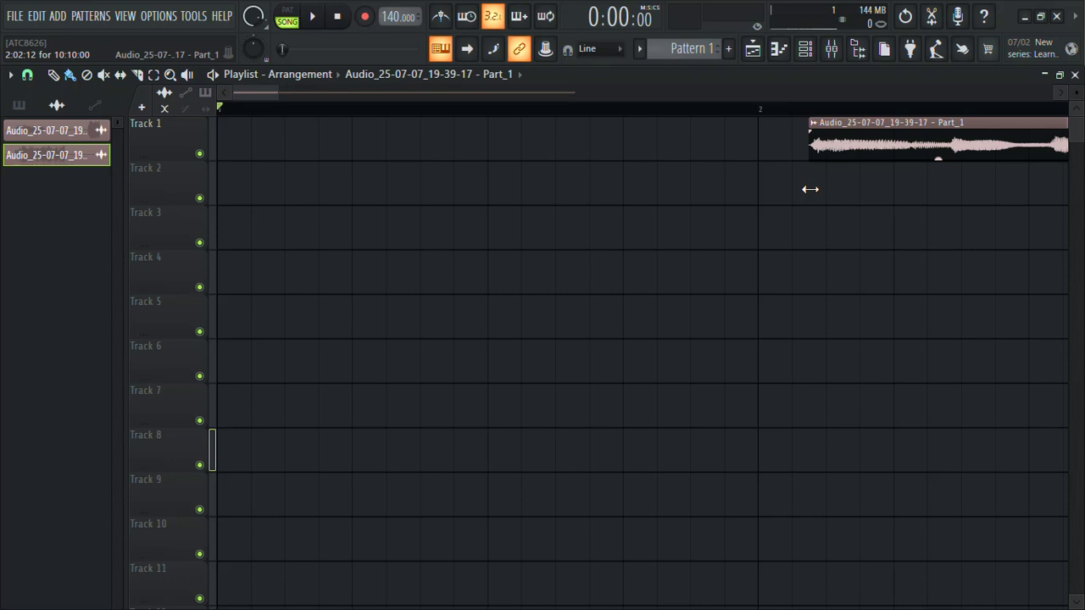
# Move the audio clip on Track 1 to the start of bar 1 and play it back.
pyautogui.moveTo(811, 185)
pyautogui.mouseDown()
pyautogui.moveTo(796, 133)
pyautogui.moveTo(236, 145)
pyautogui.moveTo(282, 119)
pyautogui.moveTo(265, 125)
pyautogui.mouseUp()
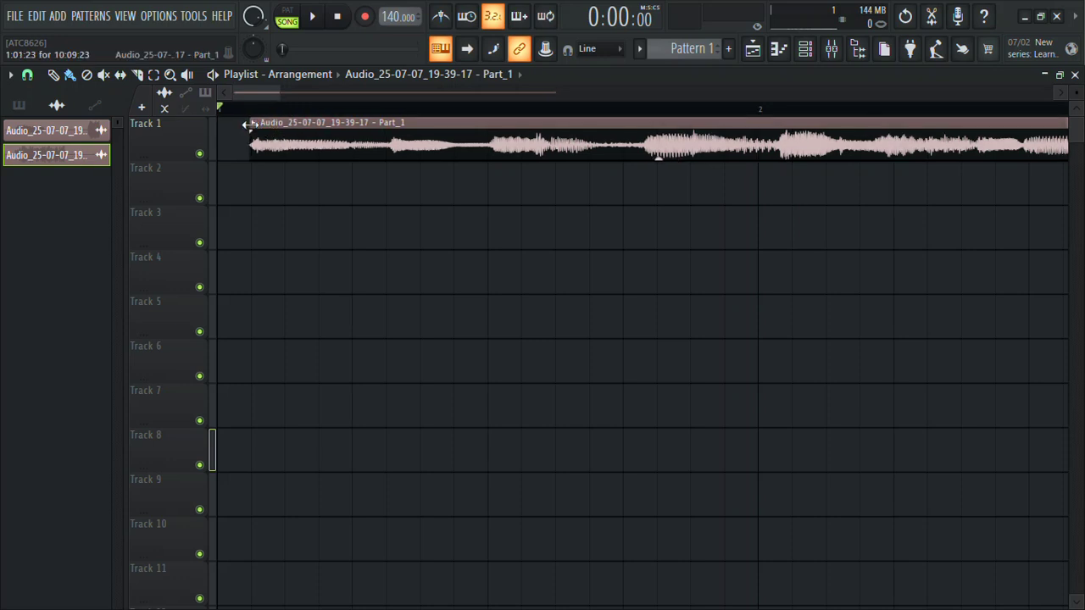
pyautogui.moveTo(297, 133); pyautogui.dragTo(259, 123)
pyautogui.press('space')
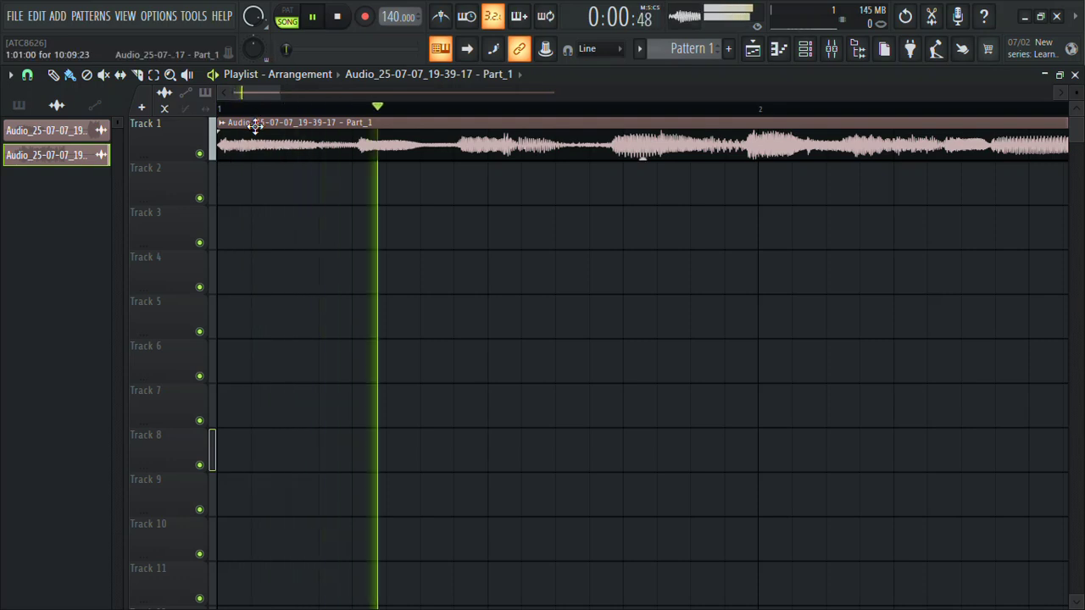
pyautogui.moveTo(278, 94); pyautogui.dragTo(594, 95)
pyautogui.press('space')
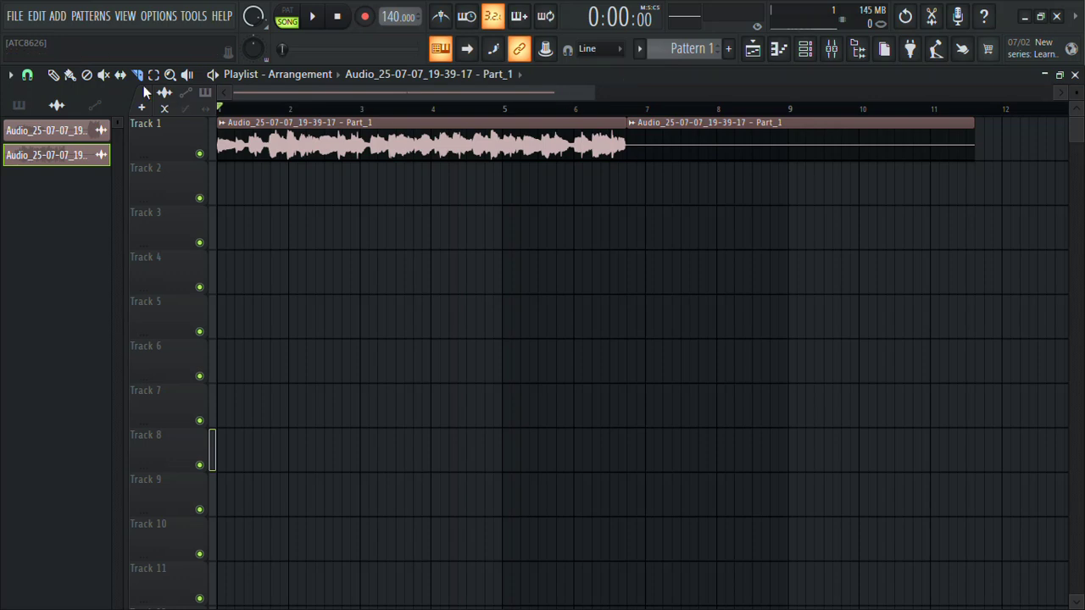
# Delete the silent second audio clip after the recorded one on Track 1.
pyautogui.rightClick(673, 128)
pyautogui.hotkey('ctrl', 'a')
pyautogui.click(673, 124)
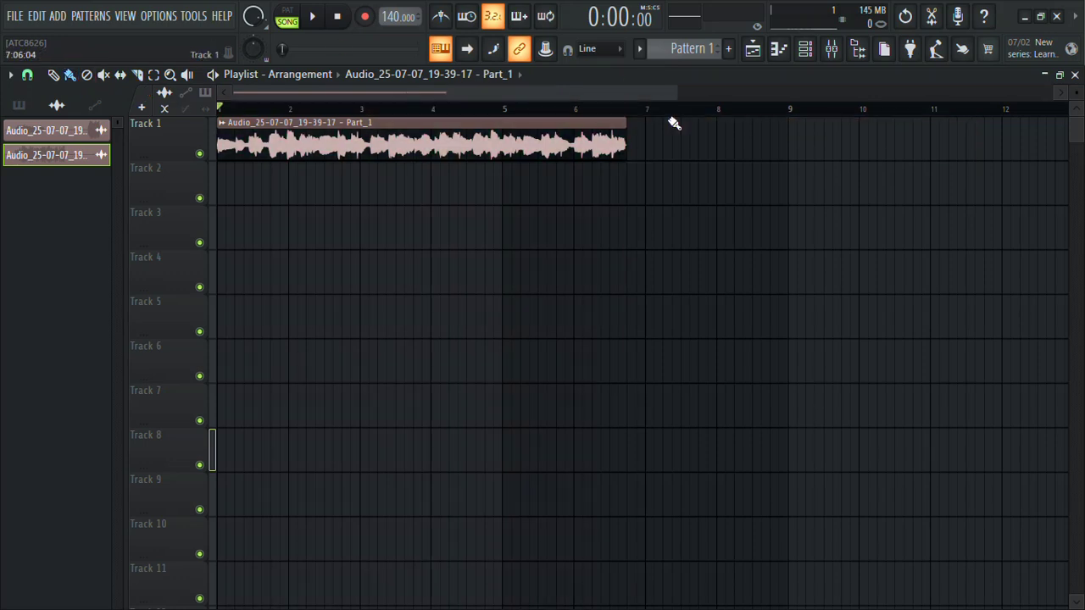
pyautogui.press('space')
pyautogui.press('space')
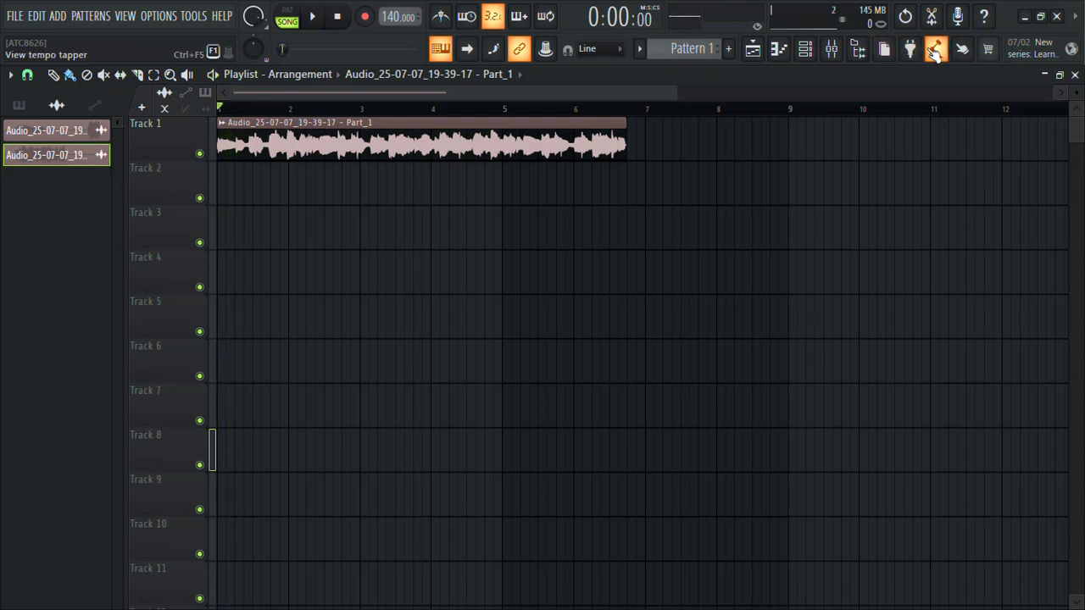
# Tap the project tempo to the playing clip with the tempo tapper, setting it to 98 BPM.
pyautogui.click(935, 50)
pyautogui.click(546, 284)
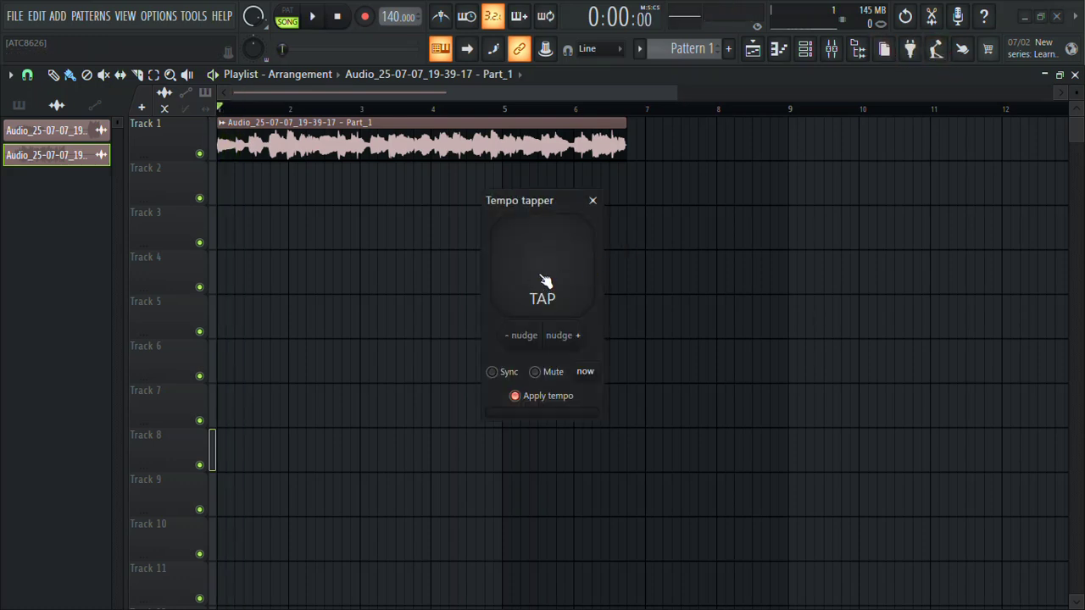
pyautogui.click(546, 284)
pyautogui.click(547, 283)
pyautogui.click(547, 283)
pyautogui.click(546, 282)
pyautogui.click(545, 281)
pyautogui.click(545, 281)
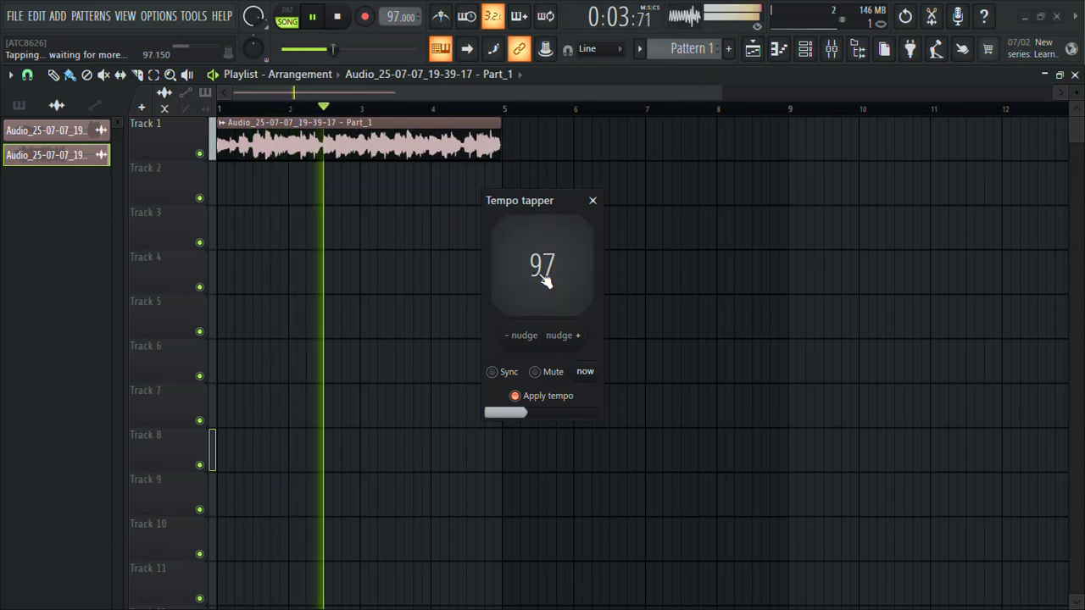
pyautogui.click(547, 282)
pyautogui.click(546, 282)
pyautogui.click(547, 282)
pyautogui.click(546, 282)
pyautogui.click(547, 282)
pyautogui.click(546, 282)
pyautogui.click(547, 282)
pyautogui.click(547, 282)
pyautogui.click(547, 283)
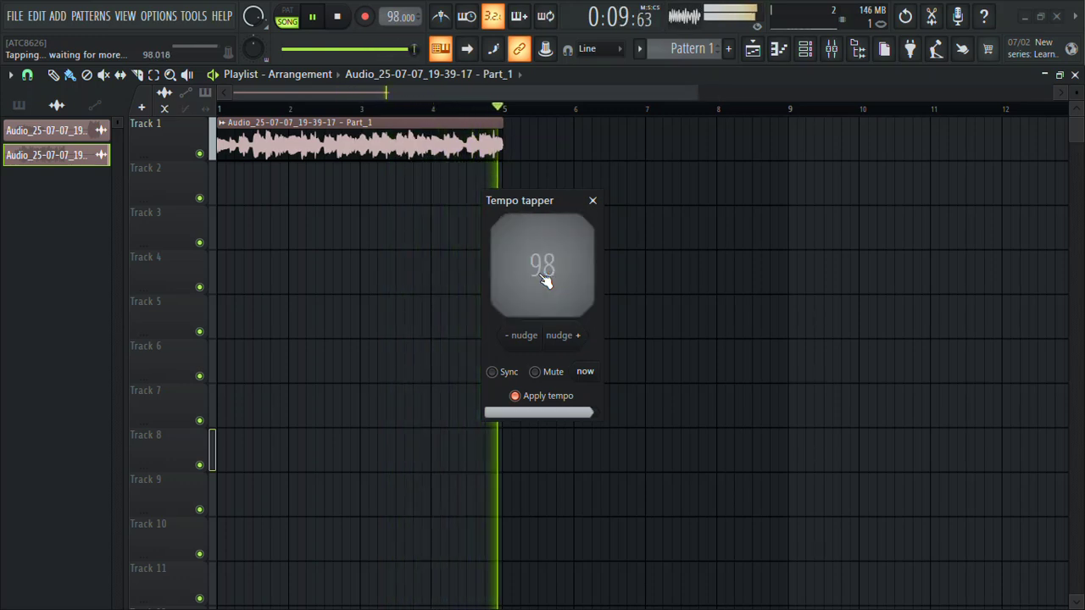
pyautogui.click(593, 202)
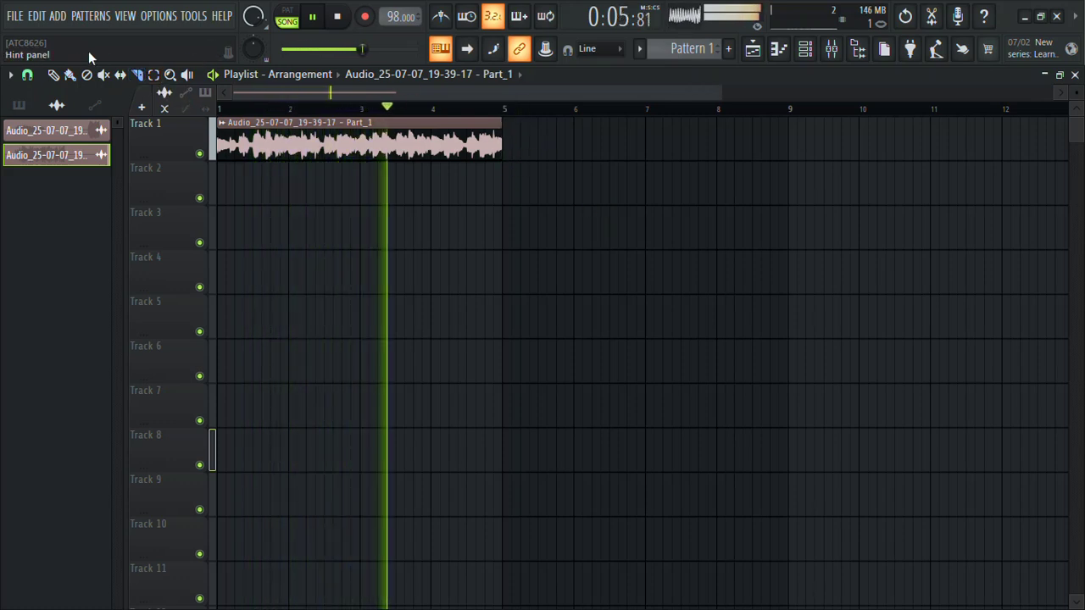
# Set the audio clip's time-stretching mode to Stretch.
pyautogui.doubleClick(359, 150)
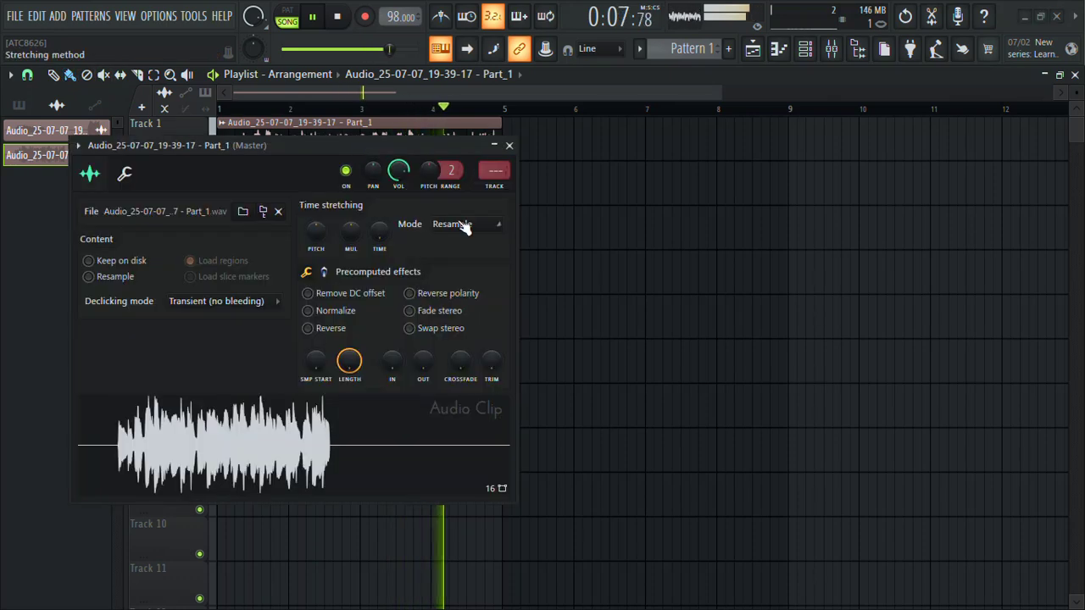
pyautogui.click(463, 225)
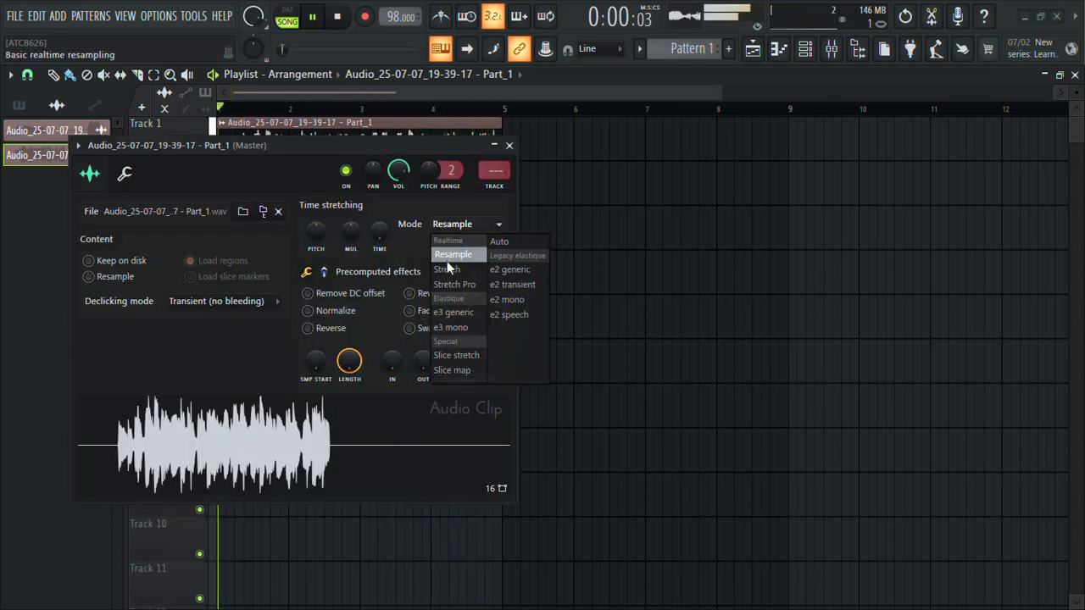
pyautogui.click(446, 268)
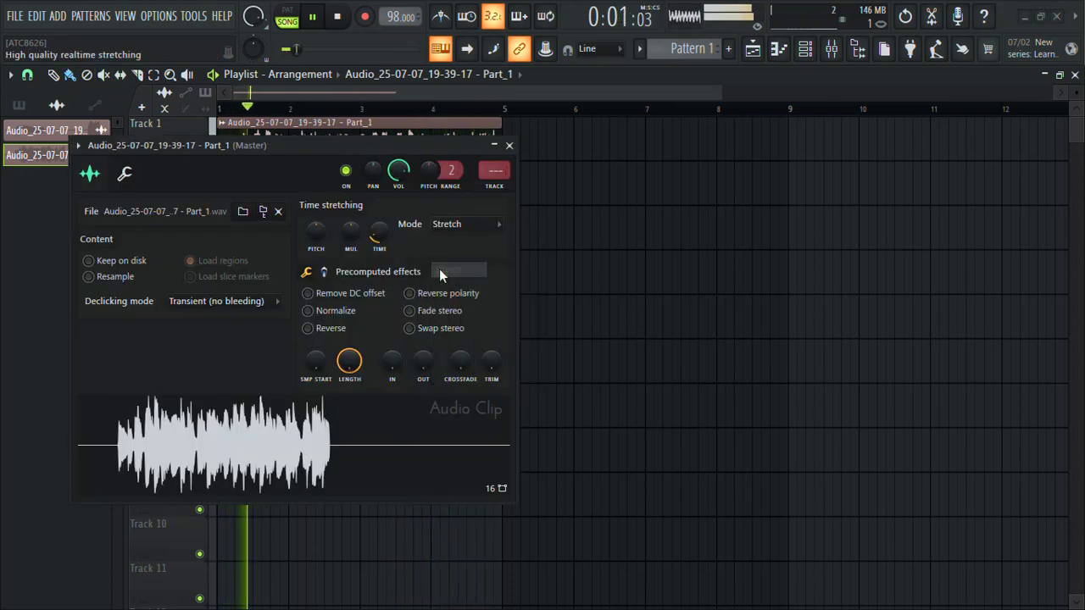
pyautogui.click(510, 146)
# Turn on the metronome and check the clip's start and end against the bar lines.
pyautogui.moveTo(725, 96); pyautogui.dragTo(280, 95)
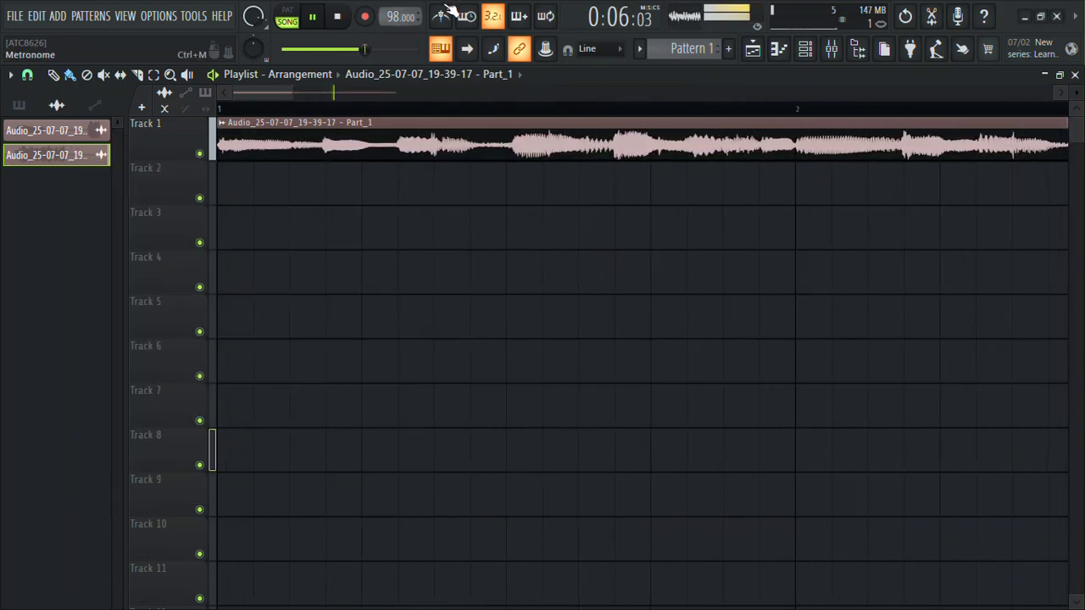
pyautogui.moveTo(334, 91); pyautogui.dragTo(412, 90)
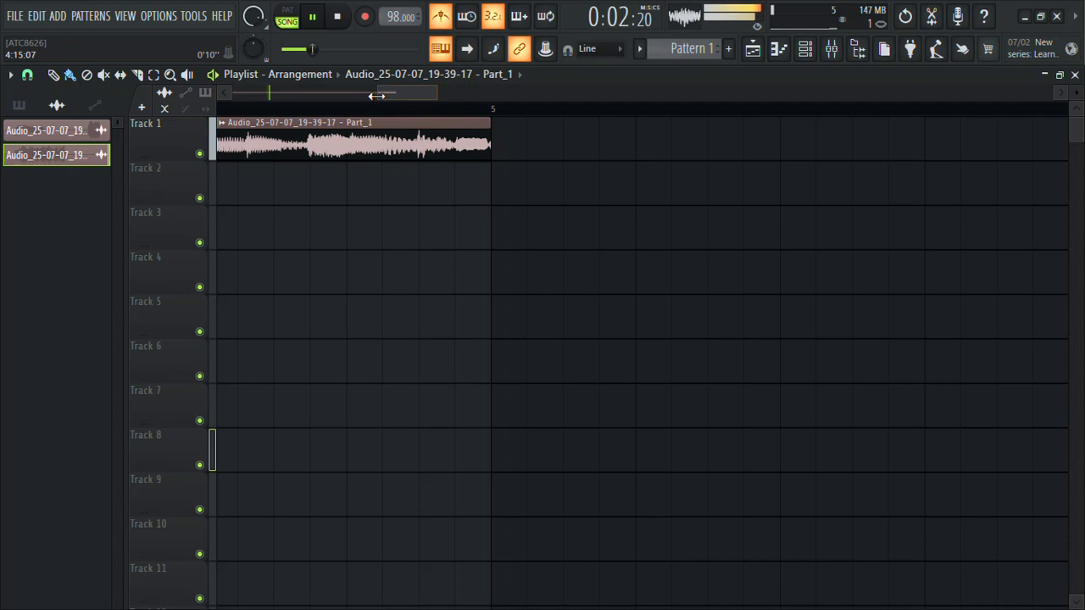
pyautogui.moveTo(376, 96); pyautogui.dragTo(7, 79)
# Set the clip's declicking mode to Generic (bleeding) and route it to mixer track 1.
pyautogui.doubleClick(267, 130)
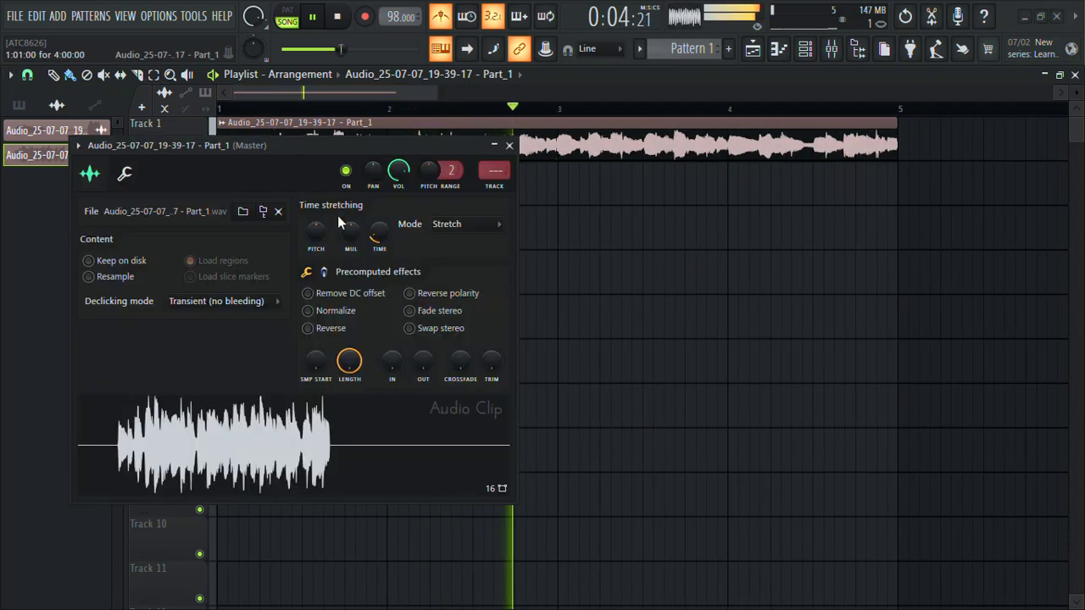
pyautogui.click(244, 305)
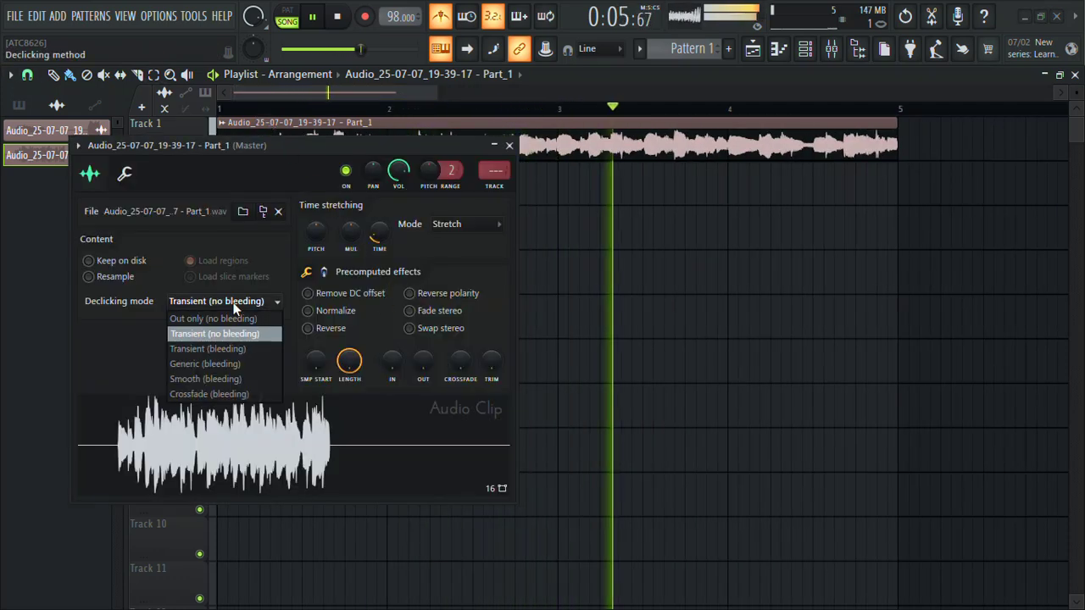
pyautogui.click(226, 364)
pyautogui.scroll(1, 494, 170)
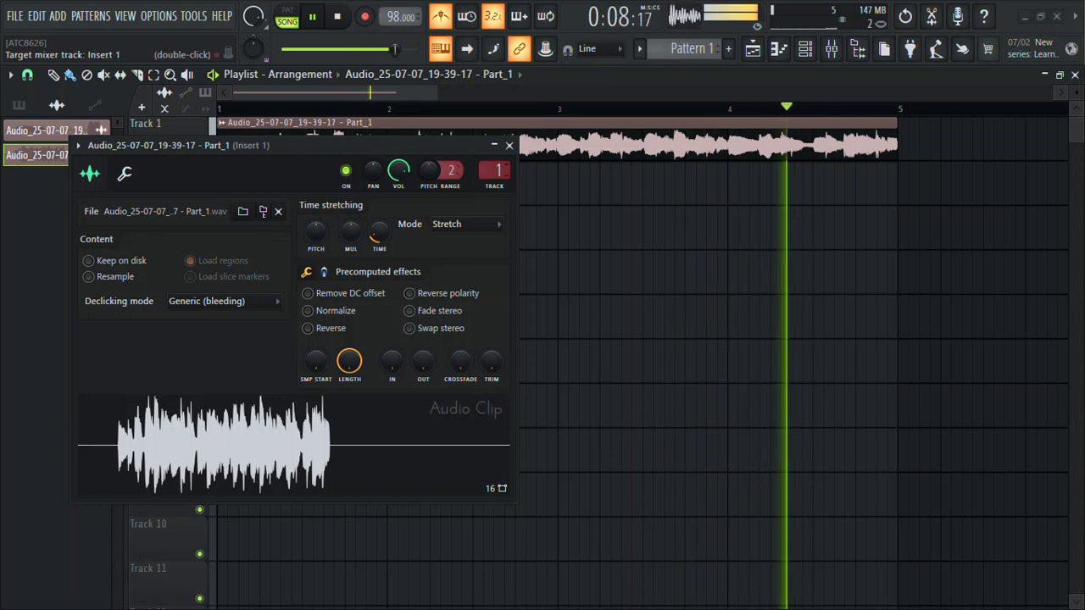
pyautogui.click(508, 144)
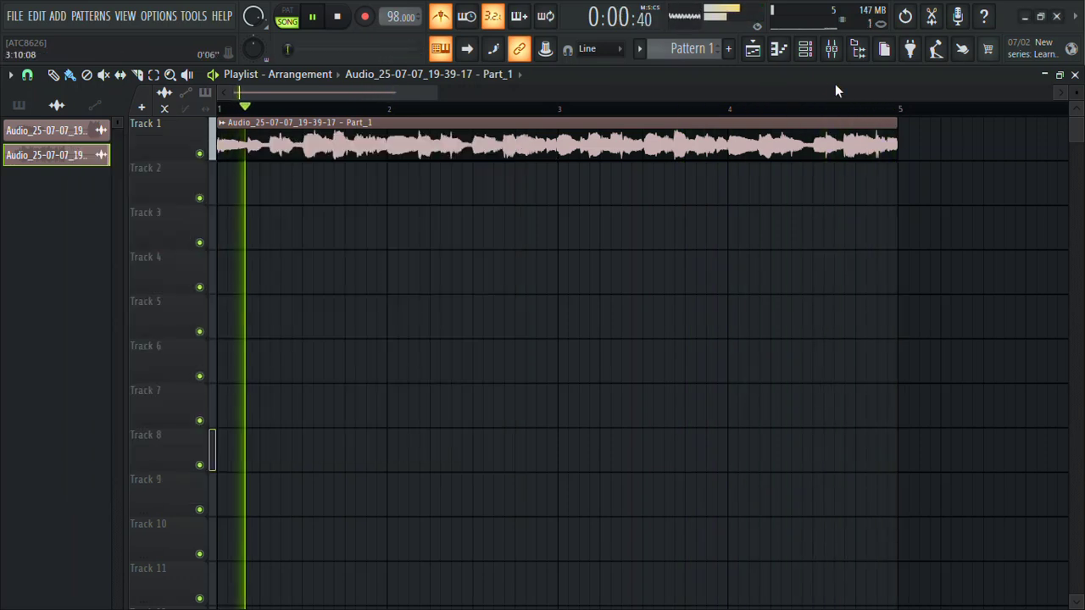
# Load Fruity Parametric EQ 2 into slot 7 of the Insert 1 mixer track.
pyautogui.click(831, 49)
pyautogui.click(991, 278)
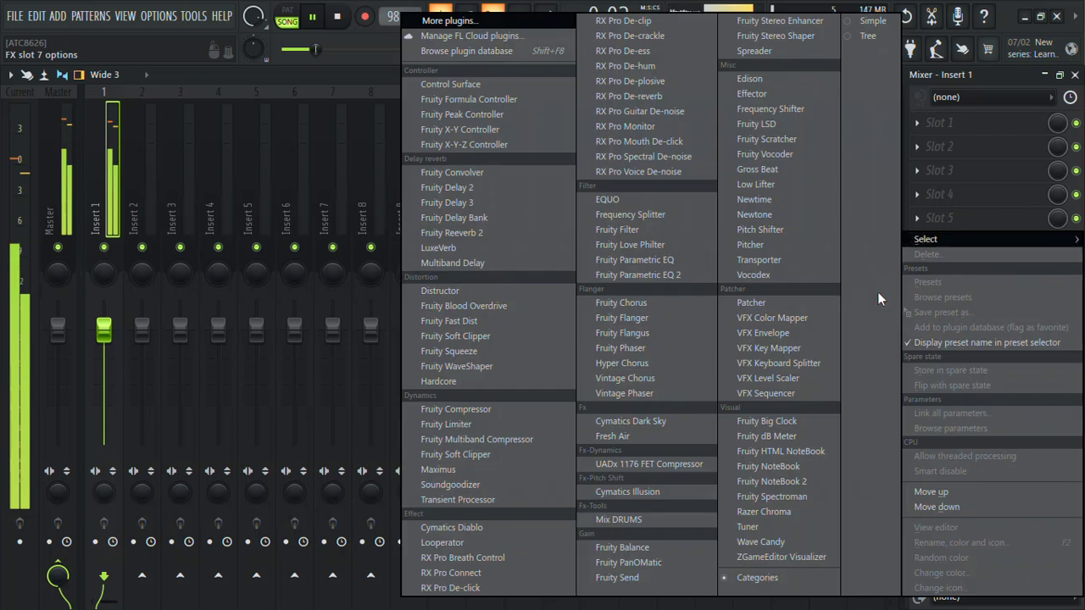
pyautogui.click(631, 273)
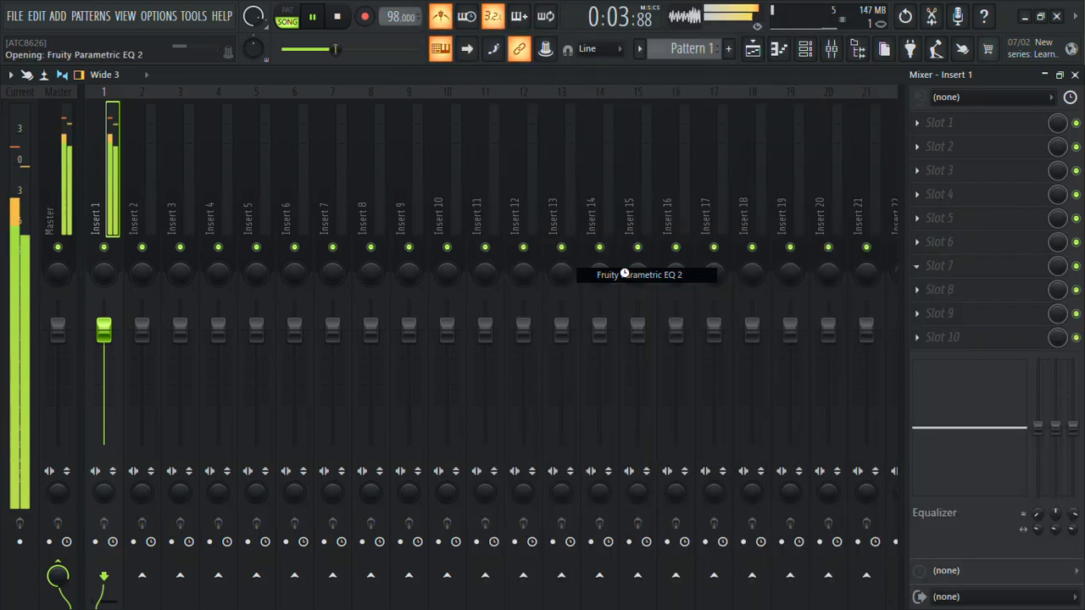
# Apply the 40Hz cut preset in the EQ and raise the band 1 high pass to about 130 Hz.
pyautogui.click(512, 129)
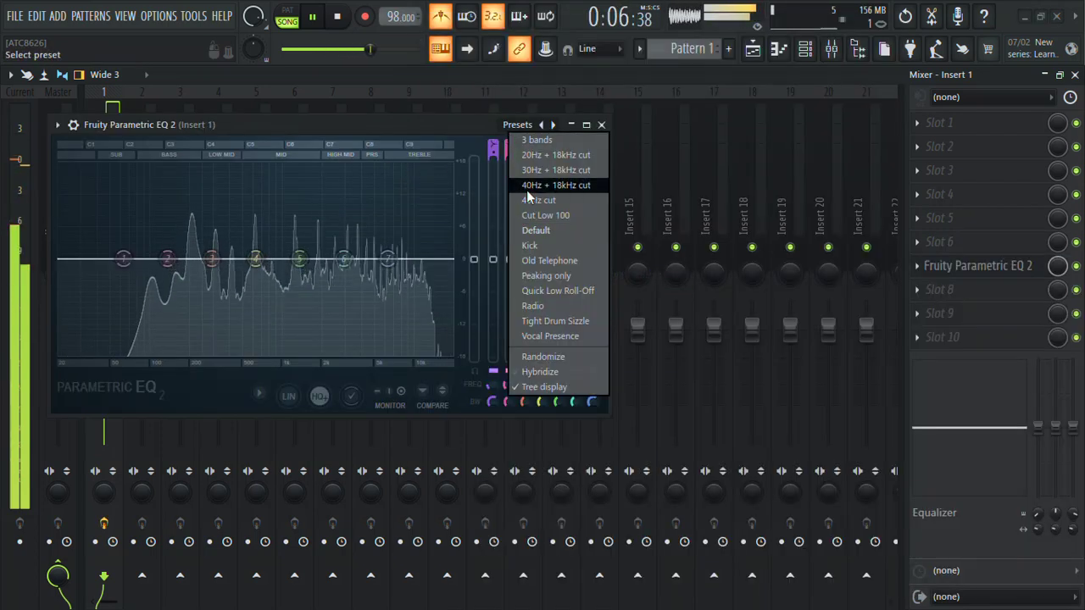
pyautogui.click(526, 190)
pyautogui.moveTo(102, 258); pyautogui.dragTo(161, 259)
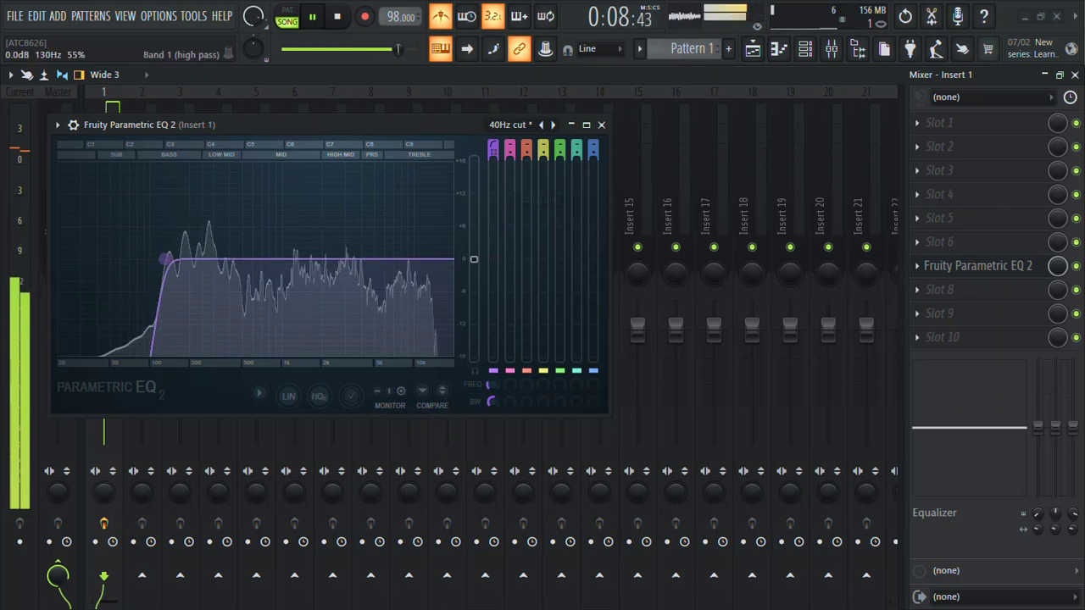
# Add Fruity Reeverb 2 to slot 8 and Cymatics Illusion to slot 6 of Insert 1.
pyautogui.click(928, 289)
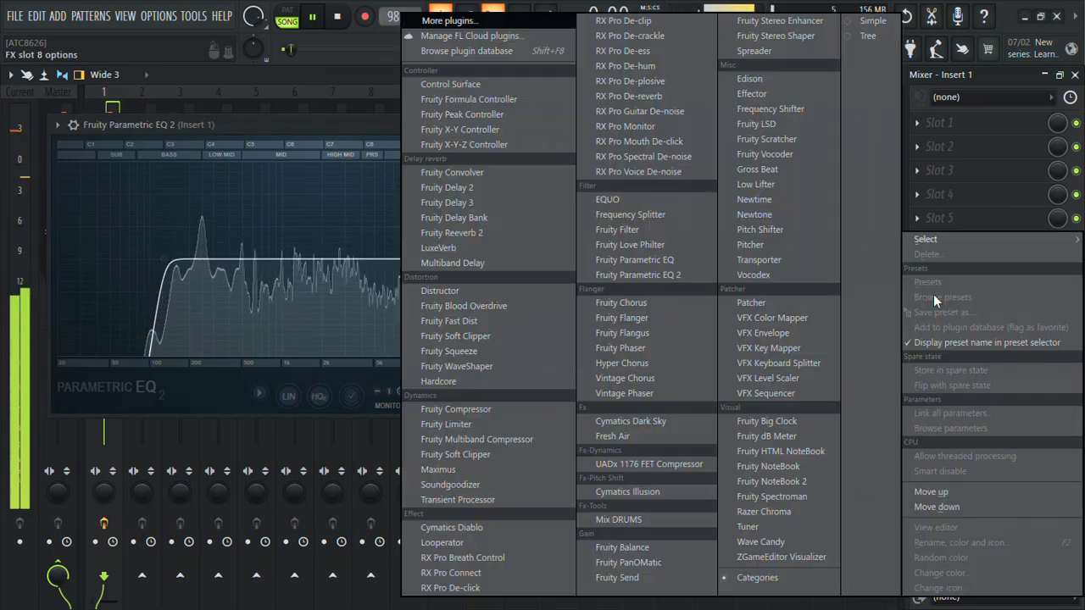
pyautogui.click(512, 235)
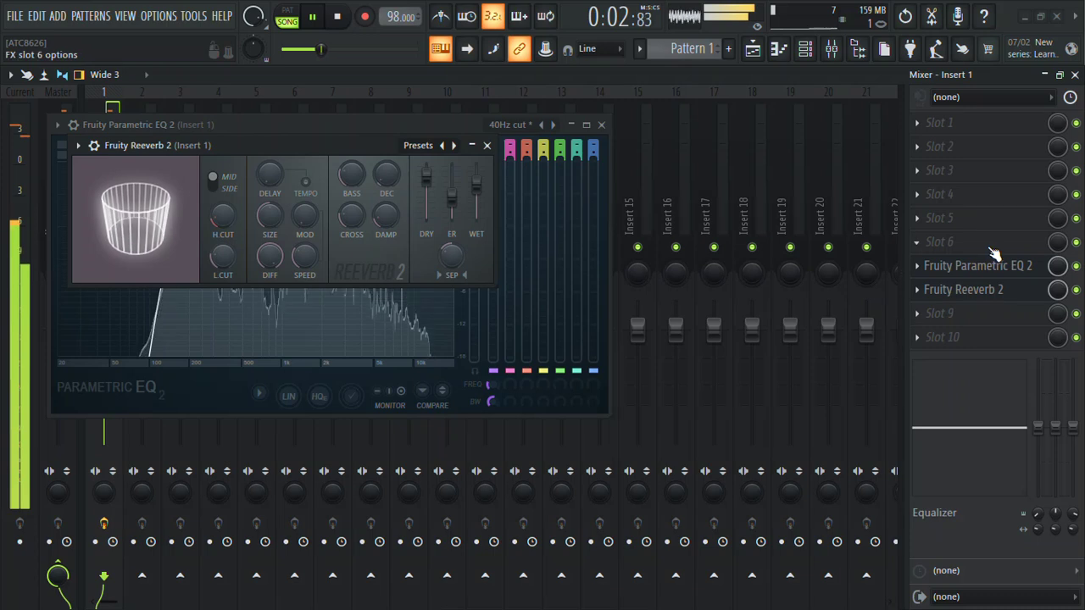
pyautogui.click(951, 248)
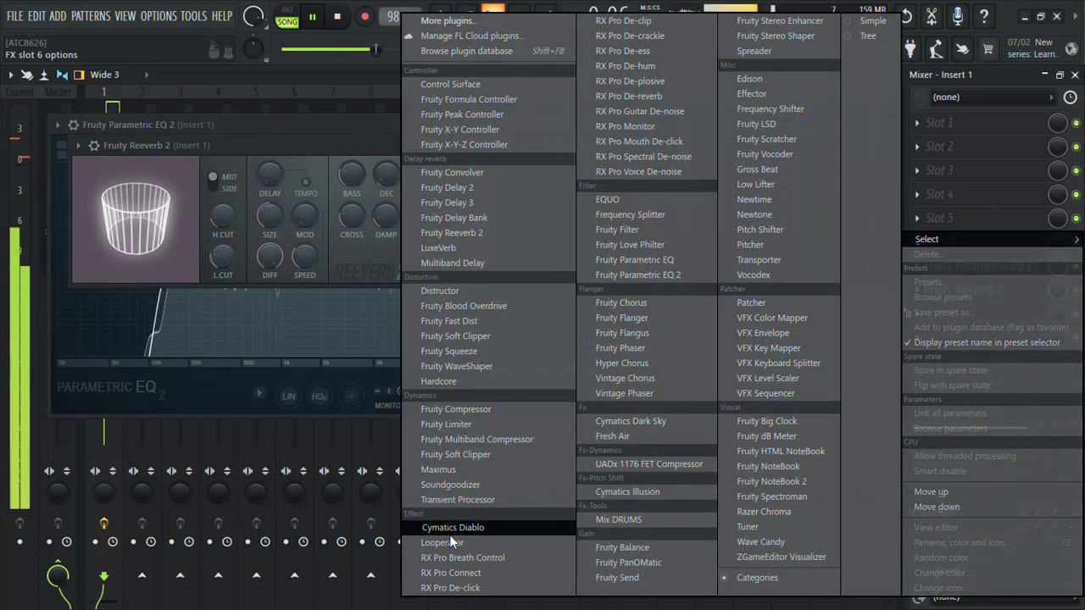
pyautogui.click(648, 496)
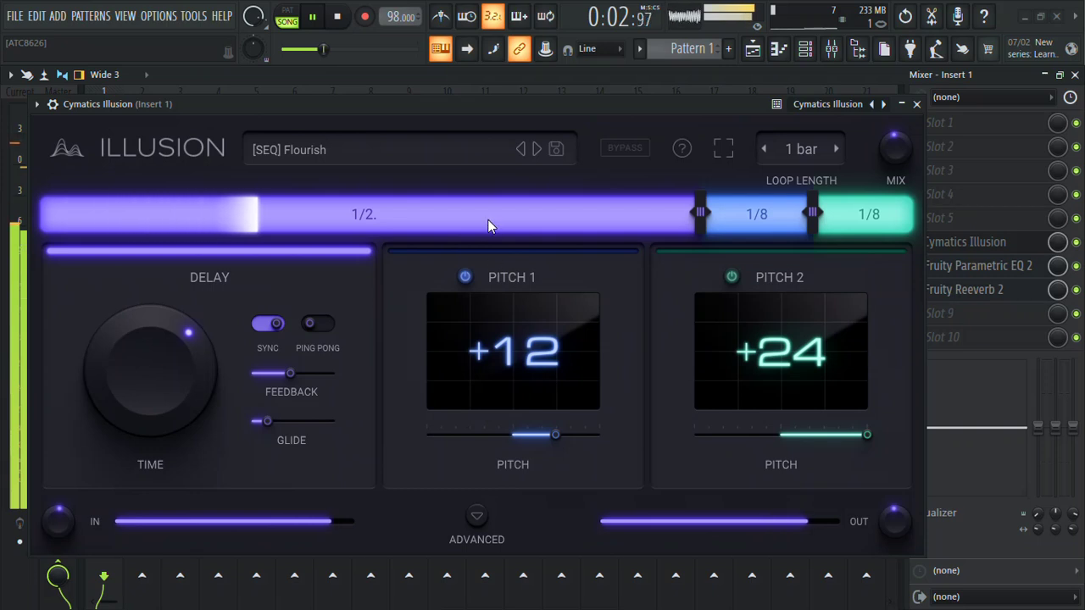
# Choose the [SEQ] Low Fidelity preset in Illusion and set its delay feedback to 0%.
pyautogui.click(534, 148)
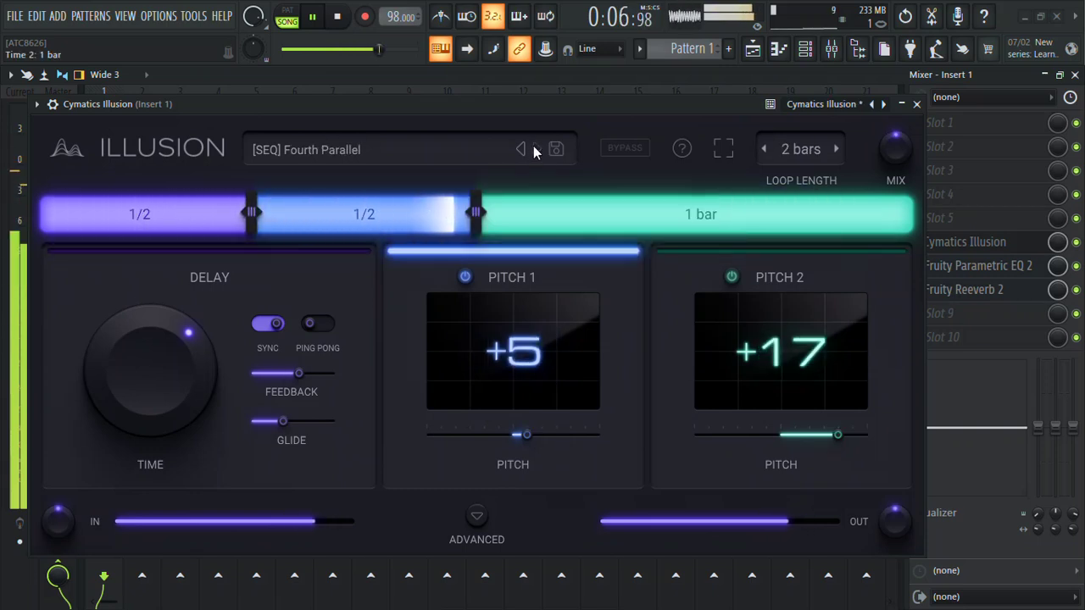
pyautogui.click(533, 148)
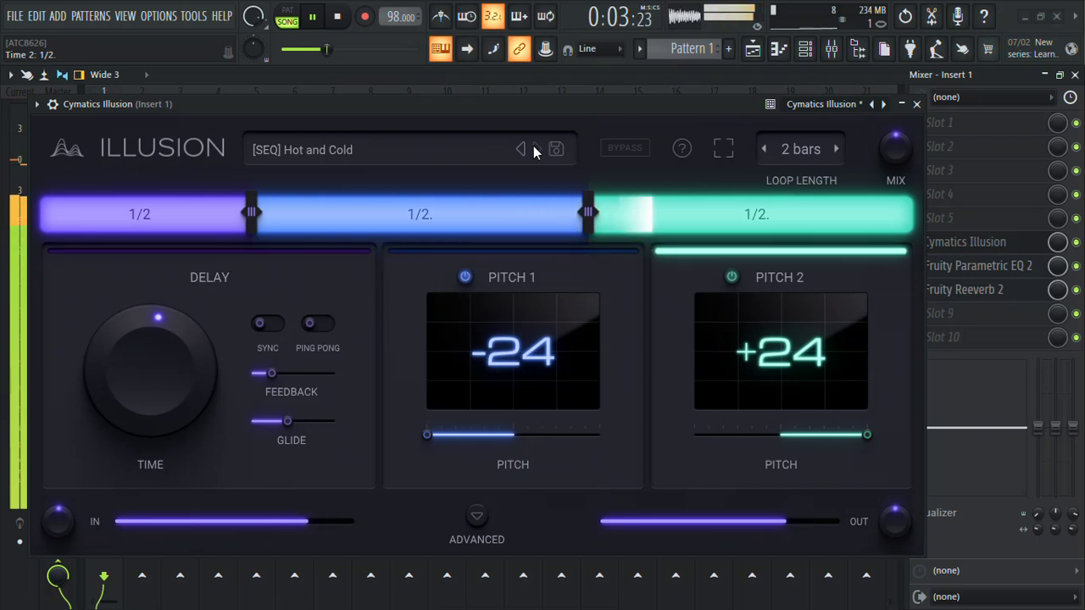
pyautogui.click(533, 148)
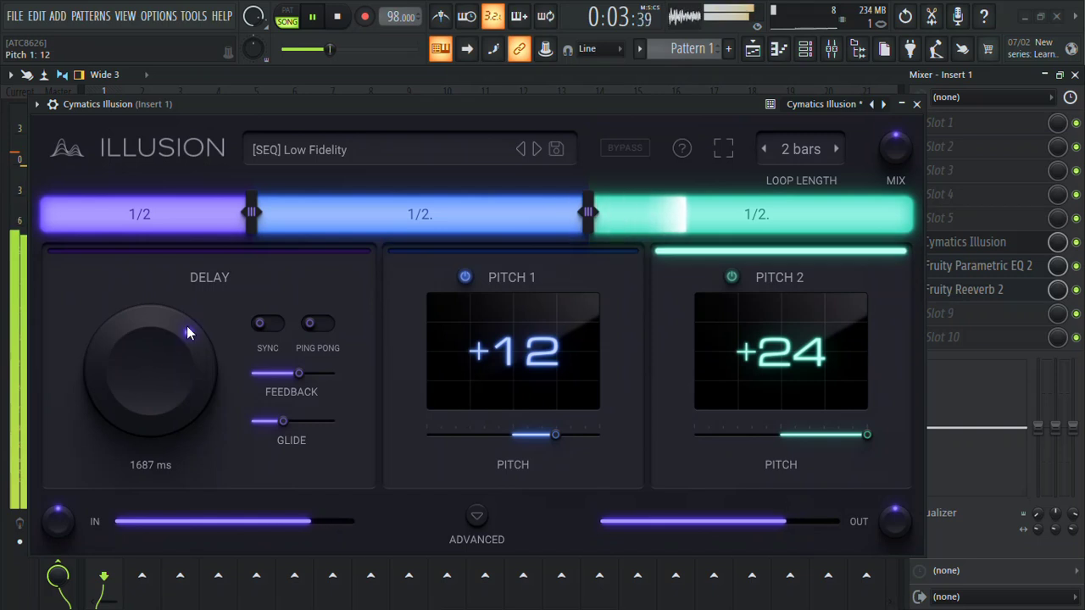
pyautogui.moveTo(305, 374); pyautogui.dragTo(160, 380)
pyautogui.moveTo(285, 421)
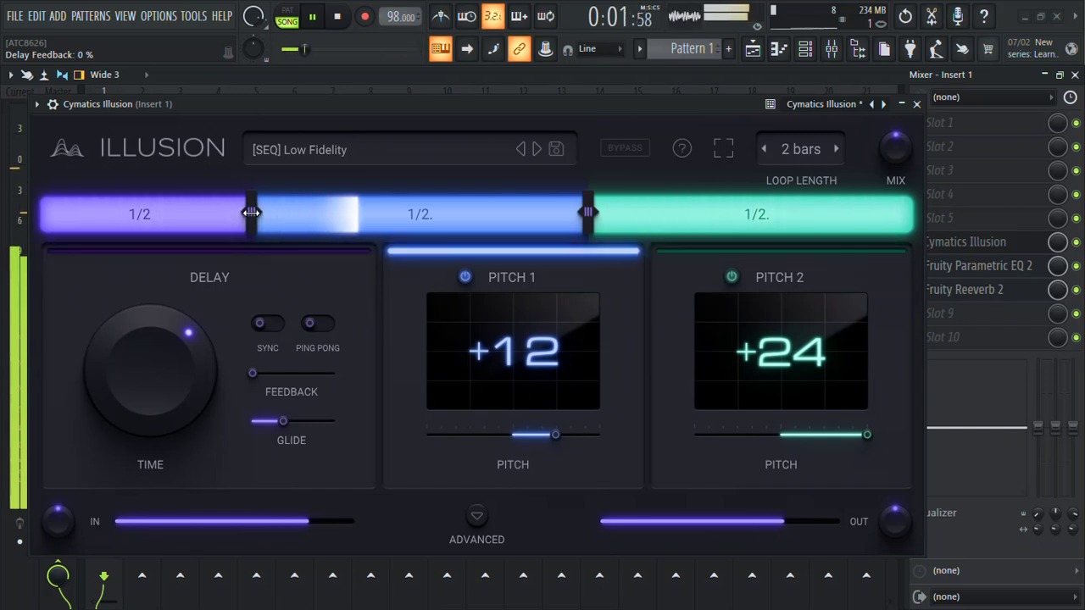
# Try a 1/4 delay segment and a loop without Pitch 1 in the Illusion sequence.
pyautogui.moveTo(250, 213); pyautogui.dragTo(139, 212)
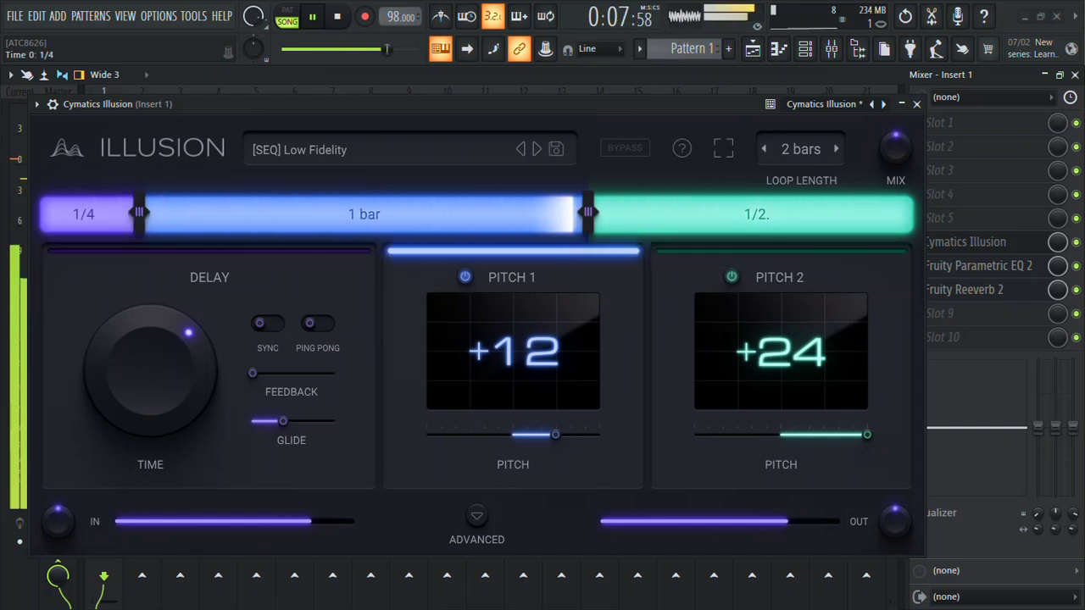
pyautogui.moveTo(139, 212); pyautogui.dragTo(251, 213)
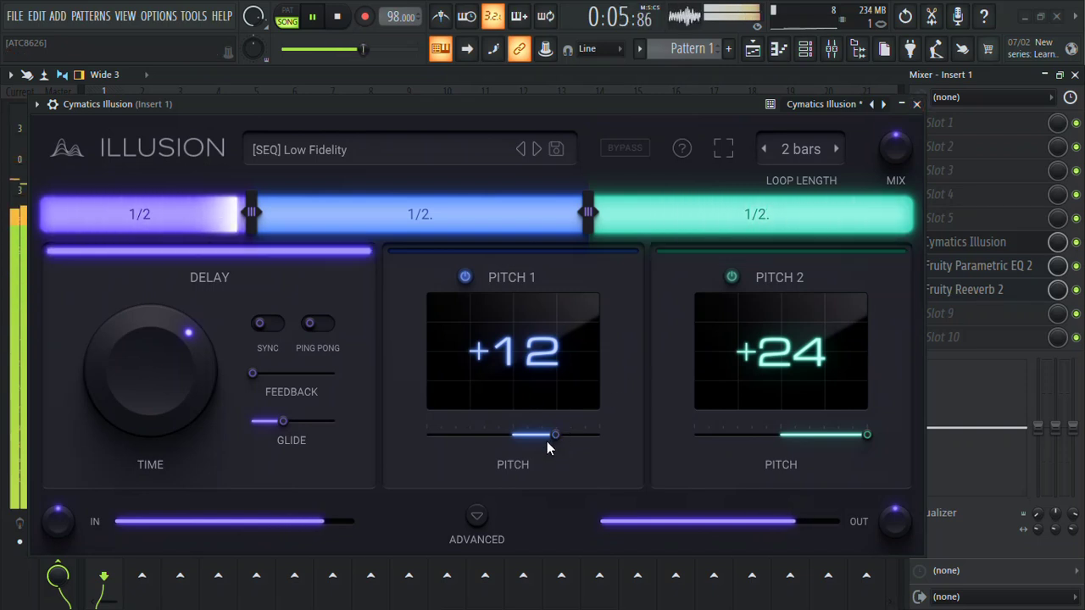
pyautogui.click(472, 275)
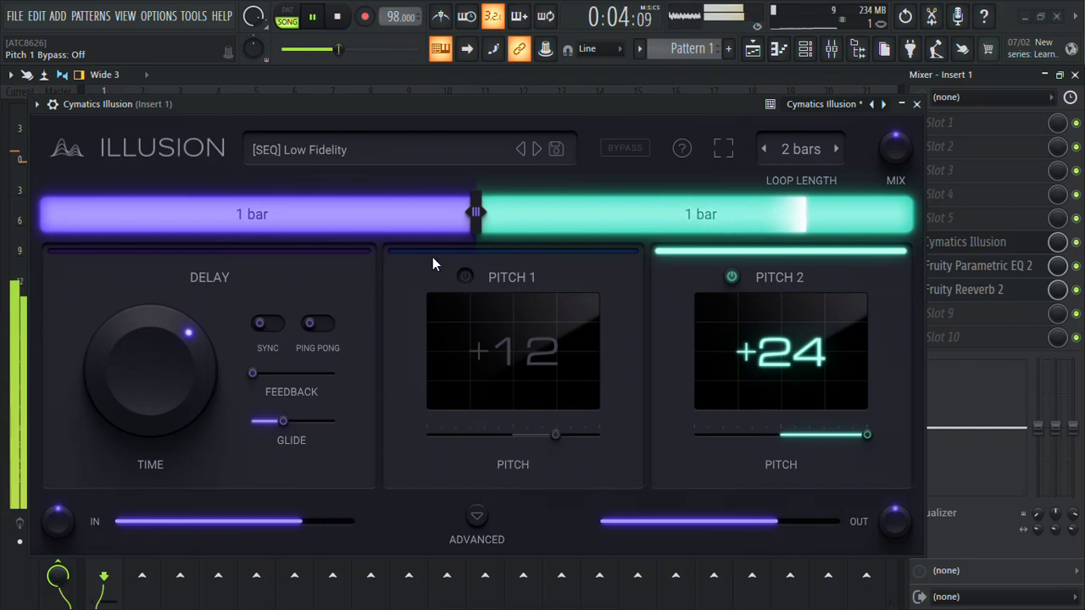
pyautogui.click(473, 285)
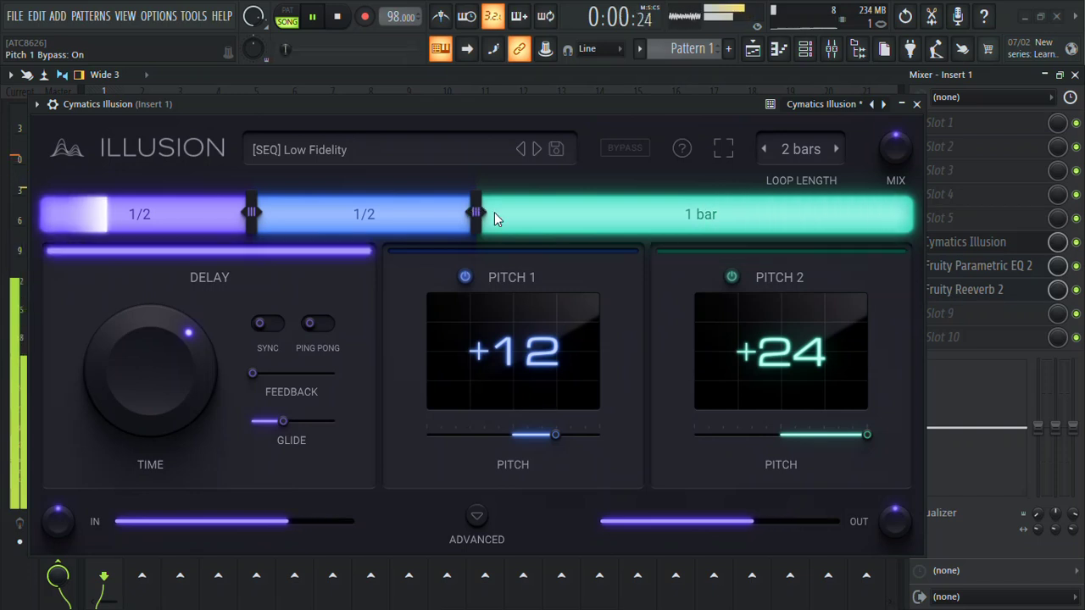
# Resize the Illusion loop segments to 1 bar for Pitch 1 and 1/2 for Pitch 2.
pyautogui.moveTo(475, 213); pyautogui.dragTo(700, 213)
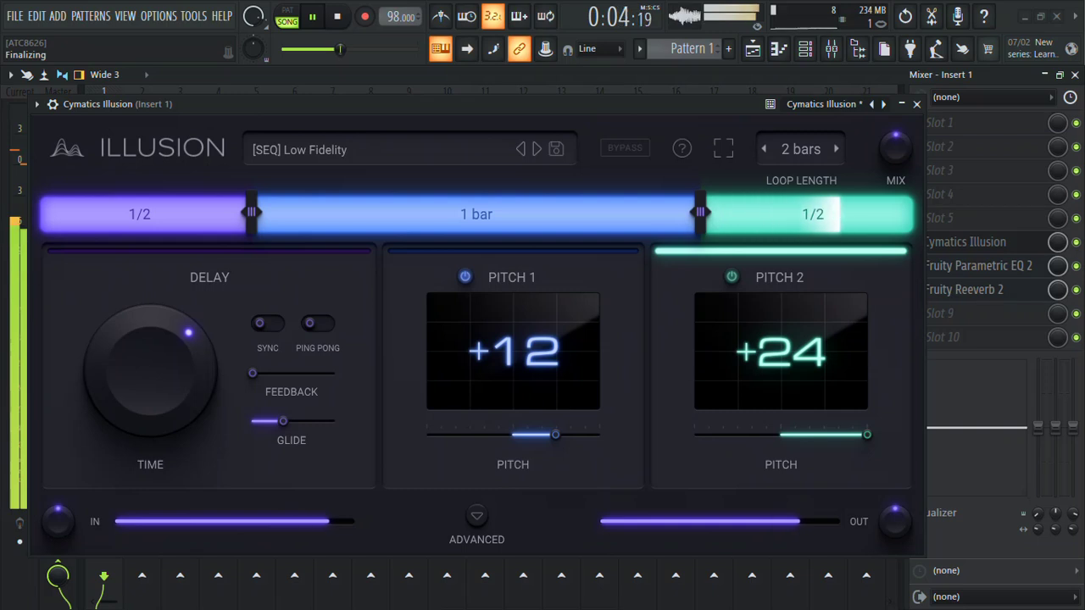
# Try the Illusion loop with Pitch 1 bypassed and with Pitch 1 at +0.
pyautogui.moveTo(700, 213); pyautogui.dragTo(589, 213)
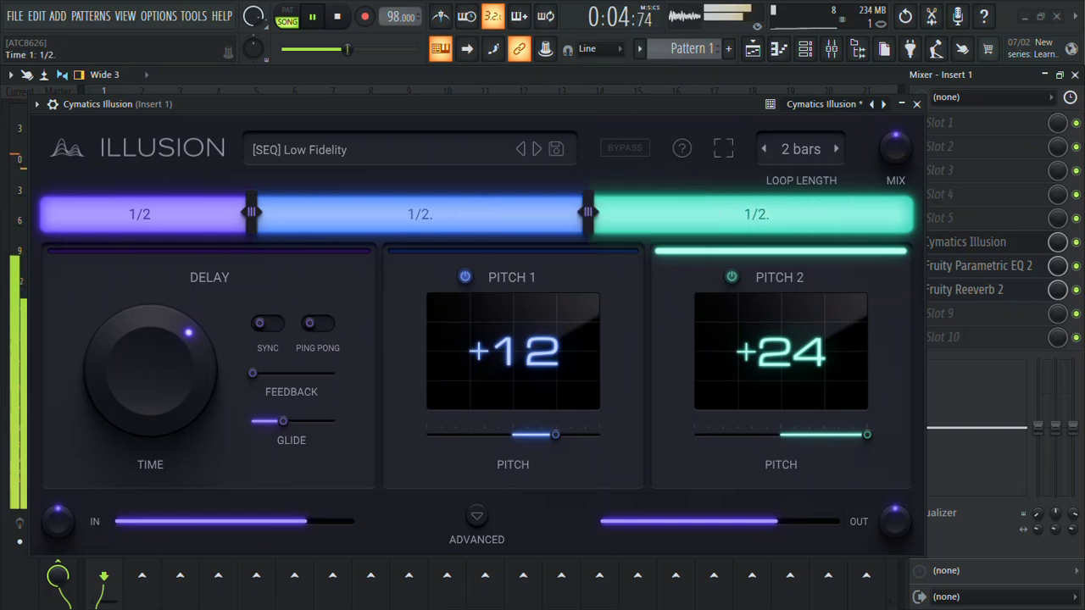
pyautogui.click(465, 277)
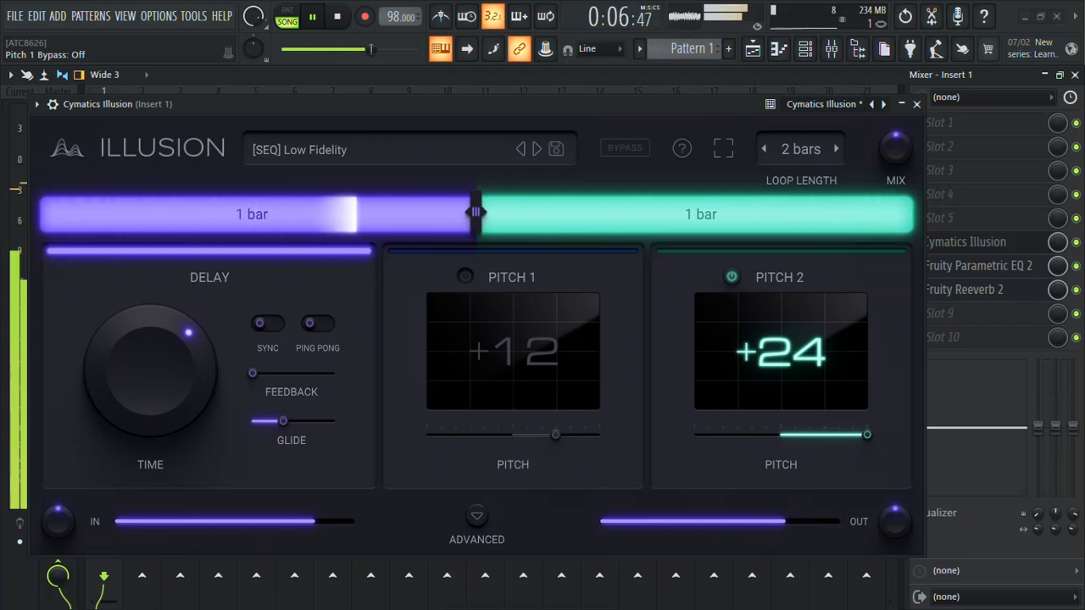
pyautogui.click(466, 278)
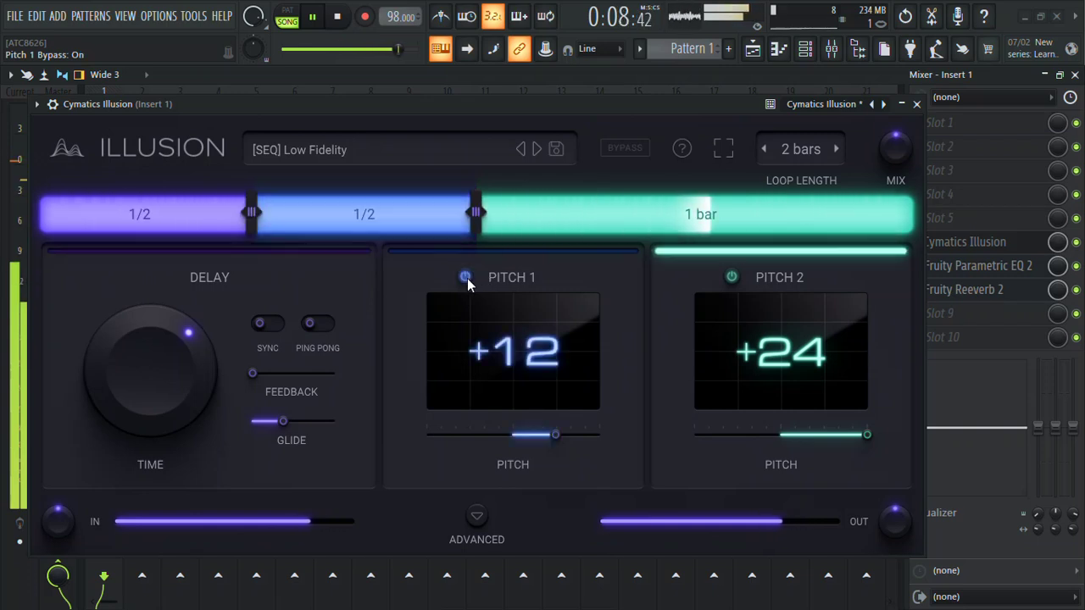
pyautogui.moveTo(555, 435); pyautogui.dragTo(517, 436)
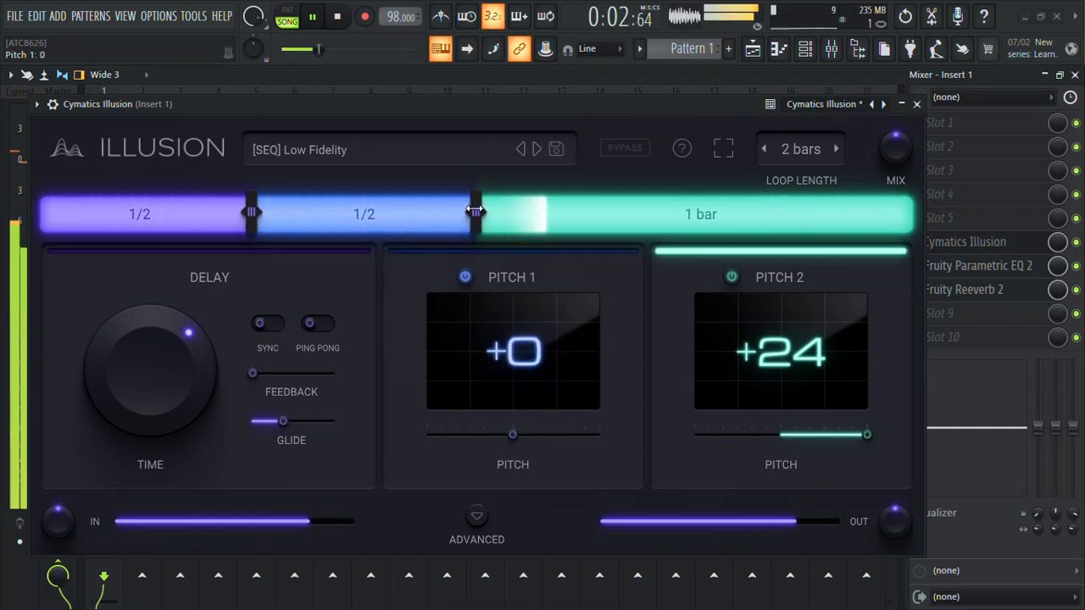
# Set the Pitch 1 and Pitch 2 loop segments to 1/2. and Pitch 1 to +12, closing Illusion.
pyautogui.moveTo(476, 212); pyautogui.dragTo(570, 211)
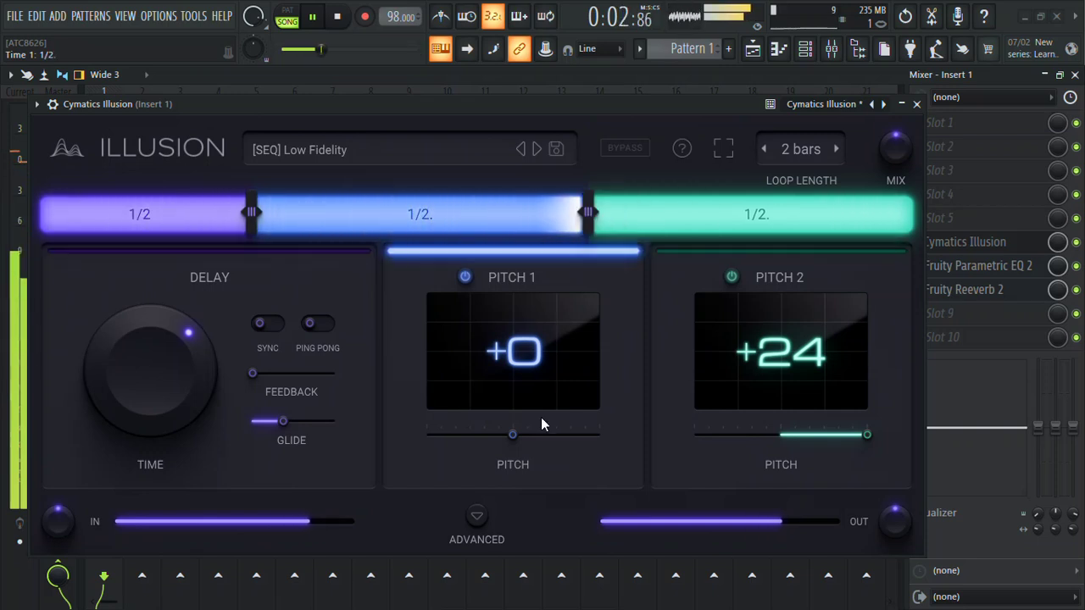
pyautogui.moveTo(513, 435); pyautogui.dragTo(557, 435)
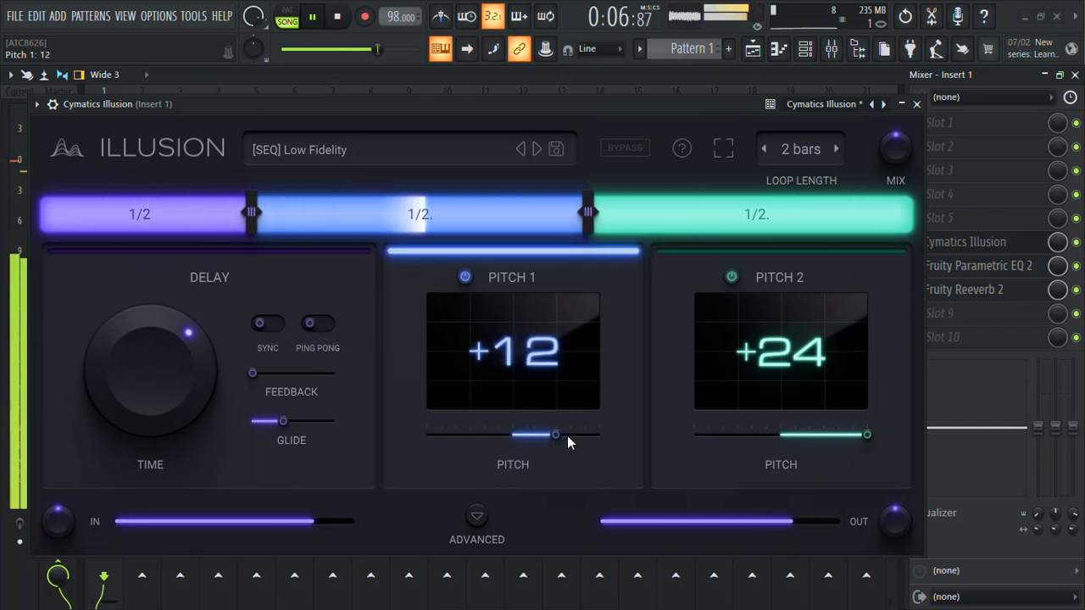
pyautogui.click(916, 103)
# Restart song playback and close the Fruity Parametric EQ 2 and Fruity Reeverb 2 windows.
pyautogui.press('space')
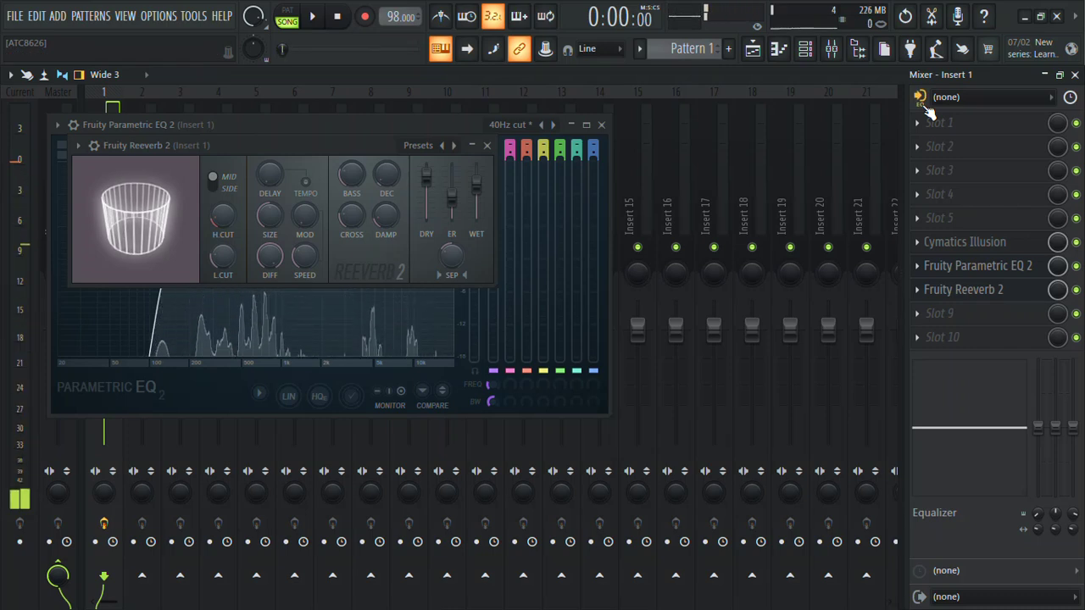
pyautogui.press('space')
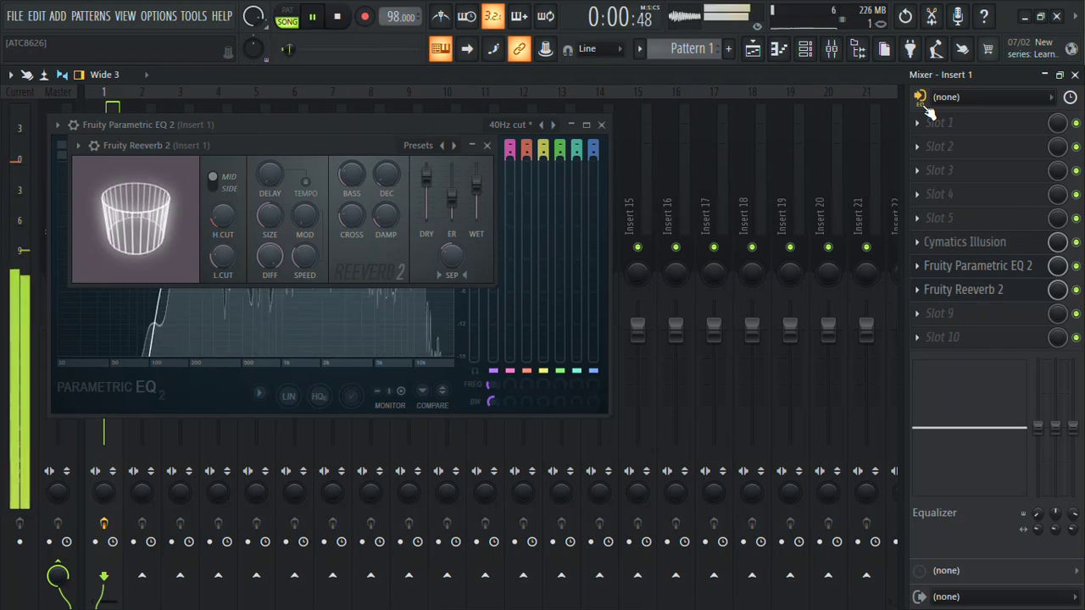
pyautogui.click(601, 125)
pyautogui.click(488, 147)
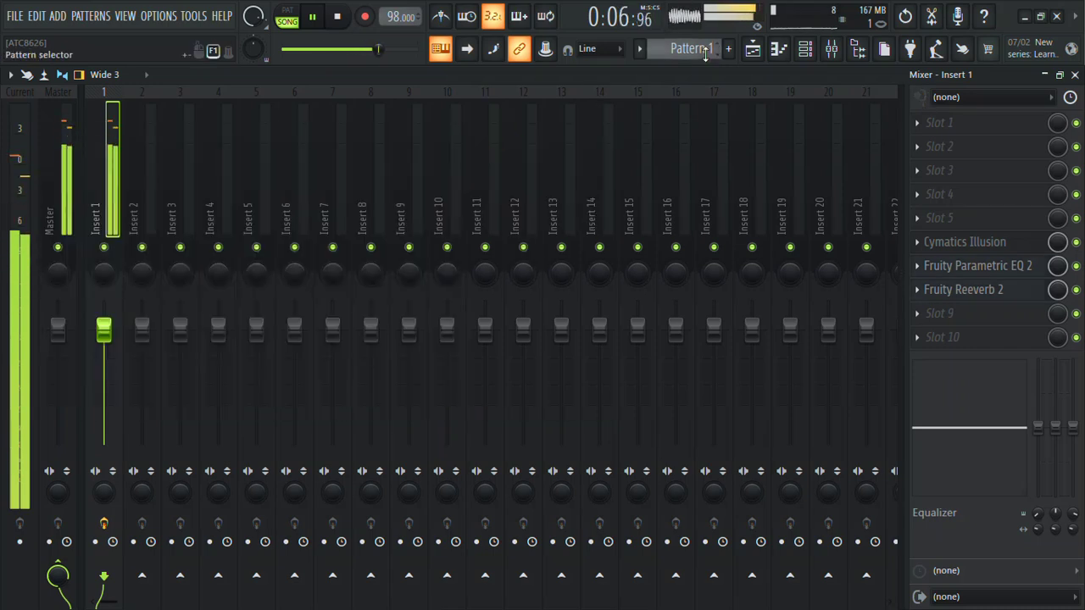
# Add Fruity Parametric EQ 2 to slot 9 of Insert 1, cutting band 5 about 4.8 dB at 178 Hz and band 4 near 2 kHz.
pyautogui.click(767, 49)
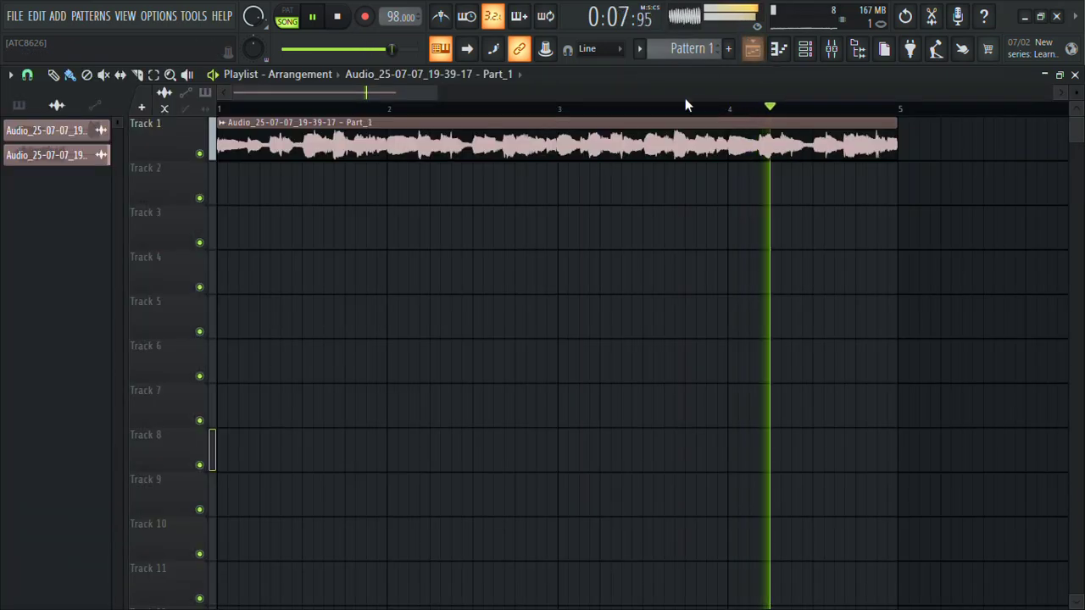
pyautogui.click(827, 63)
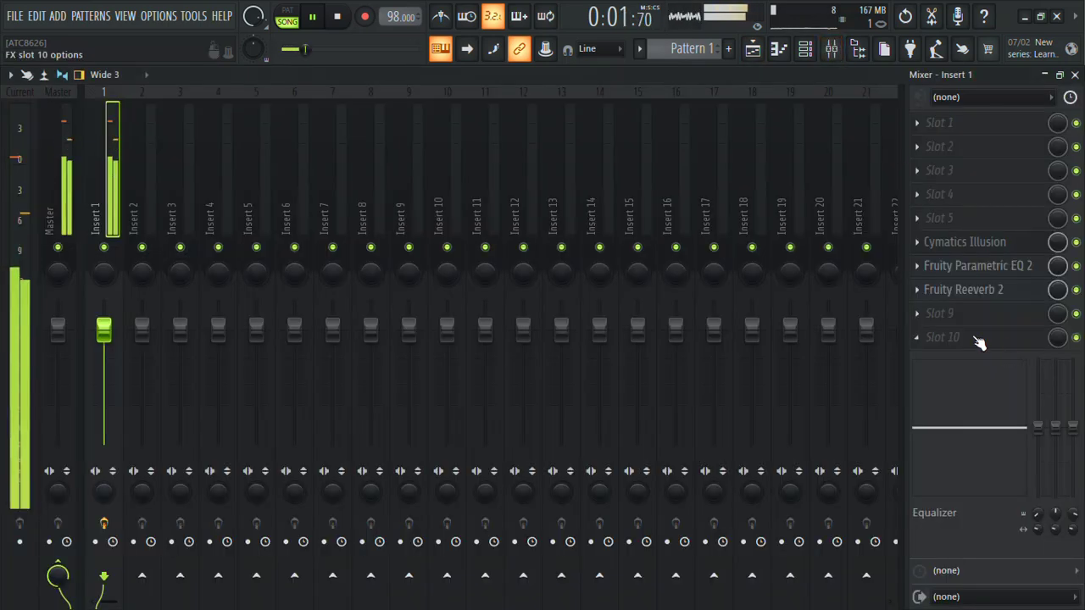
pyautogui.click(957, 313)
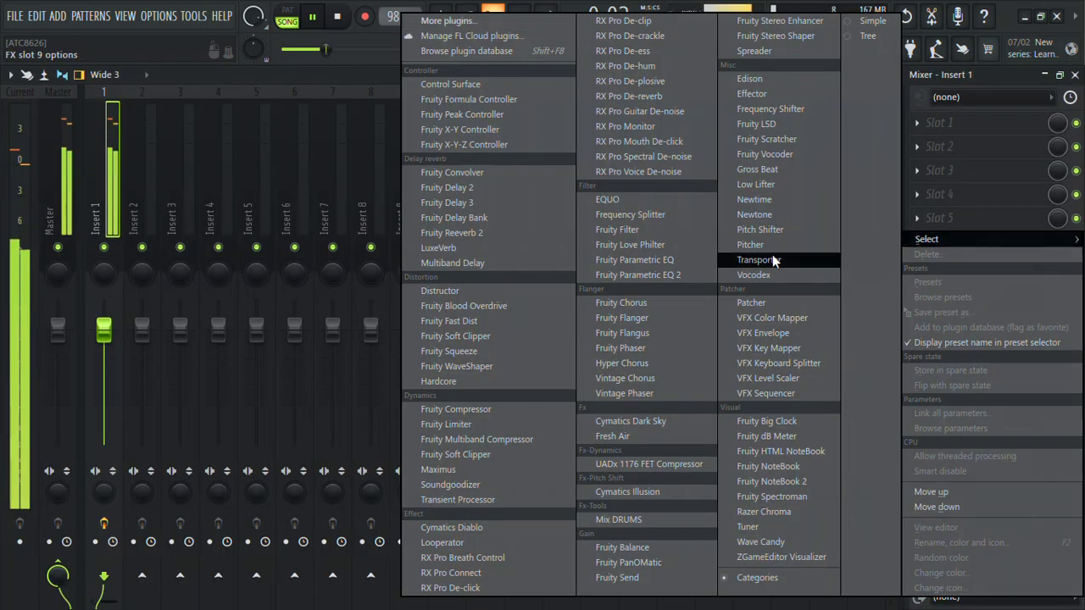
pyautogui.click(661, 274)
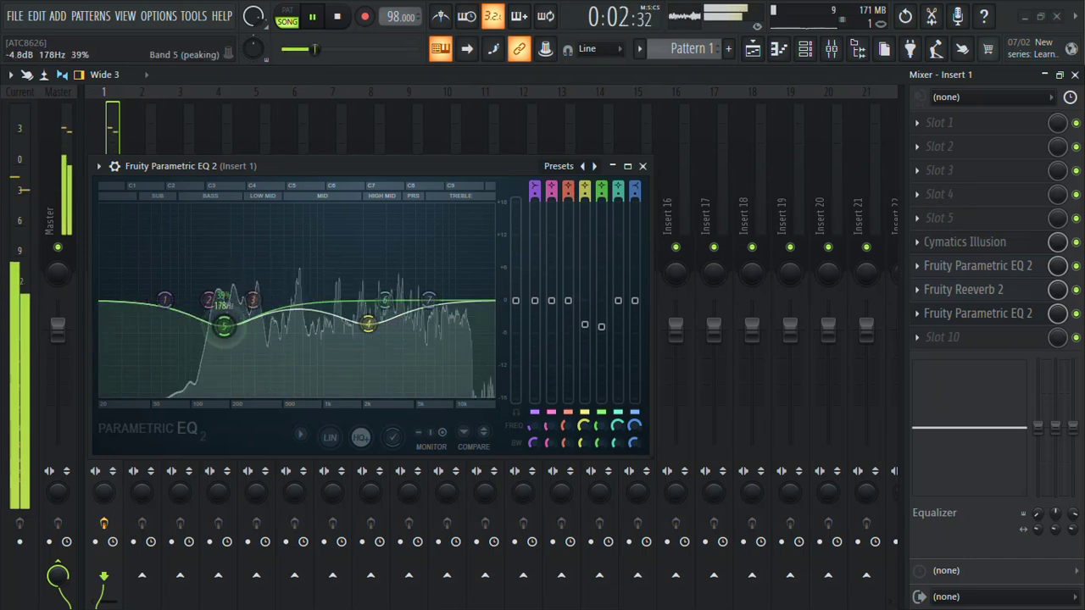
pyautogui.click(642, 167)
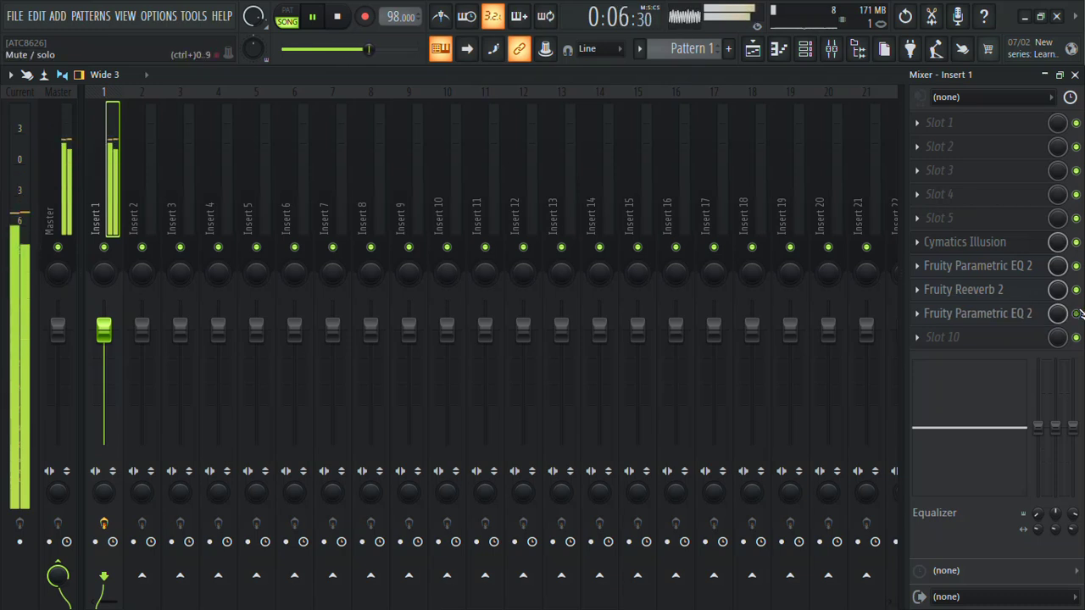
# Lower the volume of mixer track Insert 1 to -3.3 dB.
pyautogui.click(1075, 74)
pyautogui.click(831, 48)
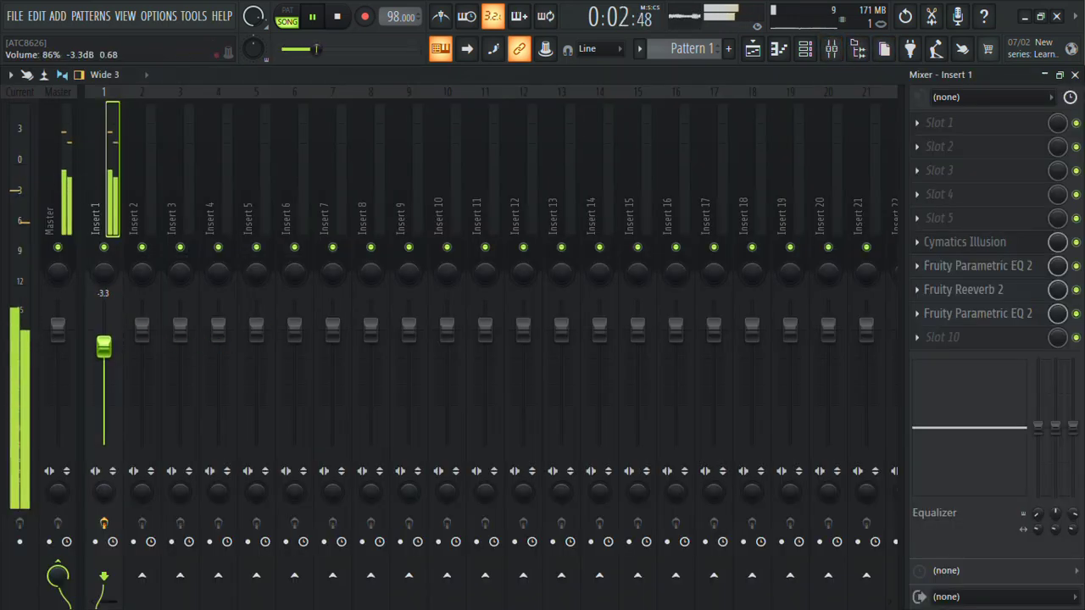
# Place Pattern 1 on Track 2 at bar 1 of the playlist.
pyautogui.click(777, 51)
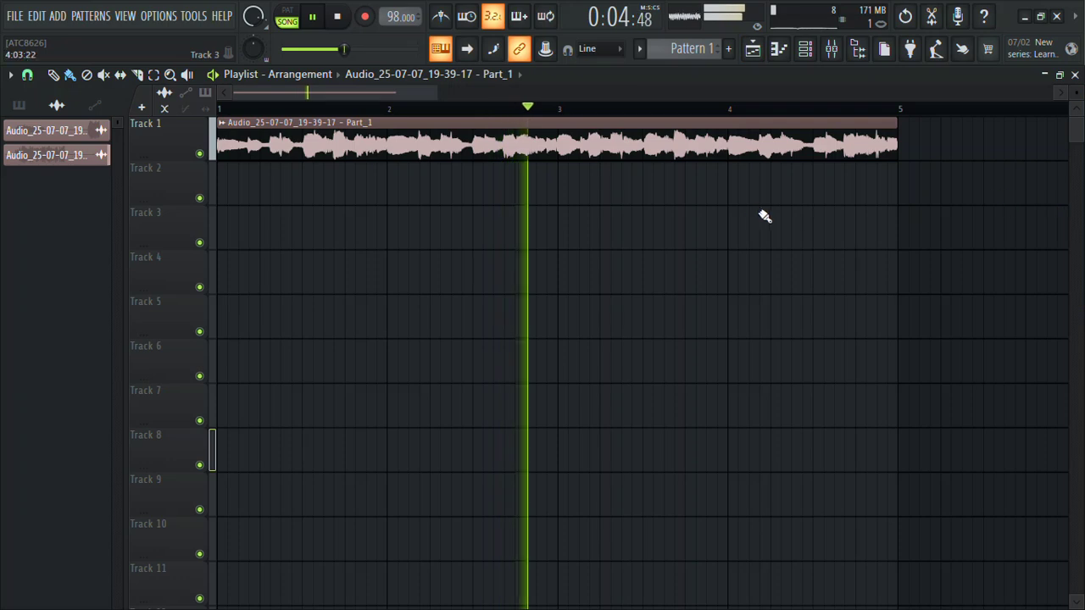
pyautogui.click(17, 106)
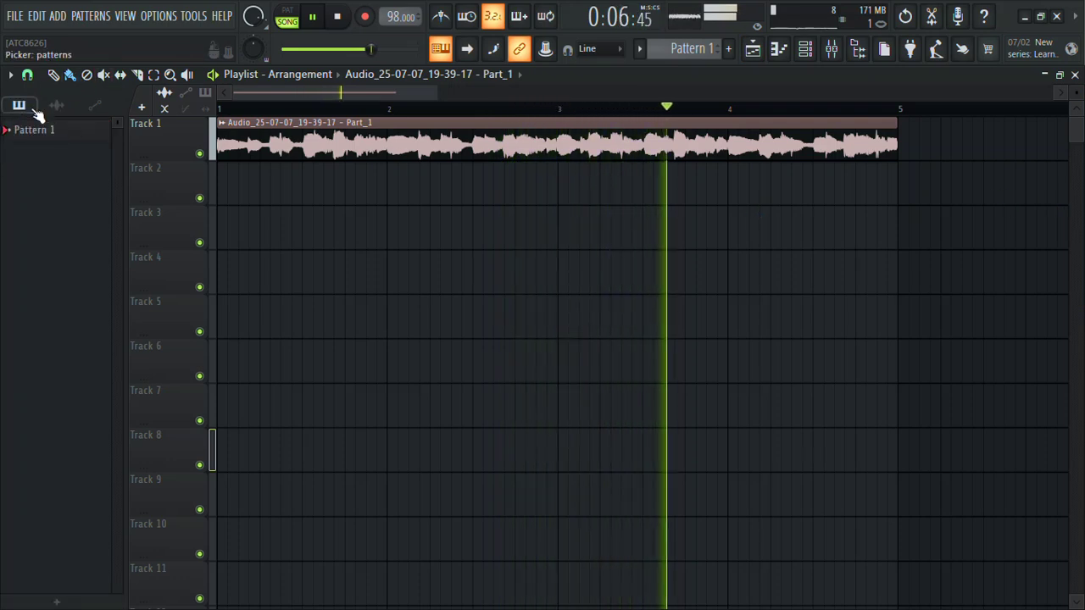
pyautogui.moveTo(79, 138); pyautogui.dragTo(239, 191)
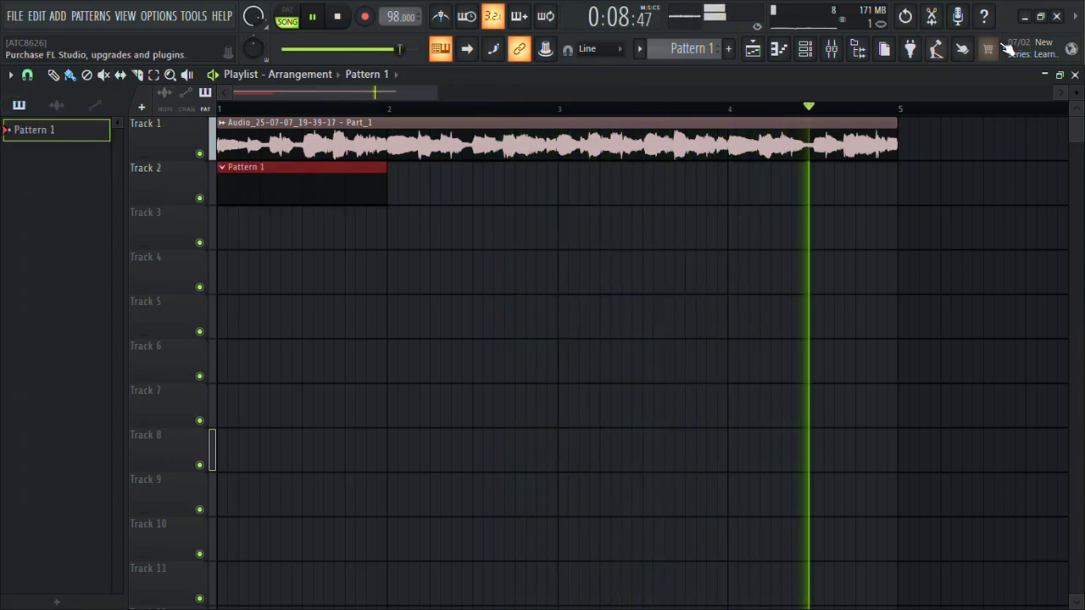
# Search the sample browser for "rimshot" and expand the RIMSHOT folder.
pyautogui.click(856, 48)
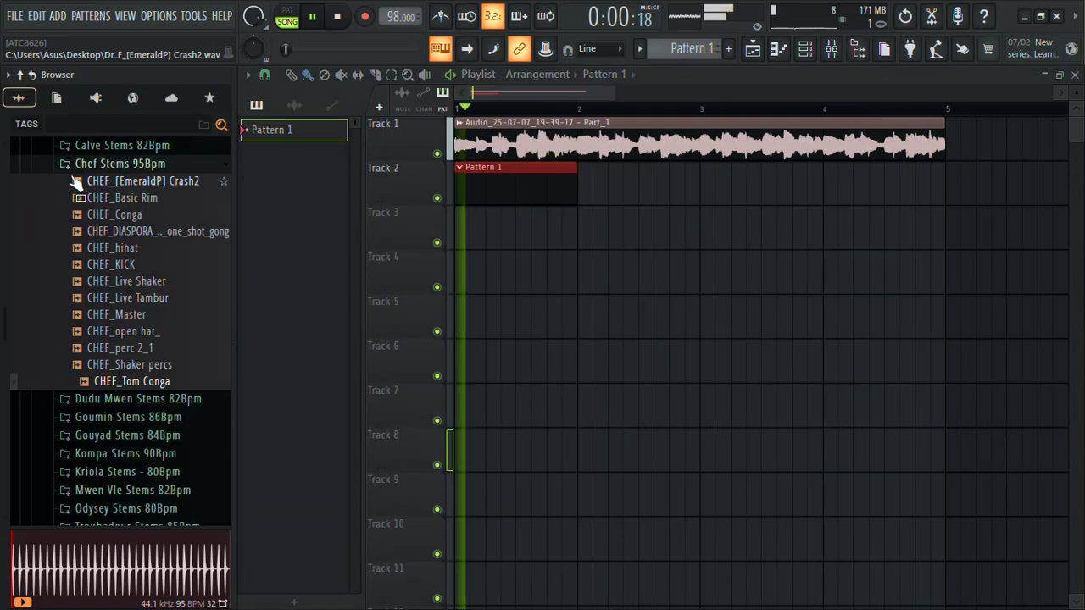
pyautogui.click(61, 124)
pyautogui.write('rimshot')
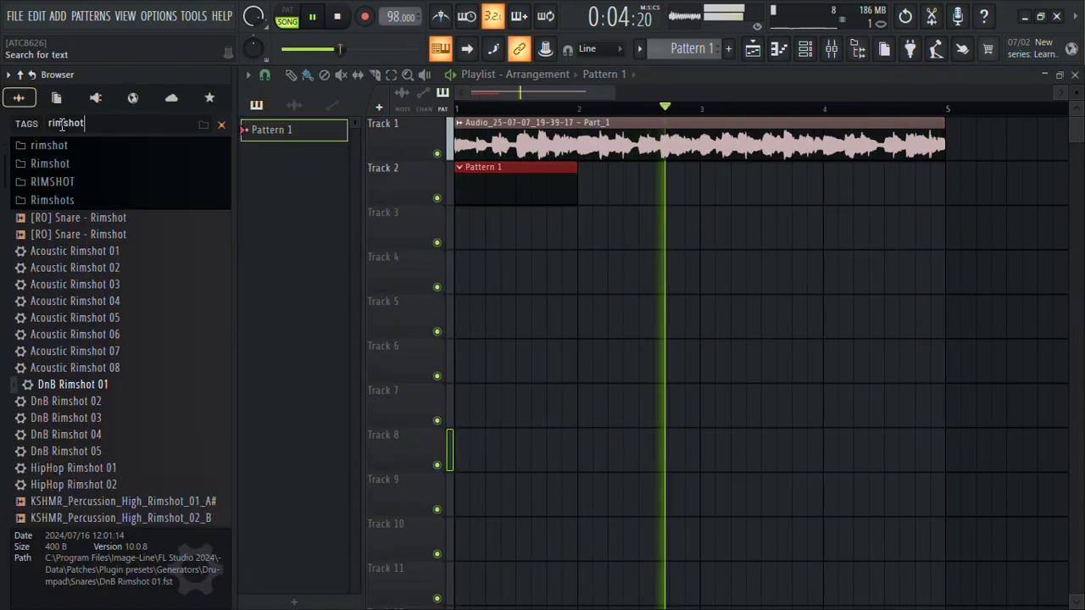
pyautogui.click(71, 177)
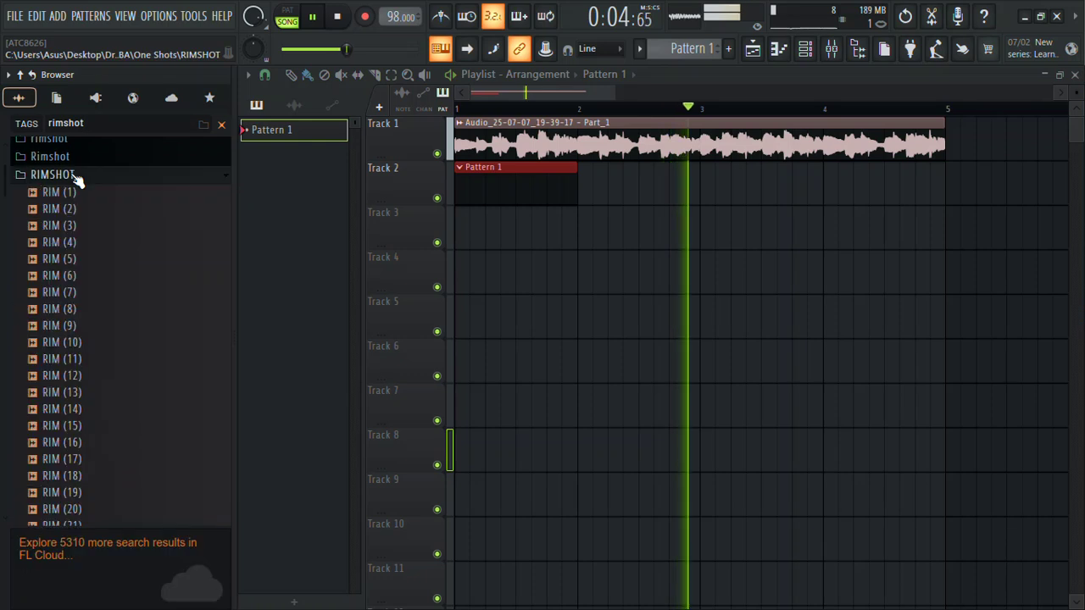
# Audition the first rim samples and load RIM (3) into a new sampler channel.
pyautogui.click(105, 200)
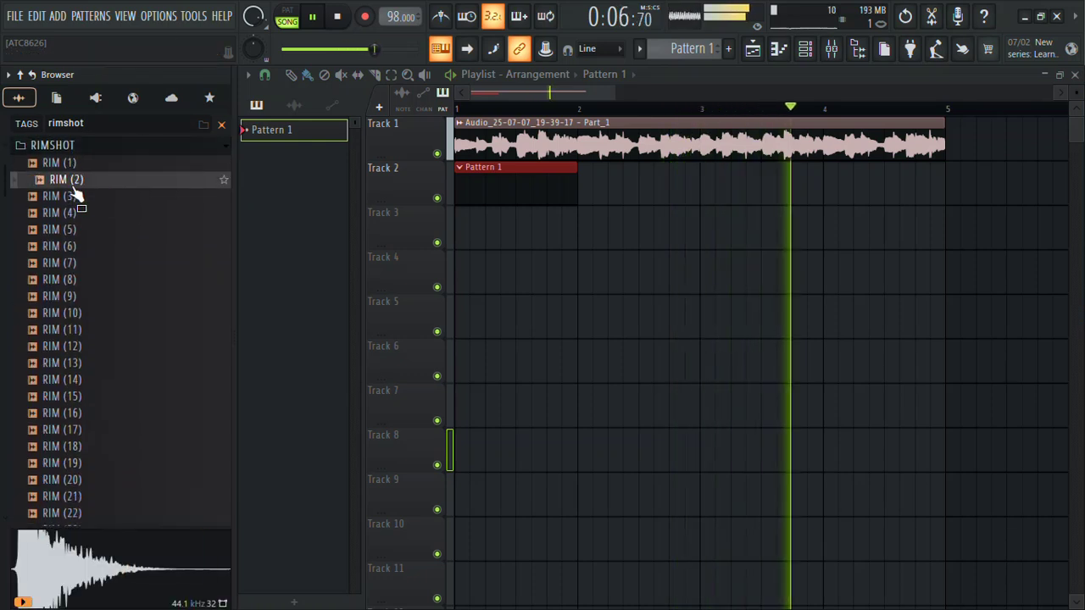
pyautogui.rightClick(76, 195)
pyautogui.click(119, 215)
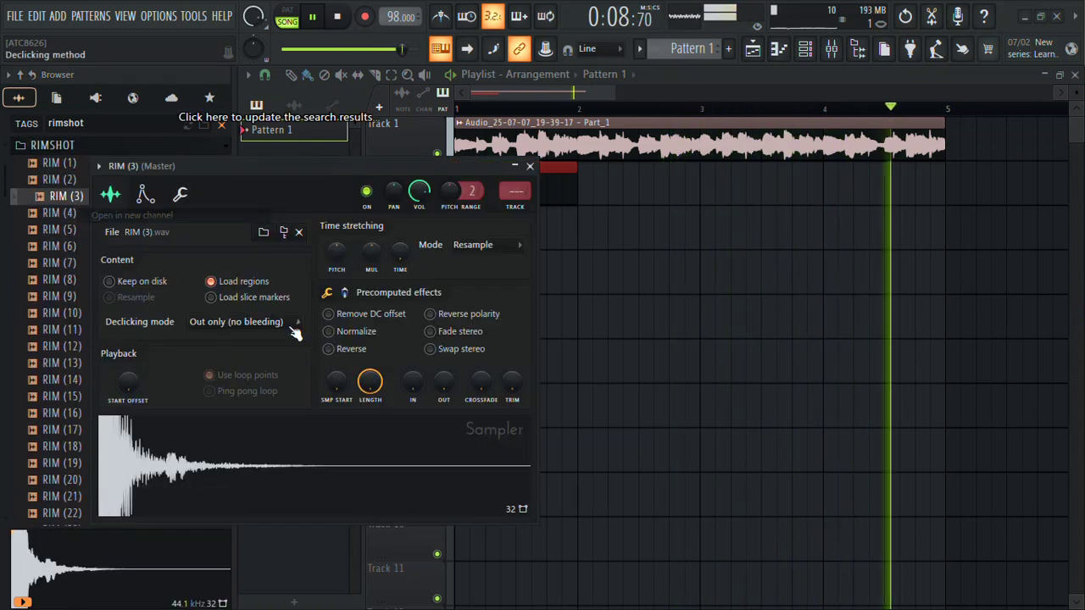
# Audition further rim samples, replace the channel's sample with RIM (9) and close its sampler window.
pyautogui.click(59, 280)
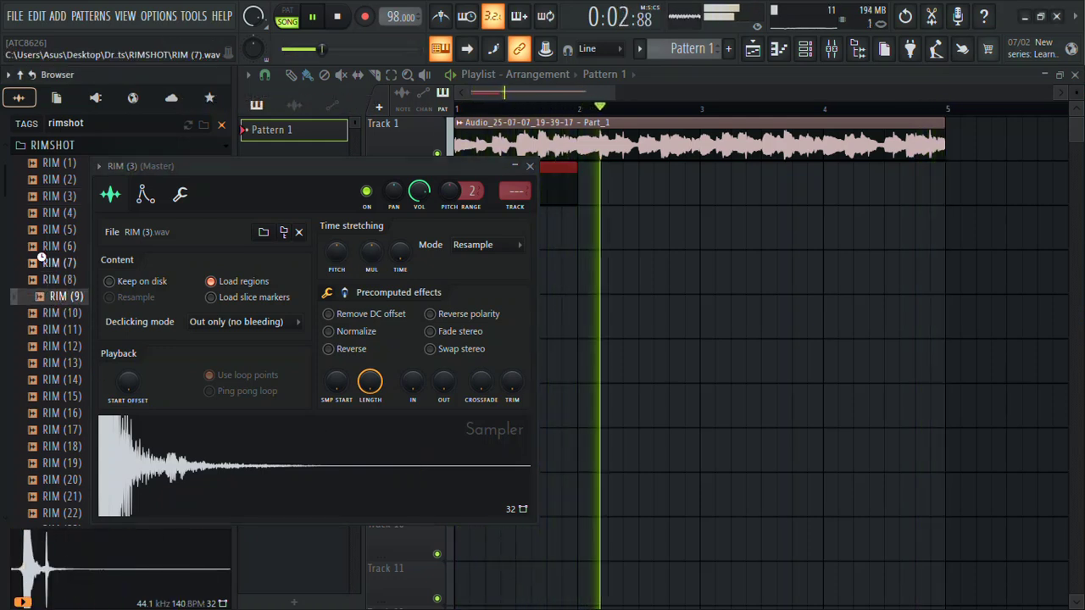
pyautogui.press('Up')
pyautogui.press('Down')
pyautogui.press('Down')
pyautogui.rightClick(53, 291)
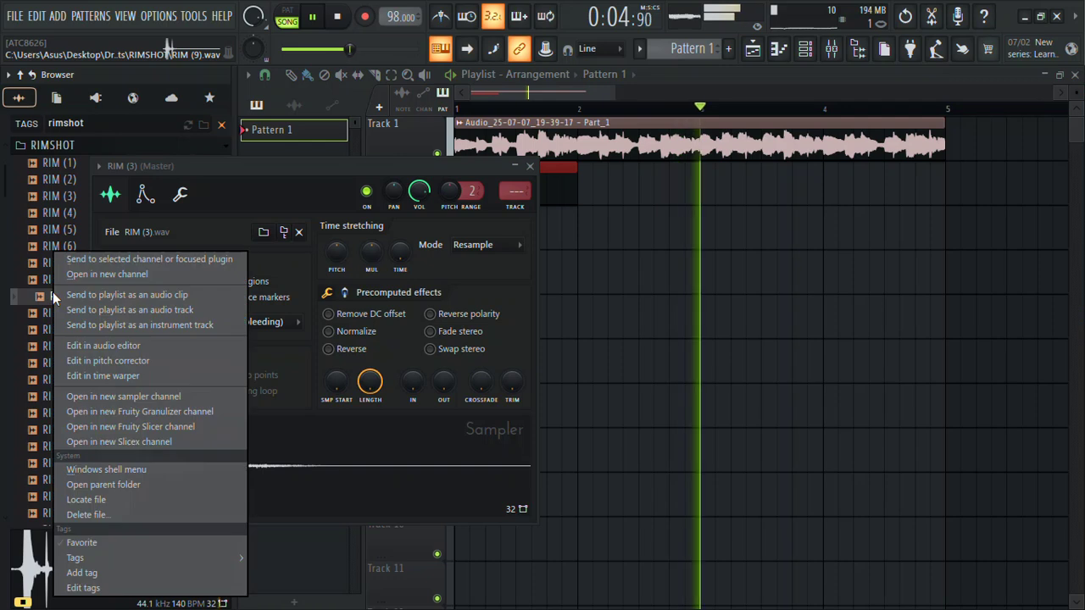
pyautogui.click(84, 259)
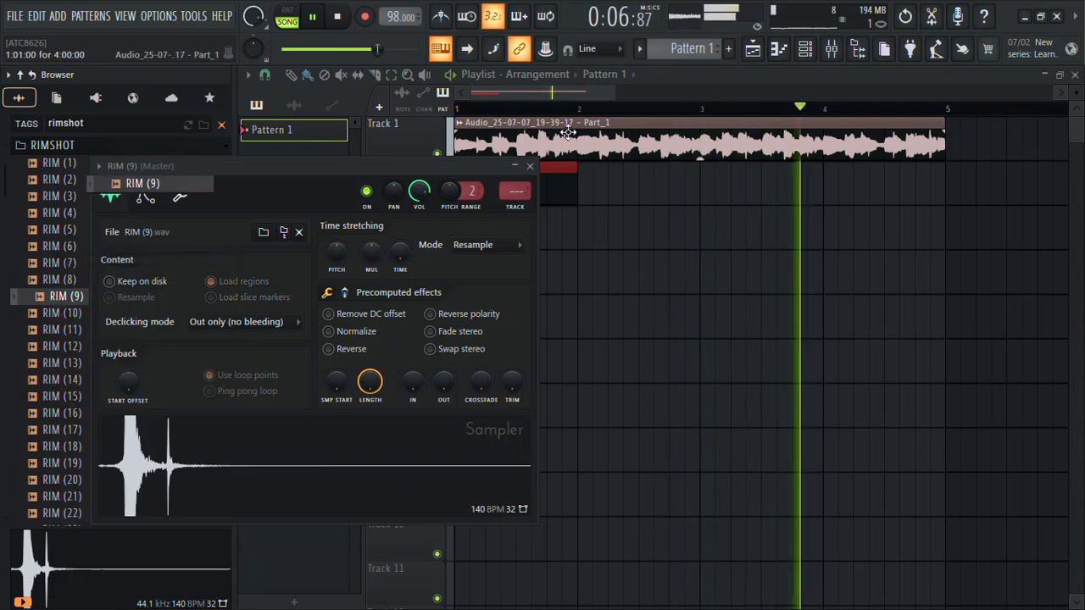
pyautogui.click(530, 165)
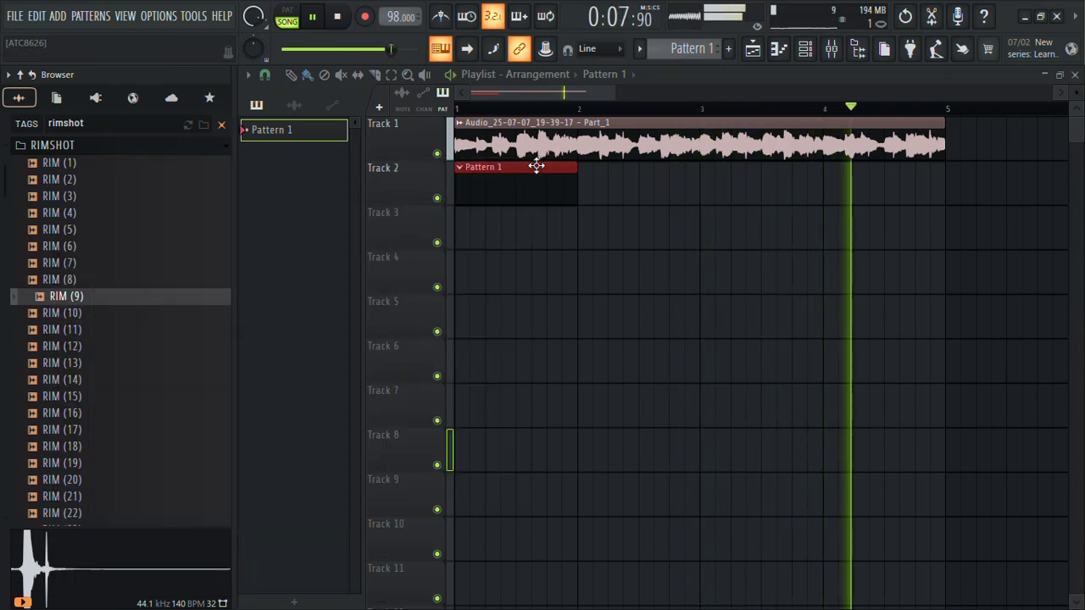
# Add a RIM (9) hit on step 4 of Pattern 1 and shift its C5 note to 1:03:16 in the piano roll.
pyautogui.click(805, 48)
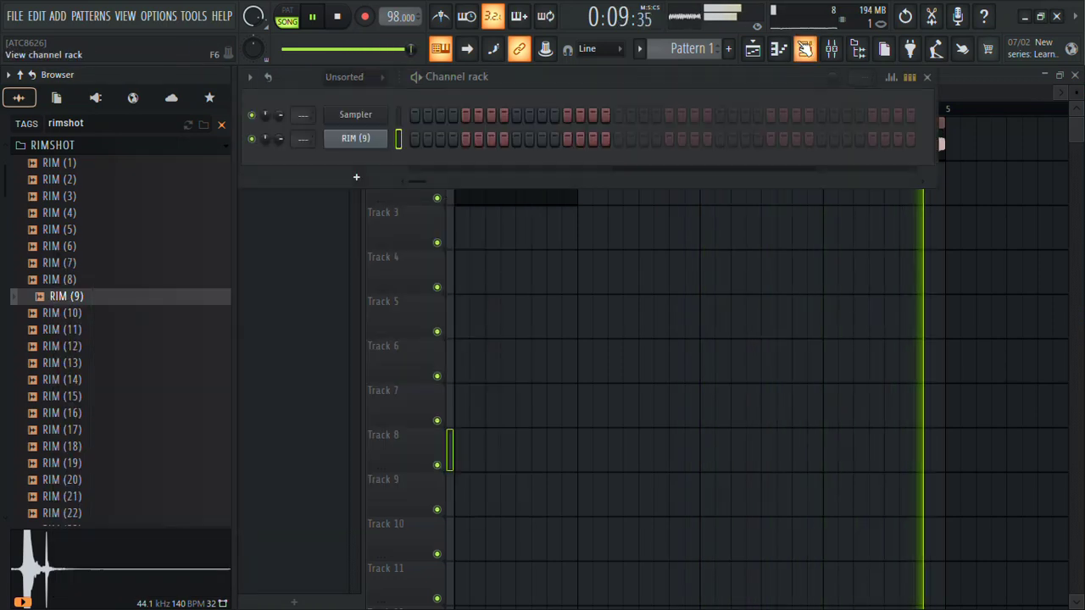
pyautogui.click(455, 140)
pyautogui.click(441, 139)
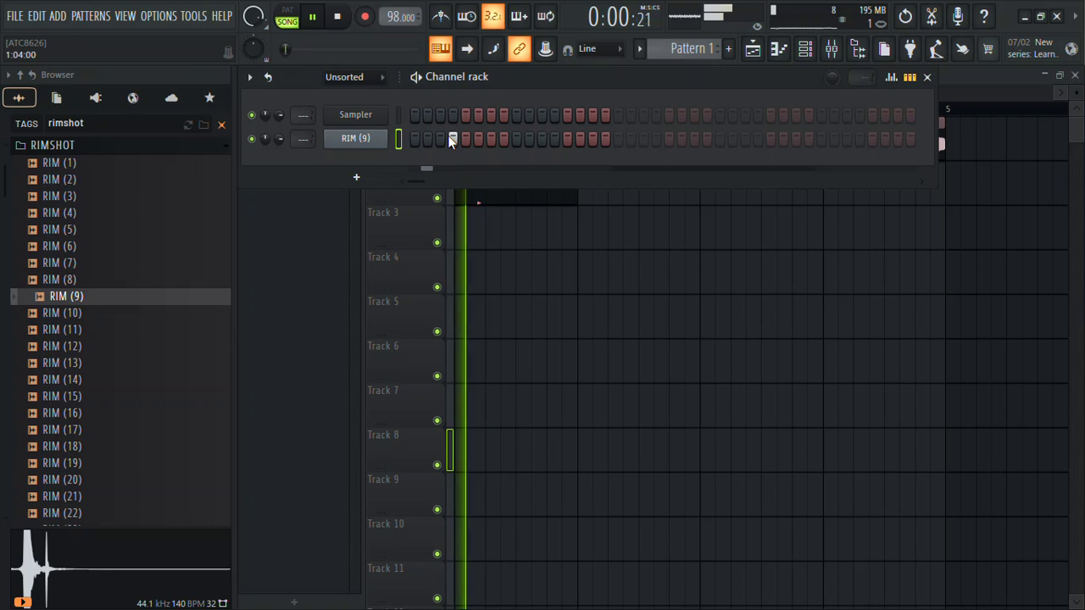
pyautogui.rightClick(362, 142)
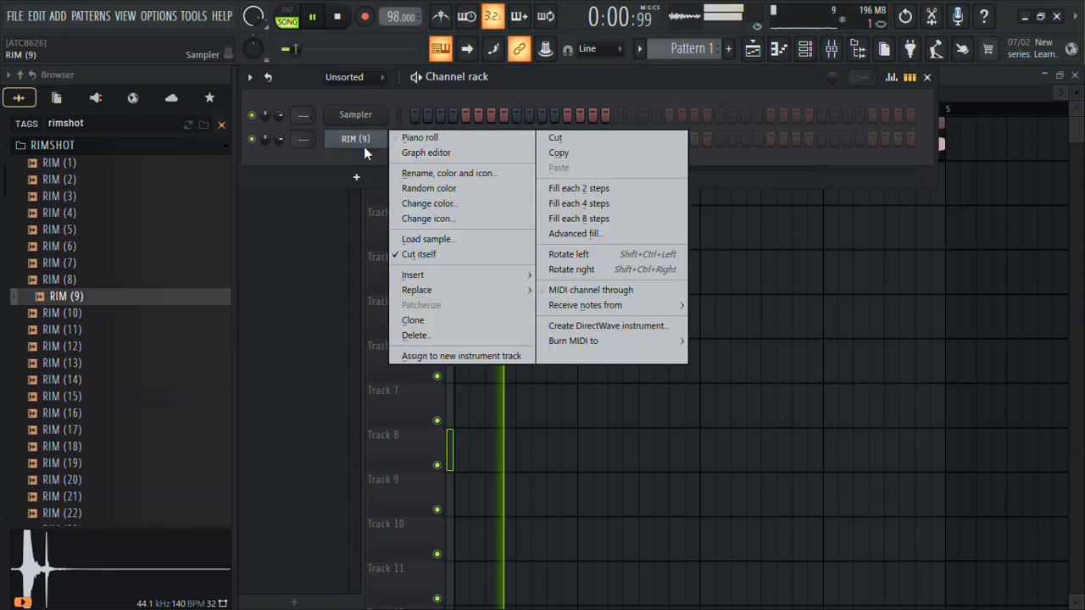
pyautogui.click(424, 137)
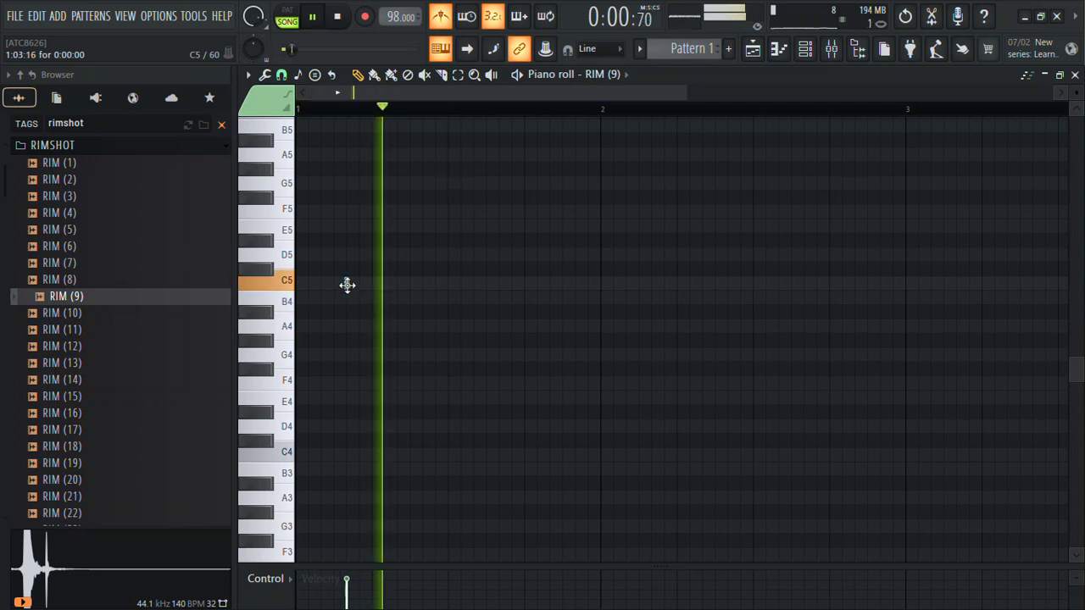
# Check the sampler settings of the RIM (9) channel.
pyautogui.click(805, 48)
pyautogui.click(356, 139)
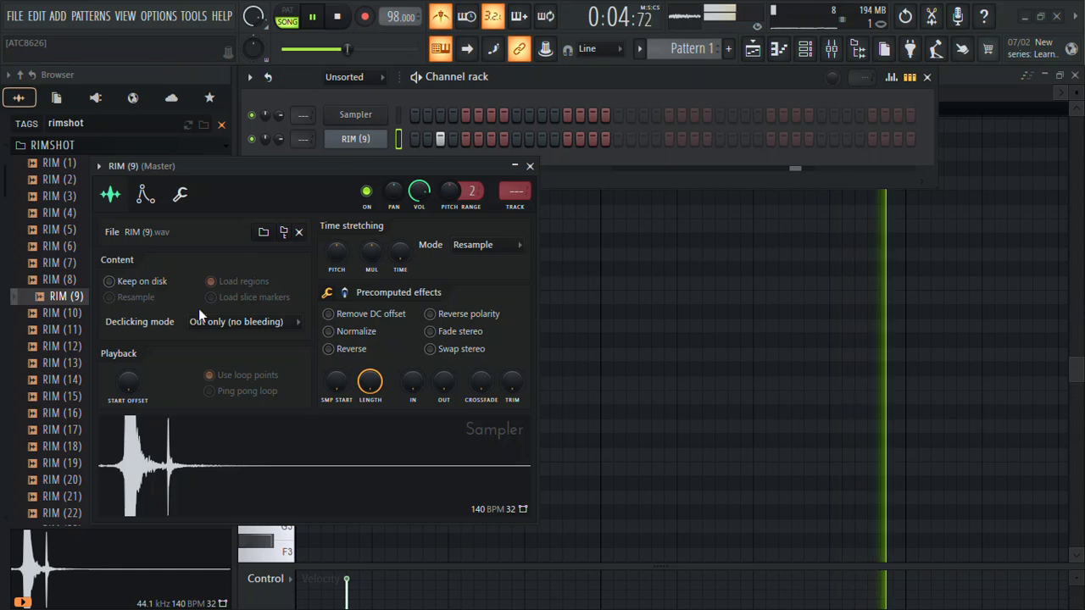
pyautogui.click(530, 166)
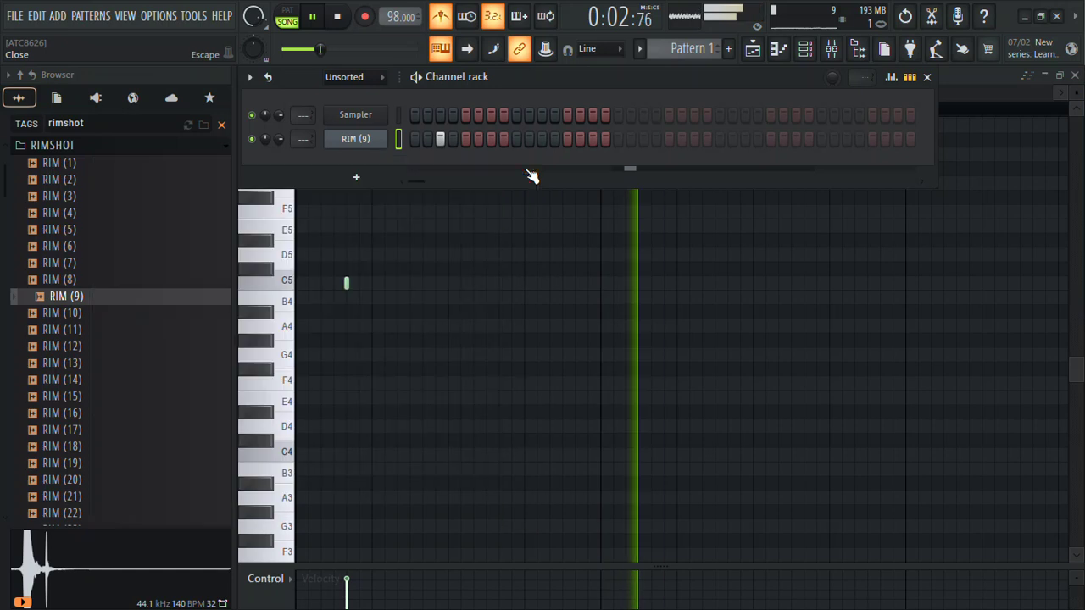
# Reopen the piano roll of the RIM (9) channel.
pyautogui.rightClick(380, 136)
pyautogui.click(441, 134)
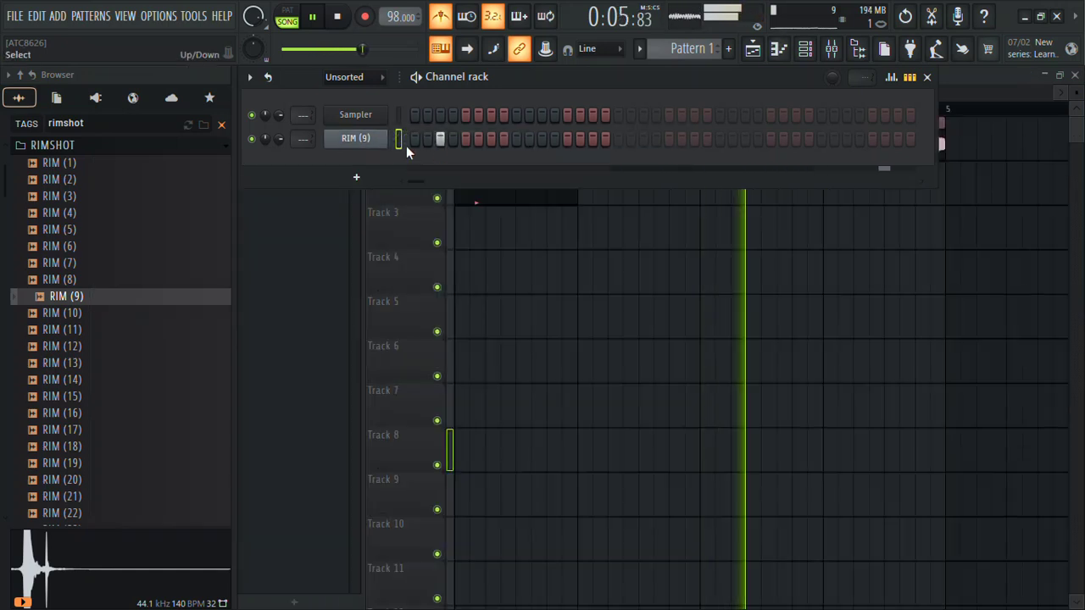
pyautogui.rightClick(369, 137)
pyautogui.click(416, 138)
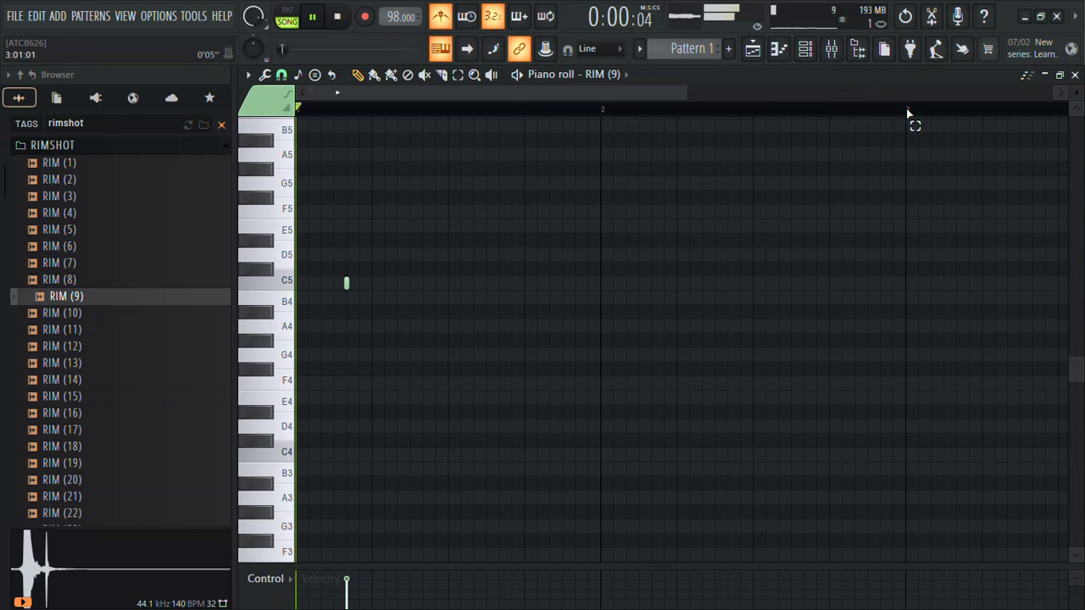
# Repeat the RIM (9) C5 note in each bar up to bar 4, delete the surplus copy and close the piano roll.
pyautogui.moveTo(907, 113); pyautogui.dragTo(298, 110)
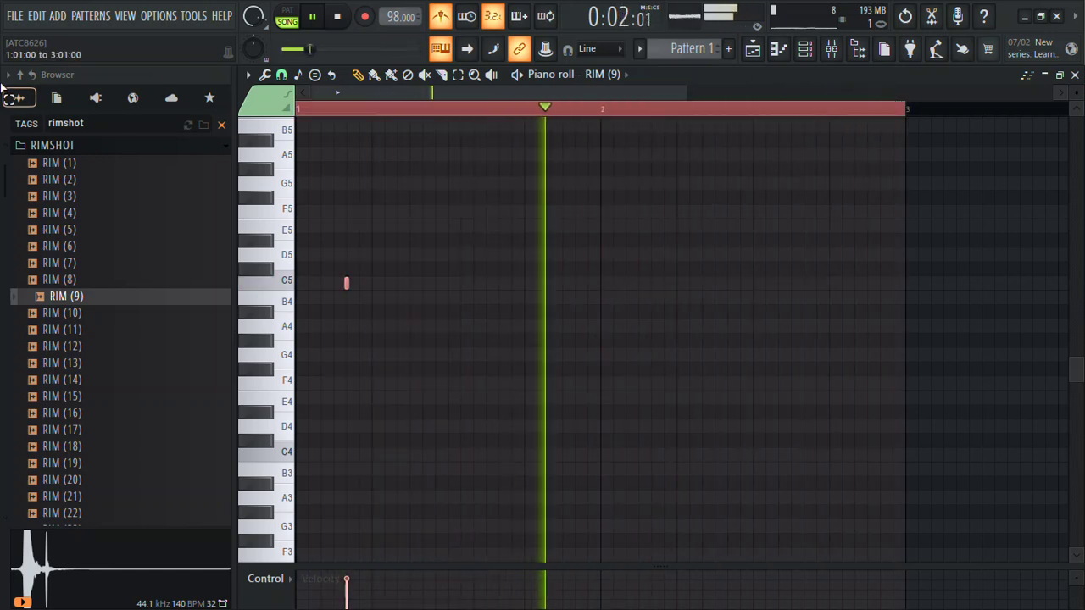
pyautogui.moveTo(904, 111); pyautogui.dragTo(608, 113)
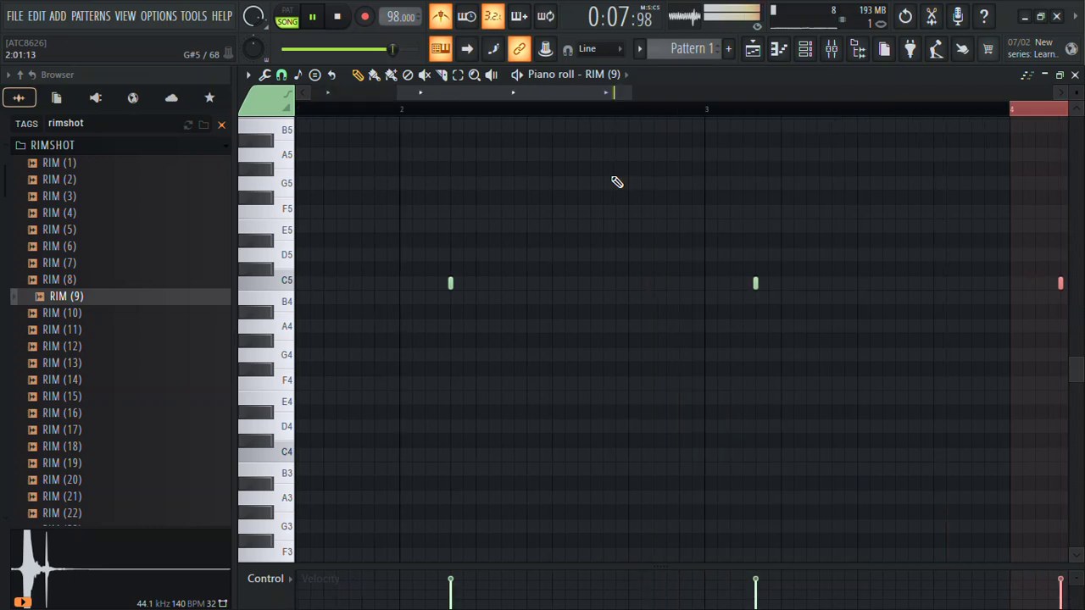
pyautogui.press('Delete')
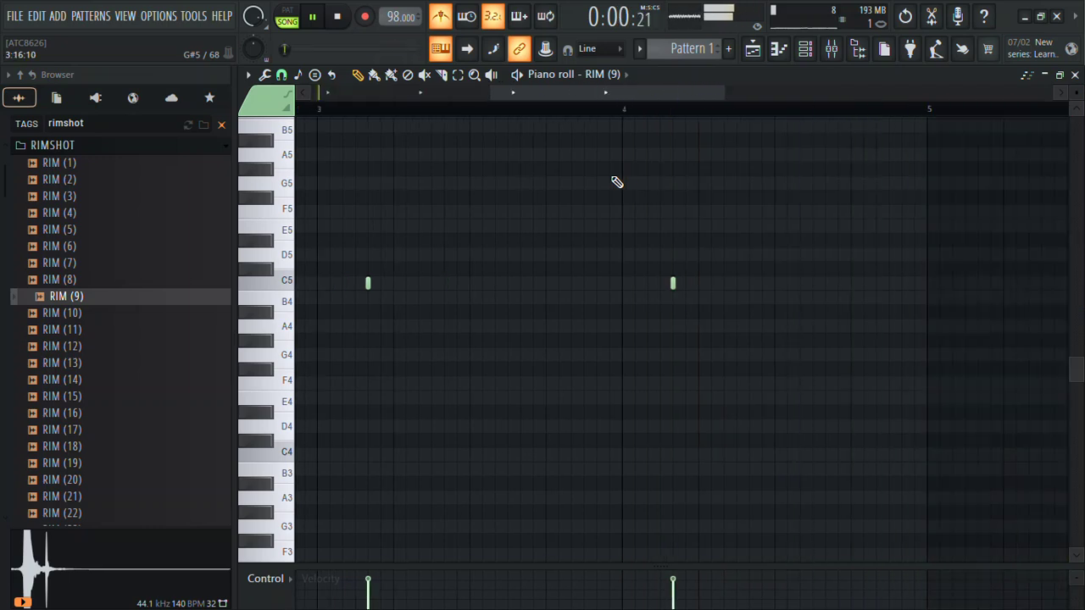
pyautogui.click(1076, 75)
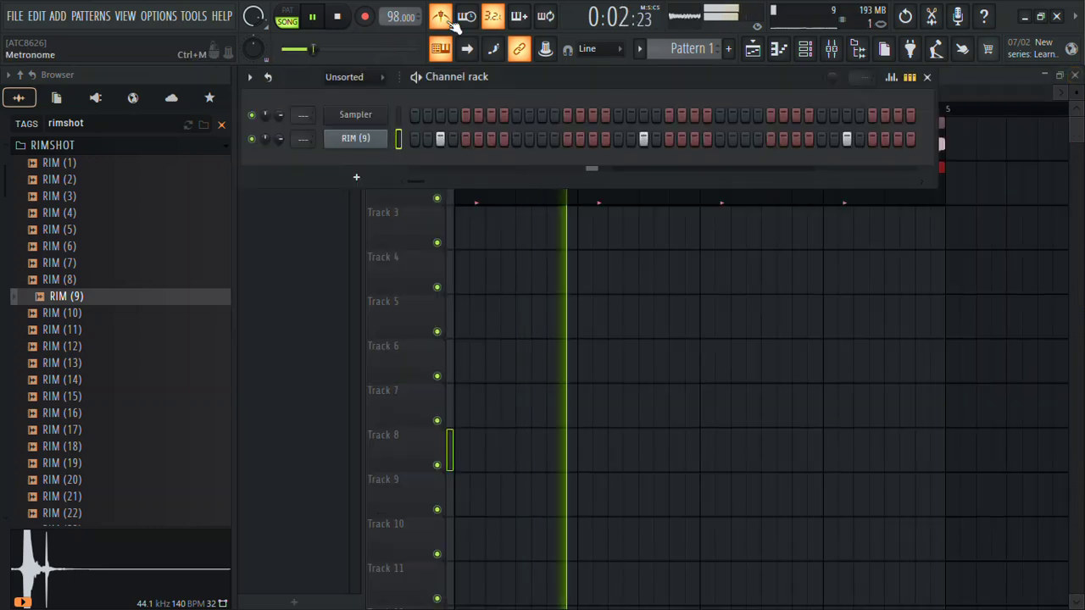
# Audition more rim samples, load RIM (20) into a new channel and close its sampler window.
pyautogui.click(72, 413)
pyautogui.click(72, 430)
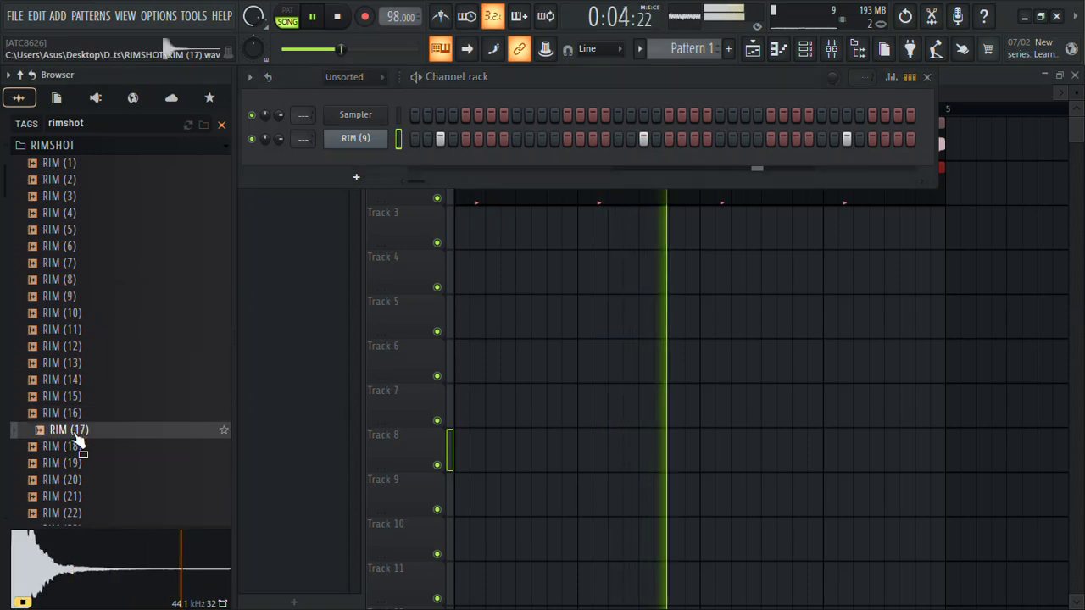
pyautogui.click(76, 465)
pyautogui.click(73, 480)
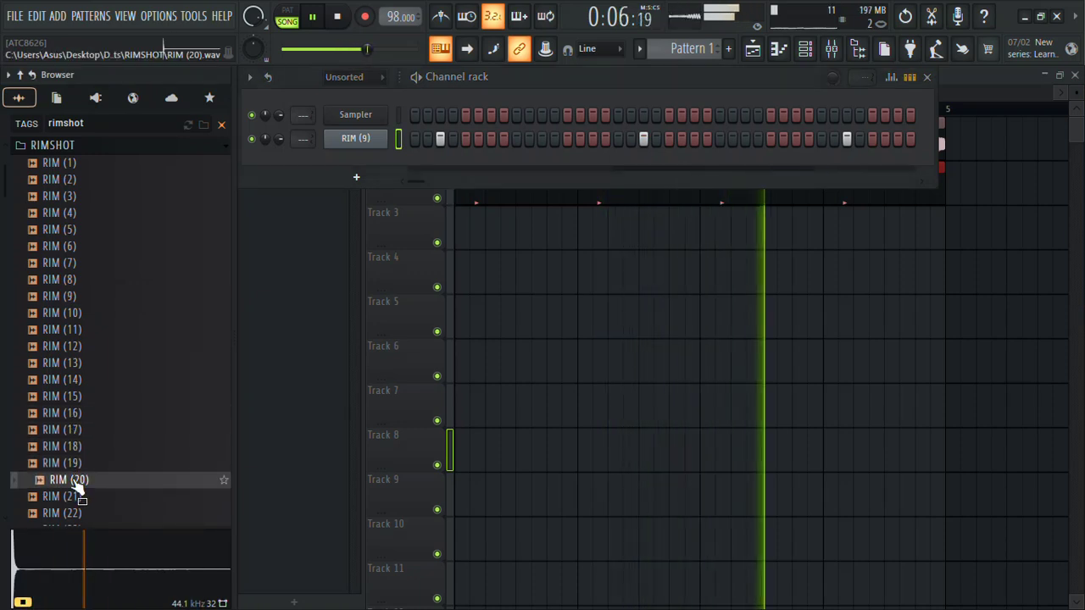
pyautogui.rightClick(72, 478)
pyautogui.click(134, 274)
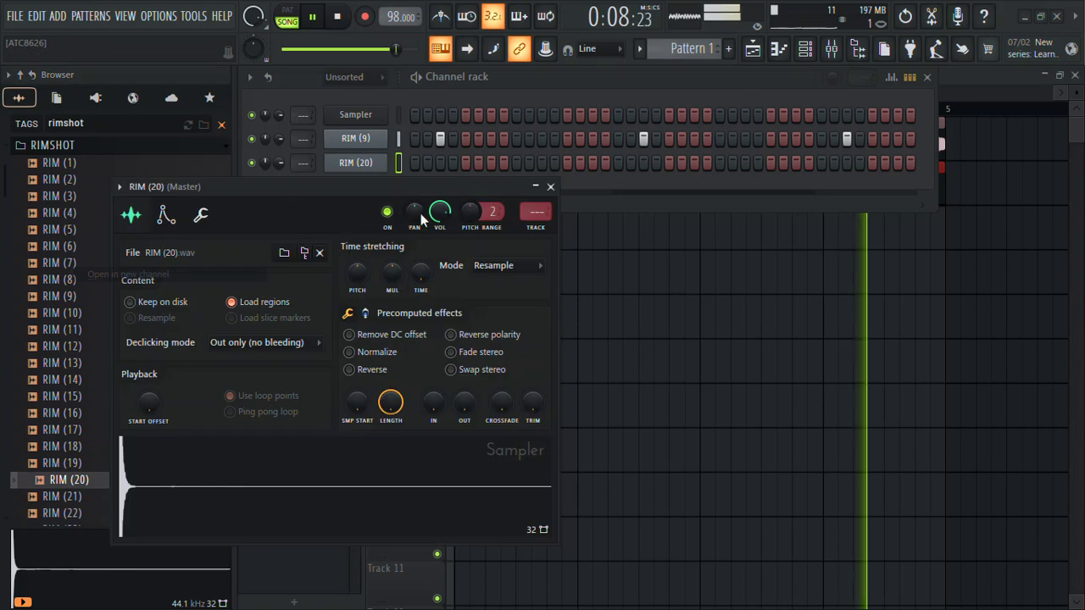
pyautogui.click(547, 184)
# Add RIM (20) hits on steps 7, 25 and 28 of Pattern 1.
pyautogui.click(486, 162)
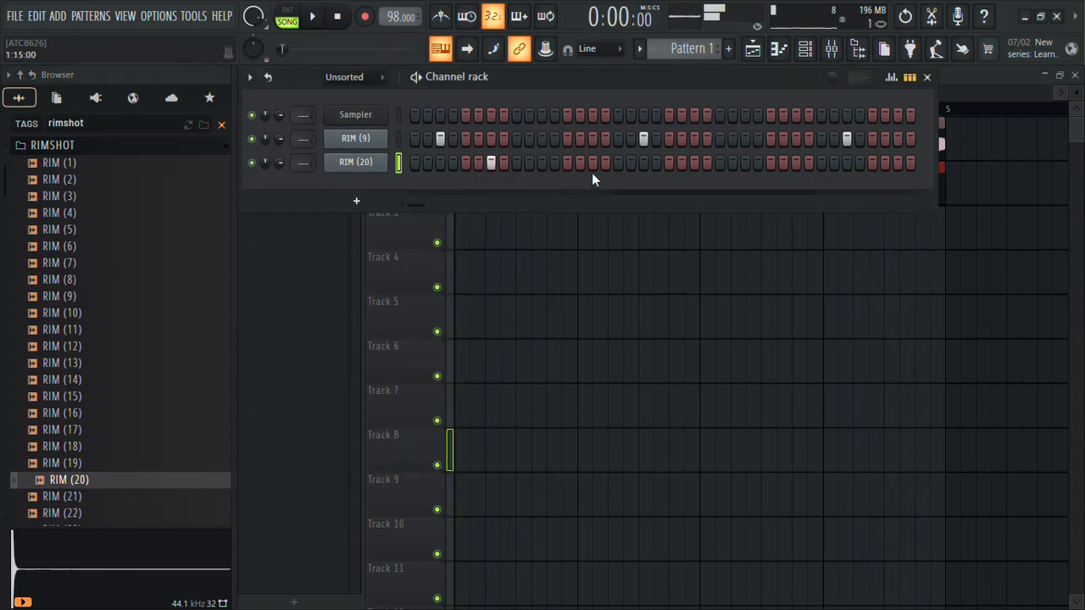
pyautogui.click(399, 164)
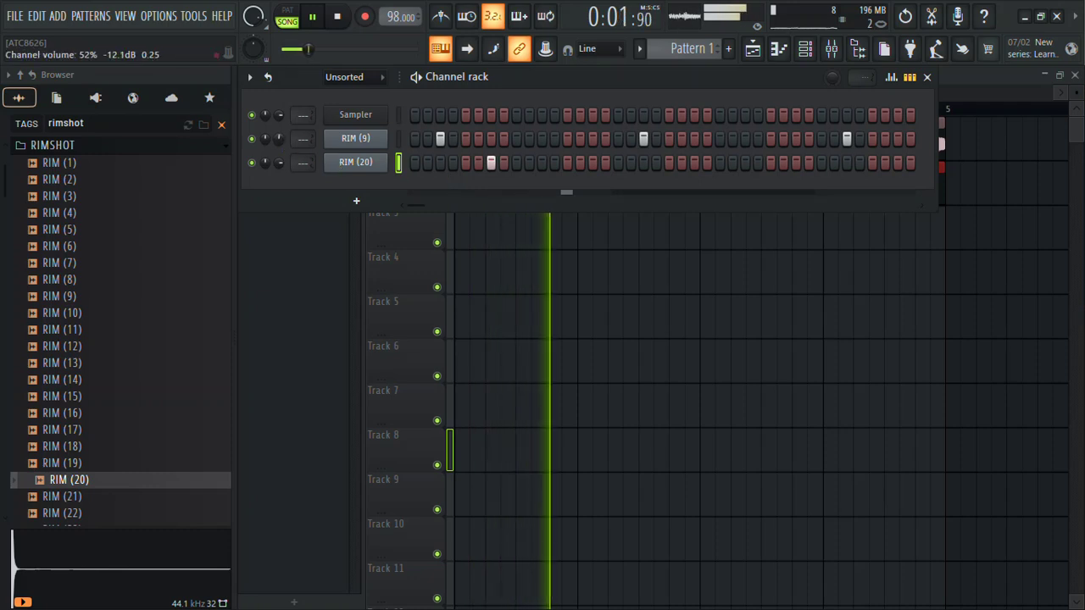
pyautogui.click(719, 162)
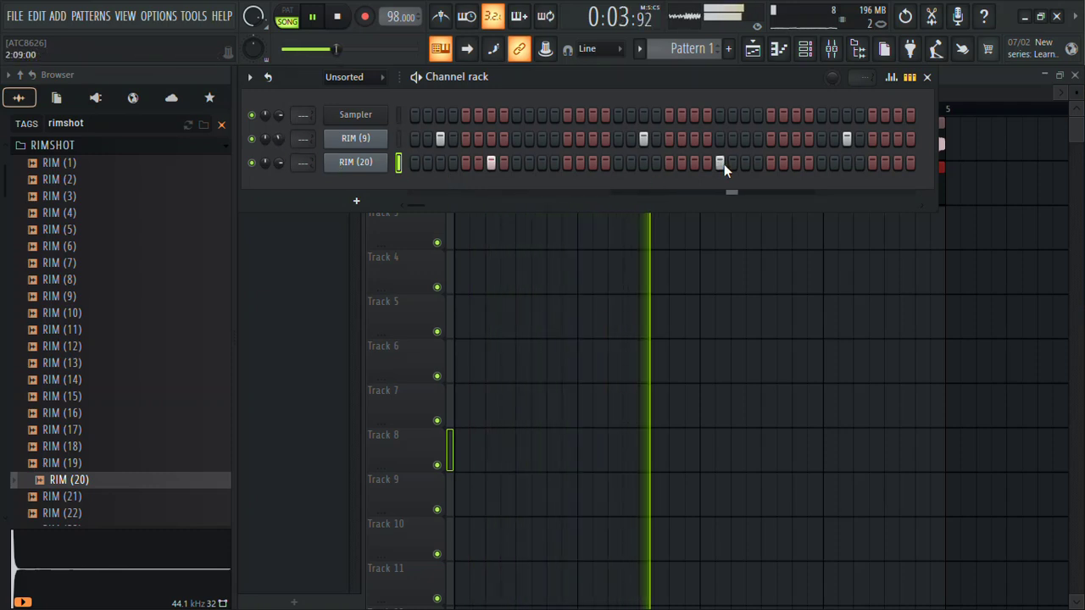
pyautogui.click(756, 163)
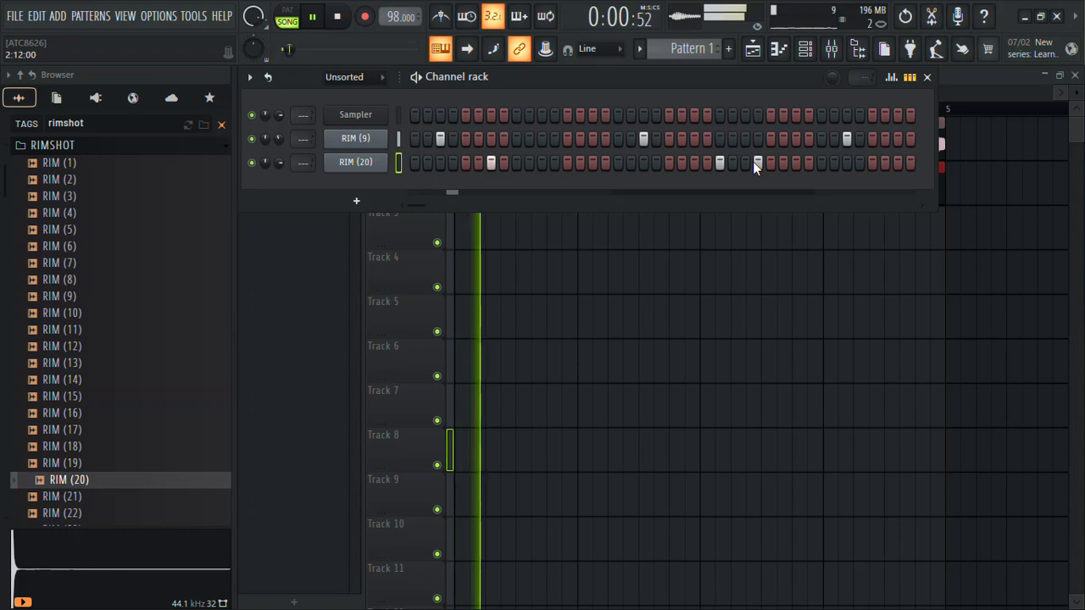
# In RIM (20)'s piano roll, duplicate the first two bars into bars 3 and 4, add a C5 note at 4:15:00 and close it.
pyautogui.rightClick(389, 158)
pyautogui.click(420, 157)
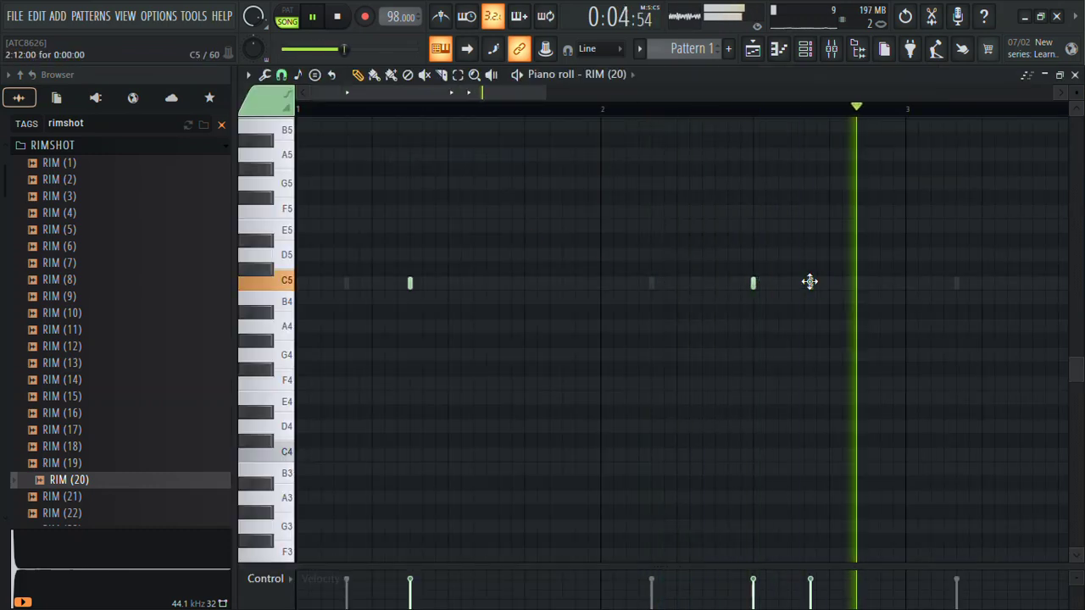
pyautogui.moveTo(914, 109); pyautogui.dragTo(243, 119)
pyautogui.click(693, 198)
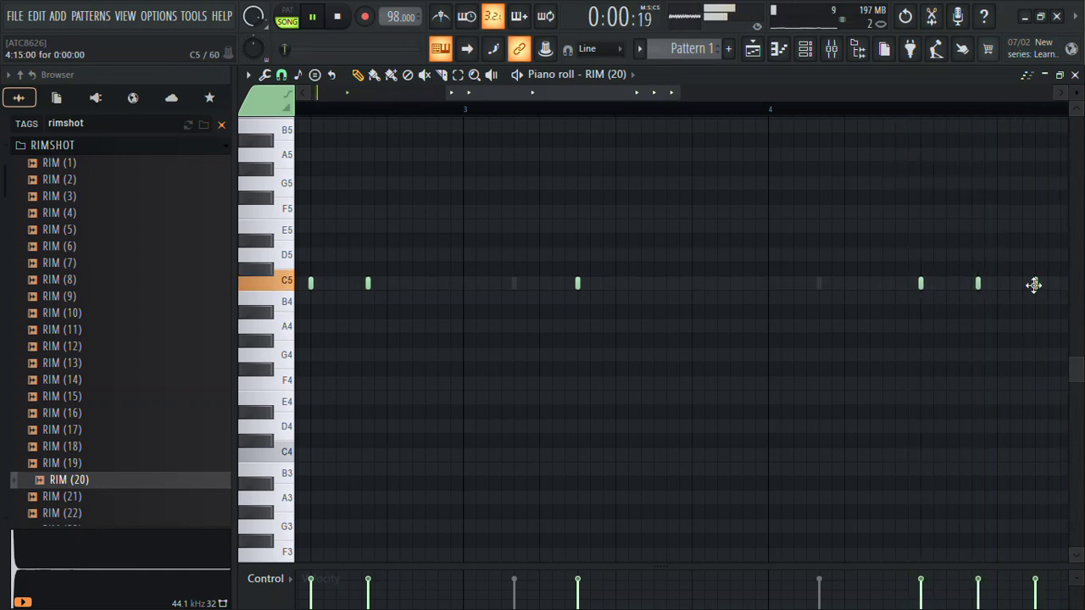
pyautogui.click(1073, 74)
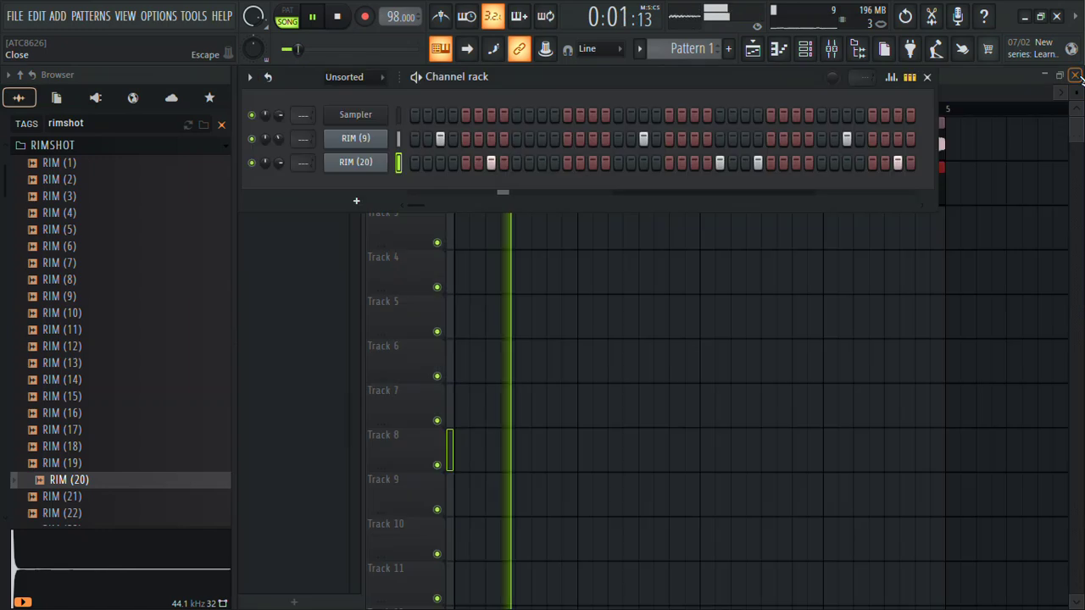
# Collapse the RIMSHOT folder and search the browser for "hi hat".
pyautogui.click(107, 145)
pyautogui.click(68, 124)
pyautogui.write('hi')
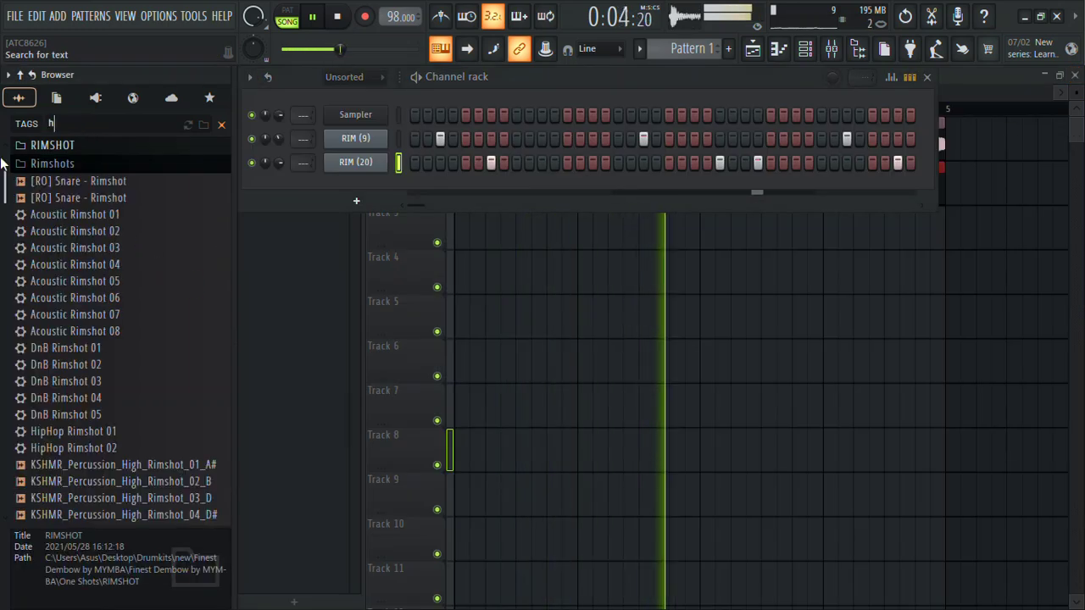
pyautogui.write(' hat')
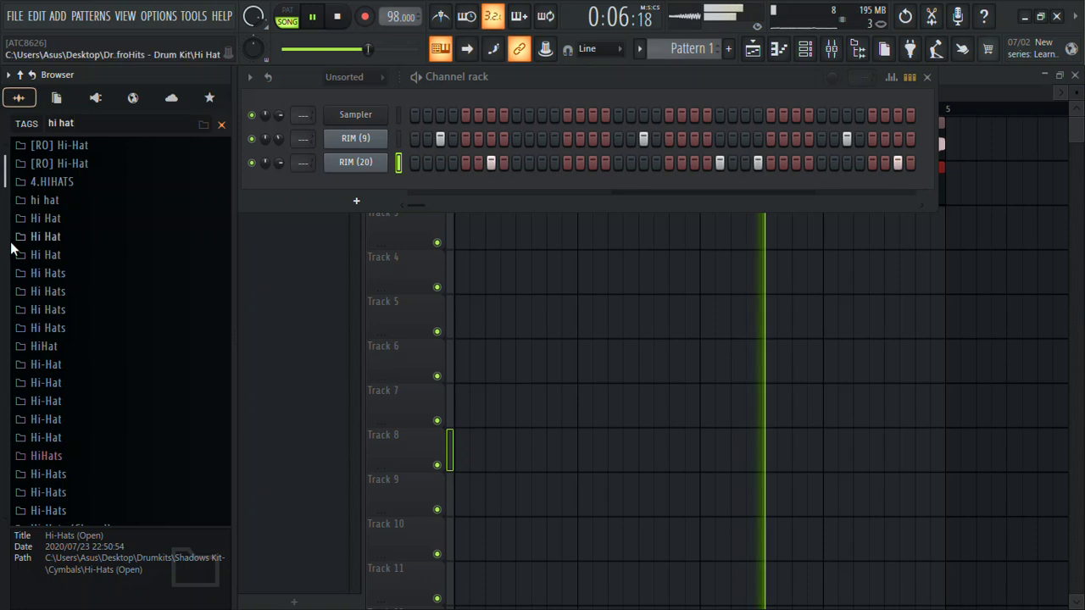
# Audition [RO] Hi-Hat samples, load [RO] Hi-hat - ChiChi into a new channel and turn off its loop points.
pyautogui.click(77, 166)
pyautogui.click(83, 179)
pyautogui.click(81, 163)
pyautogui.click(100, 199)
pyautogui.click(103, 214)
pyautogui.rightClick(108, 217)
pyautogui.click(154, 236)
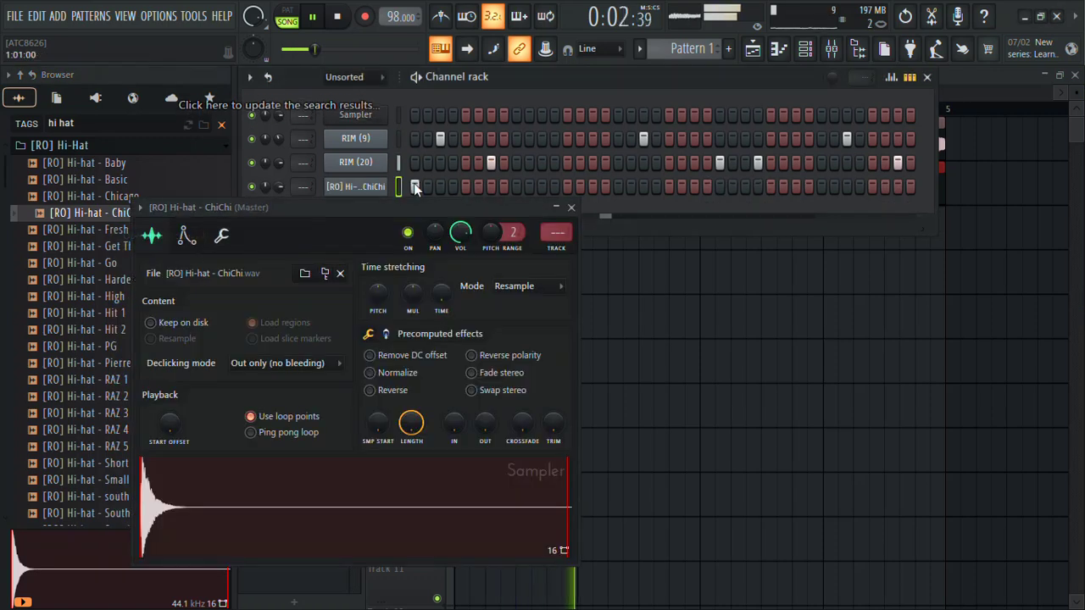
pyautogui.click(251, 416)
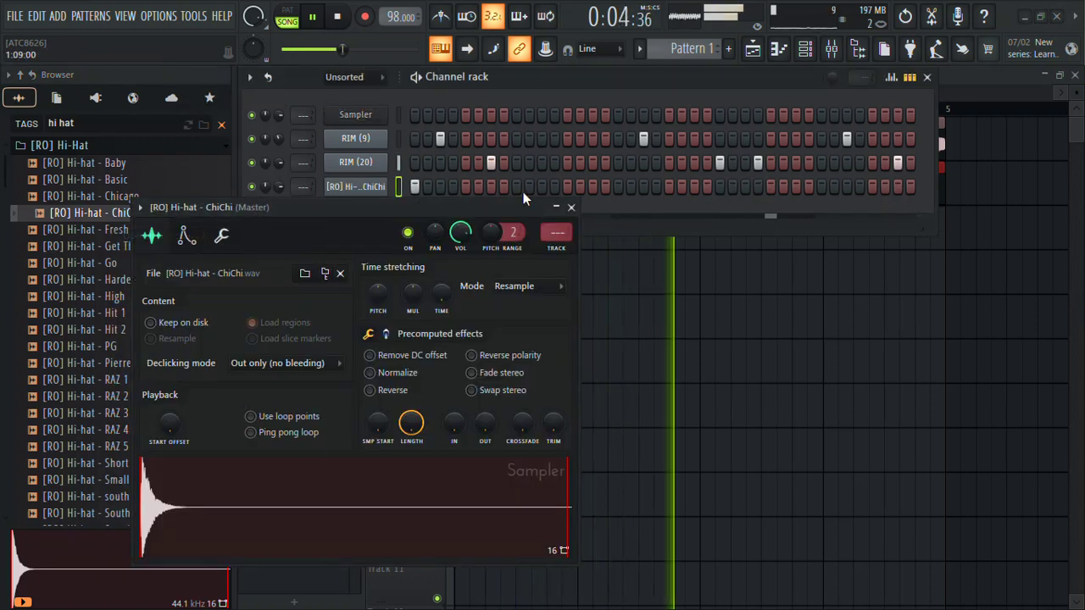
pyautogui.click(573, 209)
# In the hi-hat's piano roll, add C5 notes at 1:06:00 and 1:09:00 and lengthen the notes.
pyautogui.rightClick(362, 186)
pyautogui.click(424, 185)
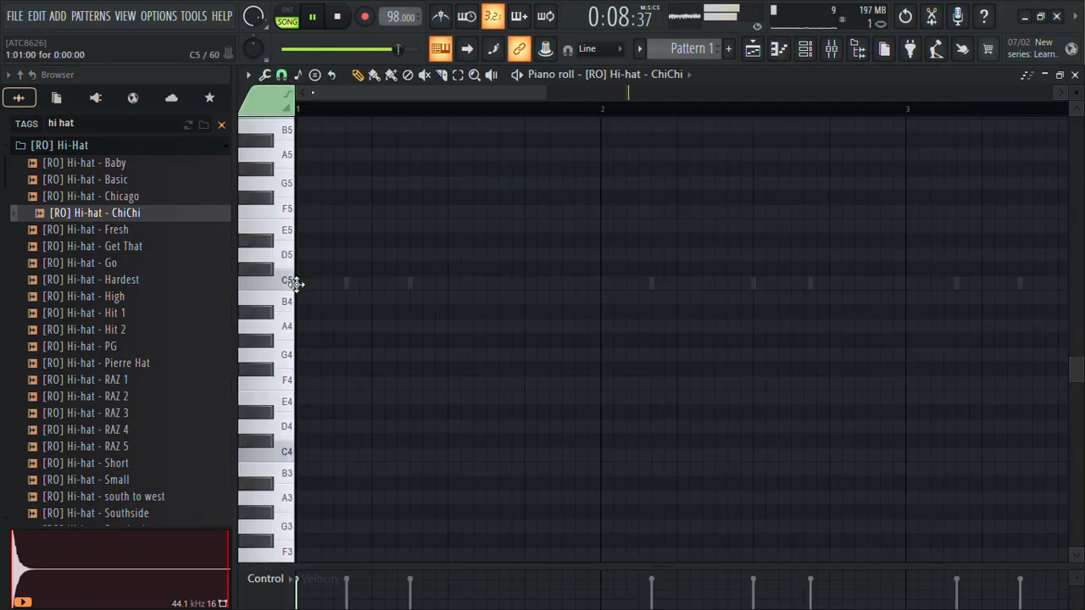
pyautogui.click(384, 284)
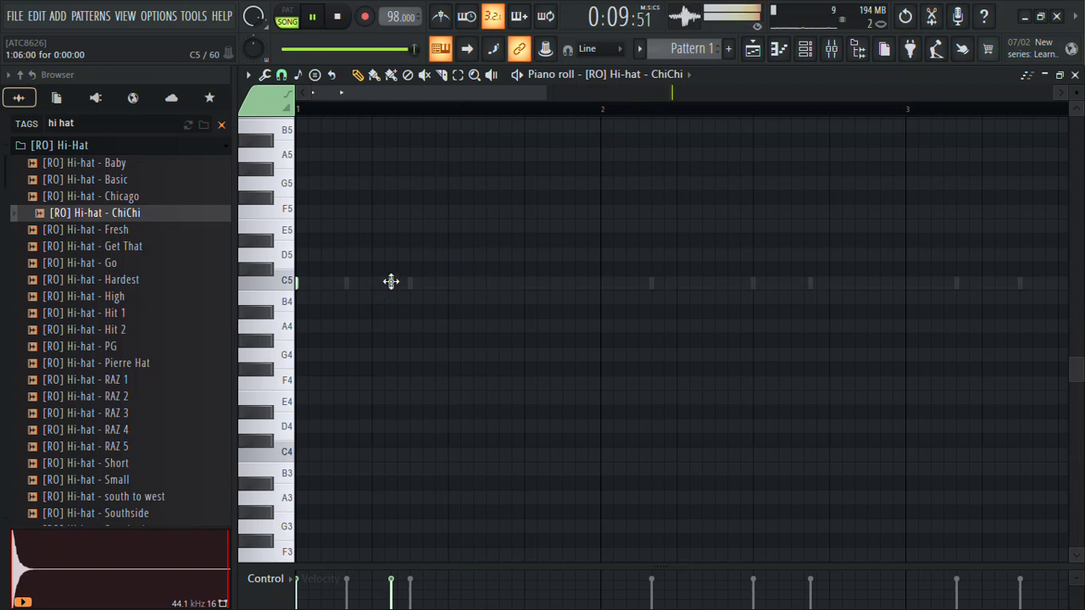
pyautogui.press('space')
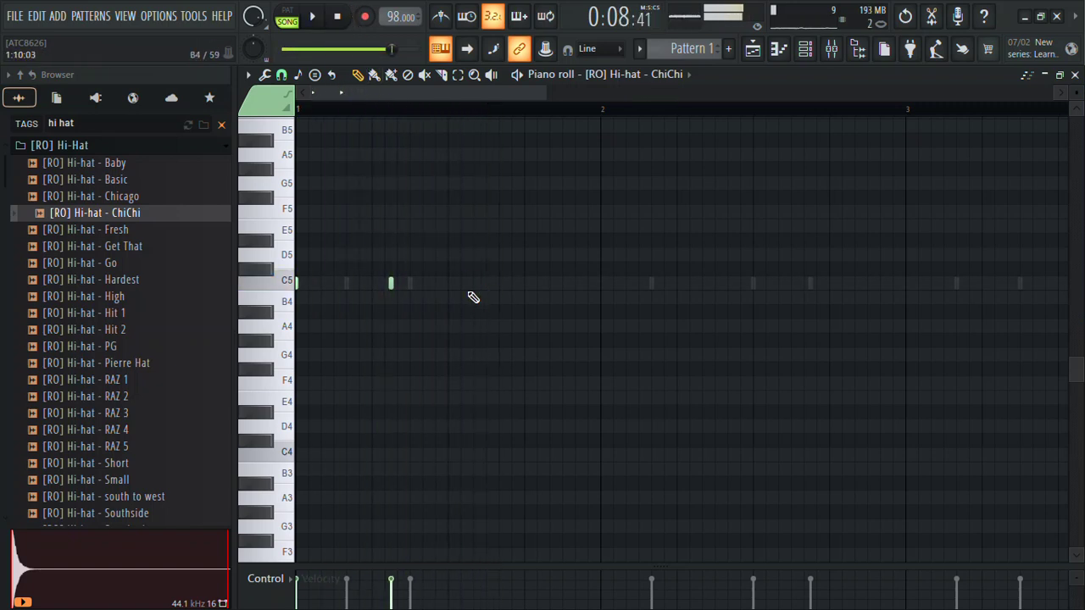
pyautogui.moveTo(449, 283); pyautogui.dragTo(472, 300)
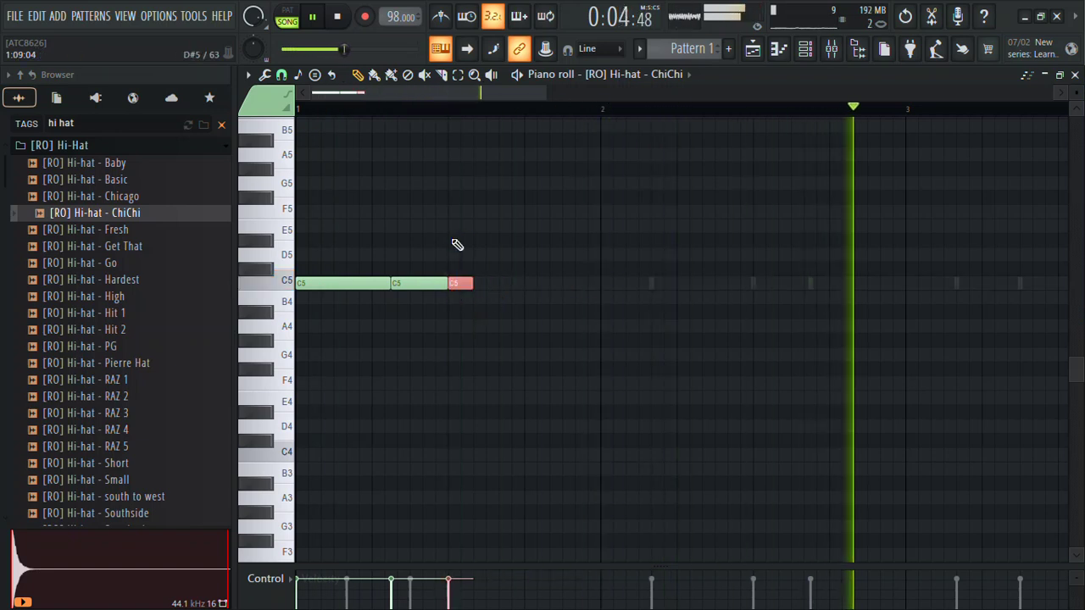
# Chop the C5 note at 1:09:00 into a fast roll and ramp the velocities of its hits downward.
pyautogui.hotkey('alt', 'u')
pyautogui.click(622, 415)
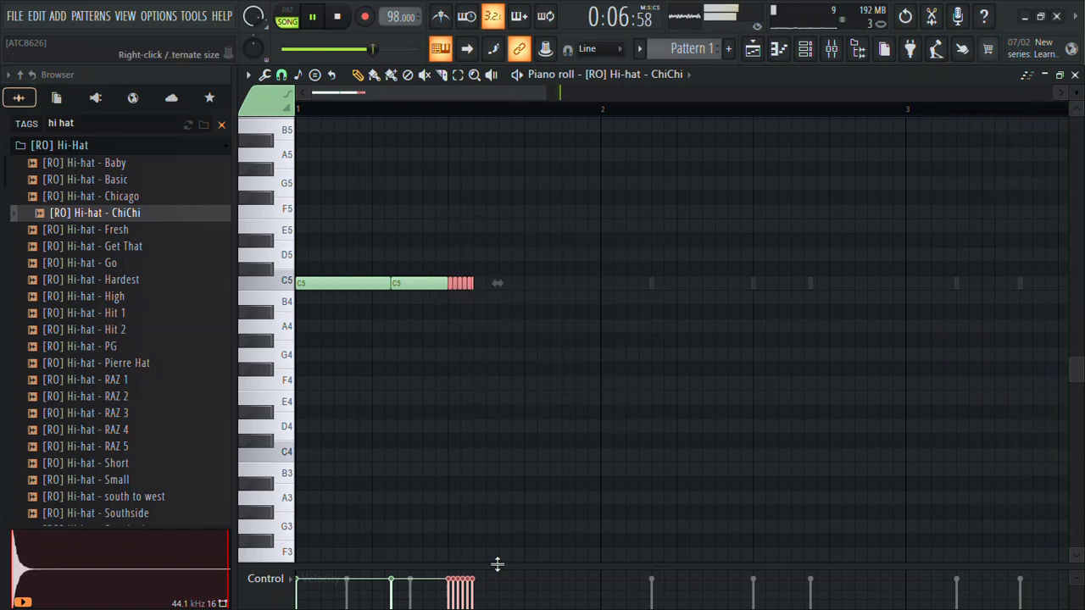
pyautogui.moveTo(497, 563); pyautogui.dragTo(500, 484)
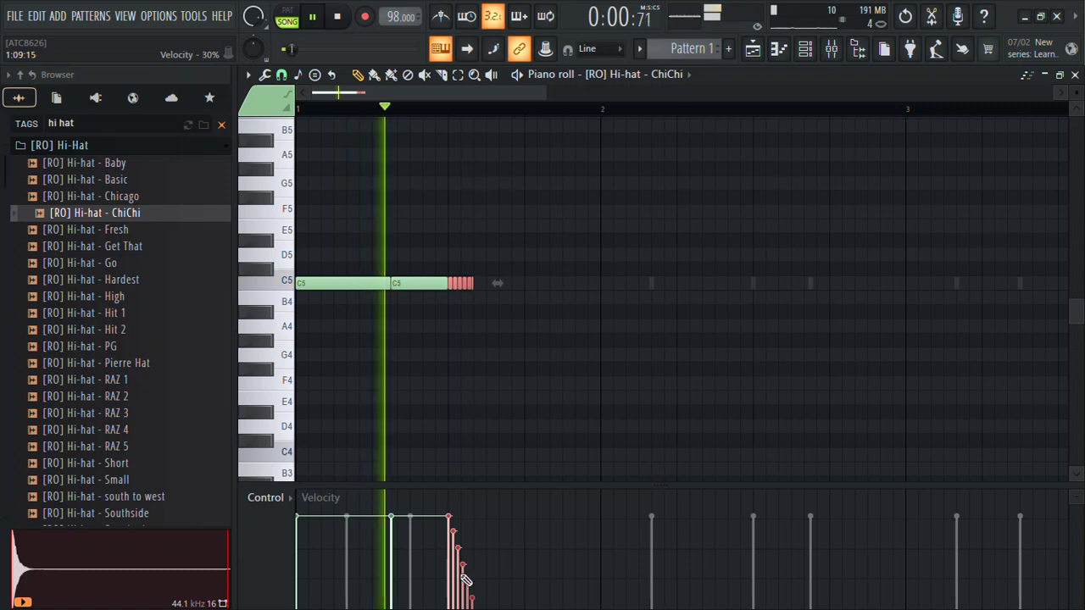
# Hide the browser, add C5 hi-hat notes at 1:15:00 and 1:16:00, and extend them so they connect.
pyautogui.click(424, 284)
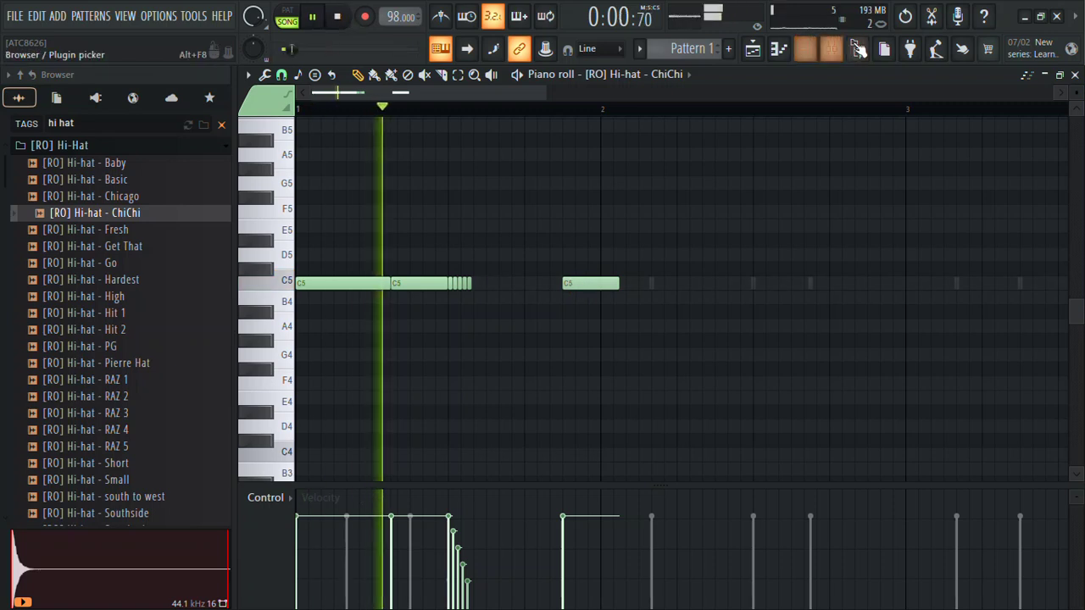
pyautogui.hotkey('alt', 'F8')
pyautogui.moveTo(489, 283); pyautogui.dragTo(431, 275)
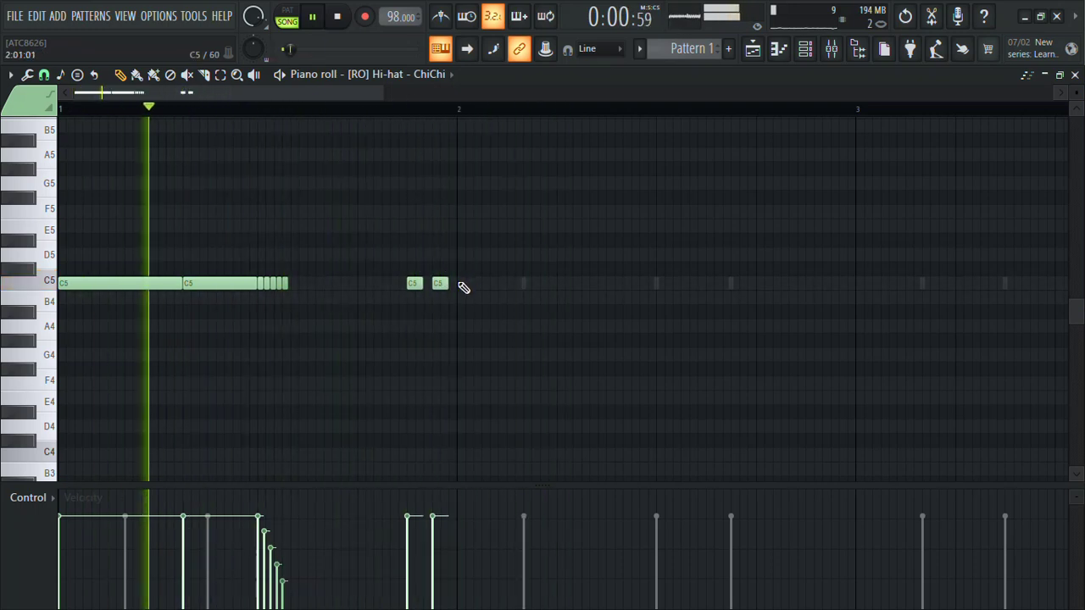
pyautogui.keyDown('ctrl'); pyautogui.click(442, 284); pyautogui.keyUp('ctrl')
pyautogui.hotkey('ctrl', 'l')
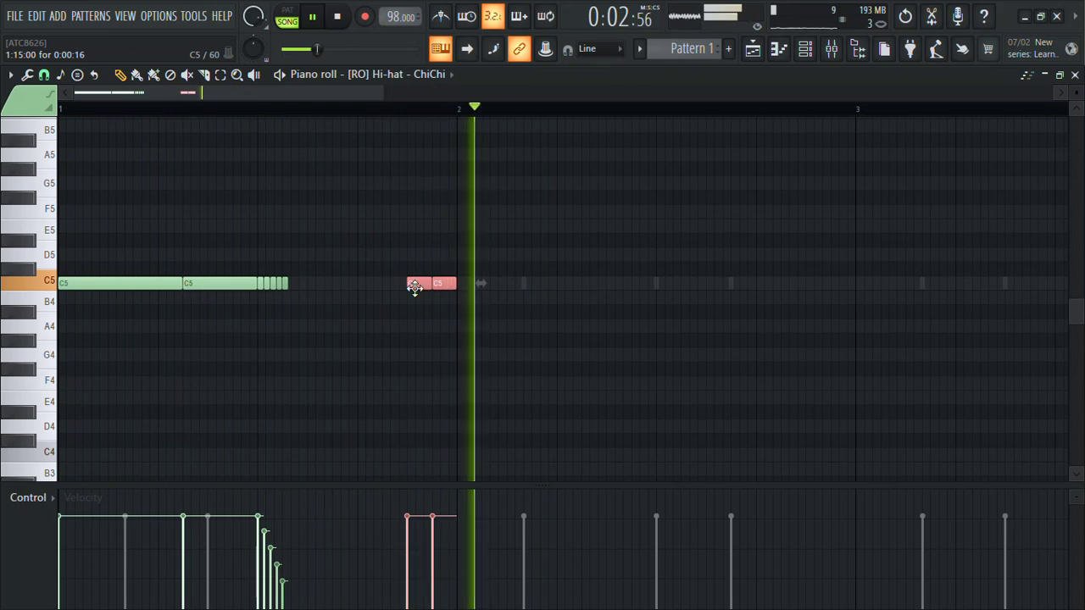
# Duplicate the bar 1 hi-hat notes into bar 2, add a C5 note at 2:04:00 and extend notes to fill the gaps.
pyautogui.keyDown('ctrl'); pyautogui.click(414, 229); pyautogui.keyUp('ctrl')
pyautogui.hotkey('ctrl', 'b')
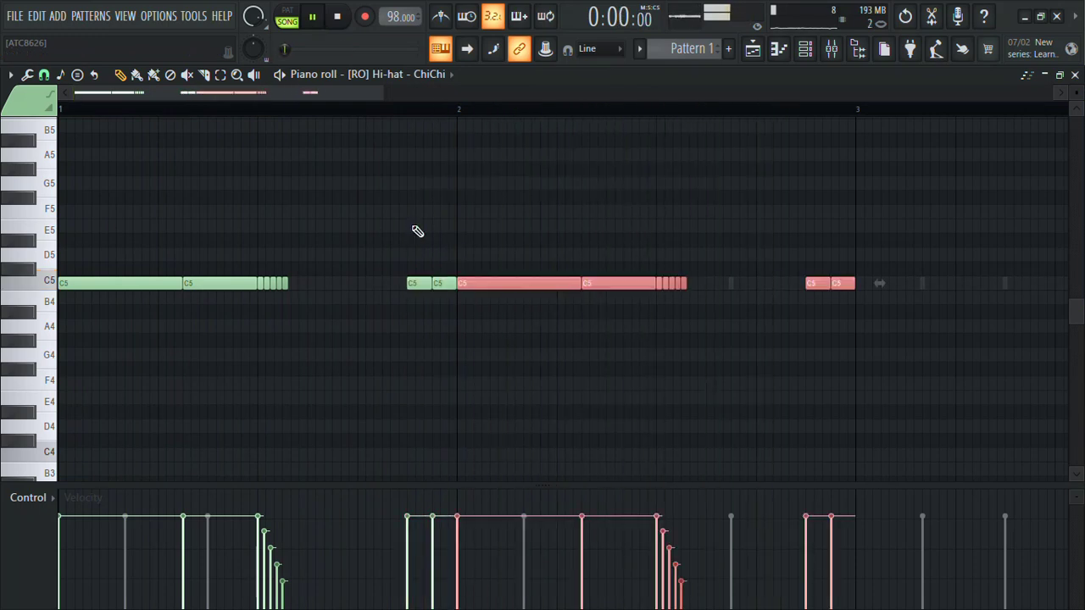
pyautogui.keyDown('ctrl'); pyautogui.click(555, 220); pyautogui.keyUp('ctrl')
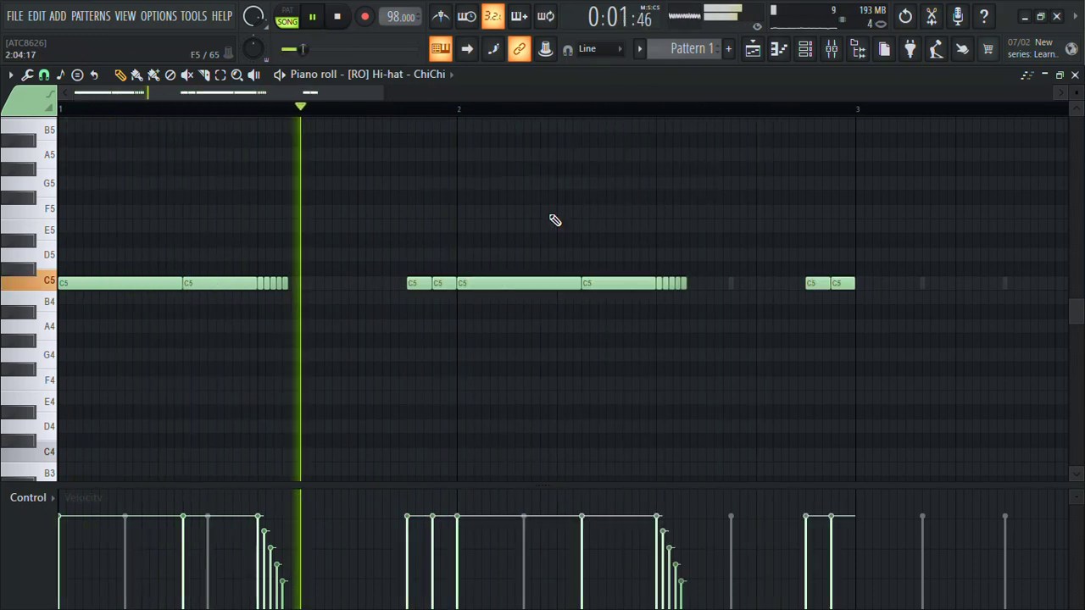
pyautogui.click(535, 301)
pyautogui.moveTo(535, 301); pyautogui.dragTo(574, 289)
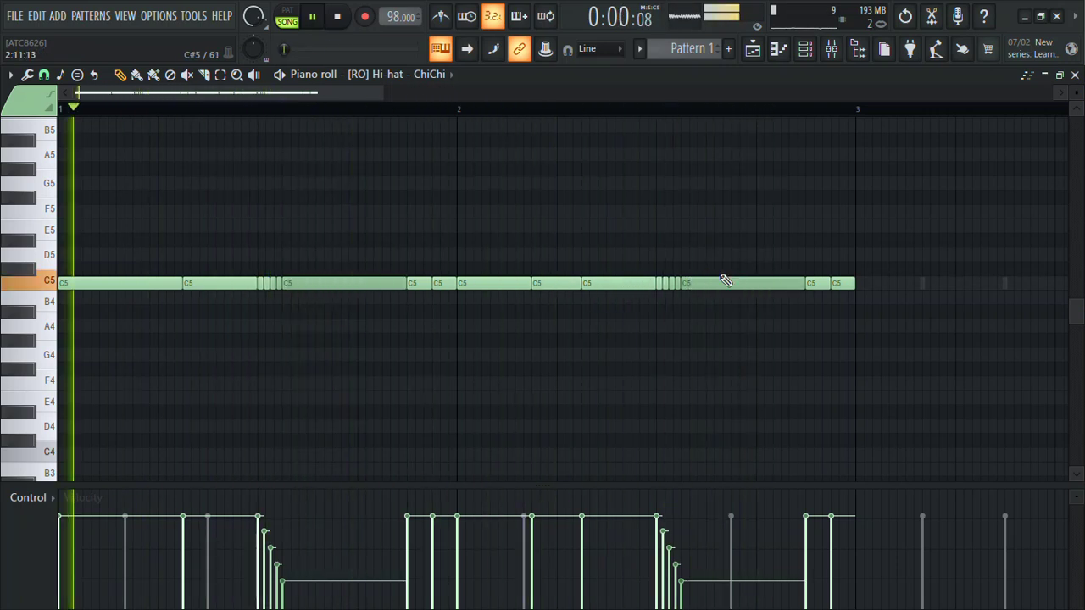
# Copy the bar 2 hi-hat roll to 2:11:00 and transpose the original to D5 and the copy to G#4.
pyautogui.moveTo(682, 282); pyautogui.dragTo(722, 437)
pyautogui.press('space')
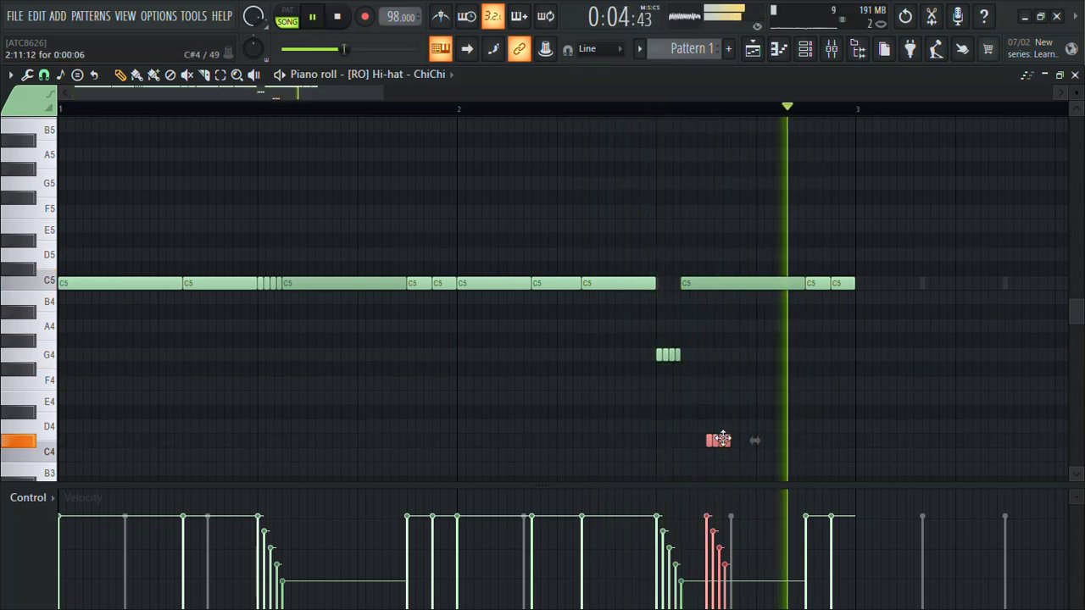
pyautogui.moveTo(744, 462); pyautogui.dragTo(624, 317)
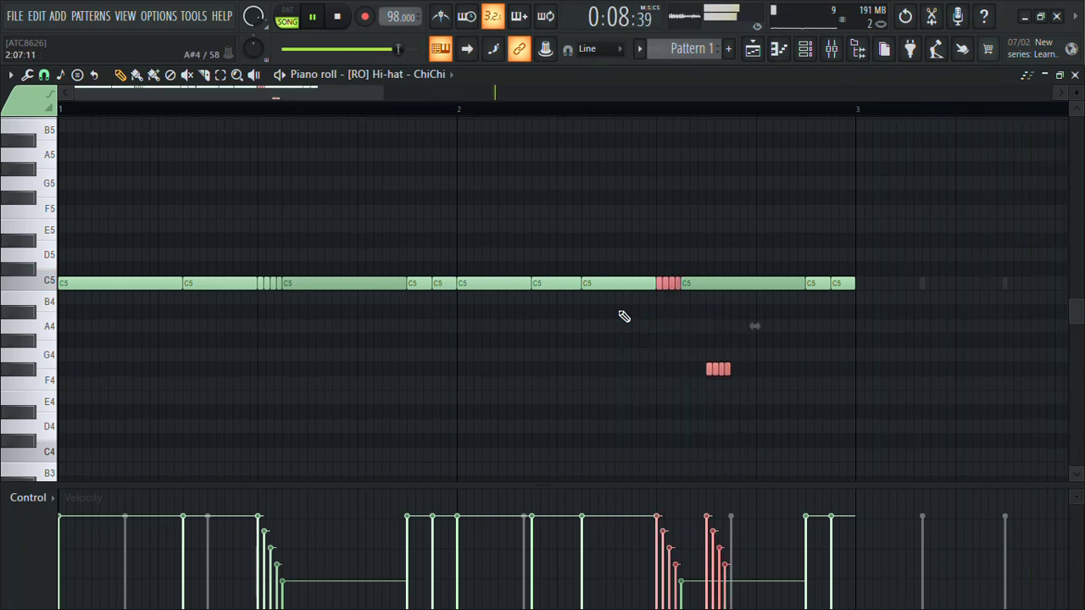
pyautogui.click(612, 107)
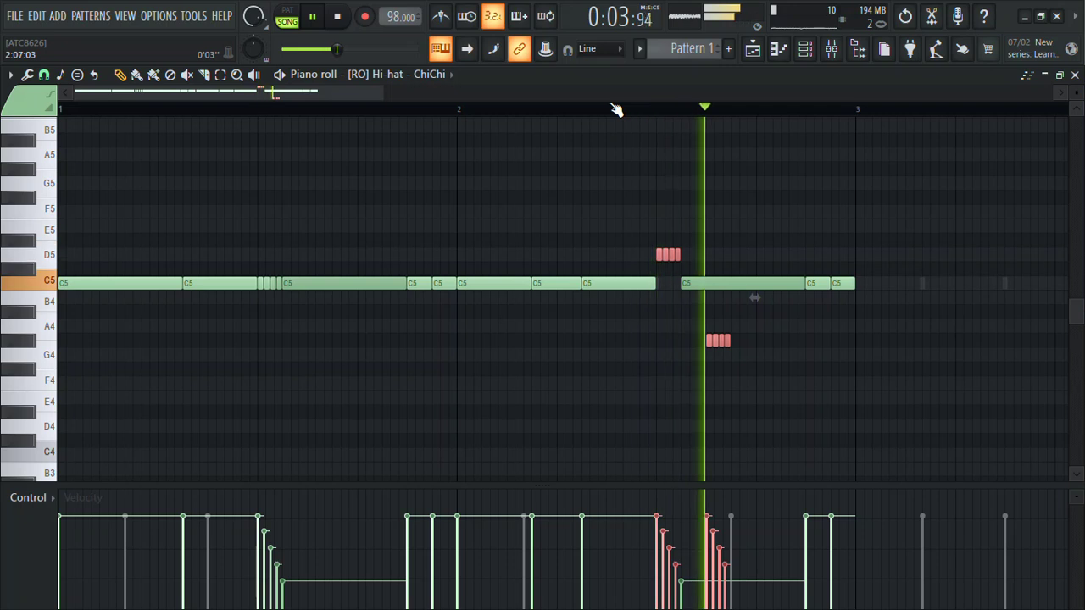
# Move the G#4 hi-hat roll to 2:12:00 and delete the long C5 note at 2:10:00.
pyautogui.click(767, 281)
pyautogui.click(716, 341)
pyautogui.moveTo(715, 341); pyautogui.dragTo(739, 340)
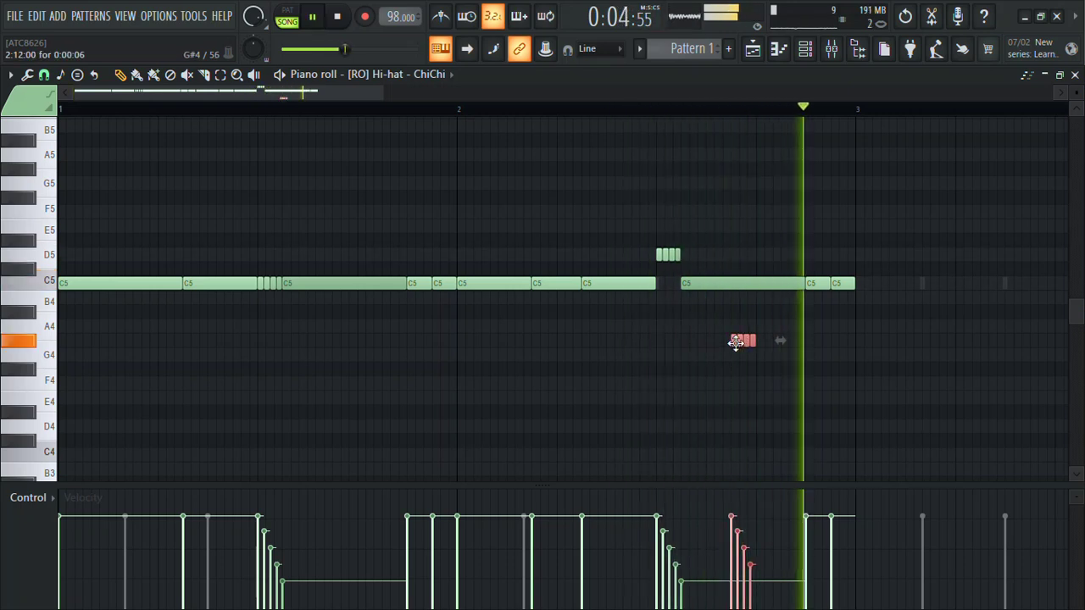
pyautogui.rightClick(700, 281)
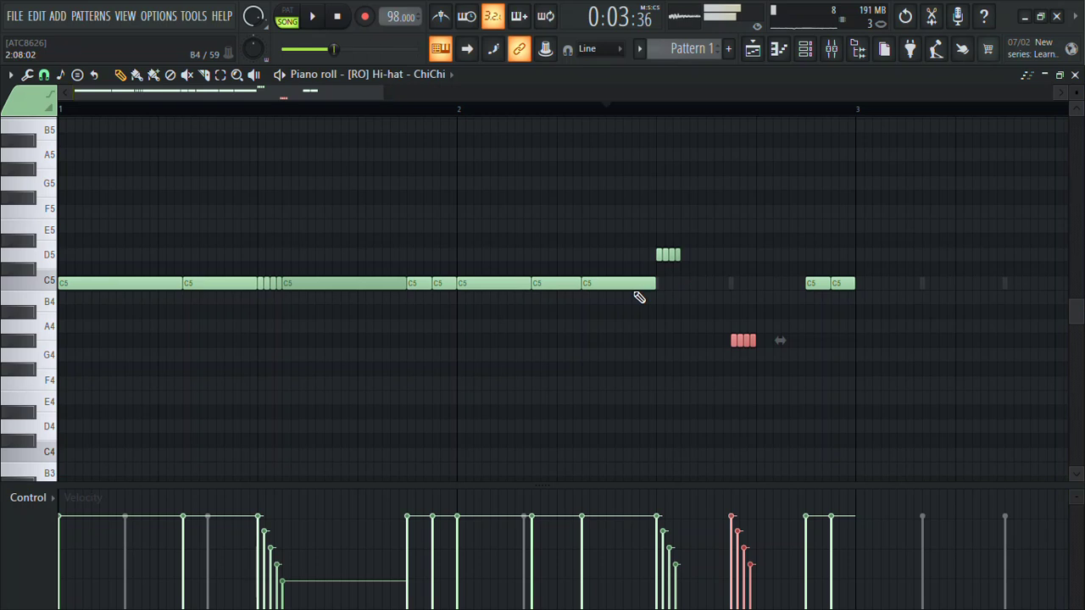
# Add a C5 hi-hat note at 2:11:00 and a G#4 note at 2:14:00.
pyautogui.click(702, 283)
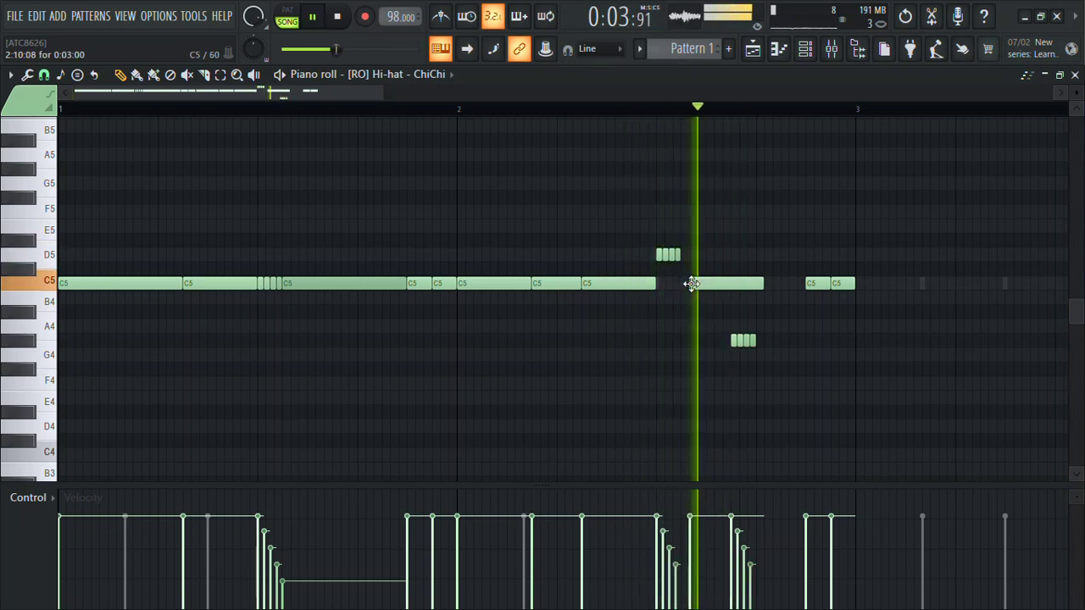
pyautogui.moveTo(702, 284); pyautogui.dragTo(716, 277)
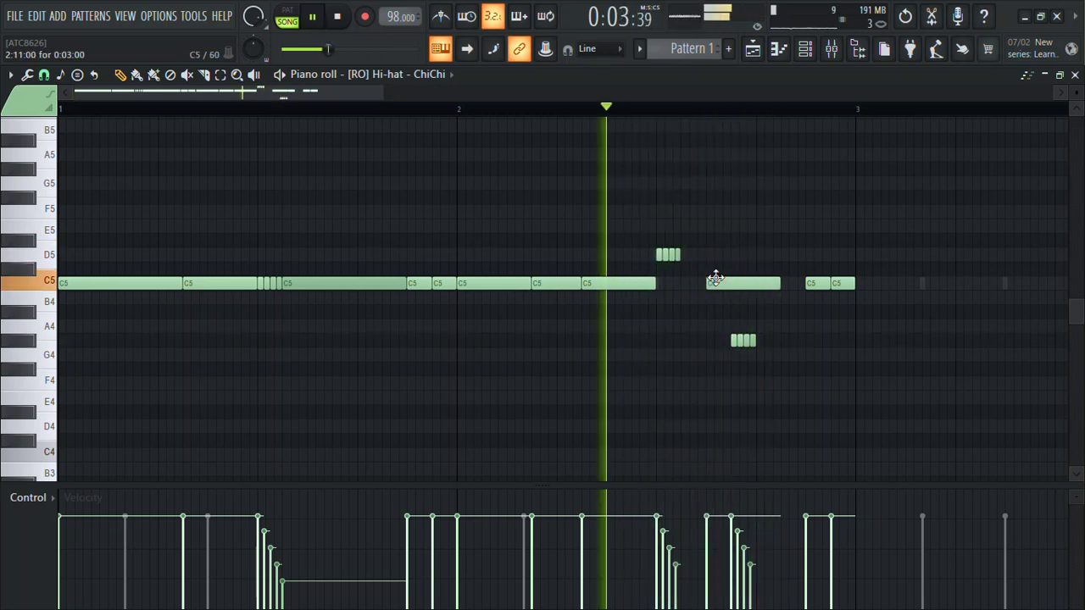
pyautogui.click(789, 341)
pyautogui.press('space')
pyautogui.press('space')
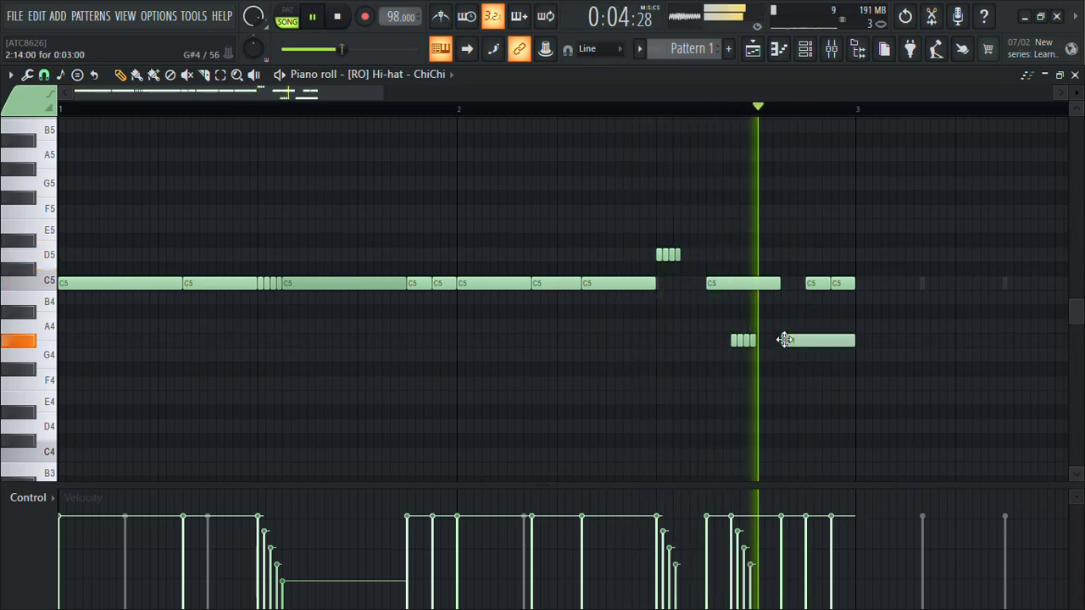
pyautogui.click(816, 310)
pyautogui.rightClick(821, 311)
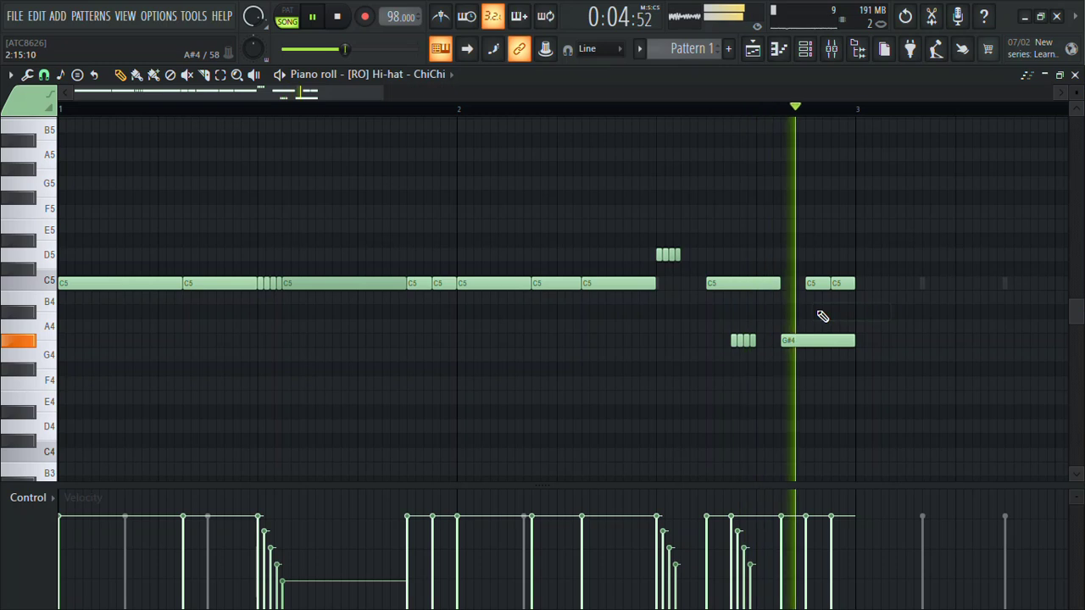
# Transpose the hi-hat notes at 2:15:00 and 2:16:00 to F#4 and adjust bar 2 note lengths so all notes connect without overlaps.
pyautogui.moveTo(819, 323); pyautogui.dragTo(824, 352)
pyautogui.moveTo(842, 283); pyautogui.dragTo(848, 380)
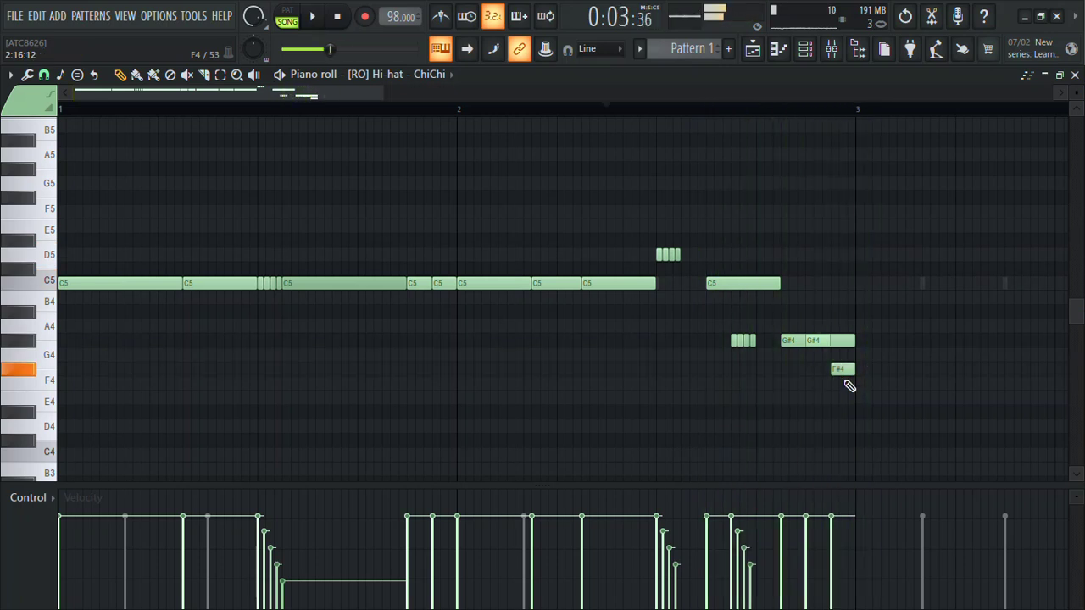
pyautogui.press('space')
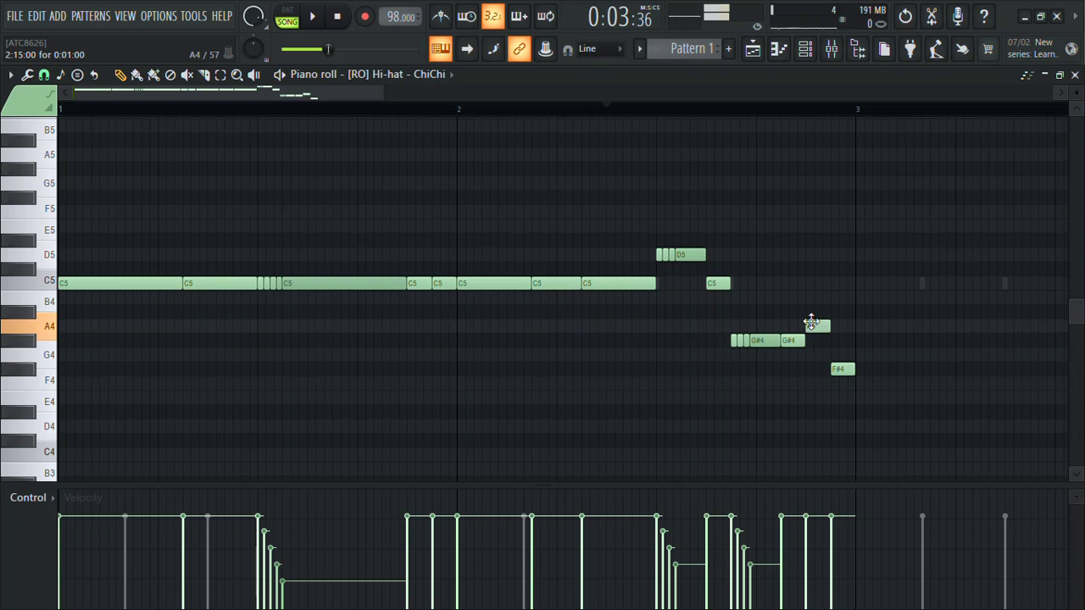
pyautogui.press('space')
pyautogui.moveTo(812, 379)
pyautogui.mouseDown()
pyautogui.moveTo(812, 405)
pyautogui.moveTo(820, 368)
pyautogui.mouseUp()
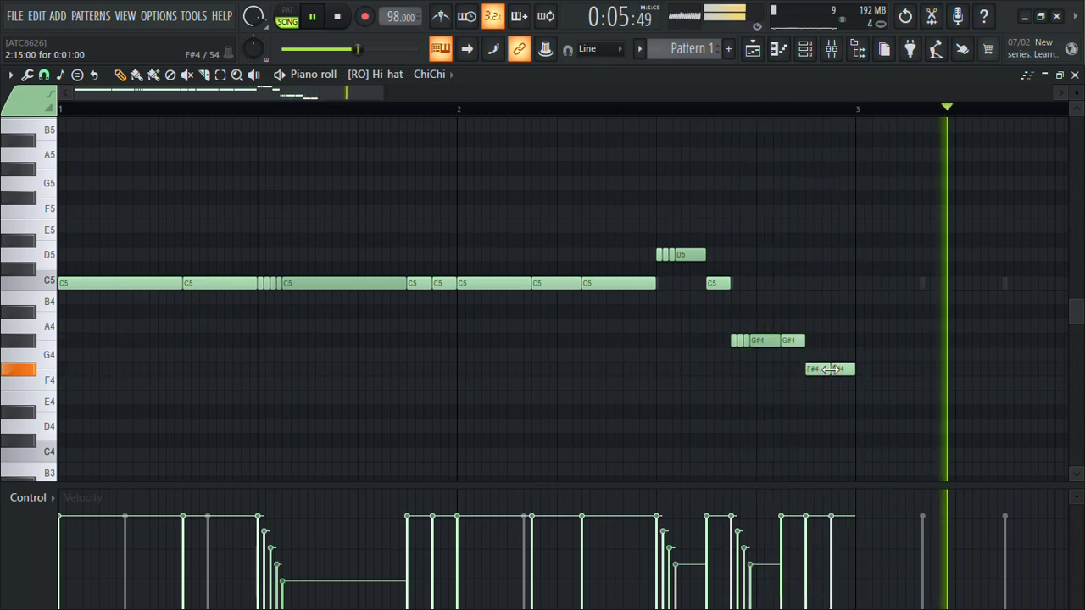
# Lower the 2:16:00 hi-hat note to D#4 and duplicate the two-bar hi-hat pattern into bars 3 and 4.
pyautogui.moveTo(835, 369); pyautogui.dragTo(836, 413)
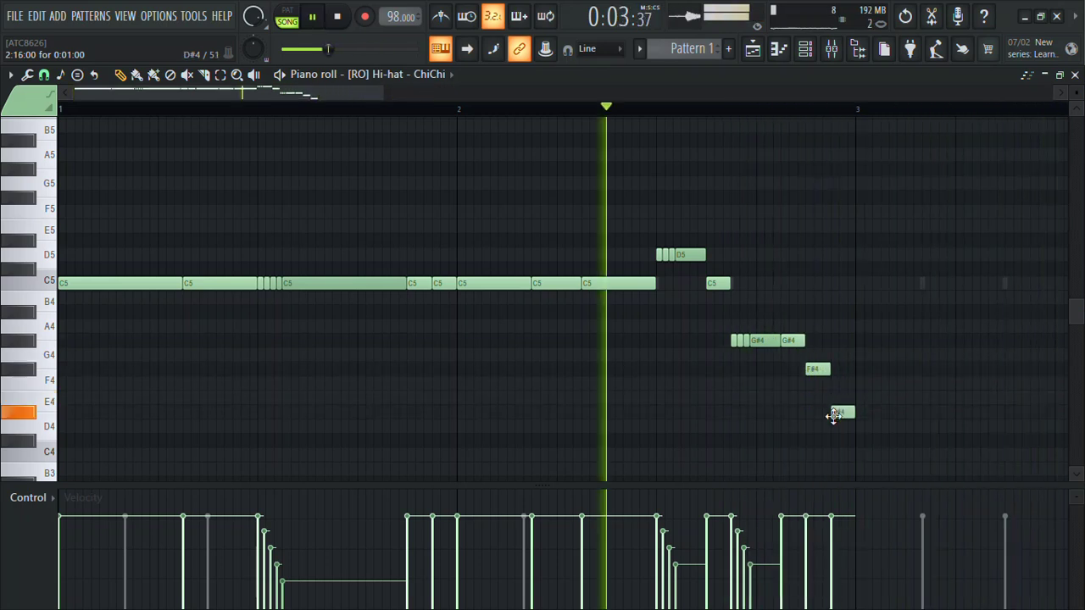
pyautogui.hotkey('ctrl', 'b')
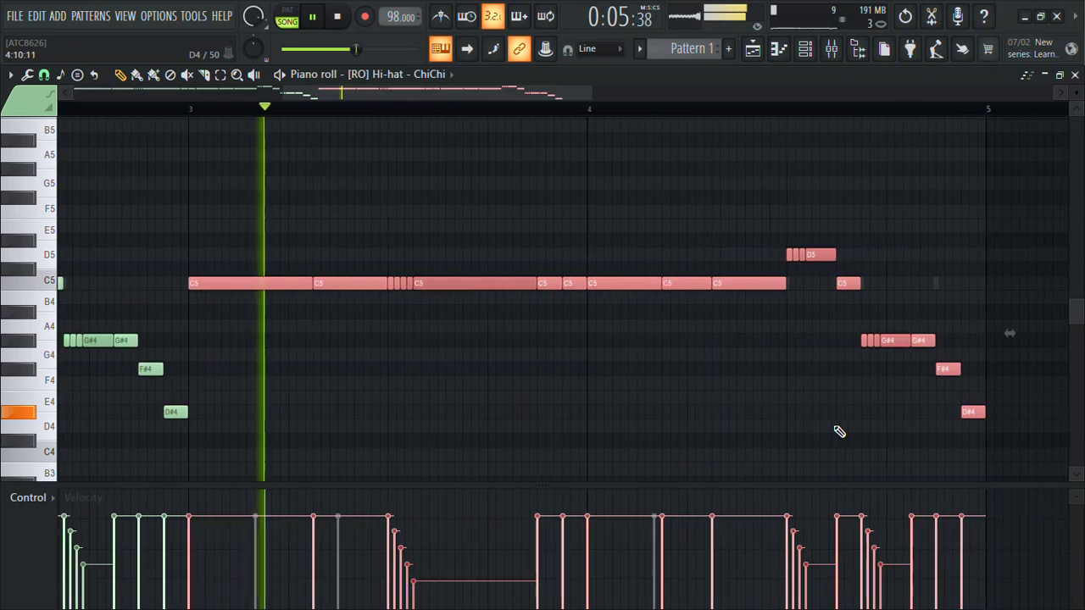
pyautogui.click(722, 237)
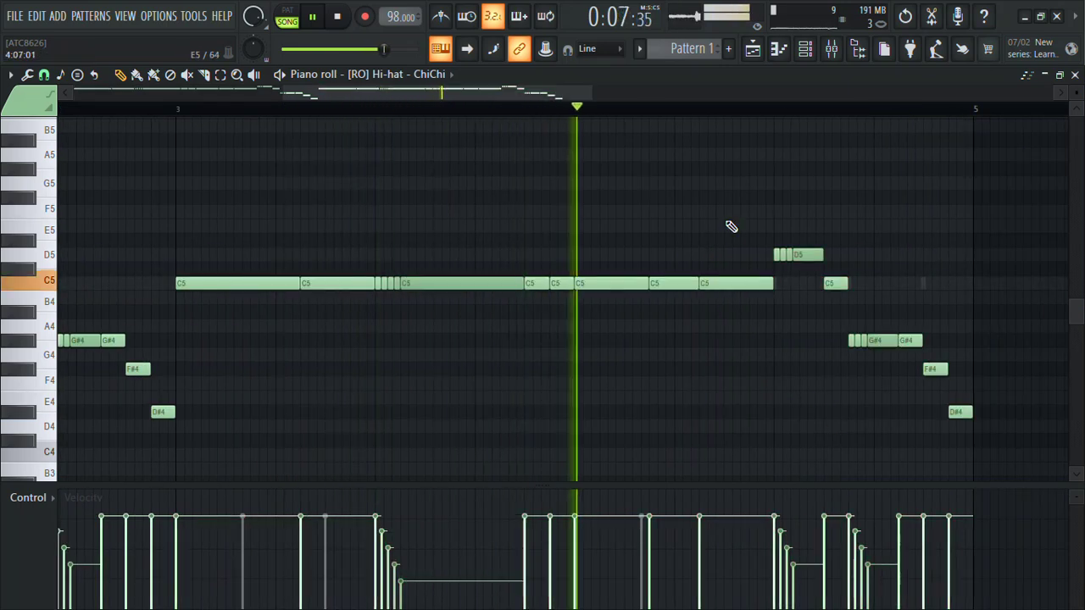
# Route the ChiChi hi-hat channel to mixer insert 11.
pyautogui.click(805, 49)
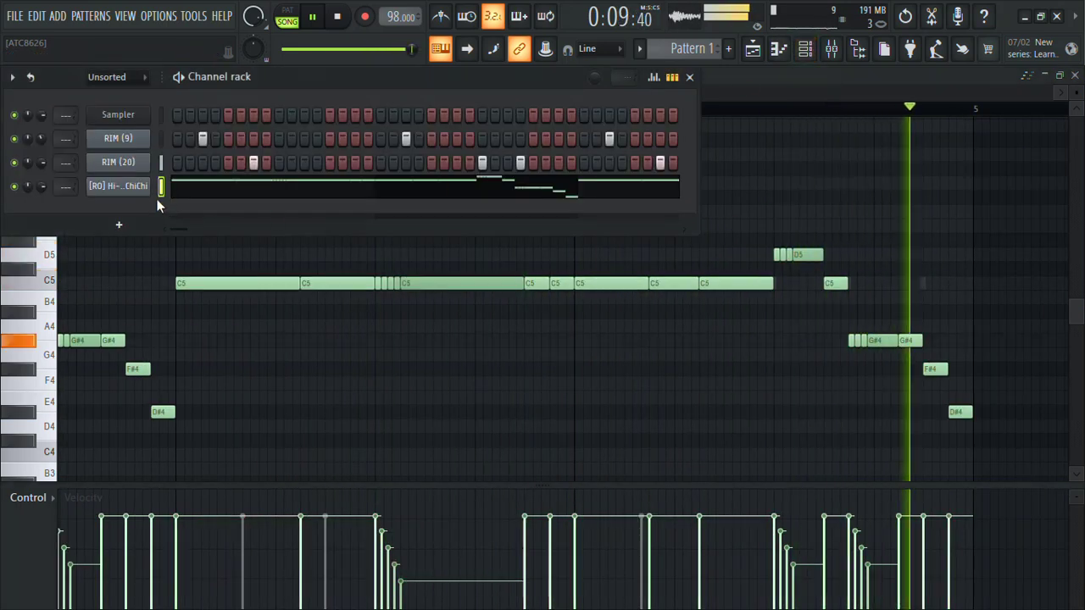
pyautogui.click(830, 51)
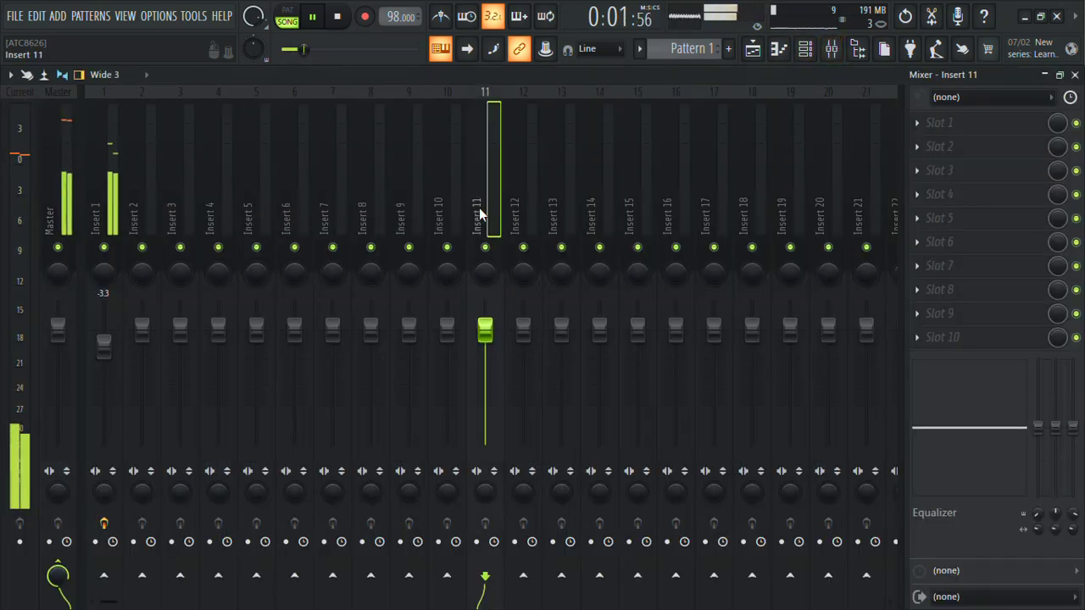
pyautogui.hotkey('ctrl', 'l')
# Load Looperator into effect slot 6 of the hi-hat mixer track and move its window up to show the whole sequencer.
pyautogui.click(952, 245)
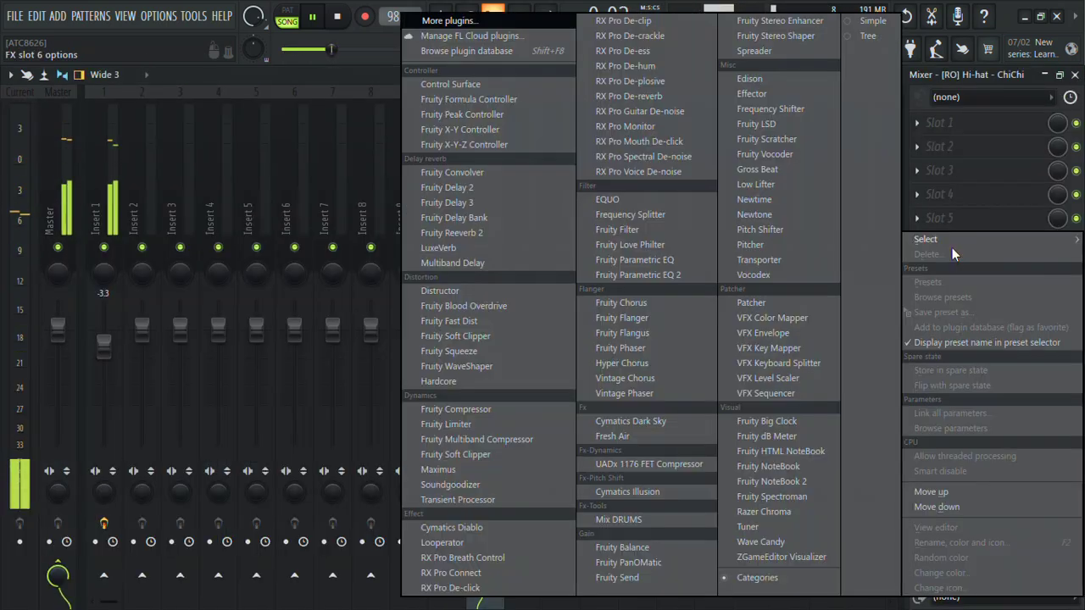
pyautogui.moveTo(934, 246)
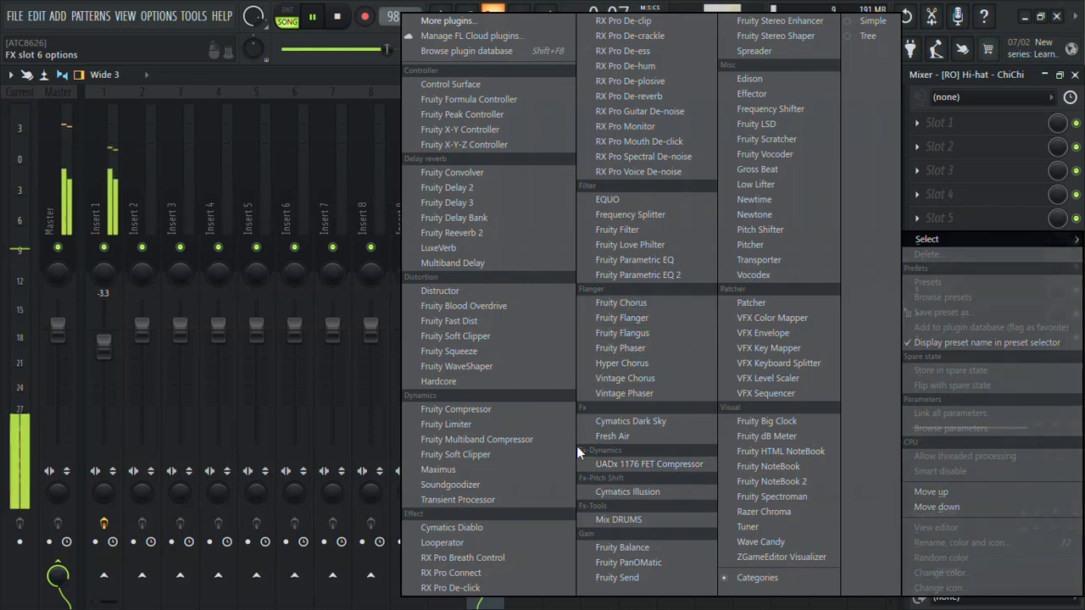
pyautogui.click(456, 543)
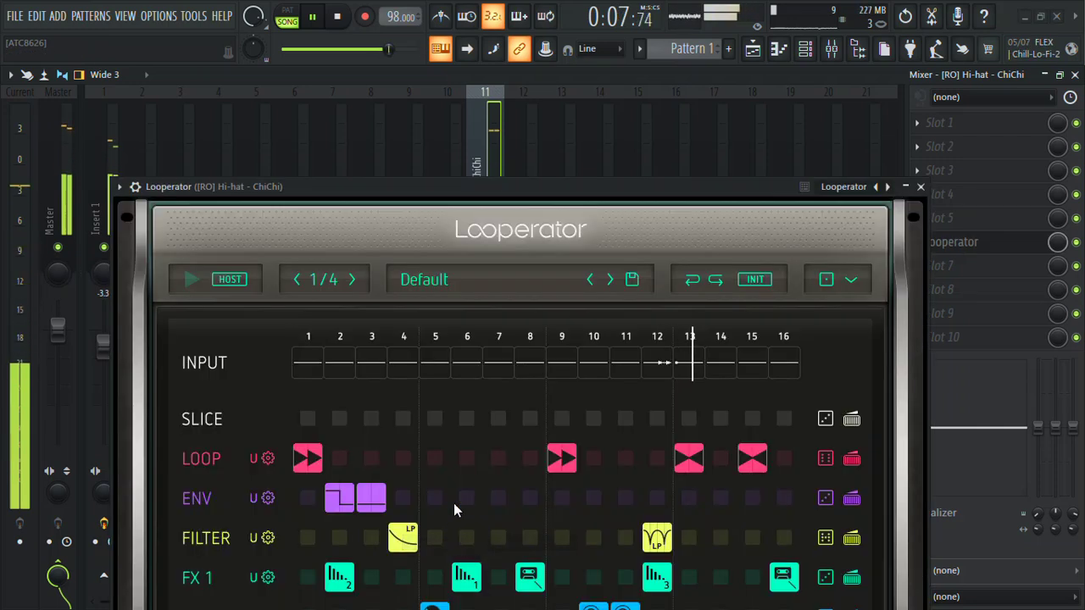
pyautogui.moveTo(460, 184); pyautogui.dragTo(457, 43)
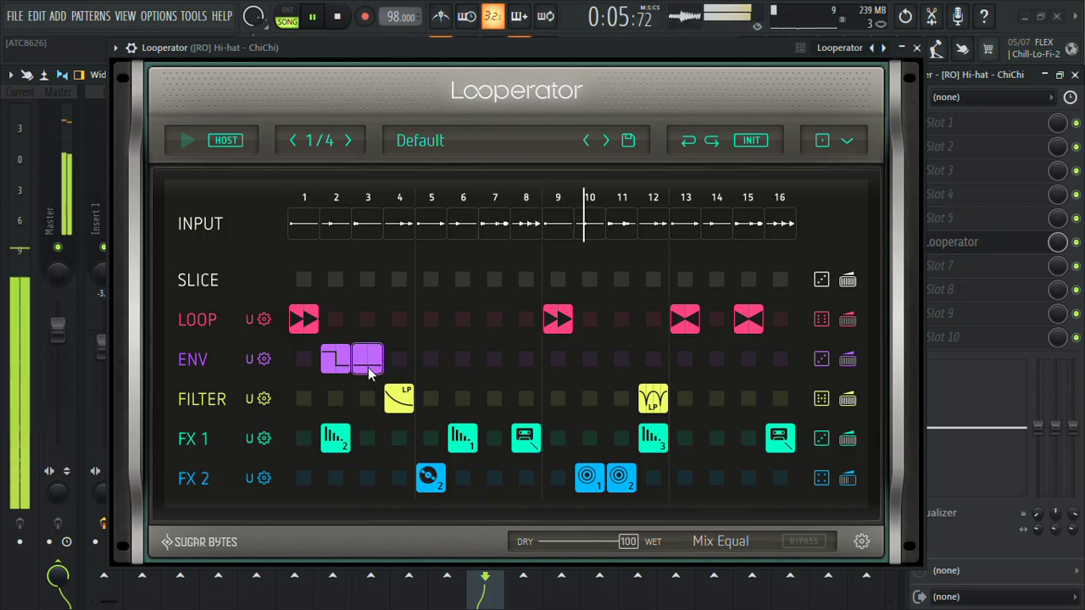
# Clear Looperator's step 1 loop, both envelopes, step 4 filter, FX 1 on steps 2 and 16 and all FX 2, closing plugin and mixer.
pyautogui.click(304, 323)
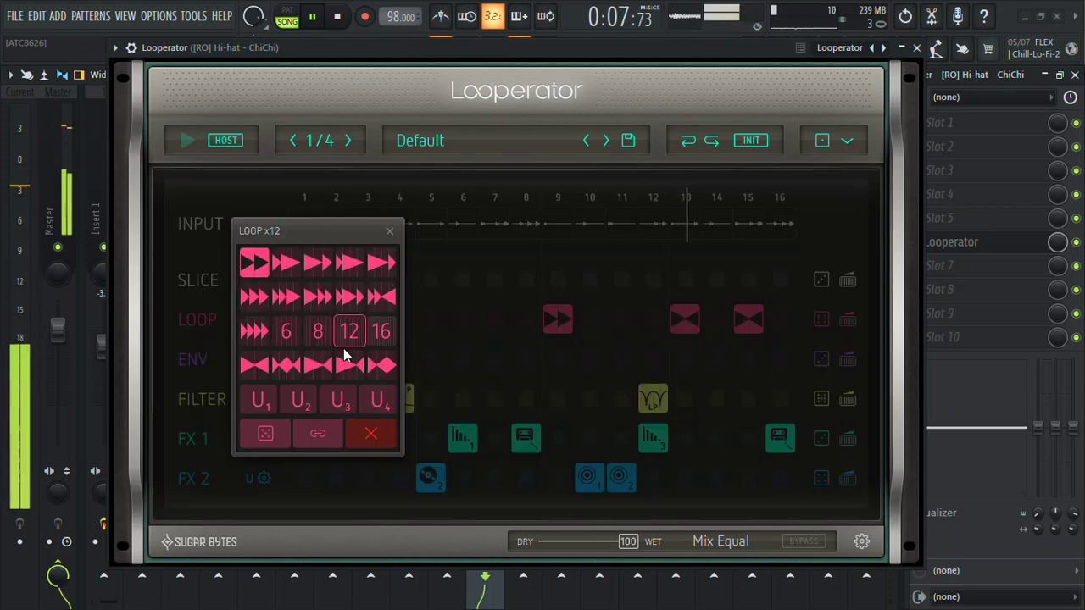
pyautogui.click(461, 303)
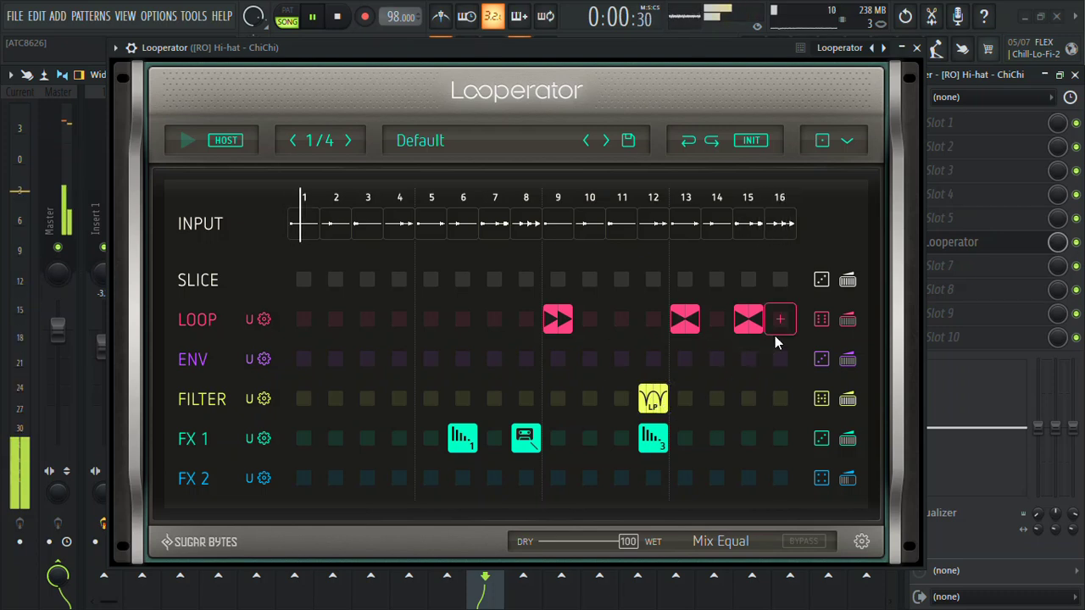
pyautogui.click(917, 48)
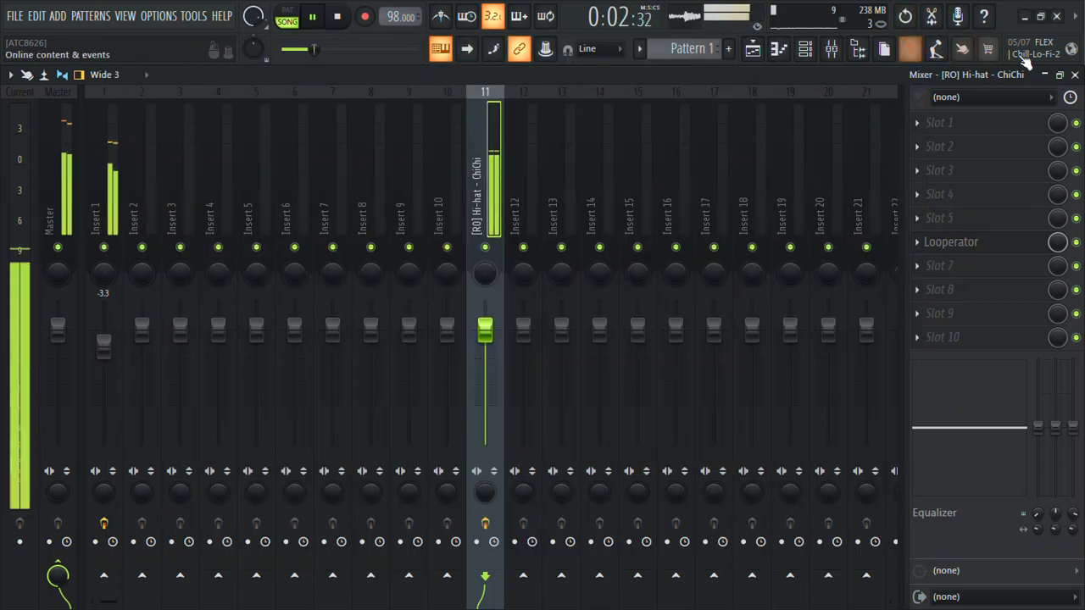
pyautogui.click(1075, 74)
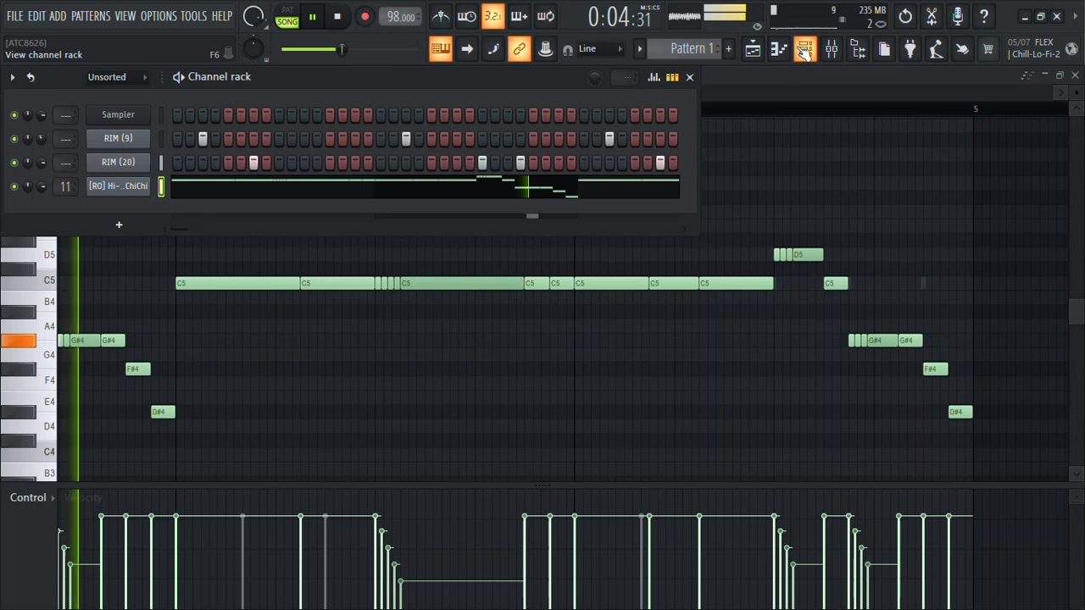
# Audition the [RO] Hi-Hat samples in the browser, including Short, Small, south to west, Southside, Pierre Hat, Get That and Baby.
pyautogui.click(856, 48)
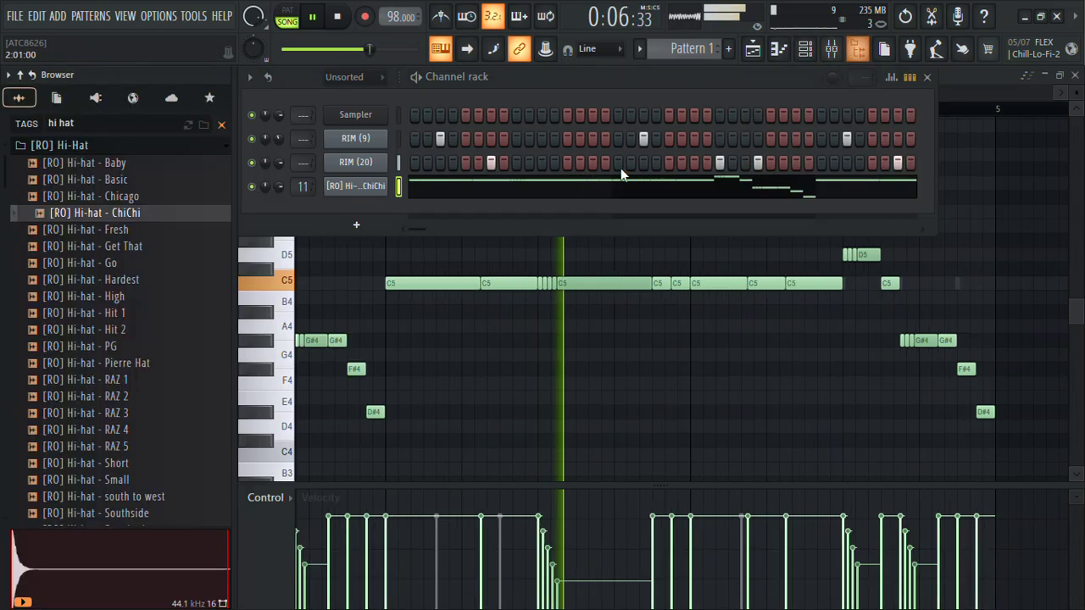
pyautogui.click(51, 429)
pyautogui.click(54, 412)
pyautogui.click(100, 431)
pyautogui.click(105, 463)
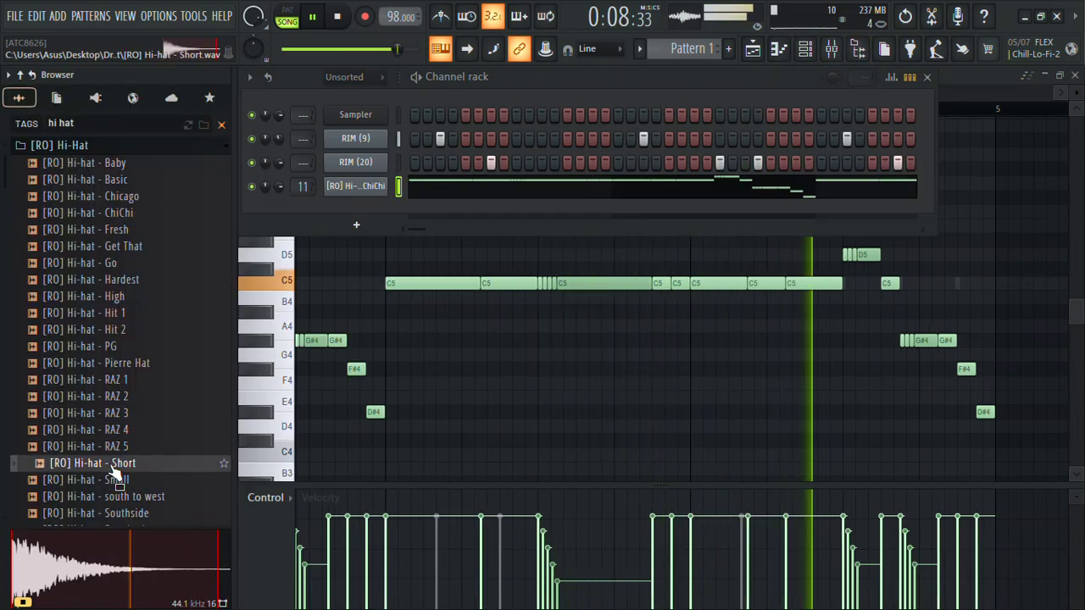
pyautogui.click(112, 479)
pyautogui.click(119, 497)
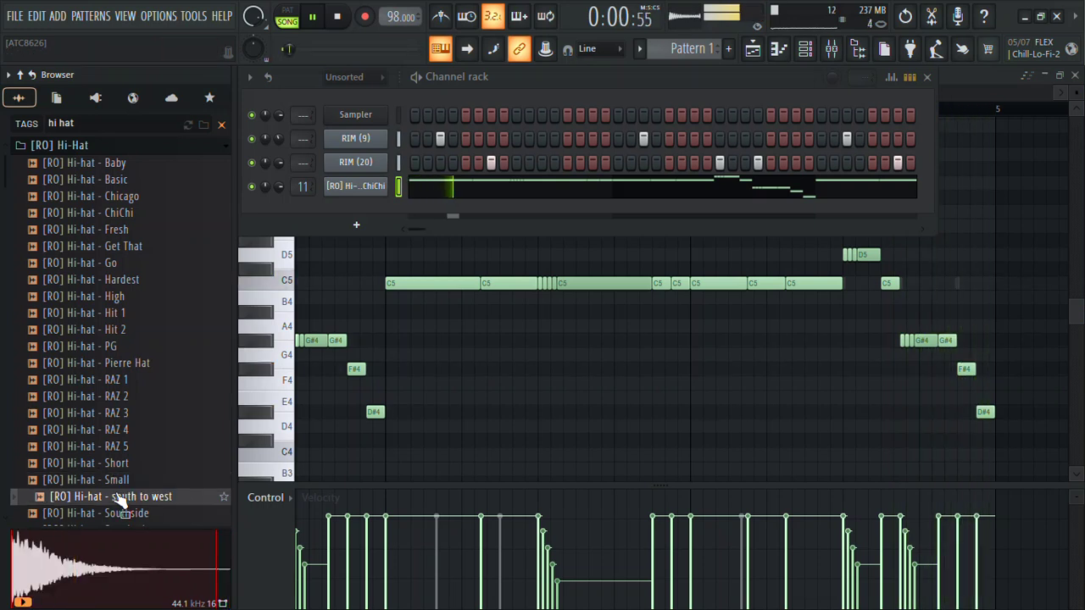
pyautogui.click(107, 513)
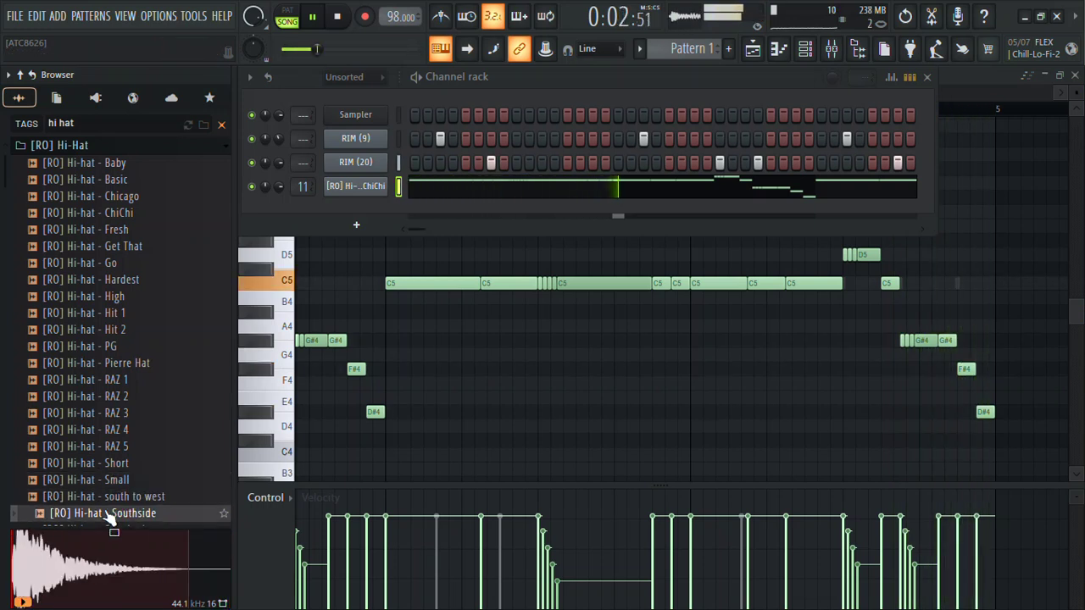
pyautogui.click(136, 347)
pyautogui.click(141, 363)
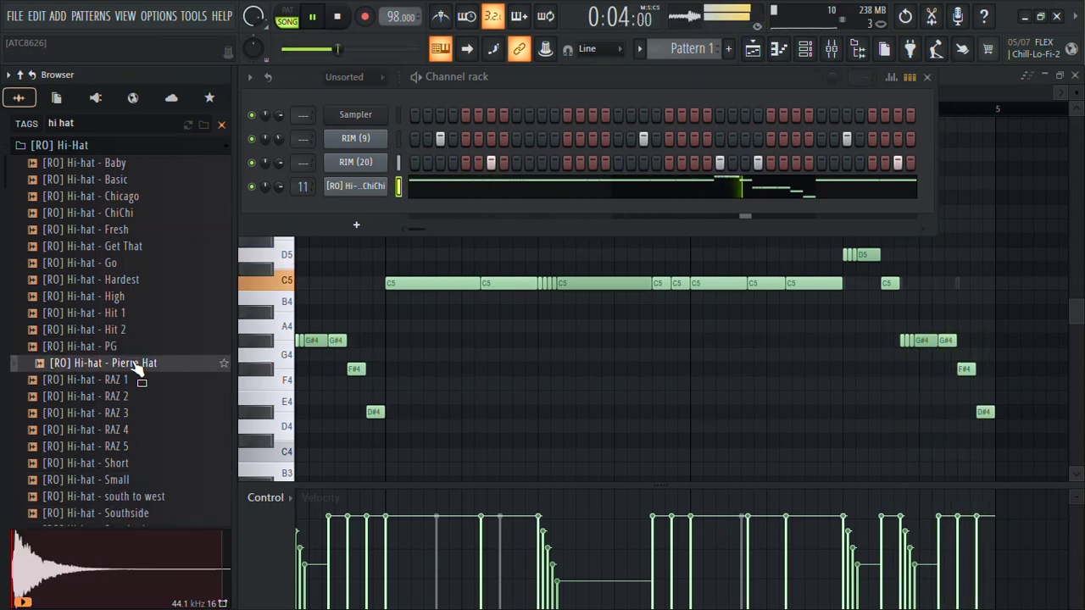
pyautogui.click(123, 281)
pyautogui.click(116, 265)
pyautogui.click(111, 247)
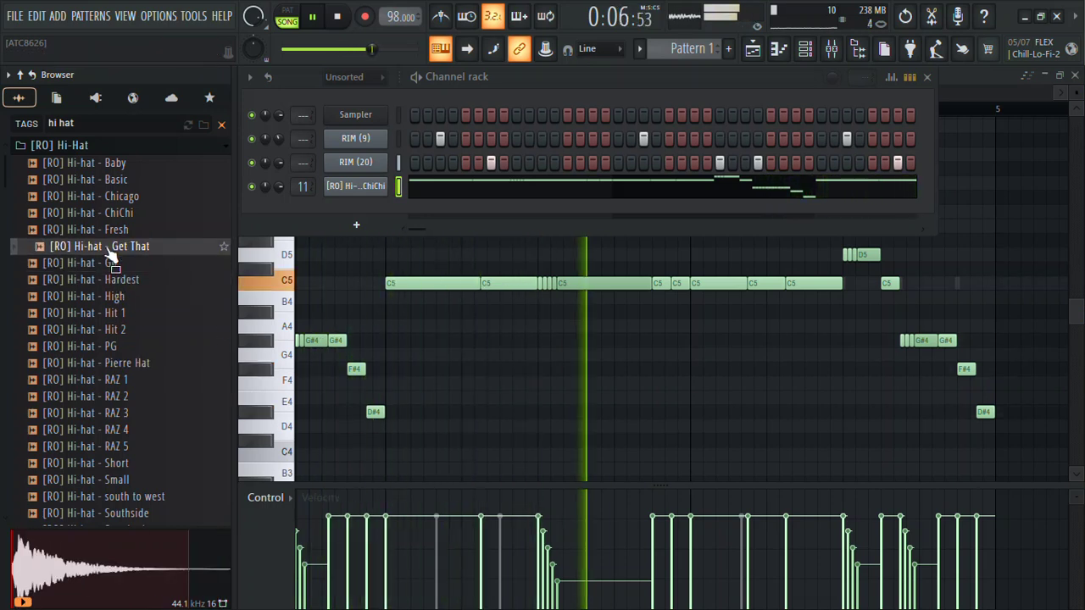
pyautogui.click(109, 165)
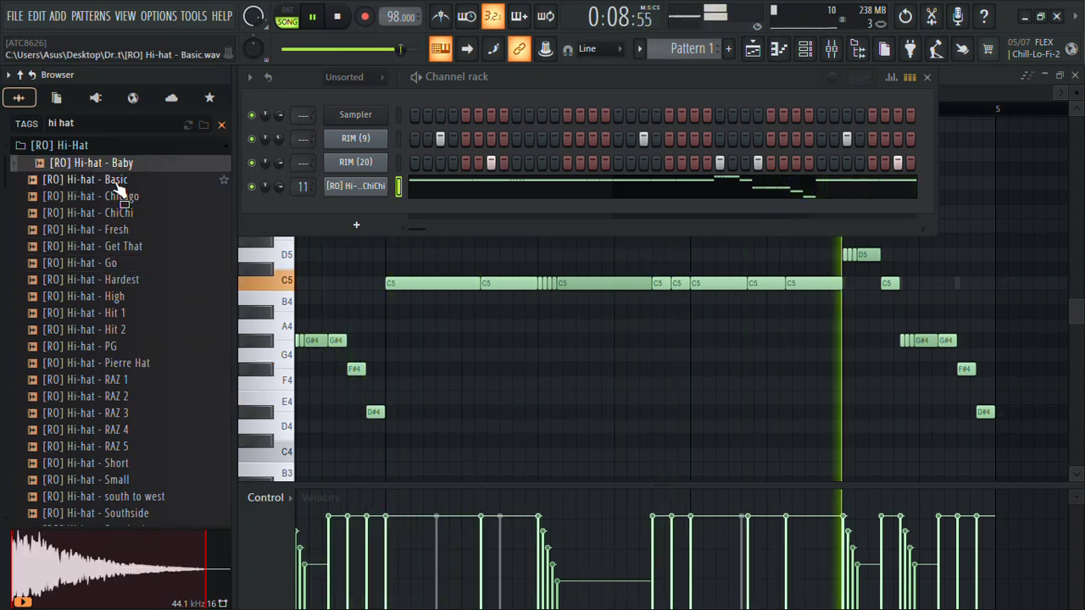
# Open [EmeraldP] HiHat _ 04 in a new channel and copy the ChiChi hi-hat notes into it.
pyautogui.click(59, 145)
pyautogui.click(96, 229)
pyautogui.click(96, 254)
pyautogui.click(108, 283)
pyautogui.click(97, 254)
pyautogui.rightClick(97, 254)
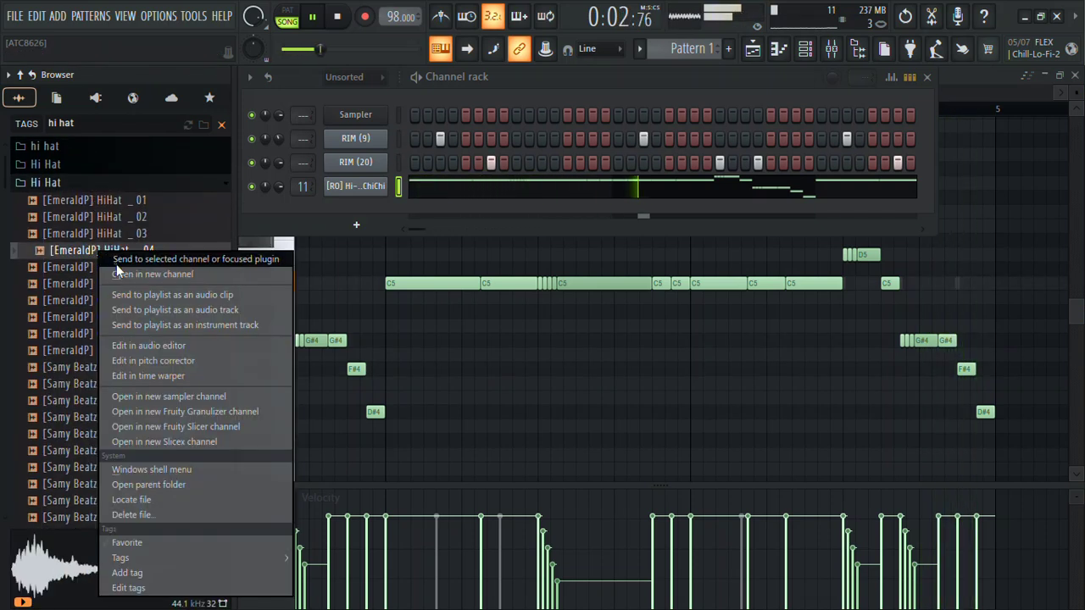
pyautogui.click(114, 273)
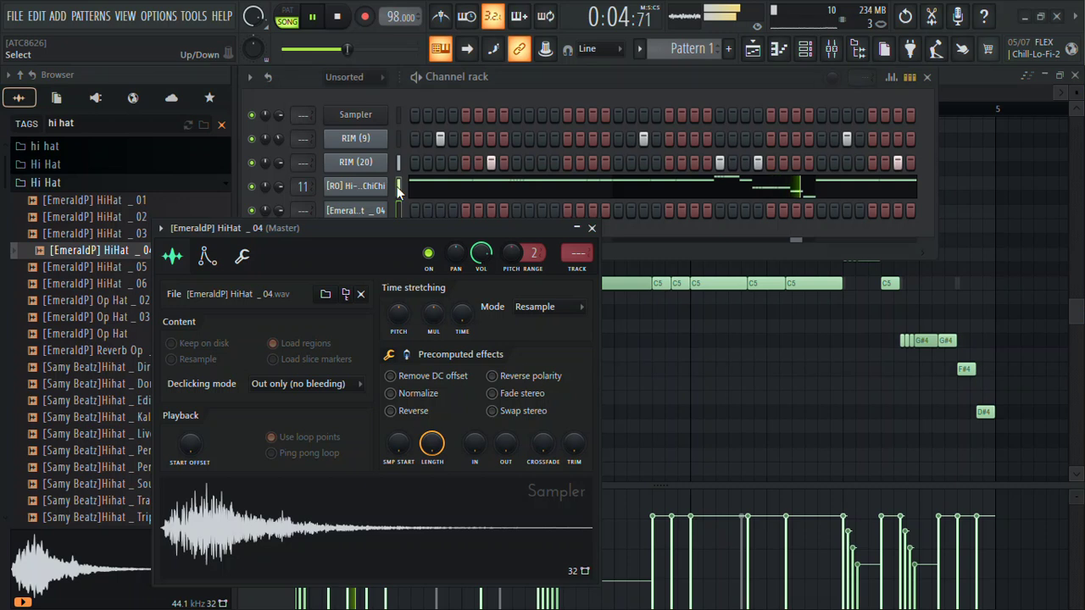
pyautogui.click(398, 210)
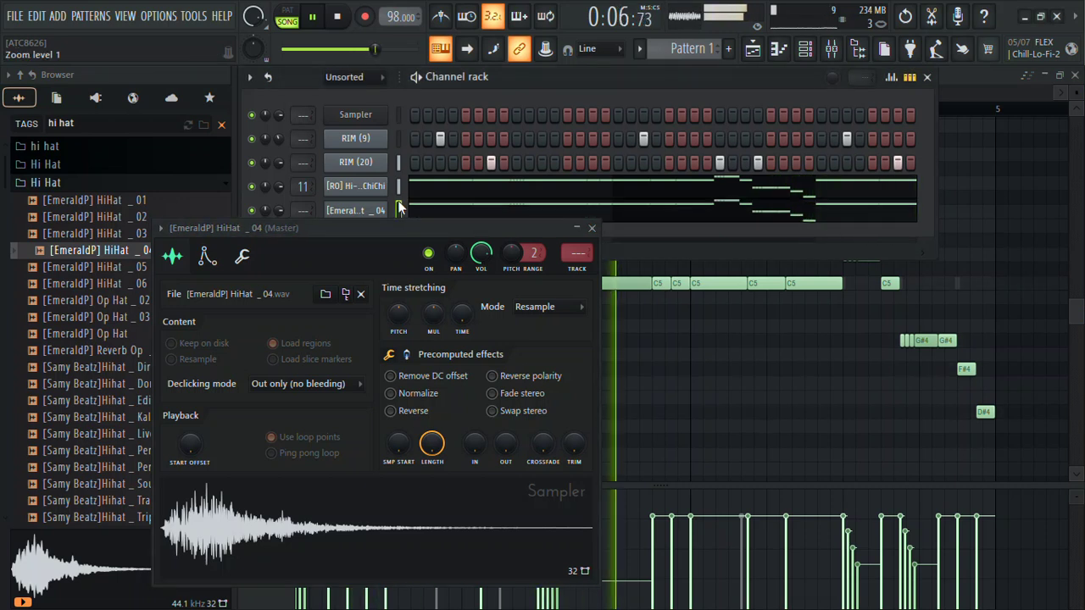
pyautogui.click(592, 228)
# Audition further EmeraldP hats and replace the new channel's sample with [EmeraldP] HiHat _ 06.
pyautogui.click(131, 302)
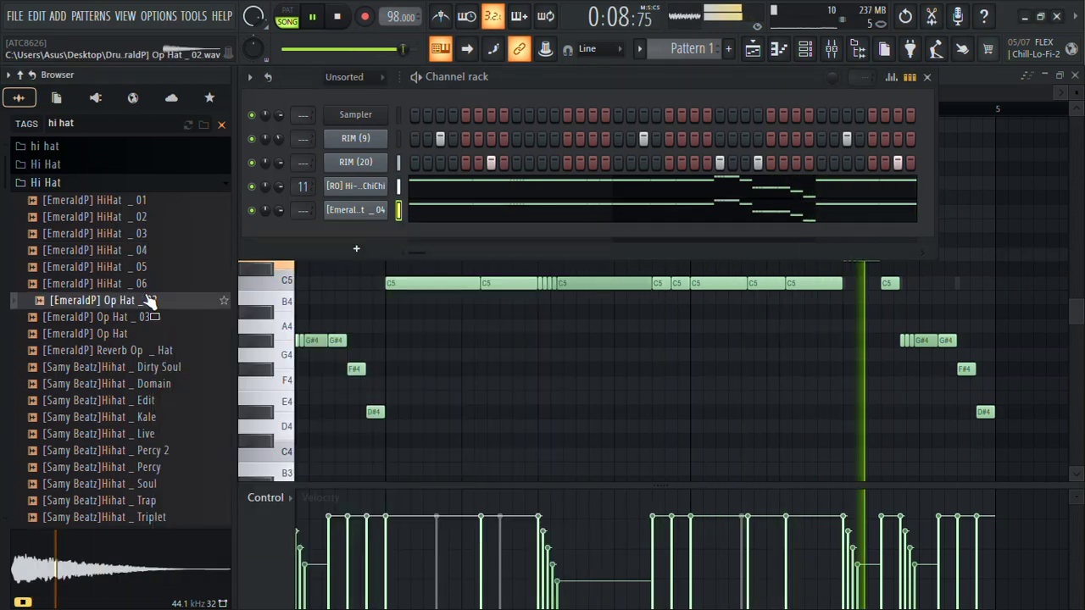
pyautogui.click(134, 284)
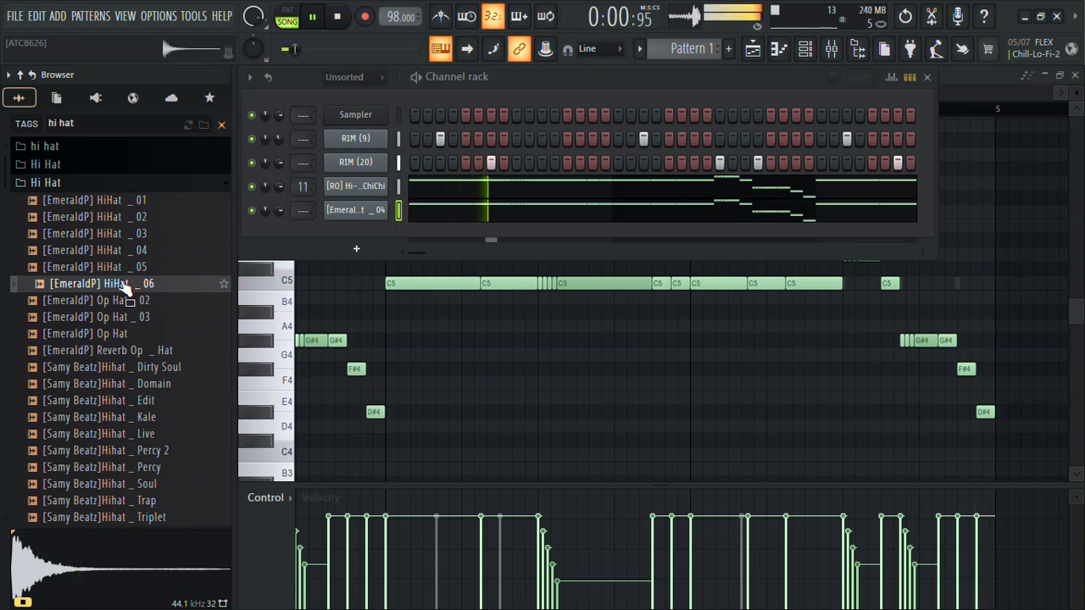
pyautogui.moveTo(359, 194); pyautogui.dragTo(305, 222)
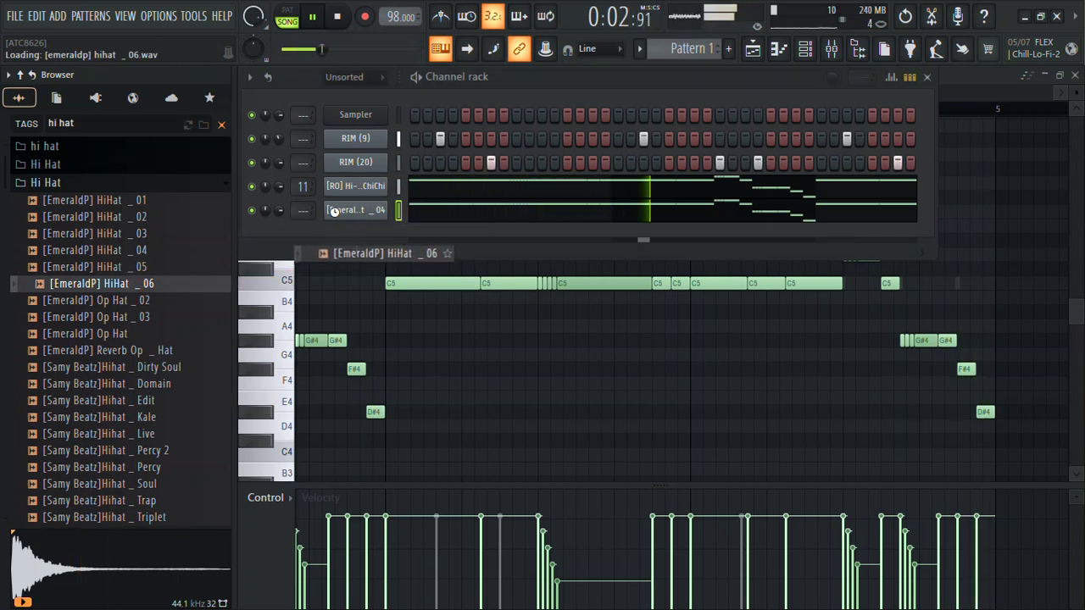
# Replace the new hi-hat channel's sample with [EmeraldP] HiHat _ 01 and route the channel to mixer track 11.
pyautogui.click(119, 201)
pyautogui.moveTo(116, 208); pyautogui.dragTo(324, 211)
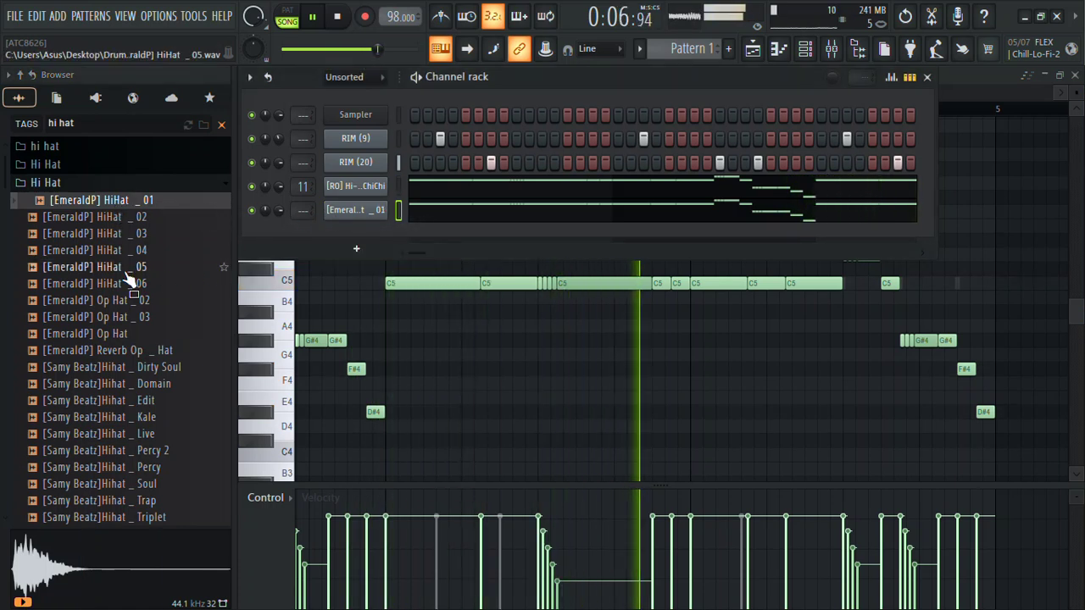
pyautogui.moveTo(304, 210); pyautogui.dragTo(304, 200)
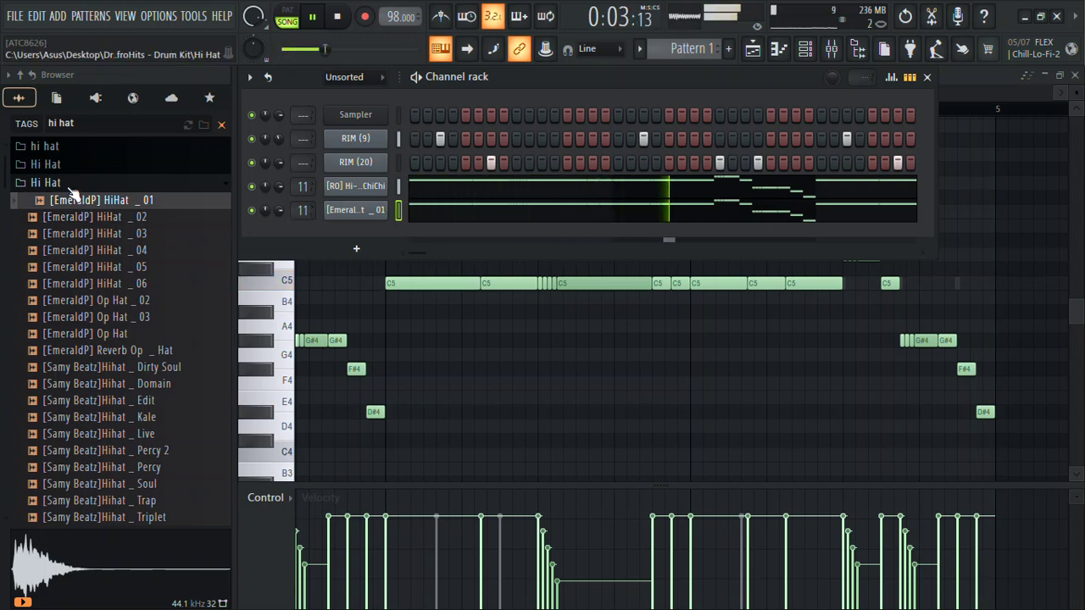
# Search the browser for "god", audition the kicks, and open PJ - Godspeed (Kick) in a new channel.
pyautogui.moveTo(72, 123); pyautogui.dragTo(13, 121)
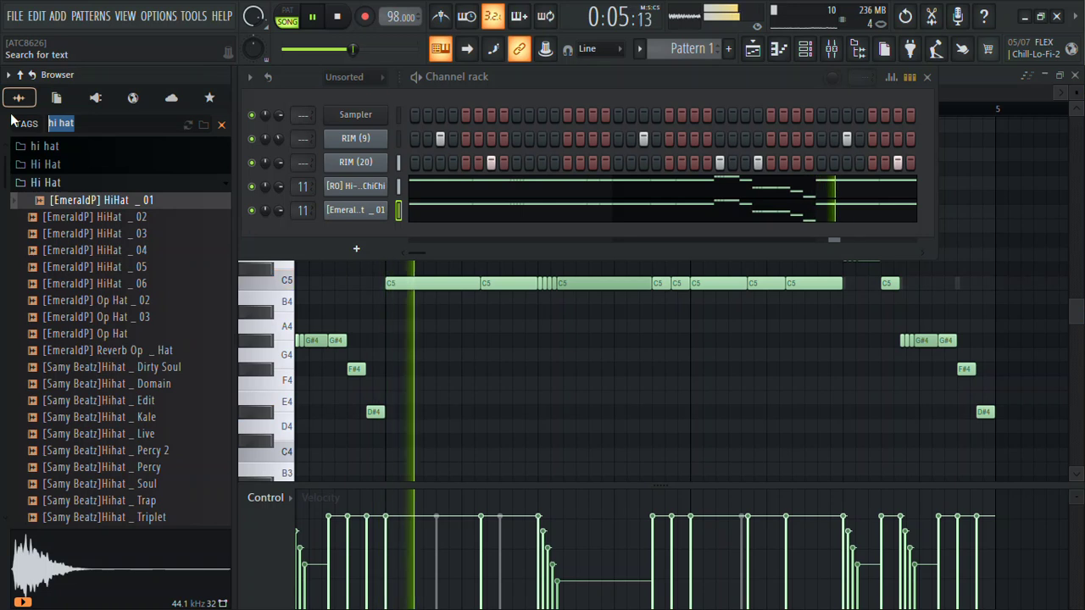
pyautogui.write('god')
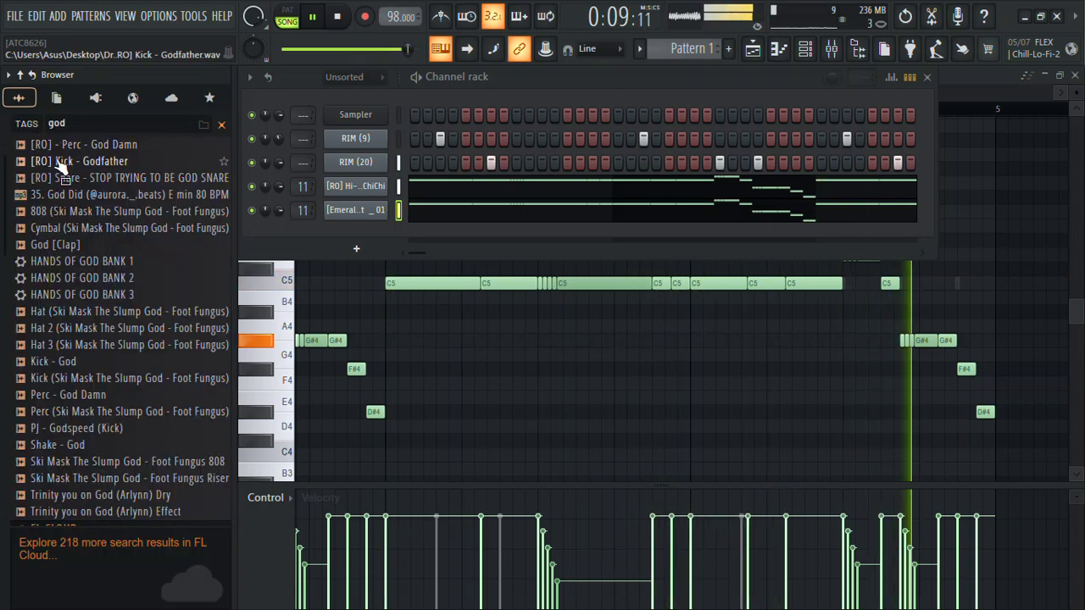
pyautogui.click(80, 445)
pyautogui.click(76, 429)
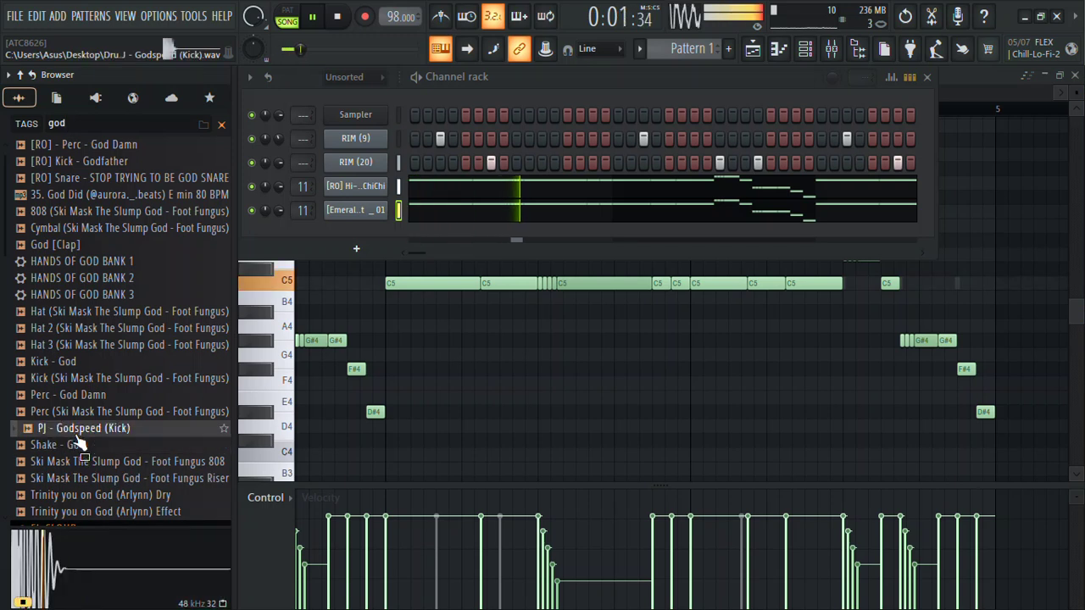
pyautogui.rightClick(75, 433)
pyautogui.click(129, 274)
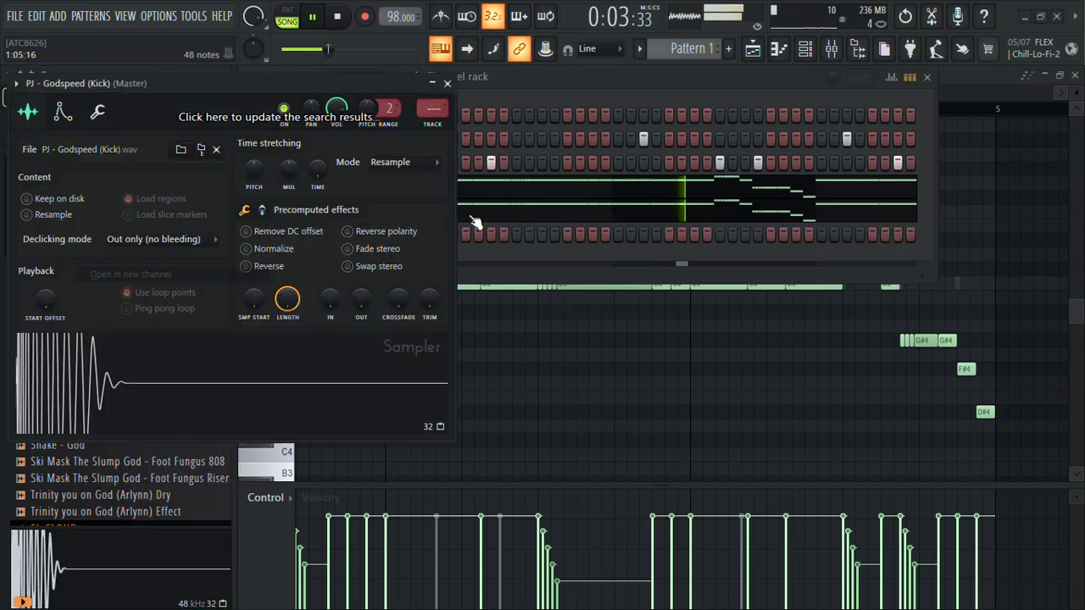
pyautogui.click(446, 84)
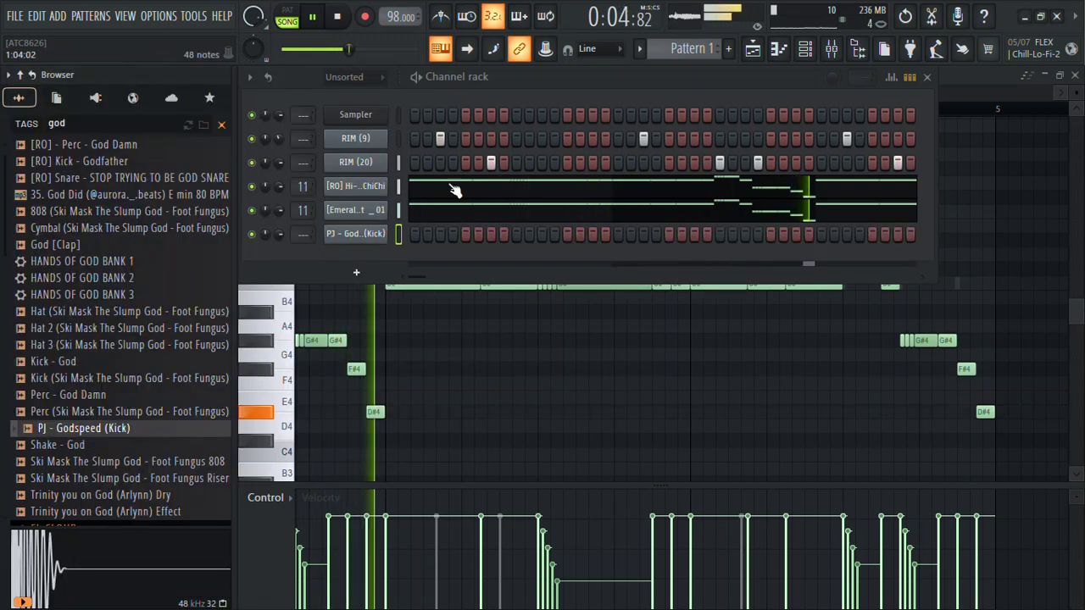
# Place a one-bar C5 note at bar 1 for the Godspeed kick and mute its channel.
pyautogui.rightClick(373, 238)
pyautogui.click(427, 234)
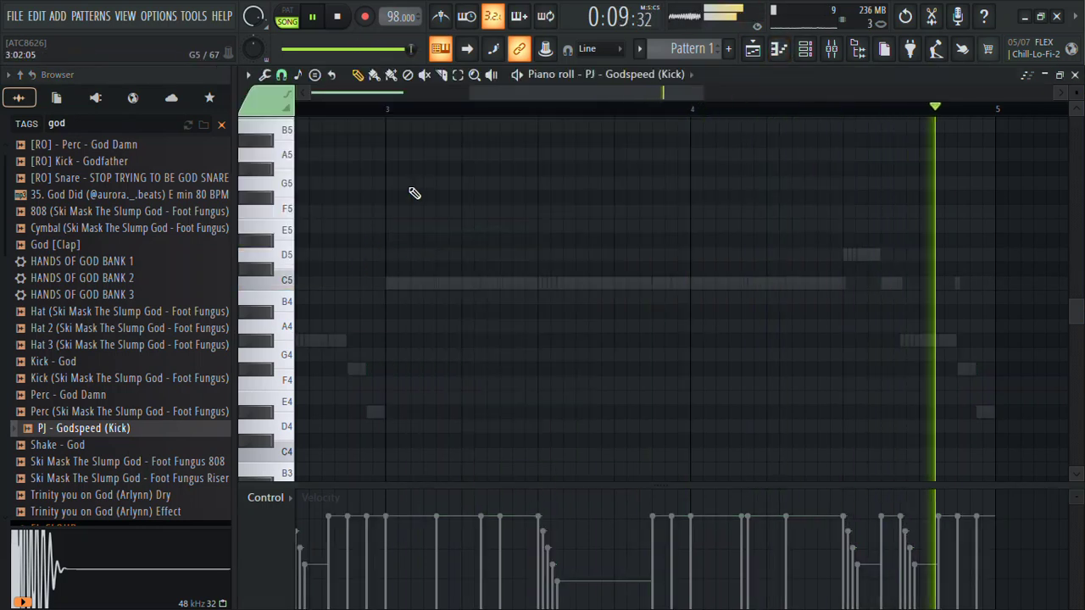
pyautogui.scroll(3, 415, 194)
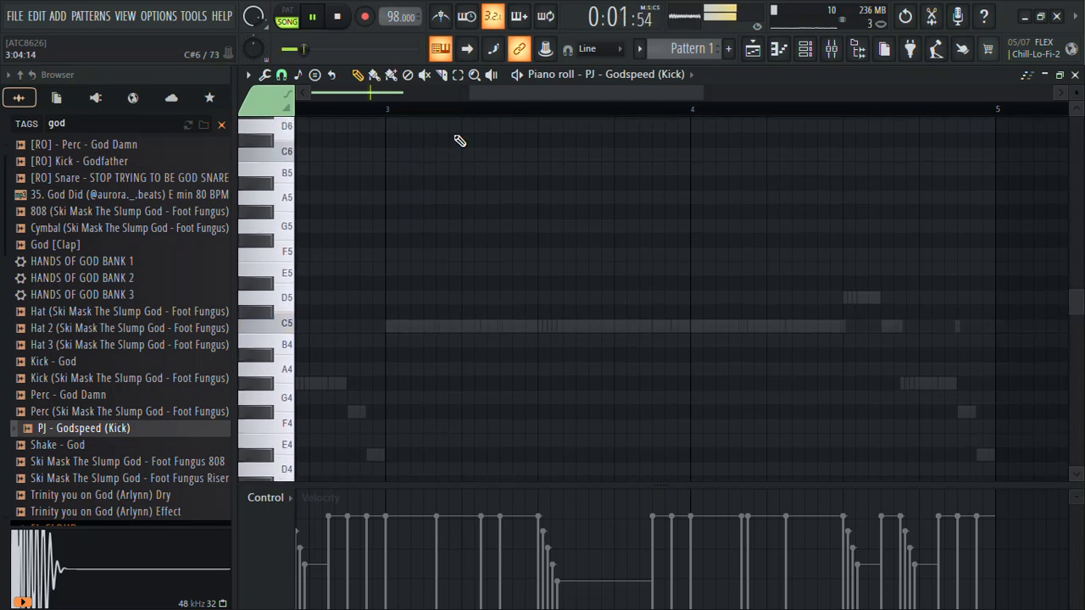
pyautogui.moveTo(510, 90); pyautogui.dragTo(208, 134)
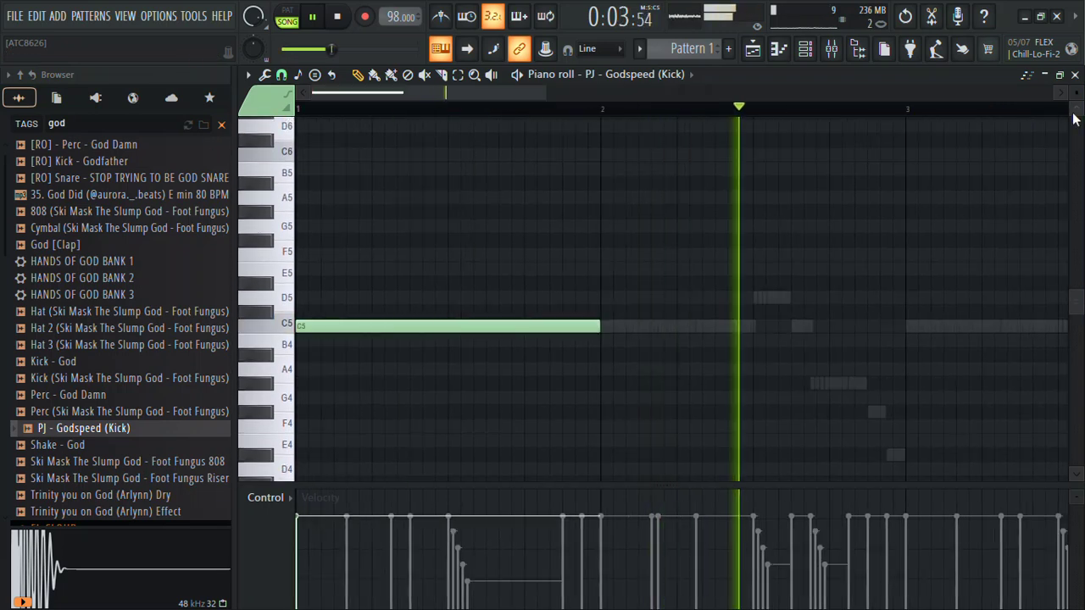
pyautogui.click(1075, 76)
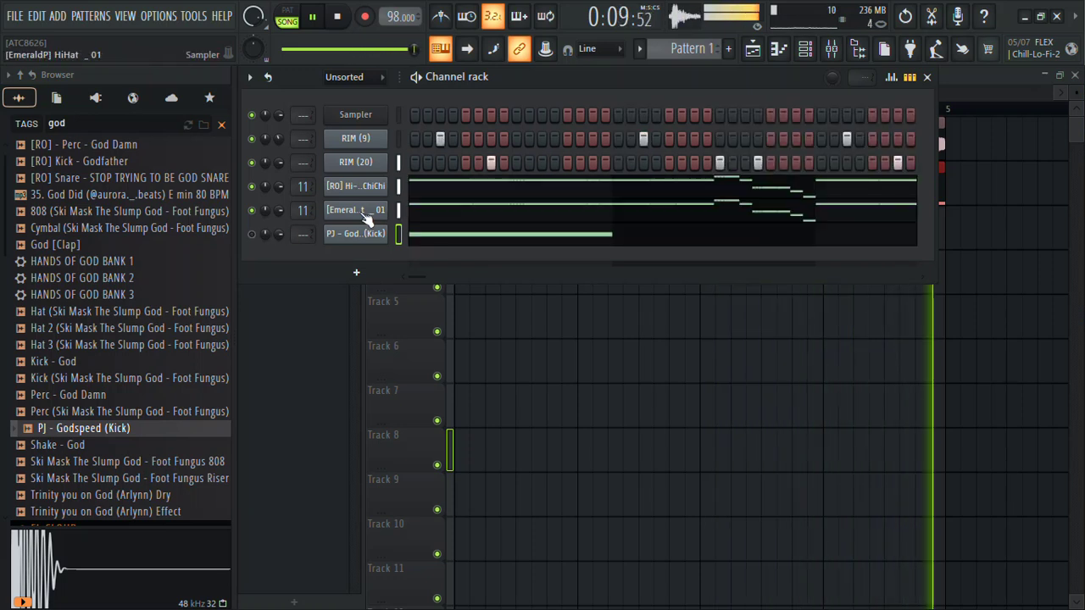
# Remove the [EmeraldP] HiHat _ 01 channel and transpose all ChiChi hi-hat notes down four semitones.
pyautogui.click(436, 185)
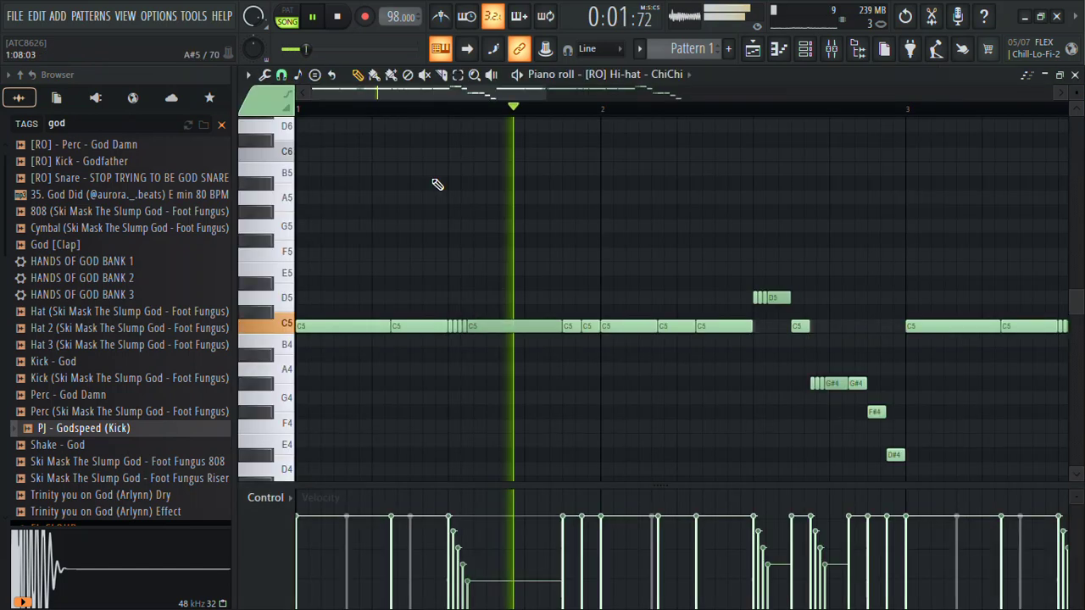
pyautogui.press('Down')
pyautogui.press('Down')
pyautogui.press('Down')
pyautogui.press('Down')
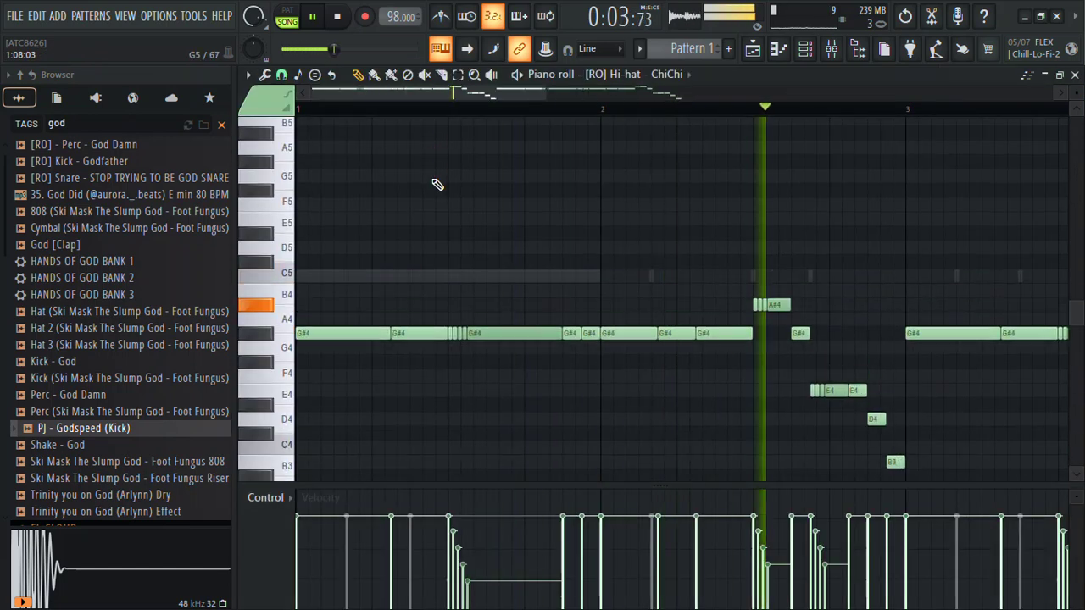
pyautogui.press('F6')
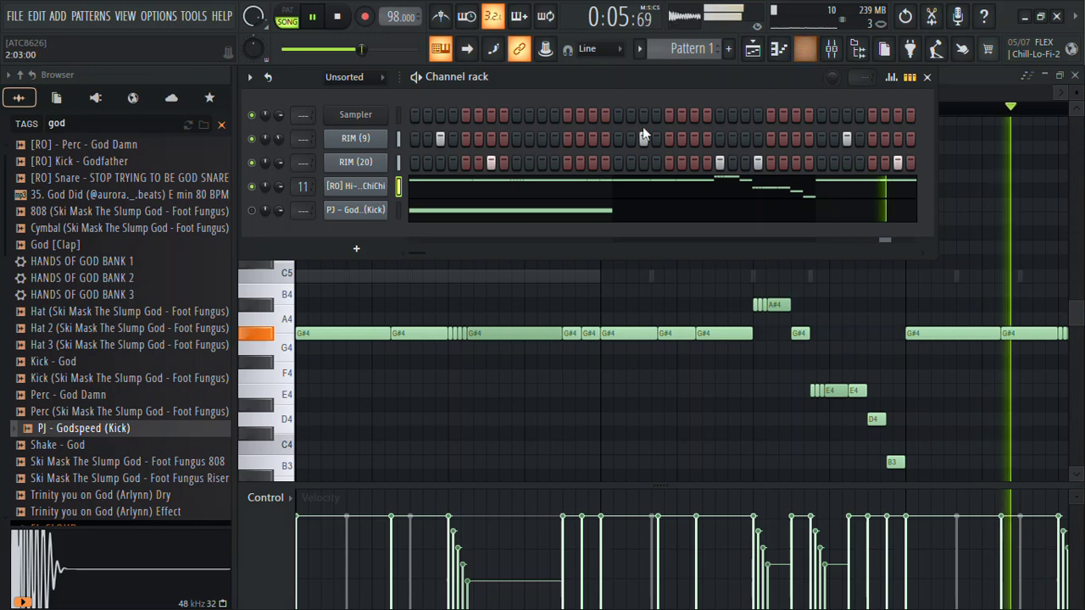
# Create Pattern 2, search the browser for "808", and audition the [RO] 808 samples, including Custom.
pyautogui.press('F4')
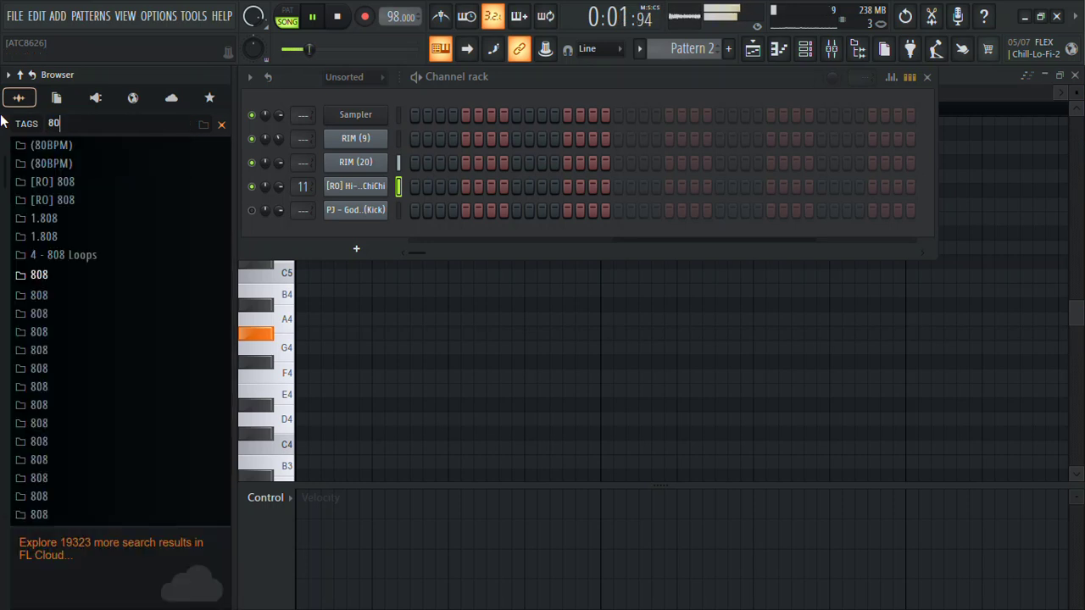
pyautogui.click(51, 162)
pyautogui.click(67, 212)
pyautogui.click(85, 180)
pyautogui.rightClick(95, 178)
pyautogui.click(91, 163)
pyautogui.rightClick(91, 163)
pyautogui.click(76, 212)
pyautogui.click(96, 233)
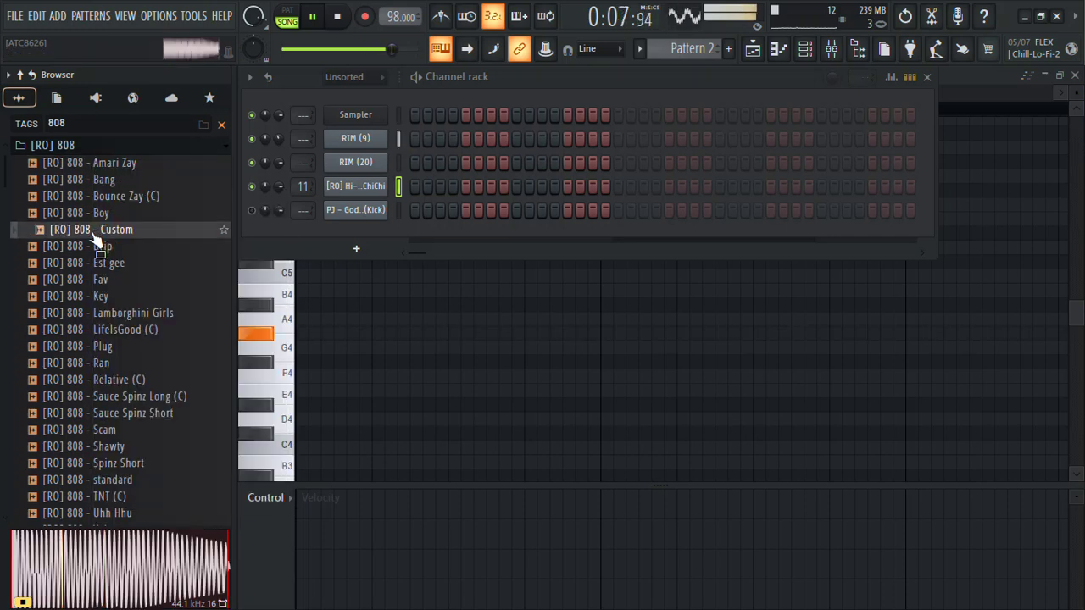
# Audition [RO] 808 - Drip and open it in a new channel.
pyautogui.click(96, 246)
pyautogui.rightClick(96, 240)
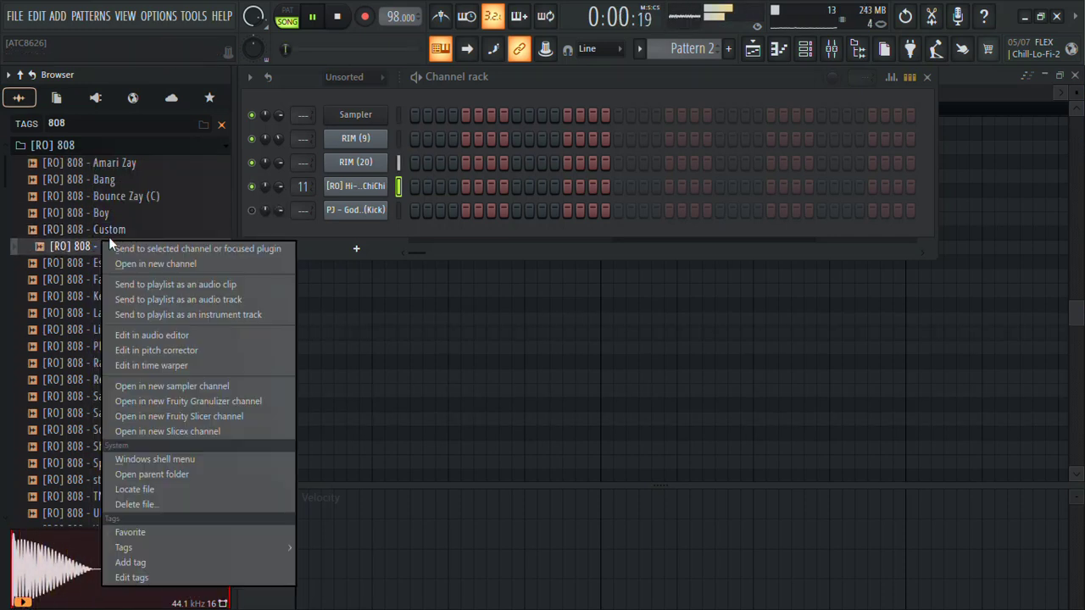
pyautogui.click(135, 256)
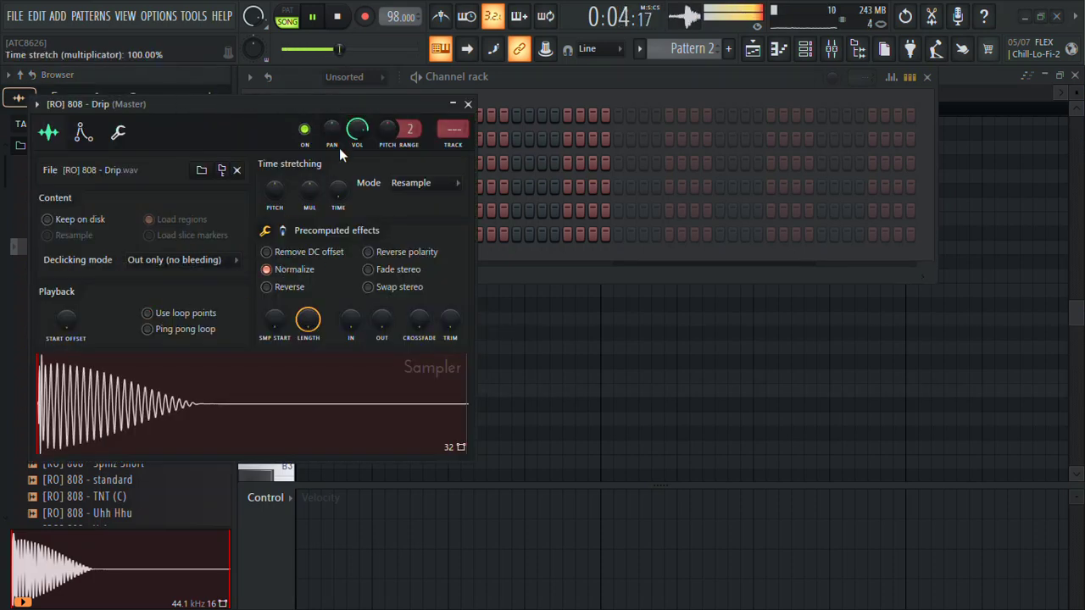
pyautogui.click(467, 105)
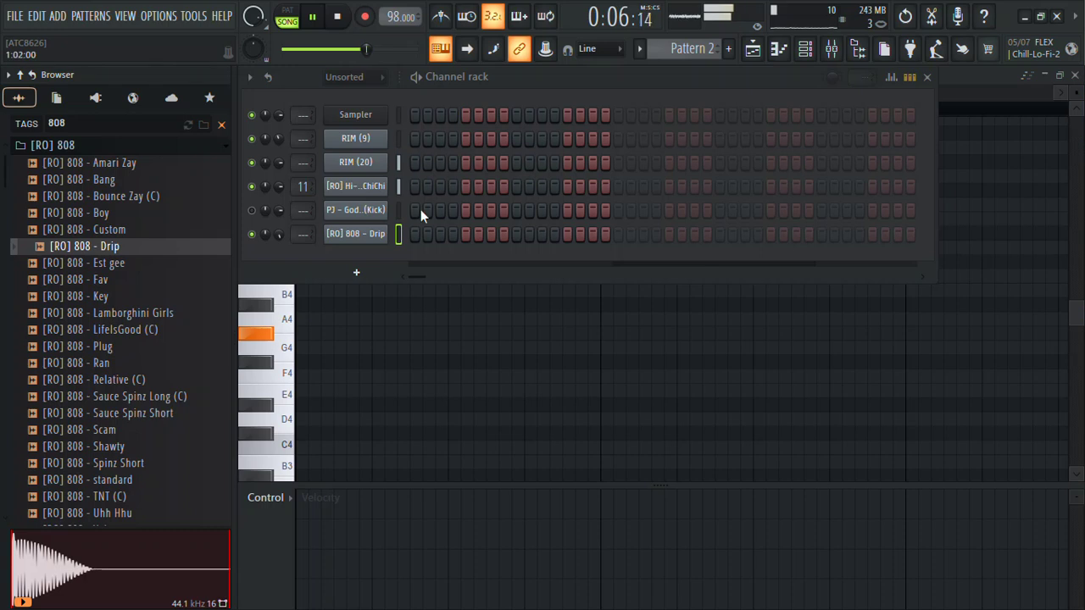
# Open the Drip channel's notes in the piano roll and place Pattern 2 on playlist Track 3 at bar 1.
pyautogui.rightClick(383, 234)
pyautogui.click(416, 234)
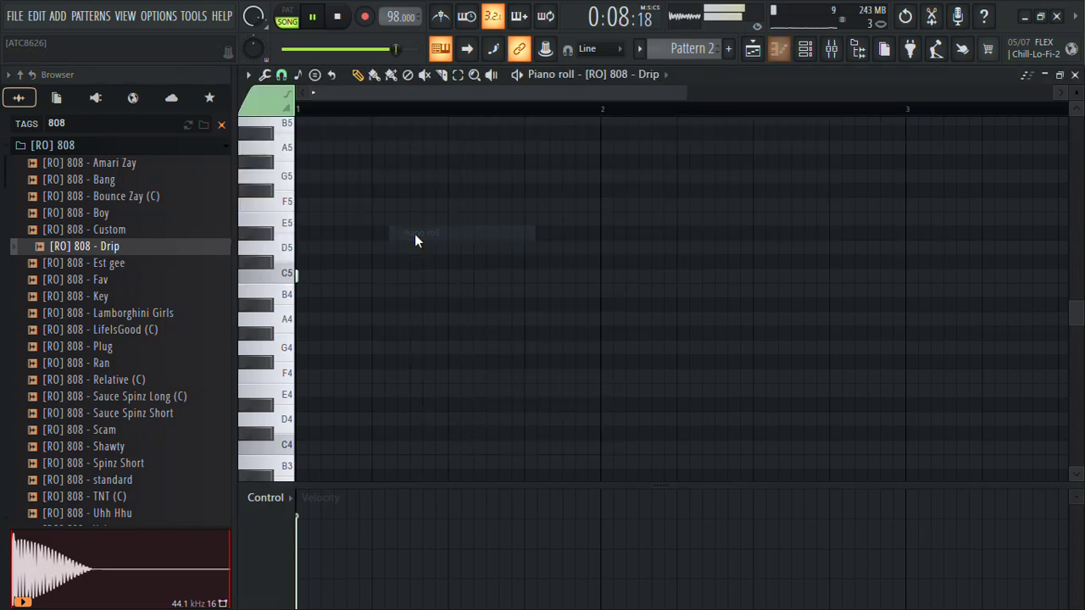
pyautogui.scroll(5, 383, 263)
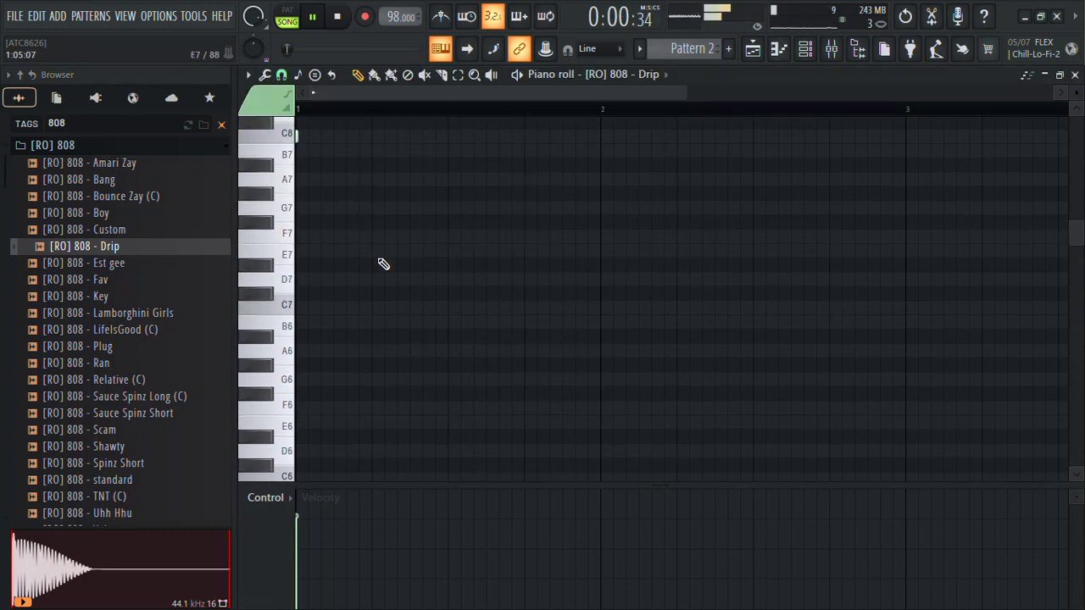
pyautogui.click(763, 43)
pyautogui.moveTo(678, 310); pyautogui.dragTo(443, 212)
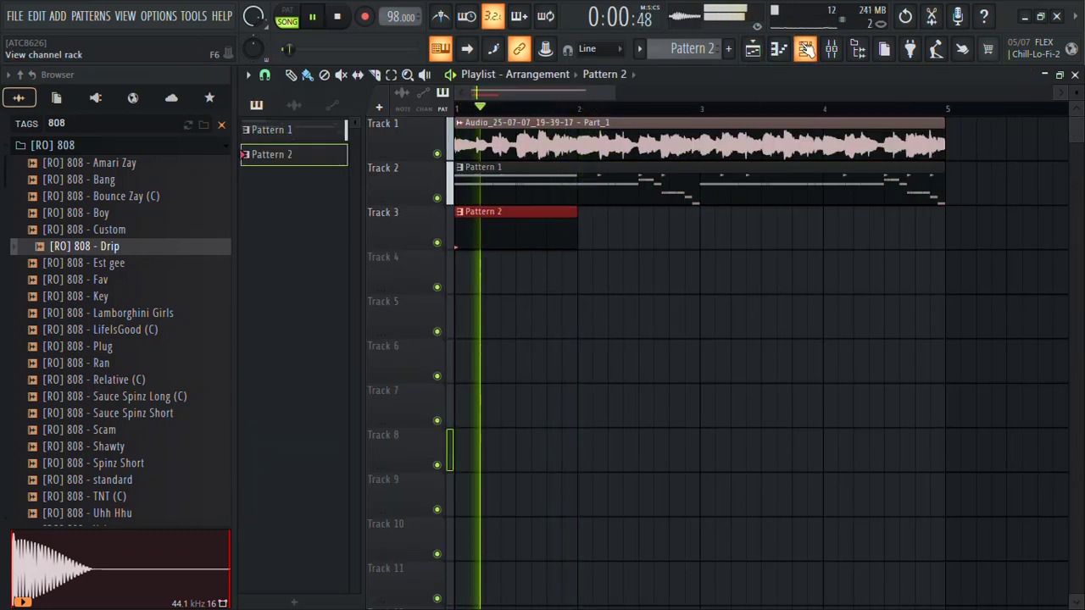
pyautogui.click(805, 48)
pyautogui.rightClick(397, 224)
pyautogui.click(417, 223)
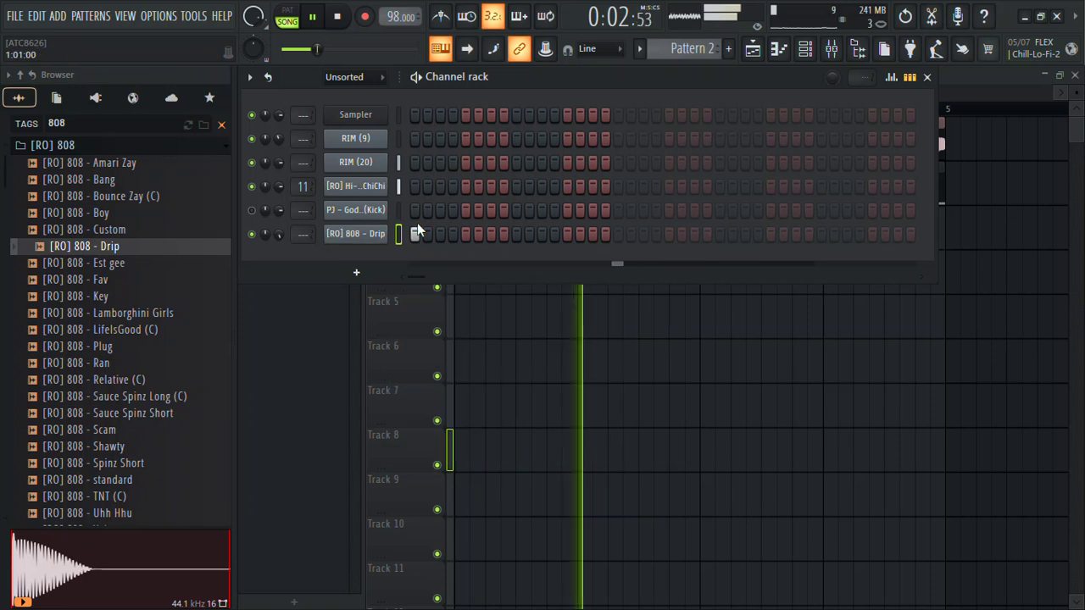
pyautogui.rightClick(364, 232)
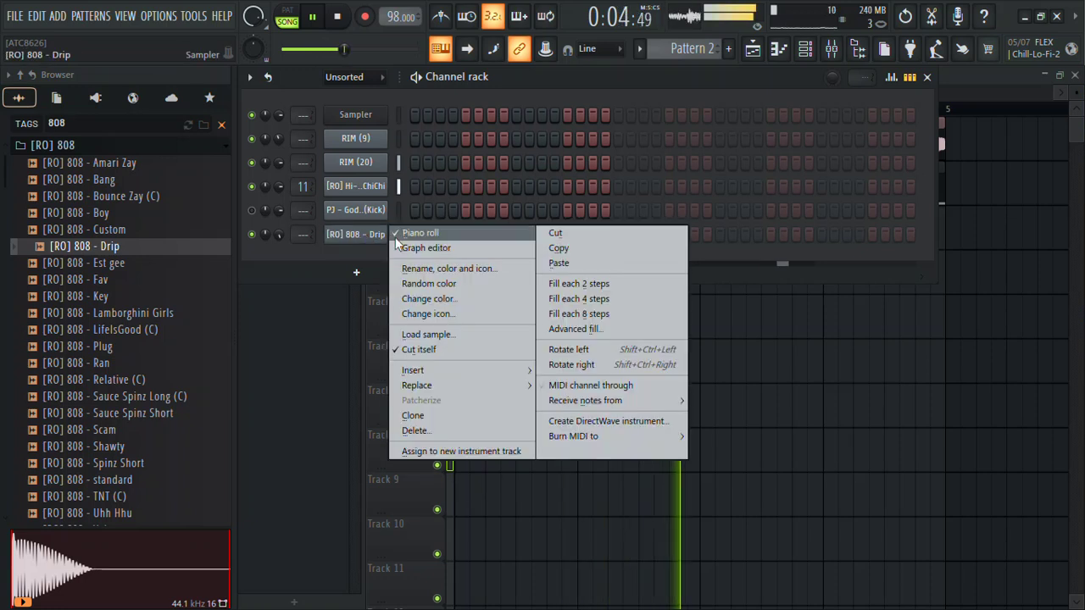
pyautogui.click(396, 240)
pyautogui.click(356, 234)
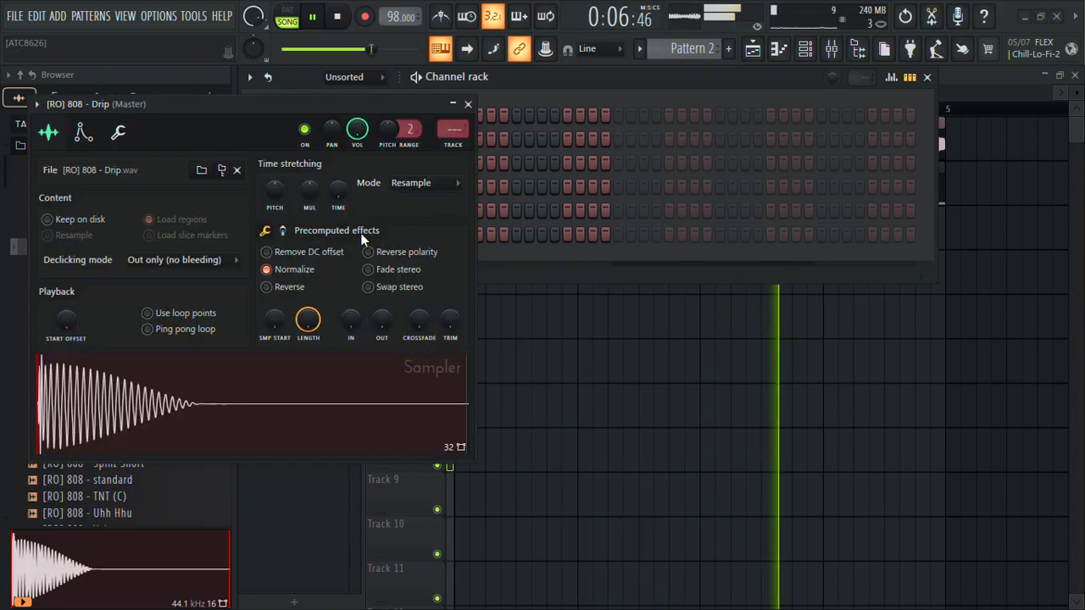
pyautogui.click(468, 104)
# Stretch the first 808 note across bar 1 and transpose it to G#5 in the Drip piano roll.
pyautogui.rightClick(376, 239)
pyautogui.click(388, 233)
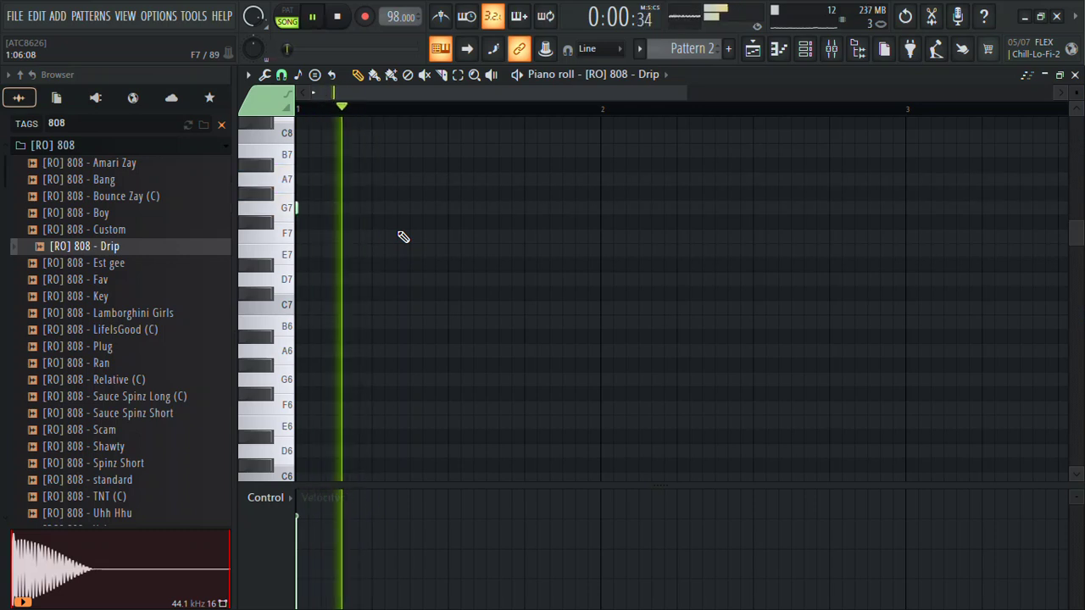
pyautogui.hotkey('ctrl', 'l')
pyautogui.hotkey('ctrl', 'Down')
pyautogui.hotkey('ctrl', 'Down')
pyautogui.hotkey('ctrl', 'Down')
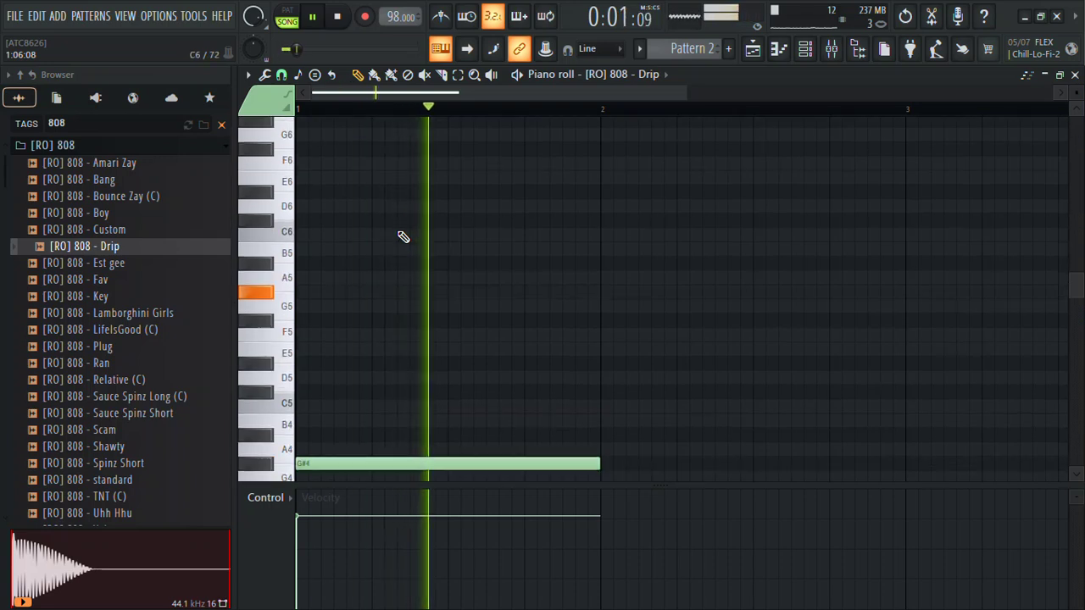
pyautogui.hotkey('ctrl', 'Up')
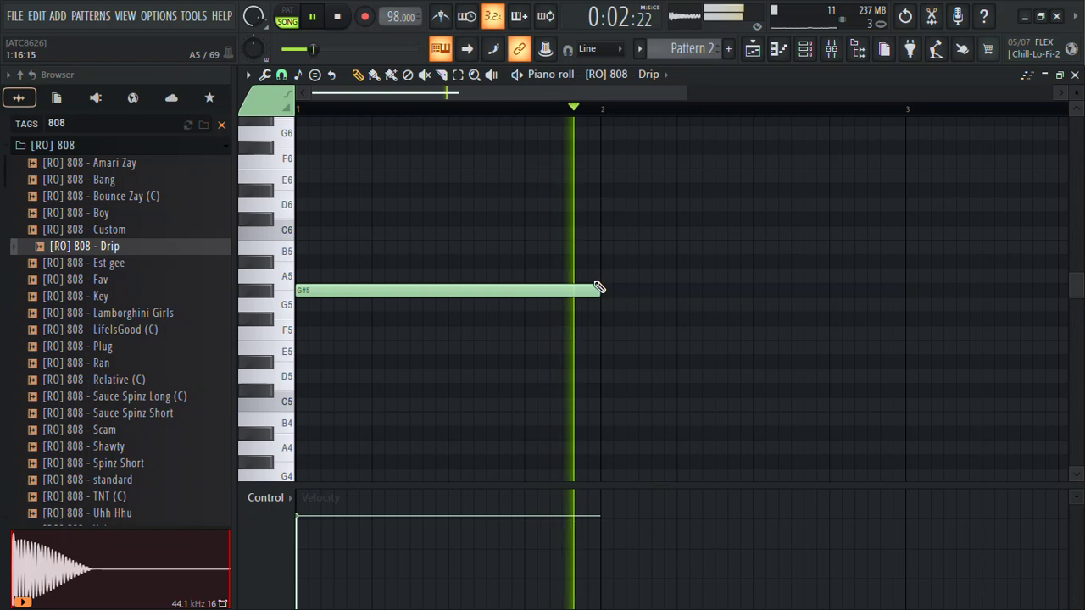
# Add a G#5 at step 13 of bar 1 and an F5 at bar 2, and make the 808 notes legato.
pyautogui.moveTo(600, 289); pyautogui.dragTo(447, 317)
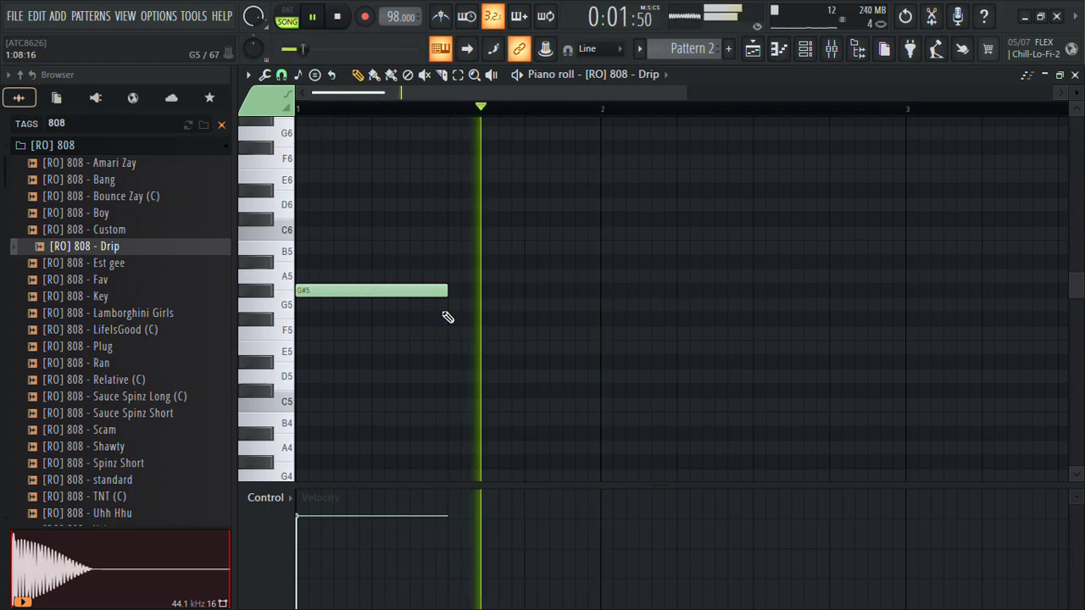
pyautogui.click(525, 290)
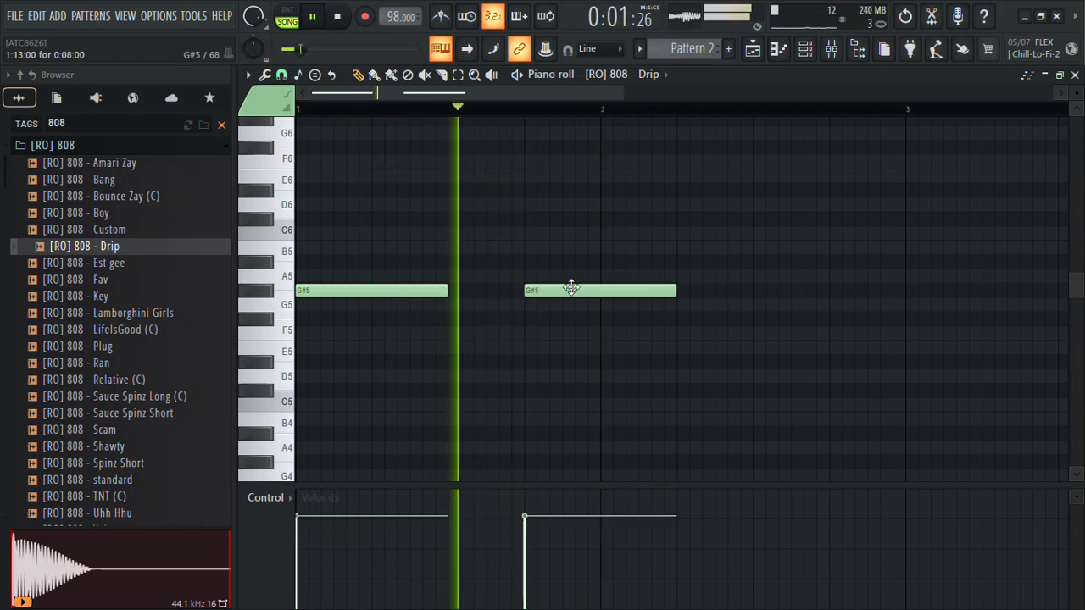
pyautogui.moveTo(571, 314); pyautogui.dragTo(601, 329)
pyautogui.hotkey('ctrl', 'l')
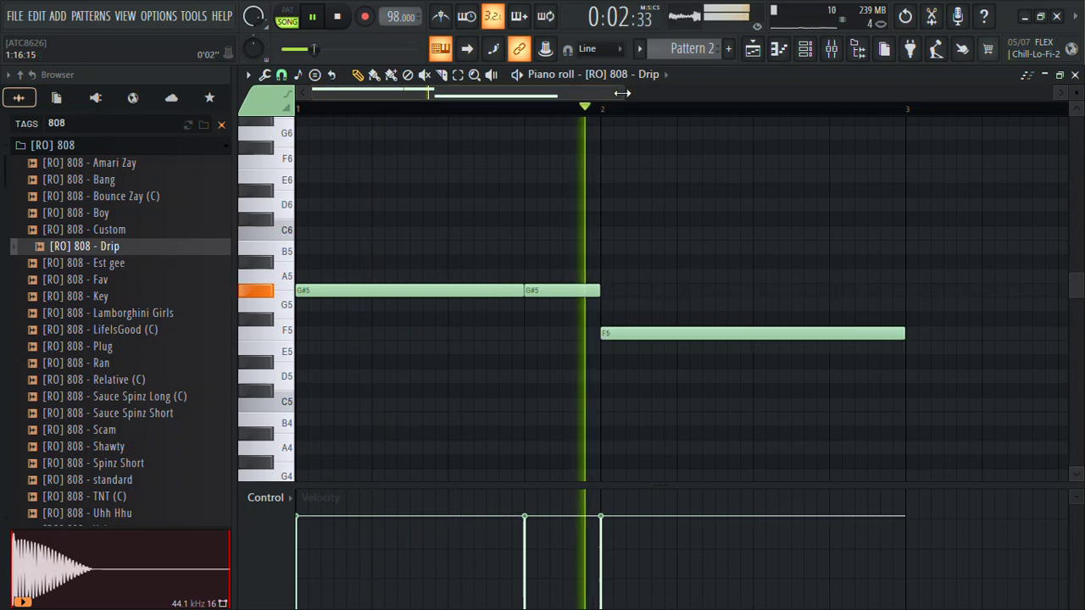
# Duplicate the two-bar 808 phrase into bars 3 and 4 and hide the browser.
pyautogui.scroll(-2, 621, 94)
pyautogui.moveTo(640, 356)
pyautogui.mouseDown()
pyautogui.moveTo(664, 352)
pyautogui.moveTo(686, 290)
pyautogui.mouseUp()
pyautogui.press('space')
pyautogui.rightClick(720, 294)
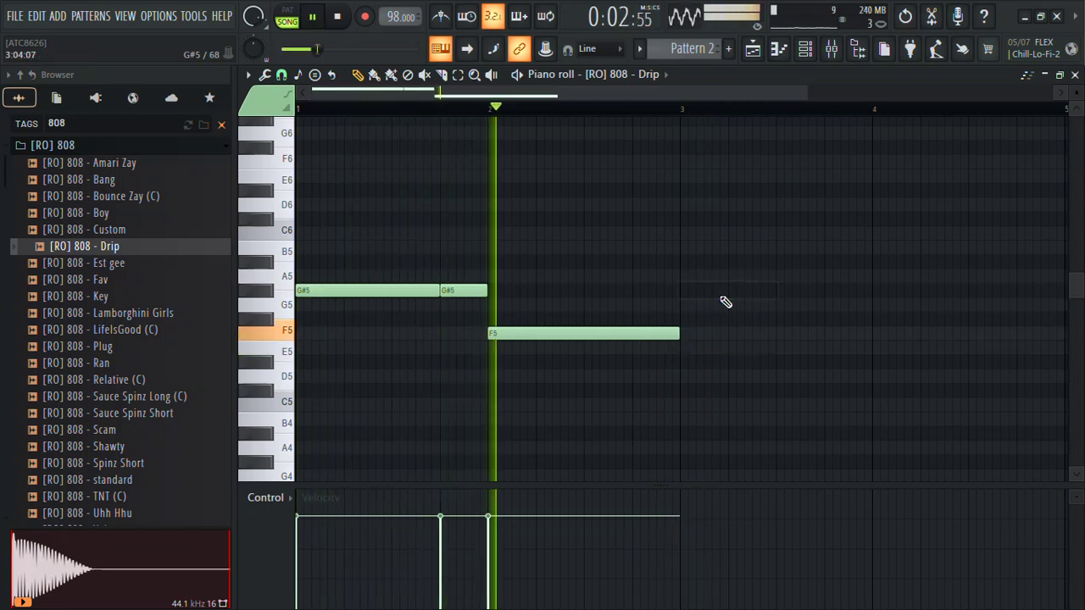
pyautogui.hotkey('ctrl', 'b')
pyautogui.click(865, 55)
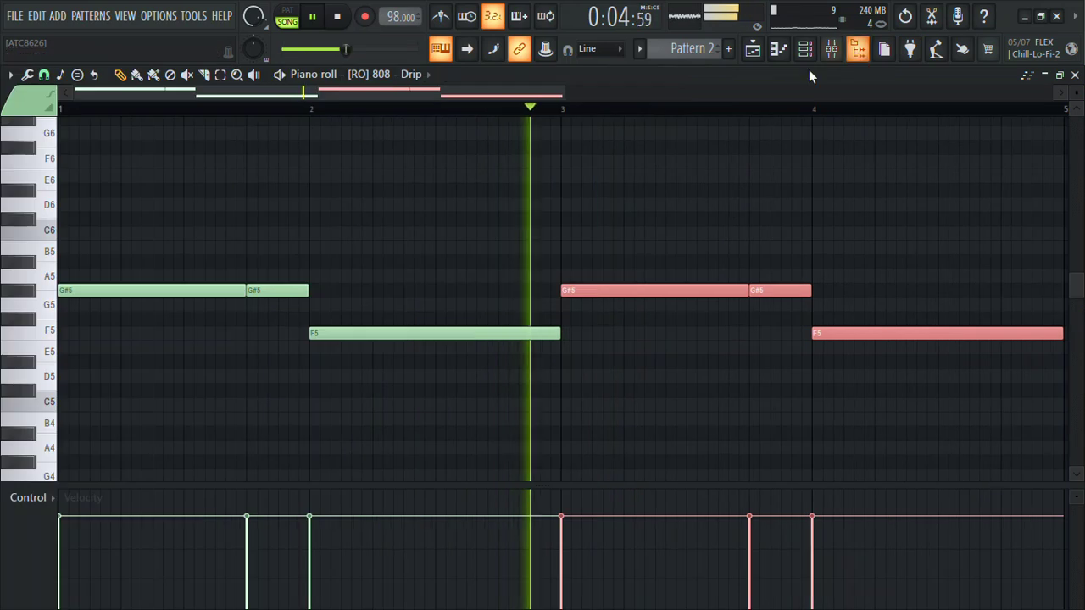
pyautogui.press('F4')
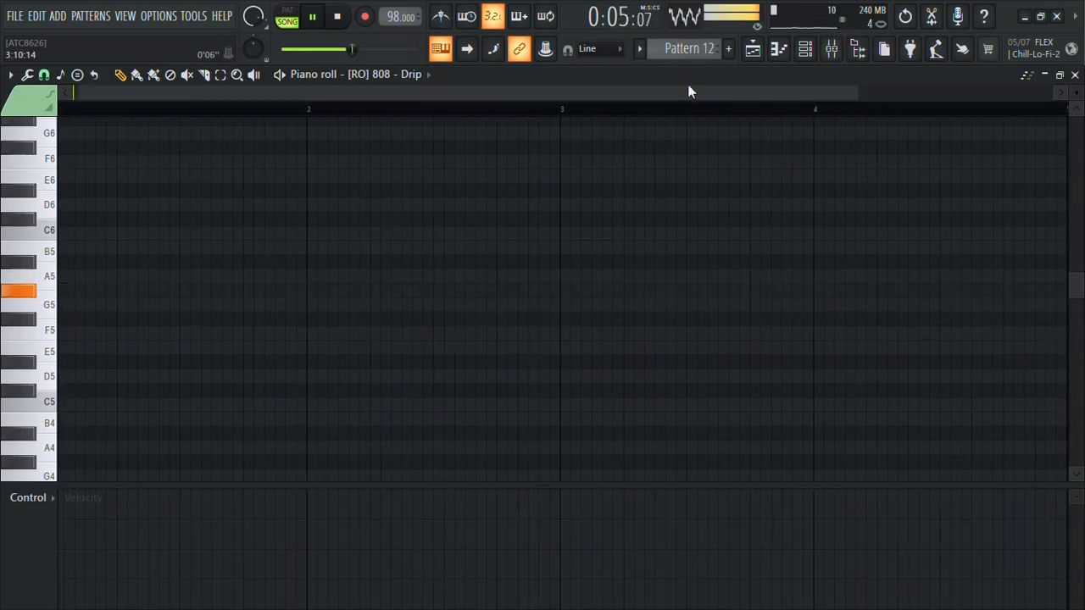
pyautogui.click(1074, 74)
pyautogui.doubleClick(734, 236)
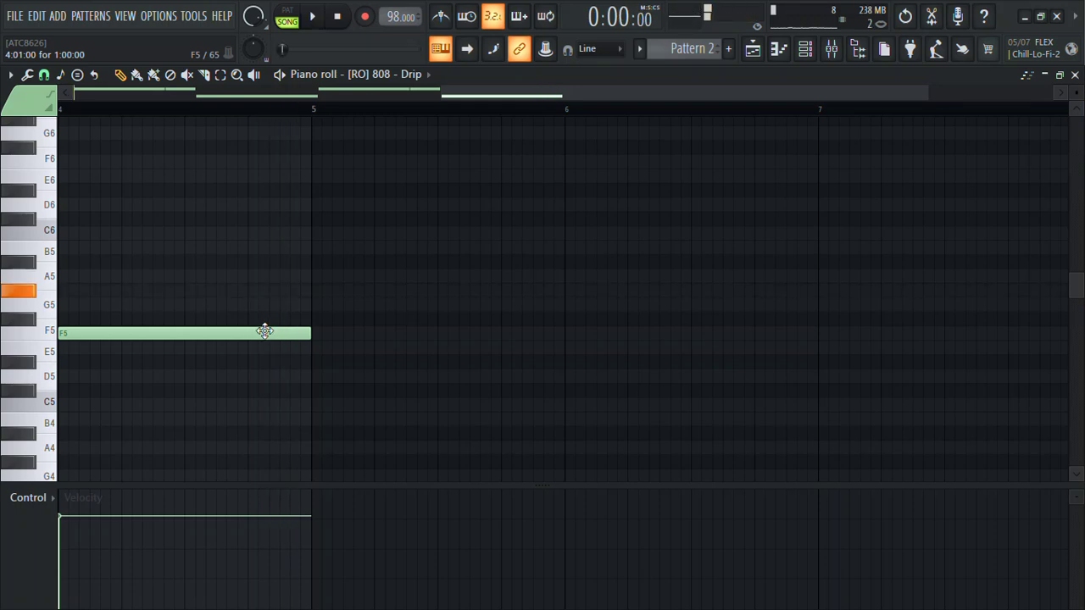
# Add short repeated F5 notes near the end of bar 4 in the Drip piano roll.
pyautogui.moveTo(246, 356)
pyautogui.mouseDown()
pyautogui.moveTo(252, 330)
pyautogui.moveTo(267, 327)
pyautogui.mouseUp()
pyautogui.press('space')
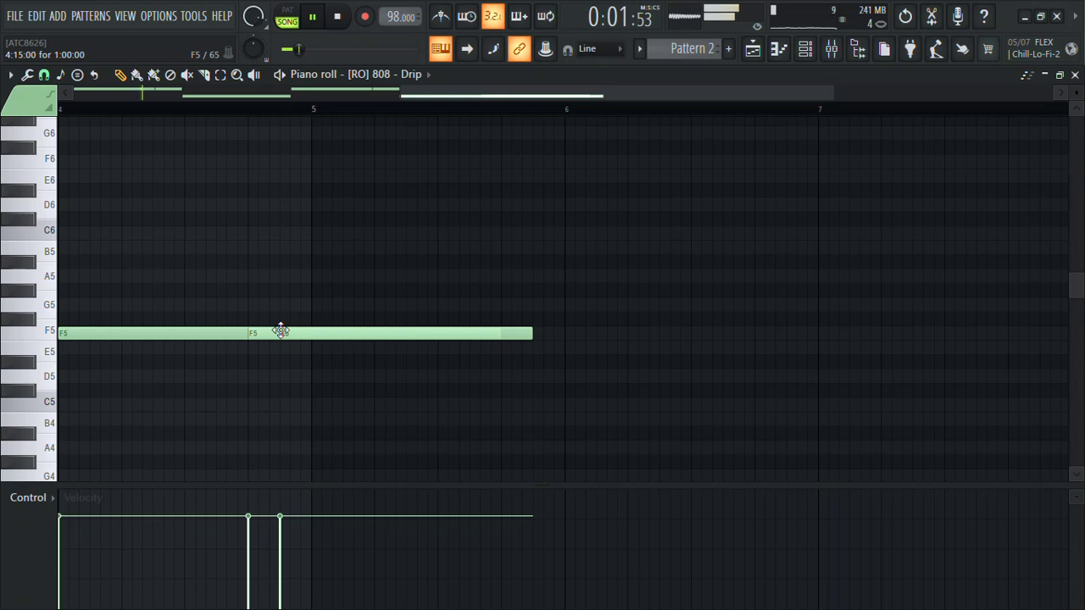
pyautogui.rightClick(290, 336)
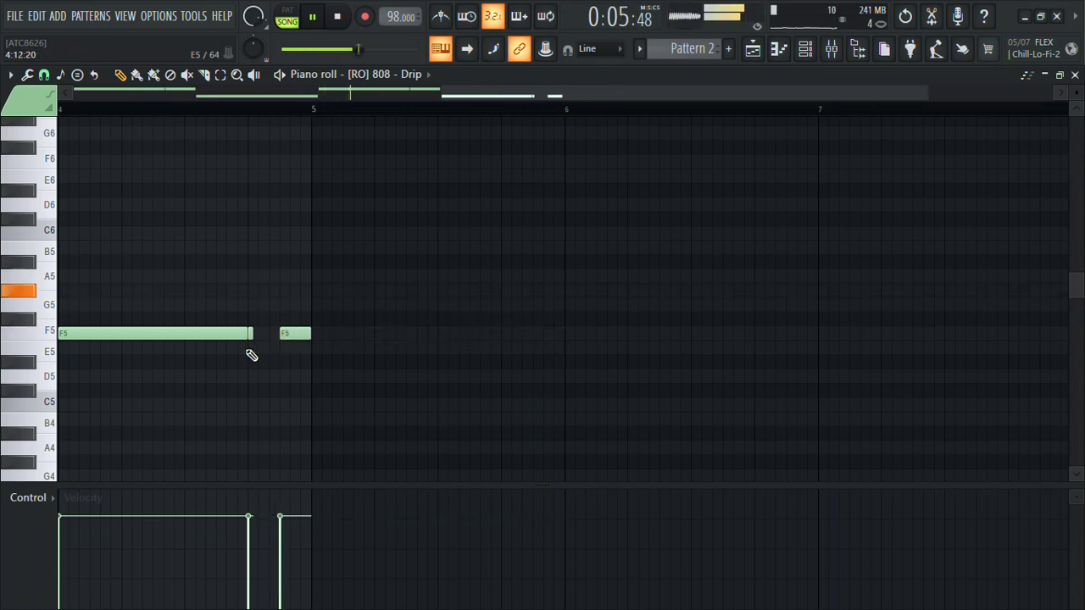
pyautogui.moveTo(271, 343); pyautogui.dragTo(266, 323)
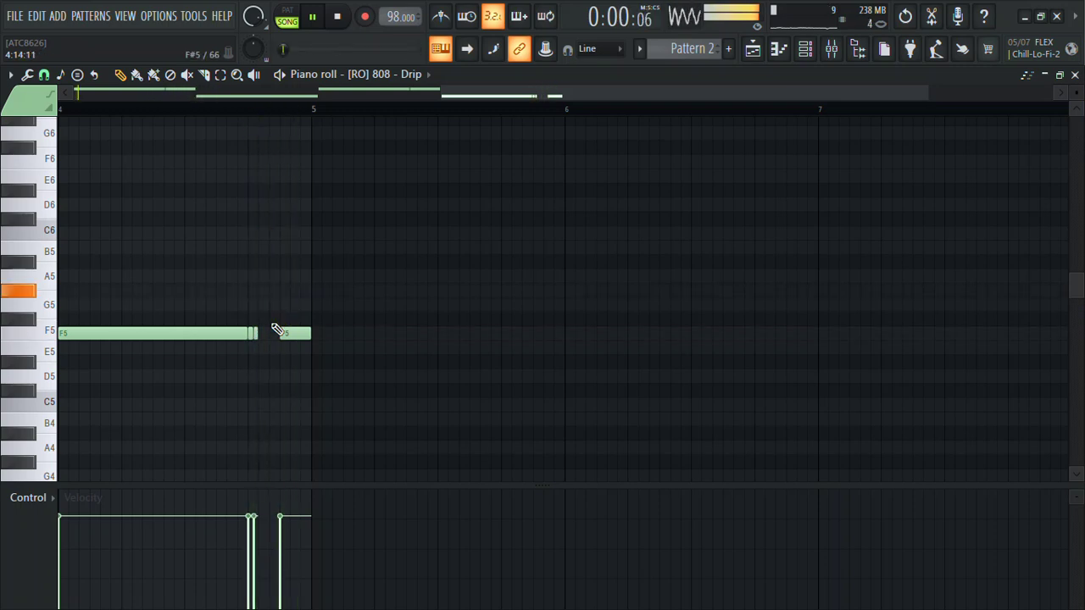
pyautogui.moveTo(268, 334); pyautogui.dragTo(262, 335)
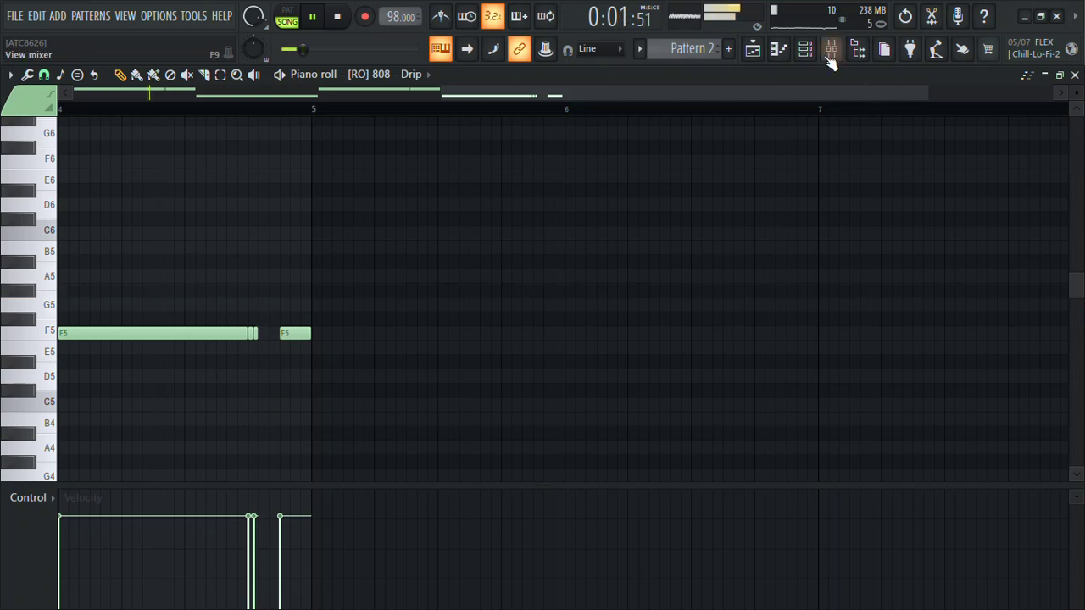
# Check the Drip channel's volume envelope and return to its notes in the piano roll.
pyautogui.click(805, 48)
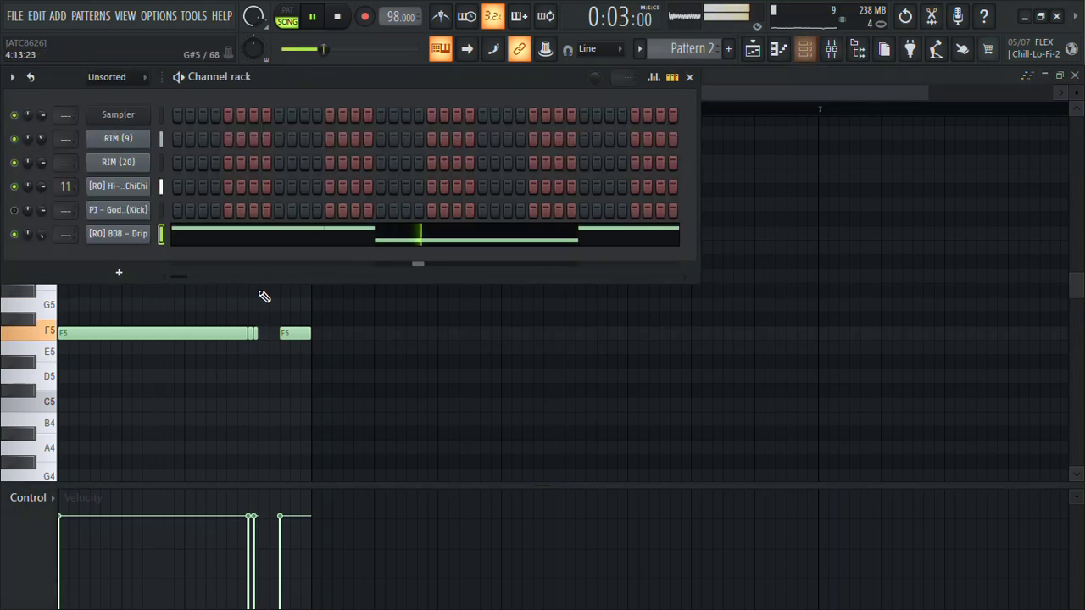
pyautogui.click(119, 236)
pyautogui.click(83, 131)
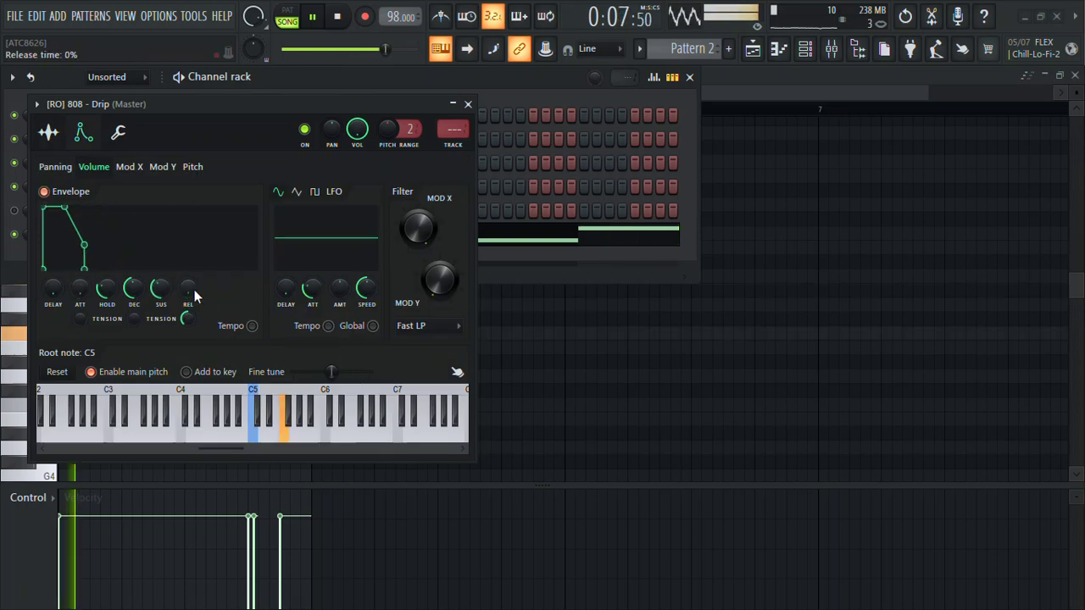
pyautogui.click(467, 104)
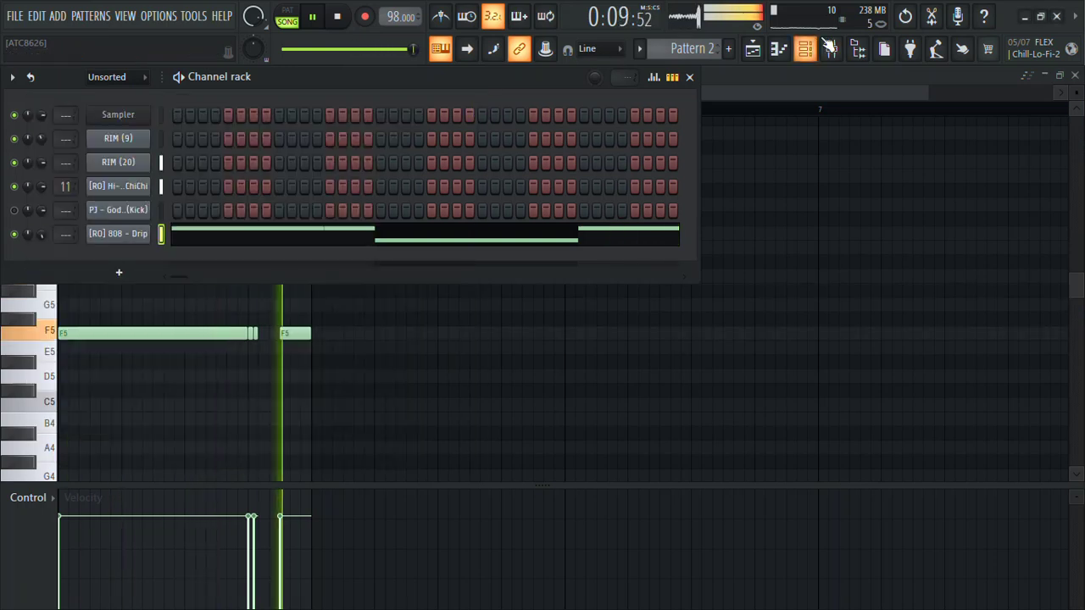
pyautogui.click(416, 238)
pyautogui.click(418, 237)
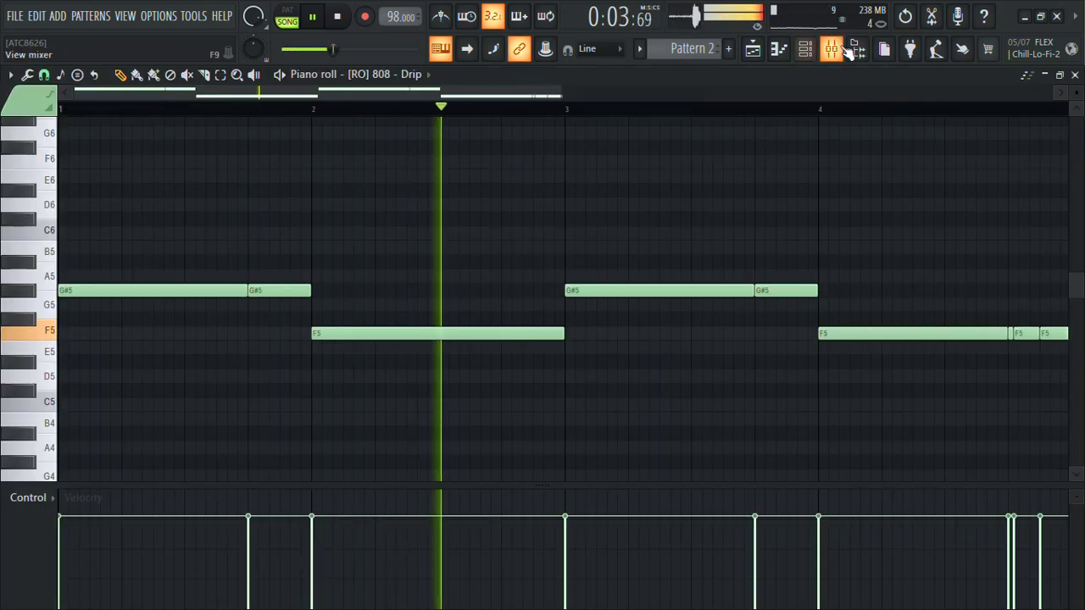
# Preview the LifeIsGood (C) and Lamborghini Girls 808 samples and load Lamborghini Girls into the 808 channel.
pyautogui.hotkey('alt', 'F8')
pyautogui.click(148, 331)
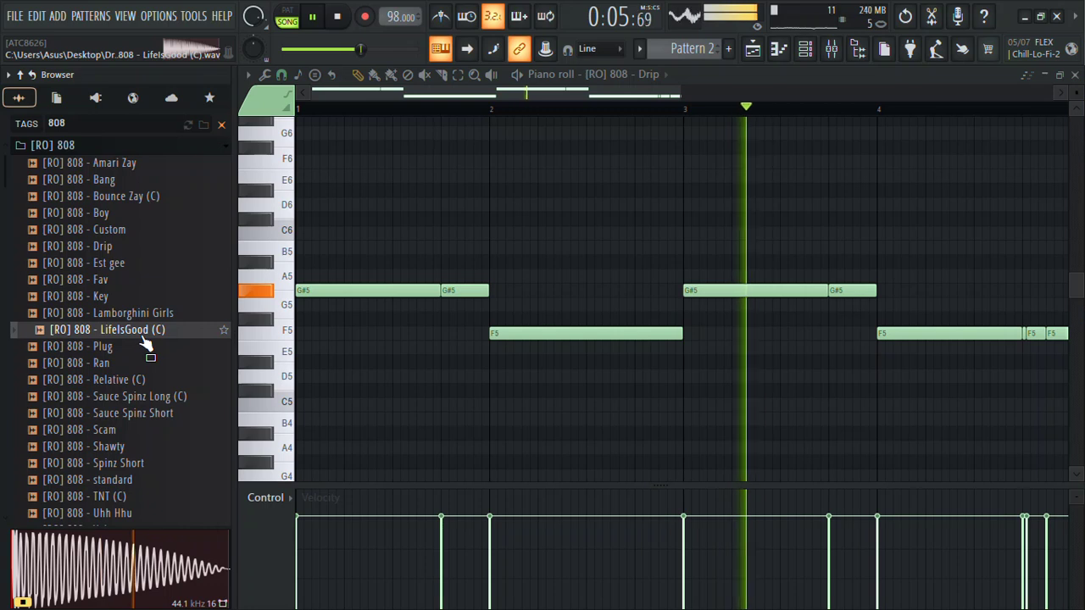
pyautogui.click(126, 312)
pyautogui.rightClick(126, 313)
pyautogui.click(172, 260)
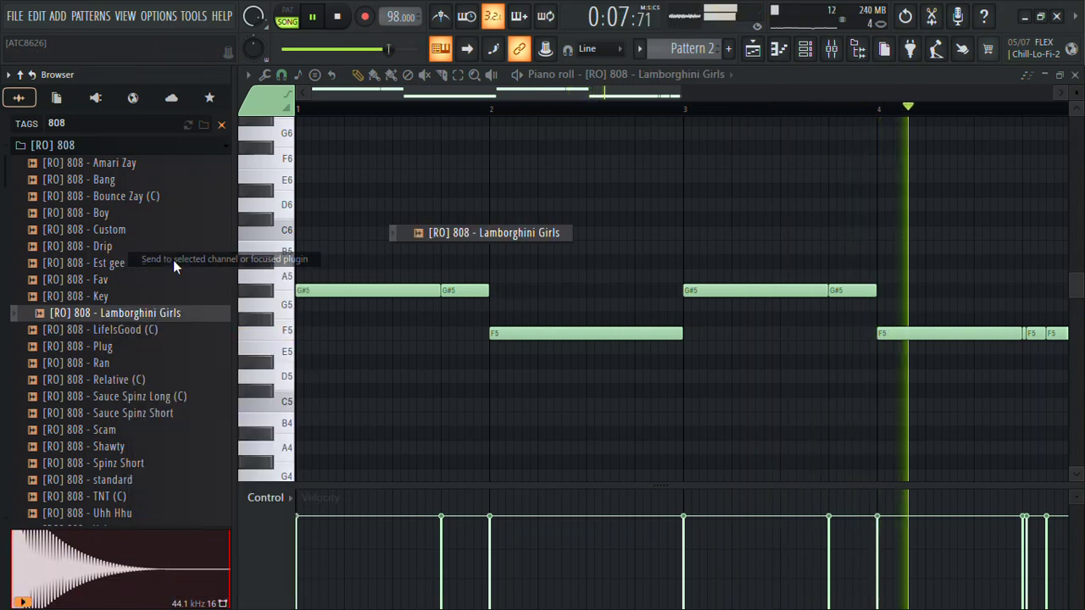
pyautogui.click(365, 18)
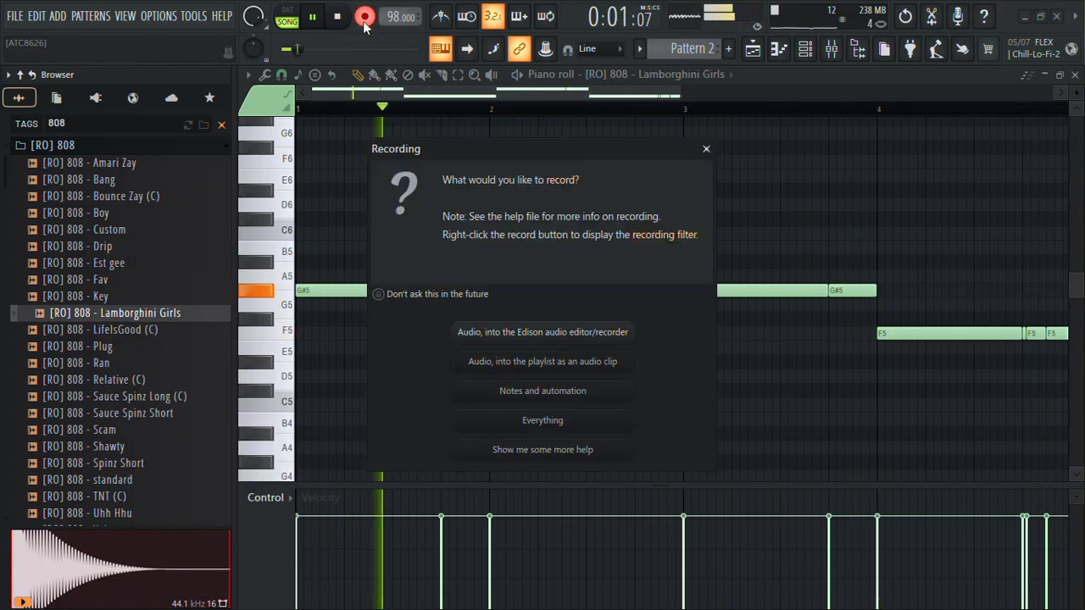
pyautogui.click(705, 148)
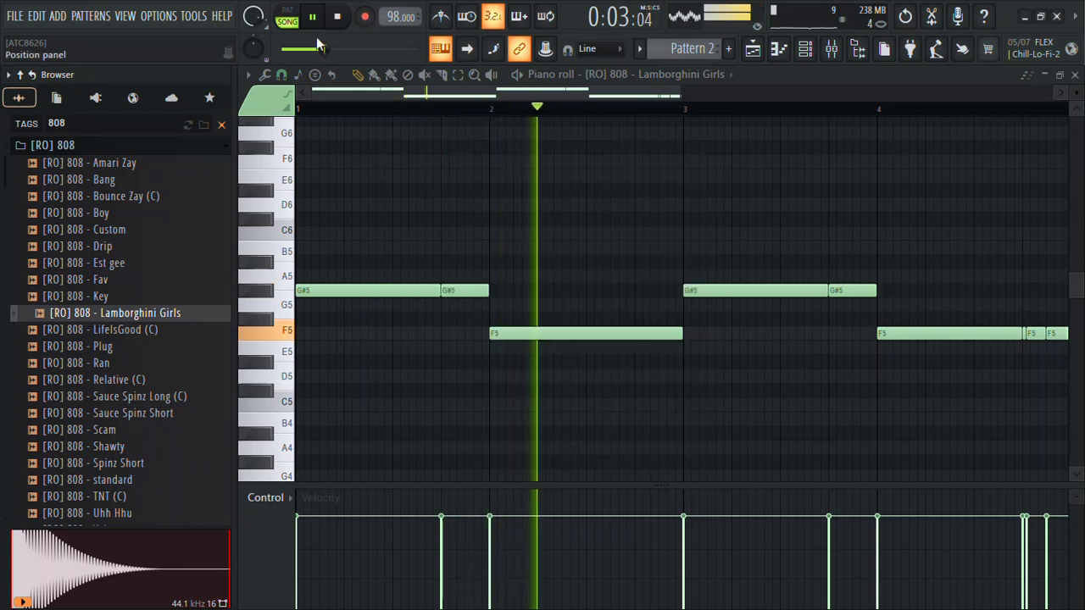
pyautogui.press('r')
pyautogui.click(707, 150)
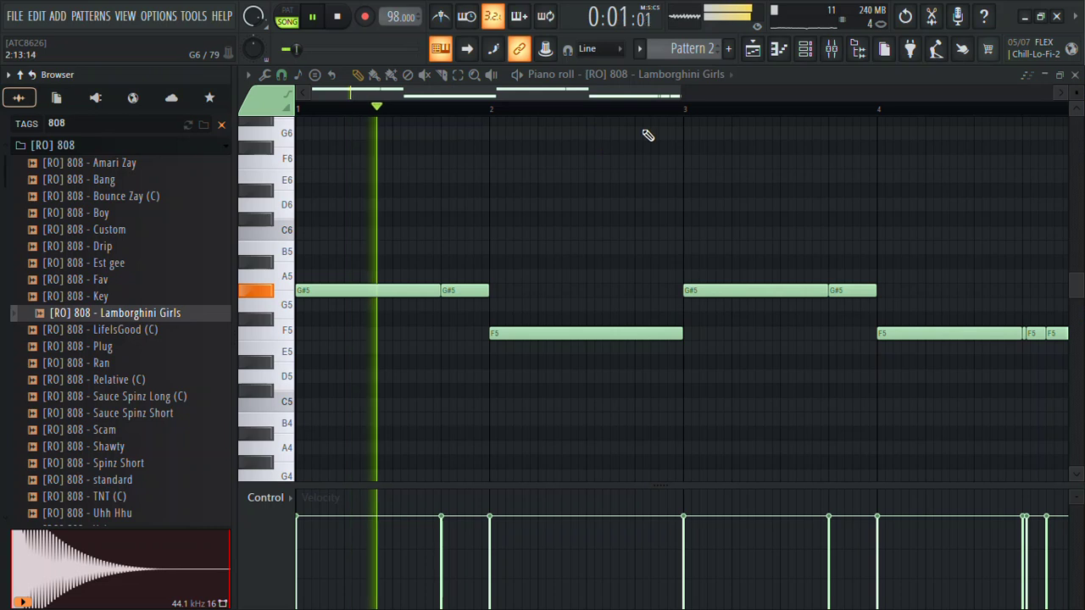
# Audition the Scam, Shawty and Spinz Short 808 samples and load Shawty into the 808 channel.
pyautogui.press('space')
pyautogui.click(110, 447)
pyautogui.click(106, 430)
pyautogui.click(115, 464)
pyautogui.click(110, 446)
pyautogui.rightClick(109, 453)
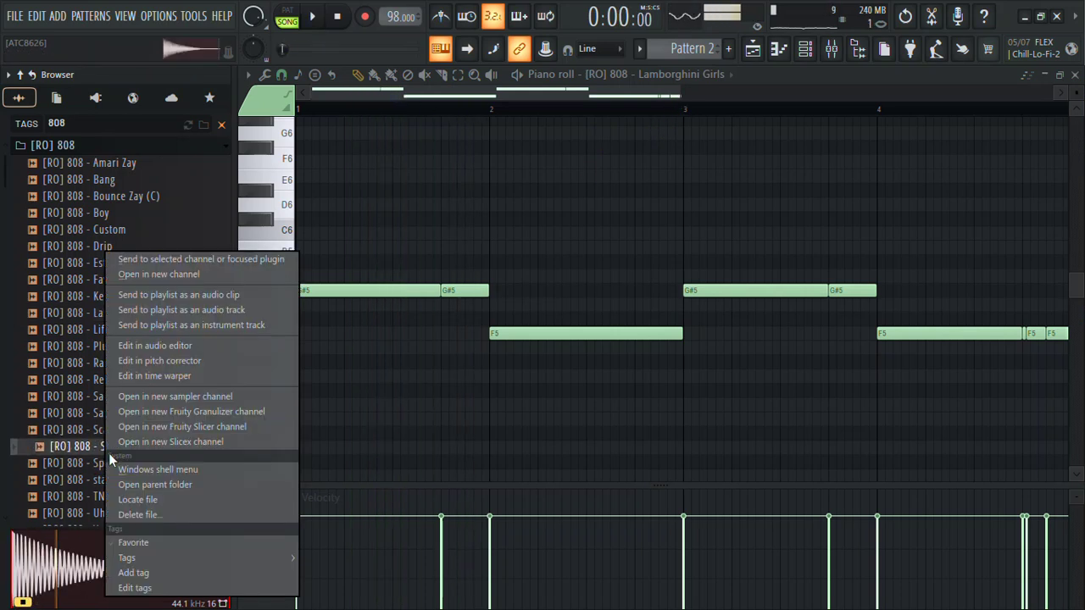
pyautogui.click(156, 262)
pyautogui.press('space')
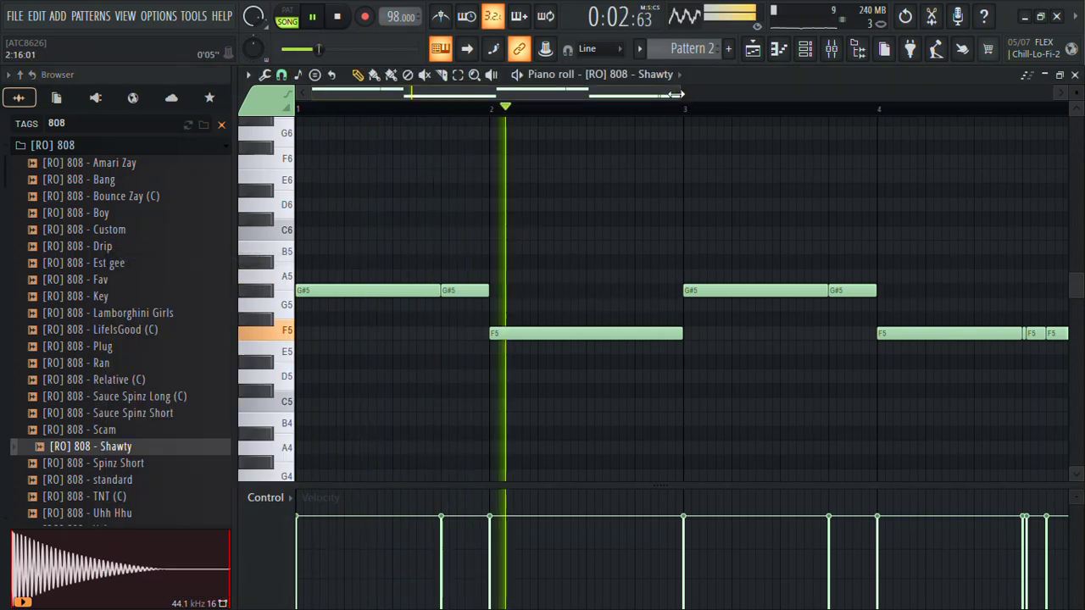
# Transpose all the 808 notes up one octave and play the song again from the start.
pyautogui.moveTo(683, 92); pyautogui.dragTo(939, 203)
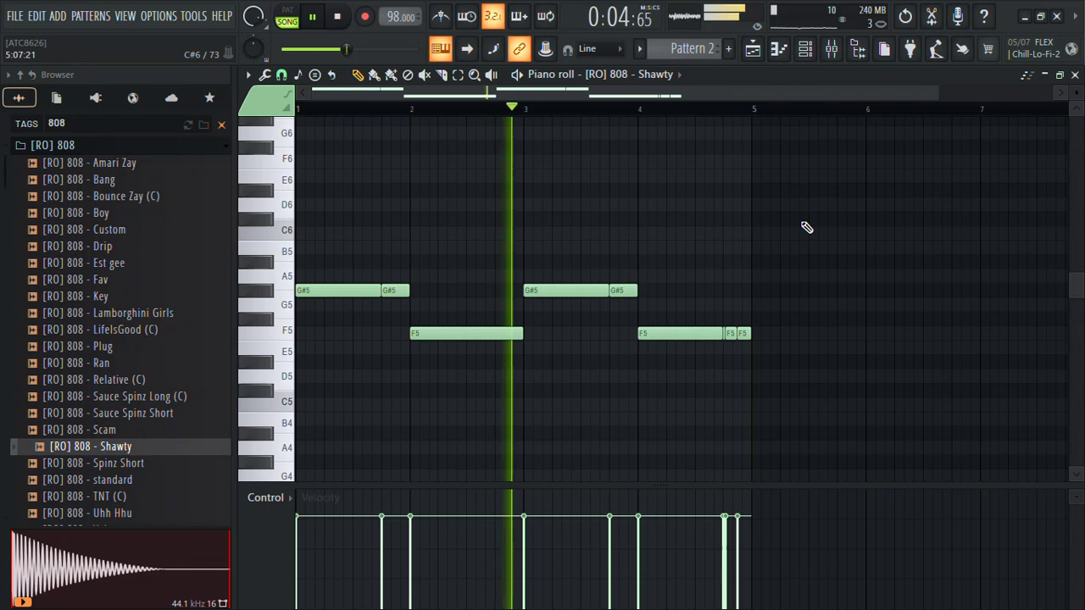
pyautogui.hotkey('ctrl', 'Up')
pyautogui.press('space')
pyautogui.press('space')
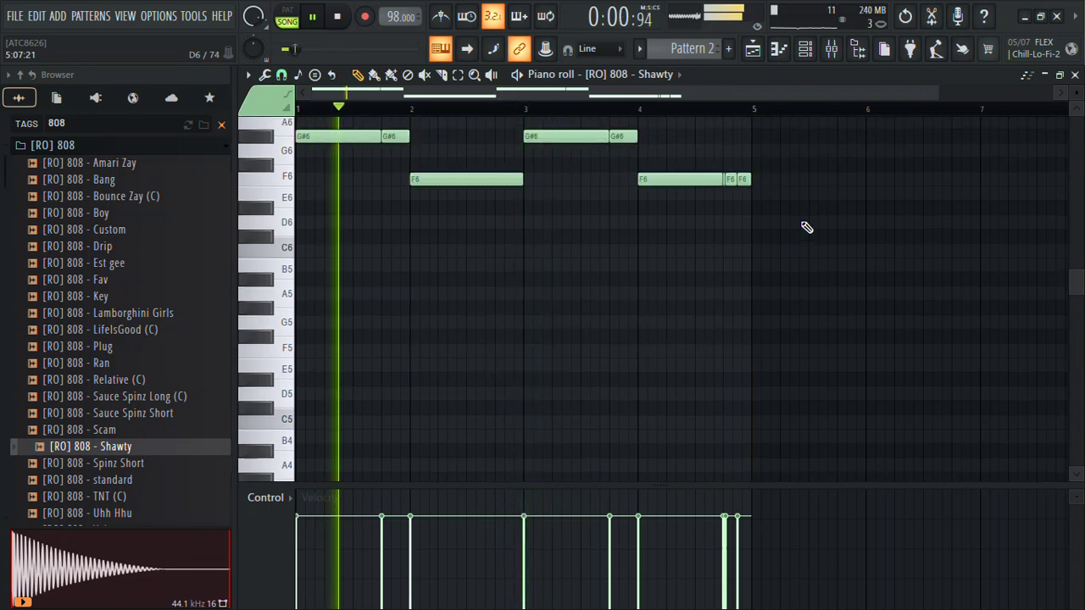
# Duplicate the four-bar 808 phrase into bars 5 to 8.
pyautogui.hotkey('ctrl', 'b')
pyautogui.hotkey('ctrl', 'd')
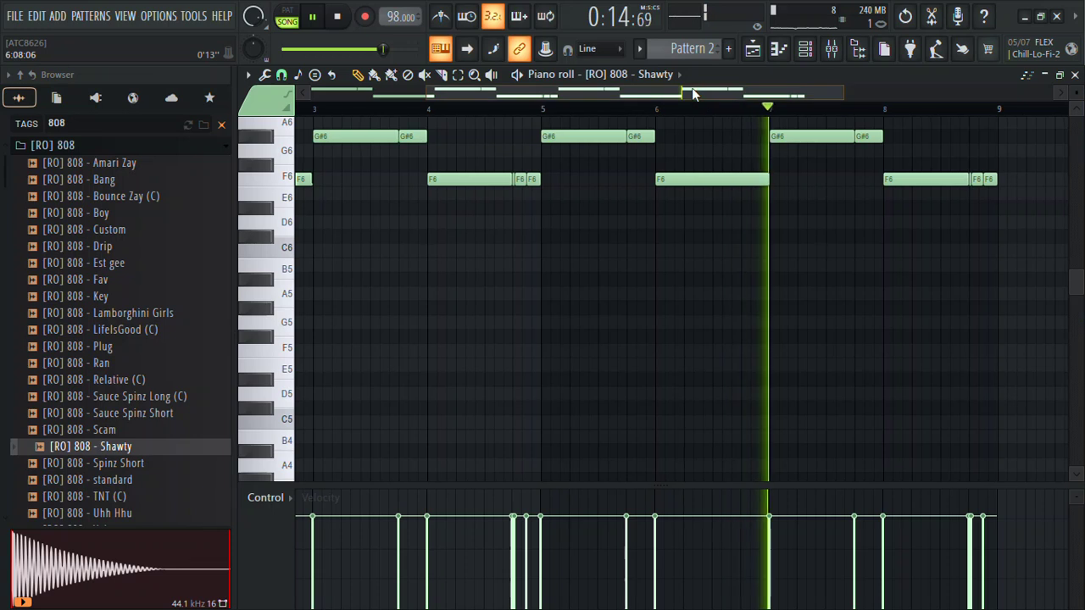
pyautogui.moveTo(692, 87); pyautogui.dragTo(574, 80)
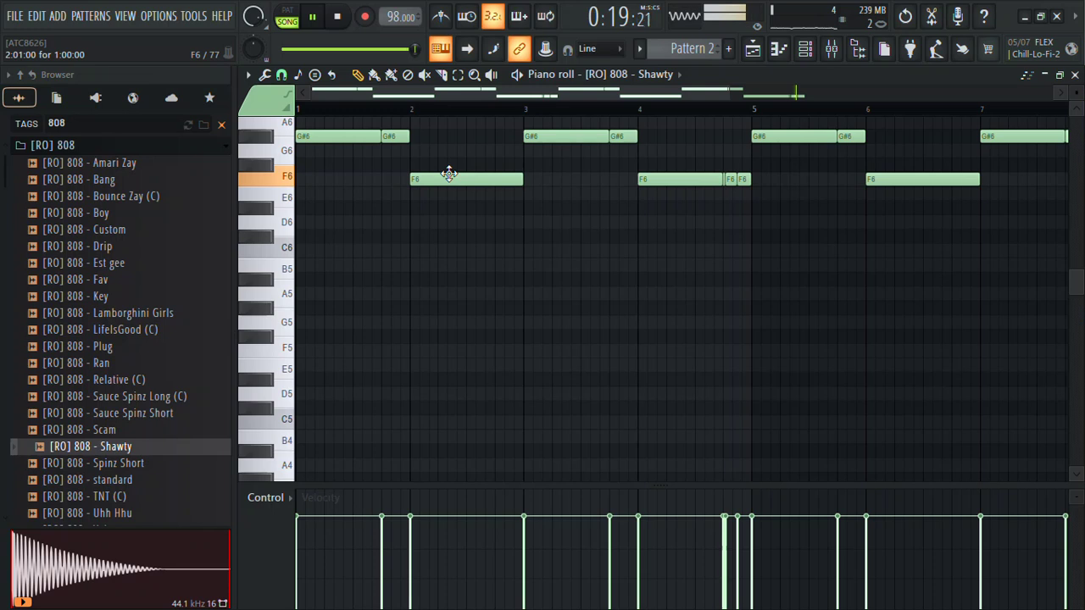
# Raise all the F6 notes in bars 2, 4, 6 and 8 by one semitone to F#6.
pyautogui.press('space')
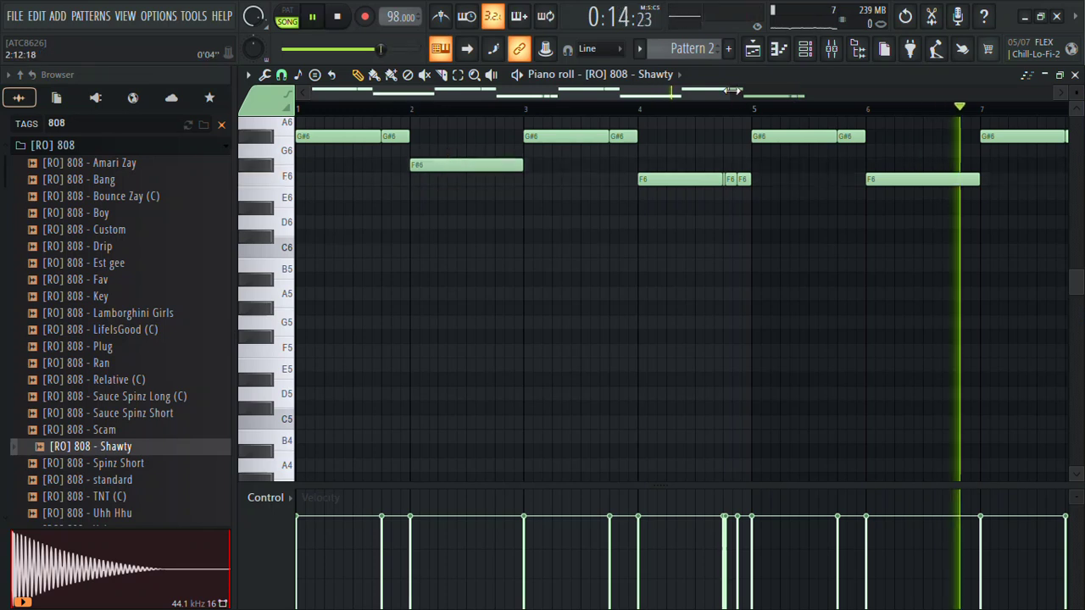
pyautogui.press('pagedown')
pyautogui.moveTo(794, 163); pyautogui.dragTo(501, 209)
pyautogui.hotkey('shift', 'Up')
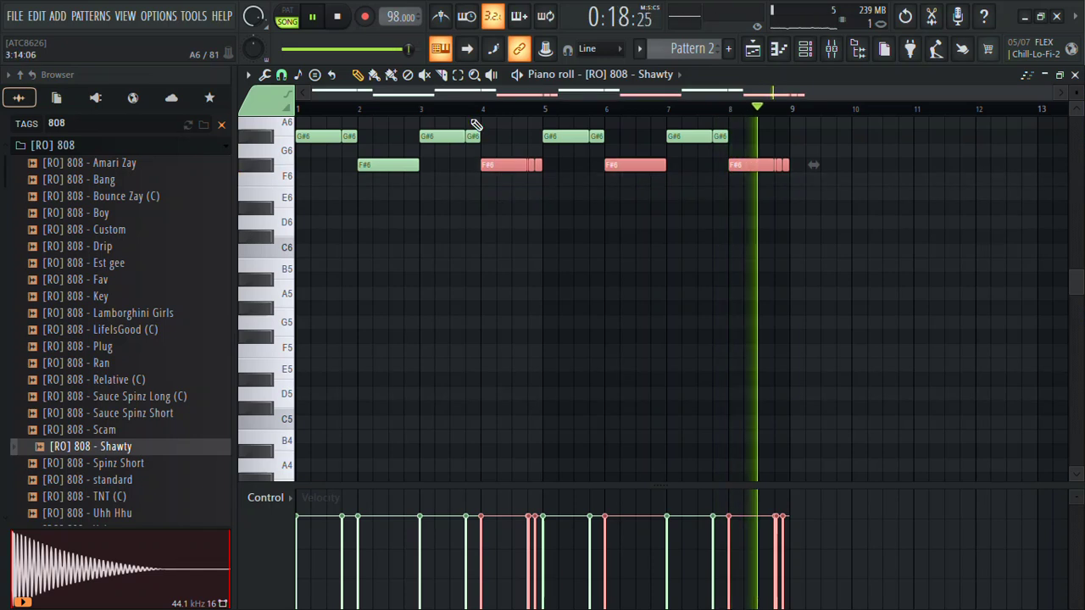
pyautogui.press('space')
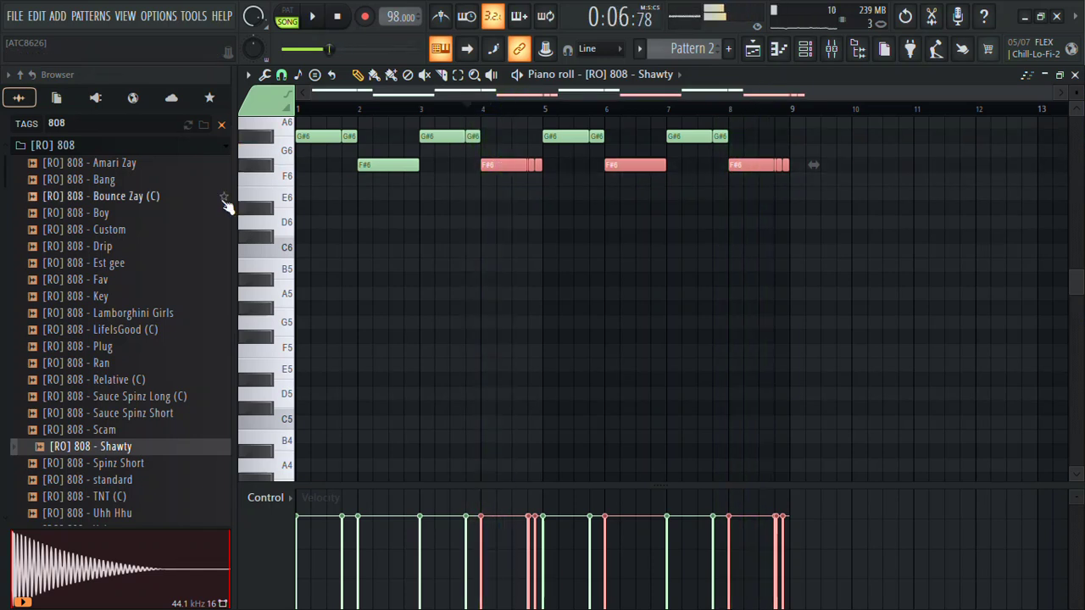
# Audition the standard and Spinz Short 808 samples and load Spinz Short into the 808 channel.
pyautogui.click(117, 479)
pyautogui.click(115, 464)
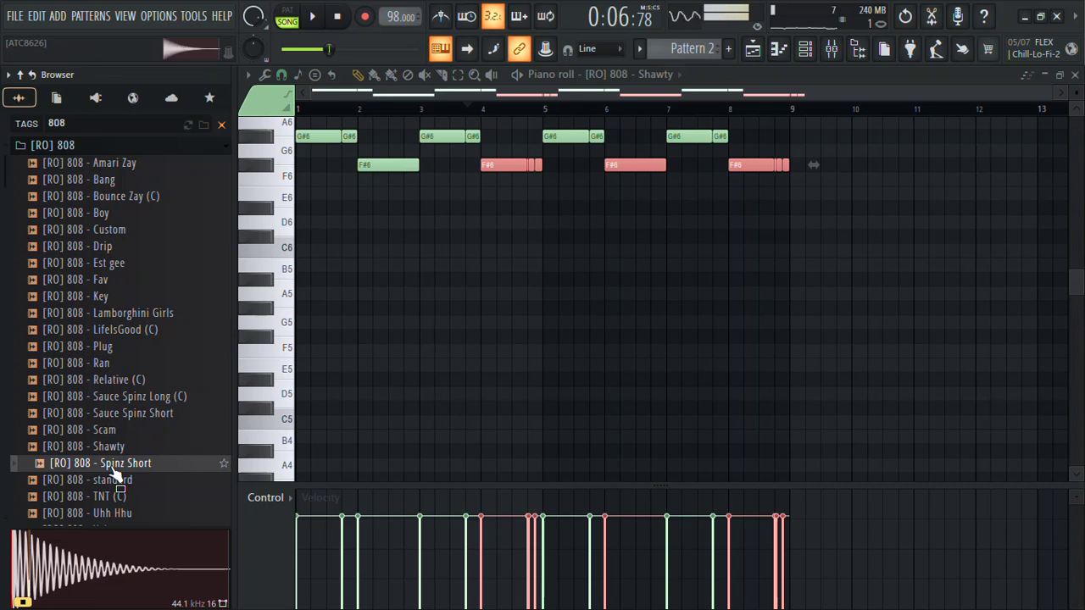
pyautogui.rightClick(110, 464)
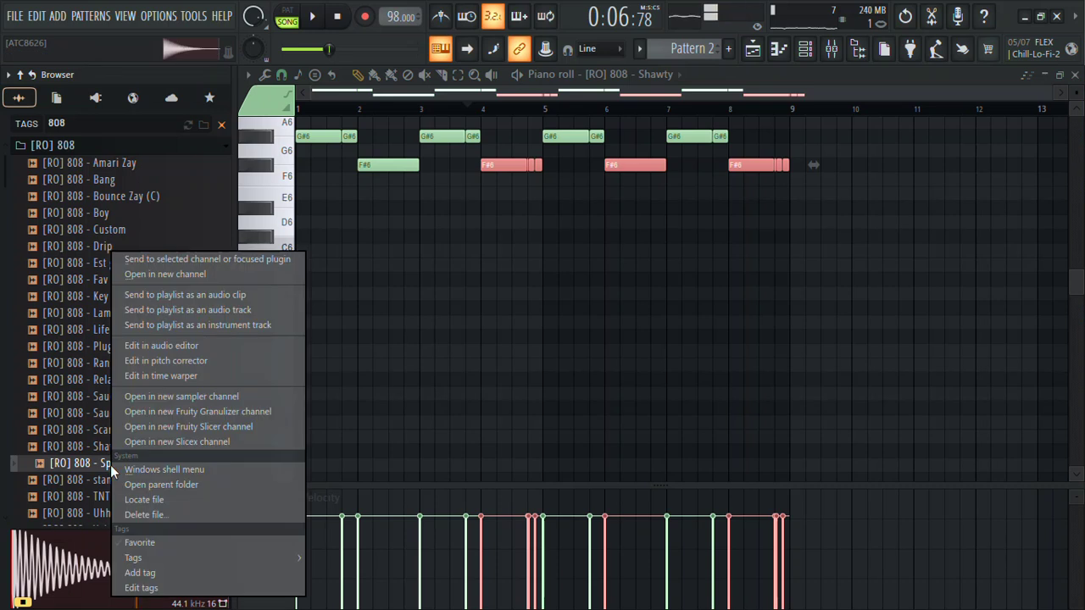
pyautogui.click(139, 260)
pyautogui.press('space')
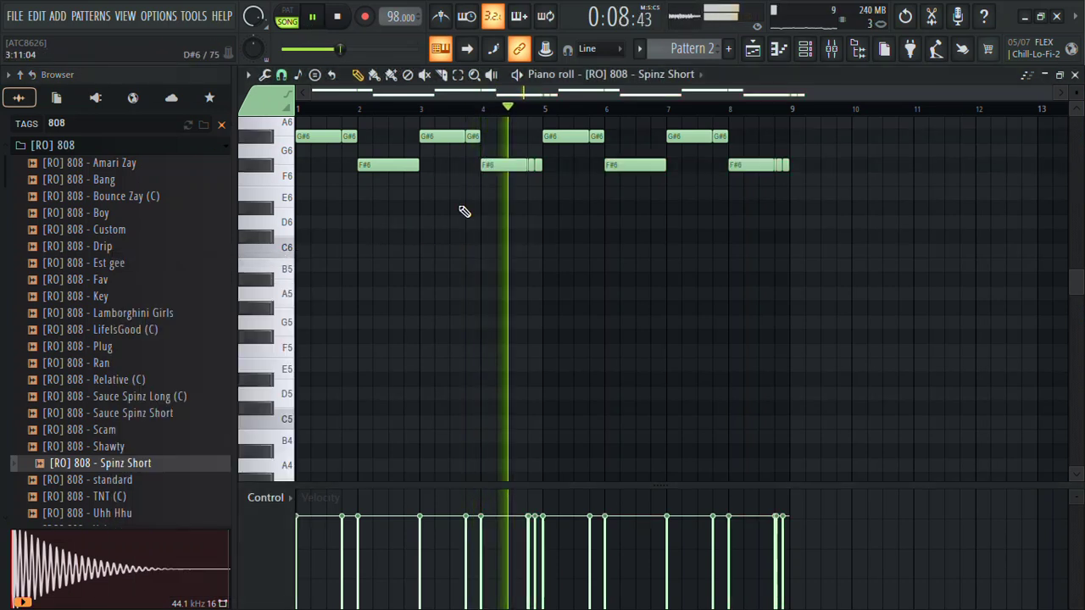
# Transpose all the 808 notes down one octave, replay the song and hide the browser.
pyautogui.hotkey('ctrl', 'Down')
pyautogui.press('space')
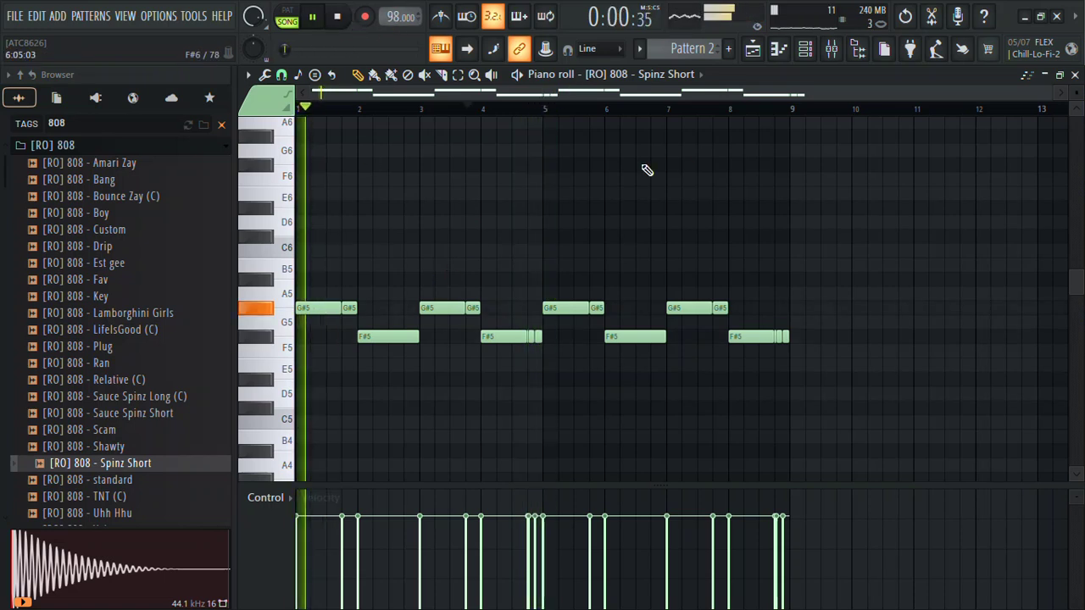
pyautogui.click(858, 51)
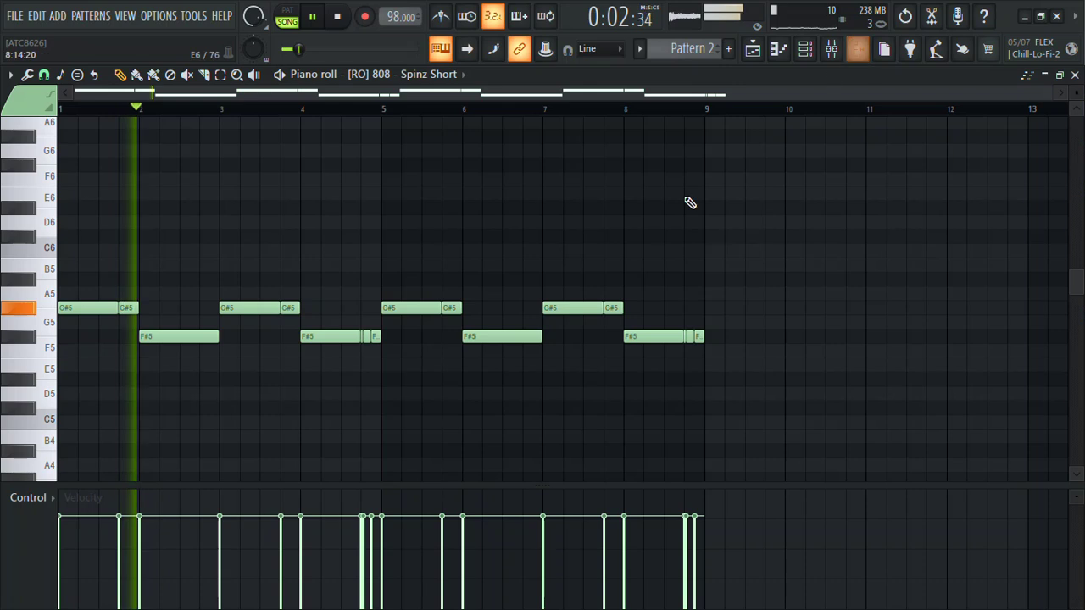
# Add a G#5 note around the middle of bar 5 and transpose it down an octave to G#4.
pyautogui.click(413, 305)
pyautogui.moveTo(412, 303); pyautogui.dragTo(406, 301)
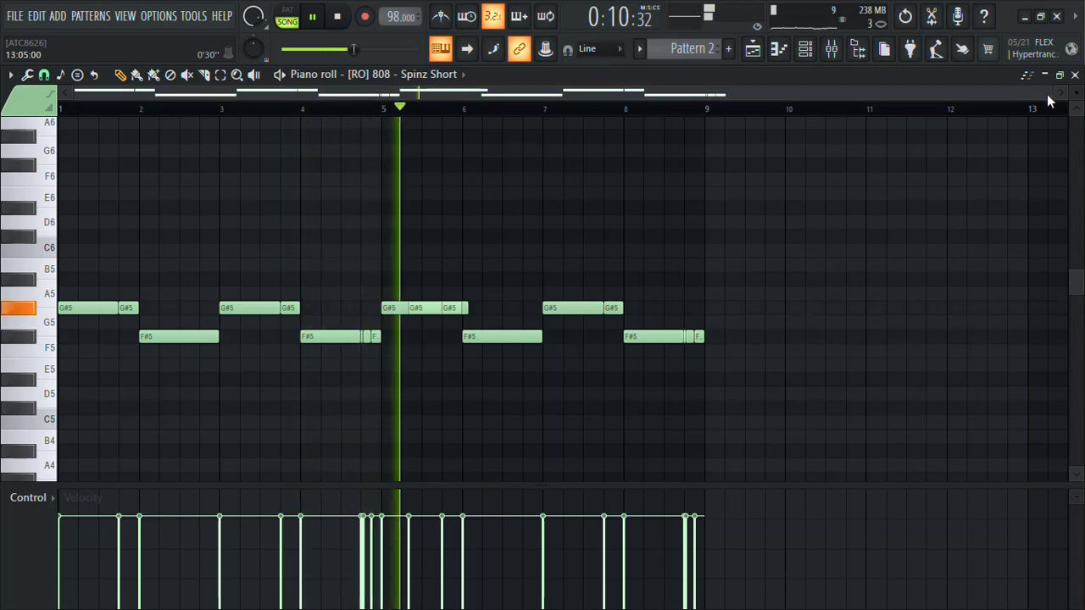
pyautogui.moveTo(1050, 90); pyautogui.dragTo(829, 93)
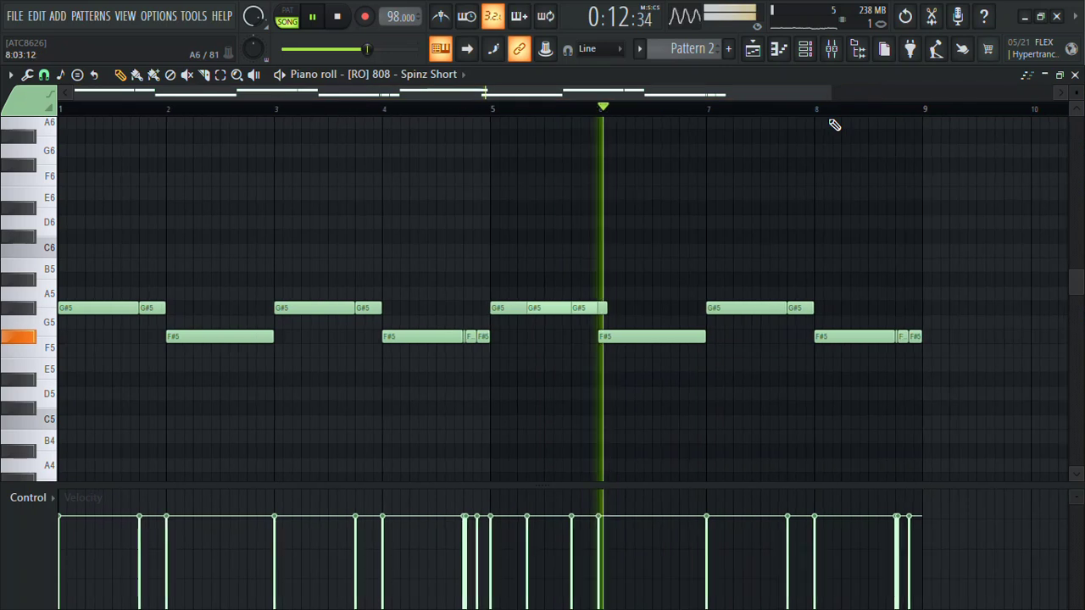
pyautogui.click(503, 109)
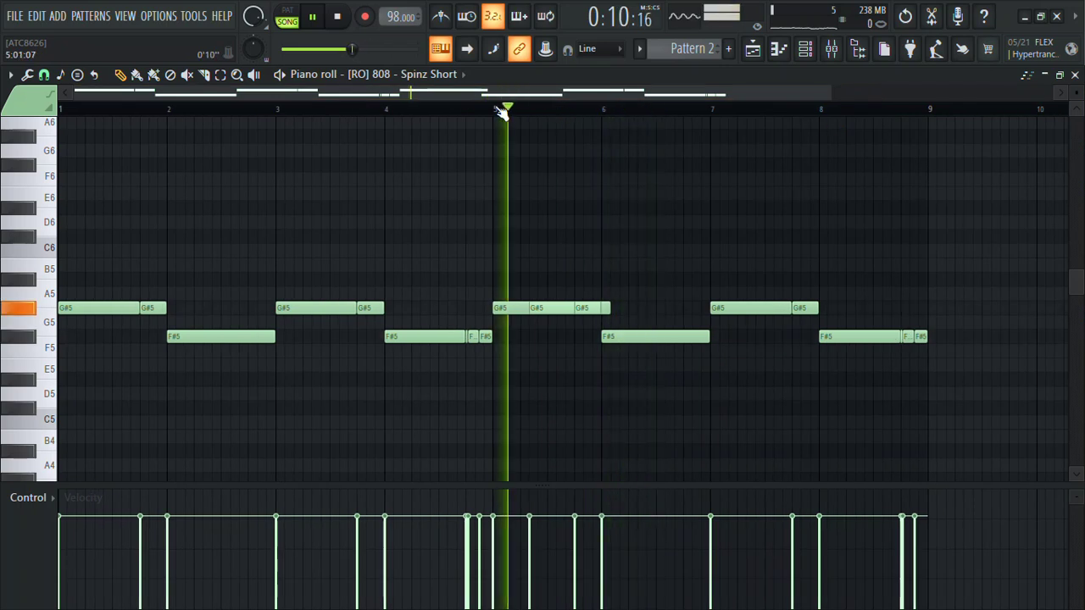
pyautogui.moveTo(548, 308); pyautogui.dragTo(555, 306)
pyautogui.keyDown('ctrl'); pyautogui.click(552, 307); pyautogui.keyUp('ctrl')
pyautogui.hotkey('ctrl', 'Down')
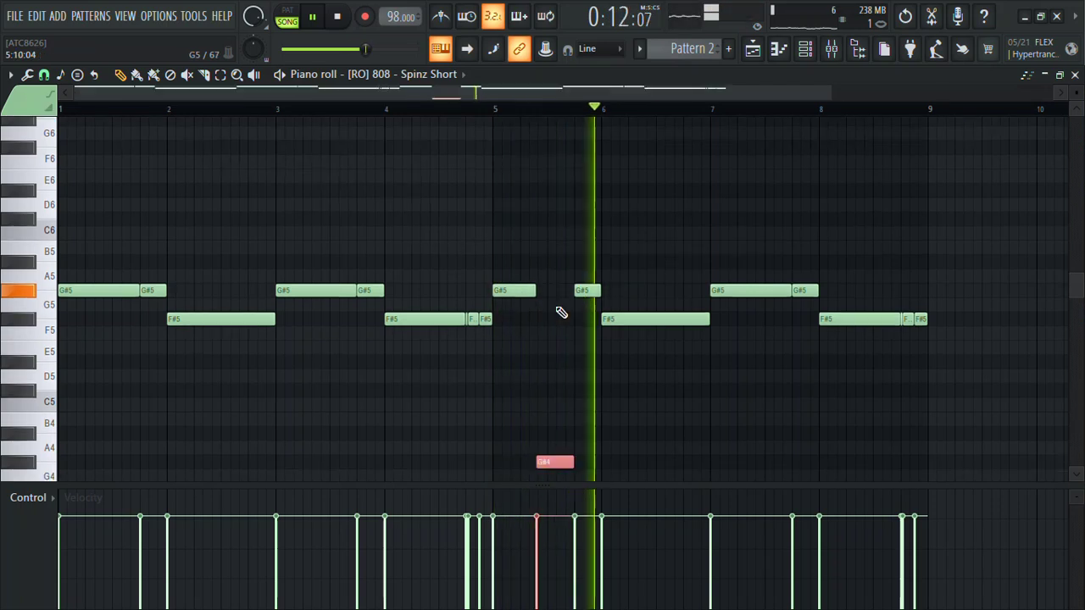
# Place copies of the audio clip and Pattern 1 at bar 5 on playlist Tracks 1 and 2.
pyautogui.click(752, 49)
pyautogui.click(667, 145)
pyautogui.moveTo(767, 182); pyautogui.dragTo(1039, 127)
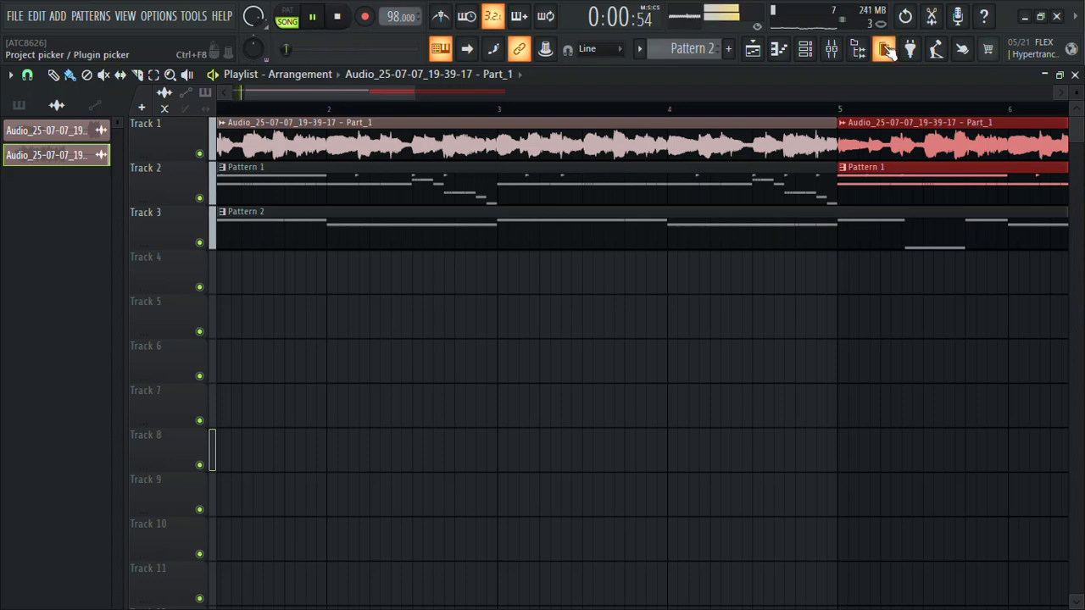
# Show the browser and open the Pattern 2 clip's 808 notes in the piano roll.
pyautogui.click(858, 48)
pyautogui.click(805, 49)
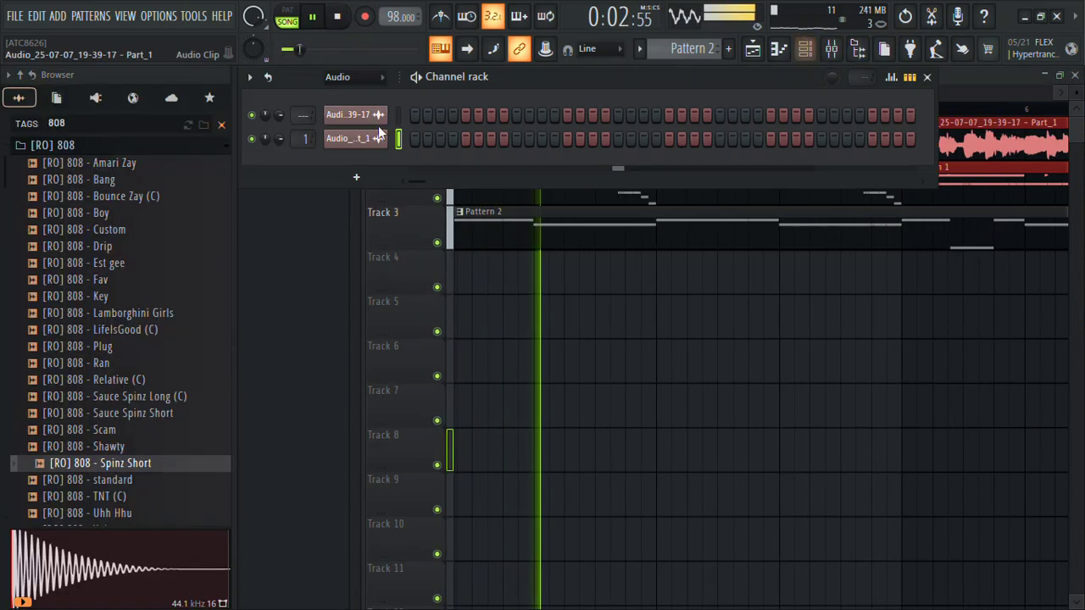
pyautogui.click(346, 86)
pyautogui.doubleClick(536, 232)
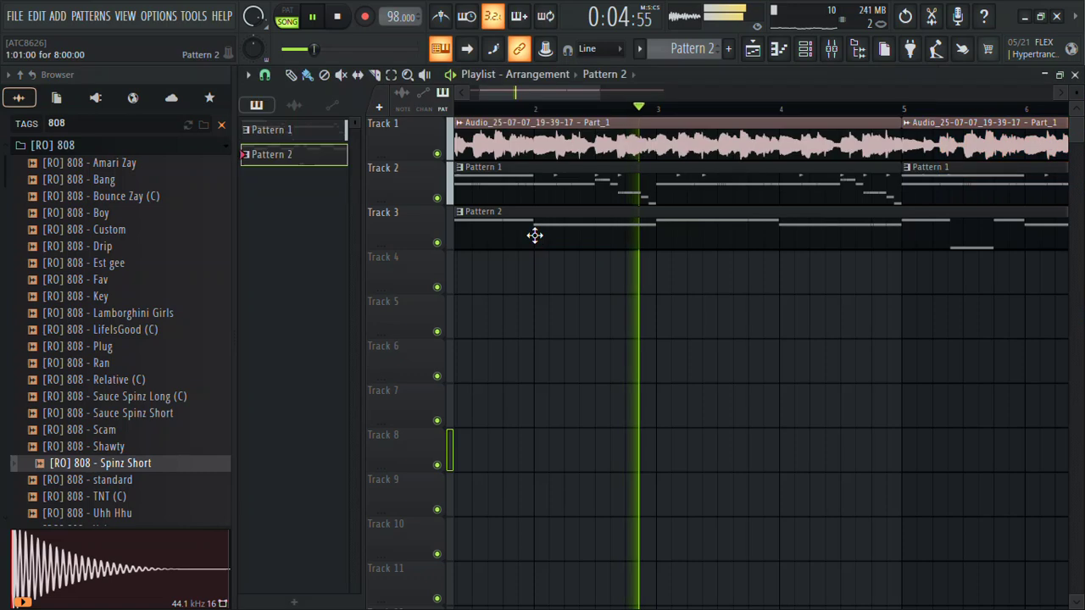
pyautogui.moveTo(555, 97); pyautogui.dragTo(318, 105)
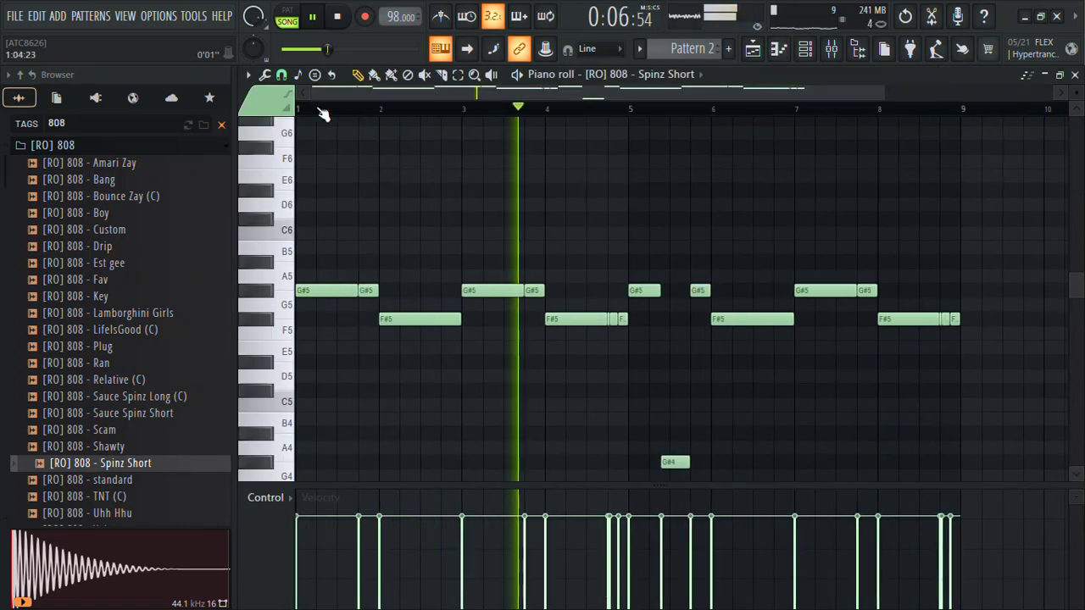
# Hide the browser, nudge the G#4 note in bar 5 slightly earlier and replay from bar 5.
pyautogui.click(858, 48)
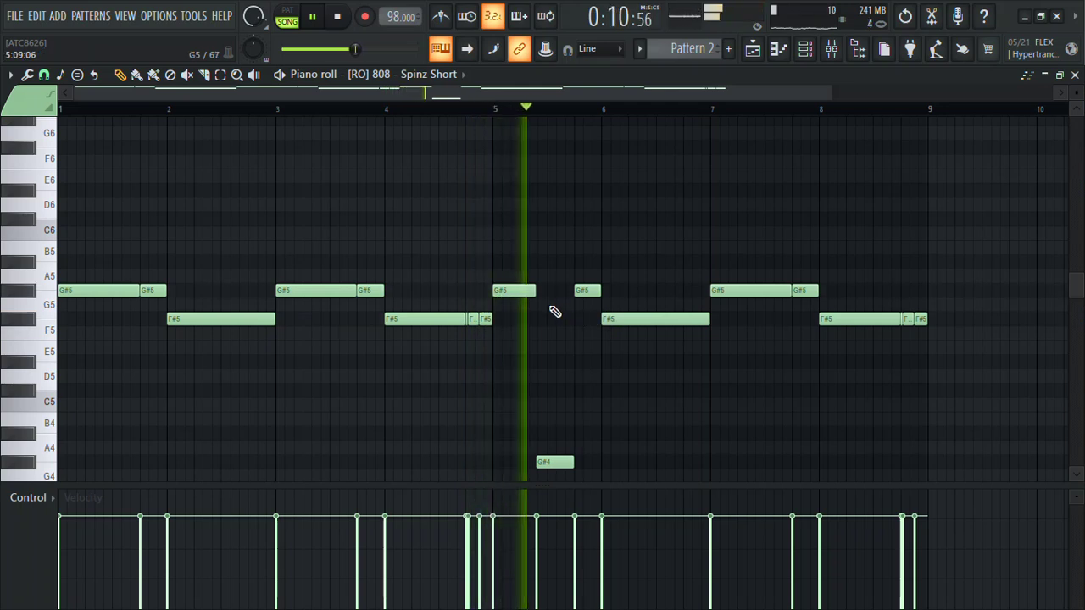
pyautogui.moveTo(556, 462); pyautogui.dragTo(553, 462)
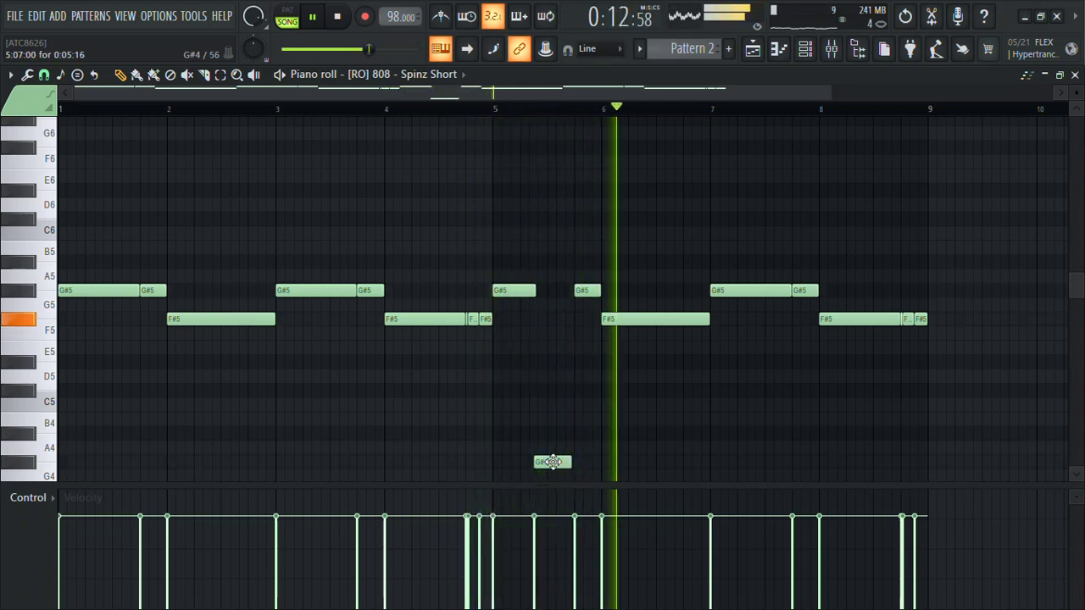
pyautogui.click(496, 109)
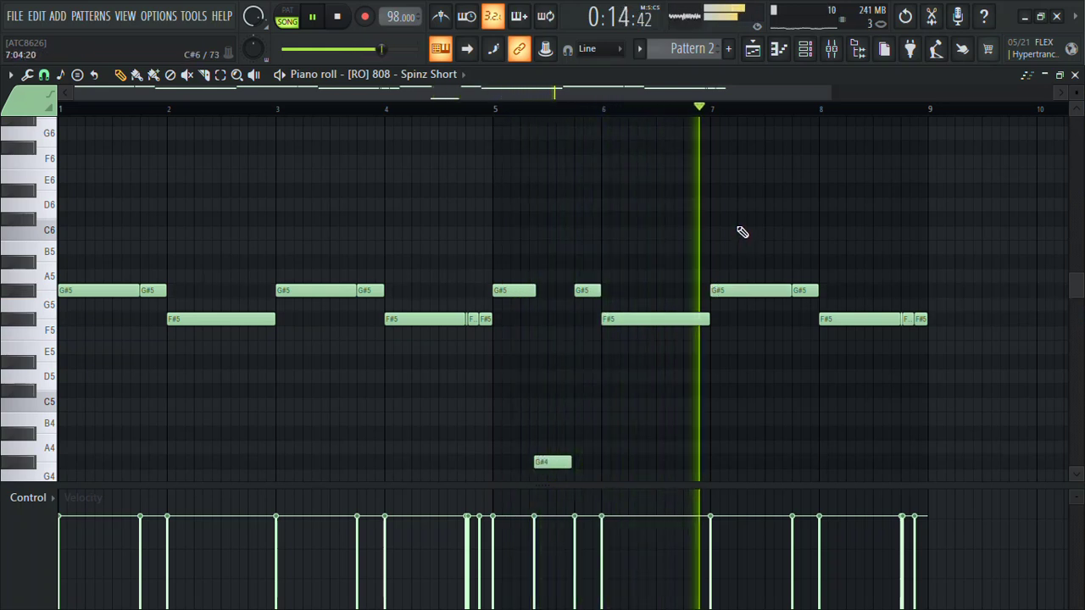
# Add an 808 note a quarter into bar 7 and pitch it to D#6, replaying the song to check it.
pyautogui.moveTo(737, 233); pyautogui.dragTo(758, 214)
pyautogui.press('space')
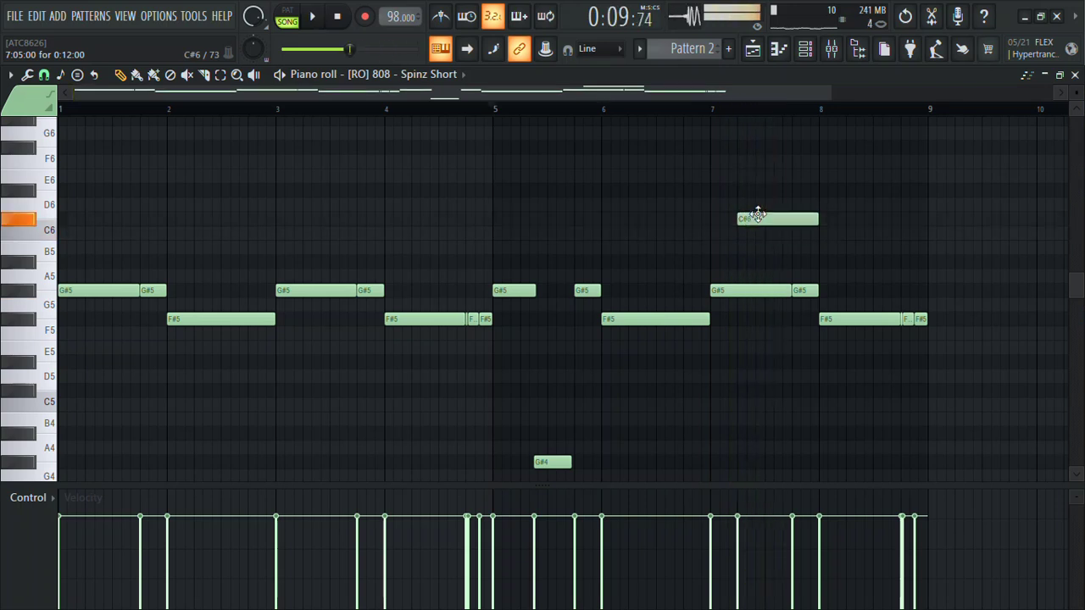
pyautogui.press('space')
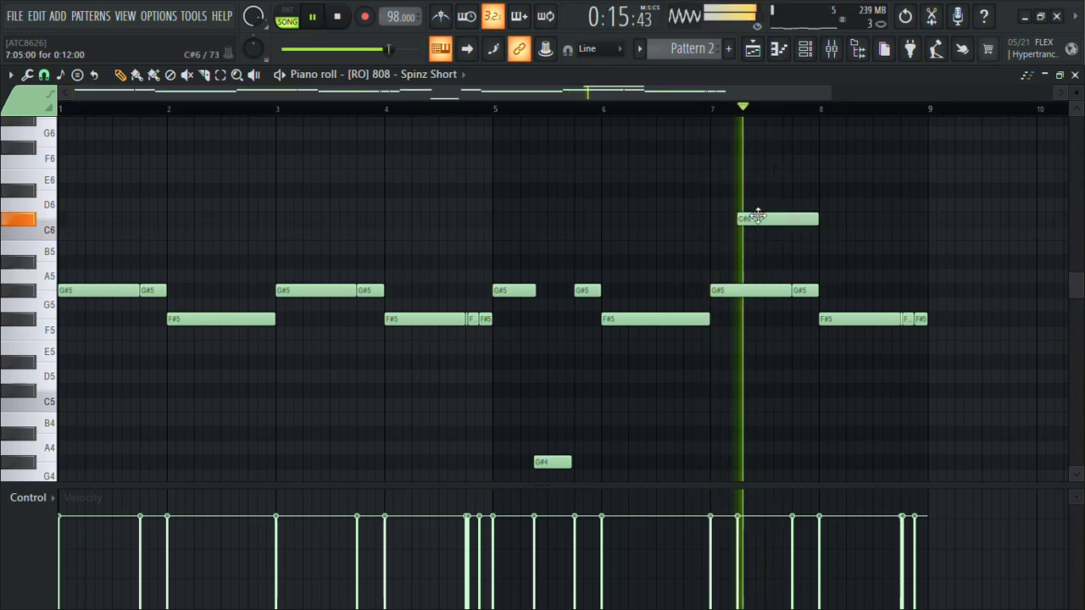
pyautogui.moveTo(758, 213); pyautogui.dragTo(755, 179)
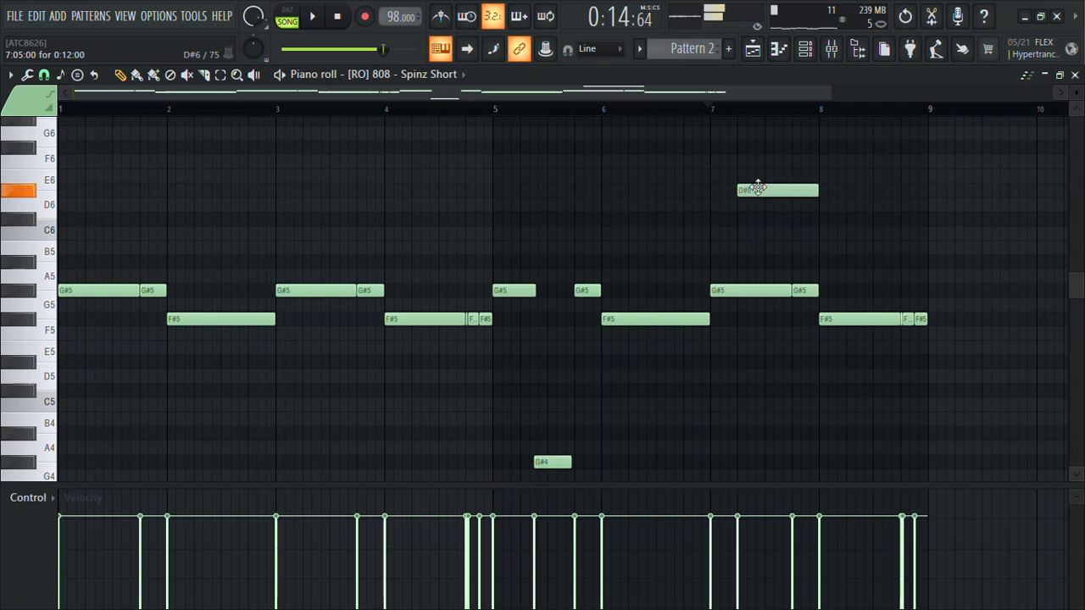
pyautogui.press('space')
pyautogui.press('space')
pyautogui.press('space')
pyautogui.moveTo(753, 178); pyautogui.dragTo(754, 198)
pyautogui.press('space')
# Add a G#5 note shortly after the D#6 in bar 7 and trim the overlapping notes to play back to back.
pyautogui.click(754, 218)
pyautogui.press('space')
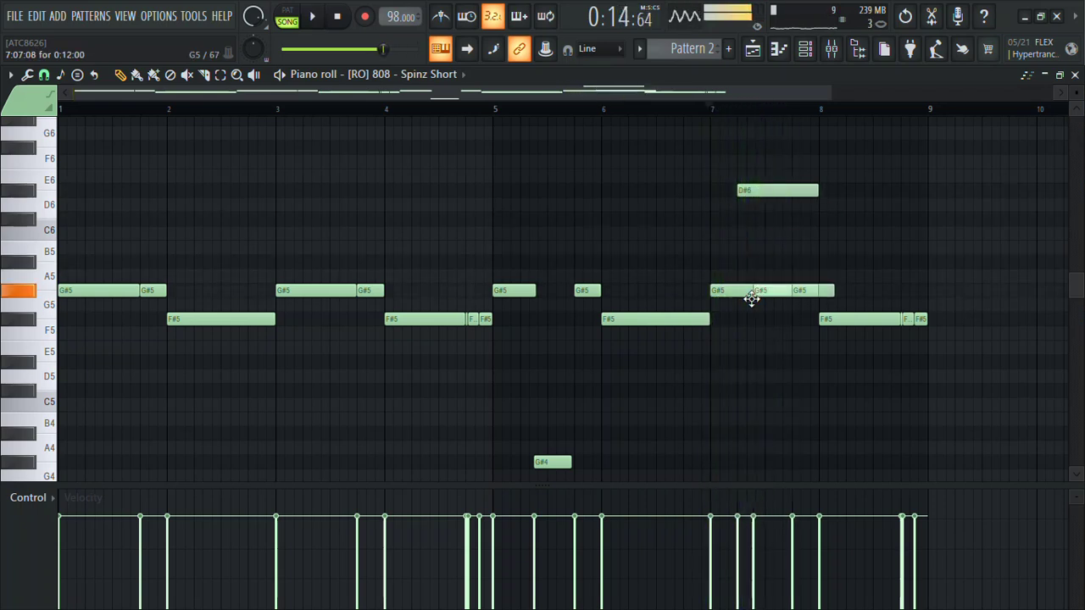
pyautogui.press('space')
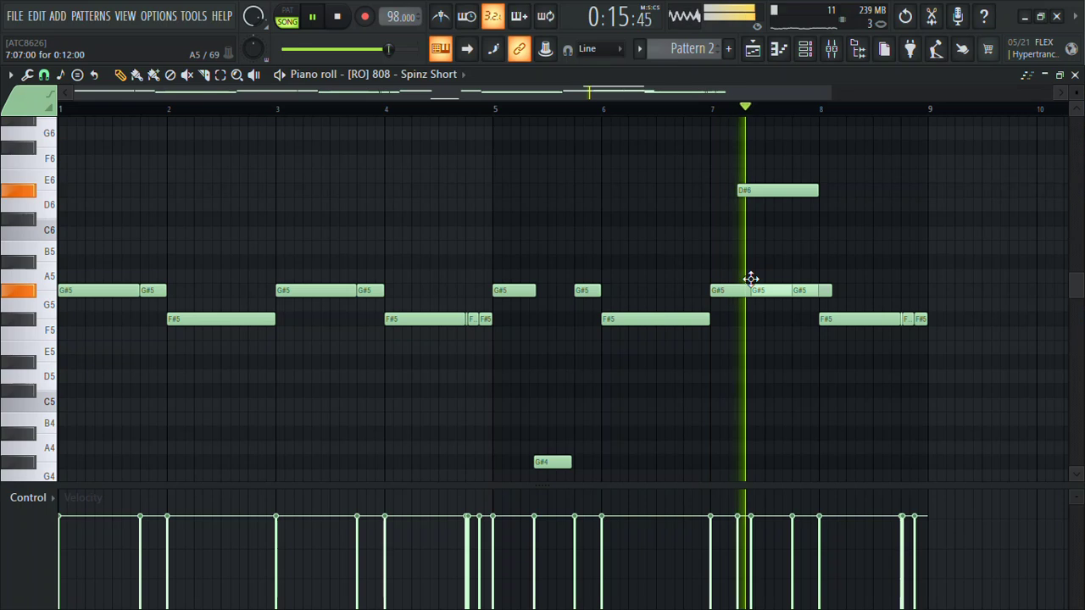
pyautogui.press('space')
pyautogui.press('space')
# Try the short D#6 note in bar 7 an octave lower, replay from bar 7, move it back up and deselect it.
pyautogui.keyDown('ctrl'); pyautogui.click(742, 190); pyautogui.keyUp('ctrl')
pyautogui.hotkey('ctrl', 'Down')
pyautogui.click(710, 112)
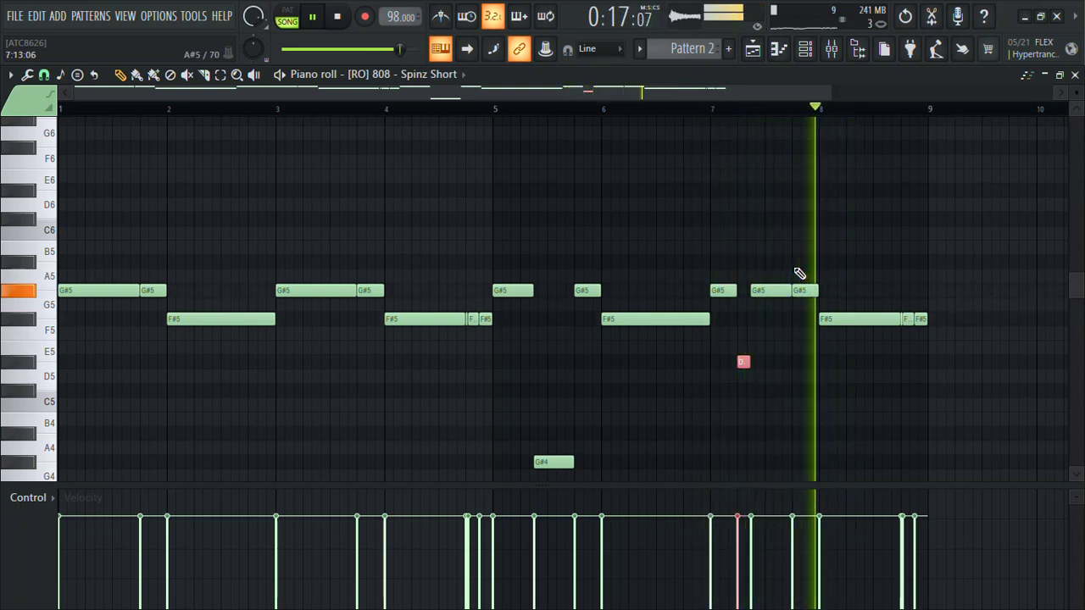
pyautogui.hotkey('ctrl', 'Up')
pyautogui.hotkey('ctrl', 'd')
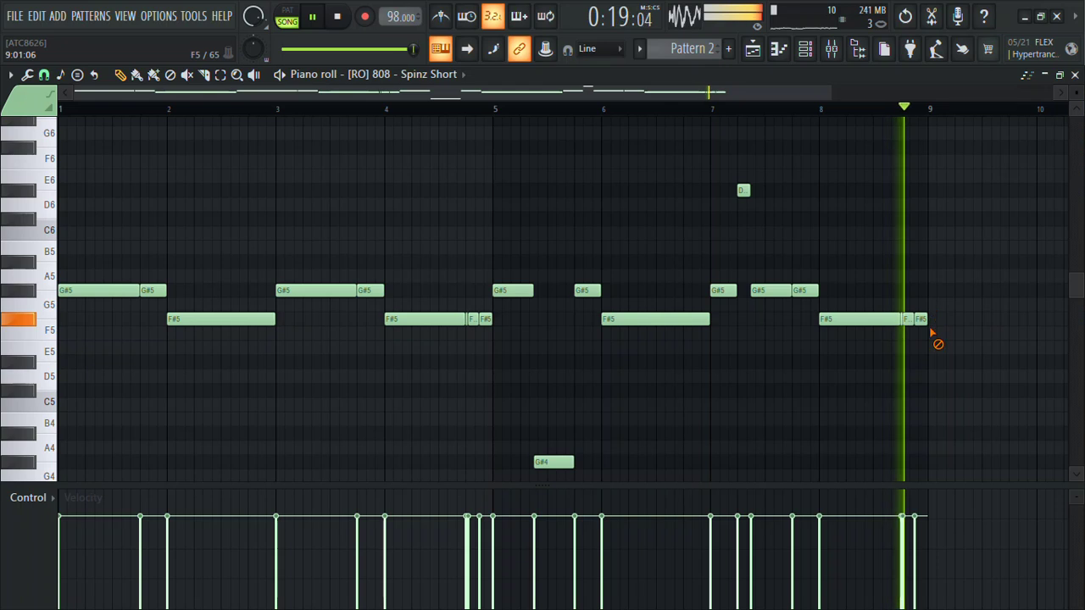
# Delete the last F#5 note in bar 8, extend the previous one to the bar's end and show the browser.
pyautogui.rightClick(924, 321)
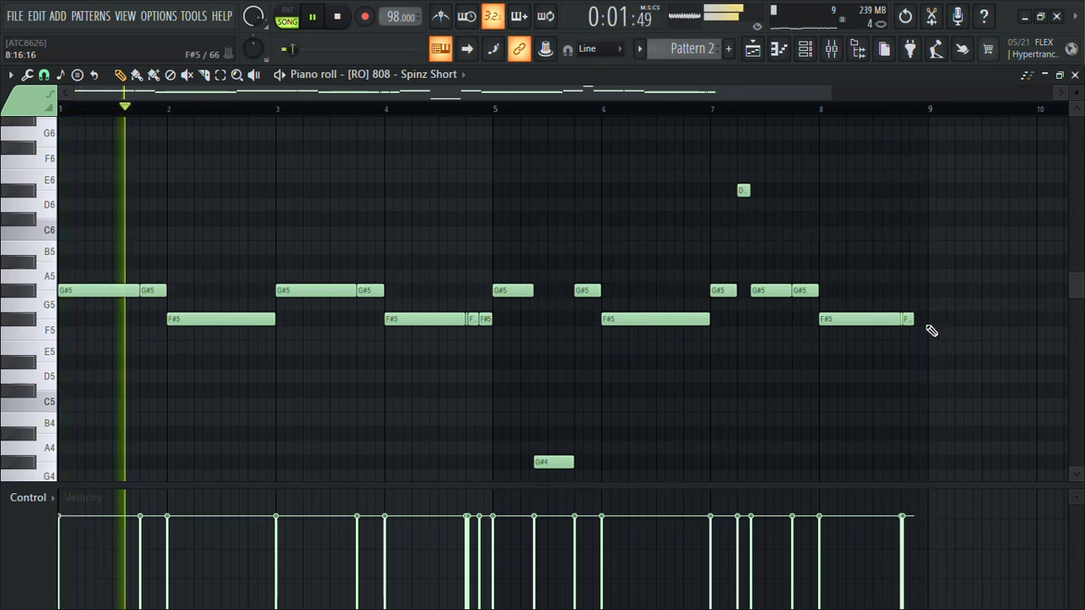
pyautogui.click(858, 48)
# Audition the 808 samples from standard to Wheezy Spinz in the [RO] 808 folder.
pyautogui.click(114, 496)
pyautogui.click(102, 480)
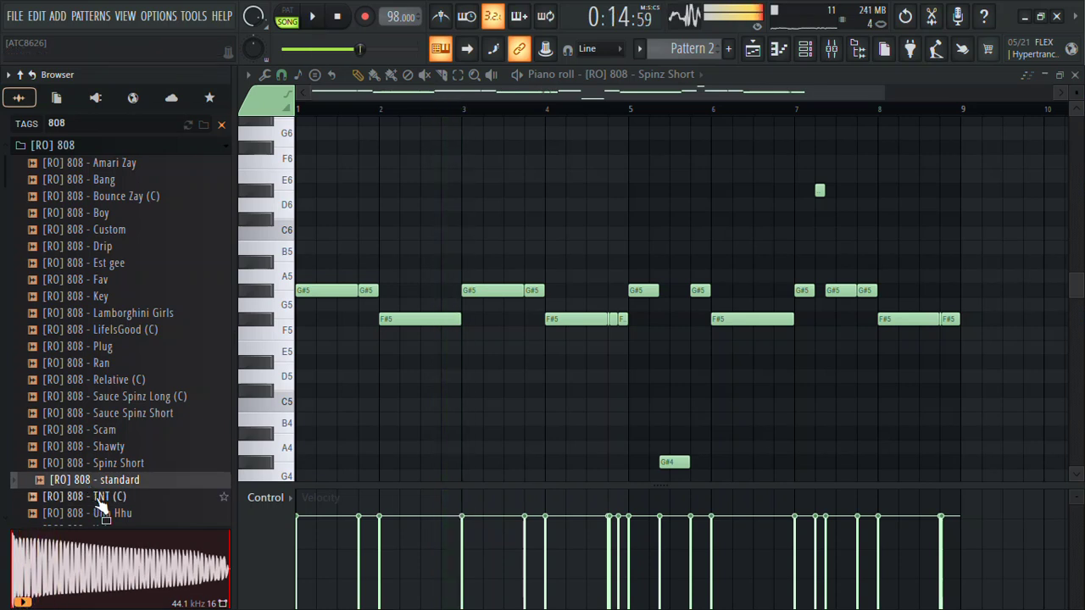
pyautogui.click(102, 513)
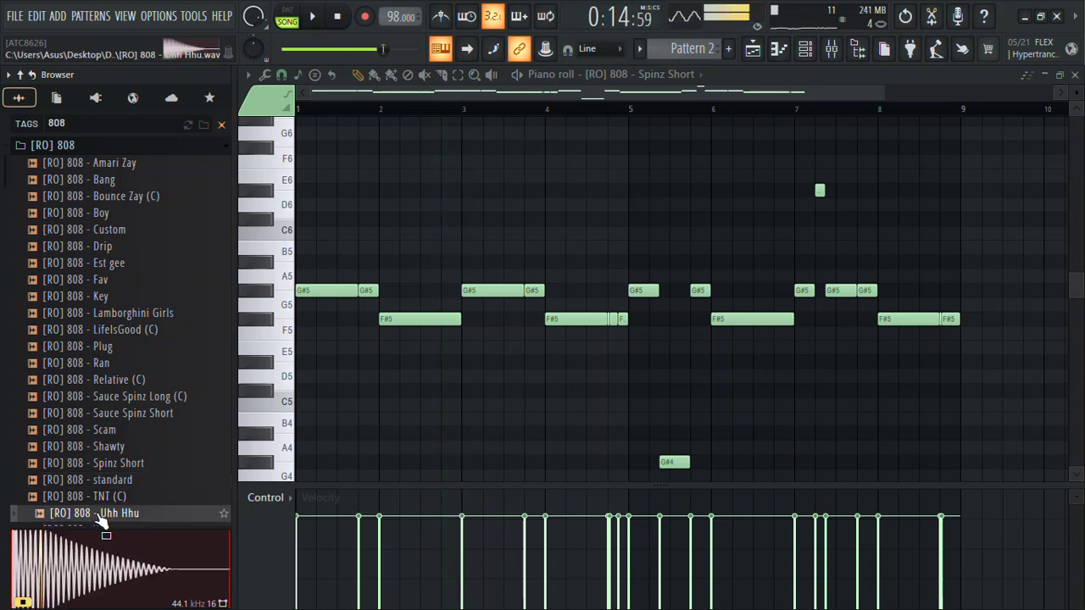
pyautogui.press('Down')
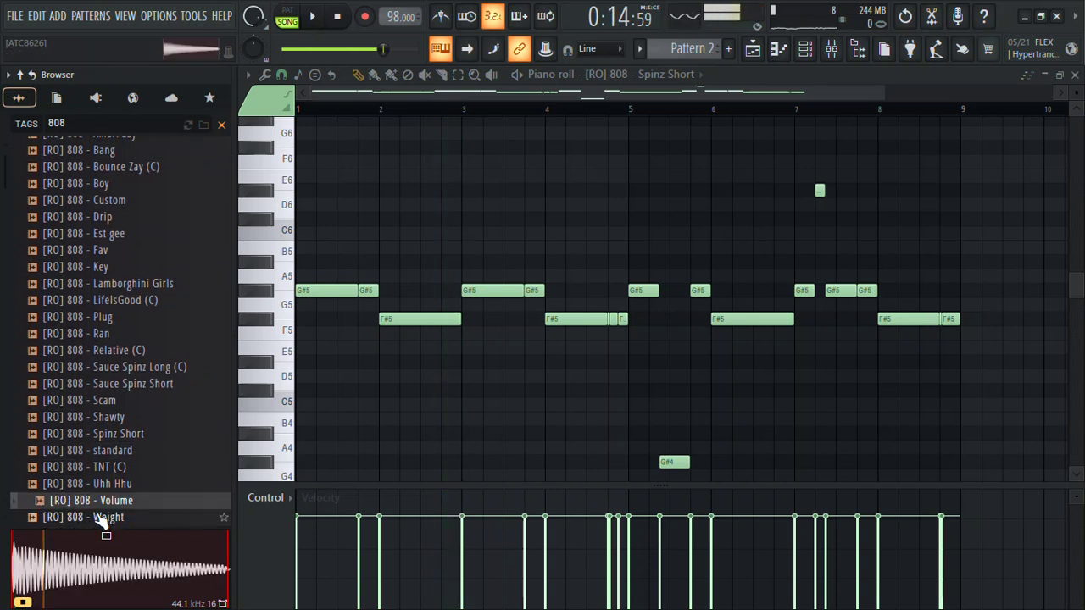
pyautogui.press('Up')
pyautogui.press('Up')
pyautogui.press('Down')
pyautogui.press('Down')
pyautogui.press('Down')
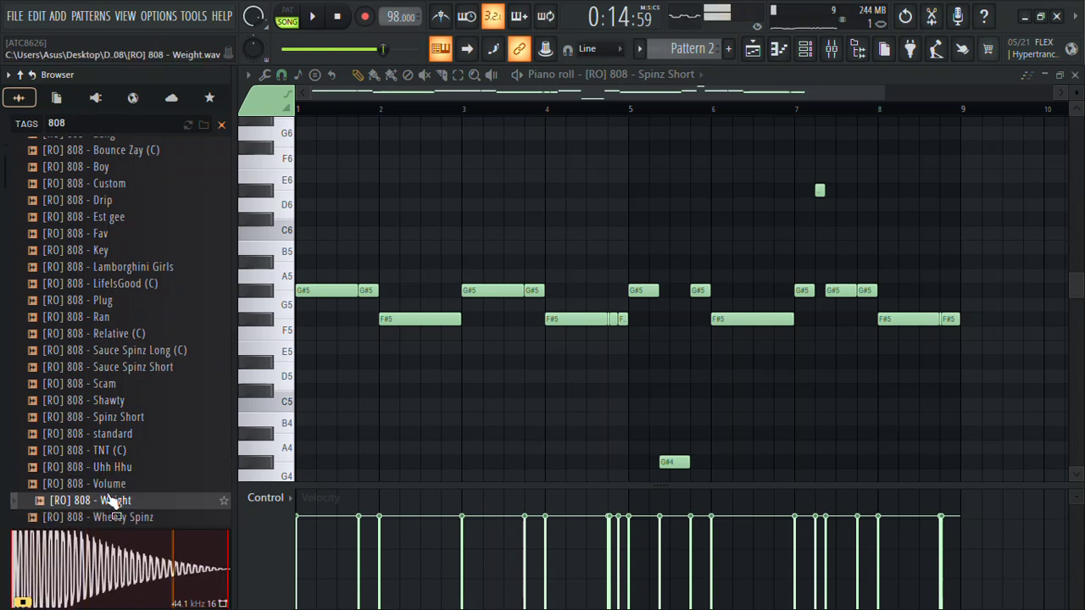
pyautogui.press('Down')
pyautogui.press('Up')
pyautogui.press('Up')
pyautogui.press('Up')
pyautogui.press('Down')
pyautogui.press('Up')
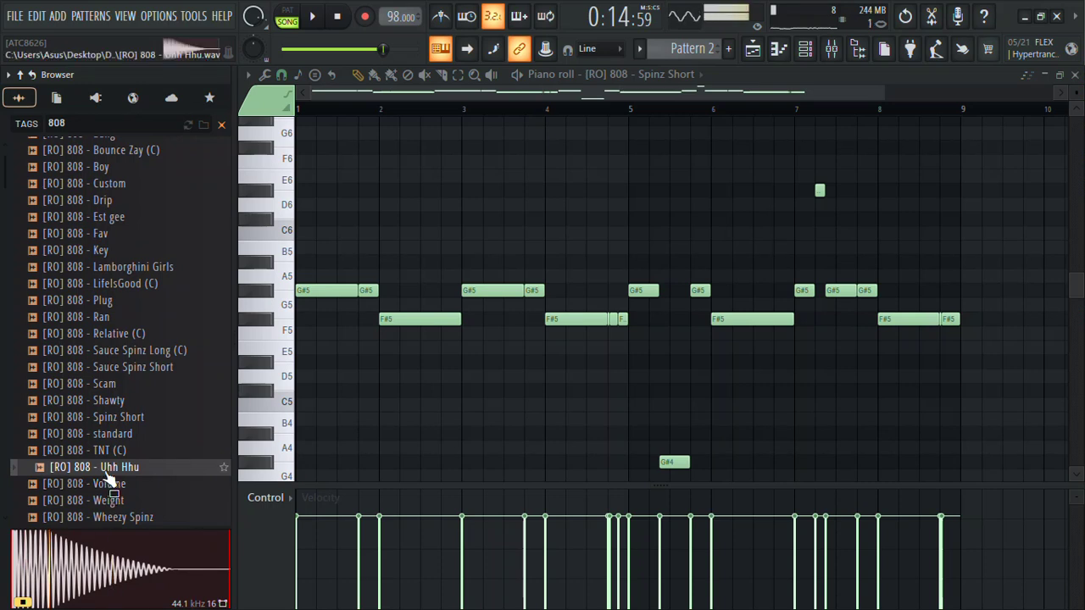
# Try loading the [RO] 808 - Uhh Hhu sample into the selected channel, play the song and undo the load.
pyautogui.rightClick(128, 463)
pyautogui.click(163, 259)
pyautogui.press('space')
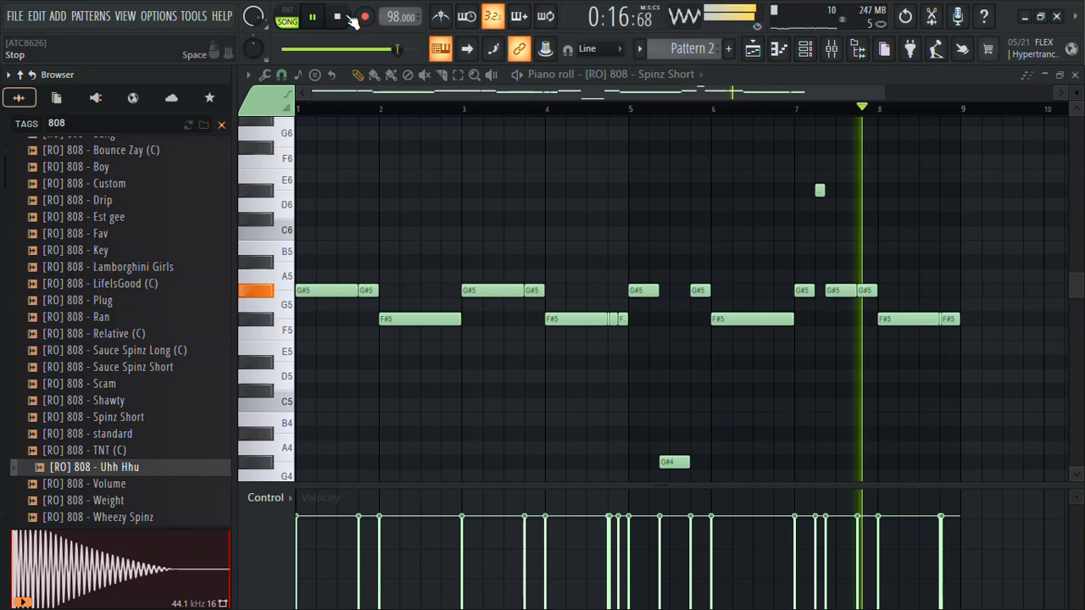
pyautogui.press('space')
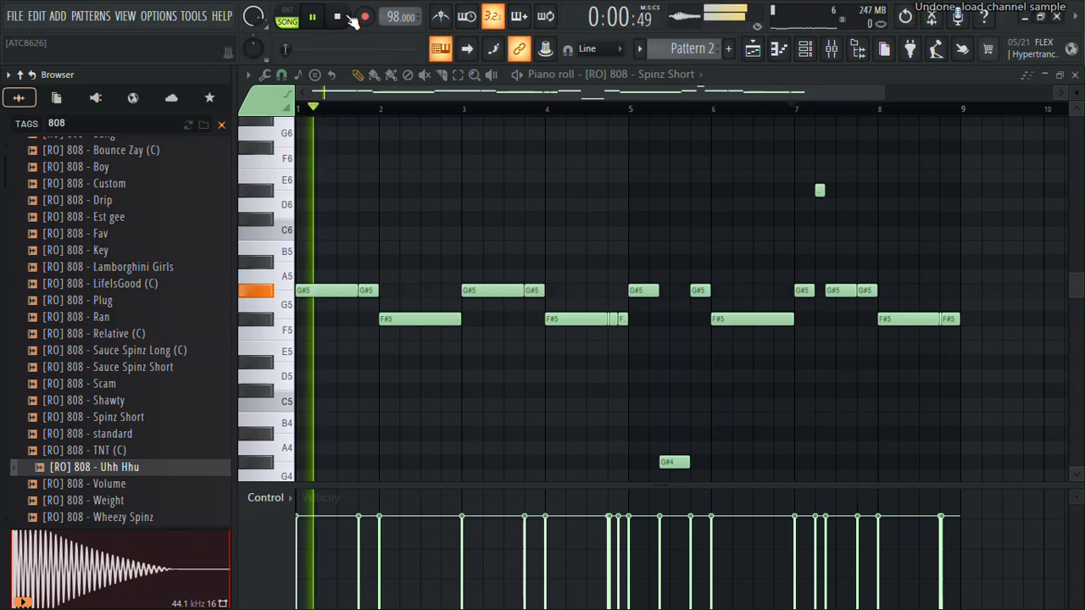
# Show the channel rack and replace the 808 Spinz Short channel's sample with [RO] 808 - Uhh Hhu.
pyautogui.click(804, 49)
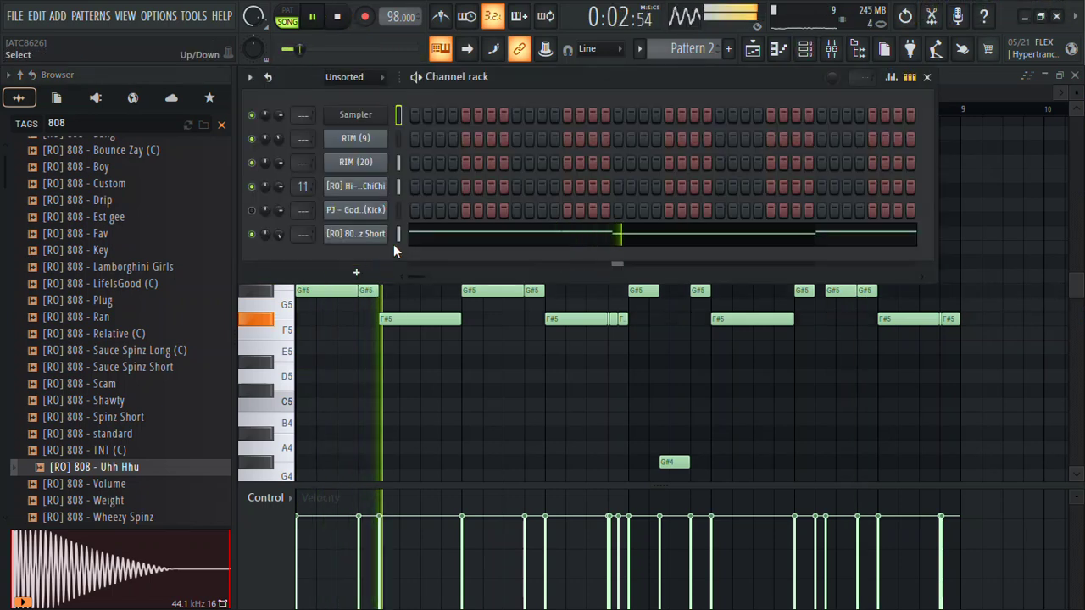
pyautogui.rightClick(186, 467)
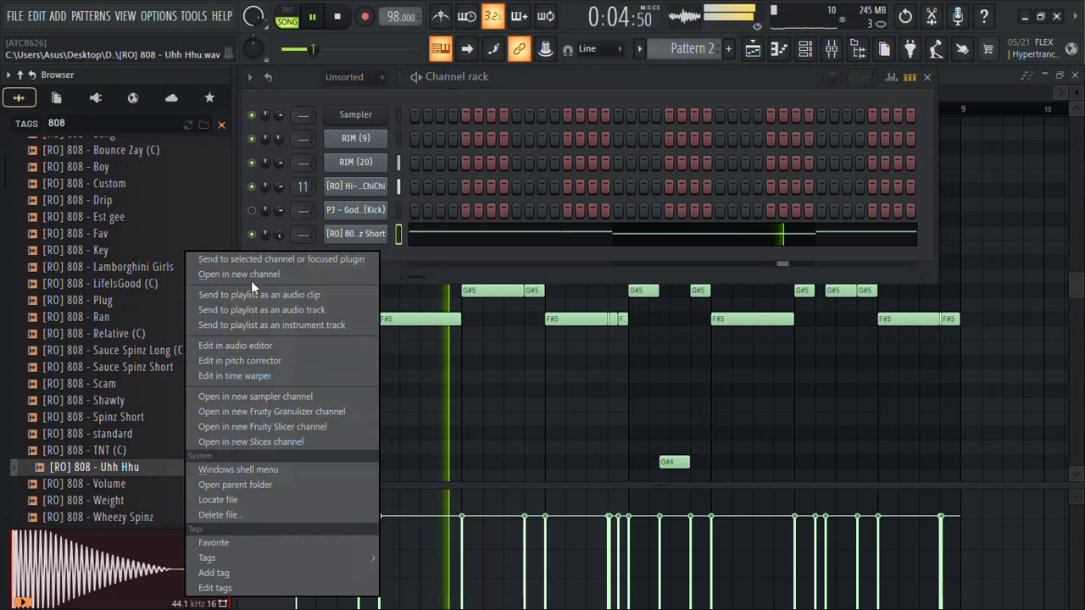
pyautogui.click(254, 259)
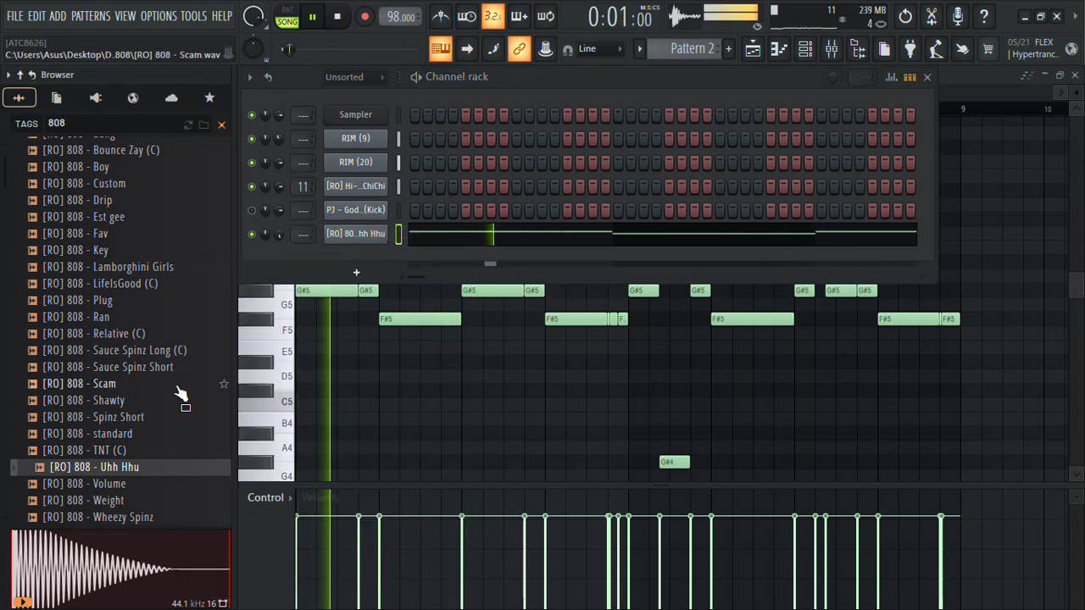
# Expand the first 1.808 folder and audition its 808 samples.
pyautogui.scroll(-5, 110, 339)
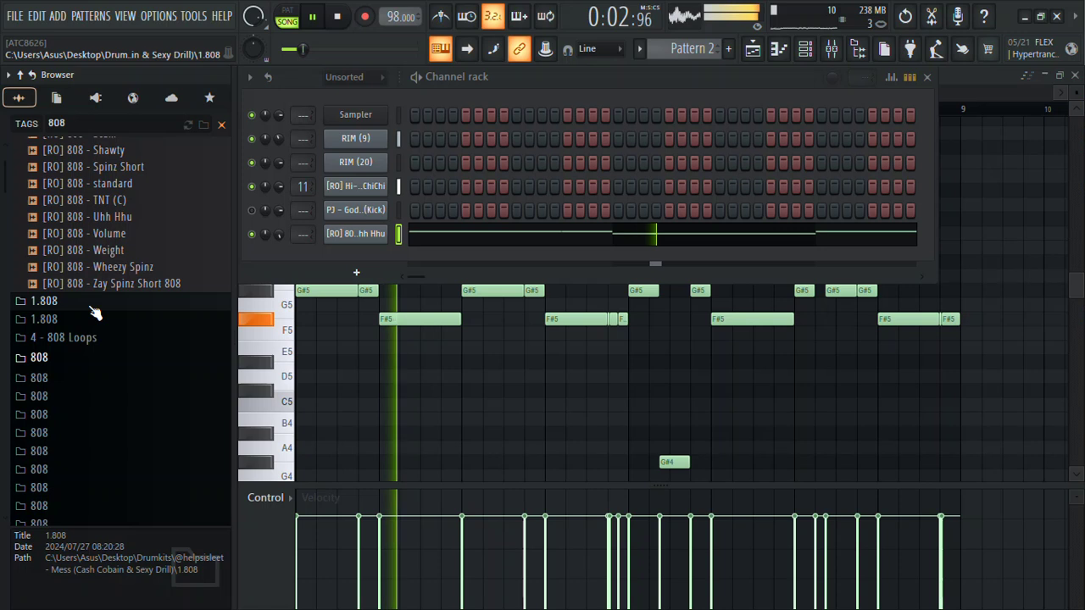
pyautogui.click(95, 313)
pyautogui.click(114, 305)
pyautogui.press('Up')
pyautogui.press('Down')
pyautogui.press('Down')
pyautogui.press('Down')
pyautogui.press('Down')
pyautogui.press('Down')
pyautogui.press('Down')
pyautogui.press('Up')
pyautogui.press('Up')
pyautogui.press('Up')
pyautogui.press('Up')
pyautogui.press('Down')
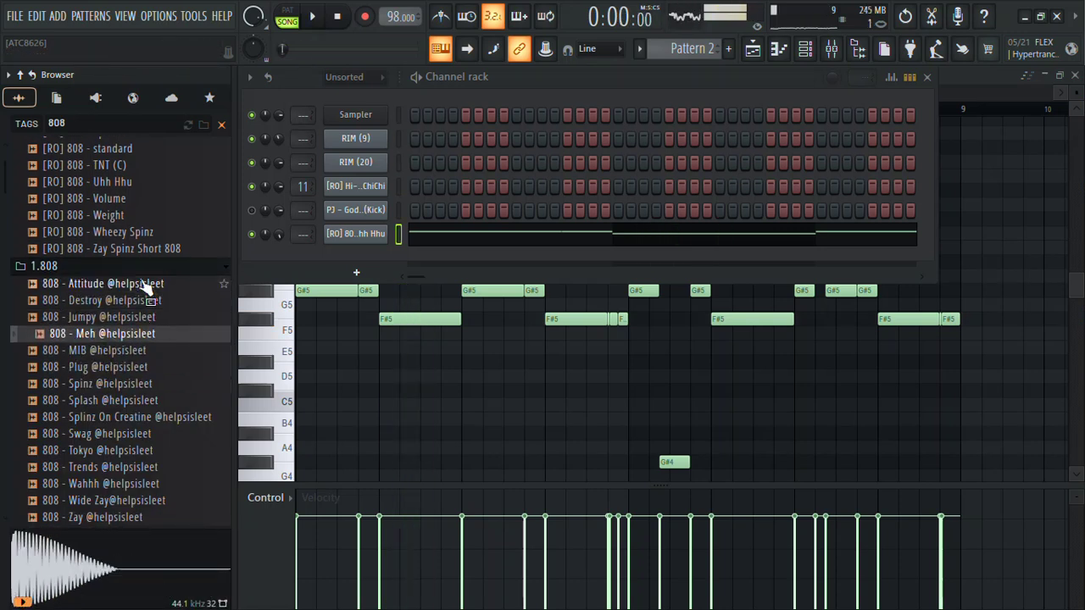
pyautogui.scroll(1, 100, 318)
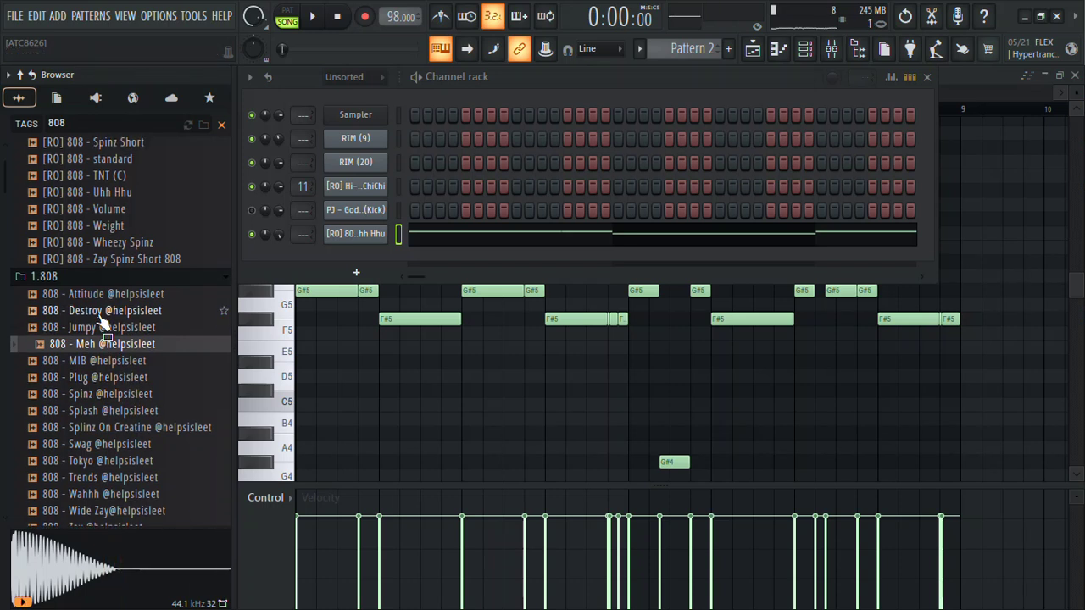
pyautogui.click(98, 323)
# Load the 808 - Meh sample into the 808 channel and replay the song.
pyautogui.rightClick(103, 344)
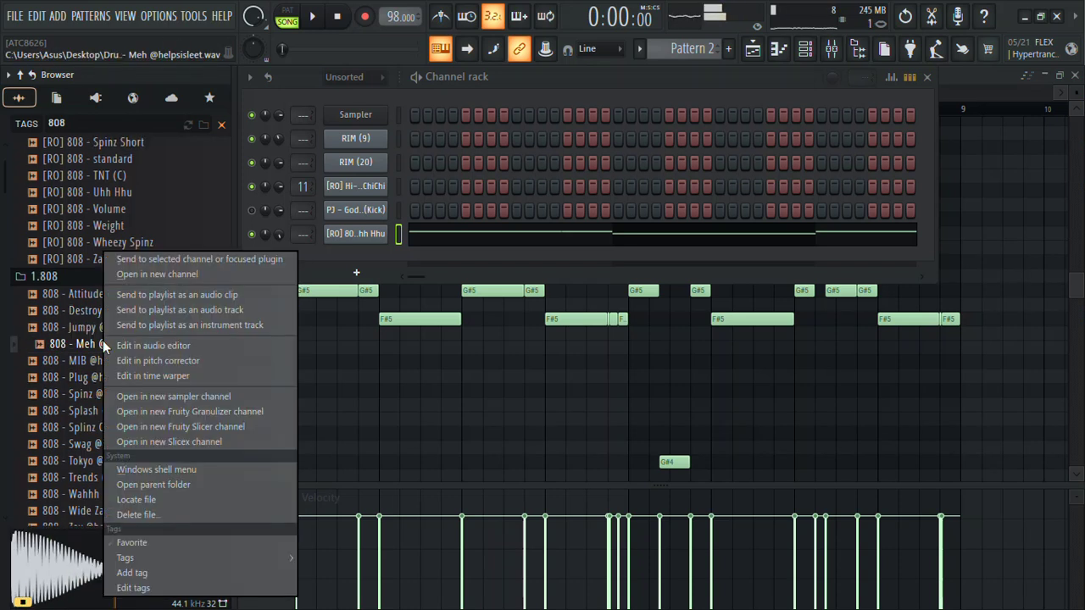
pyautogui.click(141, 264)
pyautogui.press('space')
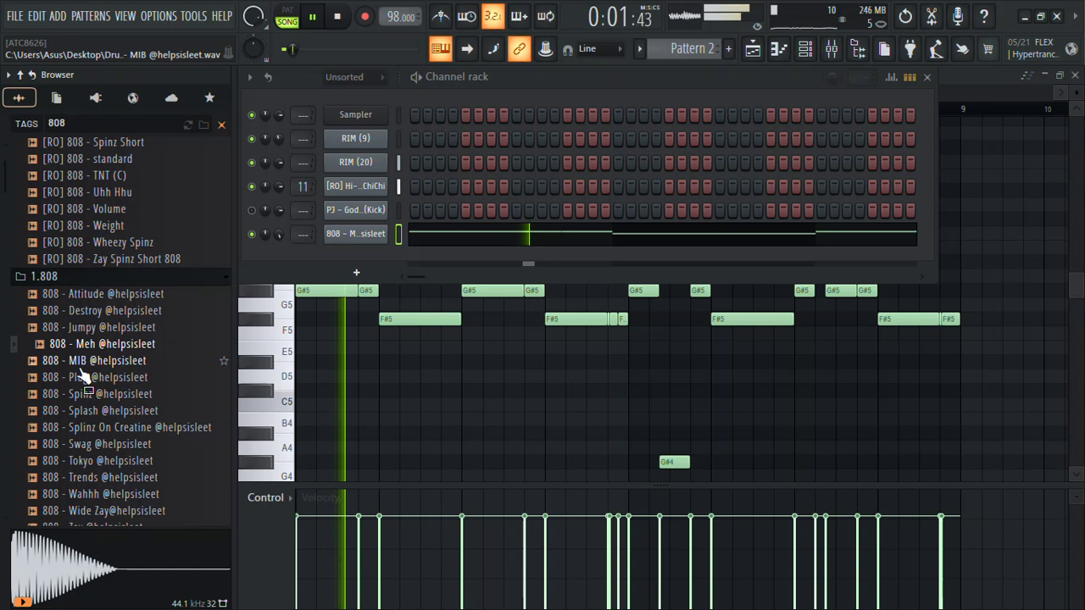
# Load the 808 - Splinz On Creatine sample into the 808 channel and replay the song.
pyautogui.click(85, 429)
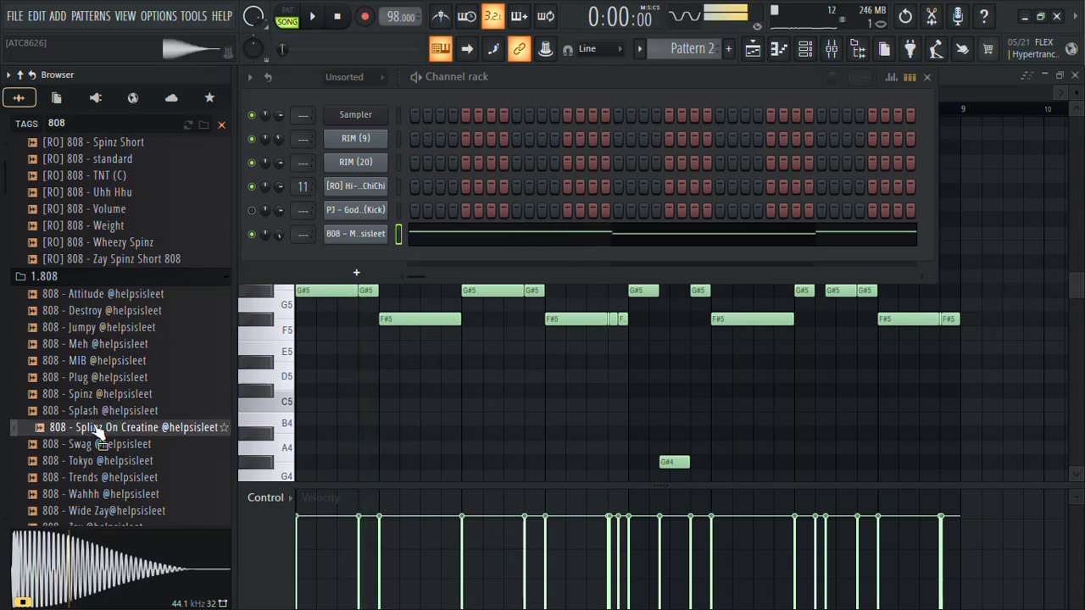
pyautogui.rightClick(96, 429)
pyautogui.click(165, 257)
pyautogui.press('space')
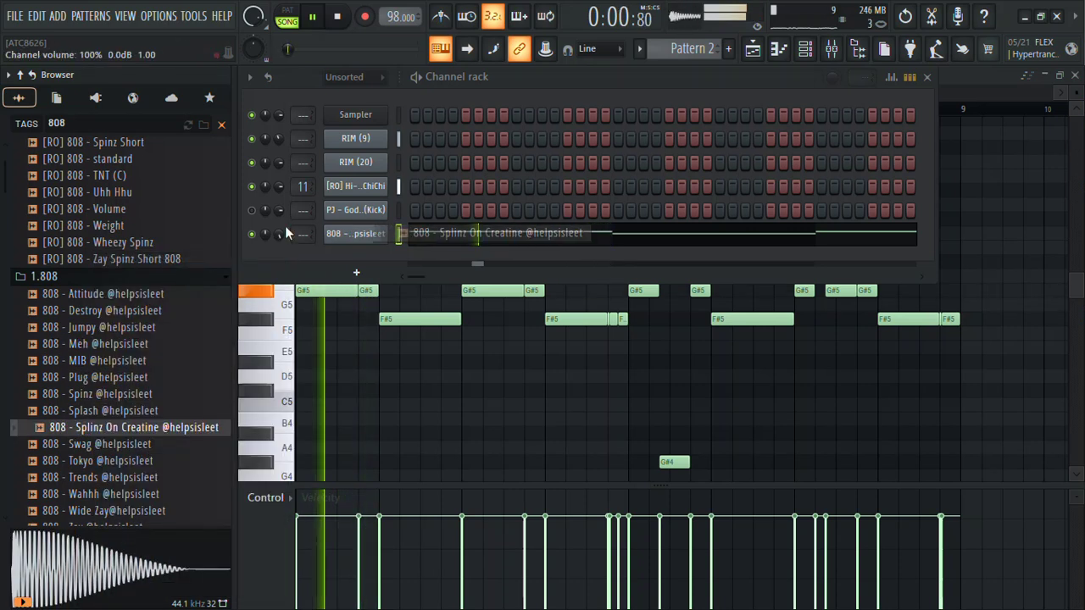
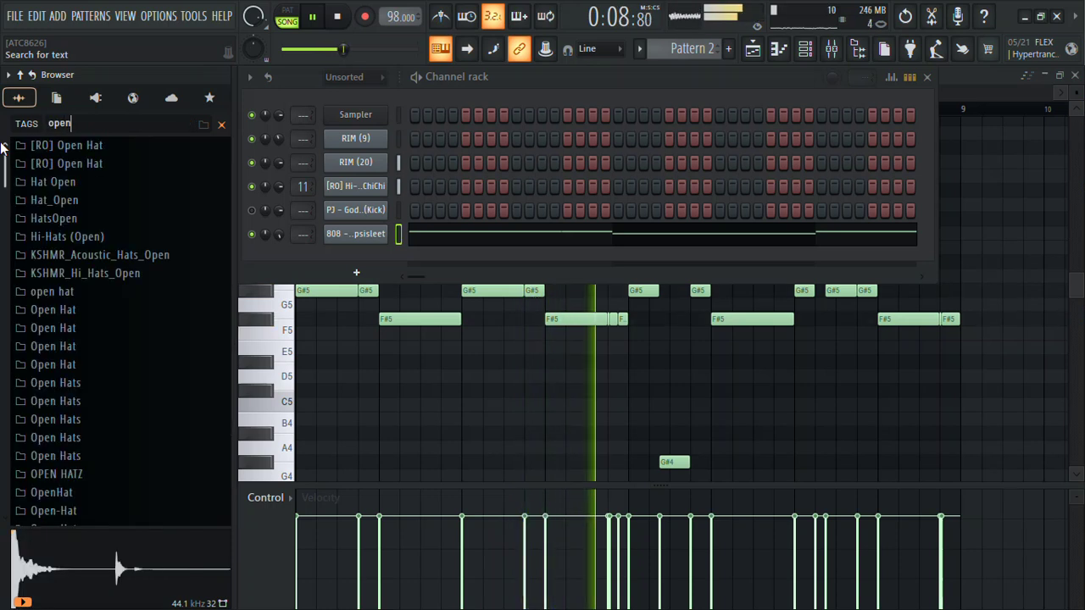
# Open the [Samy Beatz] Op Hat 2 sample from the Hat Open folder in a new channel.
pyautogui.click(87, 183)
pyautogui.click(125, 234)
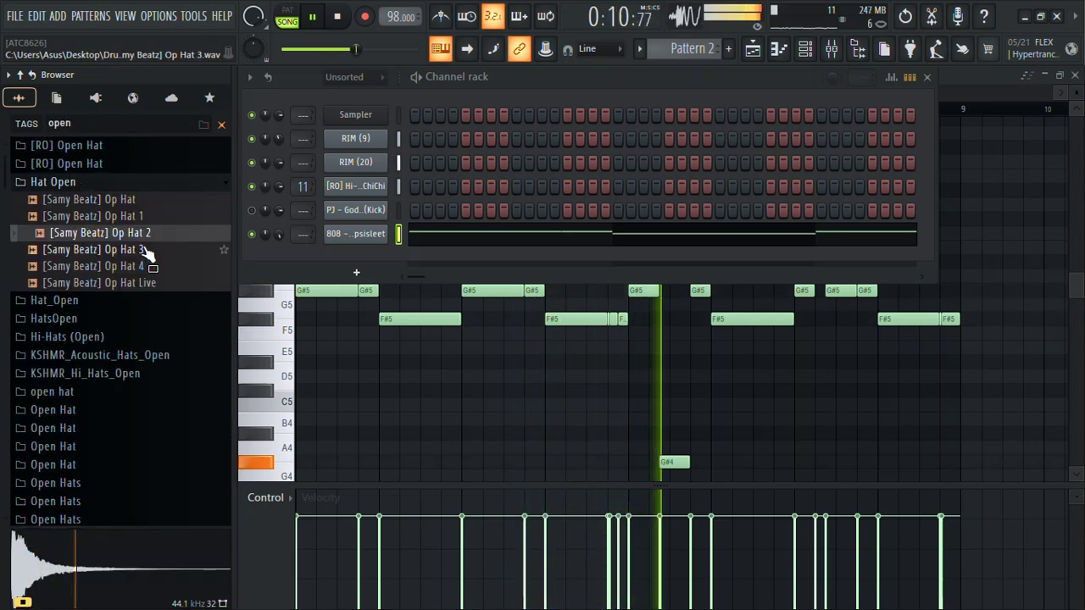
pyautogui.rightClick(131, 238)
pyautogui.click(169, 262)
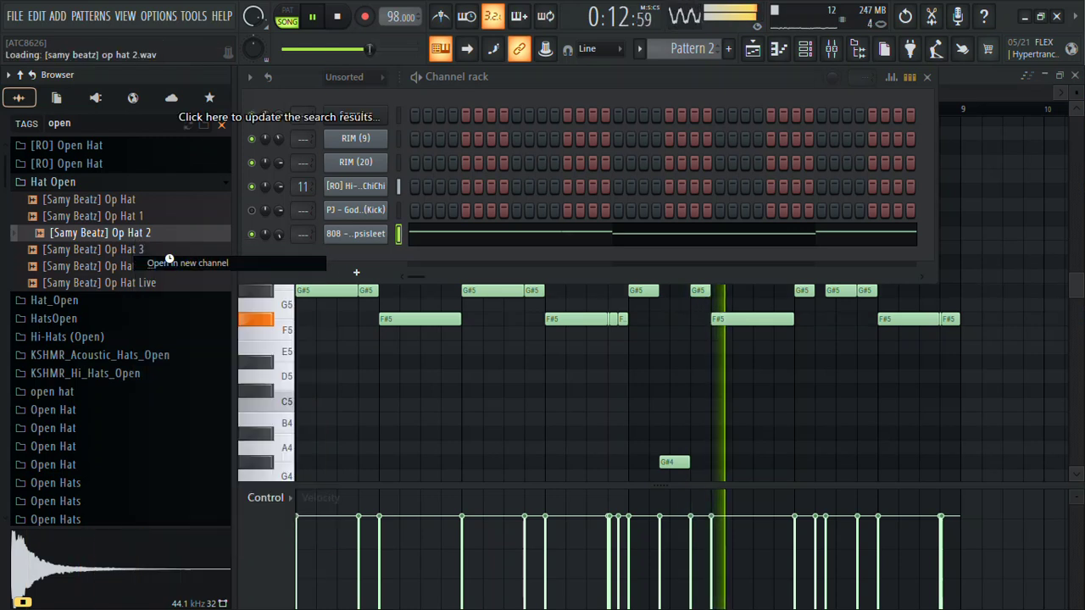
# Place an Op Hat 2 hit on the first step of Pattern 2.
pyautogui.click(488, 125)
pyautogui.click(425, 256)
pyautogui.click(419, 260)
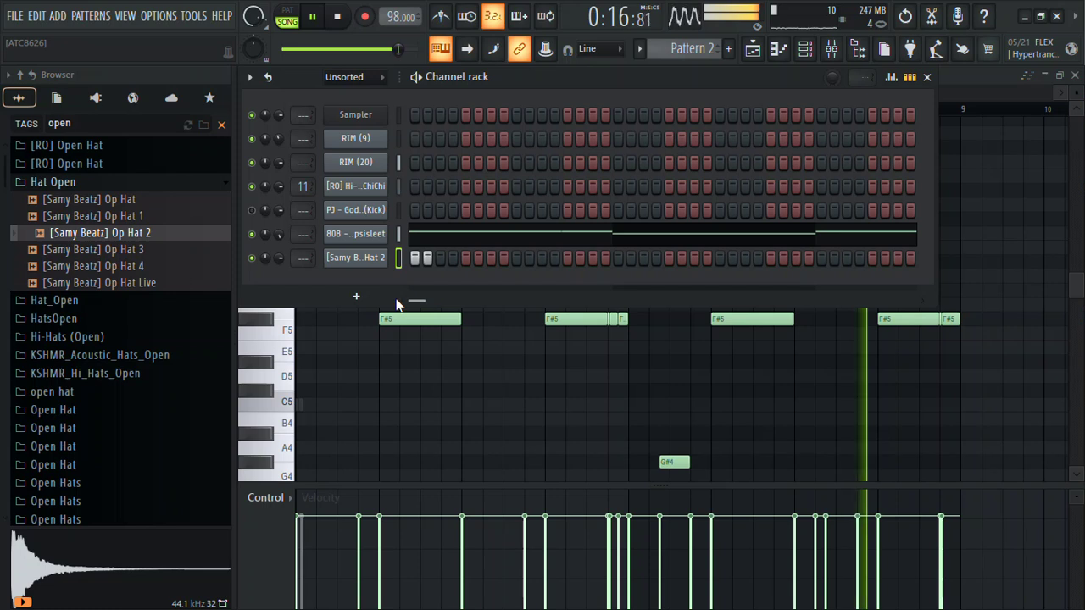
# Audition Op Hat 3 and Op Hat 4, try loading Op Hat 4 into the selected channel and undo the load.
pyautogui.click(150, 250)
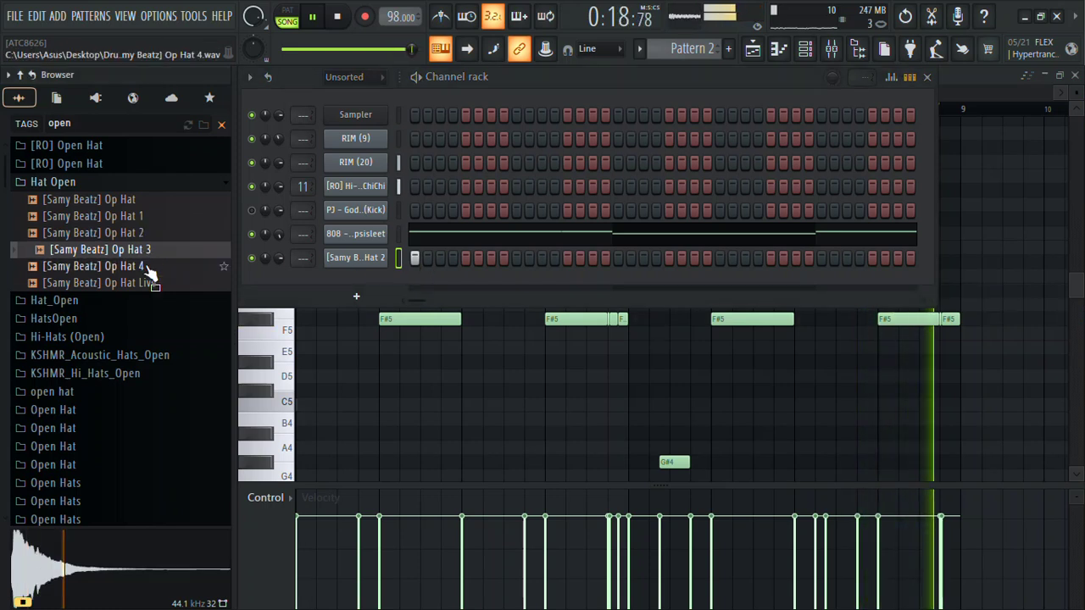
pyautogui.click(150, 267)
pyautogui.rightClick(146, 270)
pyautogui.click(163, 266)
pyautogui.hotkey('ctrl', 'z')
# Open the [Samy Beatz] Op Hat 4 sample in a new channel.
pyautogui.rightClick(146, 269)
pyautogui.click(187, 272)
pyautogui.click(508, 145)
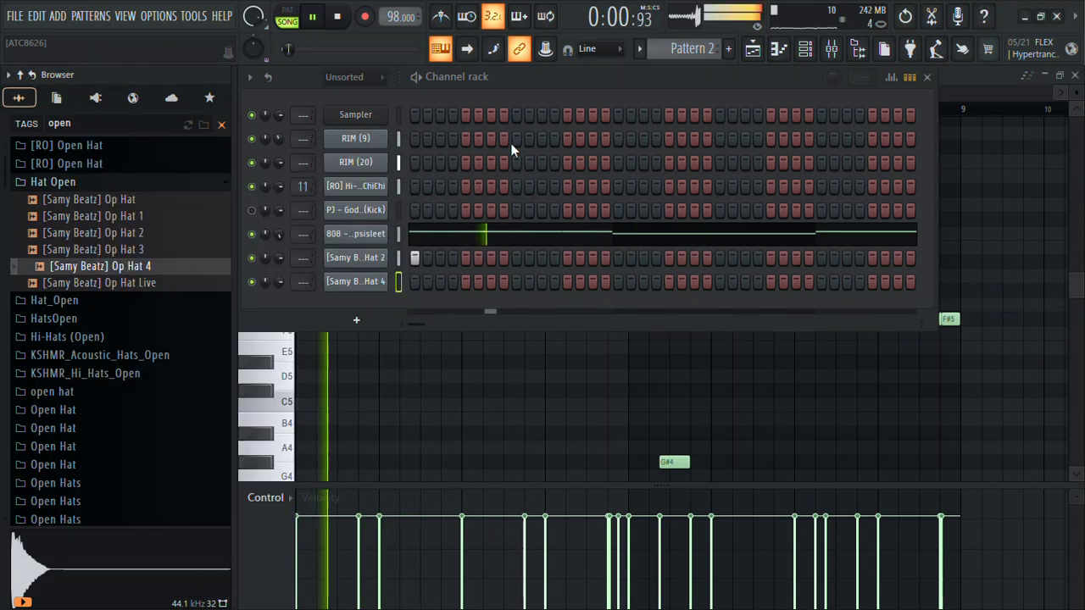
# Place an Op Hat 4 hit on step 15 and open that channel in the piano roll.
pyautogui.click(593, 281)
pyautogui.click(605, 281)
pyautogui.rightClick(381, 289)
pyautogui.click(386, 281)
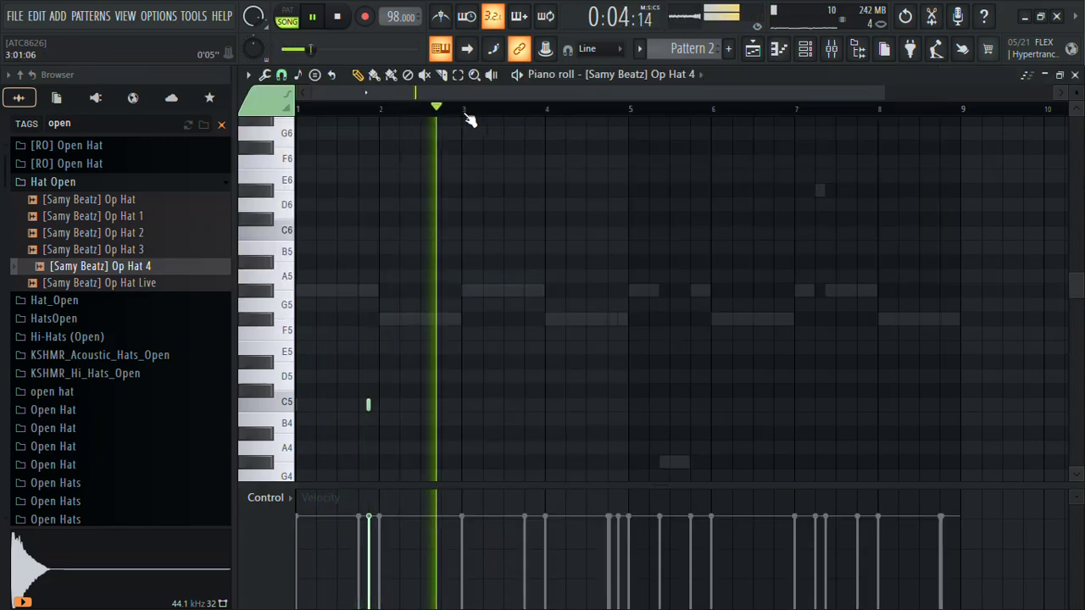
# Duplicate the Op Hat 4 hit from bars 1–2 of the piano roll into bars 3–4.
pyautogui.moveTo(466, 109); pyautogui.dragTo(296, 109)
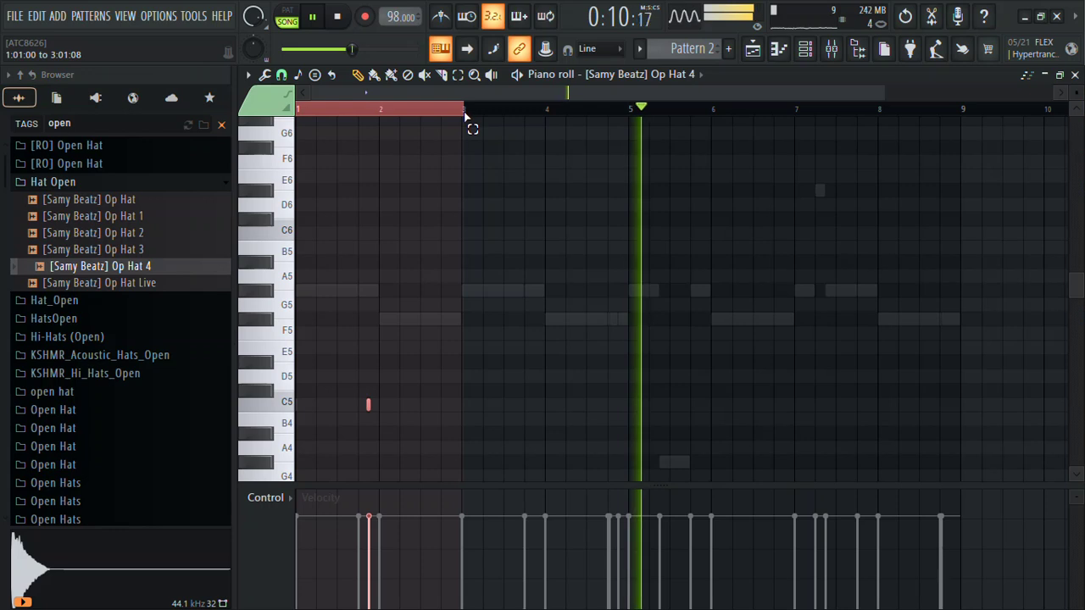
pyautogui.hotkey('ctrl', 'b')
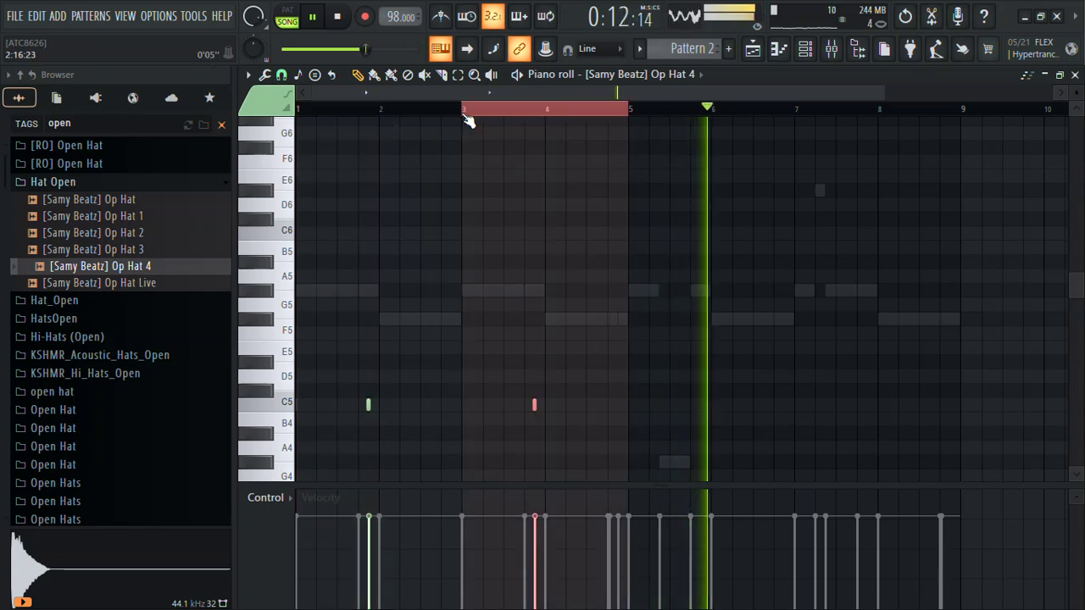
pyautogui.press('F7')
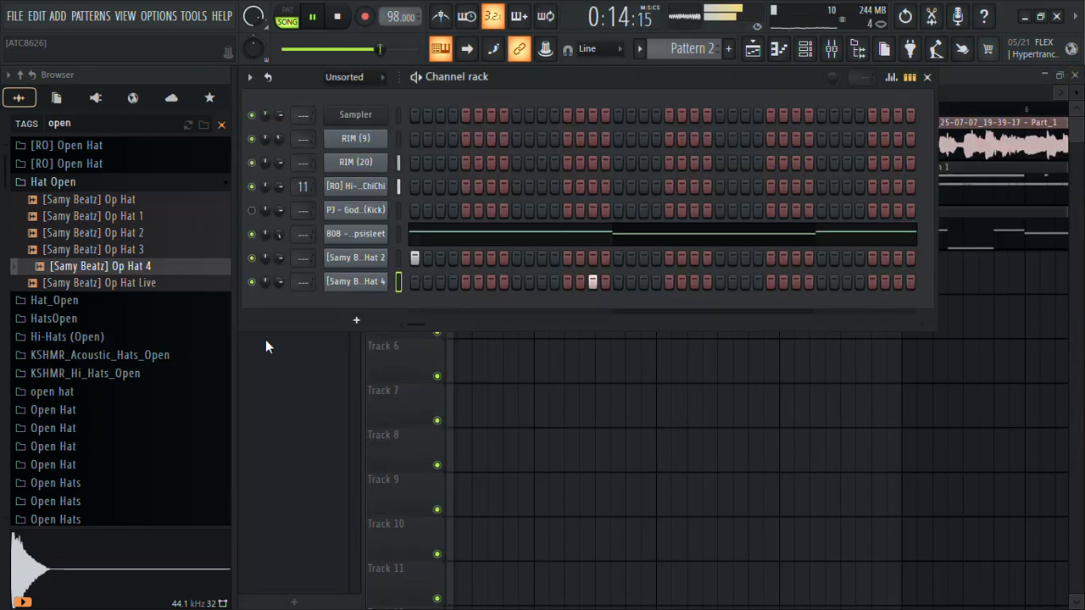
# Audition the open hat samples in the Hat_Open folder.
pyautogui.click(193, 301)
pyautogui.click(96, 197)
pyautogui.click(100, 280)
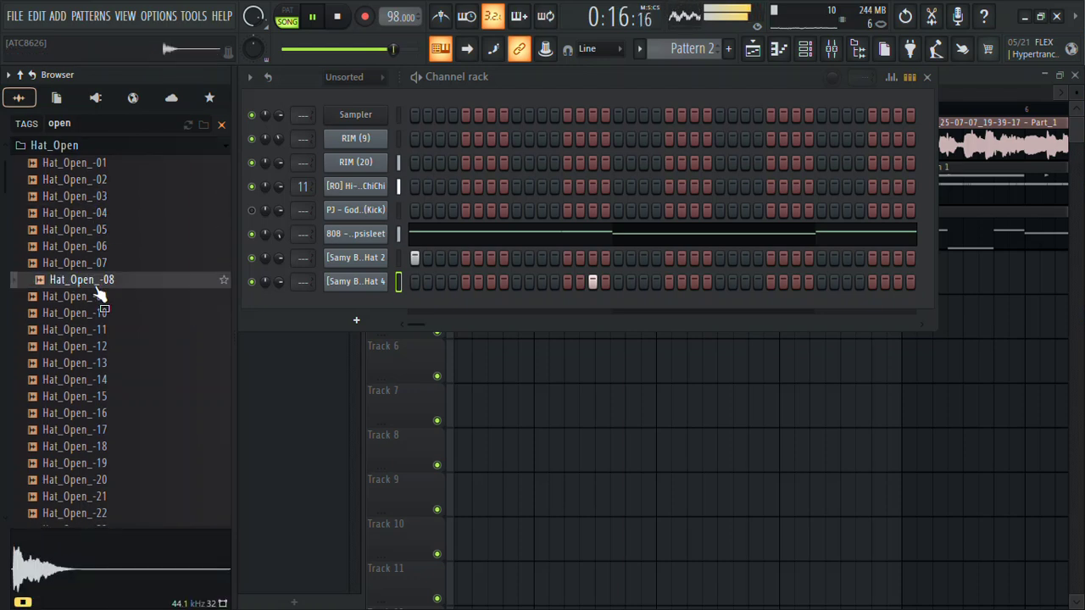
pyautogui.click(100, 363)
pyautogui.click(100, 296)
pyautogui.click(100, 463)
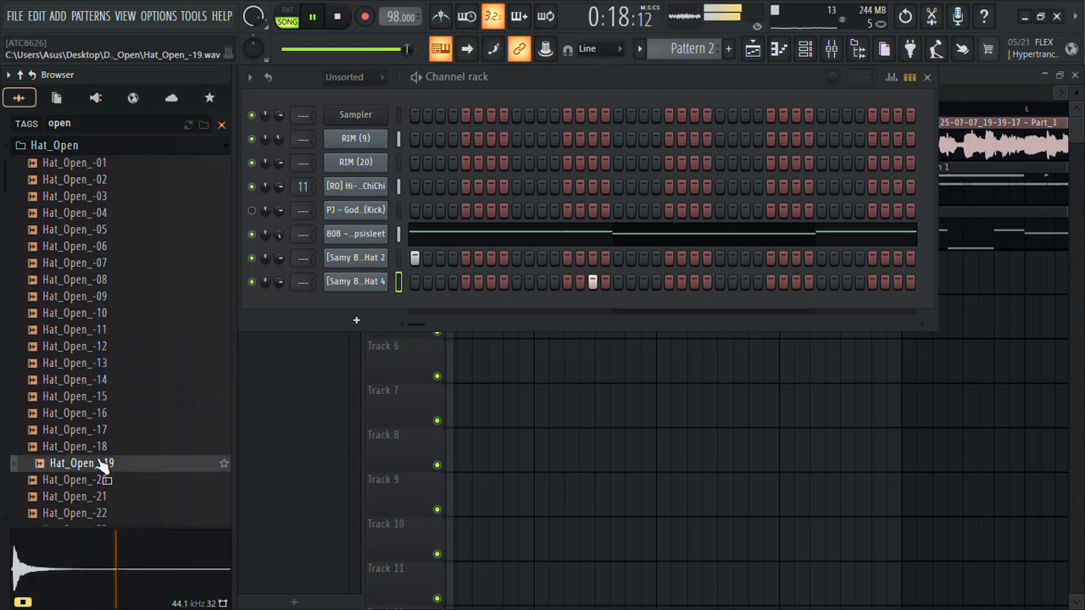
pyautogui.click(84, 514)
pyautogui.press('Up')
pyautogui.press('Up')
pyautogui.press('Up')
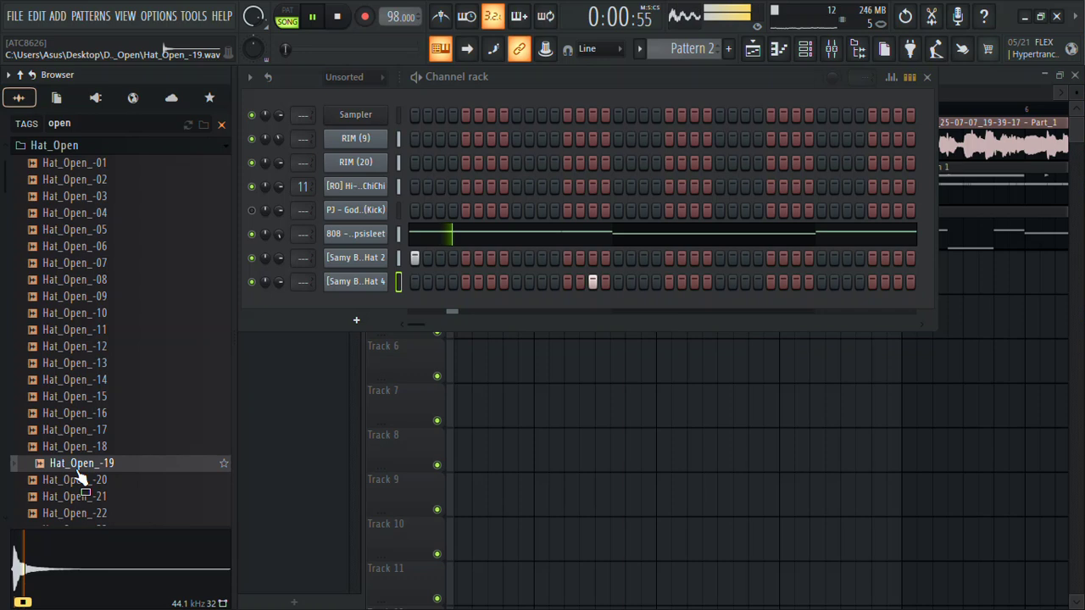
# Open the Hat_Open_-19 sample in a new channel and place a hit on its first step.
pyautogui.rightClick(75, 468)
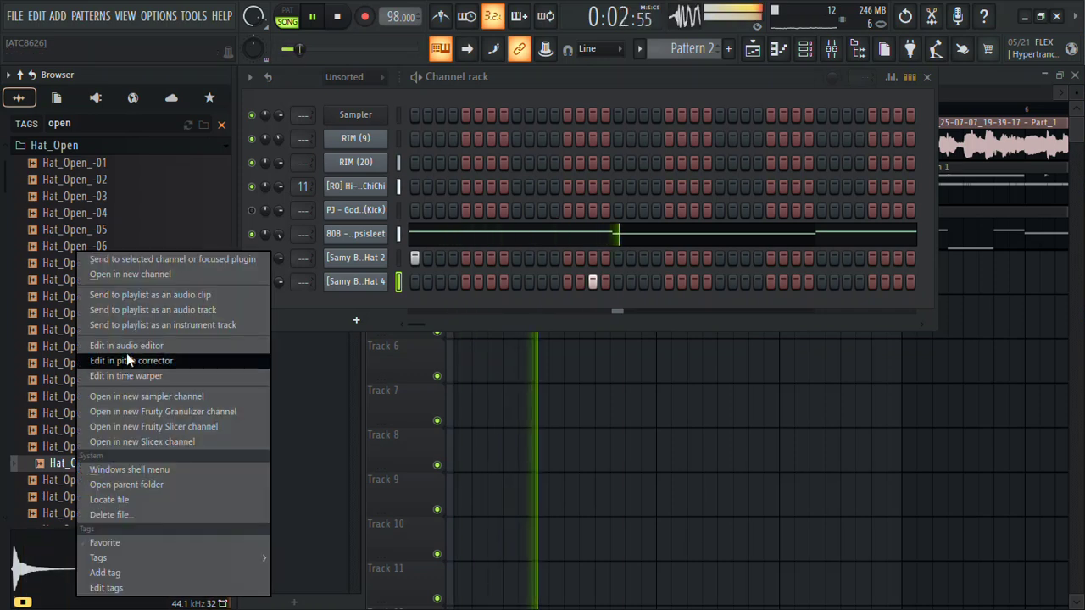
pyautogui.click(129, 275)
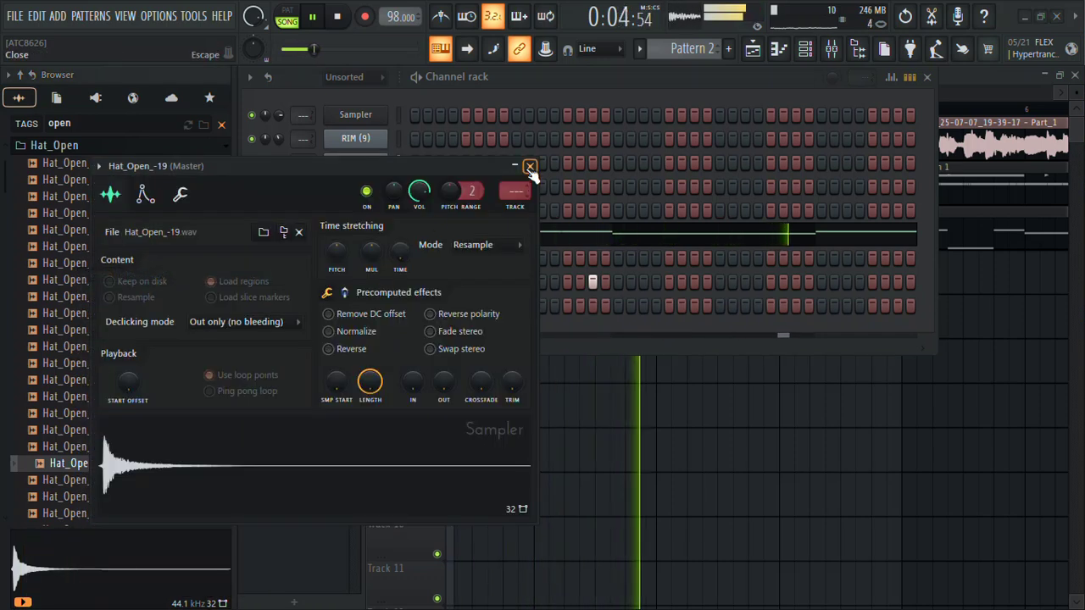
pyautogui.click(530, 167)
pyautogui.click(416, 309)
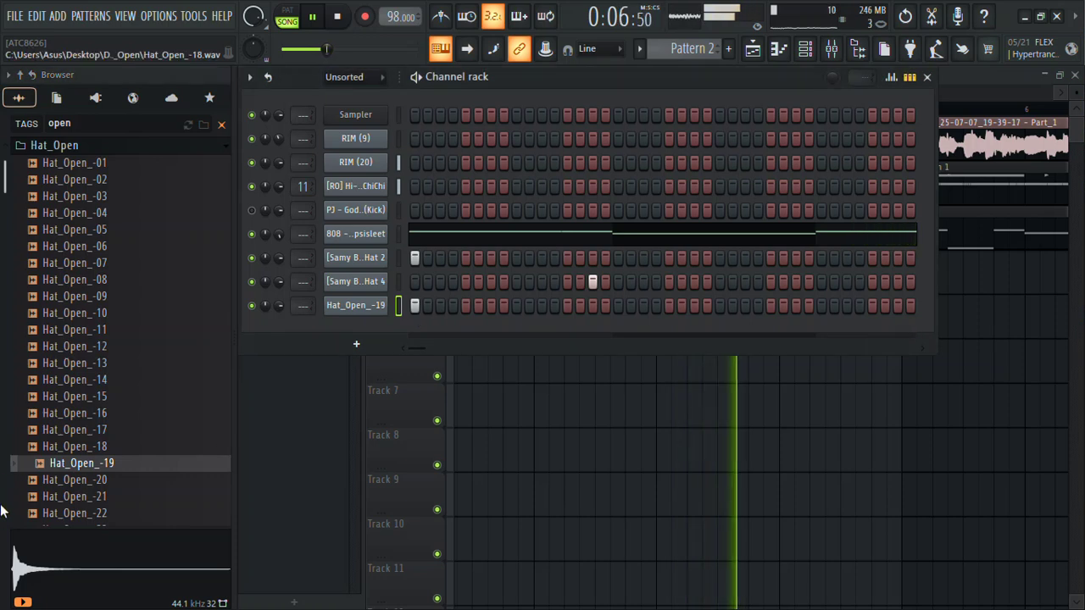
# Audition Hat_Open_-40, search the browser for "hi hat" and preview [RO] Hi Hat - 1 in the [RO] Hi-Hat folder.
pyautogui.scroll(-5, 6, 521)
pyautogui.moveTo(93, 464); pyautogui.dragTo(113, 475)
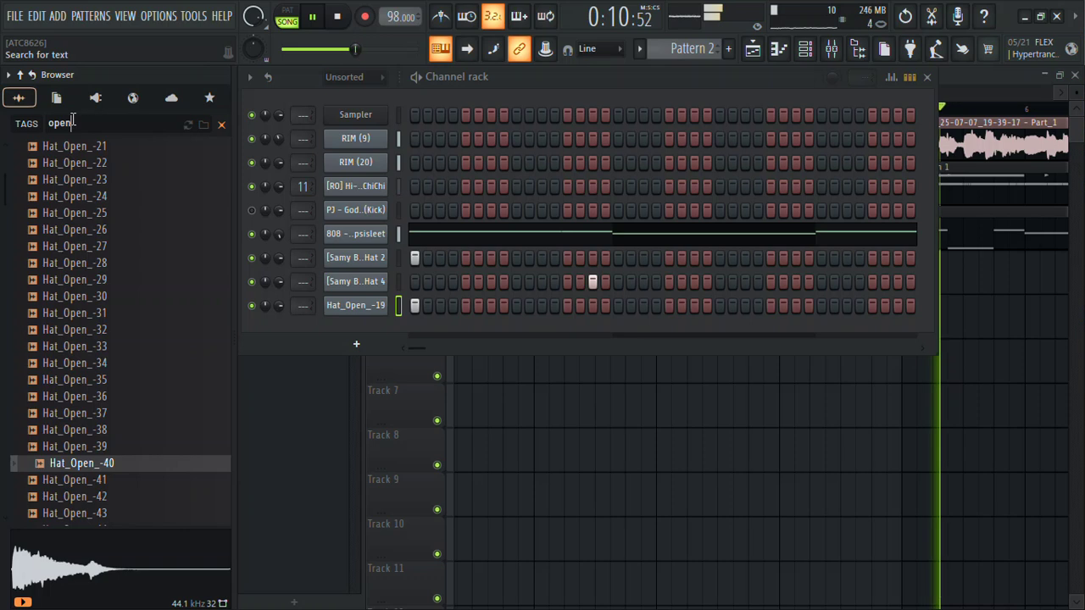
pyautogui.write('hi hat')
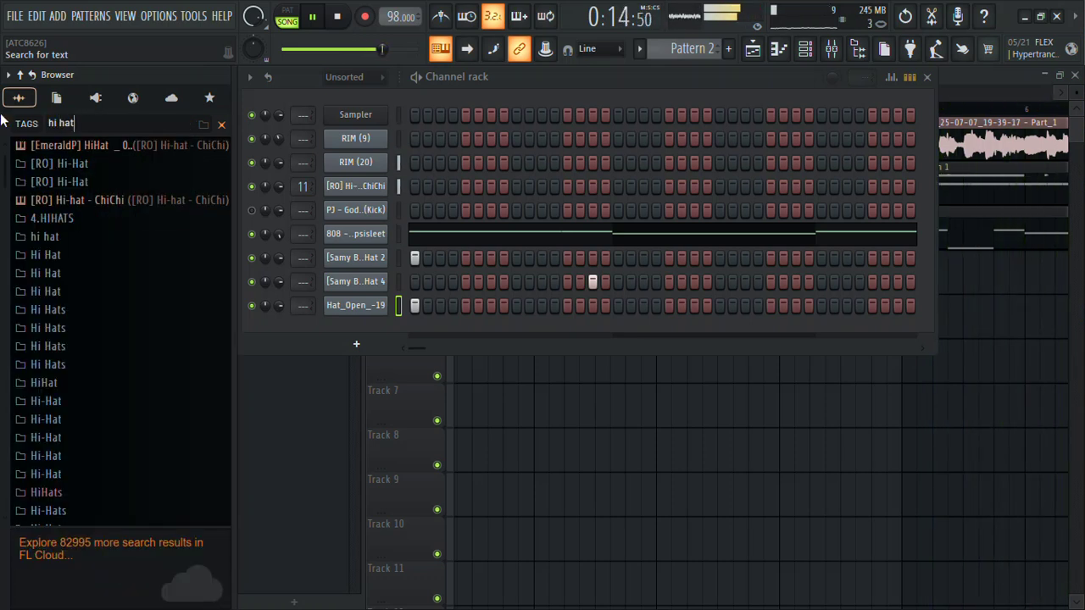
pyautogui.click(61, 165)
pyautogui.click(93, 163)
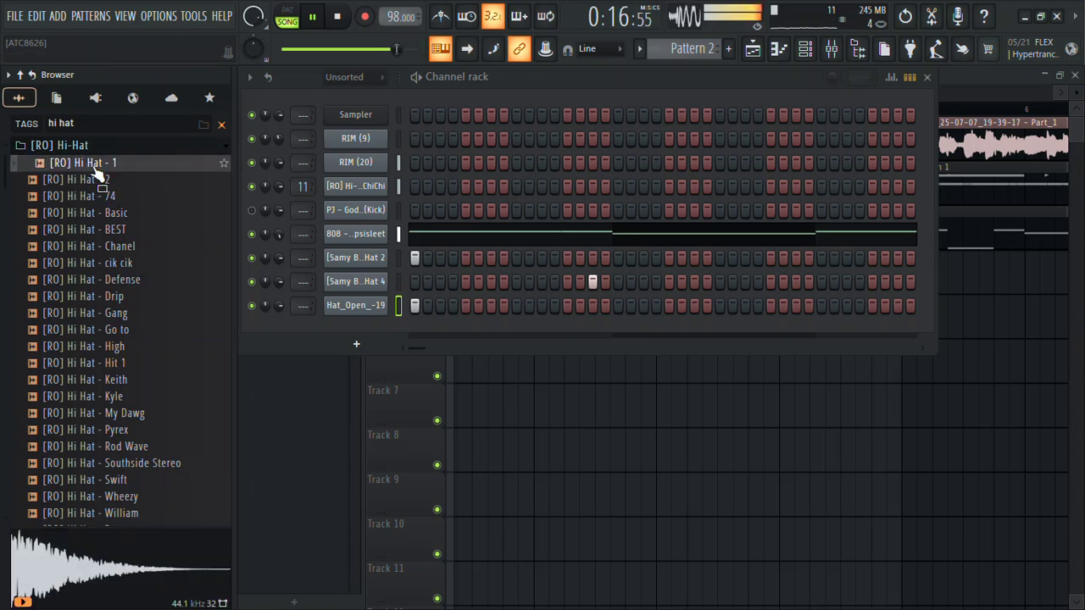
# Open the [RO] Hi Hat - 1 sample in a new channel with Pattern 1 selected.
pyautogui.rightClick(105, 165)
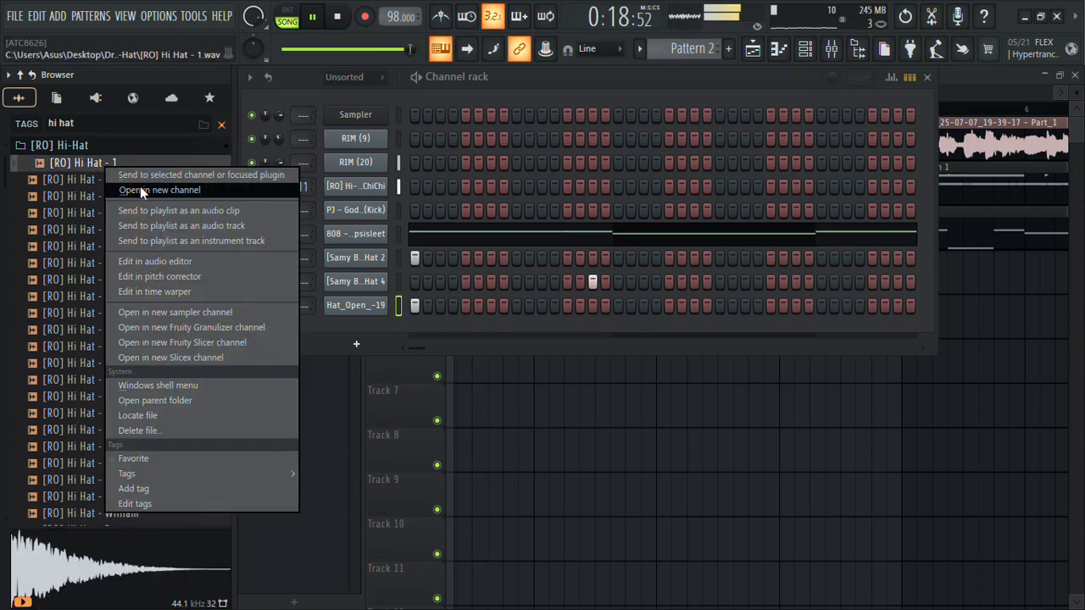
pyautogui.click(140, 185)
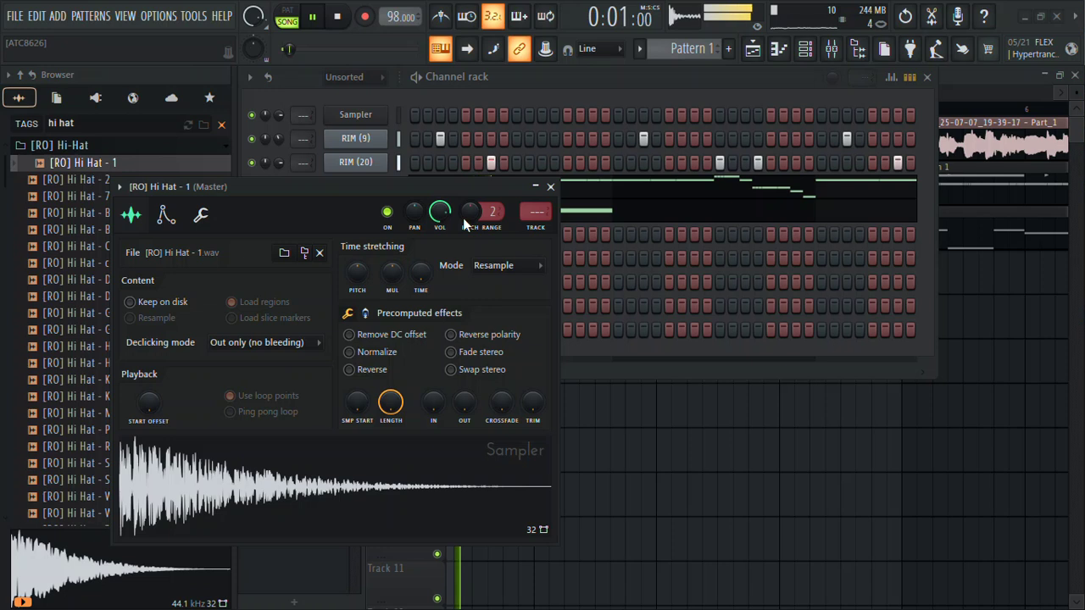
pyautogui.click(550, 186)
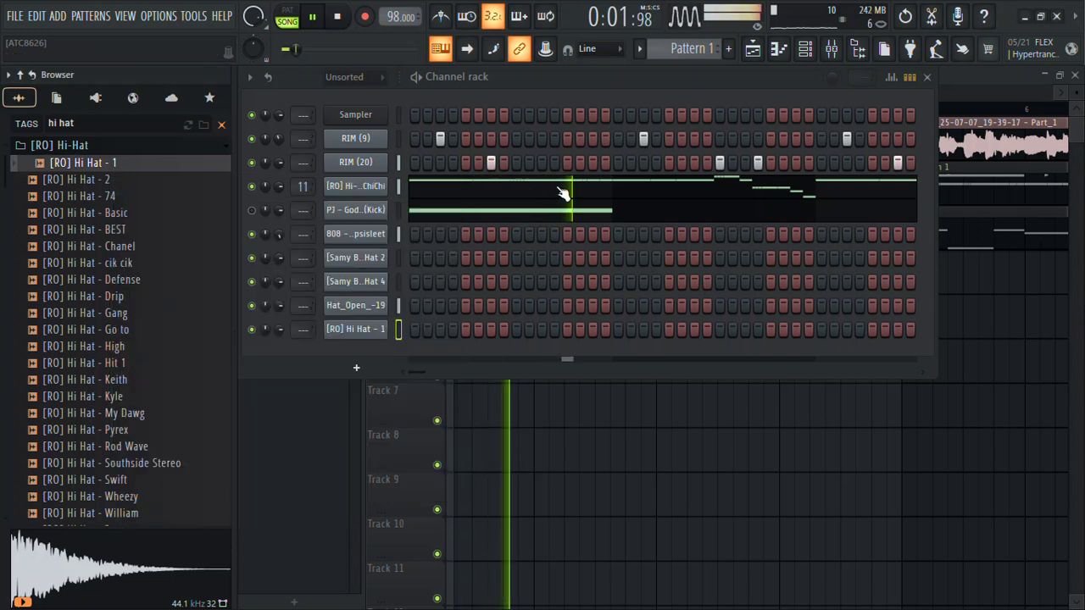
# Copy the notes of the ChiChi hi-hat channel into the new [RO] Hi Hat - 1 channel and restart playback.
pyautogui.click(399, 185)
pyautogui.hotkey('ctrl', 'z')
pyautogui.click(395, 330)
pyautogui.hotkey('ctrl', 'v')
pyautogui.press('space')
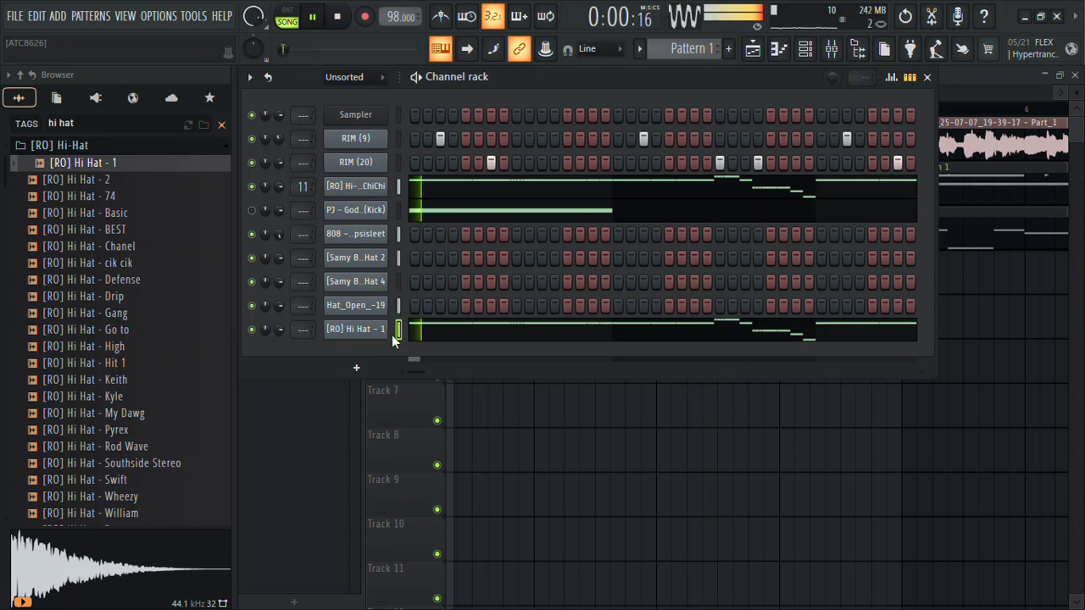
# Transpose the copied notes of the Hi Hat - 1 channel up so their main row sits on C5.
pyautogui.click(411, 335)
pyautogui.scroll(-3, 438, 341)
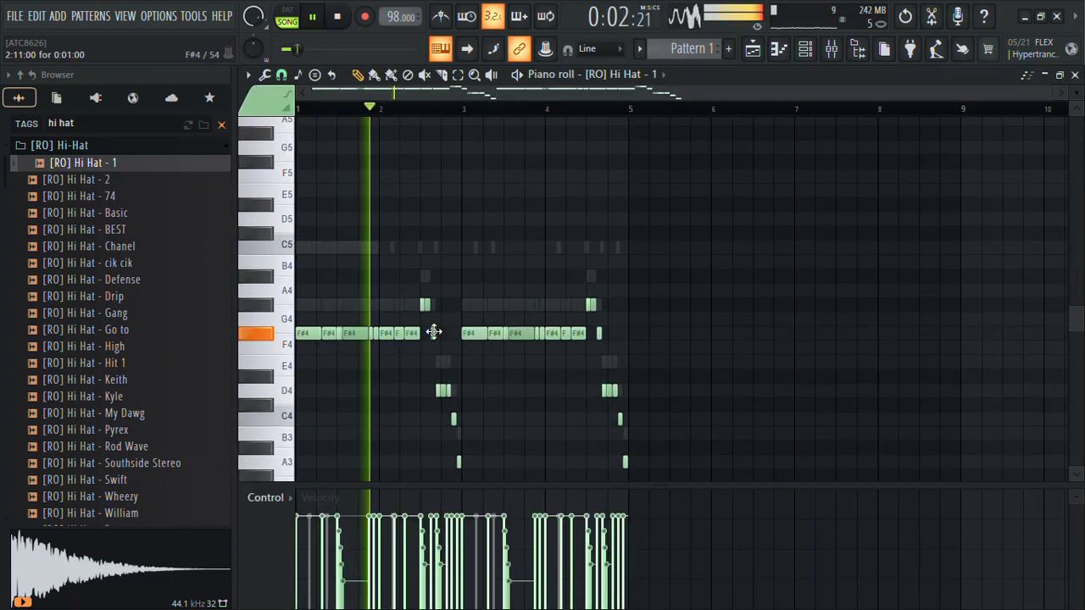
pyautogui.hotkey('shift', 'Up')
pyautogui.hotkey('shift', 'Up')
pyautogui.hotkey('shift', 'Up')
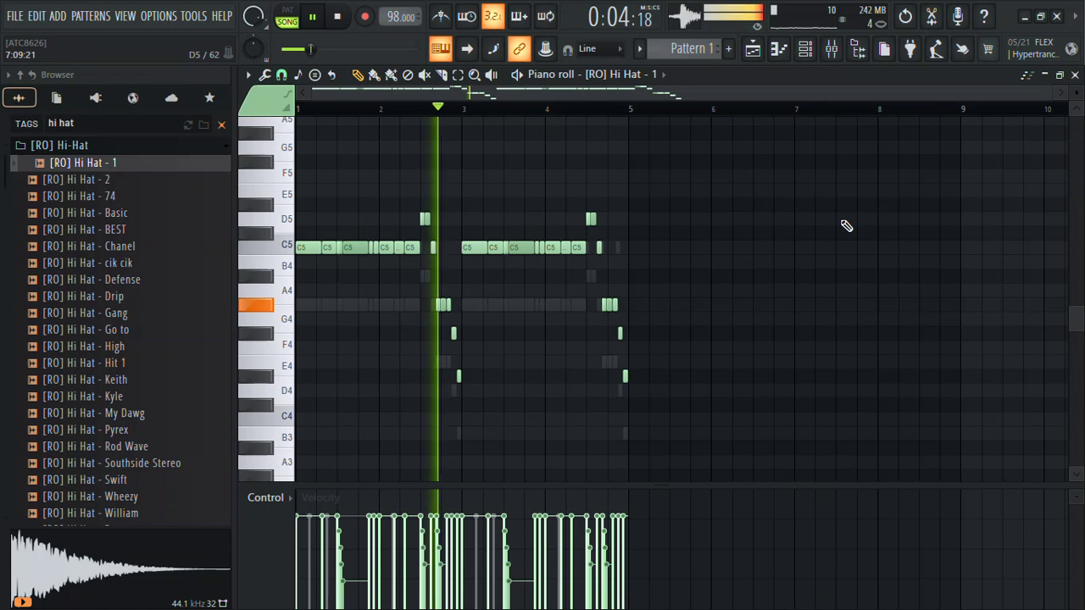
# Swap the sample of the selected hi-hat channel for [RO] Hi Hat - Drip.
pyautogui.click(809, 49)
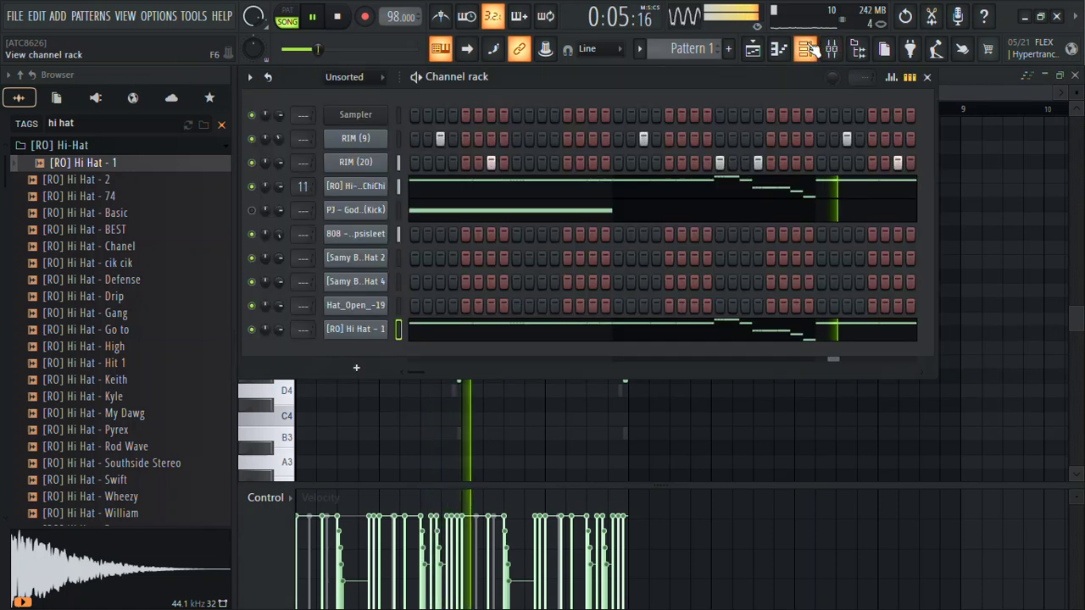
pyautogui.click(95, 298)
pyautogui.rightClick(96, 300)
pyautogui.click(143, 261)
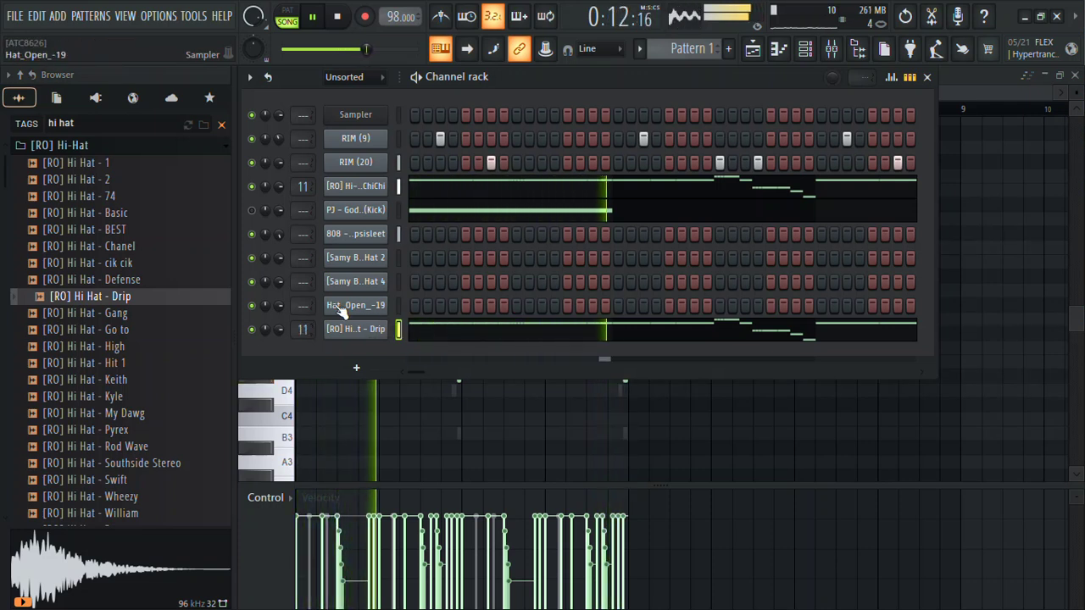
# Audition the Chanel, cik cik and Defense hi-hats and load [RO] Hi Hat - Chanel into the last channel.
pyautogui.click(139, 233)
pyautogui.click(115, 250)
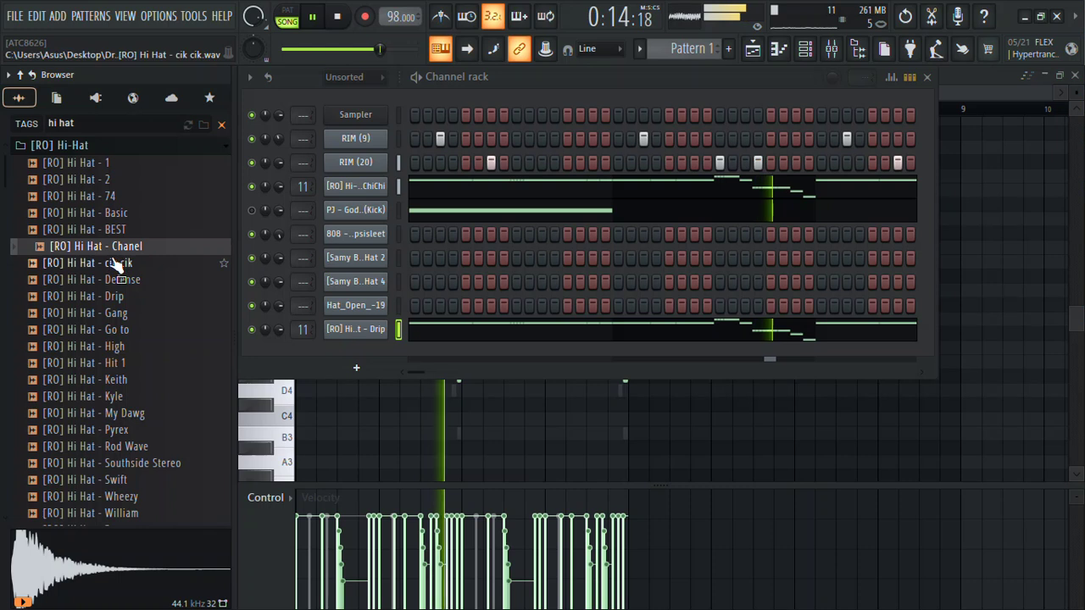
pyautogui.click(113, 263)
pyautogui.click(119, 279)
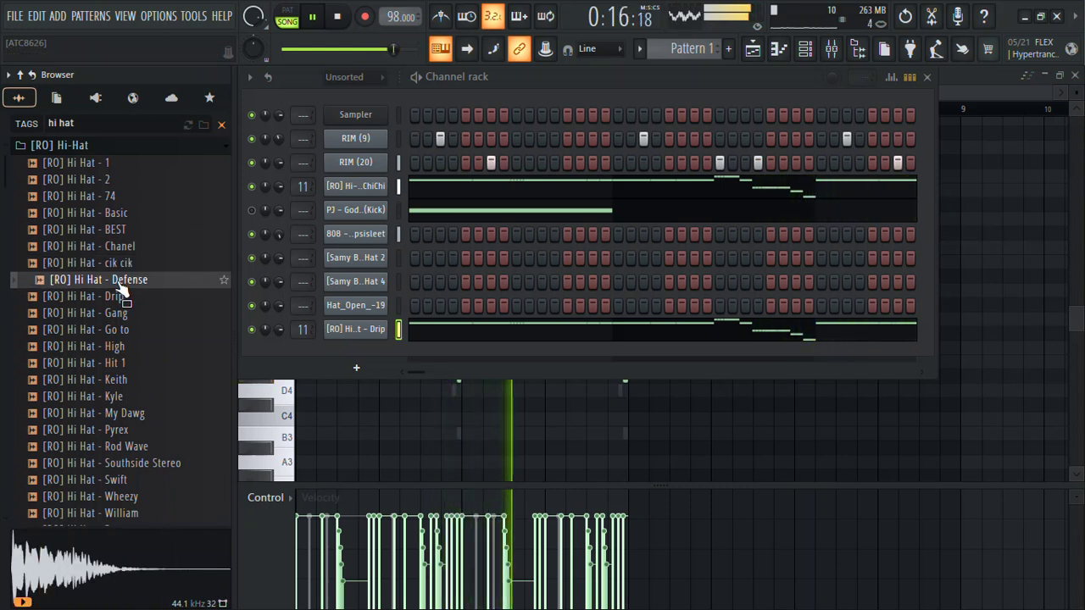
pyautogui.click(119, 247)
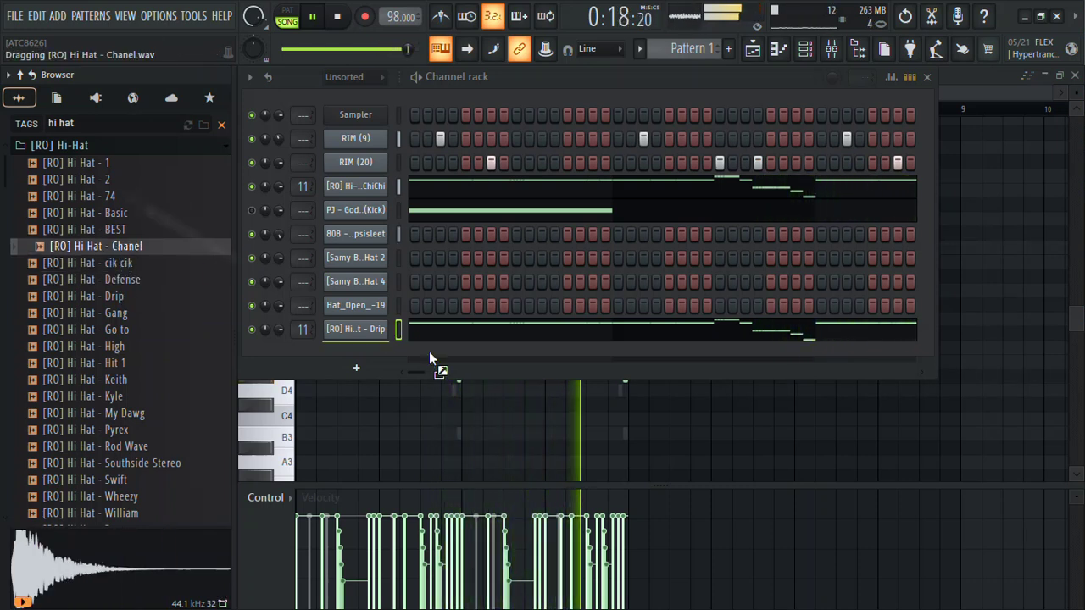
pyautogui.moveTo(386, 342); pyautogui.dragTo(383, 331)
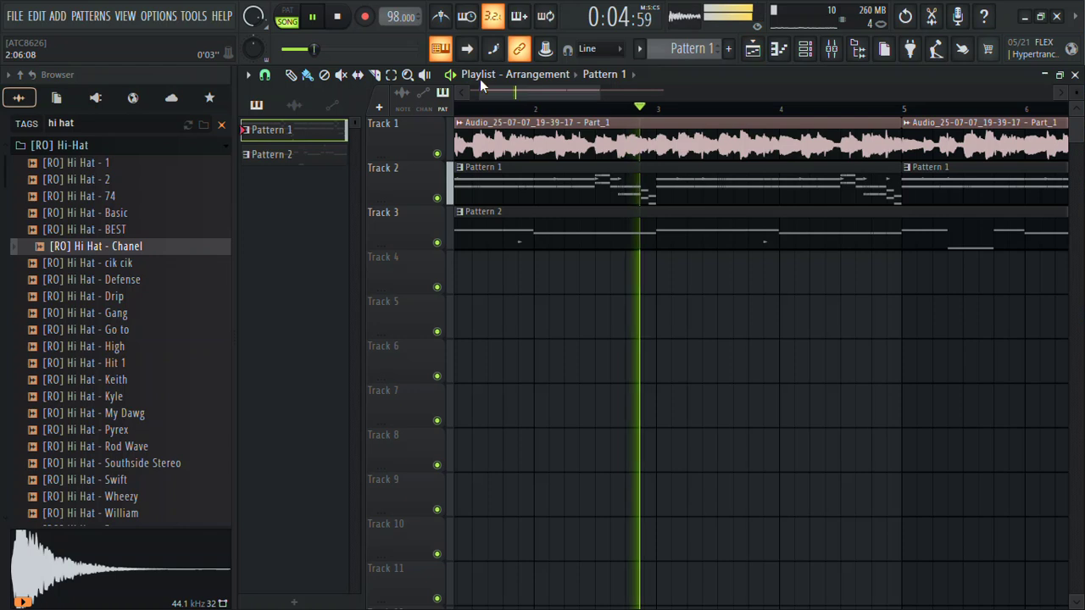
# Split Pattern 2 and Pattern 1 into separate patterns by channel.
pyautogui.rightClick(293, 161)
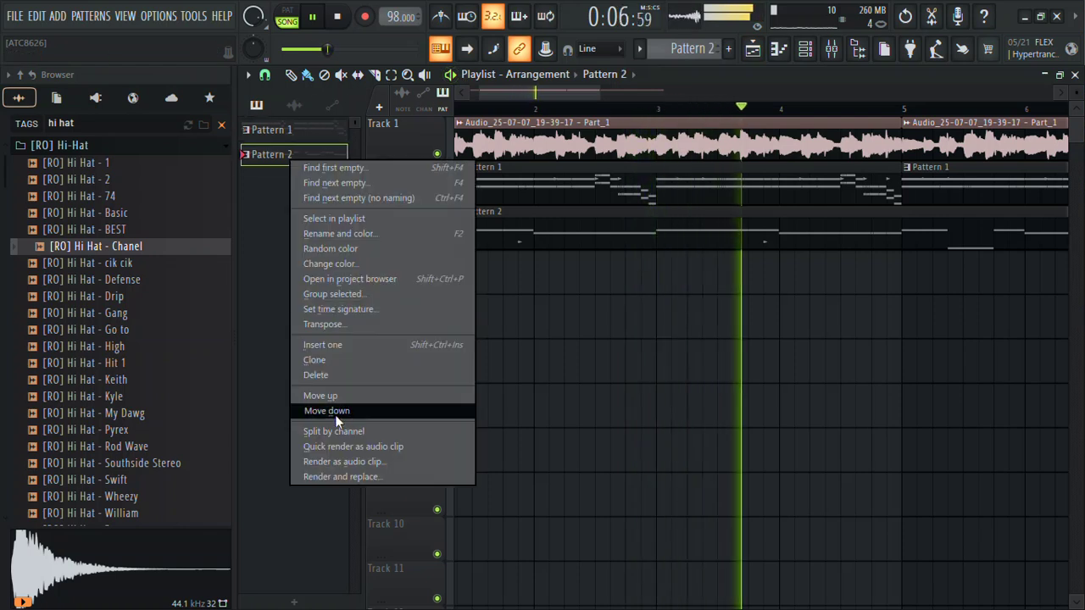
pyautogui.click(312, 430)
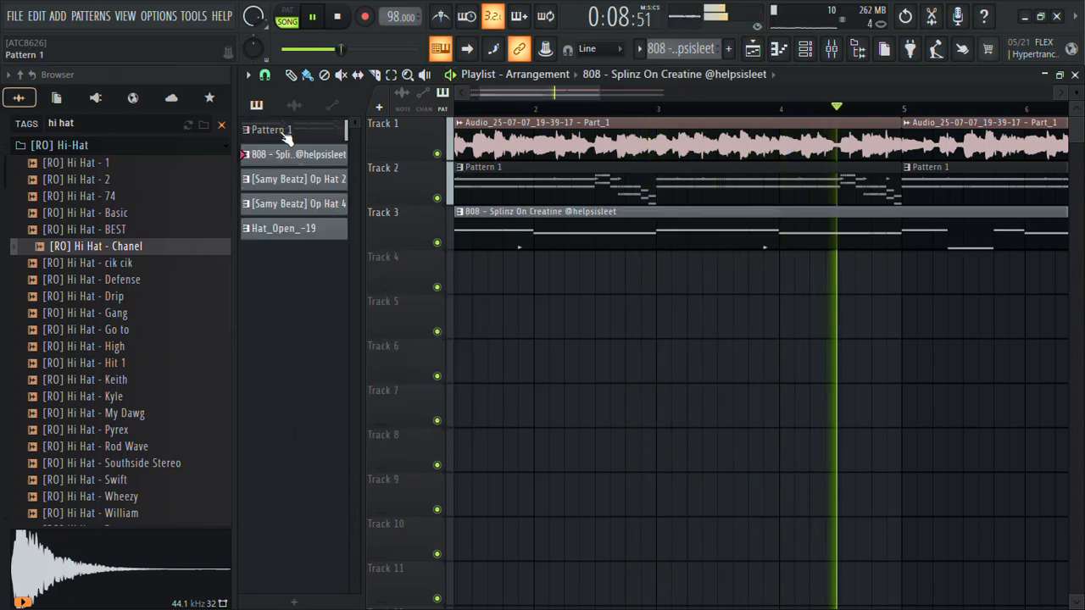
pyautogui.rightClick(280, 129)
pyautogui.click(306, 395)
# Delete all the drum and 808 pattern clips from the playlist, keeping only the audio loop on Track 1.
pyautogui.rightClick(700, 273)
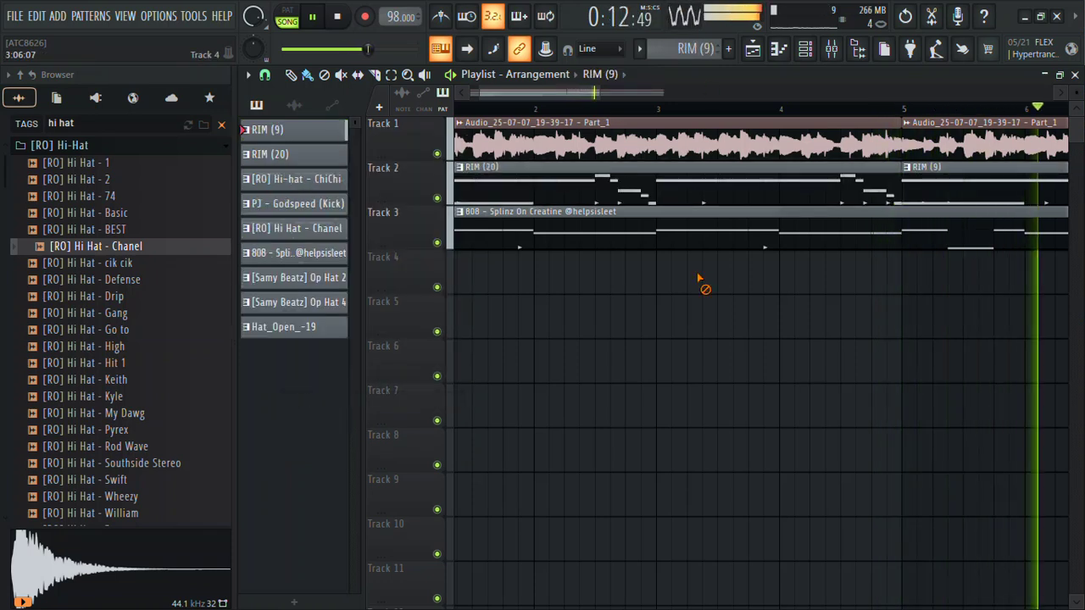
pyautogui.rightClick(998, 204)
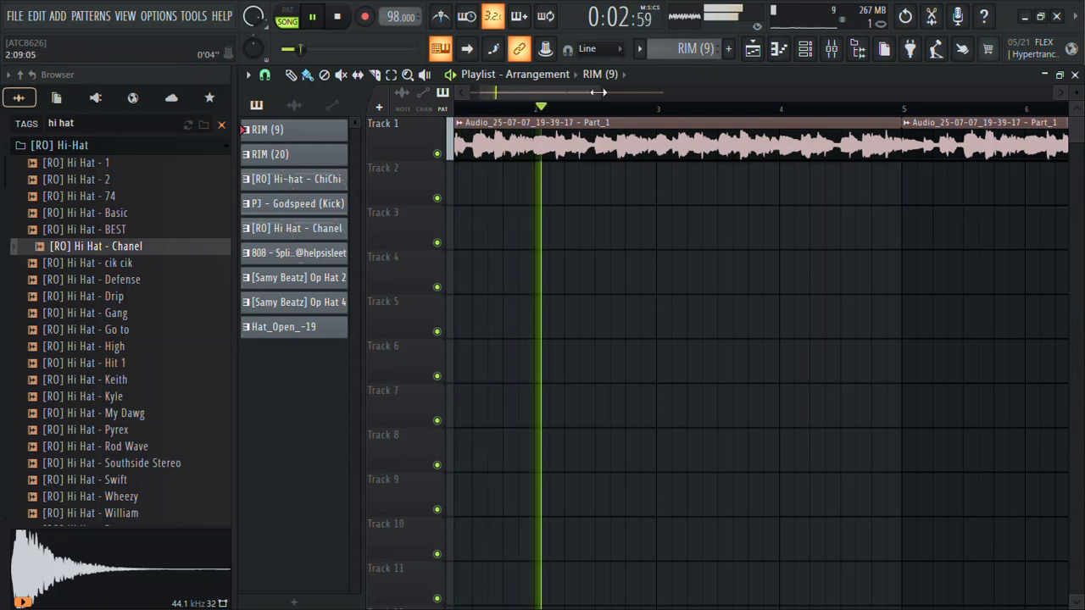
pyautogui.scroll(-5, 596, 117)
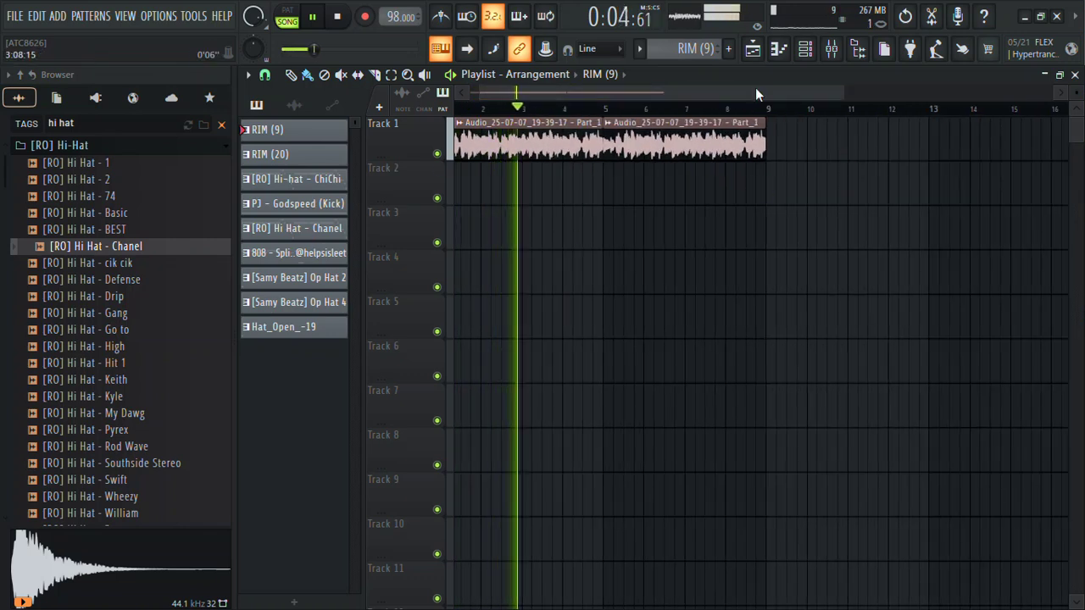
# Search the browser for "tshepe" and expand the tshepe essentials drumkit folder.
pyautogui.click(218, 124)
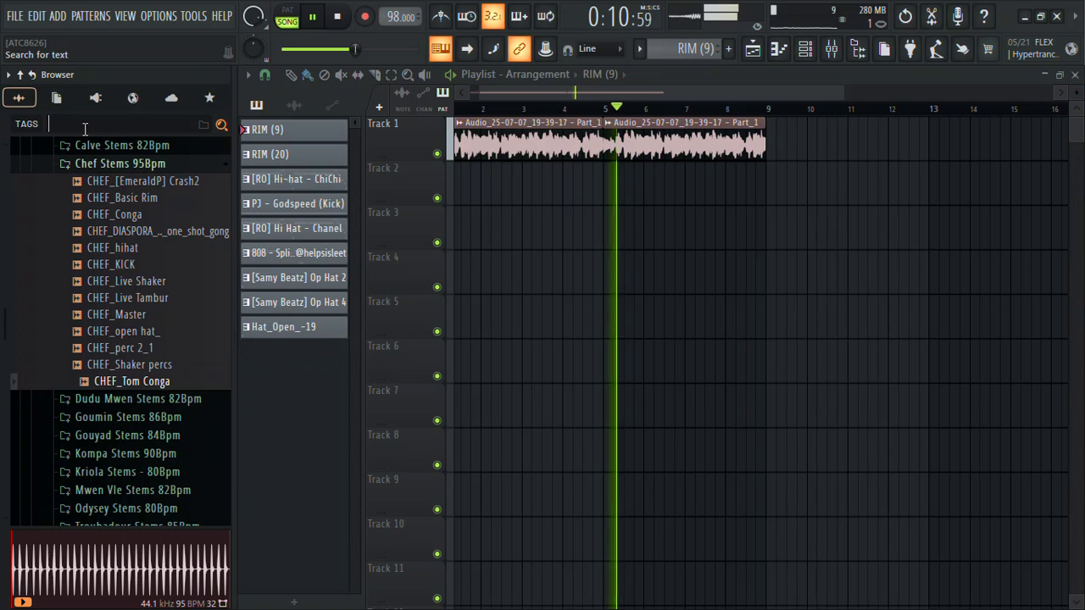
pyautogui.write('tshepe')
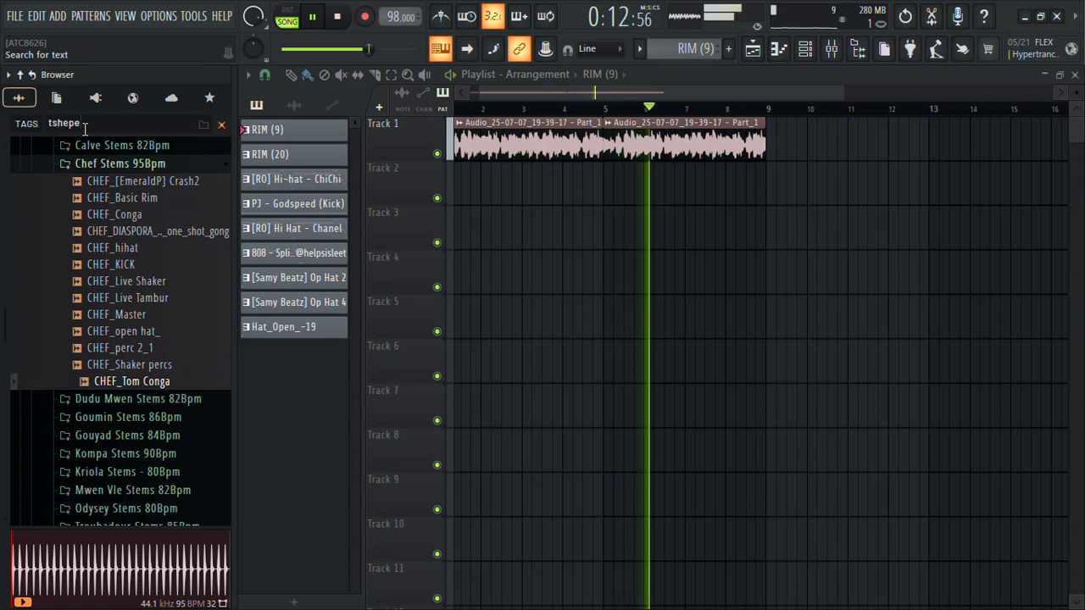
pyautogui.click(123, 164)
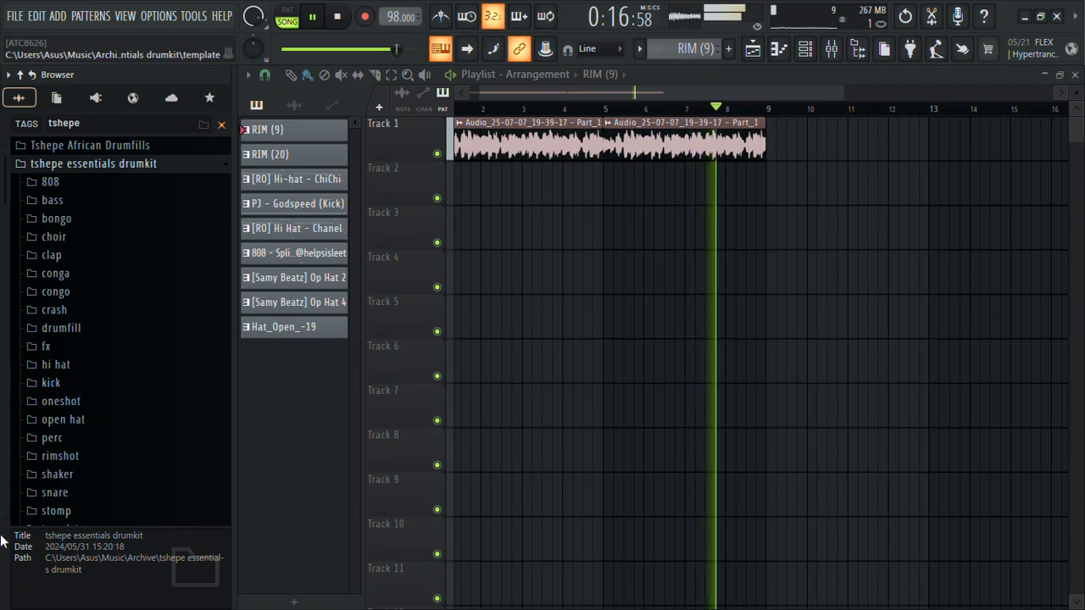
pyautogui.scroll(-3, 5, 523)
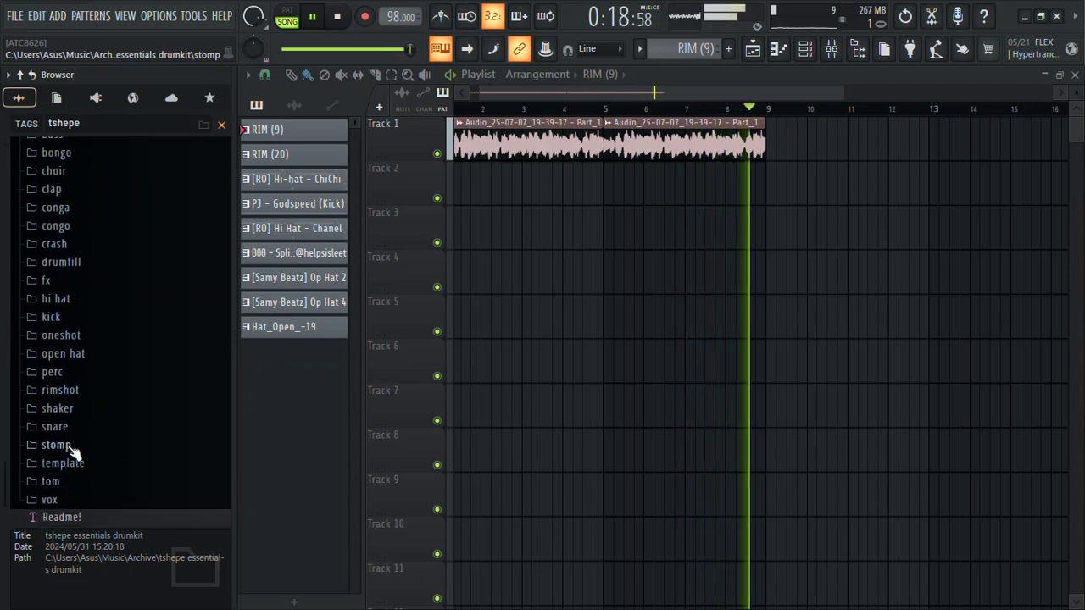
# Stop playback and open the trinity tunez - choir 31 sample from the drumkit's choir folder in a new channel.
pyautogui.click(49, 170)
pyautogui.scroll(-3, 17, 293)
pyautogui.scroll(-5, 25, 339)
pyautogui.press('space')
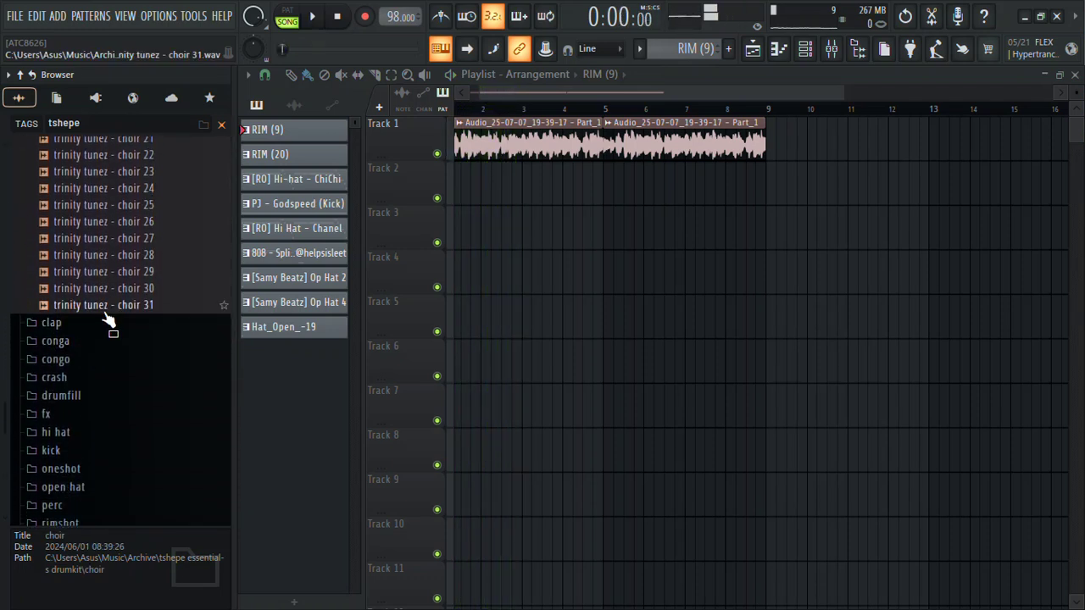
pyautogui.rightClick(109, 306)
pyautogui.click(151, 274)
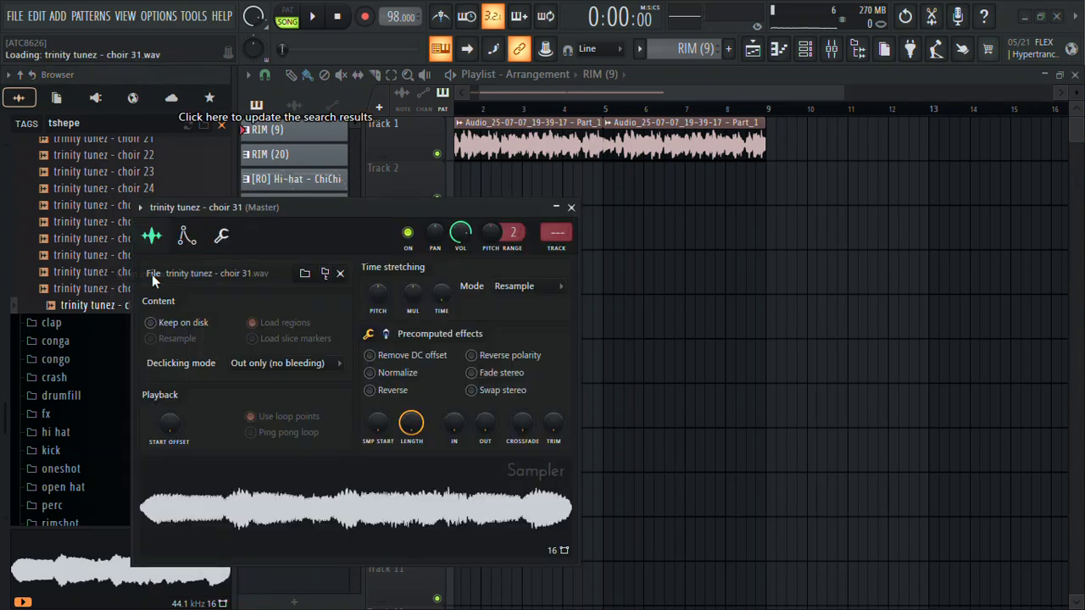
# Normalize the choir 31 sample, close its channel settings and place the empty Pattern 10 clip at the start of Track 2.
pyautogui.click(370, 373)
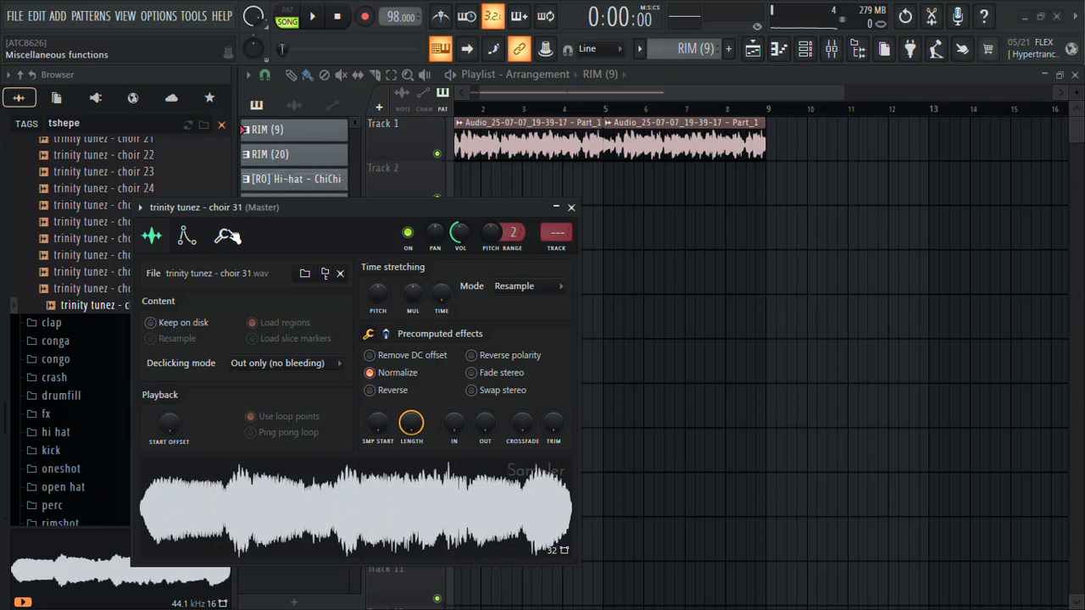
pyautogui.click(188, 236)
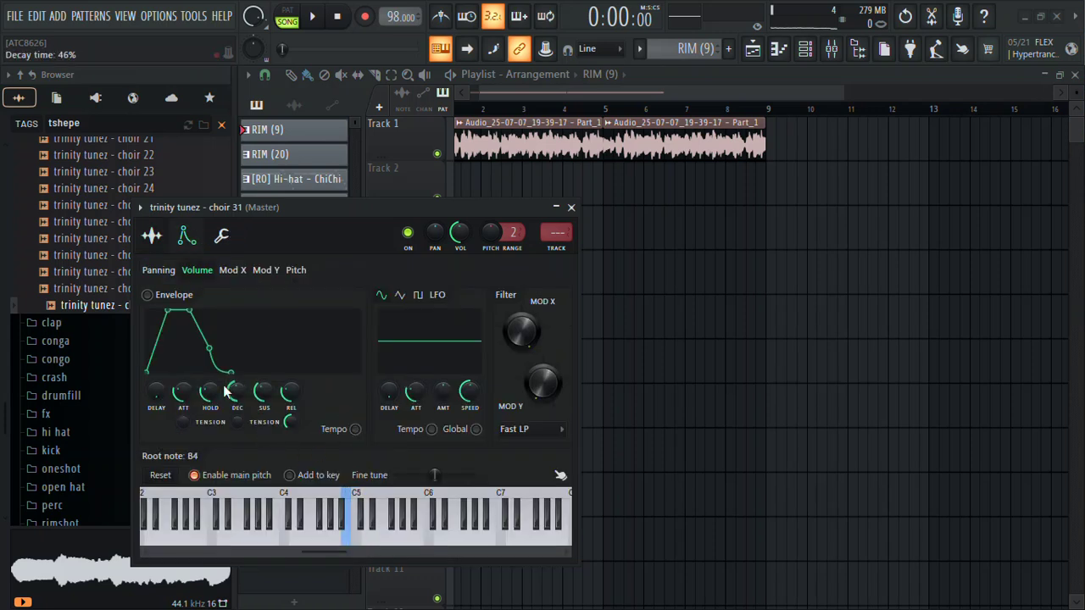
pyautogui.click(571, 207)
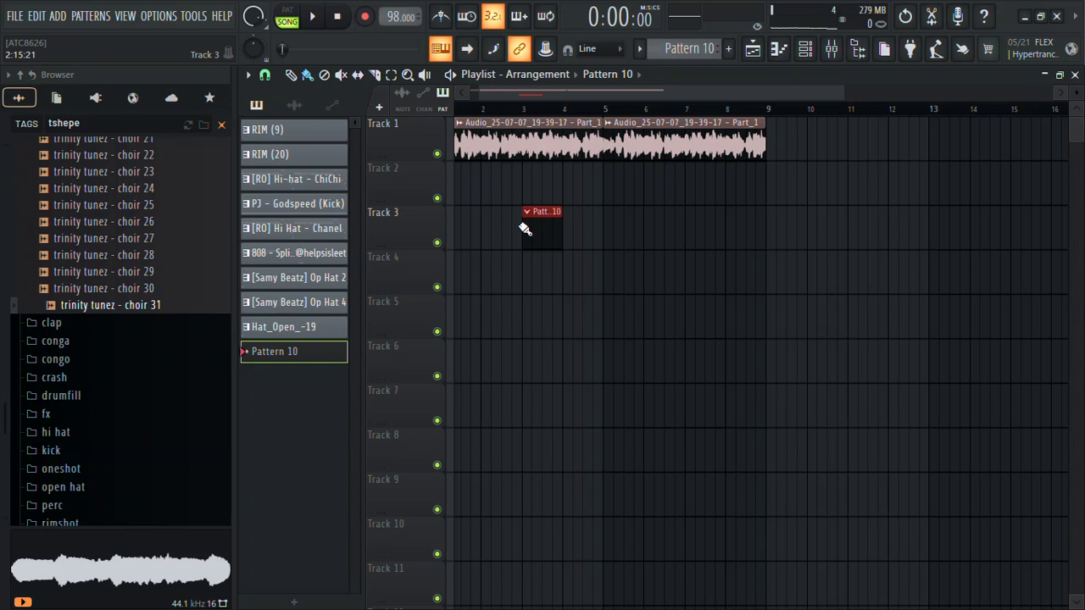
pyautogui.moveTo(546, 230); pyautogui.dragTo(452, 169)
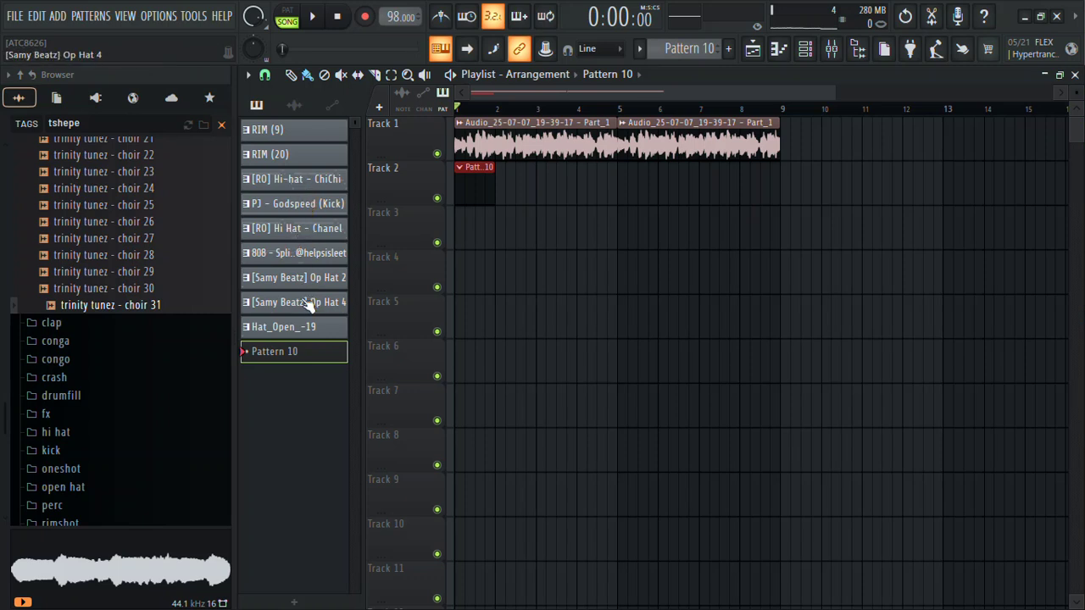
# Copy the 808 pattern's notes into the choir 31 channel of Pattern 10 and open them in the piano roll.
pyautogui.click(305, 253)
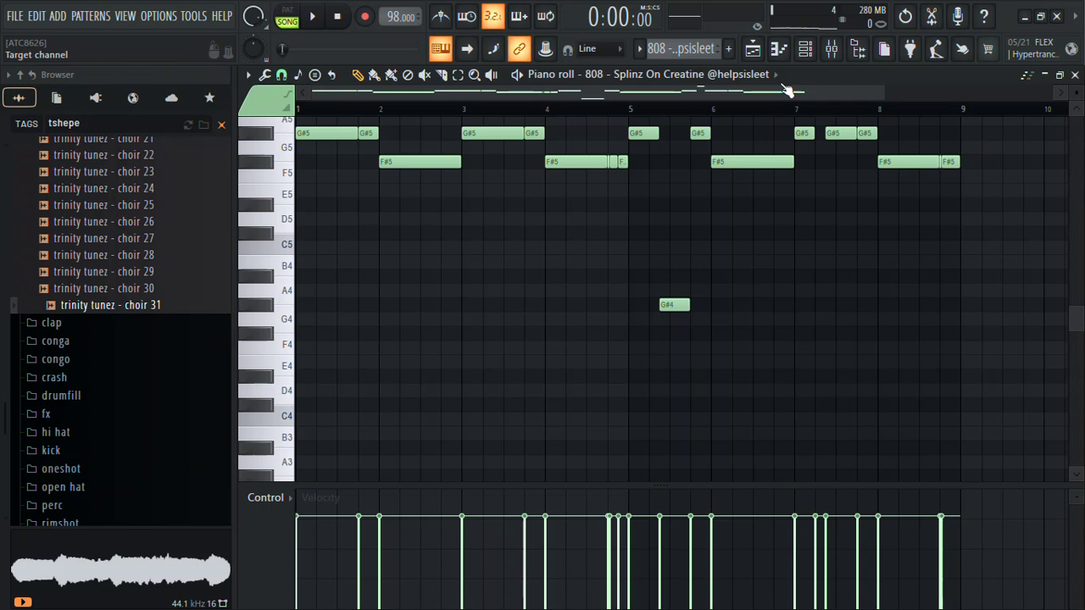
pyautogui.click(805, 48)
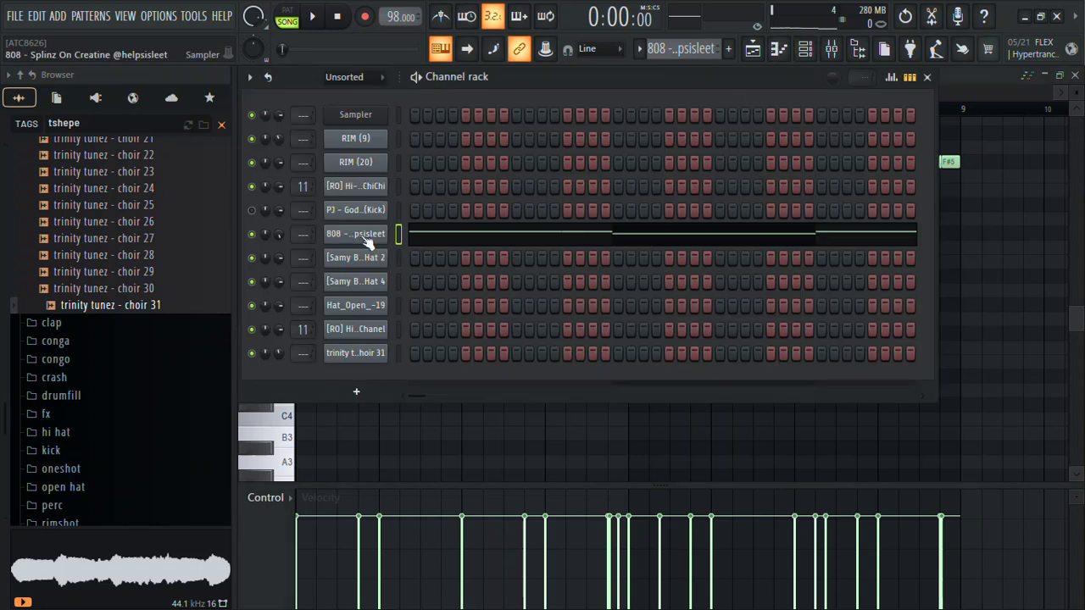
pyautogui.click(753, 49)
pyautogui.doubleClick(477, 185)
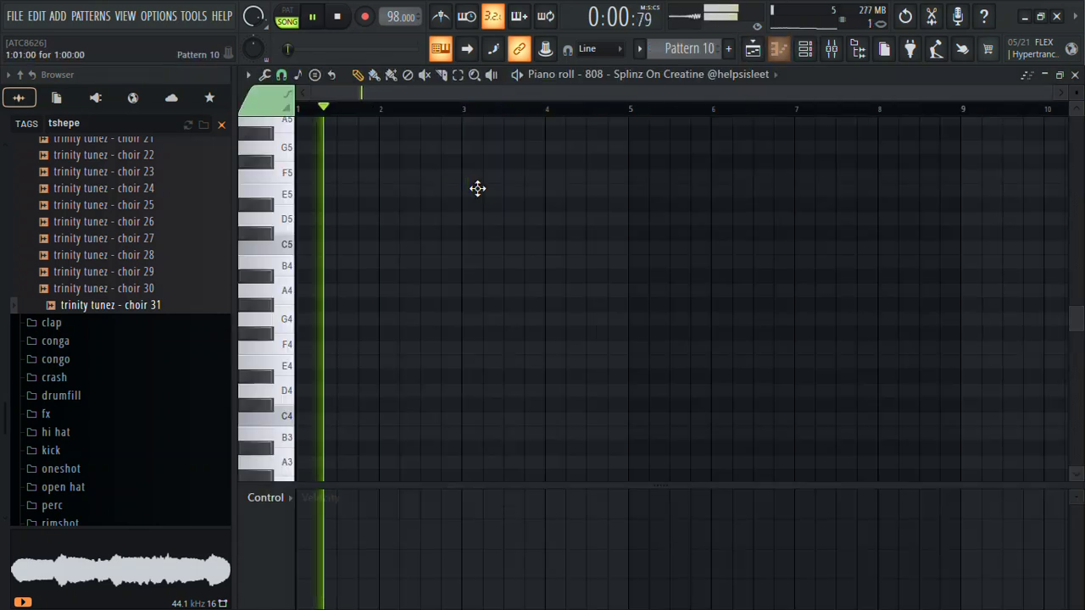
pyautogui.click(805, 48)
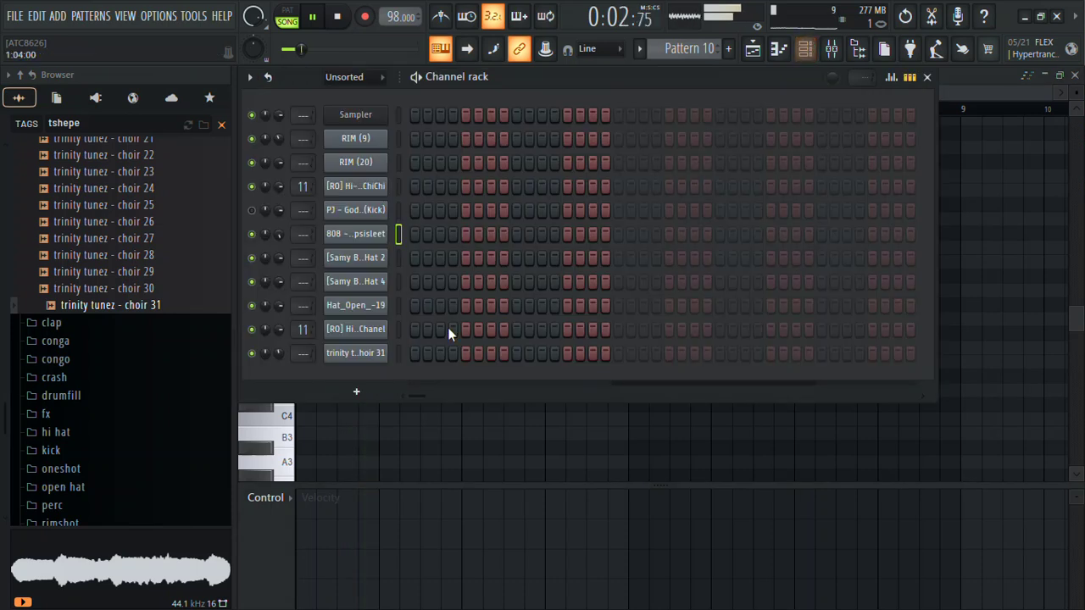
pyautogui.click(399, 353)
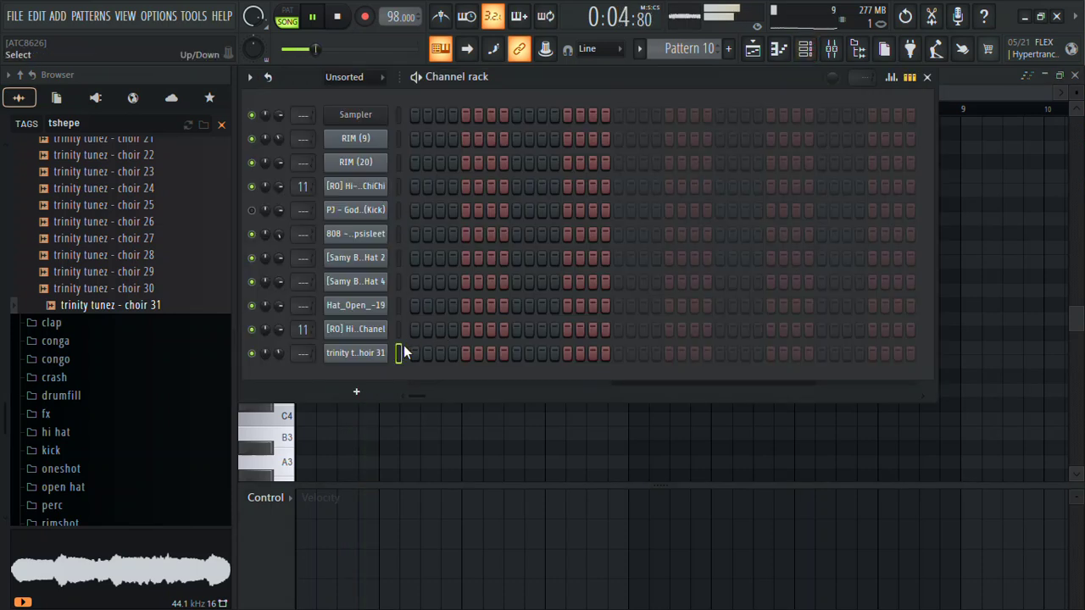
pyautogui.press('space')
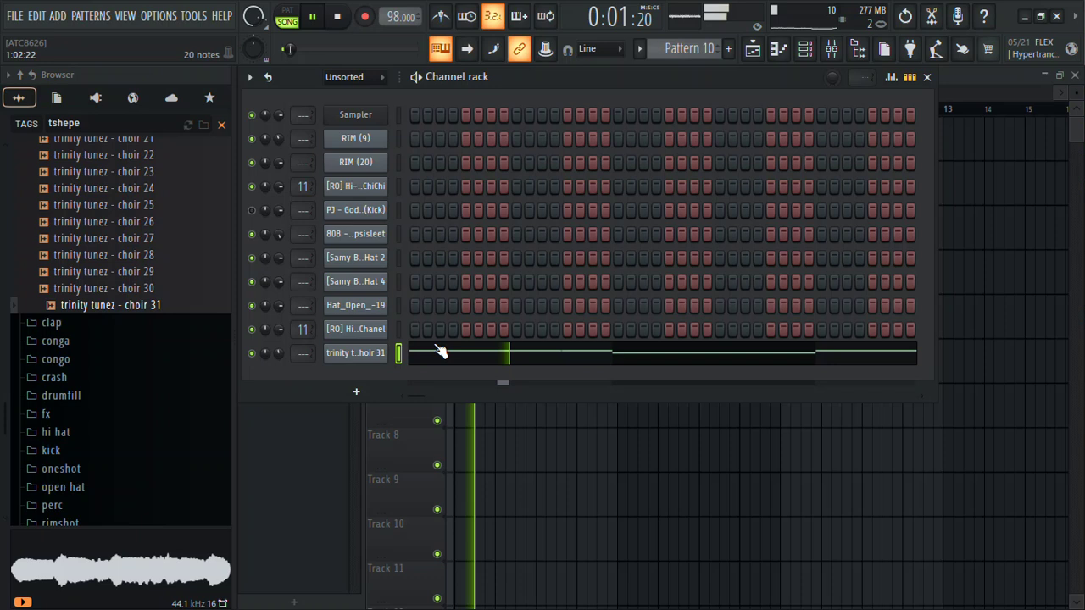
pyautogui.click(437, 352)
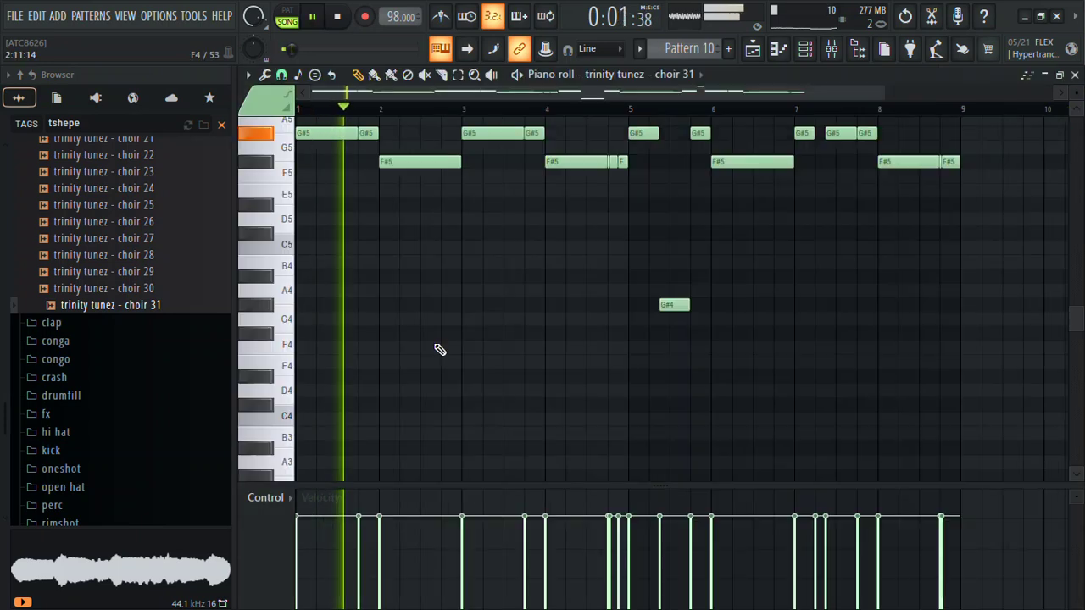
# Transpose the choir notes down one octave and delete the notes in bars 1 and 2.
pyautogui.hotkey('ctrl', 'Down')
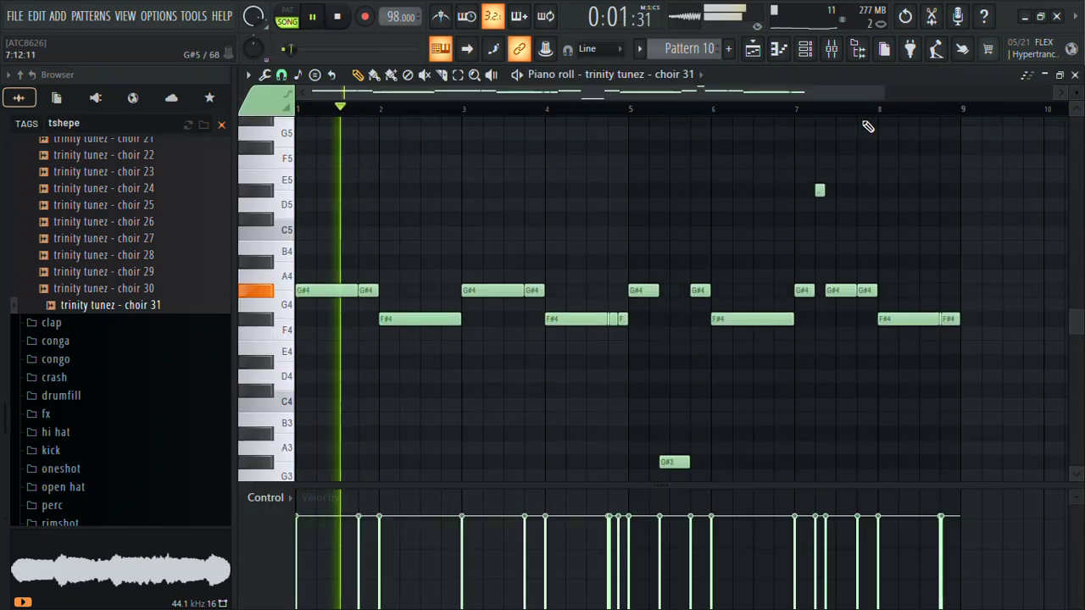
pyautogui.scroll(3, 714, 126)
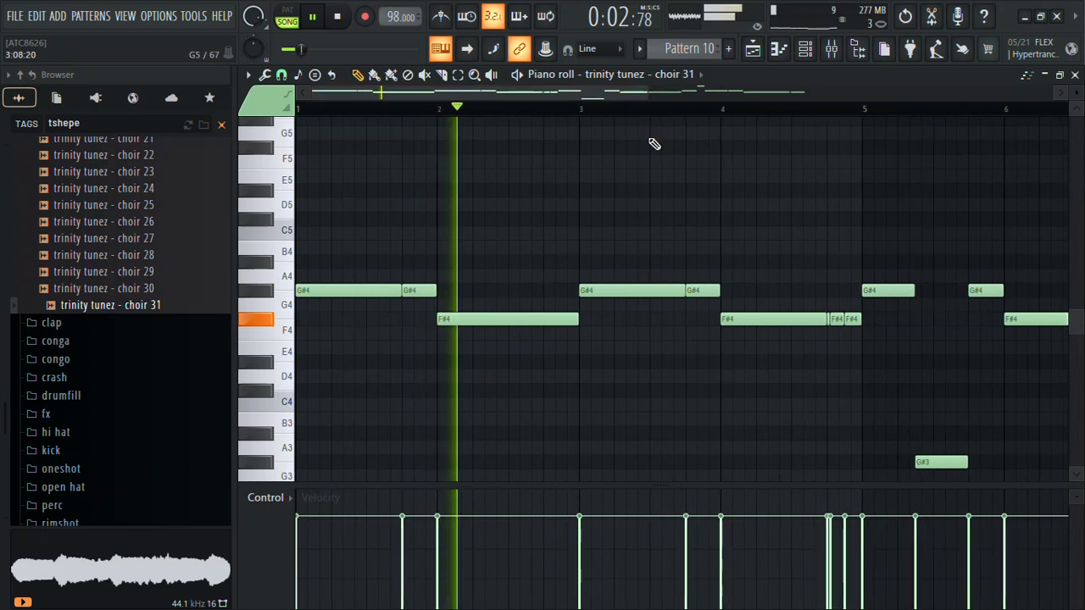
pyautogui.rightClick(418, 291)
pyautogui.rightClick(347, 291)
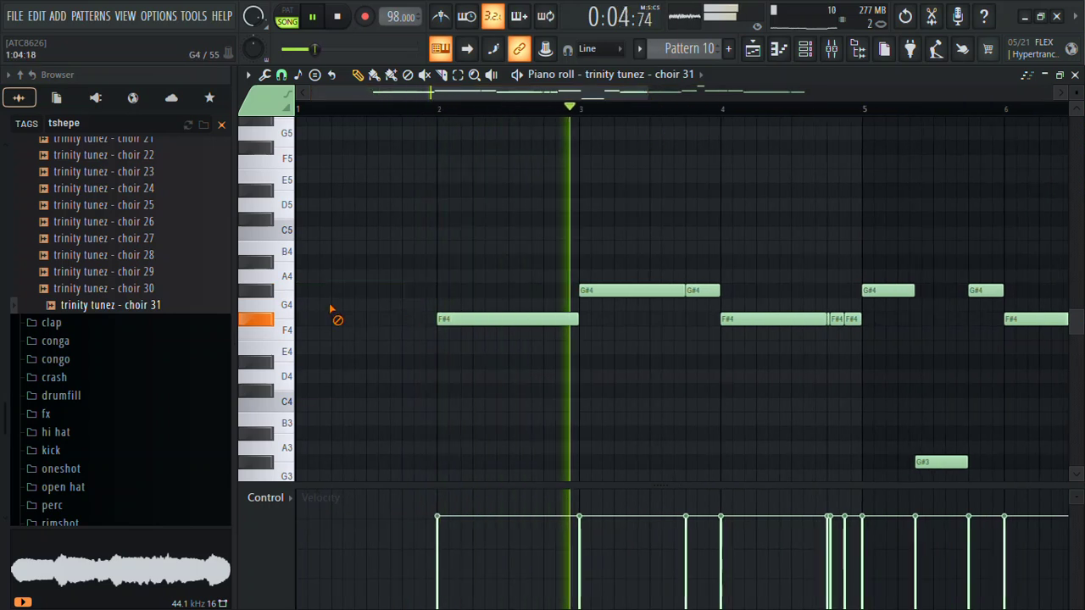
pyautogui.rightClick(494, 320)
pyautogui.press('space')
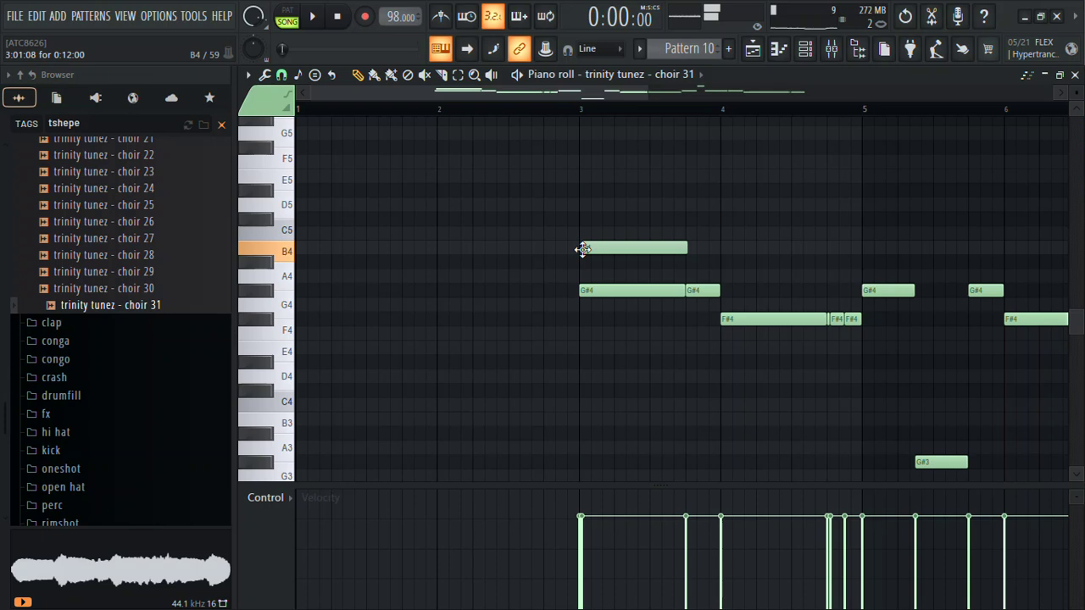
# Stack B4 and D#5 above the G#4 note at bar 3 to form a chord, and quantize the notes.
pyautogui.moveTo(581, 200); pyautogui.dragTo(577, 199)
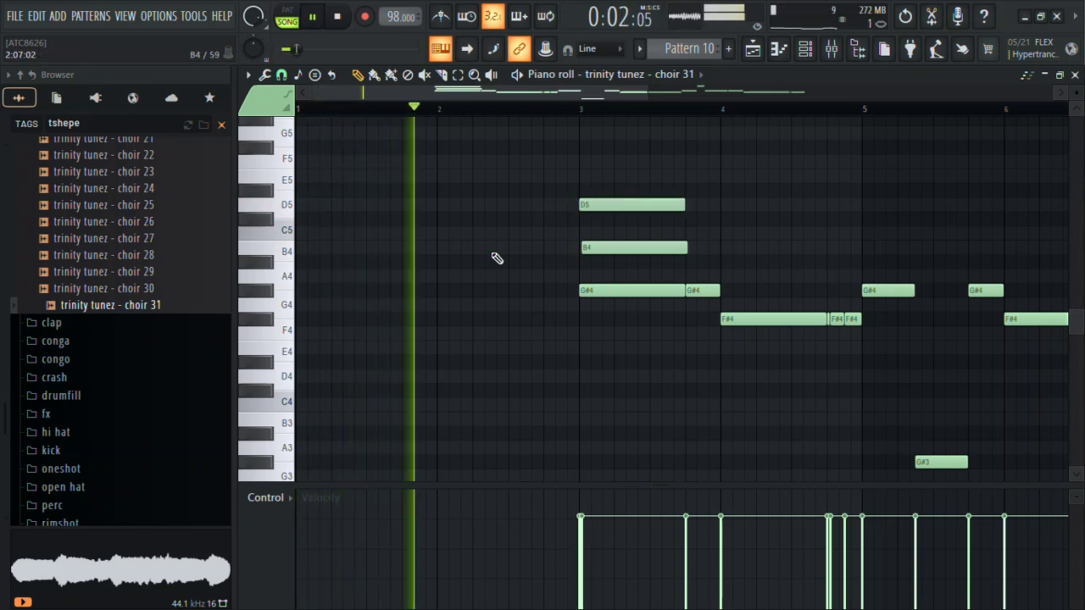
pyautogui.click(281, 75)
pyautogui.click(296, 112)
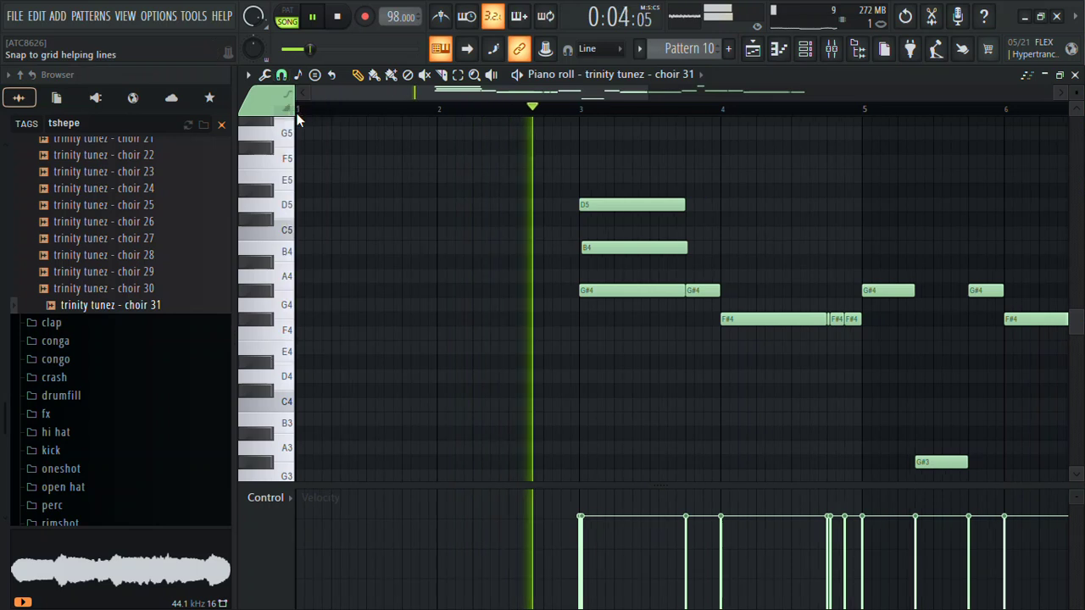
pyautogui.hotkey('ctrl', 'q')
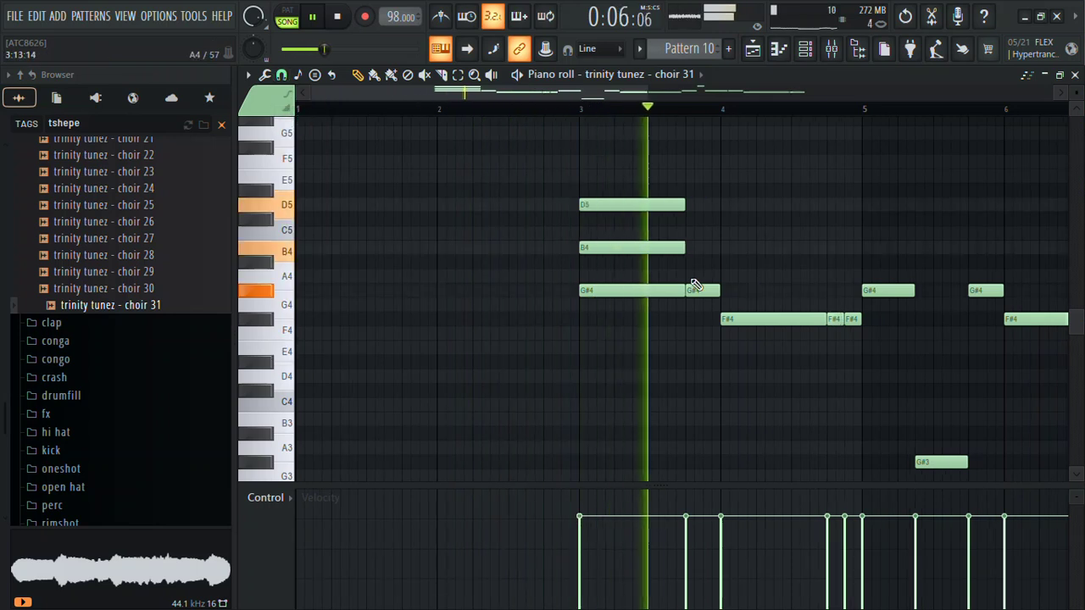
pyautogui.moveTo(613, 205); pyautogui.dragTo(614, 188)
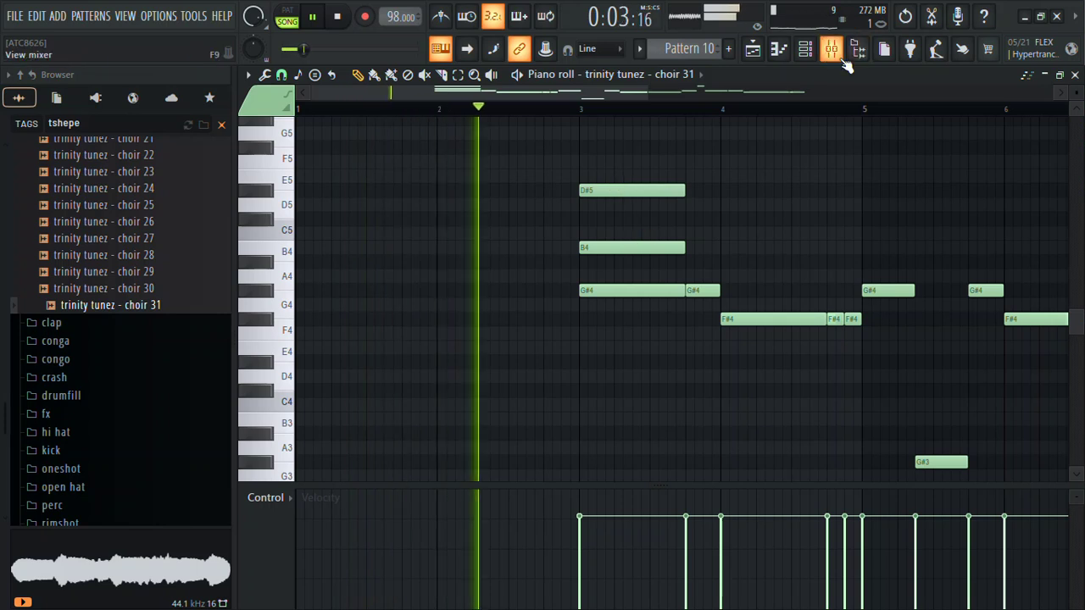
# Build an F#4, A4, C#5 chord halfway through bar 4, removing the surplus G#4 and F#4 notes and applying legato.
pyautogui.click(857, 48)
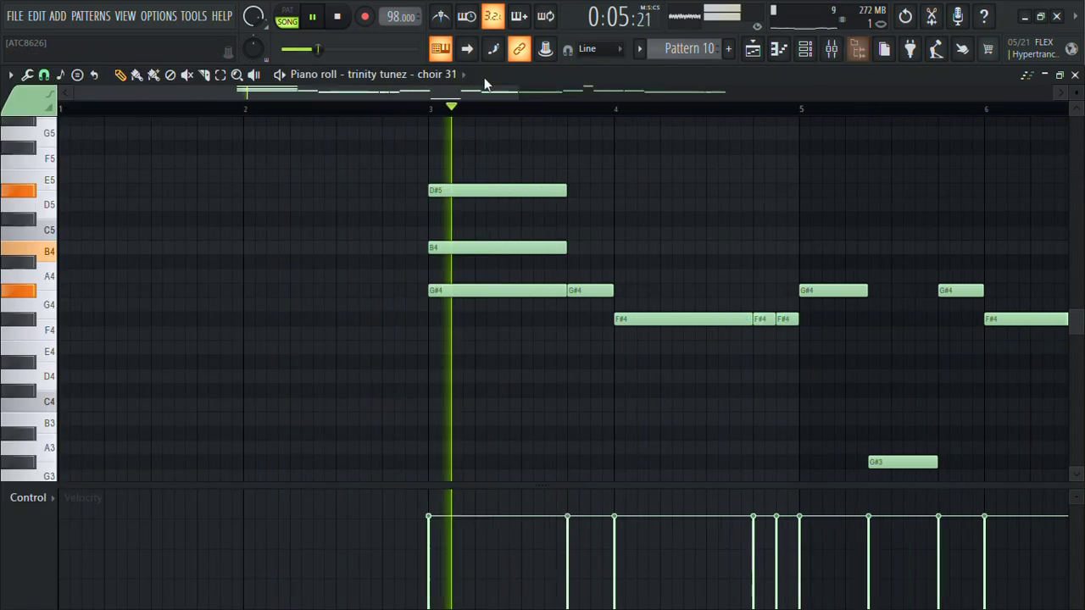
pyautogui.moveTo(520, 82); pyautogui.dragTo(612, 85)
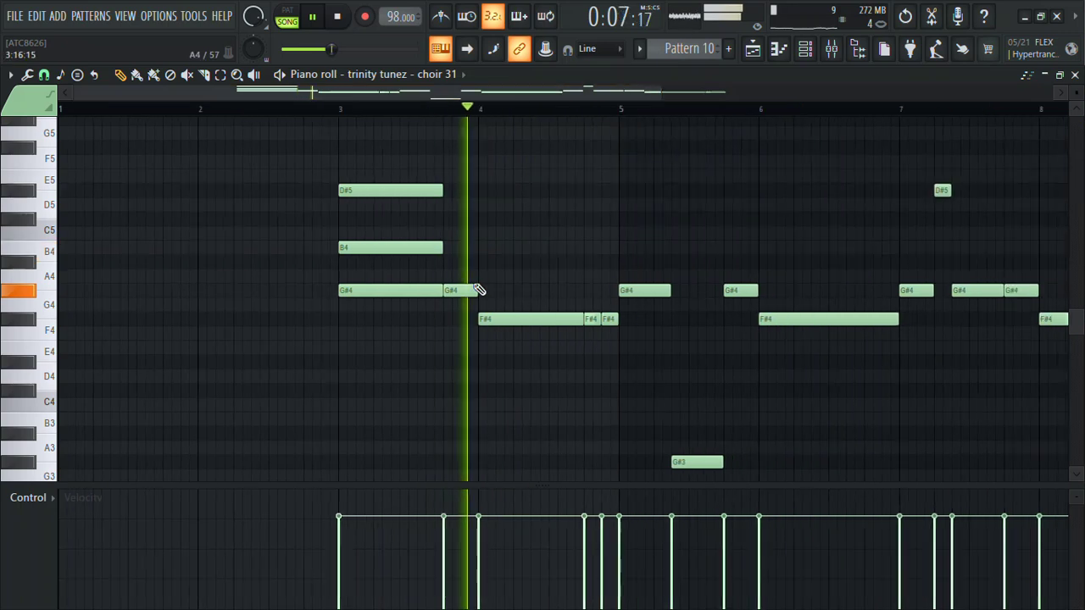
pyautogui.rightClick(462, 291)
pyautogui.press('space')
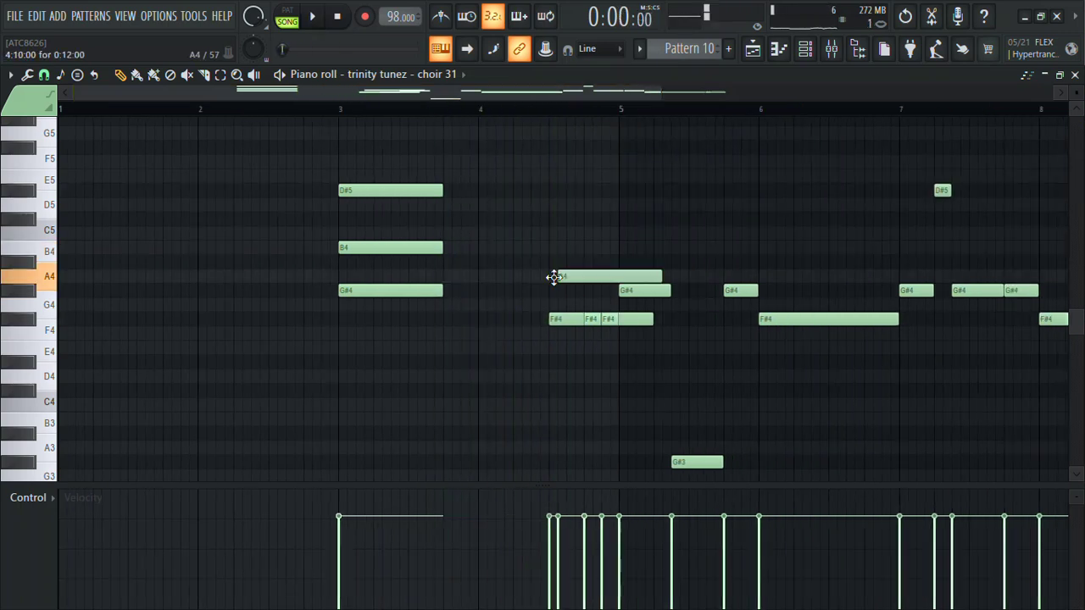
pyautogui.moveTo(544, 246); pyautogui.dragTo(547, 218)
pyautogui.press('space')
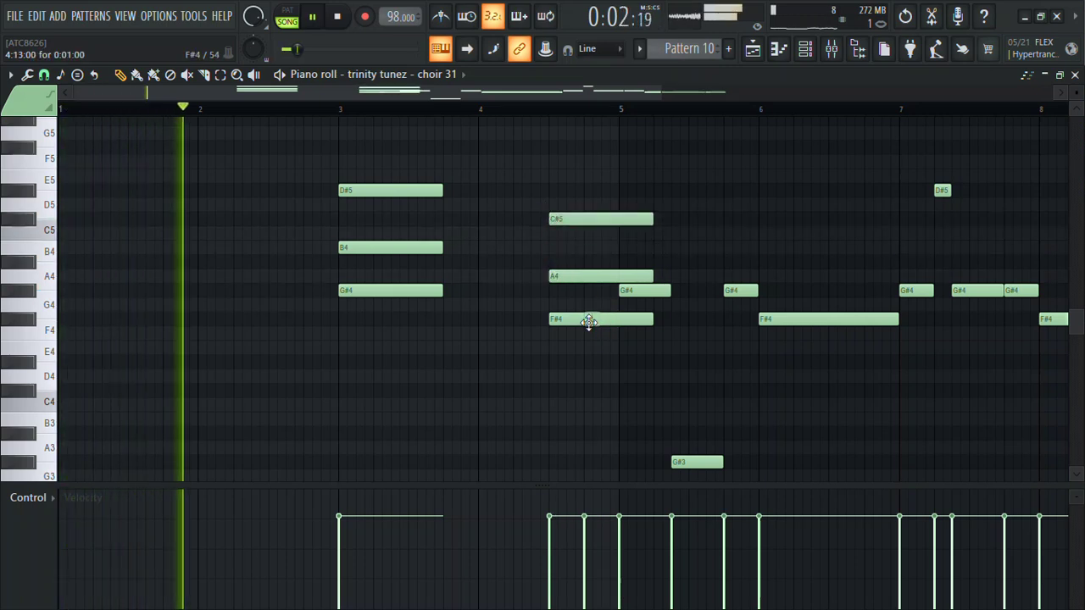
pyautogui.hotkey('ctrl', 'l')
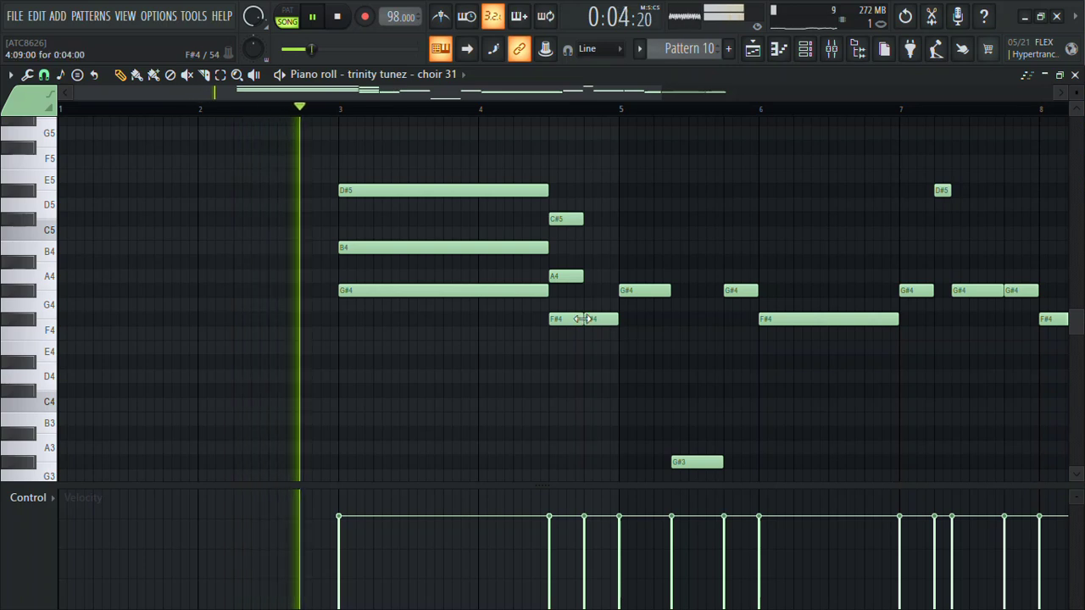
pyautogui.rightClick(597, 322)
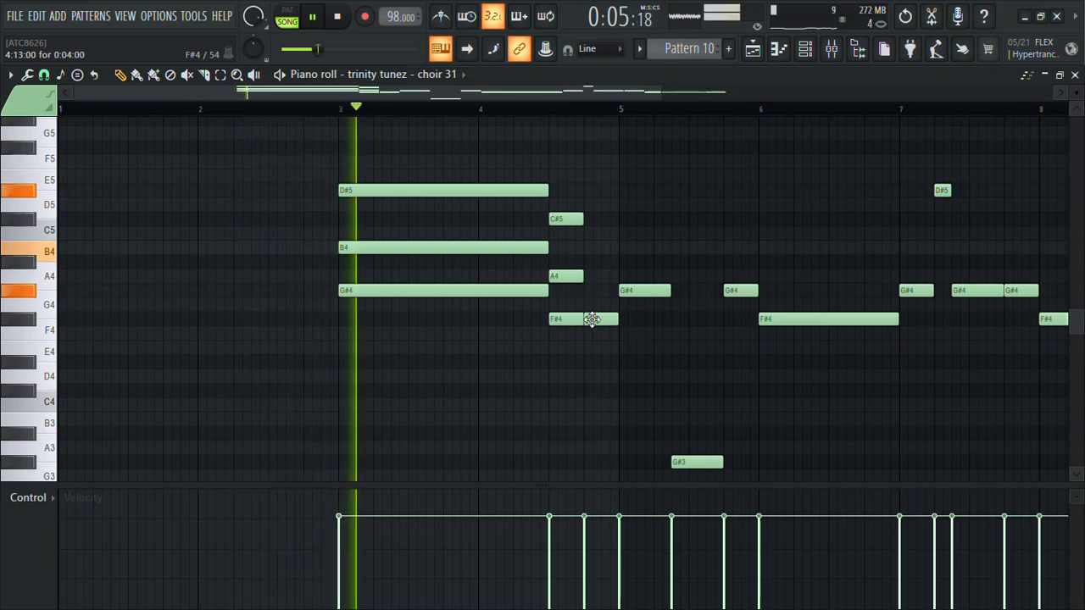
# Revoice the two chords: lower the first chord's D#5 to D#4, end that chord at bar 4, and raise A4 to A#4.
pyautogui.click(454, 189)
pyautogui.hotkey('ctrl', 'Down')
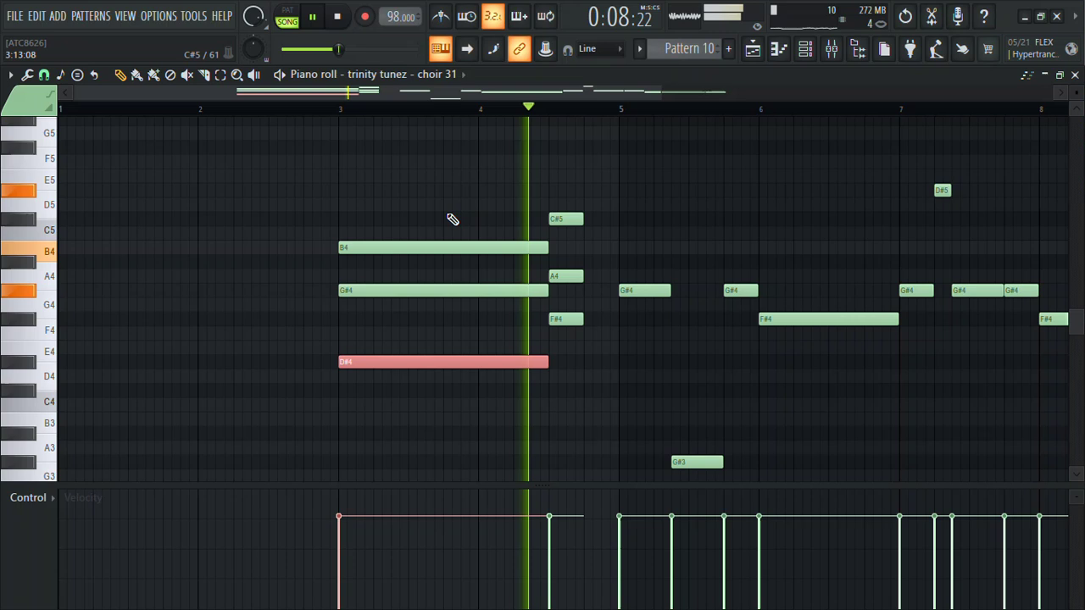
pyautogui.moveTo(489, 213); pyautogui.dragTo(502, 400)
pyautogui.moveTo(534, 366); pyautogui.dragTo(484, 381)
pyautogui.moveTo(568, 277); pyautogui.dragTo(565, 257)
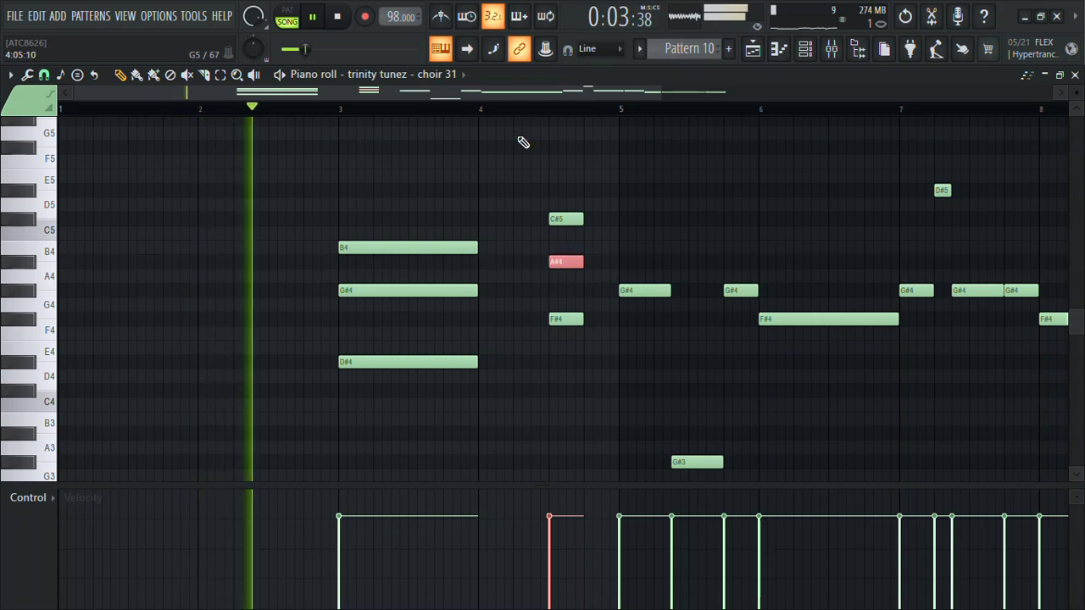
# Delete all choir notes from bar 5 onward and extend the F#4, A#4, C#5 chord to the start of bar 5.
pyautogui.moveTo(660, 91); pyautogui.dragTo(1051, 91)
pyautogui.moveTo(518, 143); pyautogui.dragTo(301, 504)
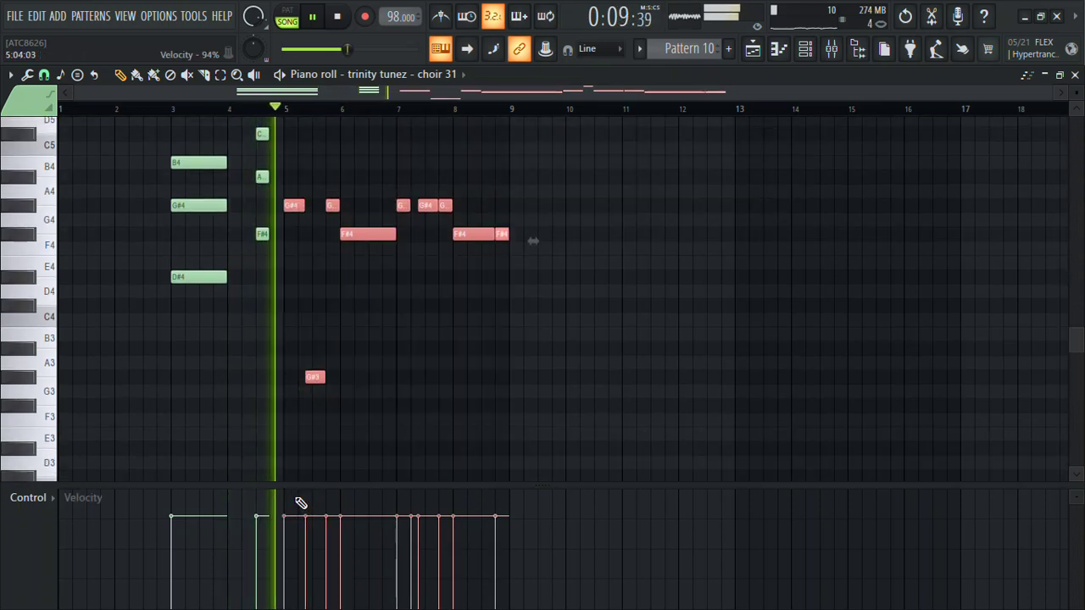
pyautogui.press('Delete')
pyautogui.moveTo(288, 254); pyautogui.dragTo(283, 133)
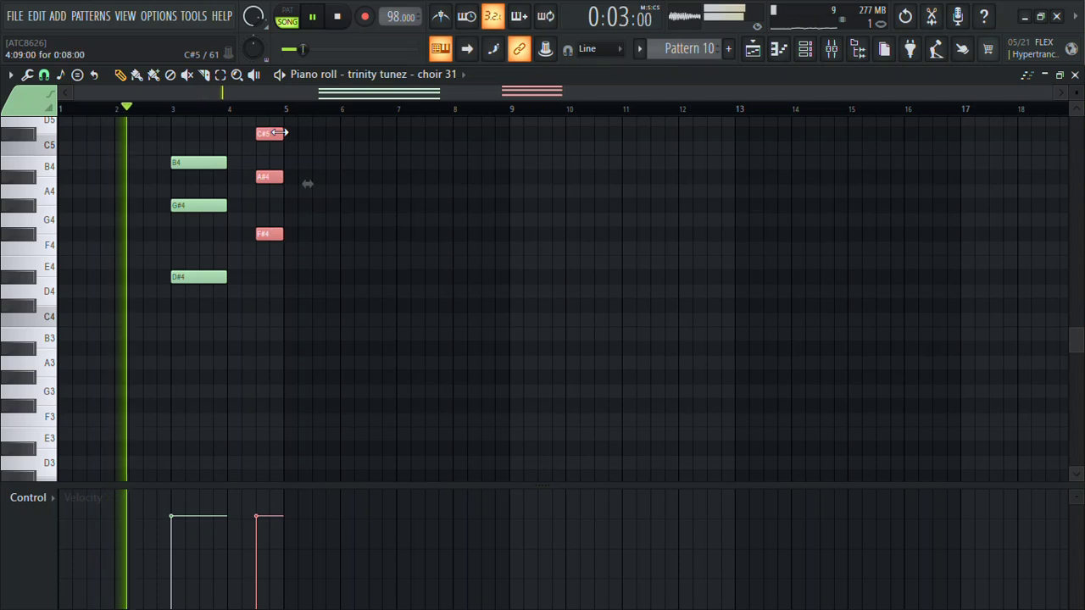
# Delete the B4, G#4, D#4 chord at bar 3.
pyautogui.rightClick(212, 162)
pyautogui.rightClick(203, 205)
pyautogui.rightClick(197, 276)
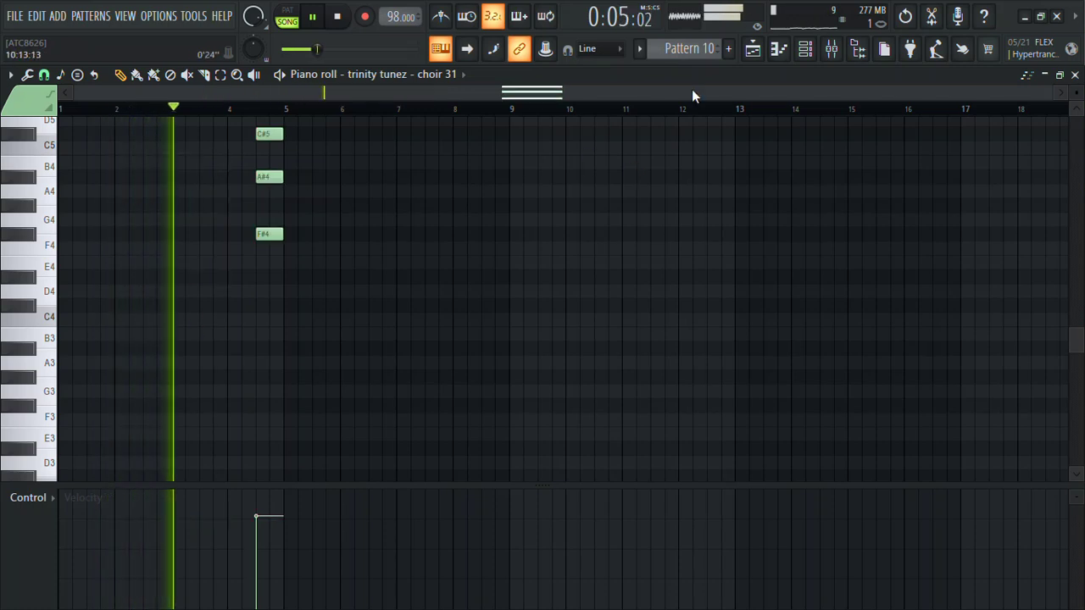
# Route the choir 31 channel to mixer insert 2 and reset the volume fader of Insert 1.
pyautogui.click(806, 51)
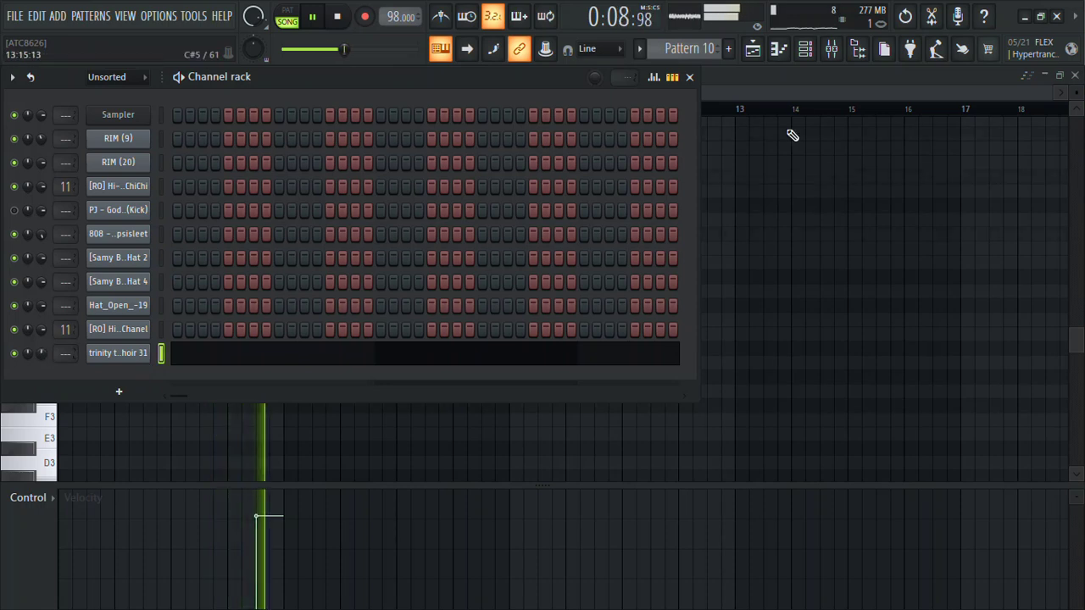
pyautogui.click(831, 49)
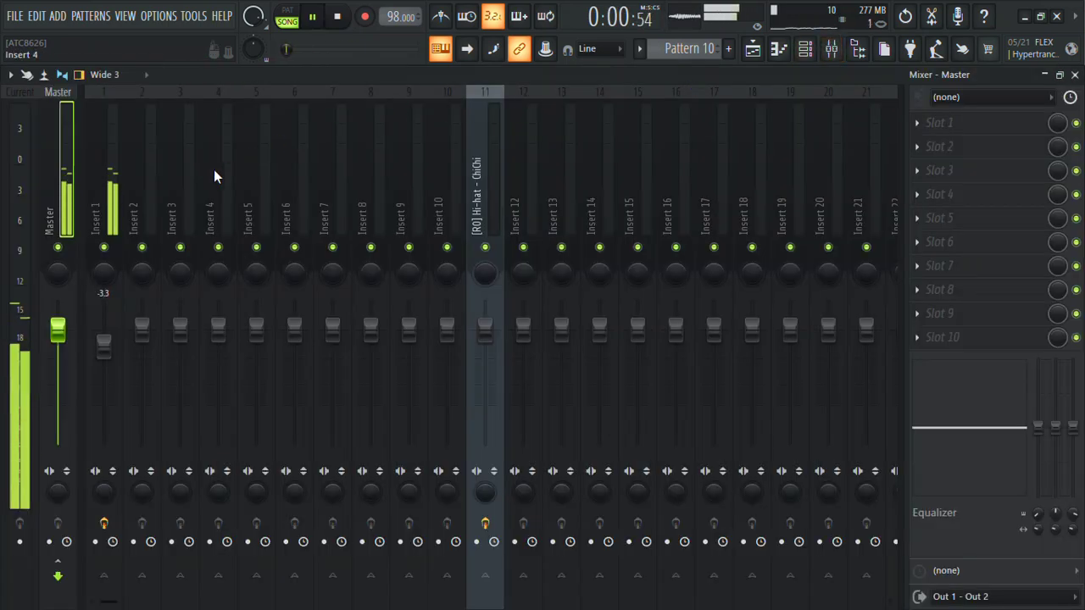
pyautogui.click(142, 188)
pyautogui.hotkey('ctrl', 'l')
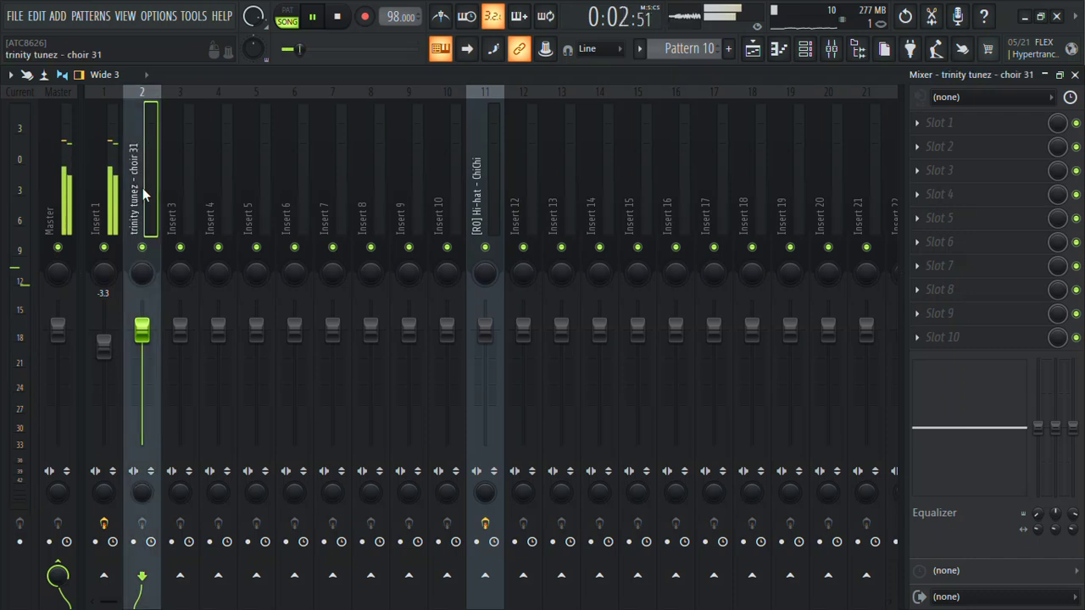
pyautogui.rightClick(103, 340)
pyautogui.click(128, 347)
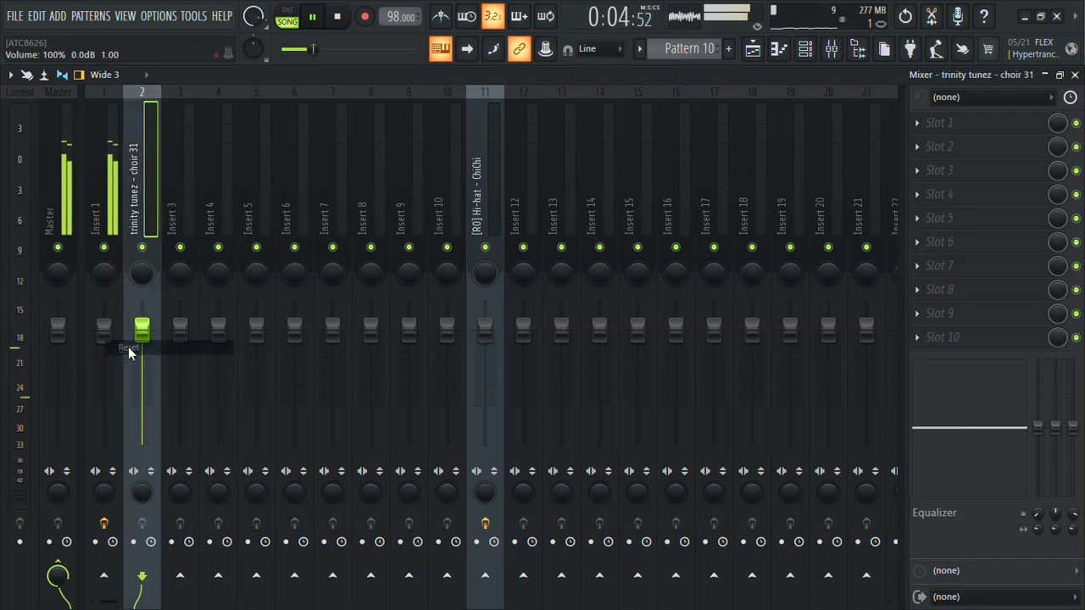
# Load Fruity Reeverb 2 into effect slot 6 of the choir 31 mixer track and close its window.
pyautogui.click(941, 266)
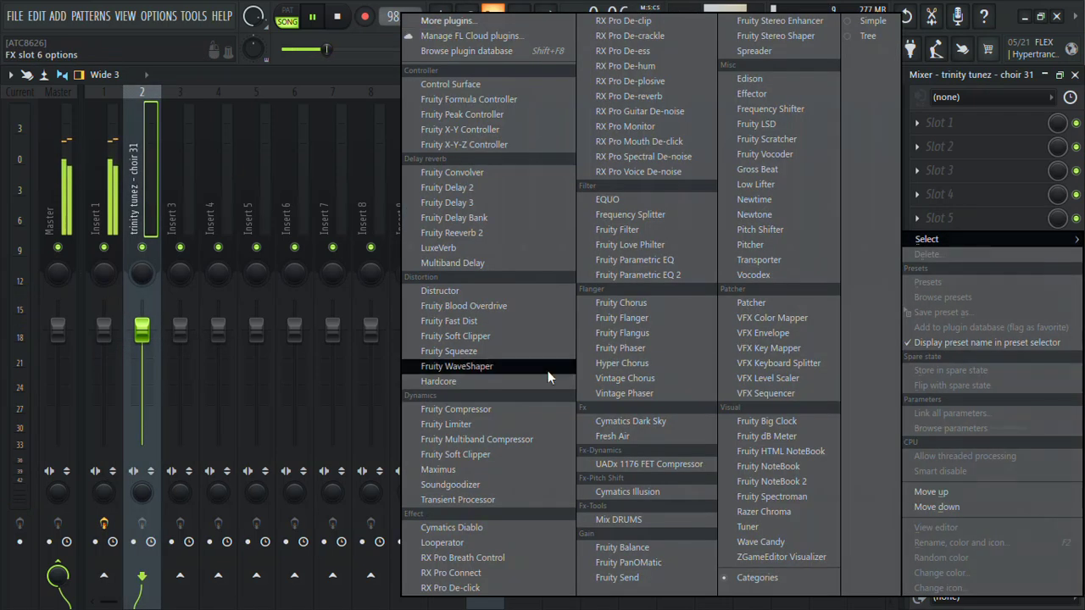
pyautogui.click(479, 234)
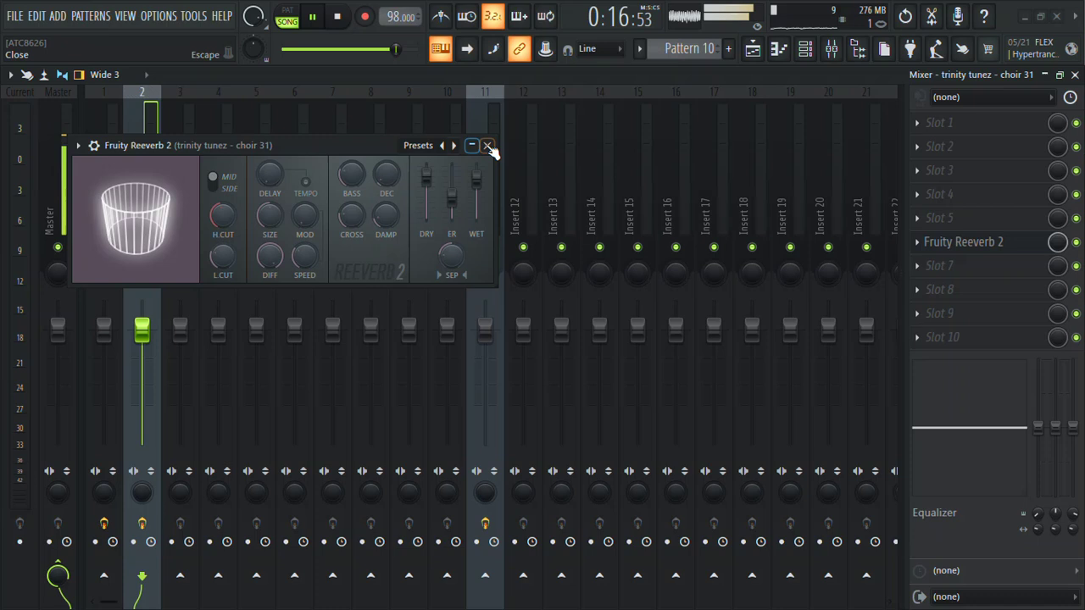
pyautogui.click(486, 146)
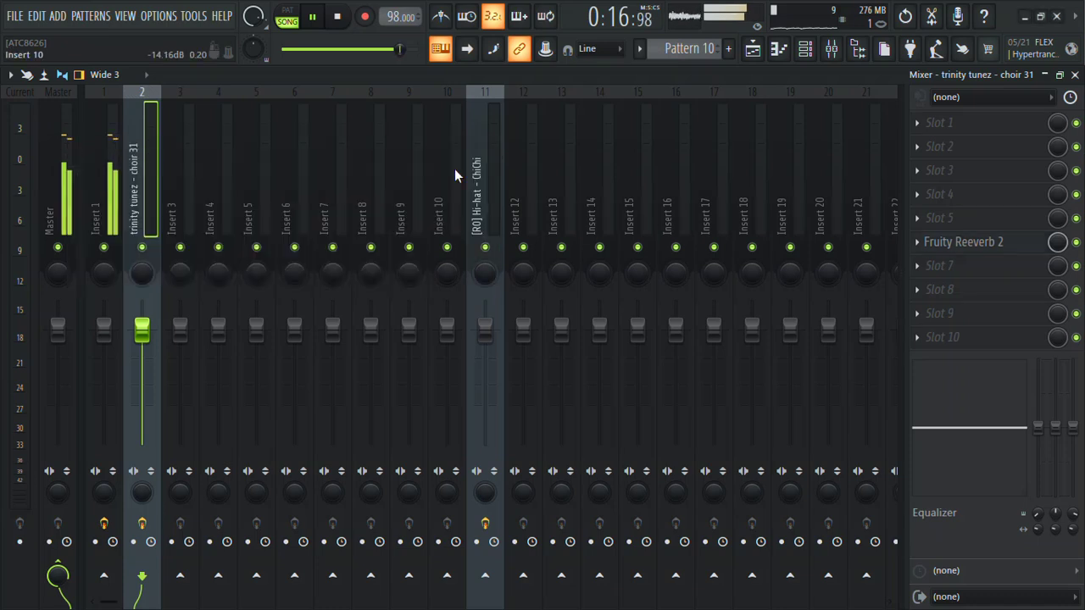
# Add Fruity Parametric EQ 2 to effect slot 10 of Insert 1.
pyautogui.click(104, 193)
pyautogui.click(966, 339)
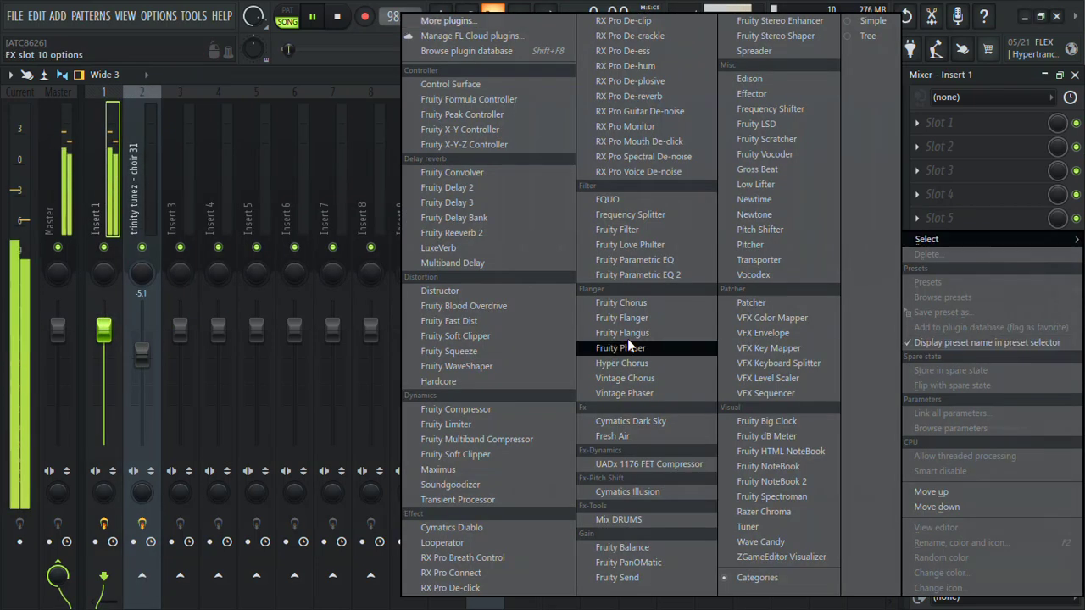
pyautogui.click(634, 276)
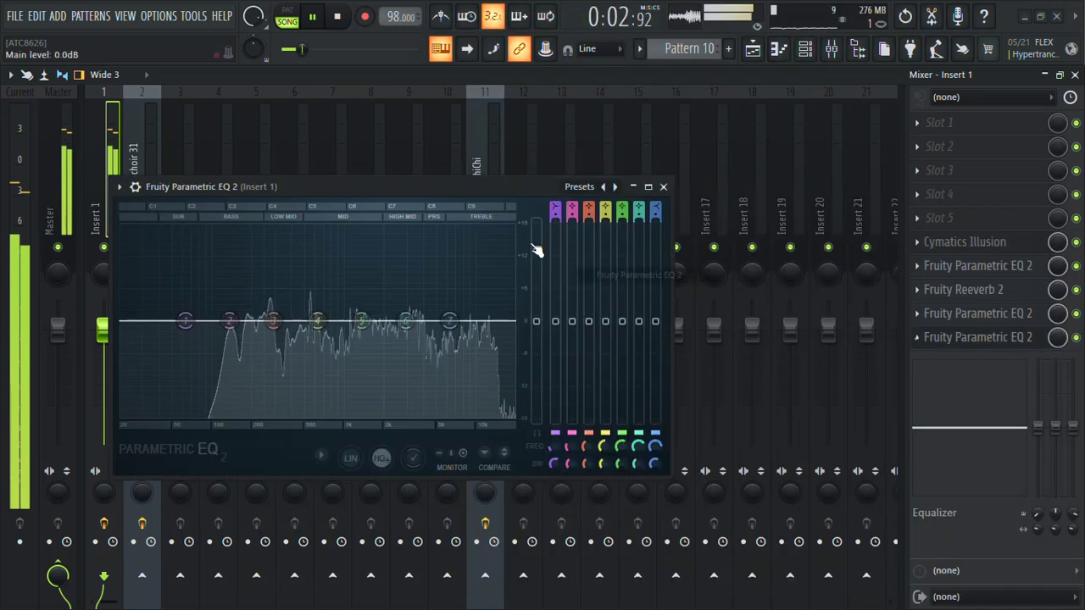
# Apply the EQ's 40Hz + 18kHz cut preset, then lower the high cut to about 4300 Hz and raise the low cut to about 500 Hz.
pyautogui.click(583, 185)
pyautogui.click(632, 240)
pyautogui.moveTo(511, 321); pyautogui.dragTo(432, 321)
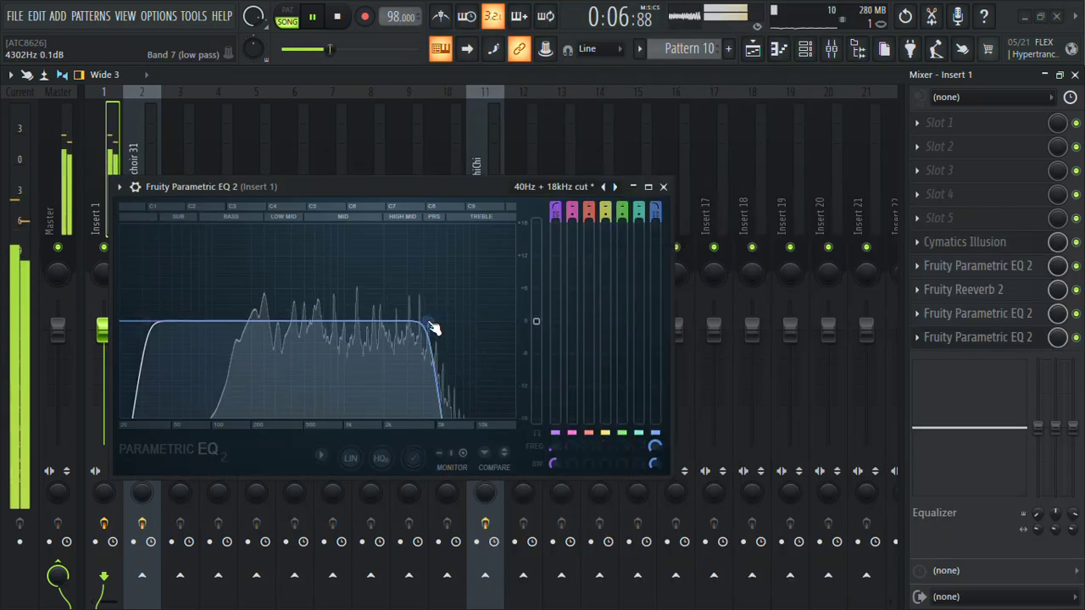
pyautogui.moveTo(153, 350); pyautogui.dragTo(255, 349)
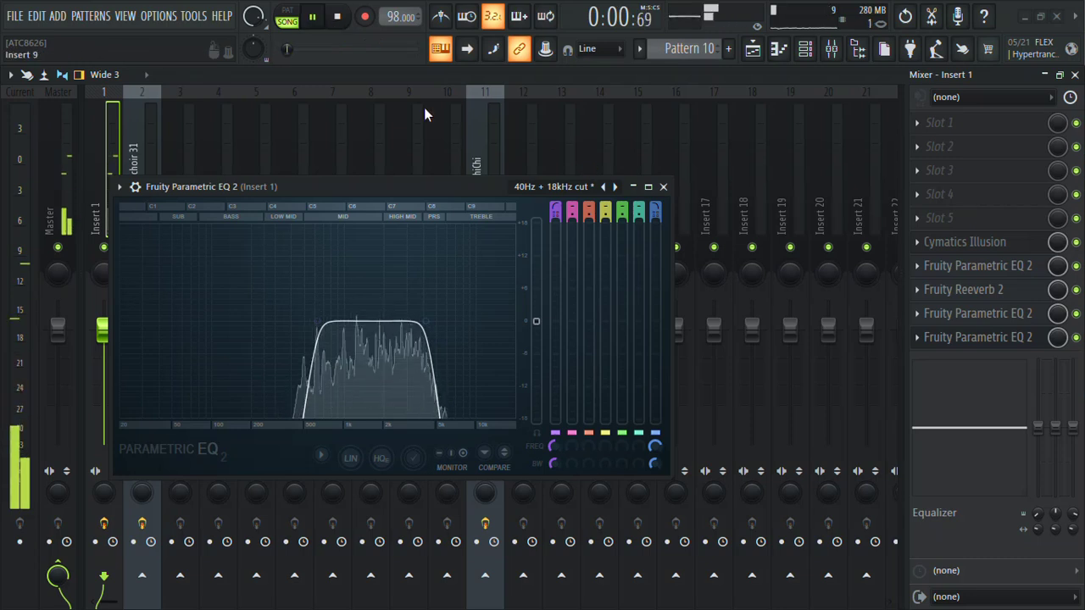
# Create an automation clip for the slot 10 EQ's mix level, close the EQ window and show the playlist.
pyautogui.rightClick(1058, 340)
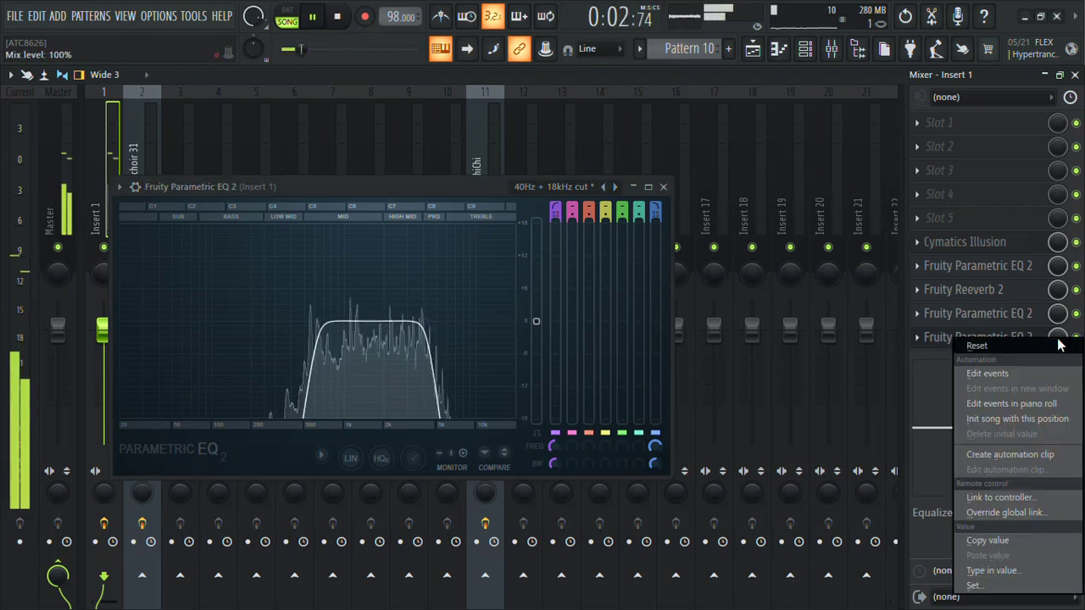
pyautogui.click(1006, 455)
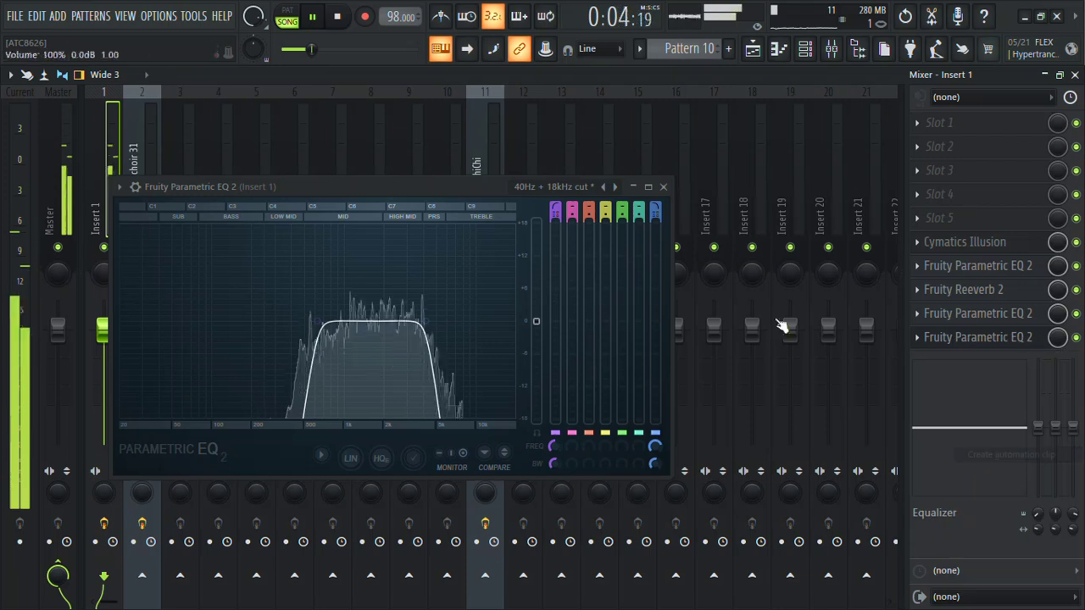
pyautogui.click(664, 188)
pyautogui.click(753, 49)
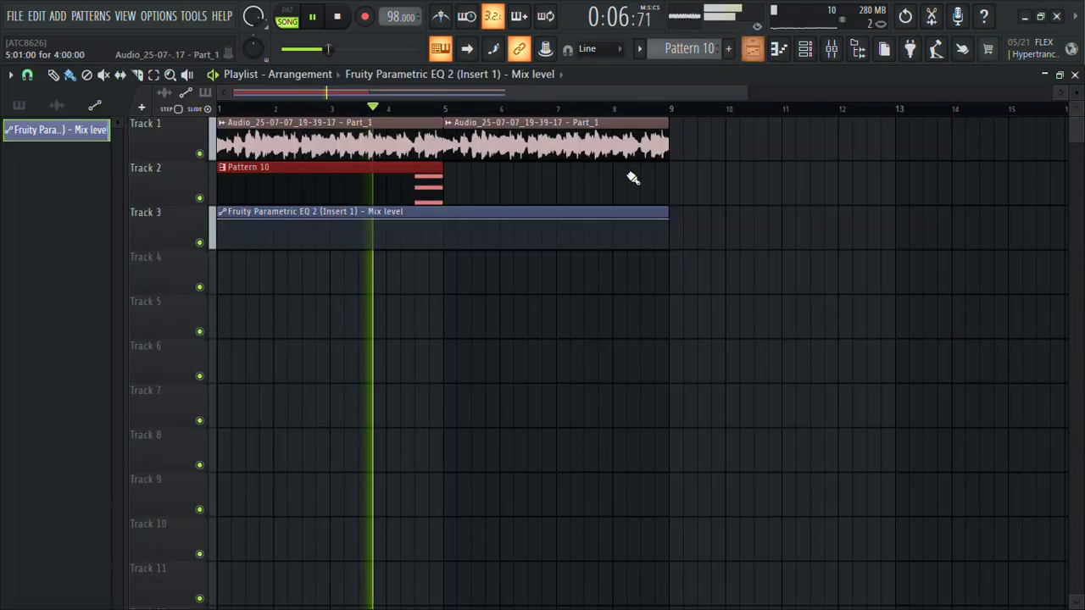
# Add a point at bar 5 of the mix level automation and lower it to zero, with the start point at 100%.
pyautogui.click(442, 225)
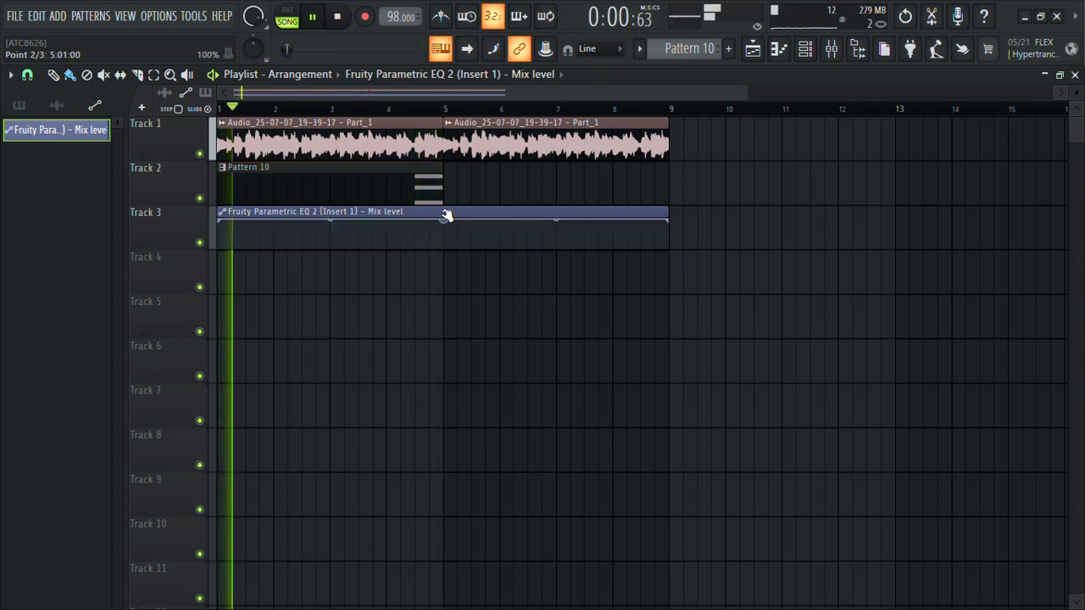
pyautogui.moveTo(223, 224); pyautogui.dragTo(455, 252)
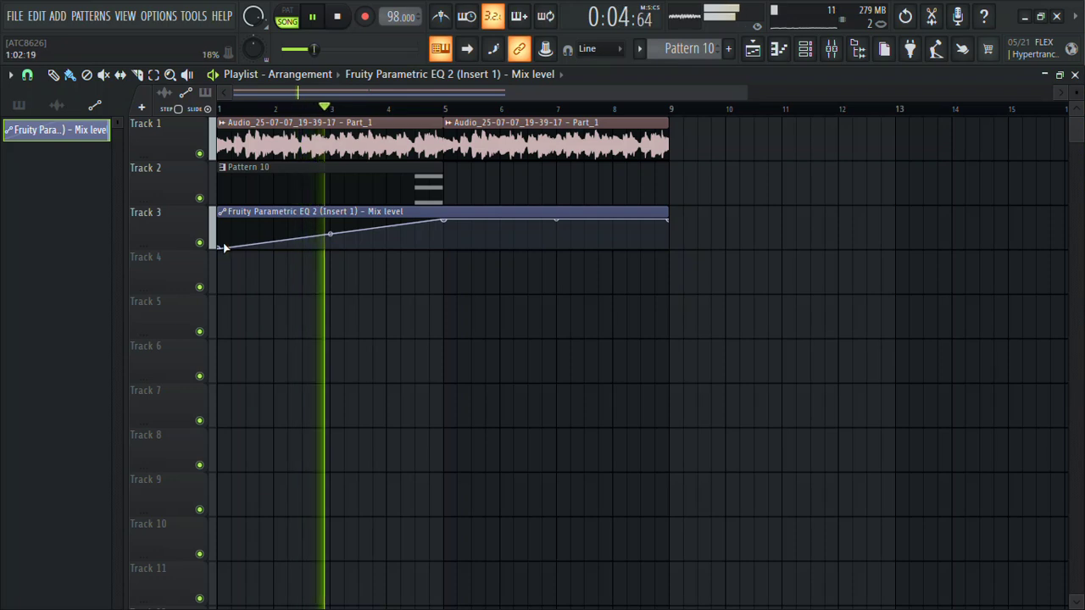
pyautogui.moveTo(223, 247); pyautogui.dragTo(222, 219)
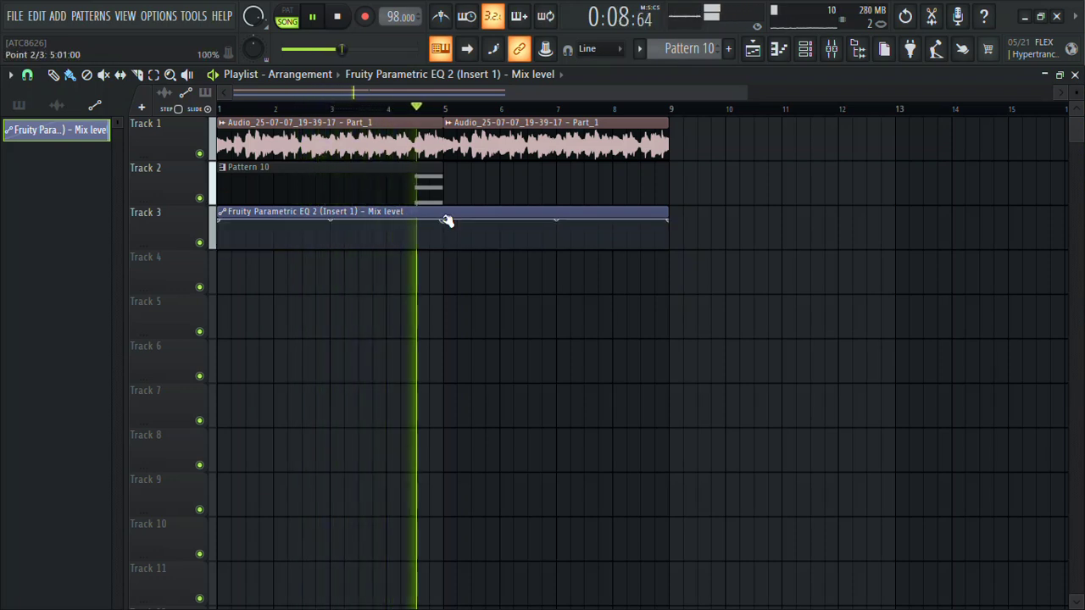
pyautogui.moveTo(443, 220); pyautogui.dragTo(447, 281)
# Bend the automation's descent to bar 5 into a convex curve and lower the end point at bar 9 to zero.
pyautogui.press('space')
pyautogui.press('space')
pyautogui.moveTo(332, 236); pyautogui.dragTo(330, 224)
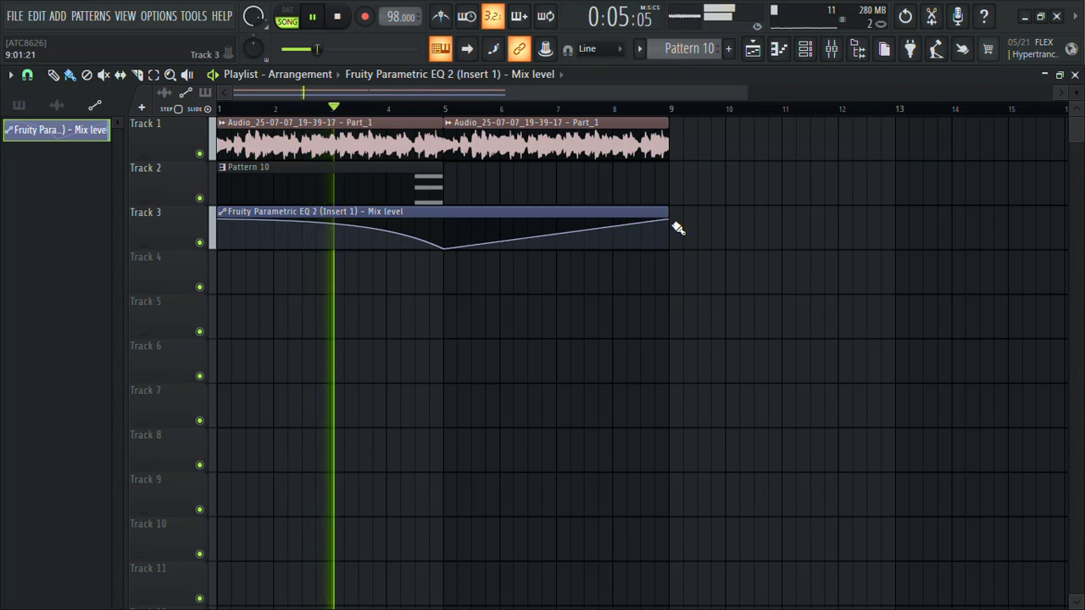
pyautogui.moveTo(673, 223); pyautogui.dragTo(673, 257)
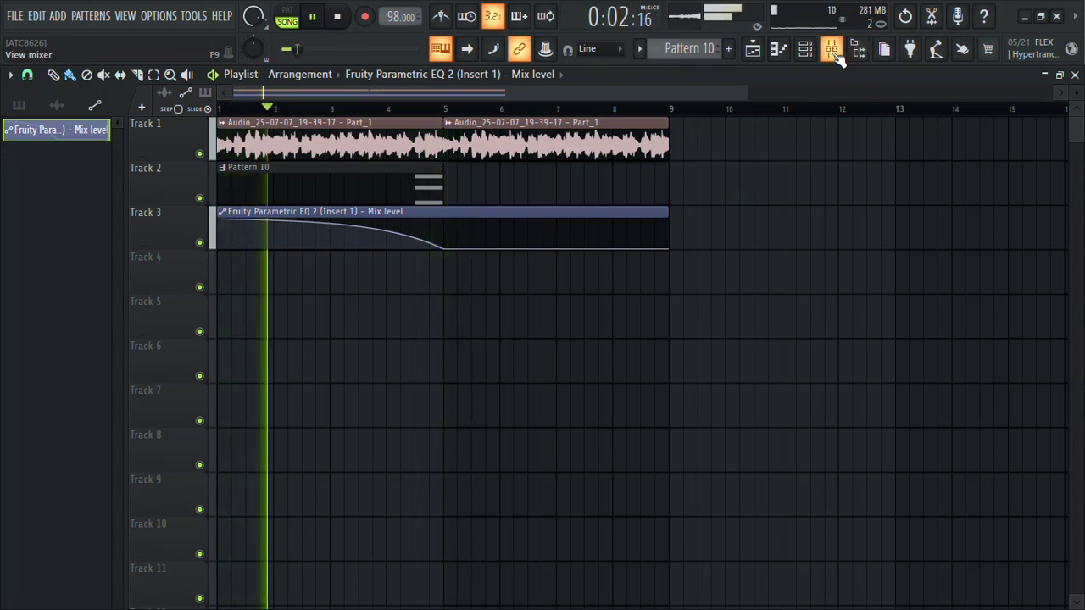
# Stop playback, search the browser for "loop" and audition the 112 bpm drum loops in the first [MDB] Drum Loop folder.
pyautogui.click(429, 113)
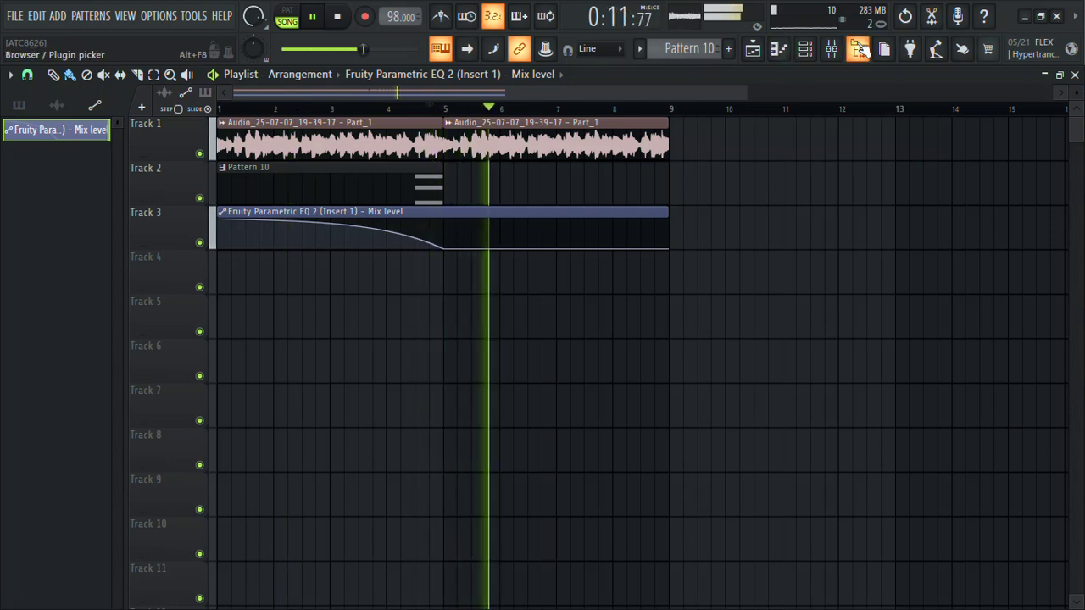
pyautogui.click(859, 48)
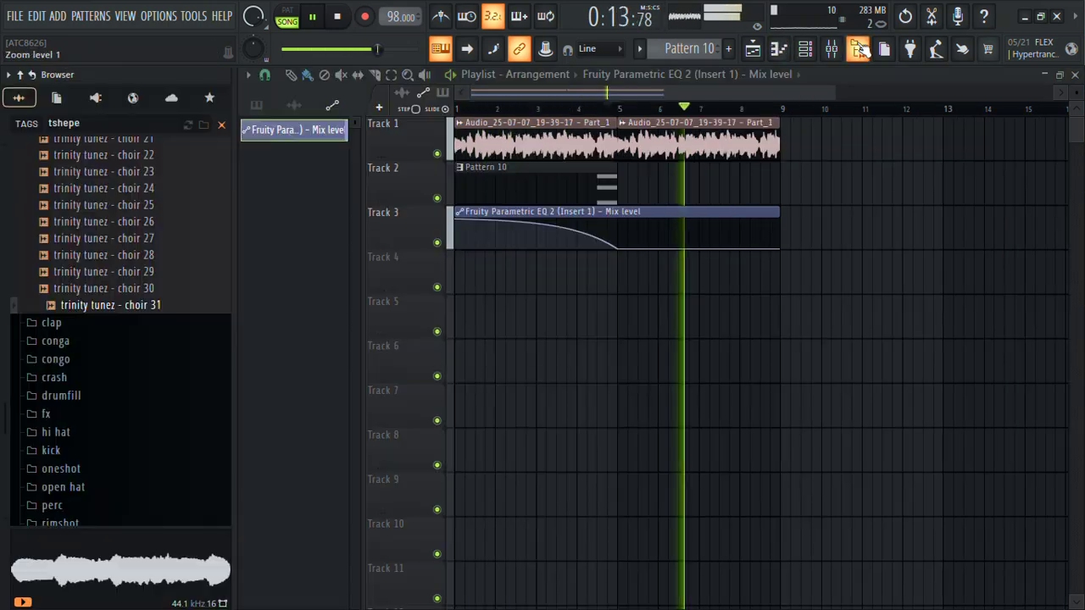
pyautogui.press('space')
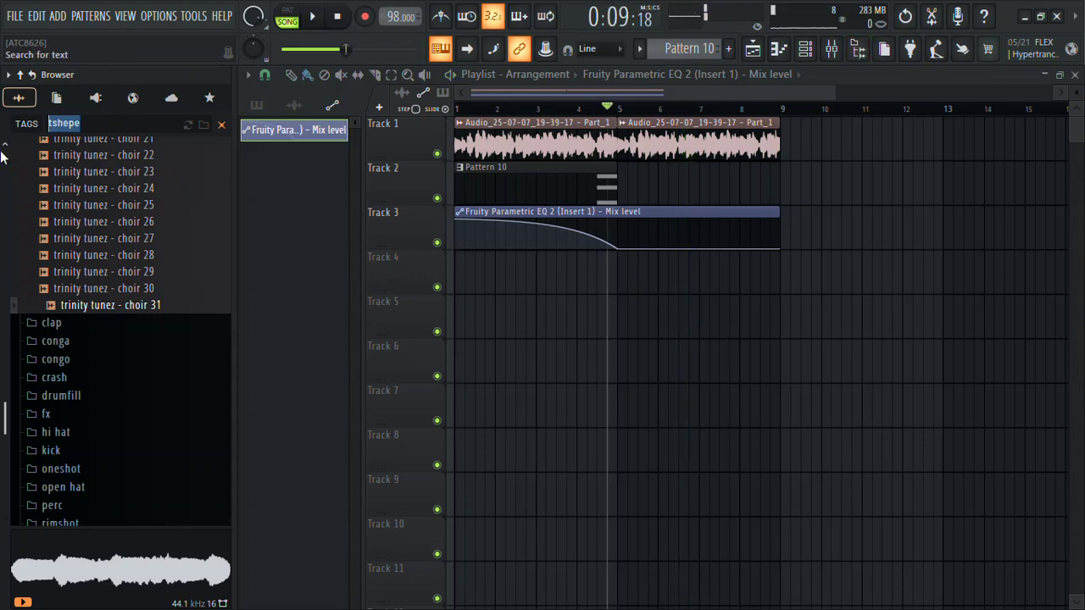
pyautogui.click(2, 155)
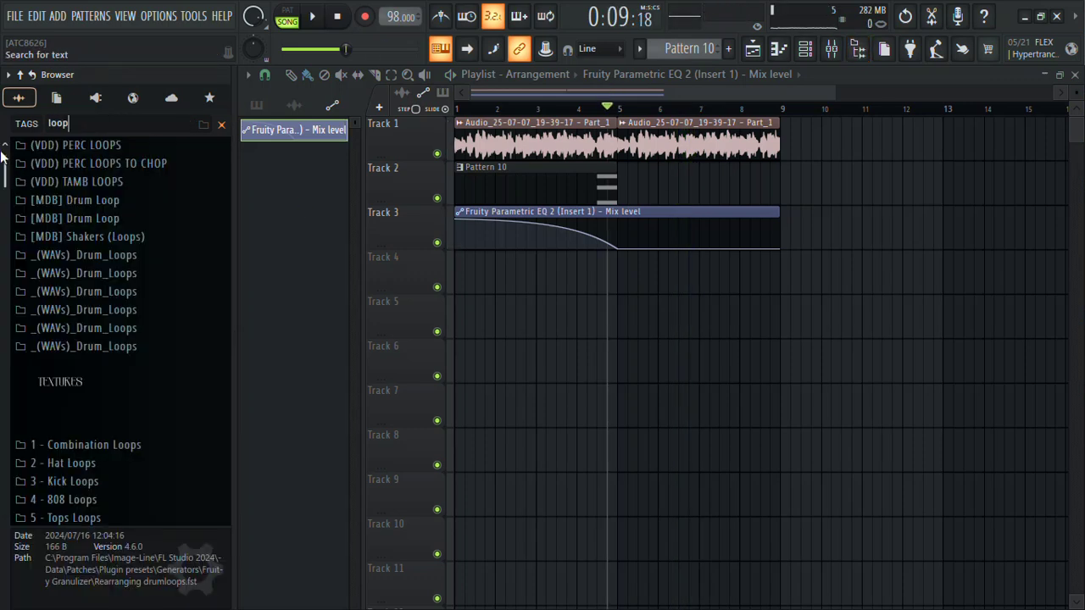
pyautogui.click(110, 201)
pyautogui.click(132, 239)
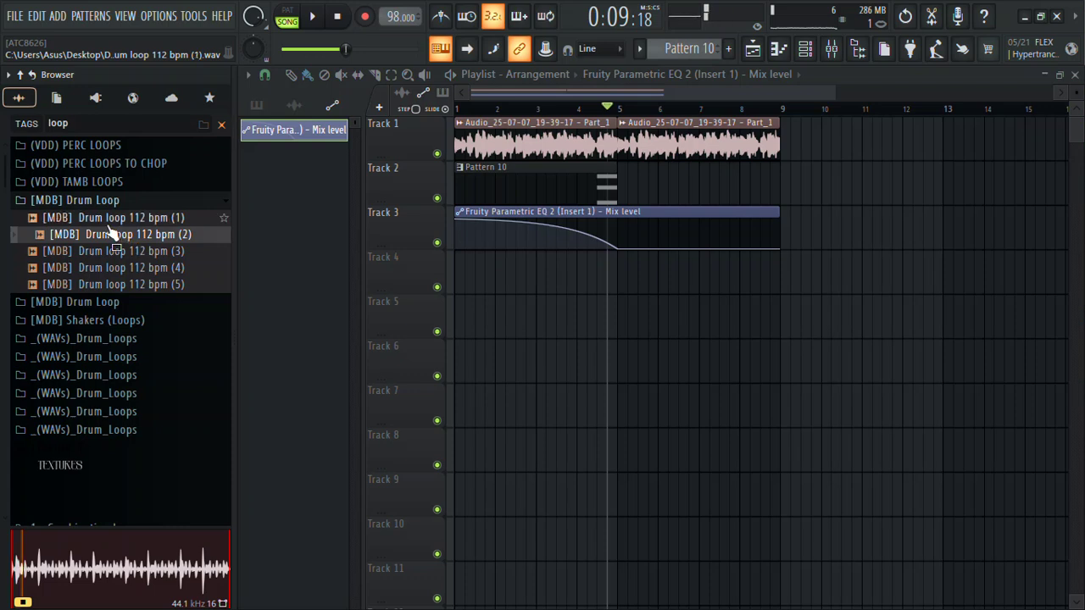
pyautogui.press('Up')
pyautogui.press('Left')
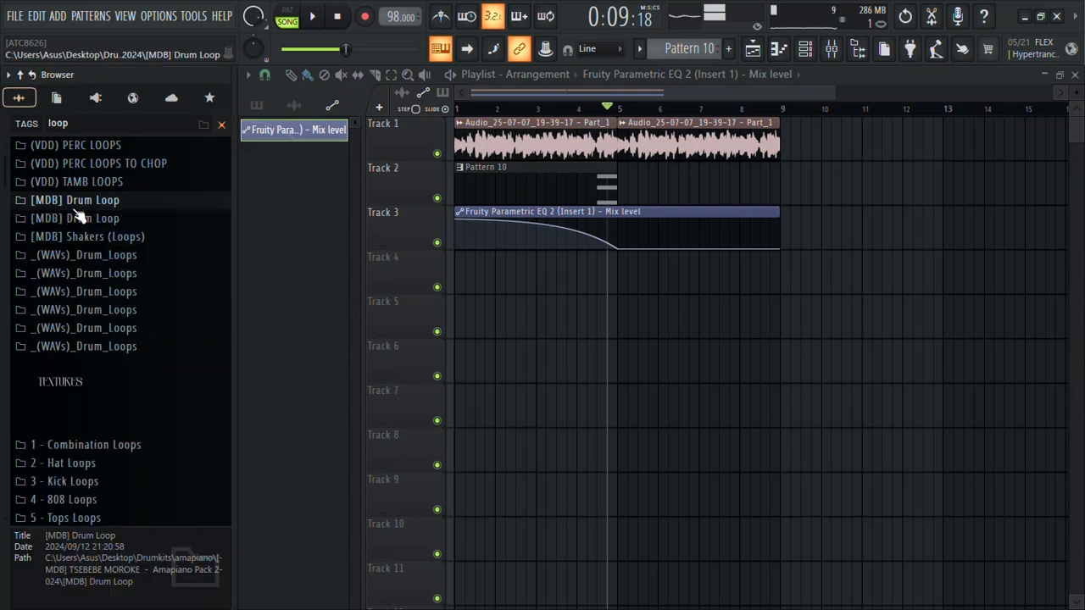
# Audition the first two samples in the (VDD) TAMB LOOPS folder.
pyautogui.press('Up')
pyautogui.press('Right')
pyautogui.press('Down')
pyautogui.press('Down')
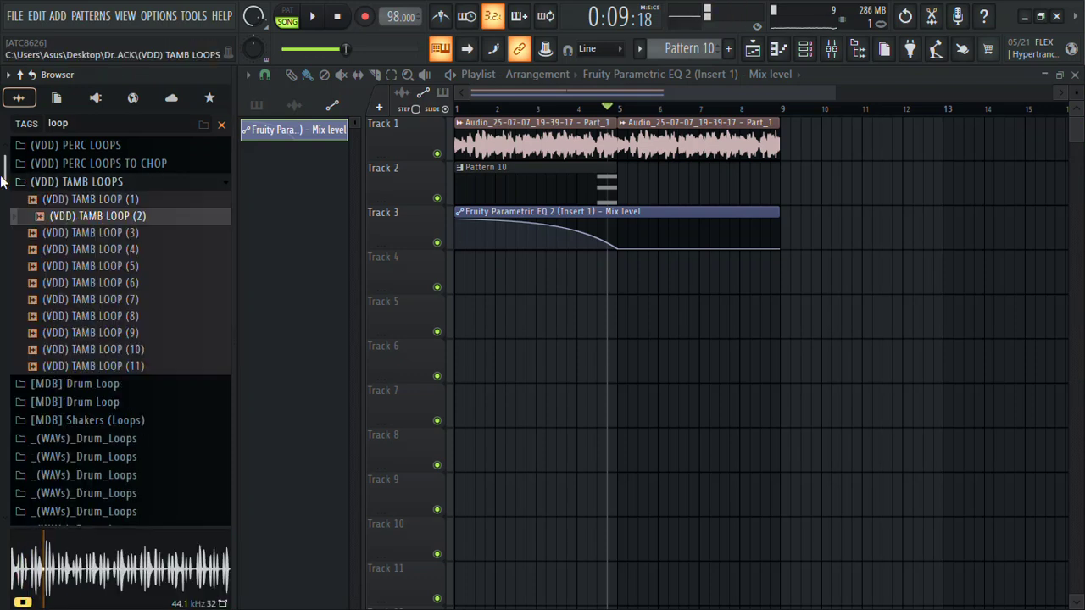
# Audition the FL_RPS_KIT01 drum fill and drum loops 02 to 04 in reggae drum loop vol 2's (85BPM) WAVs_Drum_Loops folder.
pyautogui.moveTo(3, 176); pyautogui.dragTo(14, 204)
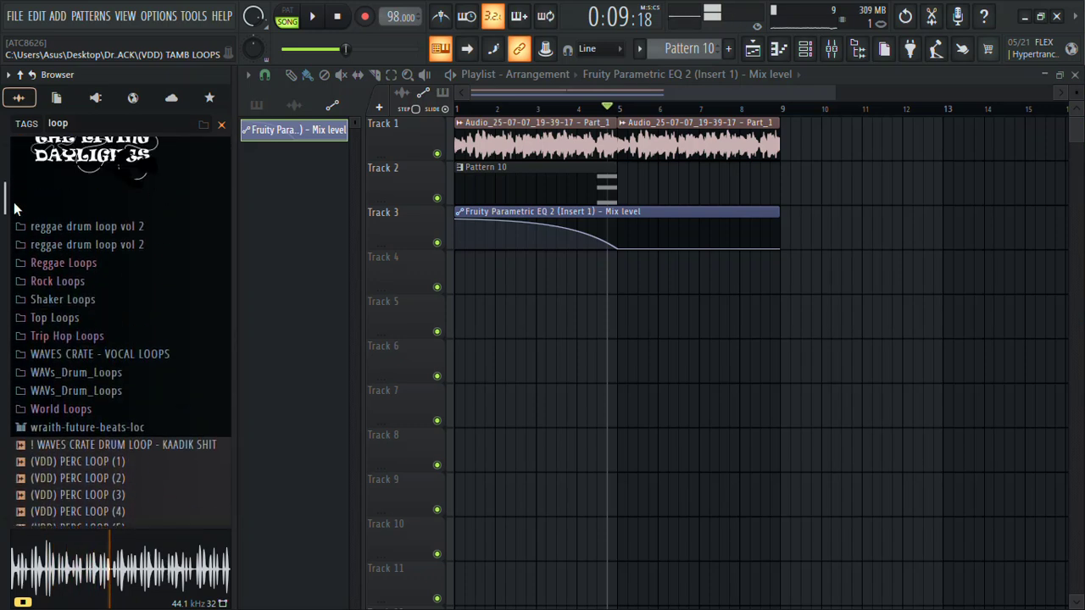
pyautogui.click(88, 340)
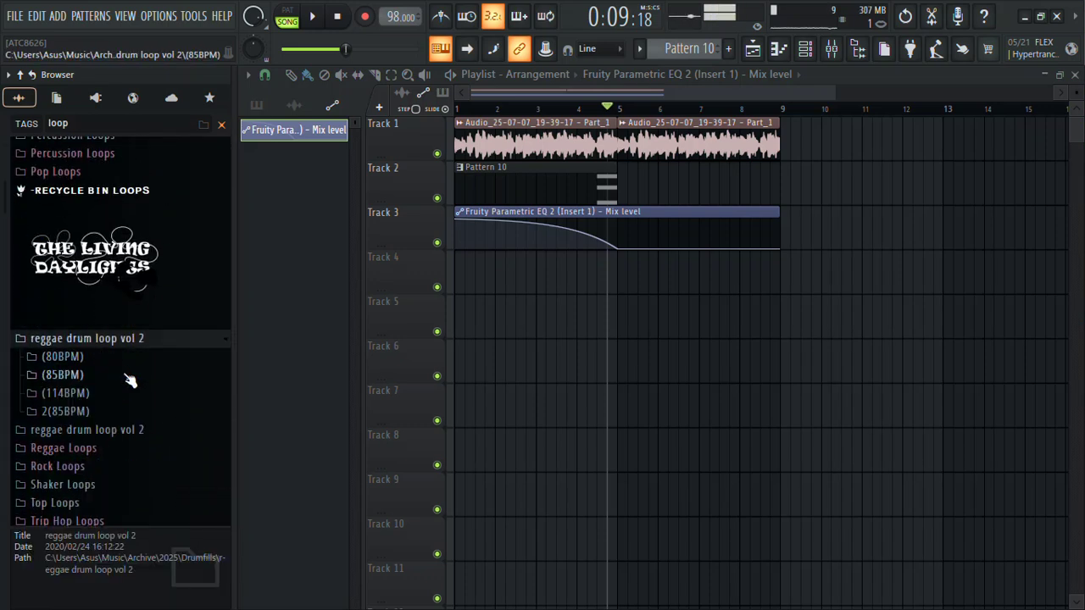
pyautogui.click(81, 411)
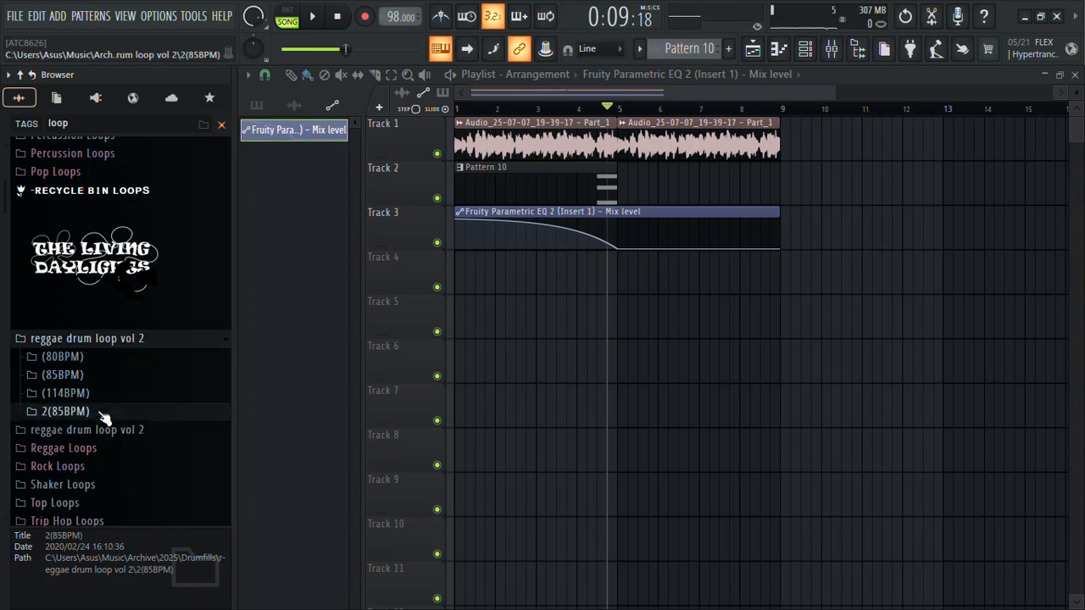
pyautogui.click(82, 375)
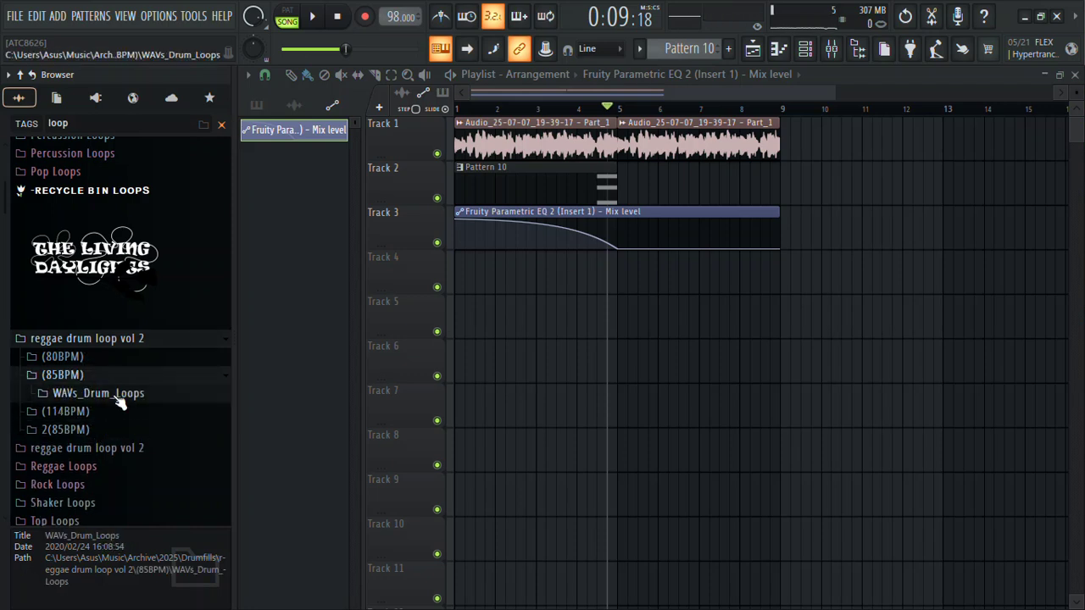
pyautogui.click(119, 398)
pyautogui.click(127, 411)
pyautogui.click(155, 445)
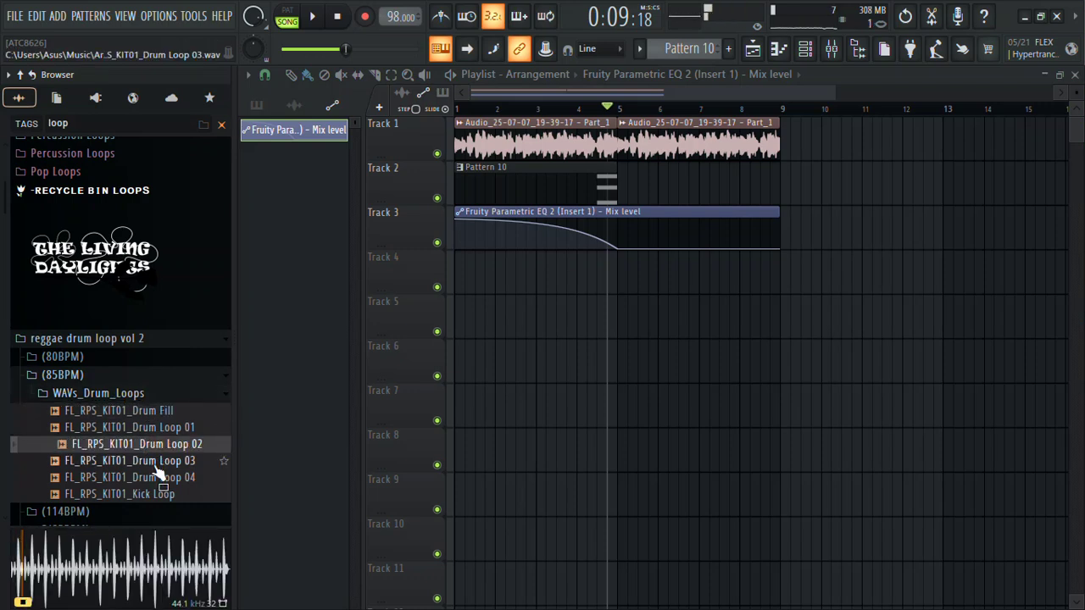
pyautogui.click(155, 464)
pyautogui.click(152, 477)
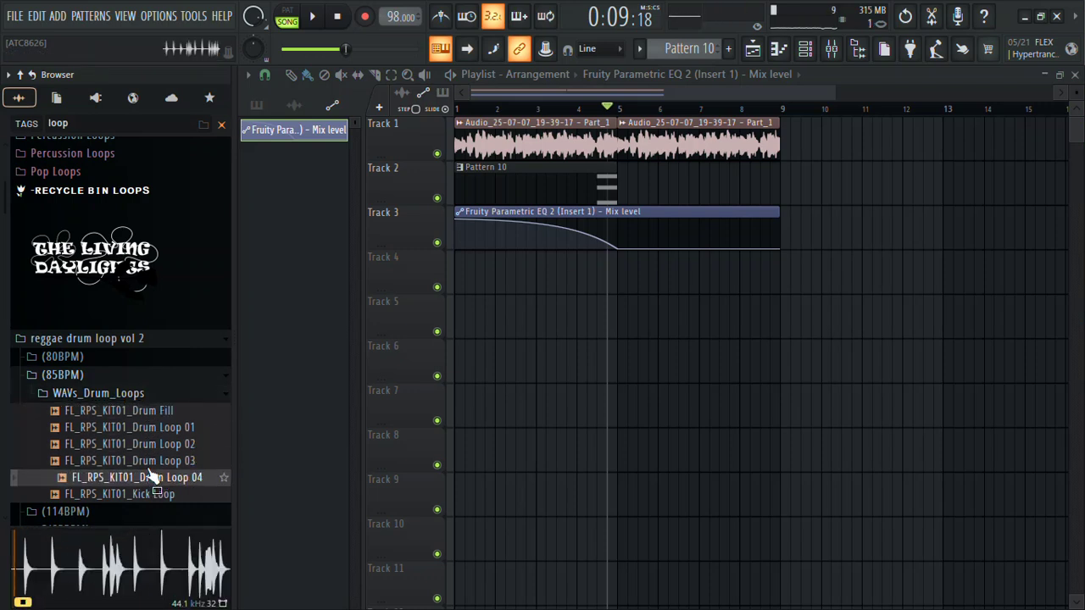
# Check the contents of the RECYCLE BIN LOOPS, Pop Loops and FPC Percussion Loops folders for usable loops.
pyautogui.click(100, 195)
pyautogui.click(78, 284)
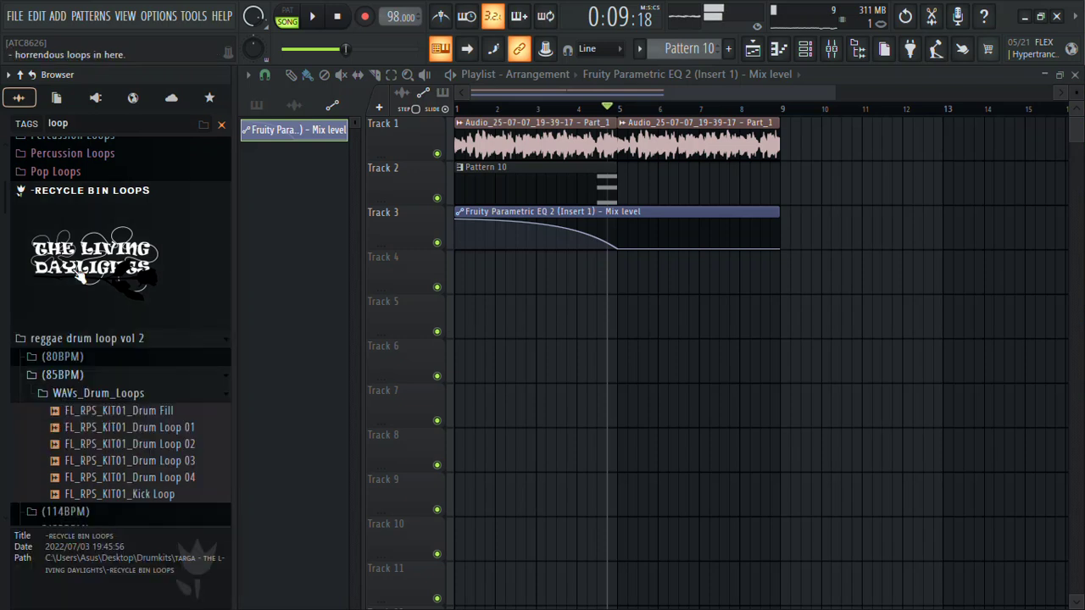
pyautogui.click(49, 173)
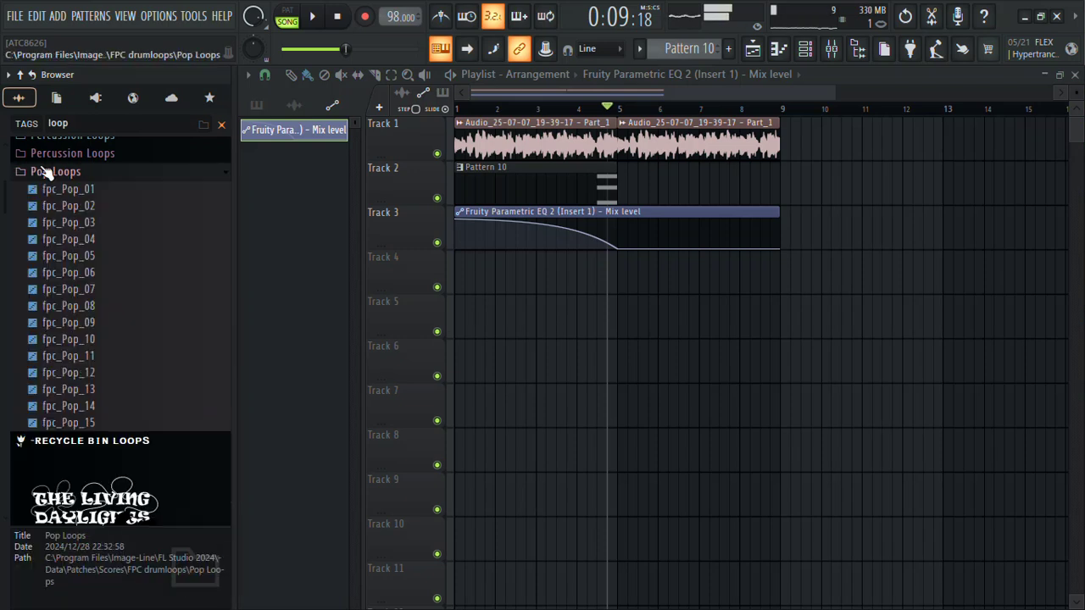
pyautogui.click(40, 172)
pyautogui.click(38, 166)
pyautogui.scroll(1, 2, 159)
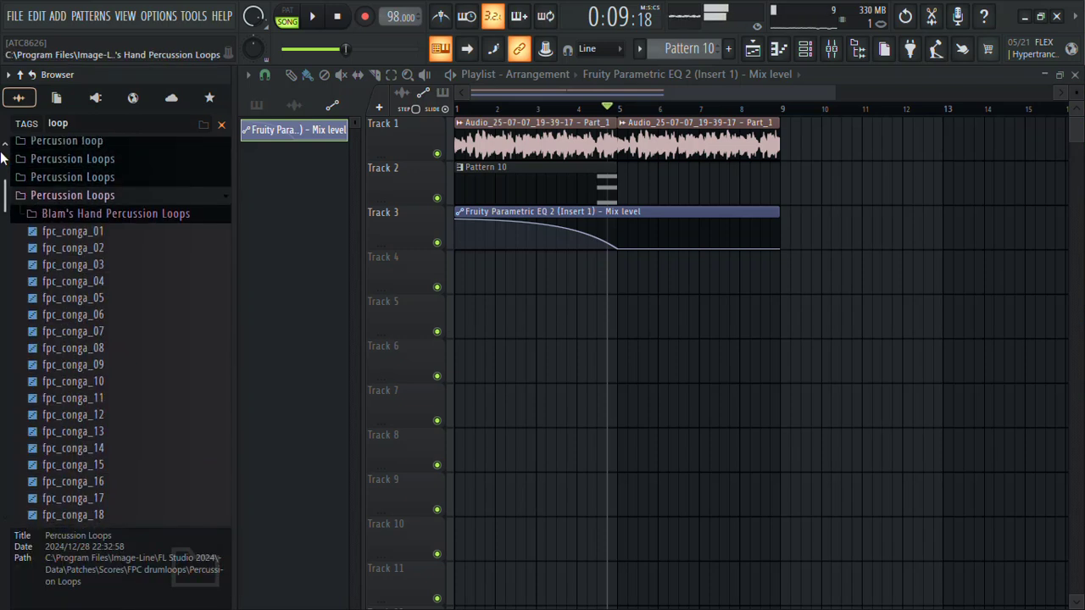
# Audition samples in the Percussion Loops folder, including PERCLOOP_BATIDABEATBOX_130BPM, dembow_118BPM, EL GUIRO, FILTERED_96BPM and funk_128BPM.
pyautogui.click(51, 159)
pyautogui.click(61, 199)
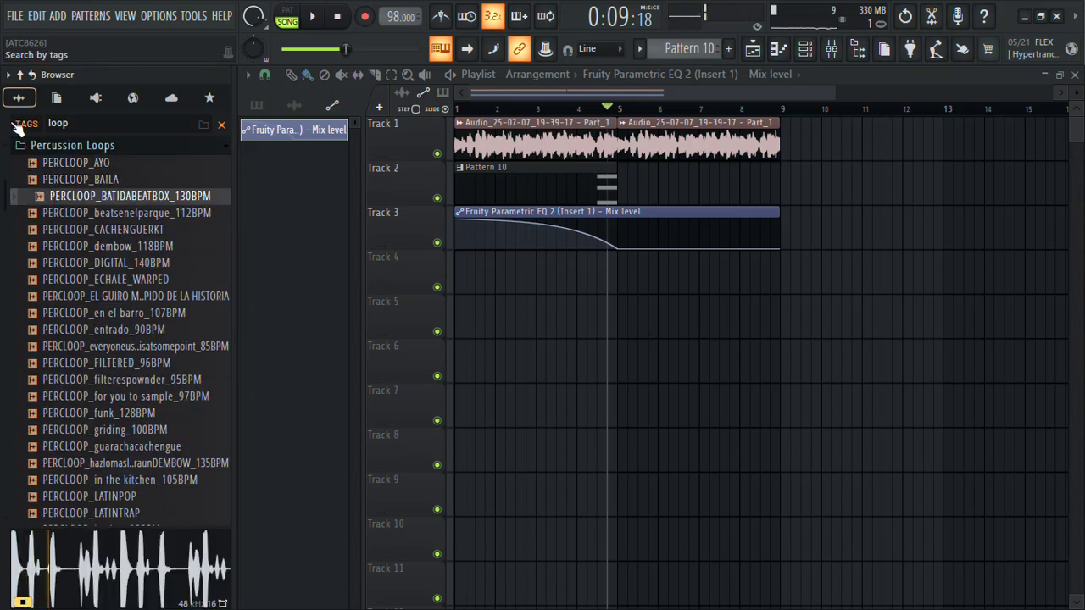
pyautogui.click(125, 264)
pyautogui.press('Up')
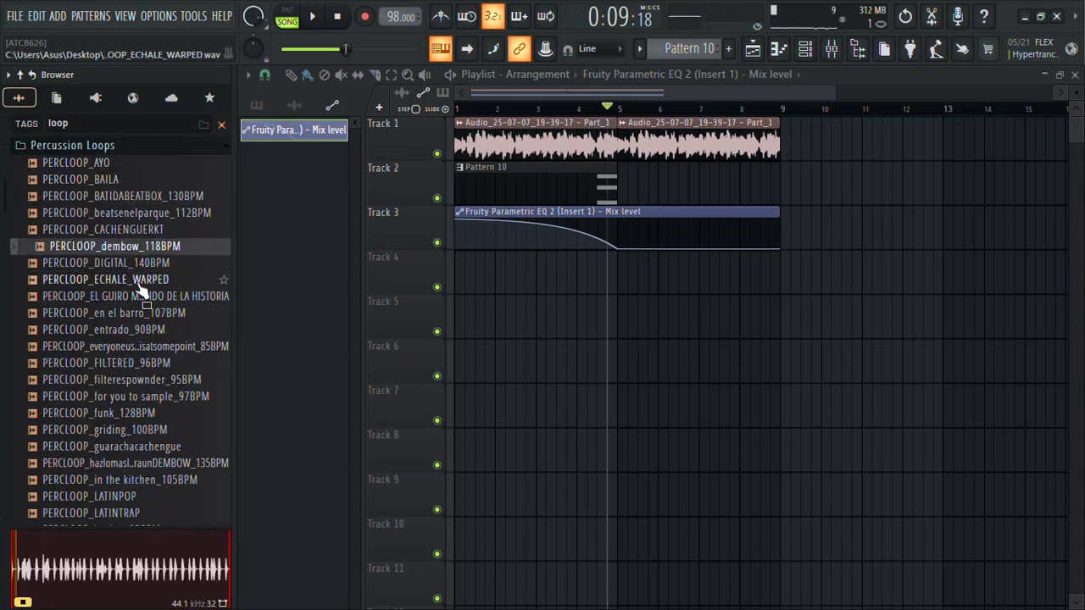
pyautogui.click(140, 297)
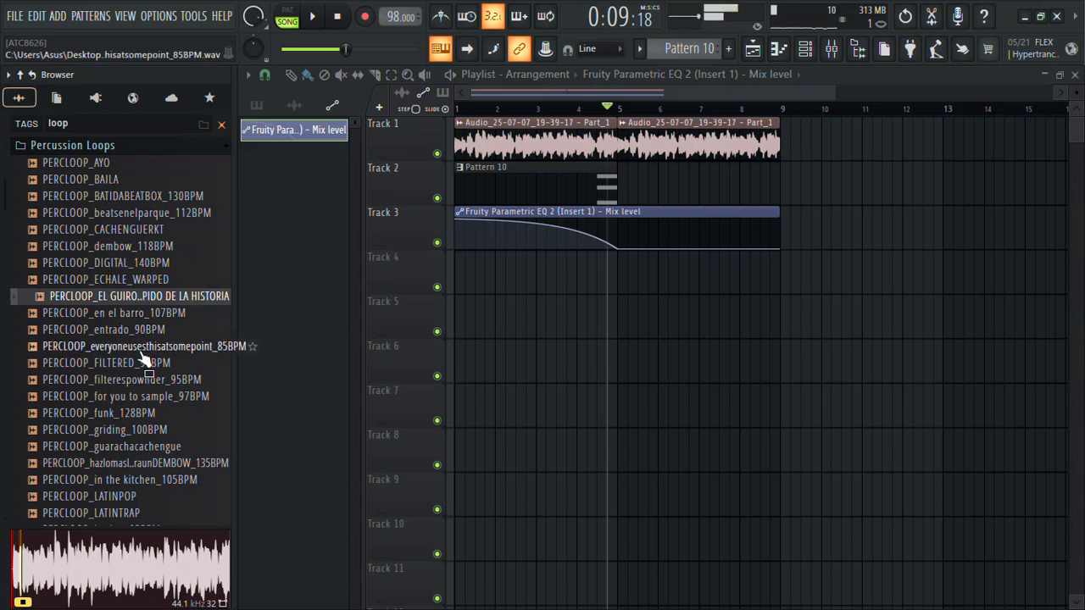
pyautogui.click(144, 353)
pyautogui.click(147, 365)
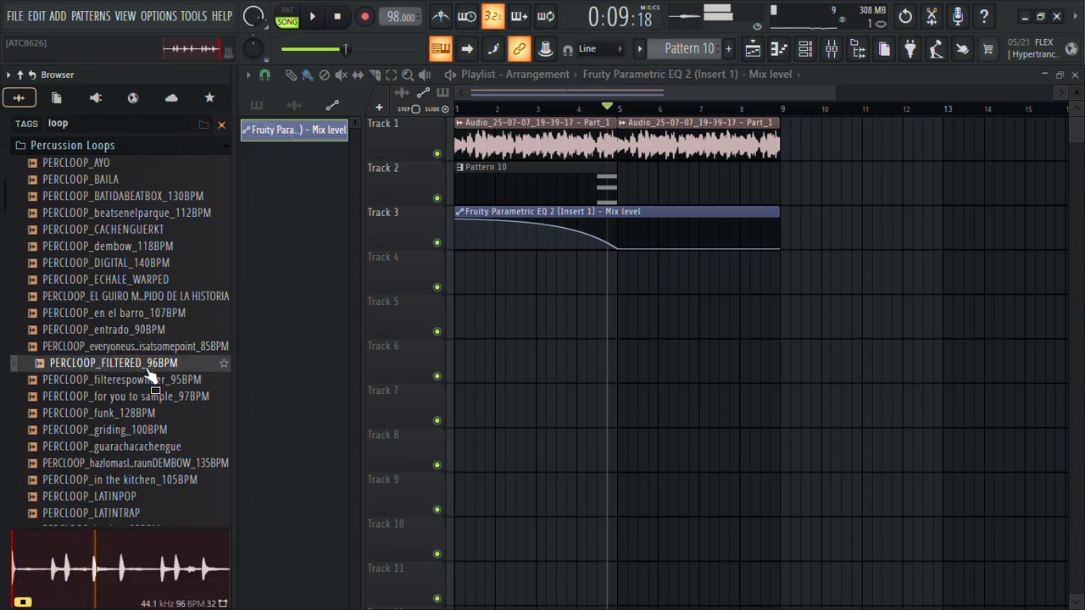
pyautogui.click(146, 413)
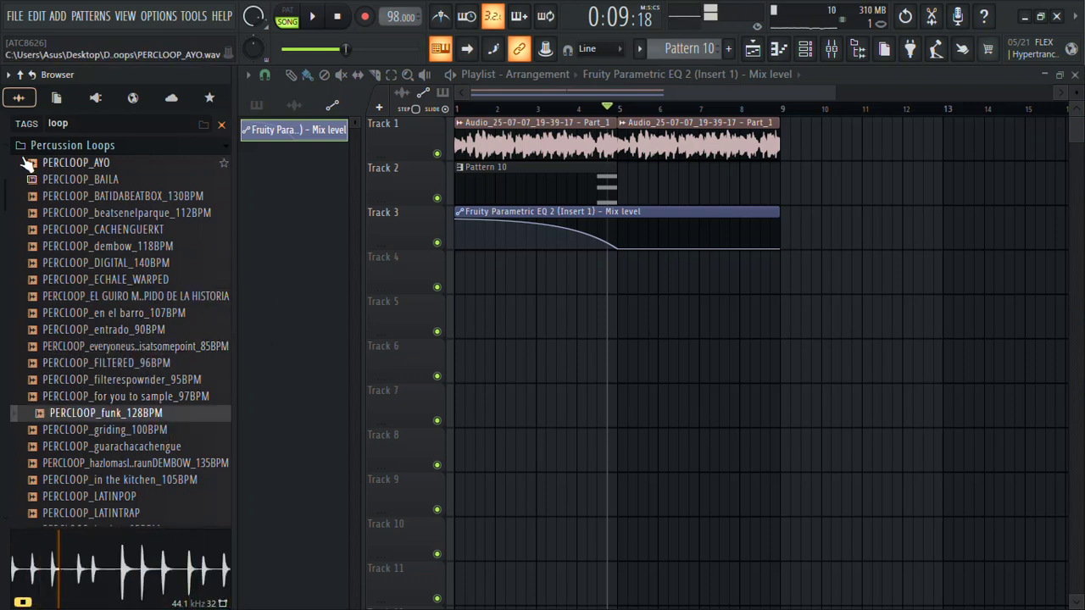
# Open the Perc_Loop folder and audition Perc_Loop_Random-02, 10, 11, 15 and 16, plus Perc_Loop-01 and 02.
pyautogui.scroll(4, 5, 150)
pyautogui.click(68, 327)
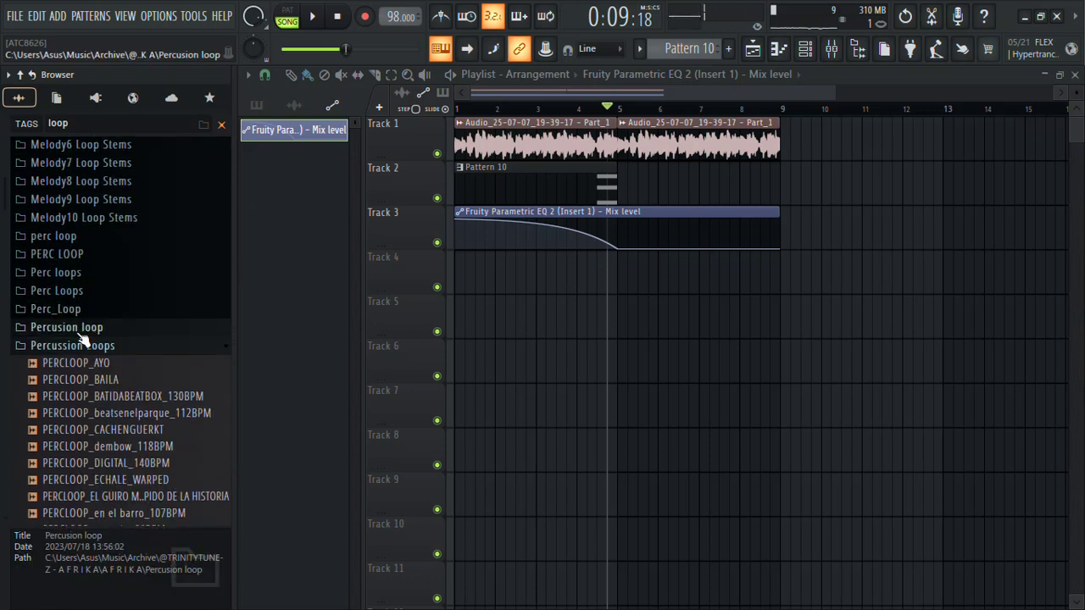
pyautogui.click(97, 310)
pyautogui.click(119, 330)
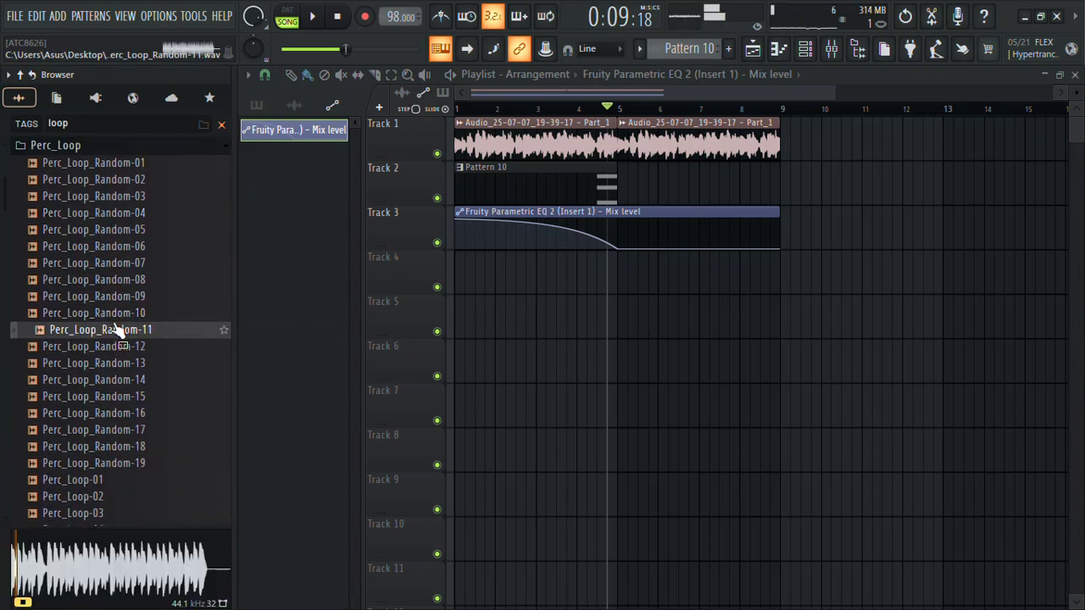
pyautogui.click(88, 180)
pyautogui.click(129, 413)
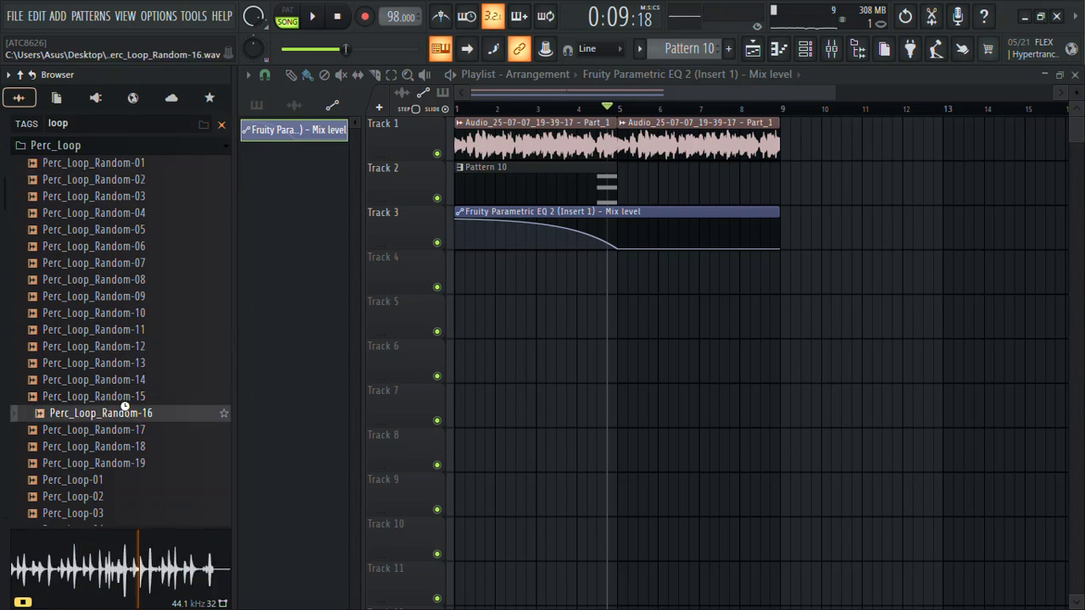
pyautogui.click(78, 482)
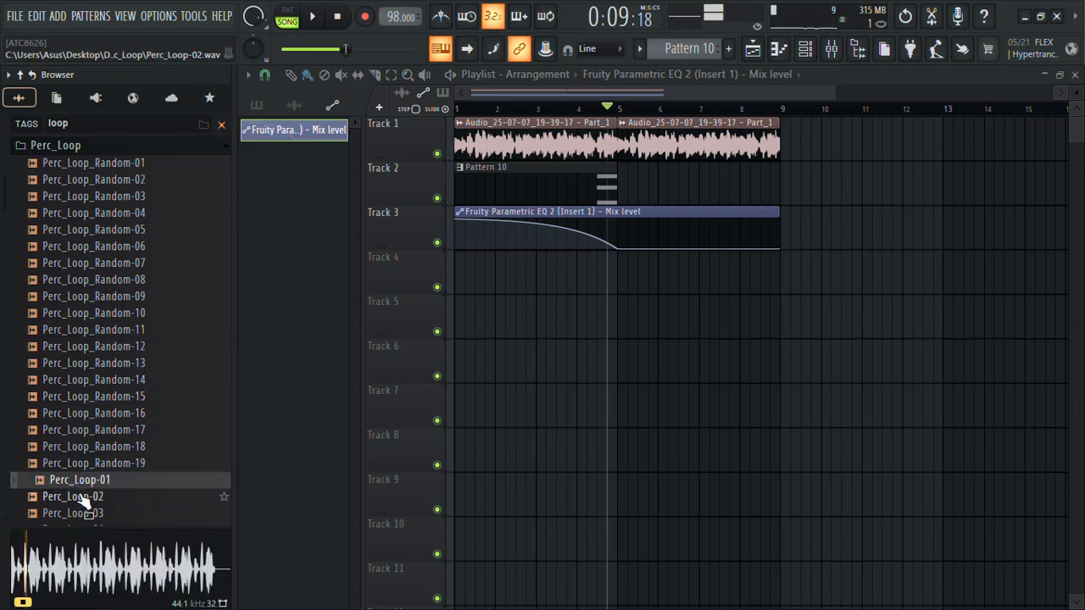
pyautogui.click(83, 499)
pyautogui.click(127, 400)
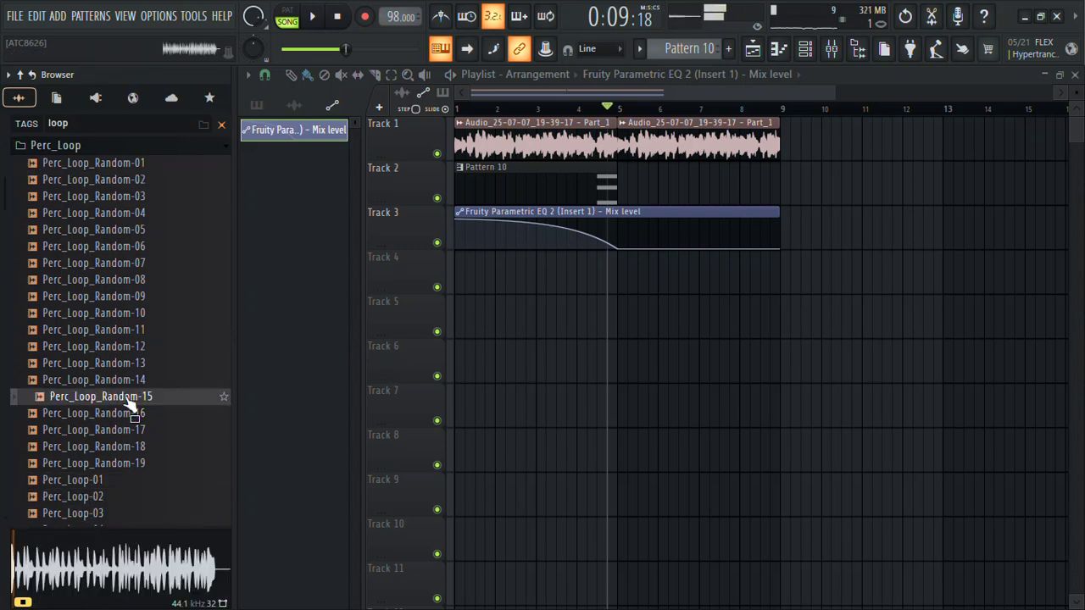
pyautogui.click(129, 315)
# Audition samples further down the Perc_Loop folder, including Perc_Loop-18 and Perc_Loop-36.
pyautogui.scroll(-5, 4, 508)
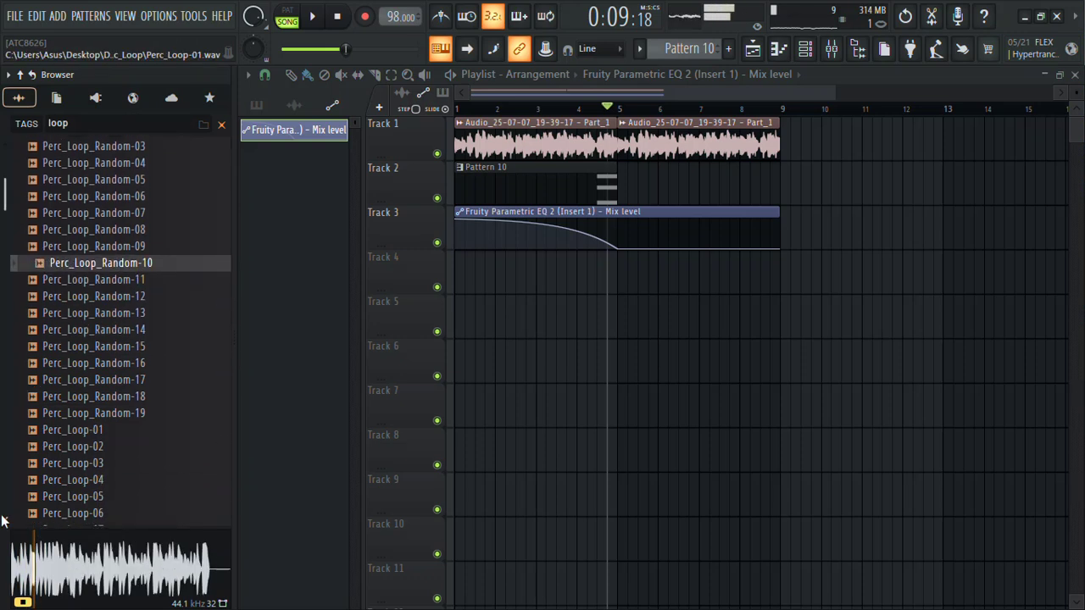
pyautogui.click(75, 465)
pyautogui.click(75, 447)
pyautogui.click(76, 513)
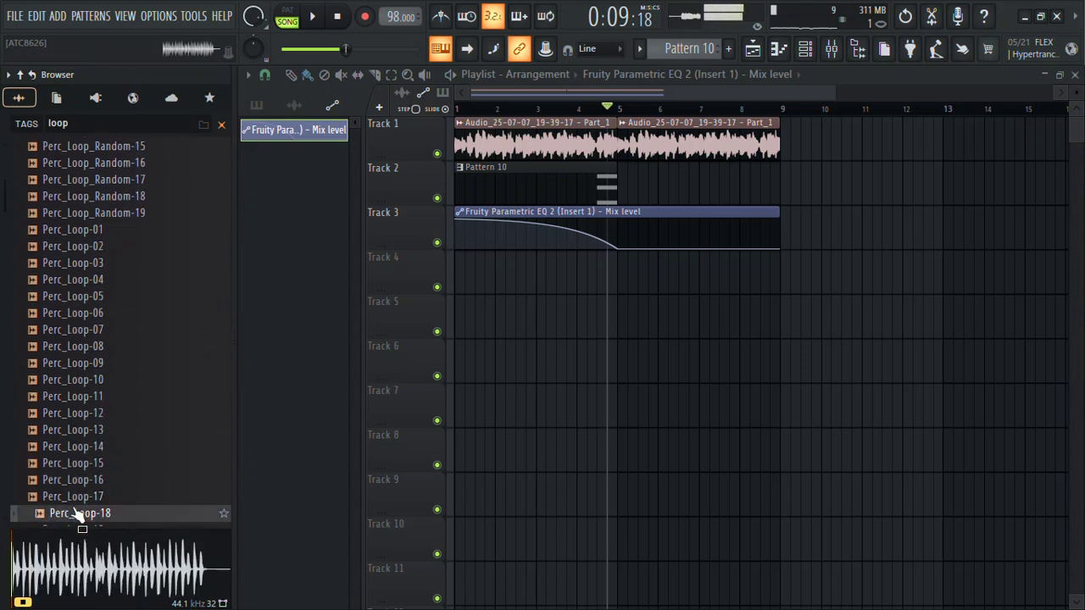
pyautogui.scroll(-7, 4, 518)
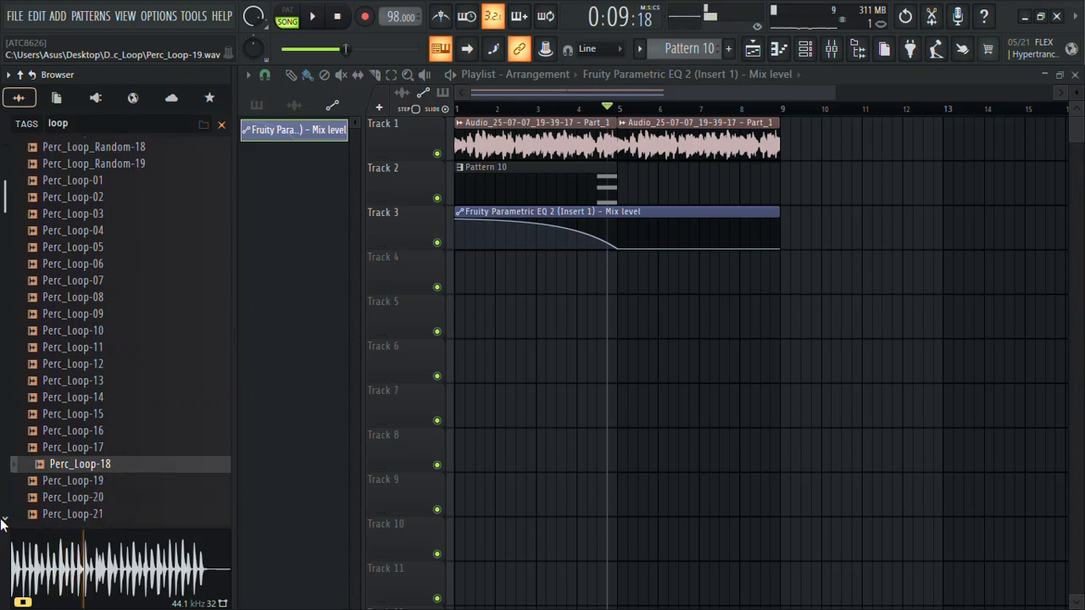
pyautogui.click(95, 433)
pyautogui.press('Down')
pyautogui.press('Down')
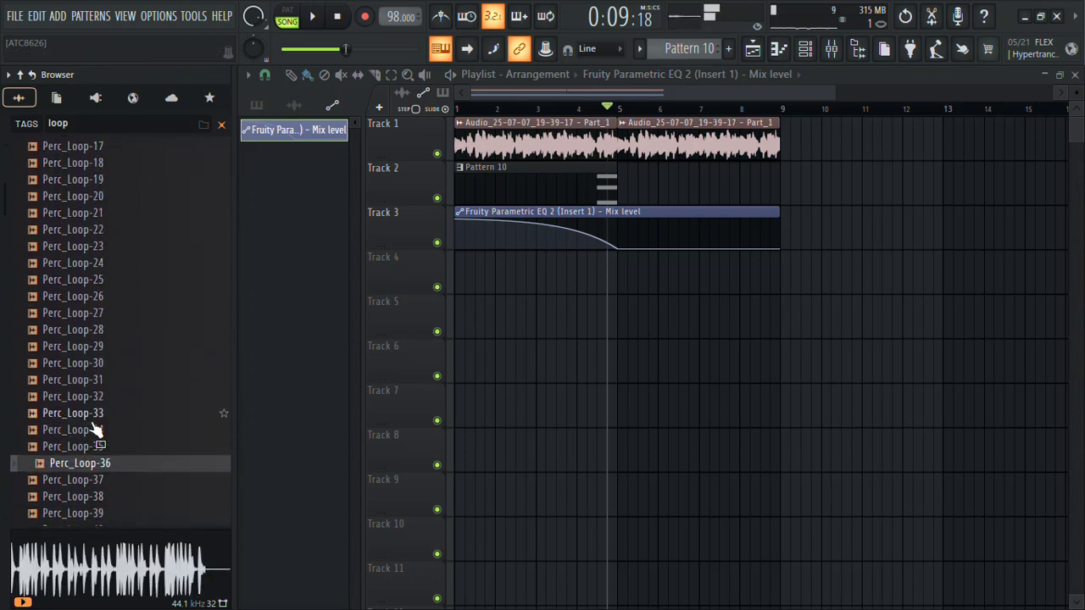
pyautogui.press('Down')
pyautogui.press('Up')
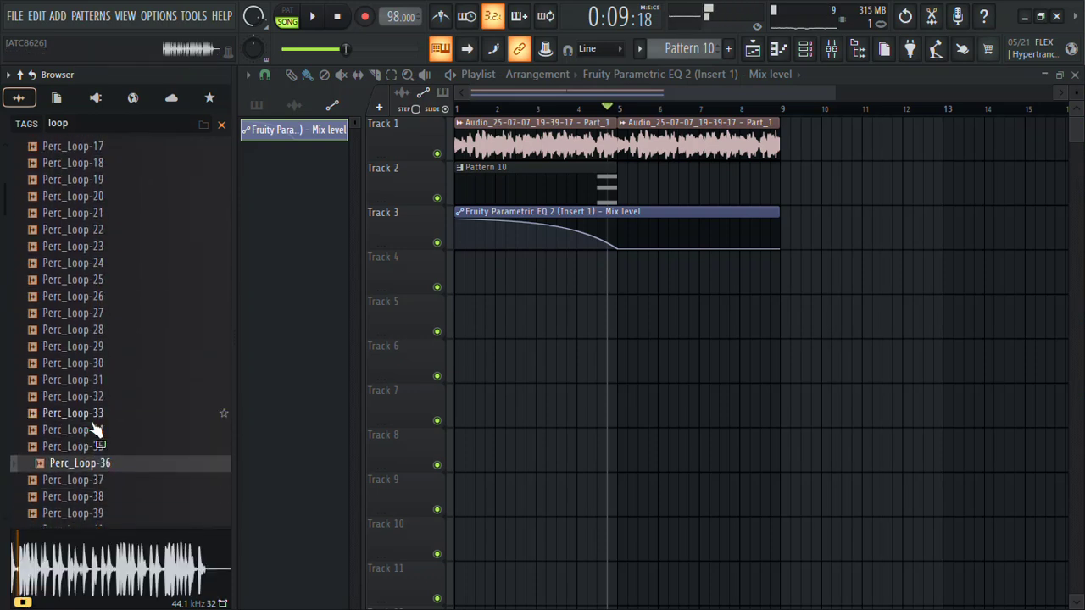
# Place Perc_Loop-36 on Track 4 at bar 5 during playback and stop the song.
pyautogui.press('space')
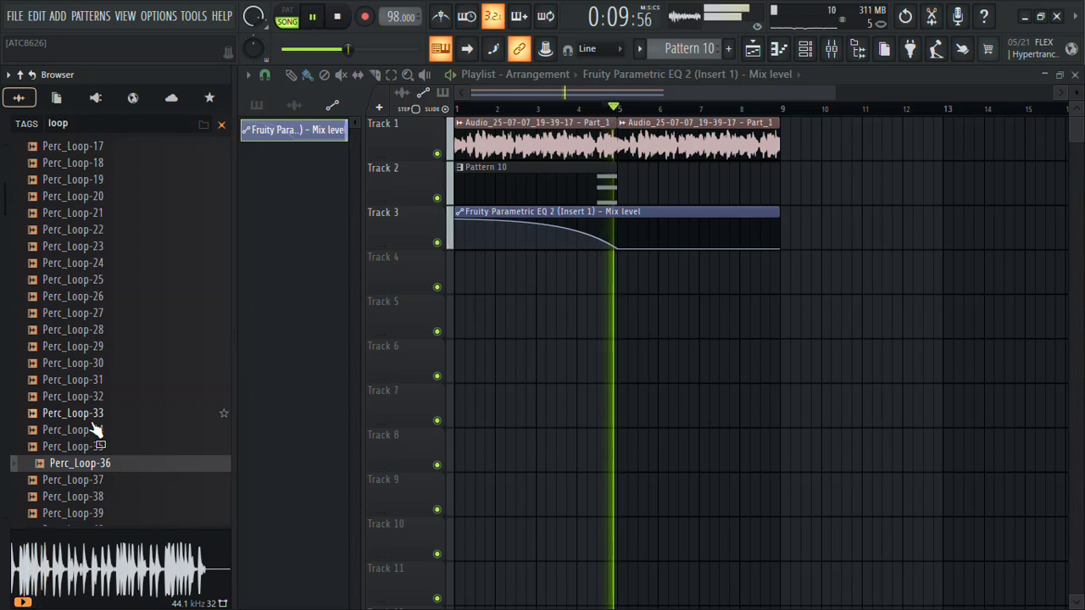
pyautogui.moveTo(85, 466); pyautogui.dragTo(617, 277)
pyautogui.press('space')
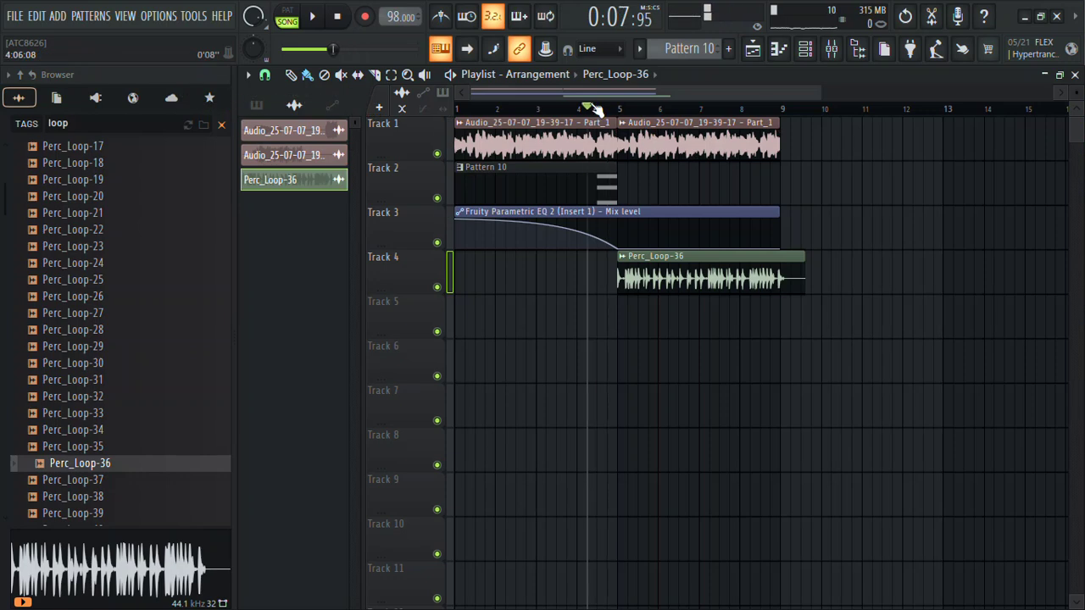
# Play the arrangement and stretch the Perc_Loop-36 clip down to a length of 4:08:01 so its last hits fall before bar 9.
pyautogui.press('space')
pyautogui.click(857, 48)
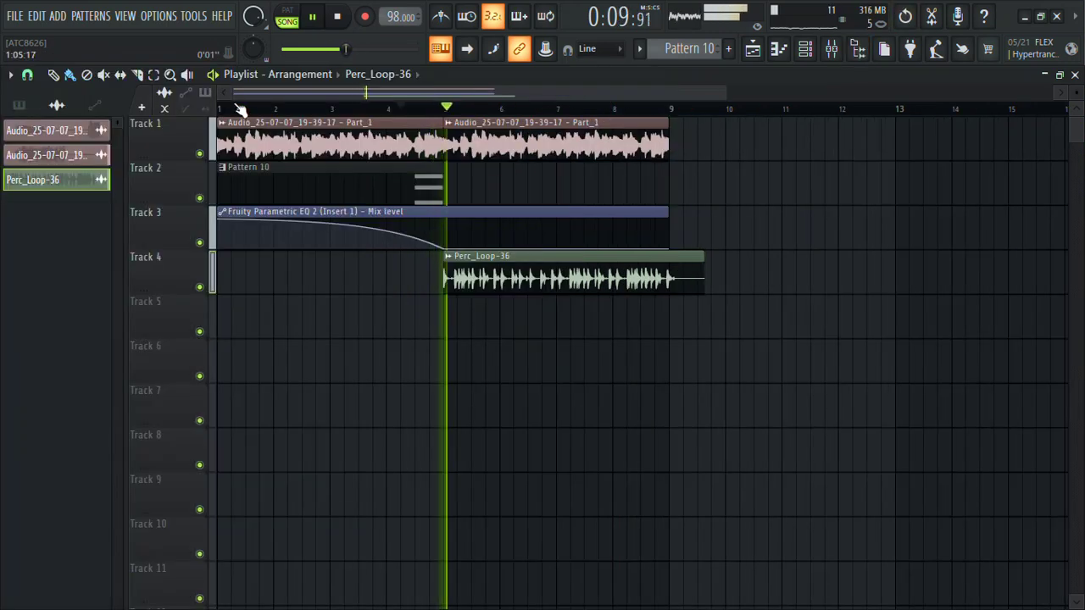
pyautogui.moveTo(234, 93); pyautogui.dragTo(350, 103)
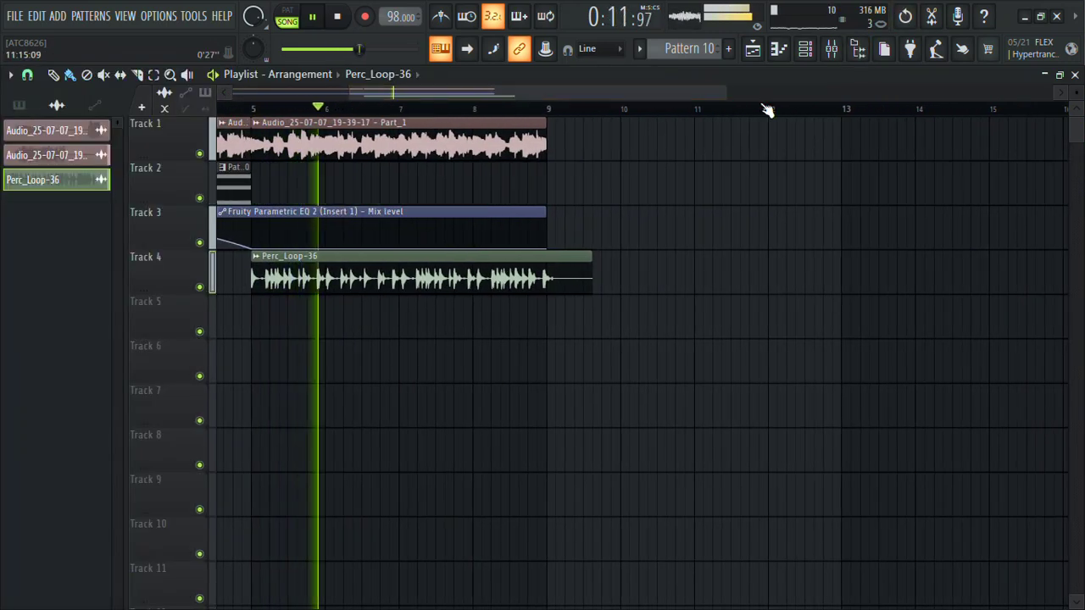
pyautogui.moveTo(732, 88); pyautogui.dragTo(562, 85)
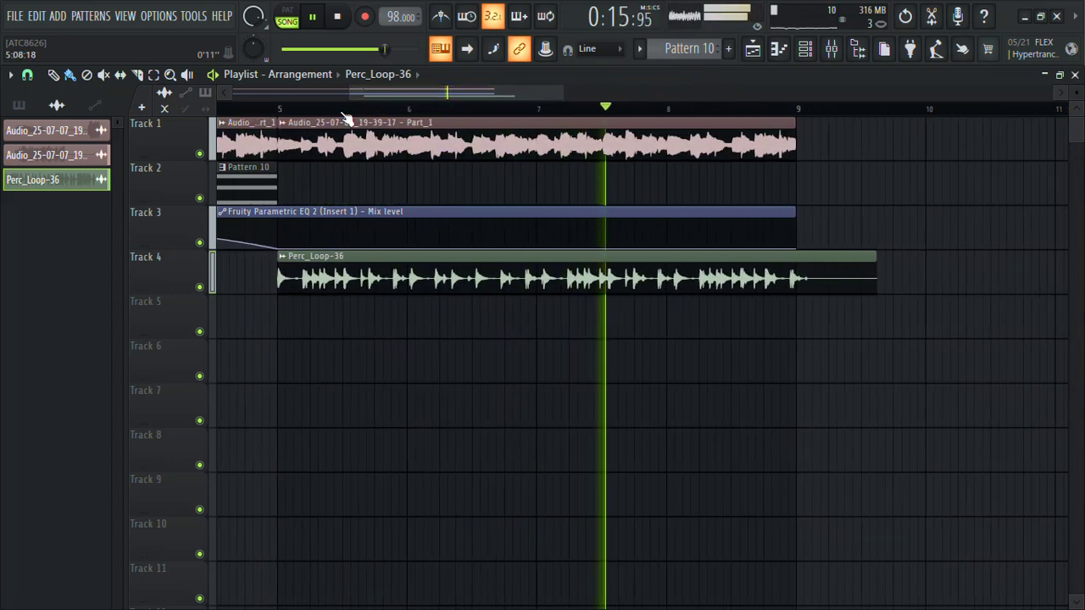
pyautogui.moveTo(872, 257); pyautogui.dragTo(856, 254)
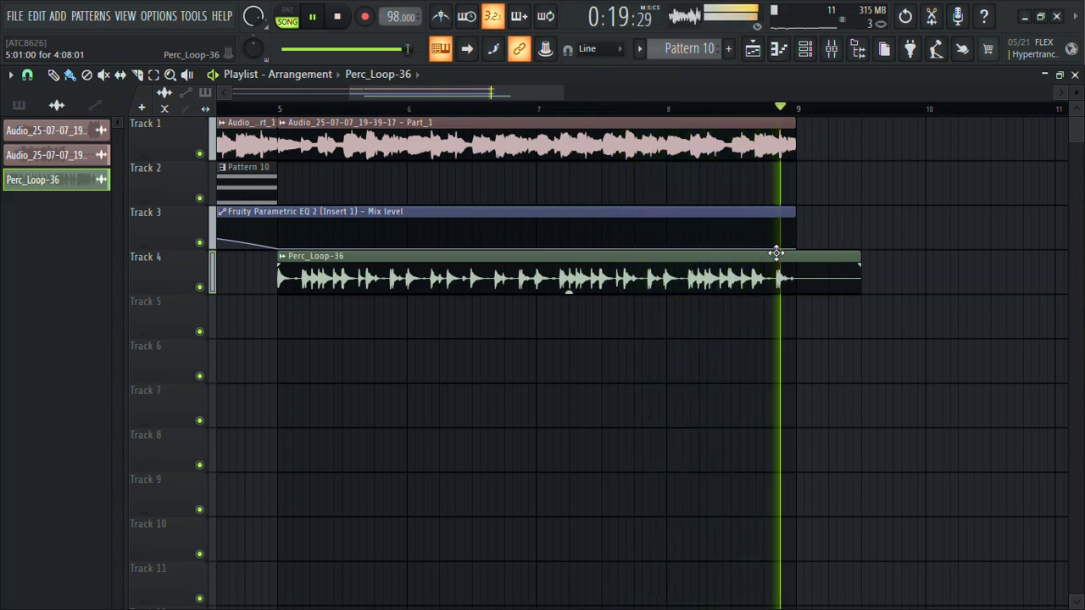
pyautogui.press('space')
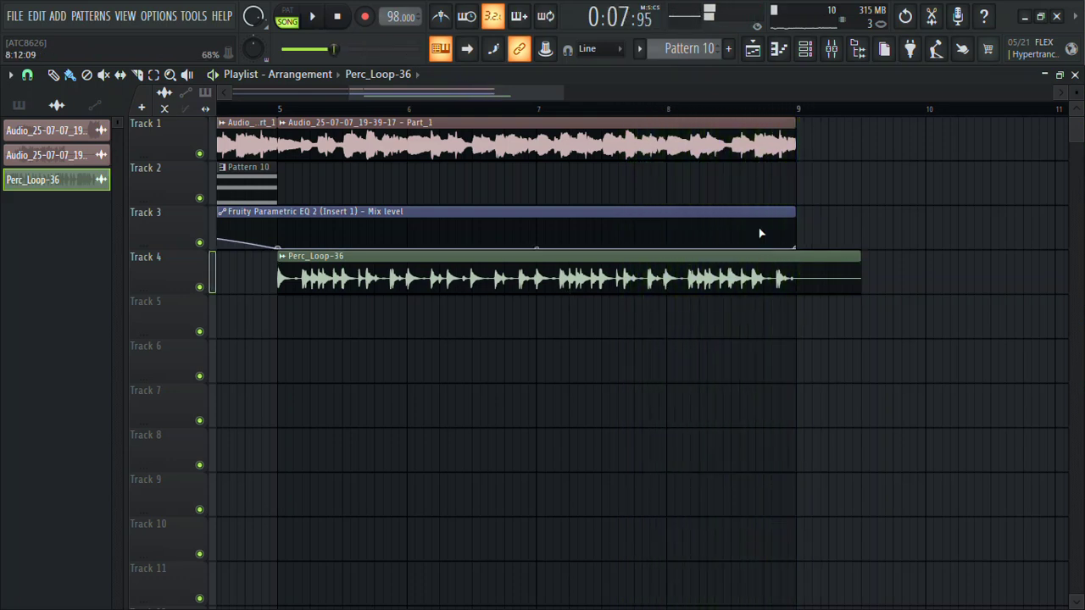
# Show the browser and audition more Perc_Loop samples, including Perc_Loop-34, 38, 39, 27, 24 and 25.
pyautogui.click(856, 52)
pyautogui.click(100, 431)
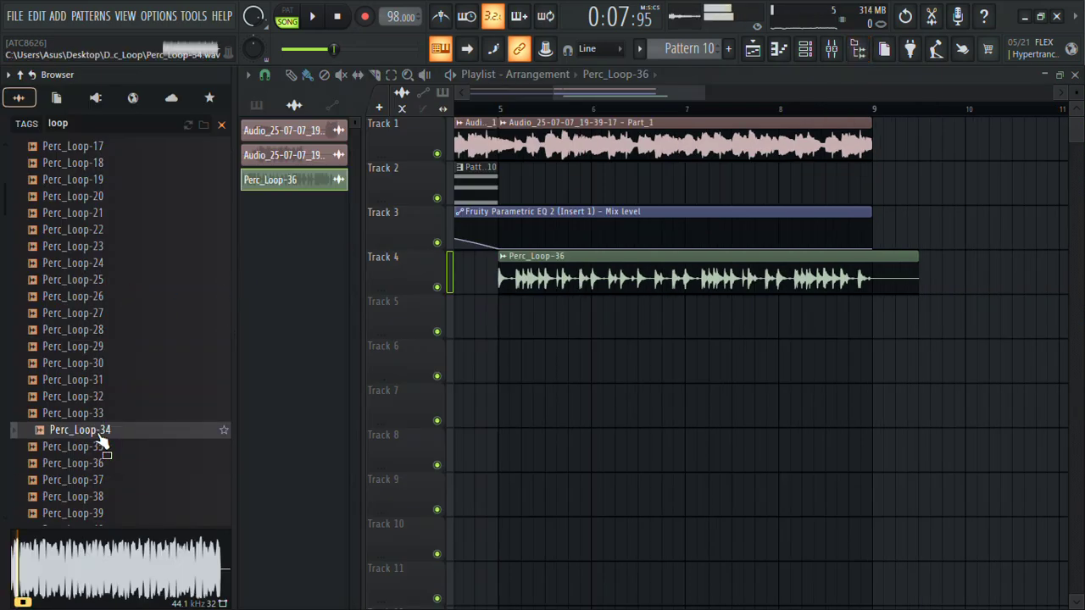
pyautogui.click(83, 448)
pyautogui.click(93, 513)
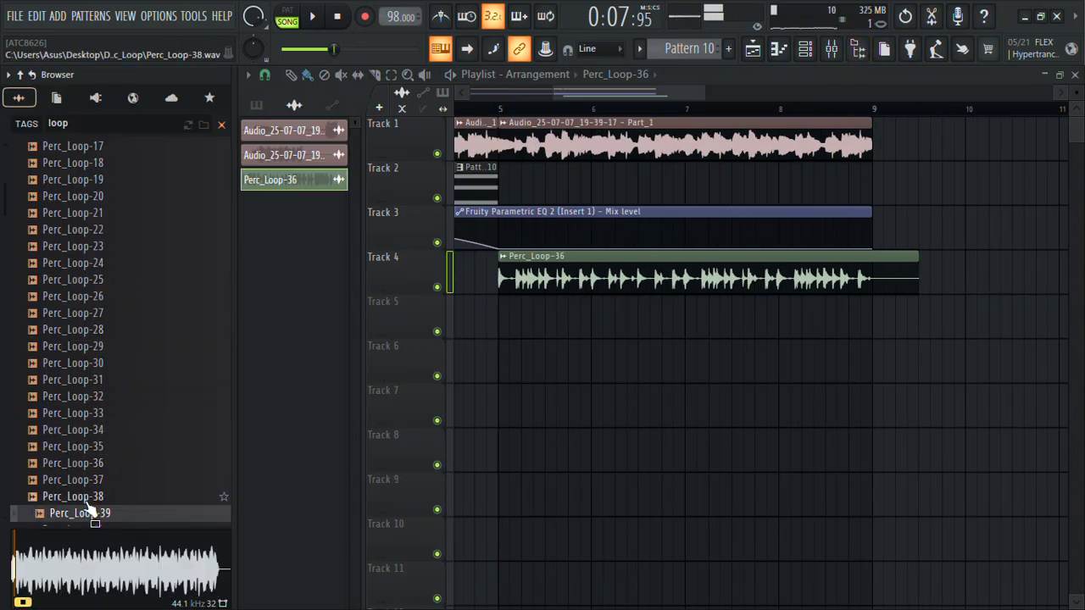
pyautogui.click(92, 496)
pyautogui.click(111, 263)
pyautogui.click(91, 518)
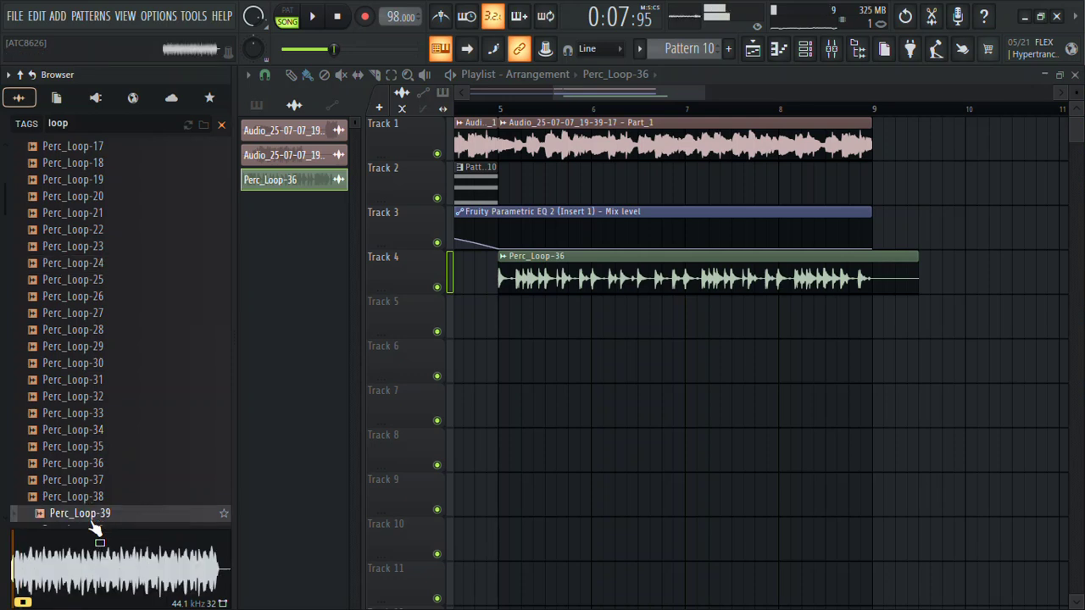
pyautogui.click(89, 313)
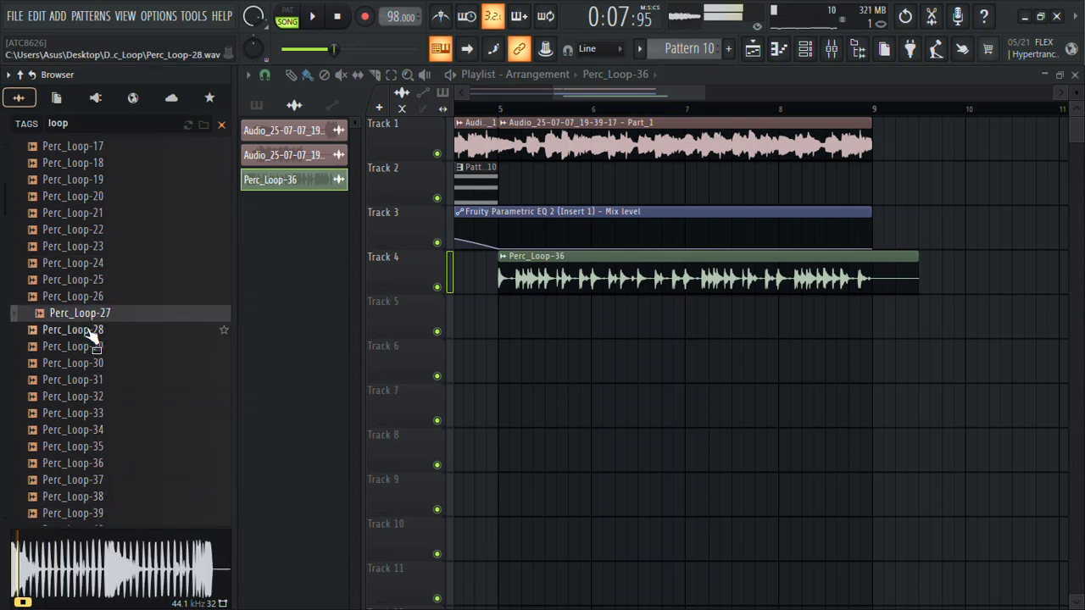
pyautogui.click(84, 264)
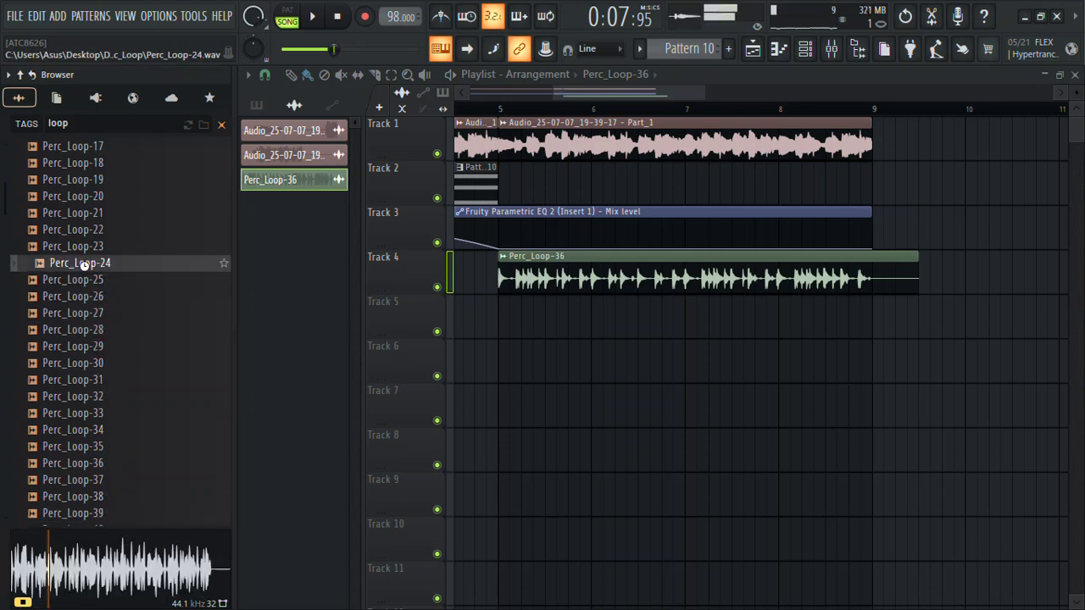
pyautogui.click(87, 281)
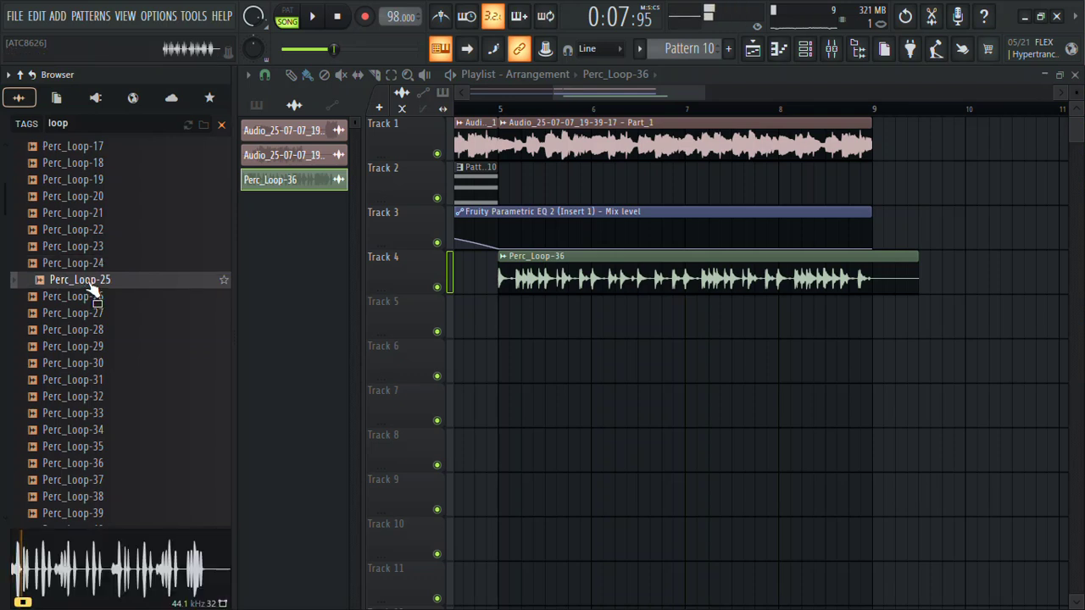
# Replace the Track 4 clip with Perc_Loop-25 and stretch it shorter so it ends just after bar 8, checking with playback.
pyautogui.moveTo(99, 292); pyautogui.dragTo(527, 288)
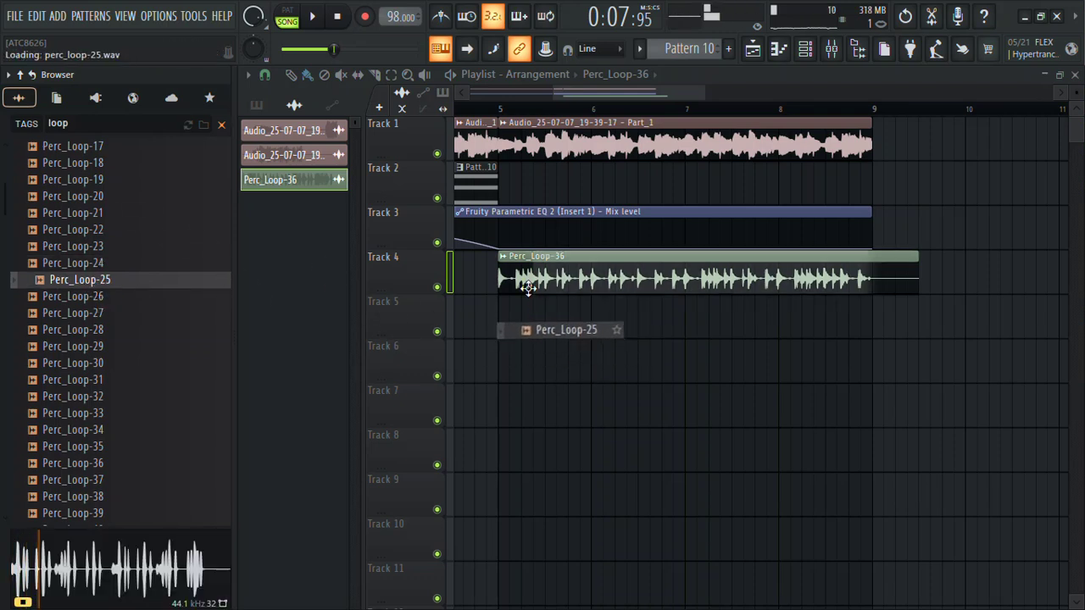
pyautogui.press('space')
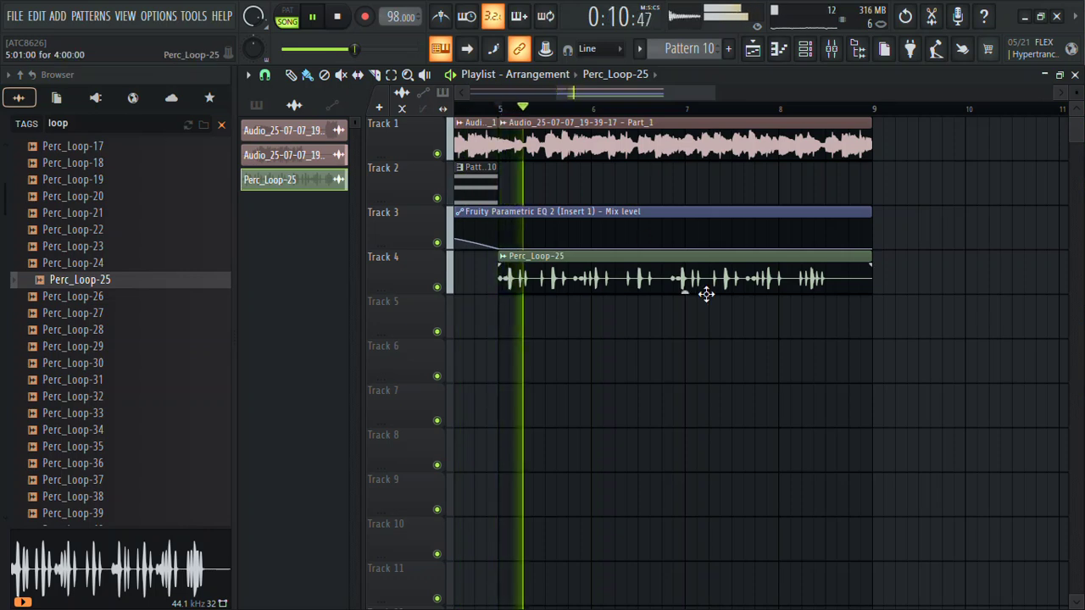
pyautogui.moveTo(879, 261); pyautogui.dragTo(809, 257)
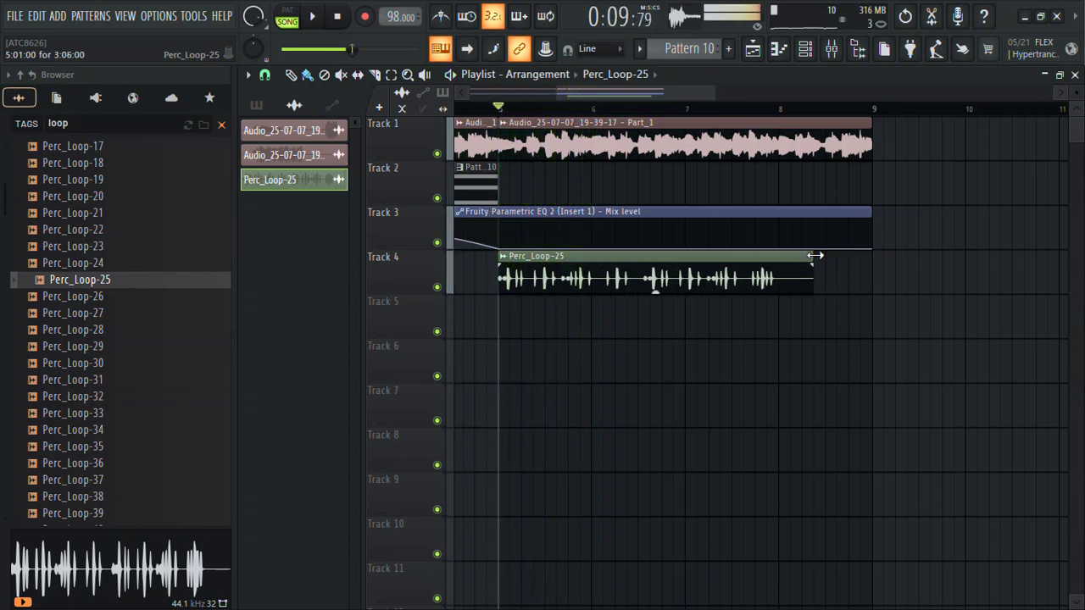
pyautogui.press('space')
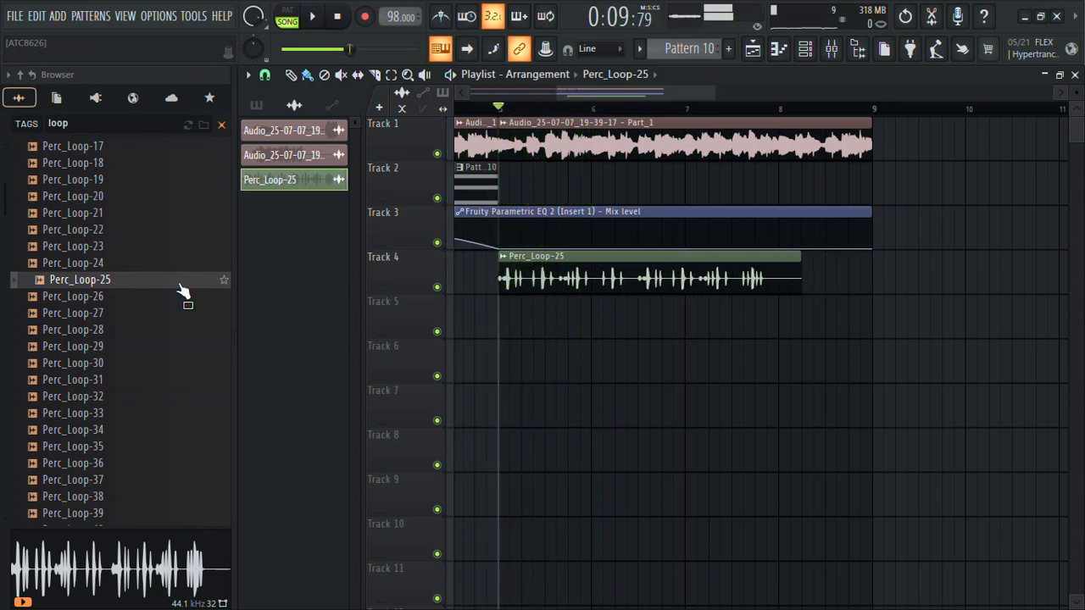
# Audition Perc_Loop-24, 23 and 22 as alternatives to the loop on Track 4.
pyautogui.moveTo(111, 264); pyautogui.dragTo(111, 272)
pyautogui.click(102, 247)
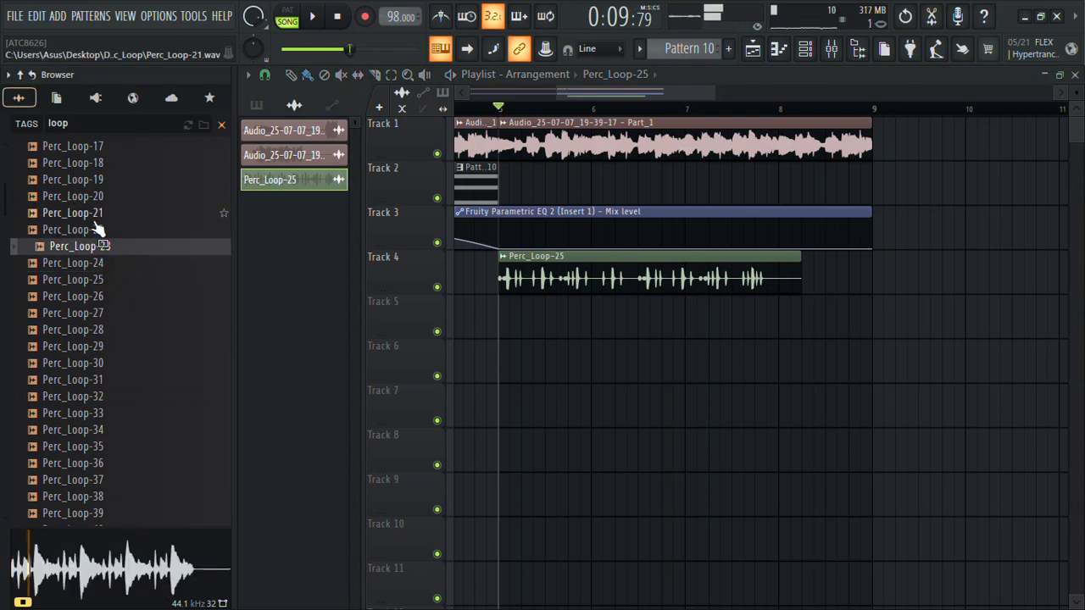
pyautogui.click(97, 230)
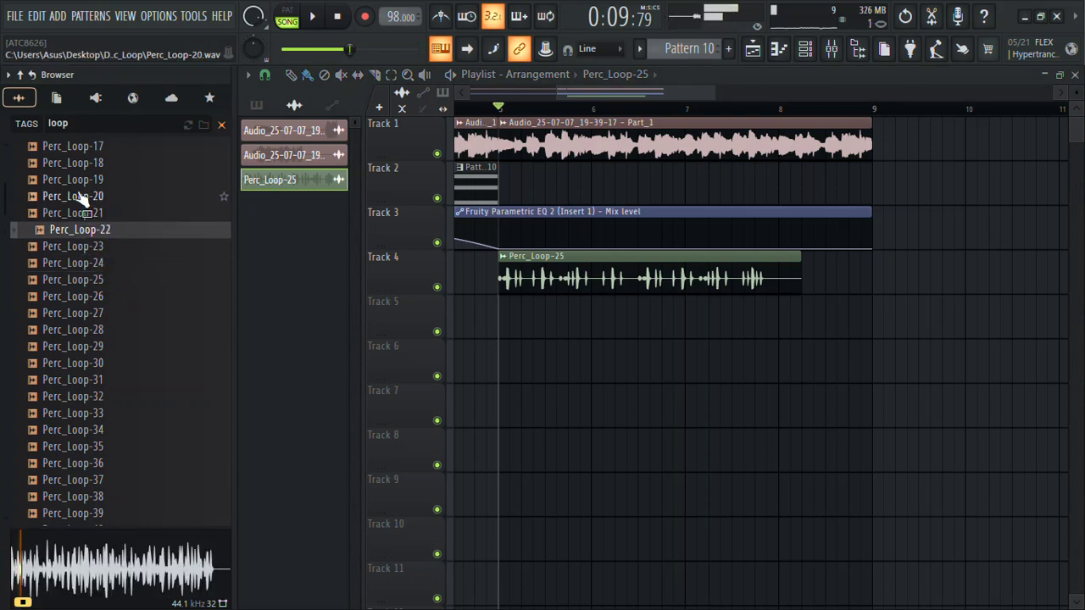
# Audition the percussion loops in descending order from Perc_Loop-20 past Perc_Loop-11.
pyautogui.click(82, 198)
pyautogui.click(83, 182)
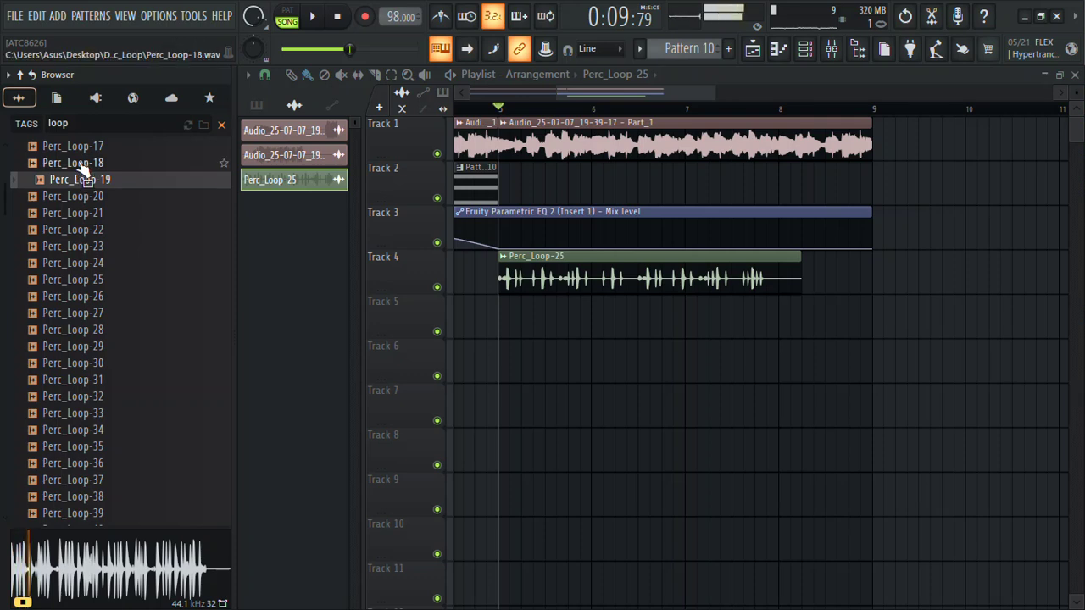
pyautogui.click(83, 167)
pyautogui.click(83, 148)
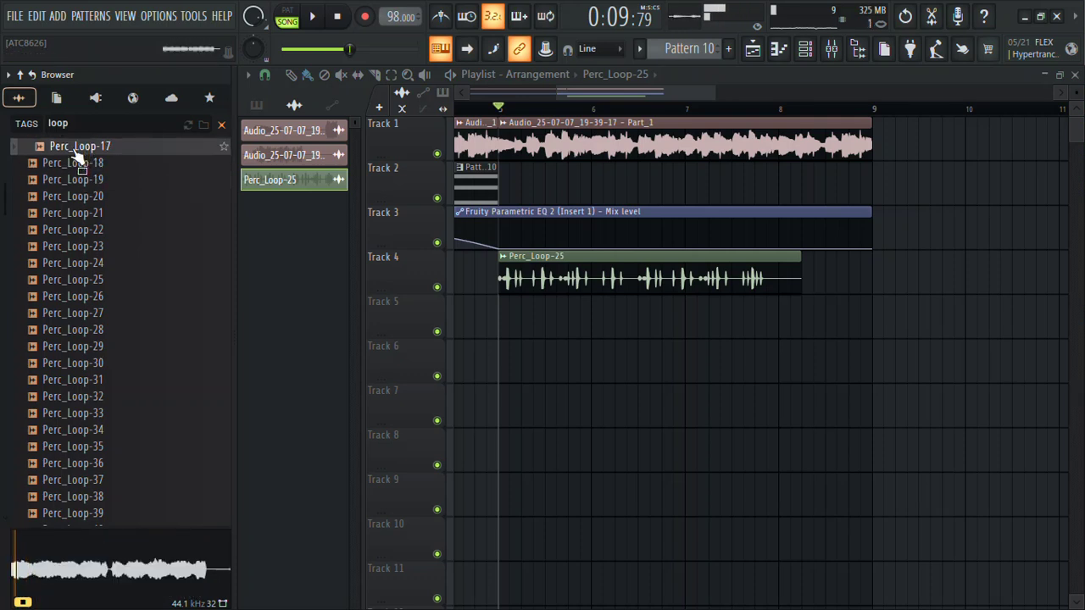
pyautogui.press('Up')
pyautogui.press('Up')
pyautogui.press('Up')
pyautogui.press('Up')
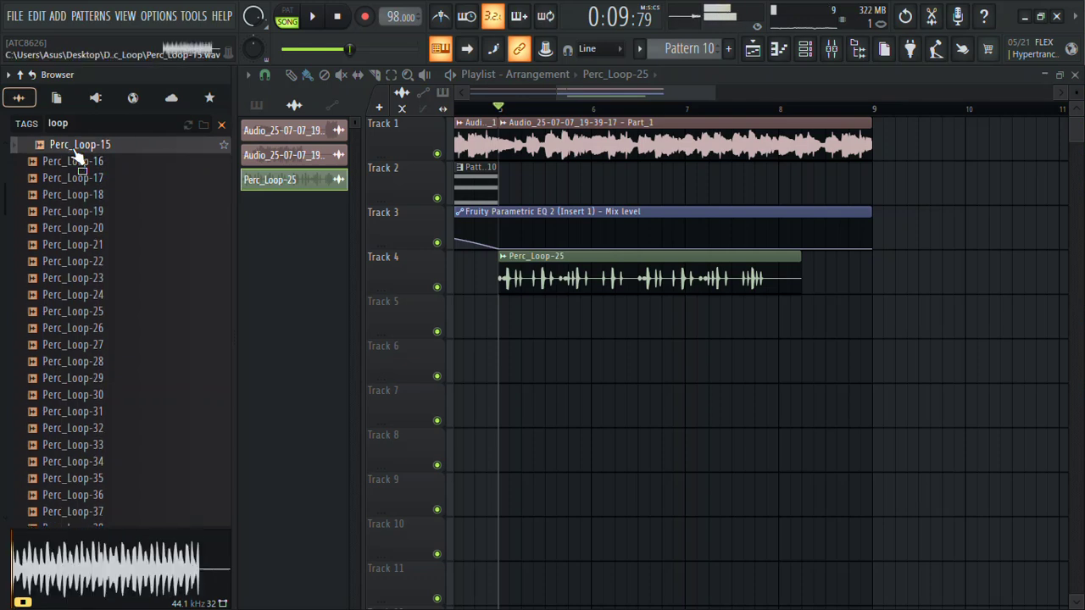
pyautogui.scroll(1, 76, 156)
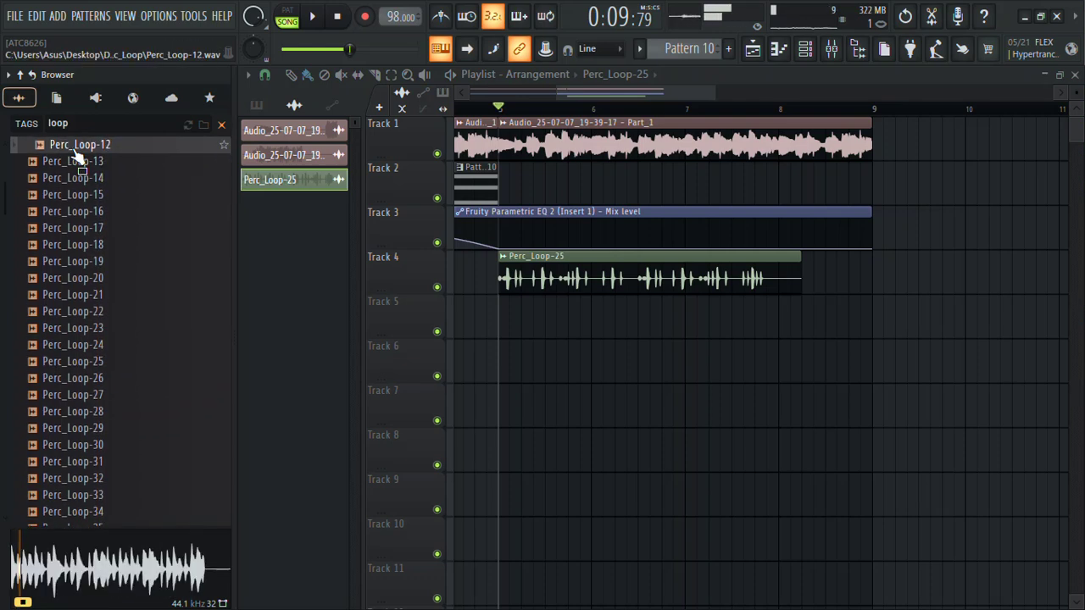
pyautogui.press('Up')
pyautogui.press('Up')
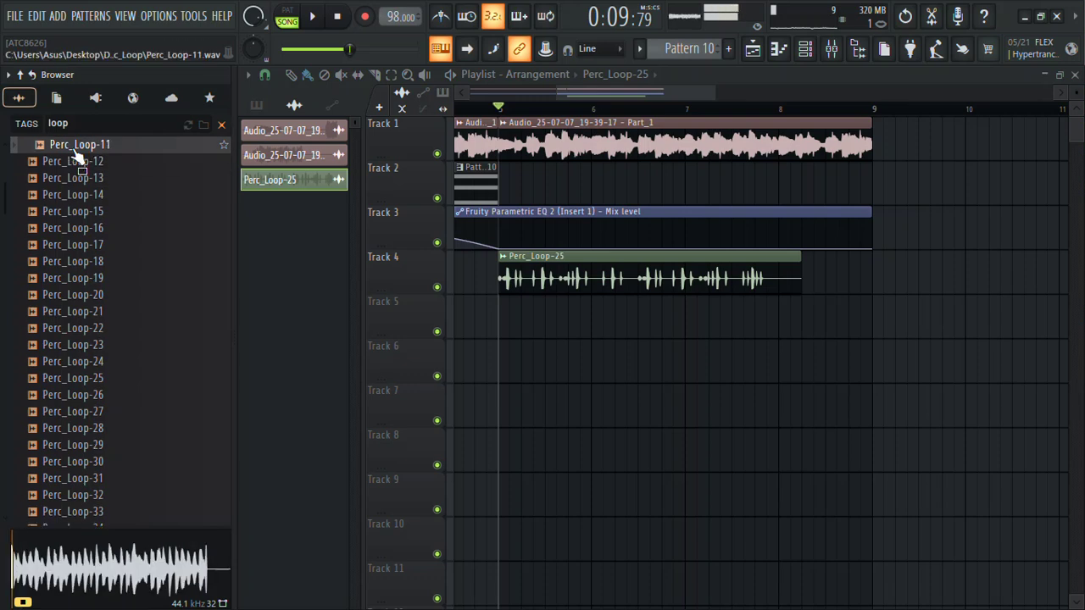
pyautogui.press('Up')
pyautogui.press('Up')
pyautogui.press('Up')
# Audition the percussion loops in ascending order through the Perc_Loop-50s and 60s into the high 70s.
pyautogui.press('Down')
pyautogui.press('Down')
pyautogui.press('Down')
pyautogui.press('Down')
pyautogui.press('Down')
pyautogui.press('Down')
pyautogui.press('Down')
pyautogui.press('Down')
pyautogui.press('Down')
pyautogui.press('Down')
pyautogui.press('Down')
pyautogui.press('Down')
pyautogui.press('Down')
pyautogui.press('Down')
pyautogui.press('Down')
pyautogui.press('Down')
pyautogui.press('Down')
pyautogui.press('Down')
pyautogui.press('Down')
pyautogui.press('Down')
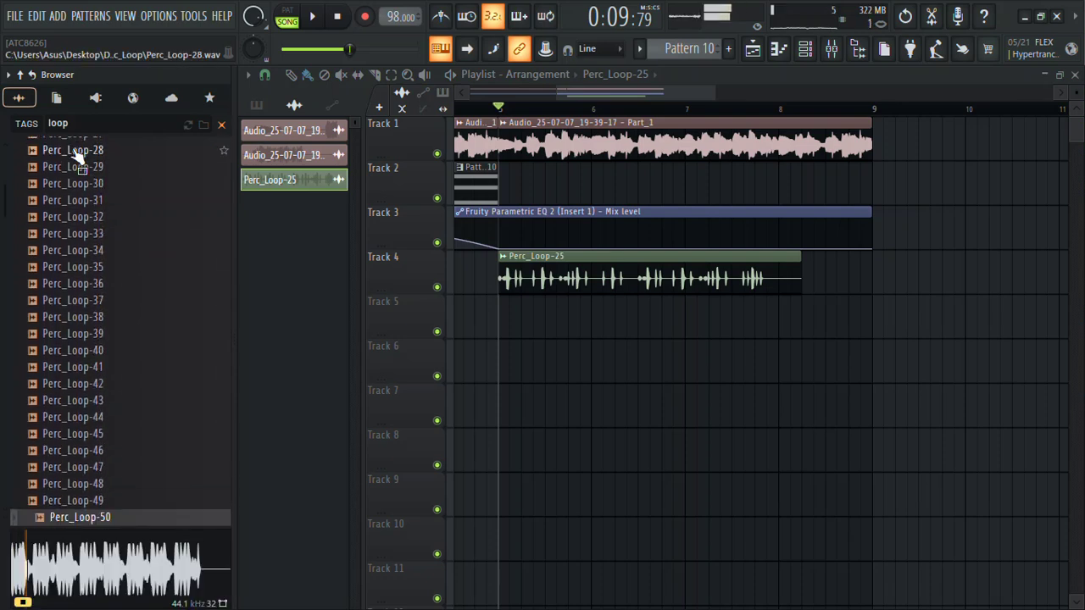
pyautogui.press('Down')
pyautogui.press('Down')
pyautogui.press('Down')
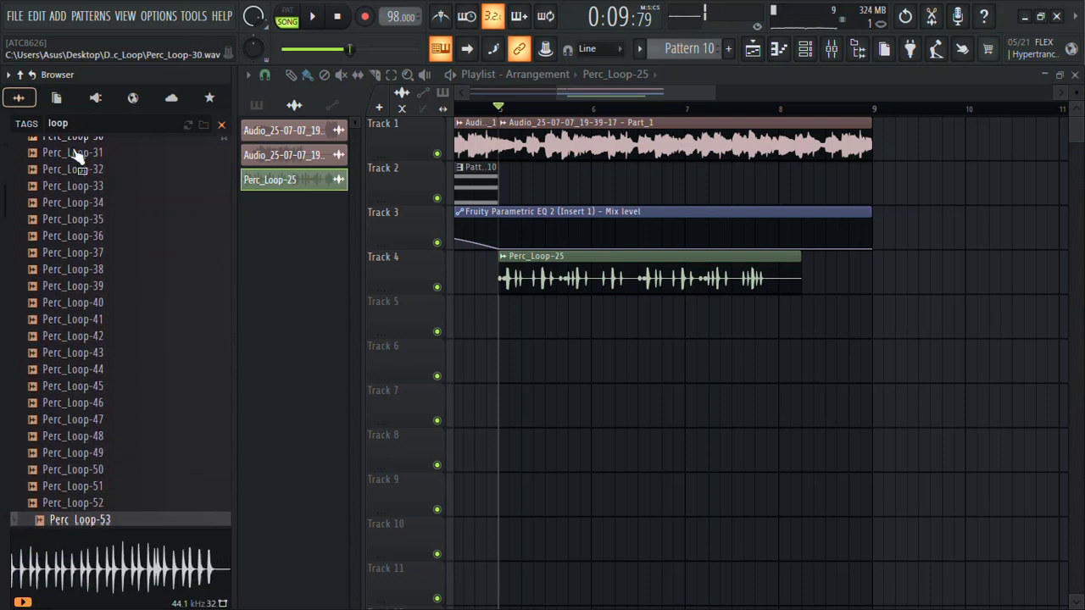
pyautogui.press('Down')
pyautogui.press('Down')
pyautogui.press('Down')
pyautogui.press('Down')
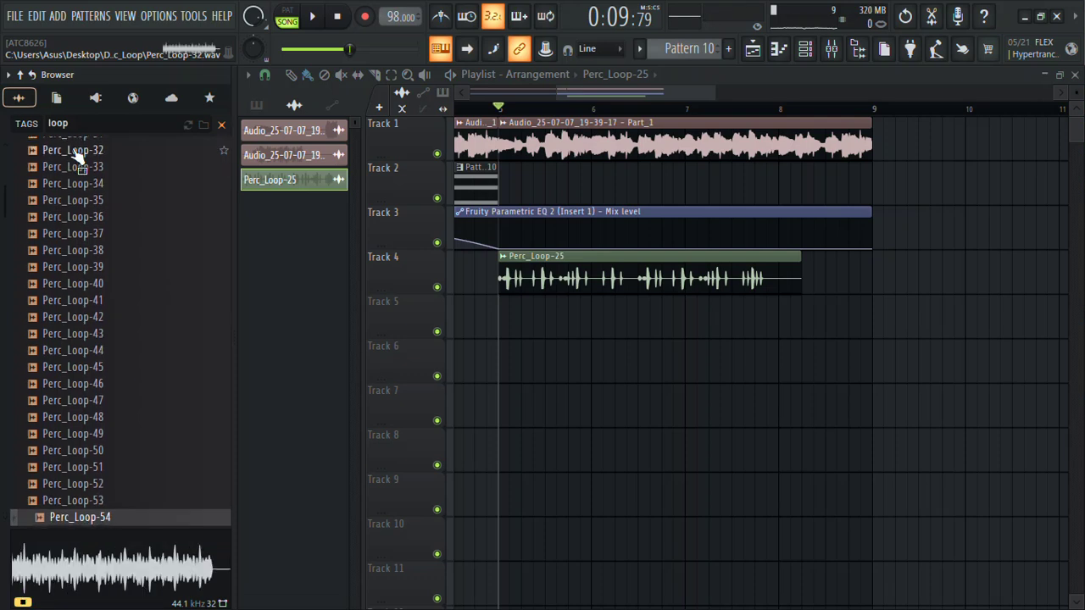
pyautogui.press('Up')
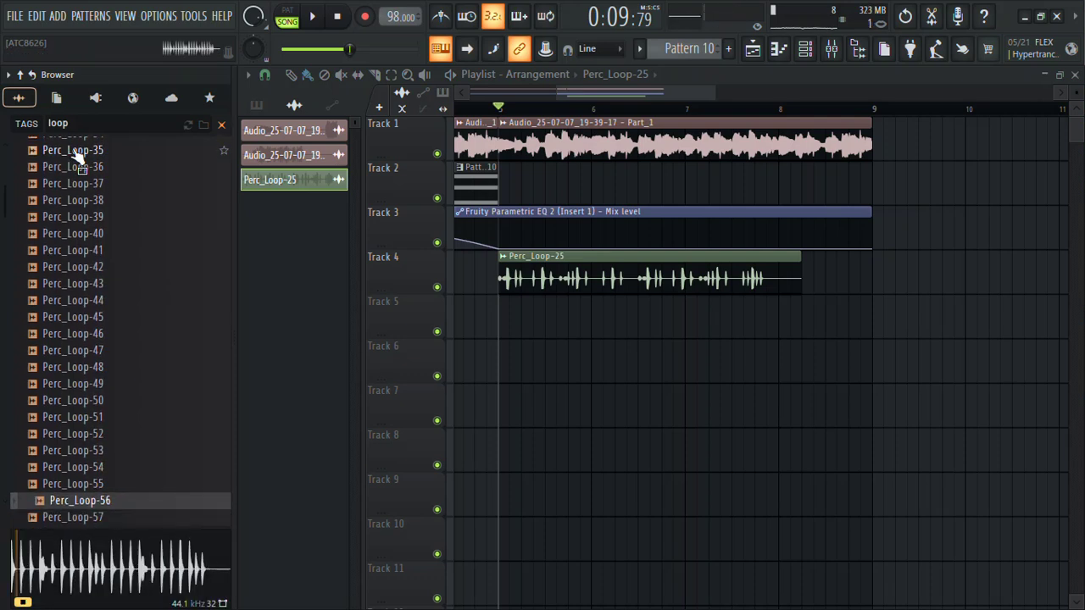
pyautogui.press('Down')
pyautogui.press('Down')
pyautogui.press('Down')
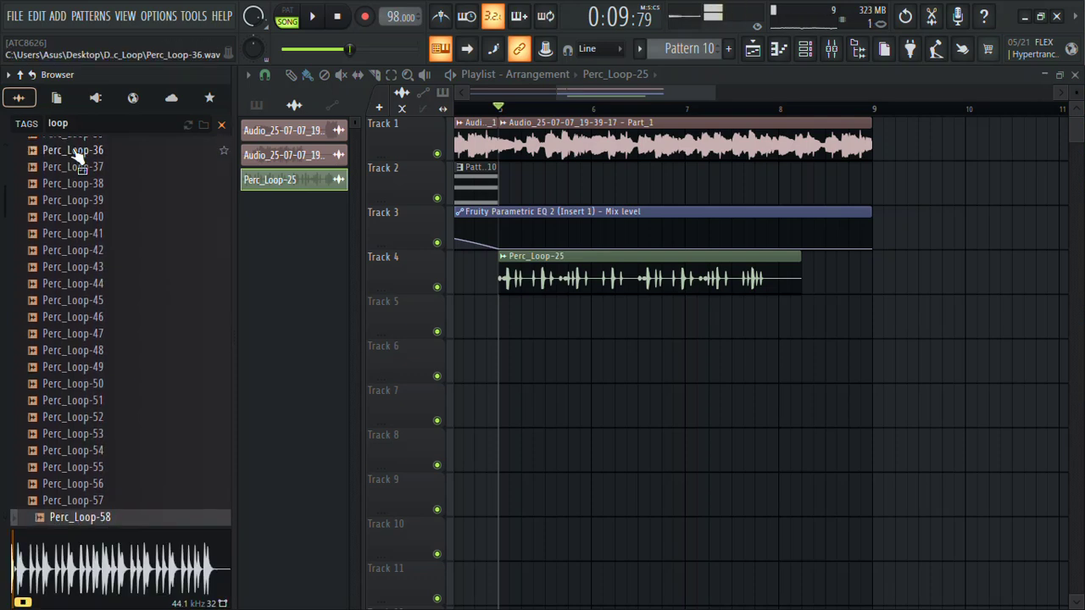
pyautogui.press('Down')
pyautogui.press('Down')
pyautogui.press('Down')
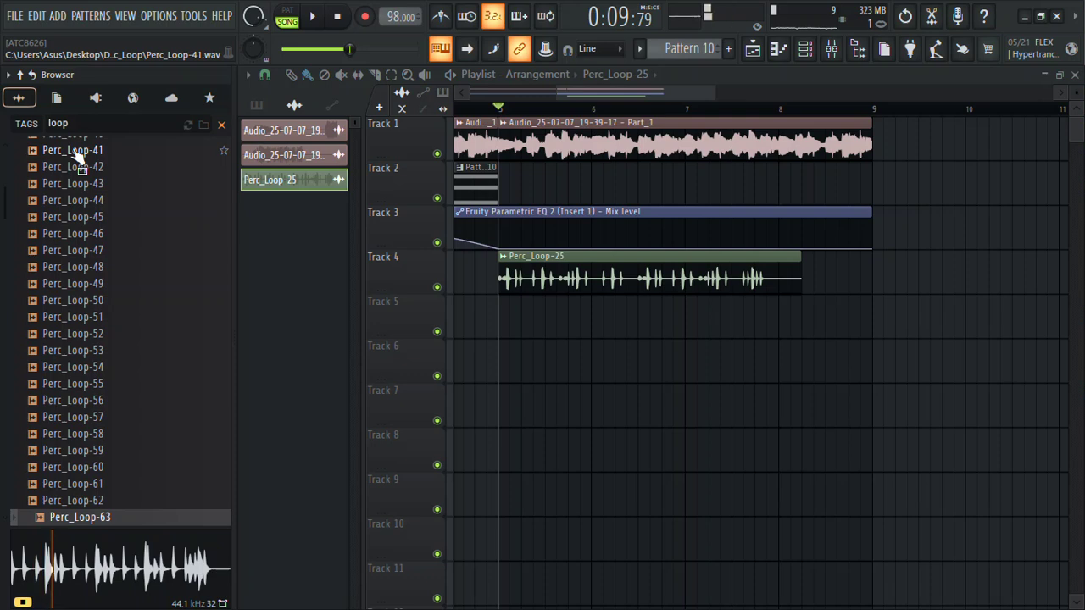
pyautogui.press('Down')
pyautogui.press('Down')
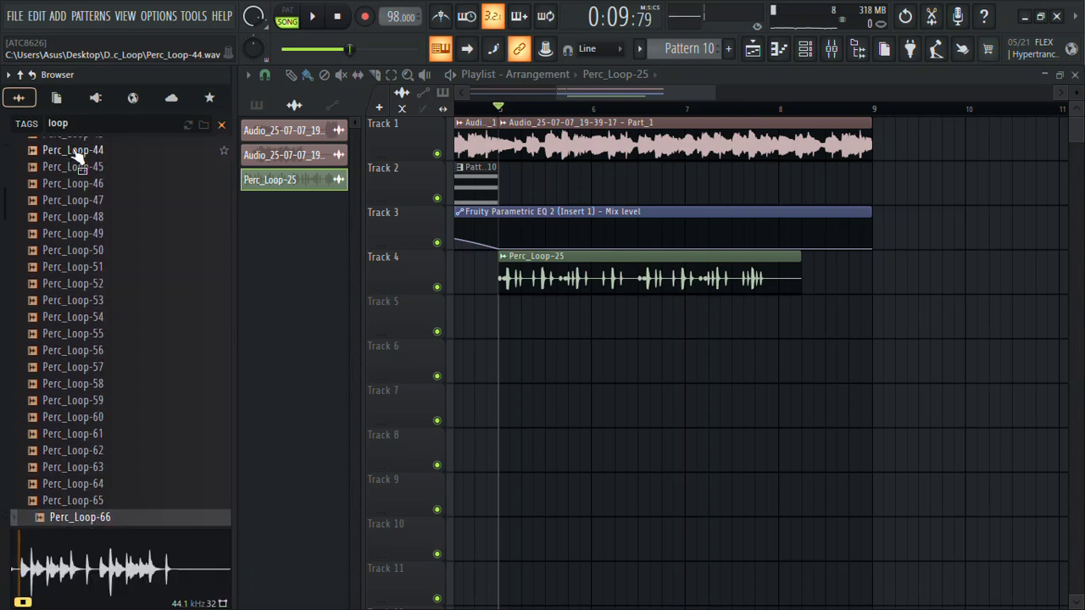
pyautogui.press('Down')
pyautogui.press('Down')
pyautogui.press('Down')
pyautogui.press('Down')
pyautogui.press('Down')
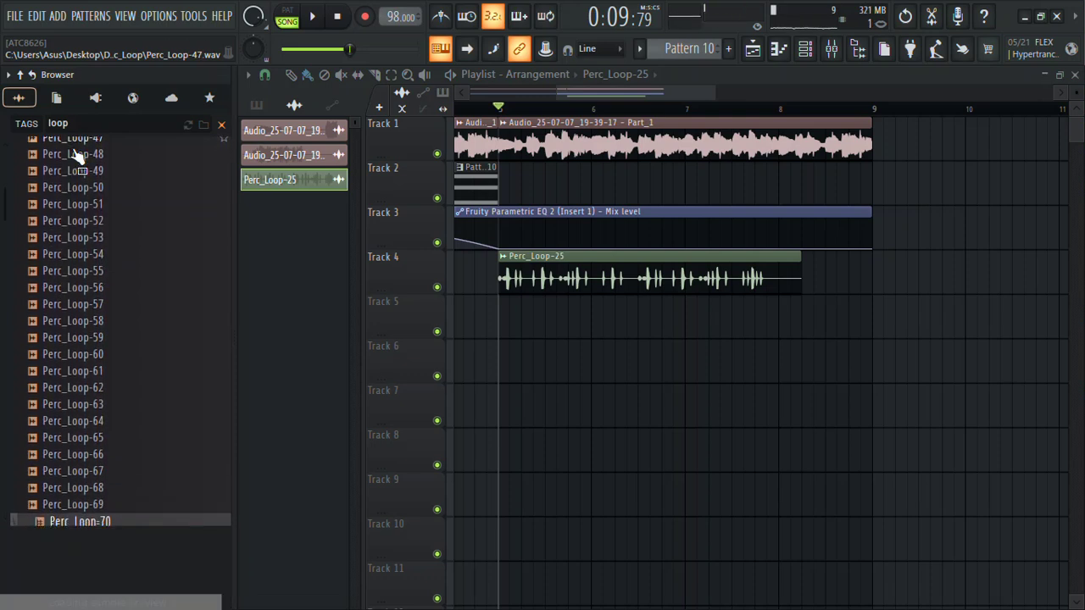
pyautogui.press('Down')
pyautogui.press('Down')
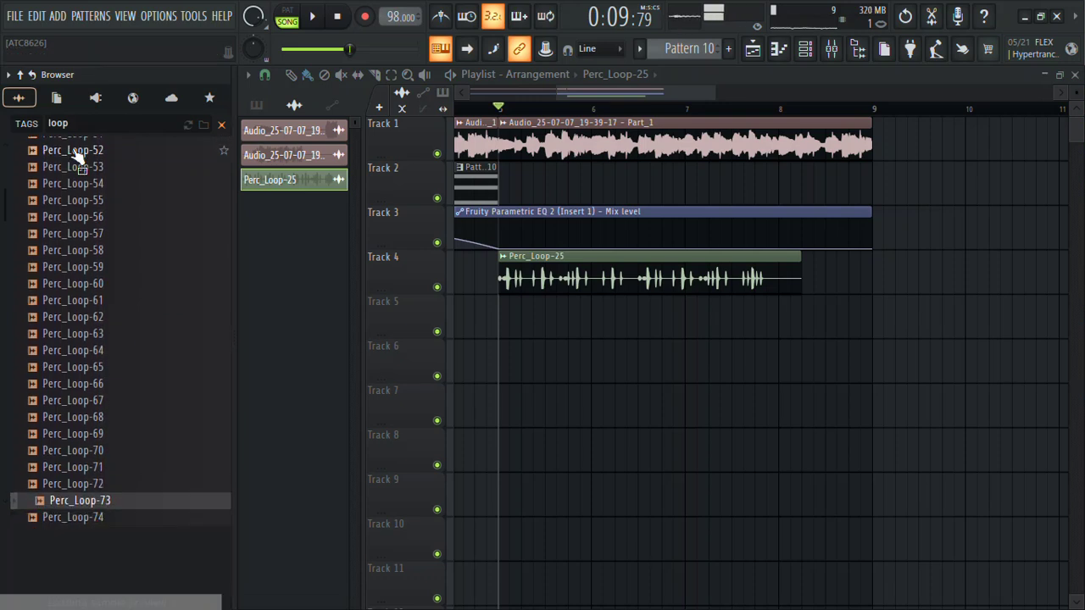
pyautogui.press('Down')
pyautogui.press('Down')
pyautogui.press('Down')
pyautogui.press('Down')
pyautogui.press('Down')
pyautogui.press('Down')
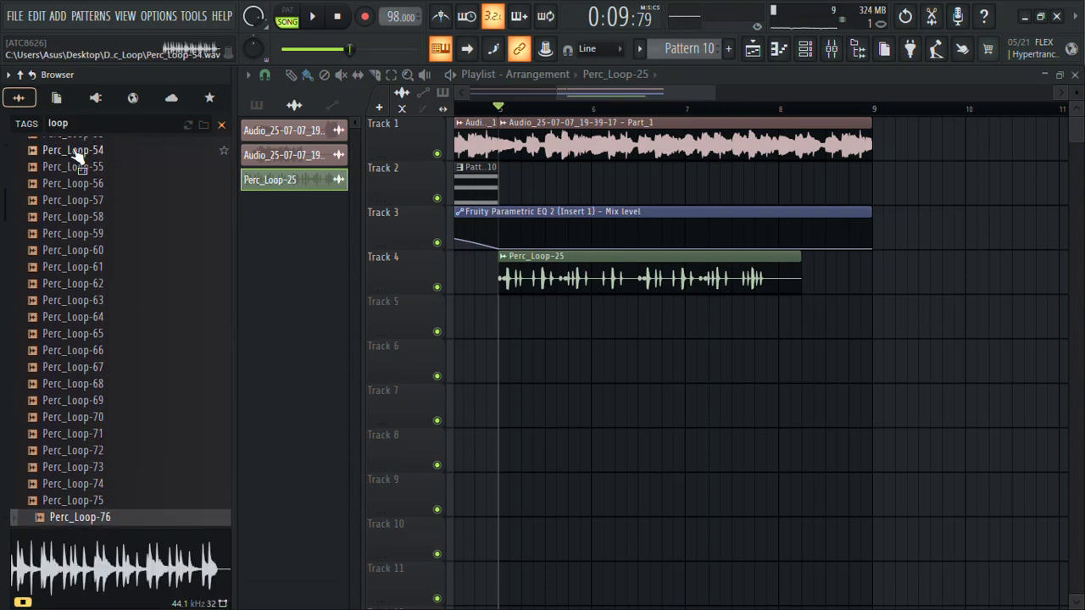
# Try Perc_Loop-78 in place of the Perc_Loop-25 clip on Track 4 and play the arrangement.
pyautogui.press('Up')
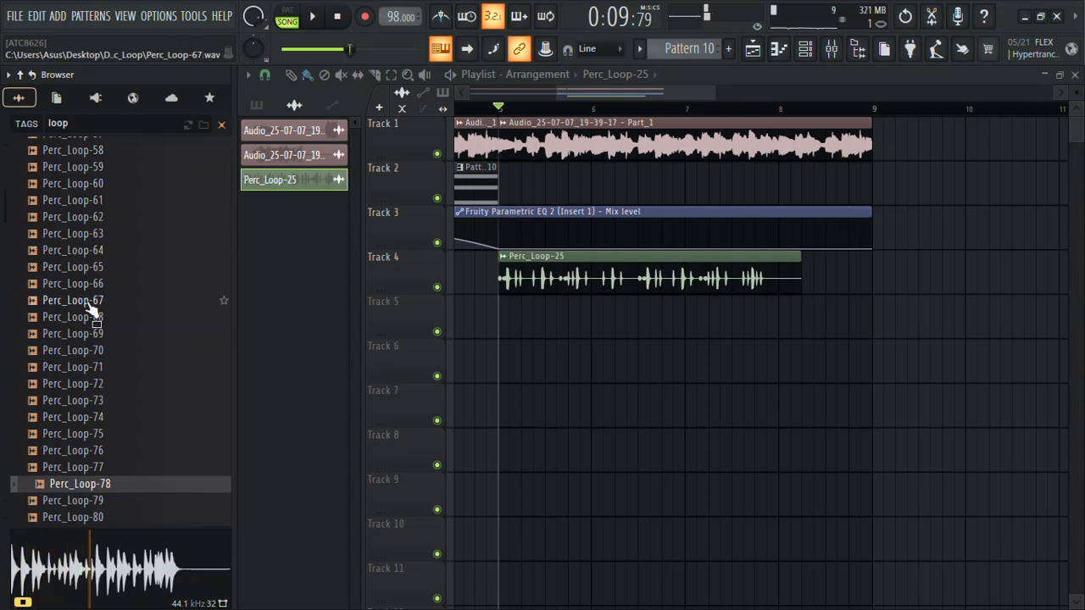
pyautogui.moveTo(85, 490); pyautogui.dragTo(526, 271)
pyautogui.press('space')
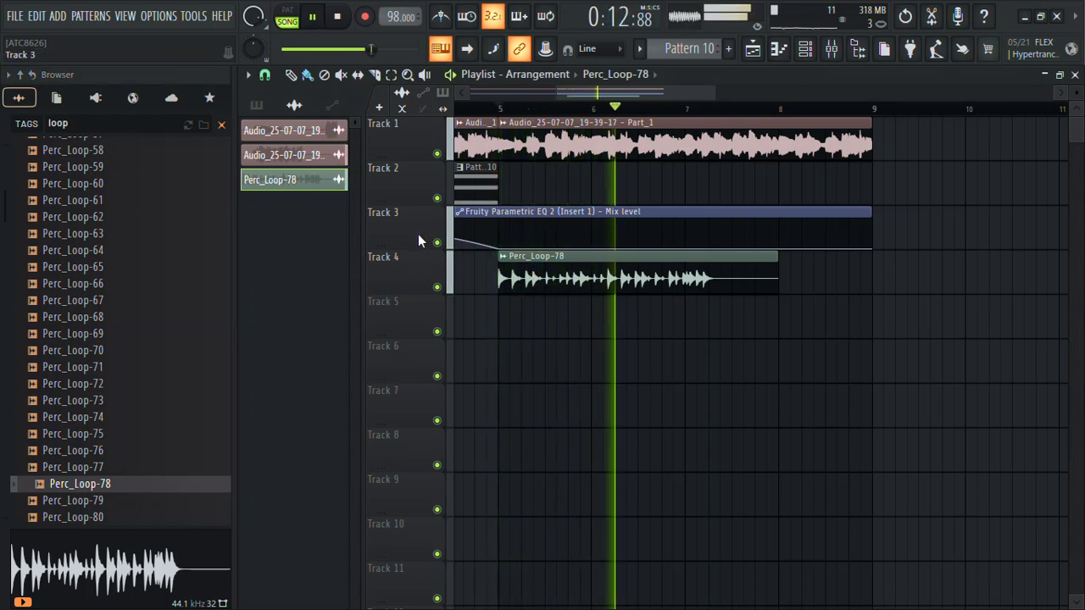
# Delete the Perc_Loop-78 audio clip from the project and stop playback.
pyautogui.rightClick(278, 182)
pyautogui.click(303, 371)
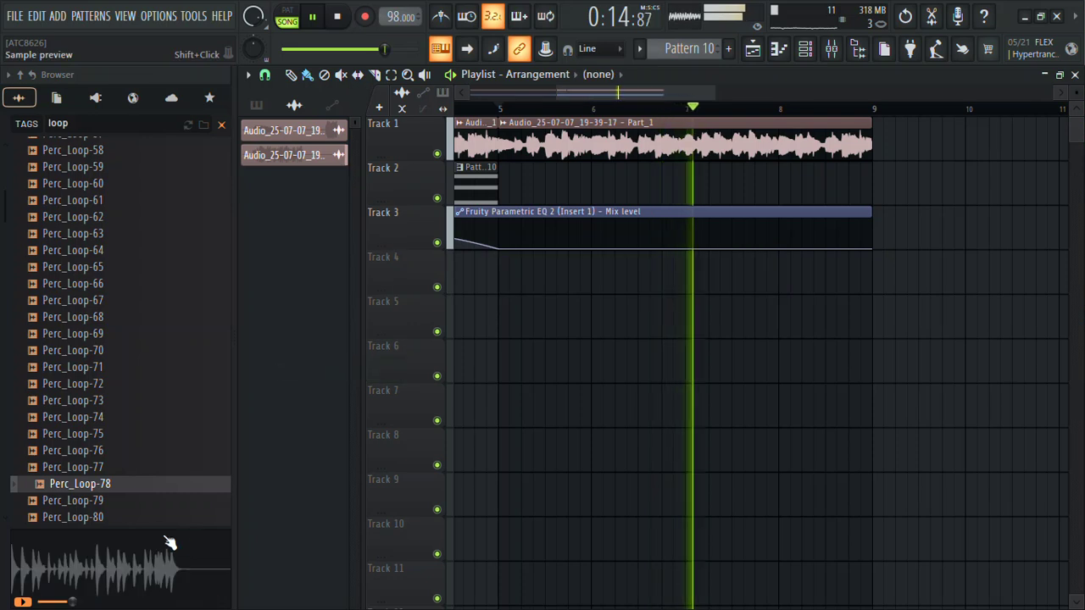
pyautogui.press('space')
# Audition the remaining percussion loops from Perc_Loop-80 up to Perc_Loop-96.
pyautogui.click(80, 517)
pyautogui.press('Down')
pyautogui.press('Down')
pyautogui.press('Down')
pyautogui.press('Down')
pyautogui.press('Down')
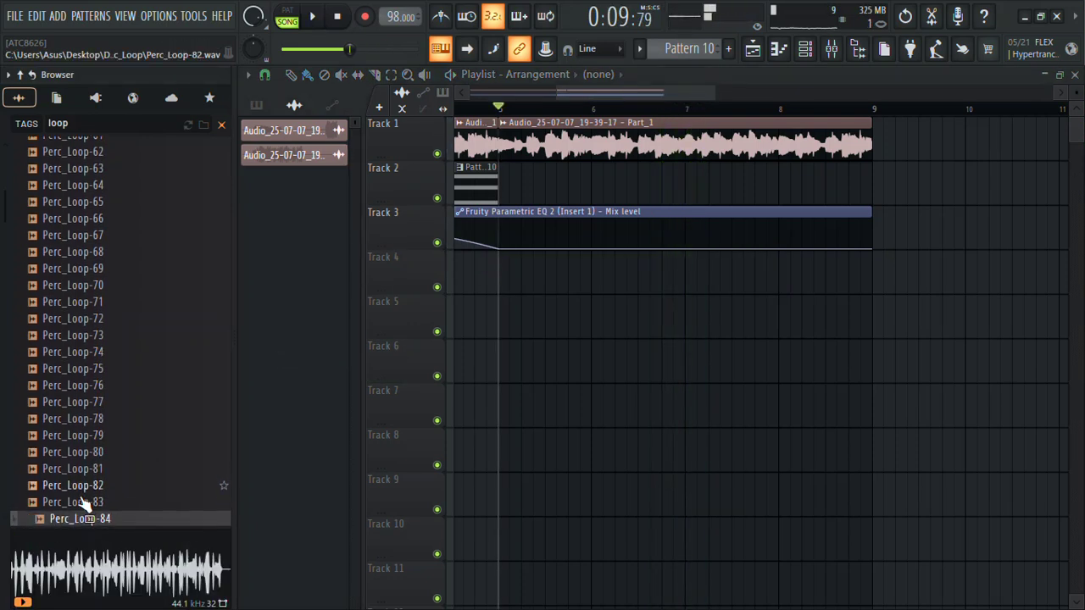
pyautogui.press('Down')
pyautogui.press('Down')
pyautogui.press('Down')
pyautogui.press('Down')
pyautogui.press('Down')
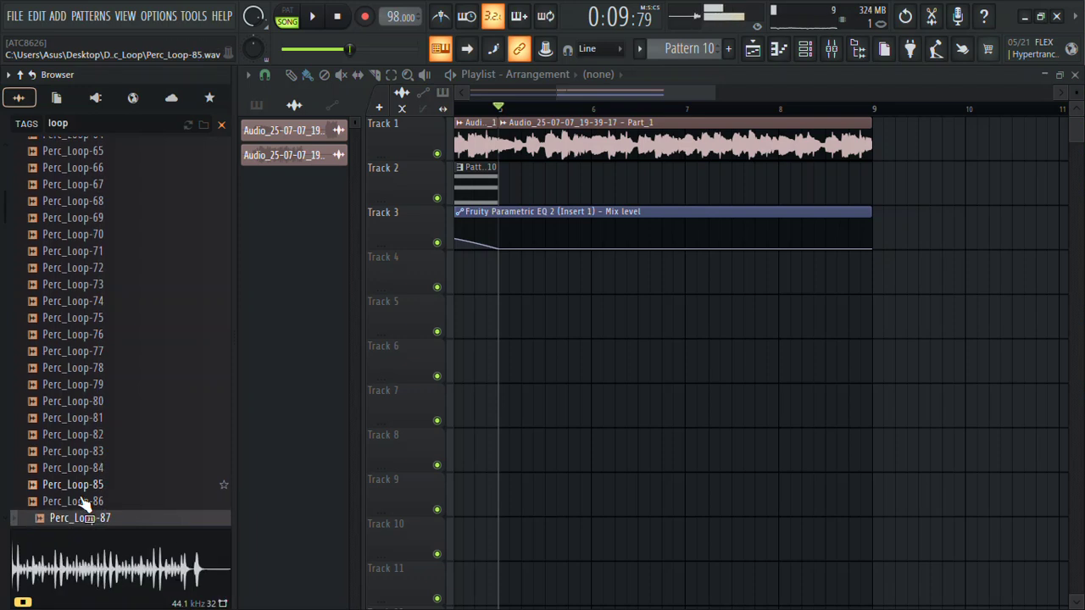
pyautogui.press('Down')
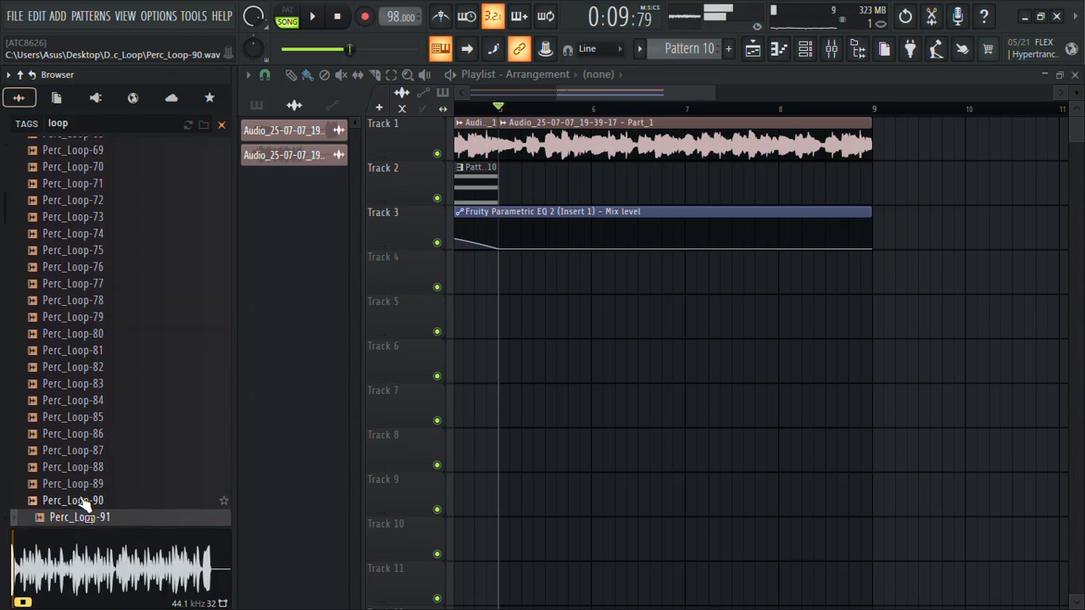
pyautogui.press('Down')
pyautogui.press('Down')
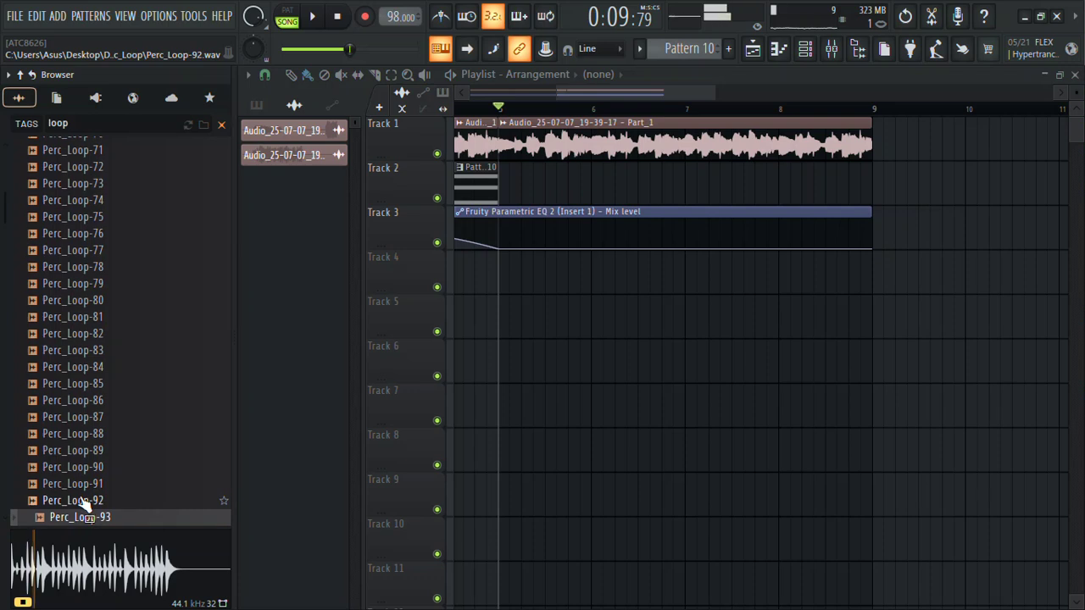
pyautogui.press('Down')
pyautogui.press('Down')
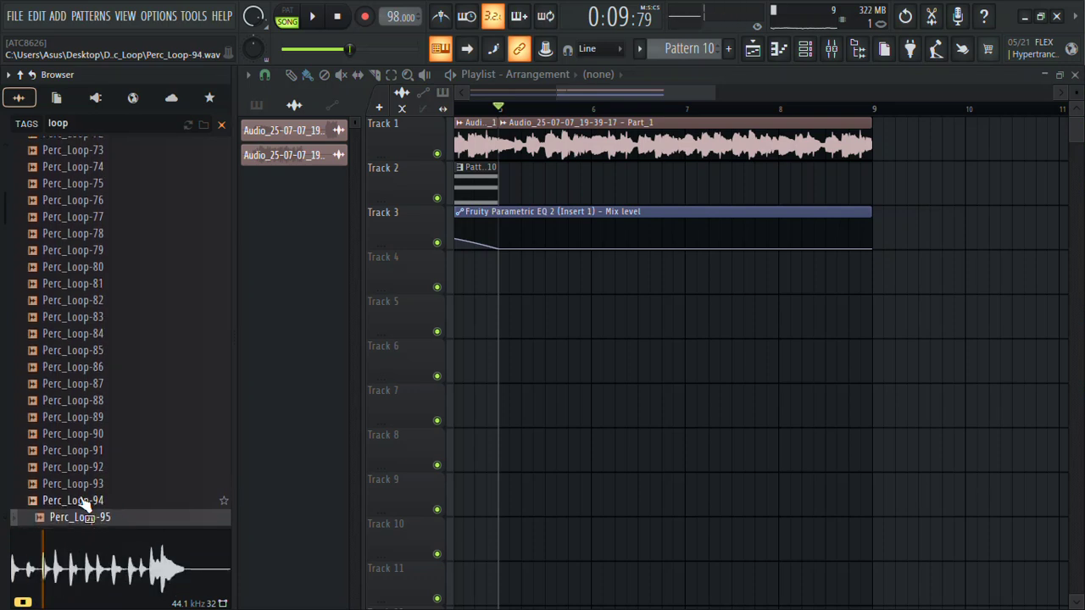
# Play the arrangement while returning to the first loop folders, and collapse the (VDD) TAMB LOOPS folder.
pyautogui.scroll(-7, 6, 525)
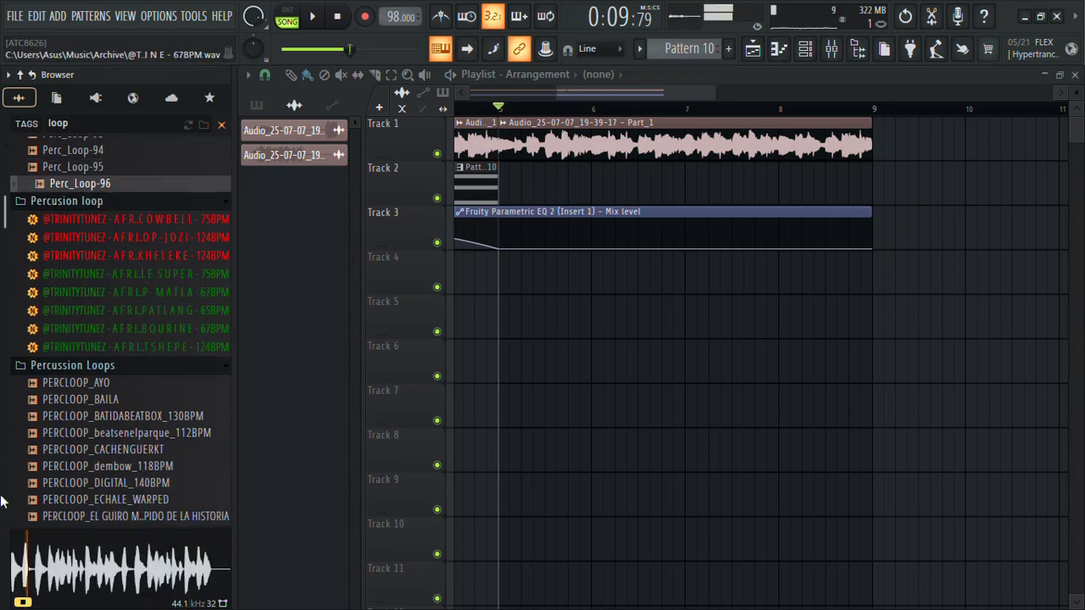
pyautogui.press('space')
pyautogui.moveTo(7, 203); pyautogui.dragTo(12, 93)
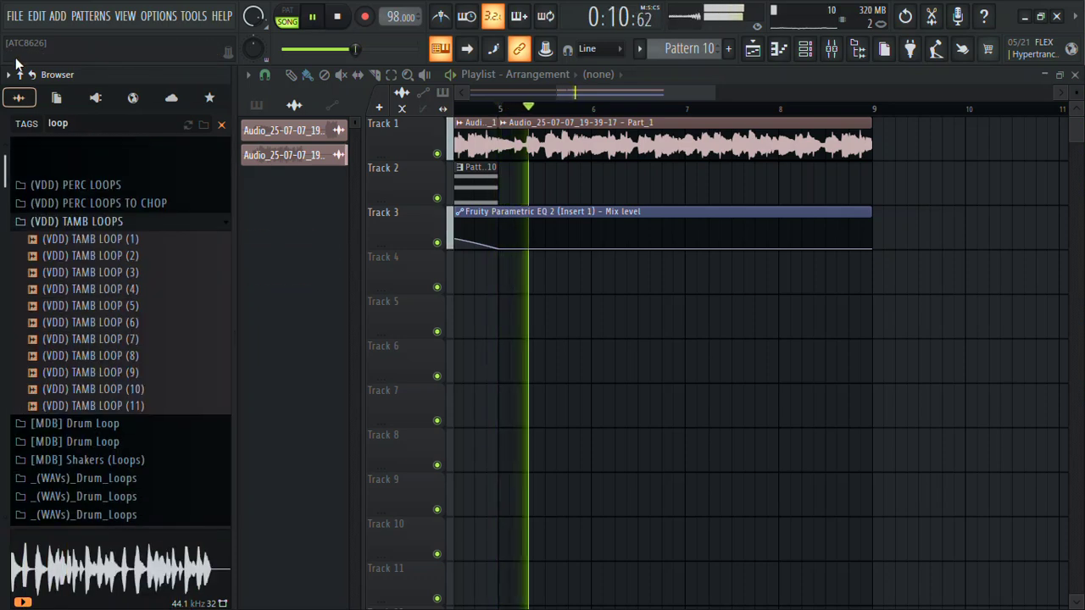
pyautogui.click(71, 184)
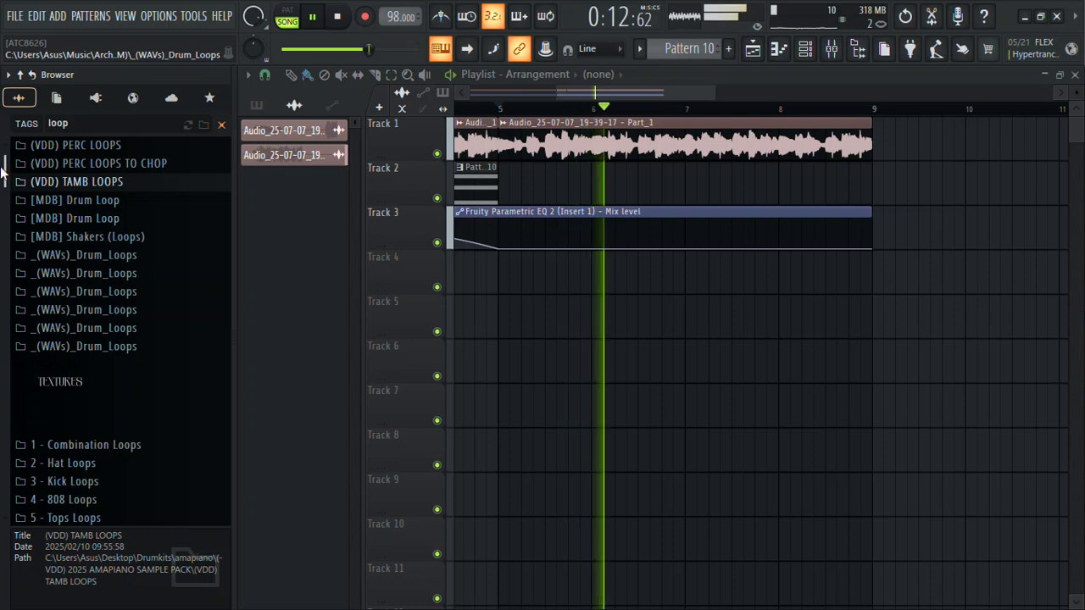
# Open the KSHMR_Stadium_Loops folder, stop playback, and audition KSHMR_Stadium_Loop_01_114 and KSHMR_Stadium_Loop_05_128.
pyautogui.scroll(-10, 7, 188)
pyautogui.moveTo(7, 188)
pyautogui.mouseDown()
pyautogui.moveTo(12, 145)
pyautogui.moveTo(12, 175)
pyautogui.mouseUp()
pyautogui.click(108, 244)
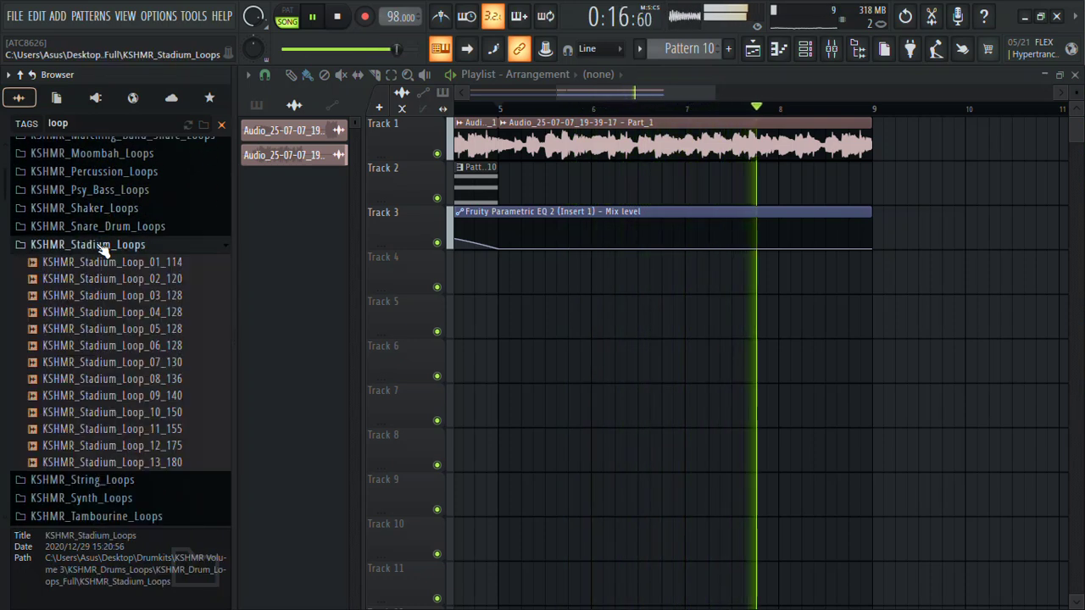
pyautogui.press('space')
pyautogui.click(129, 264)
pyautogui.click(134, 330)
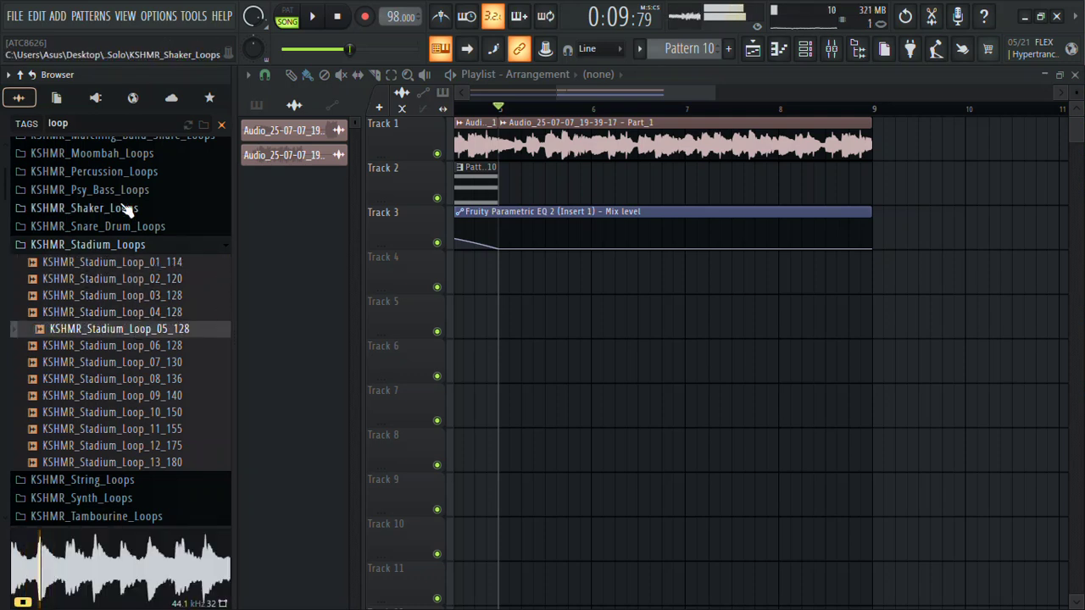
# Audition loops 03_92_Cuba and 07_100 in KSHMR_Percussion_Loops, and place KSHMR_Percussion_Loop_07_100 on Track 4 at bar 5.
pyautogui.click(115, 172)
pyautogui.click(102, 196)
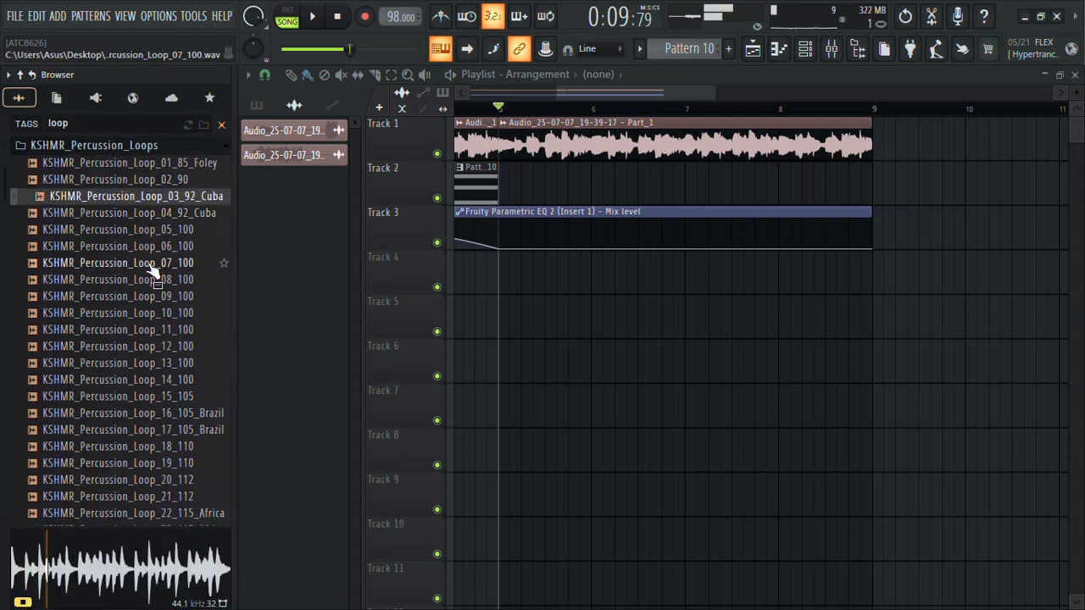
pyautogui.click(155, 269)
pyautogui.moveTo(182, 263); pyautogui.dragTo(646, 279)
# Play the arrangement and set the time stretch of the KSHMR_Percussion_Loop_07_100 clip to 2 bars.
pyautogui.doubleClick(678, 275)
pyautogui.press('space')
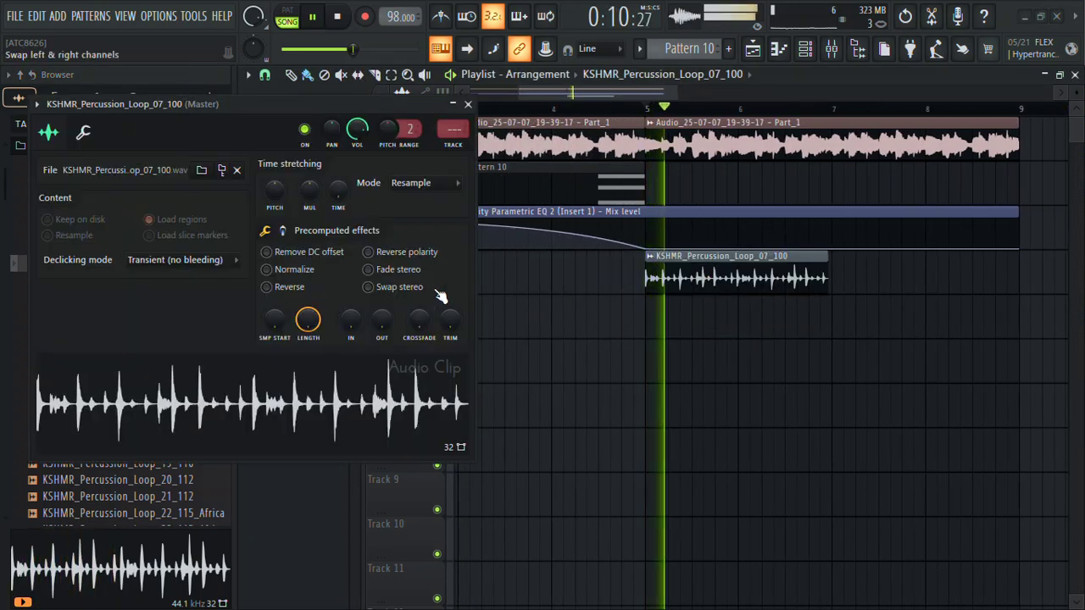
pyautogui.rightClick(331, 199)
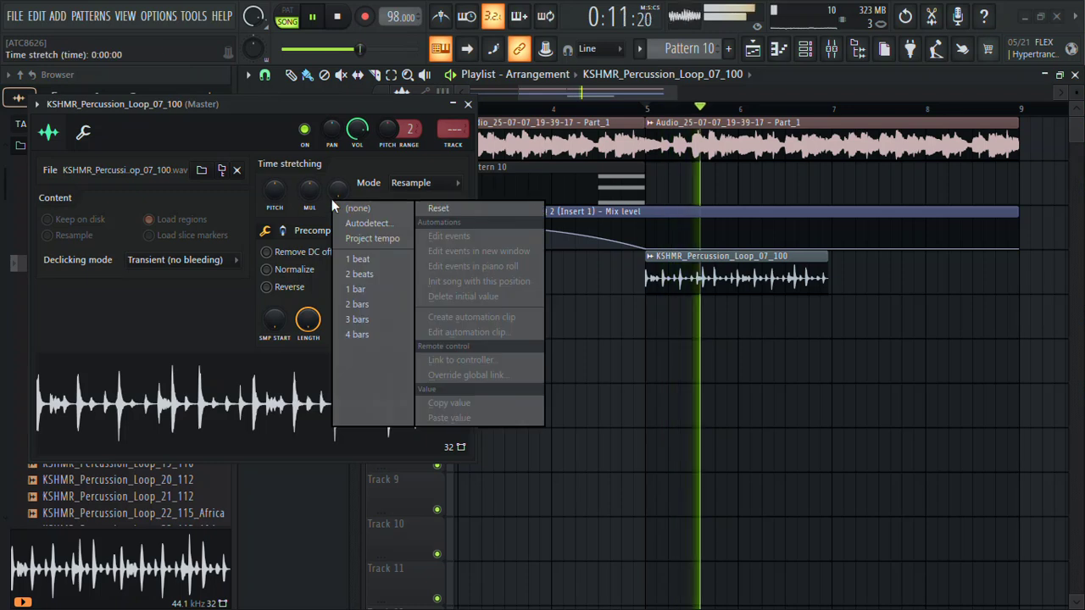
pyautogui.click(366, 305)
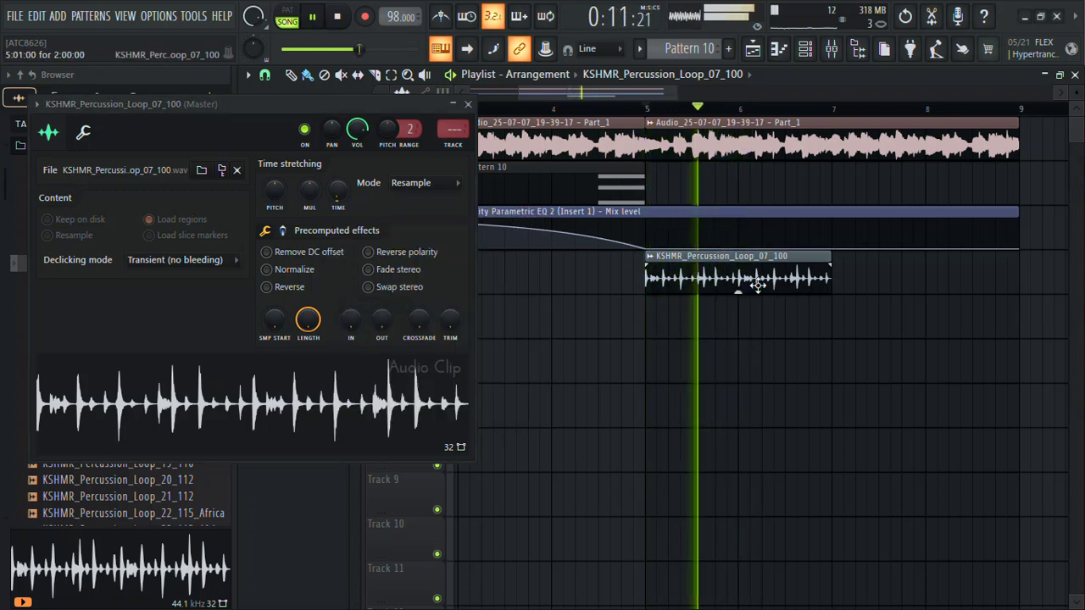
# Place a second KSHMR_Percussion_Loop_07_100 clip on Track 4 at bar 7 and close the sample settings.
pyautogui.click(844, 318)
pyautogui.moveTo(884, 322); pyautogui.dragTo(884, 260)
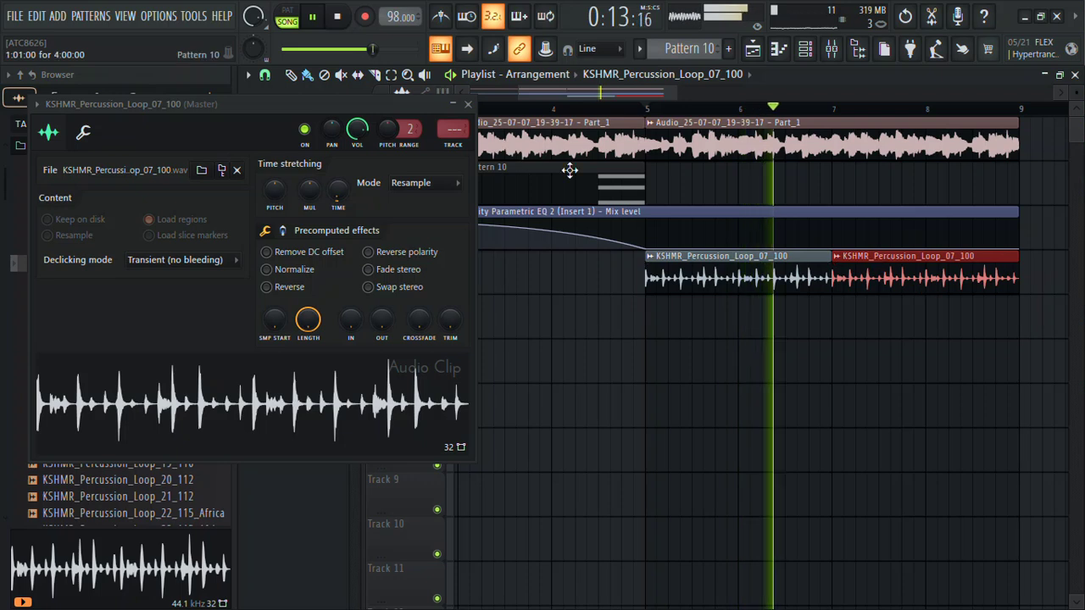
pyautogui.click(467, 103)
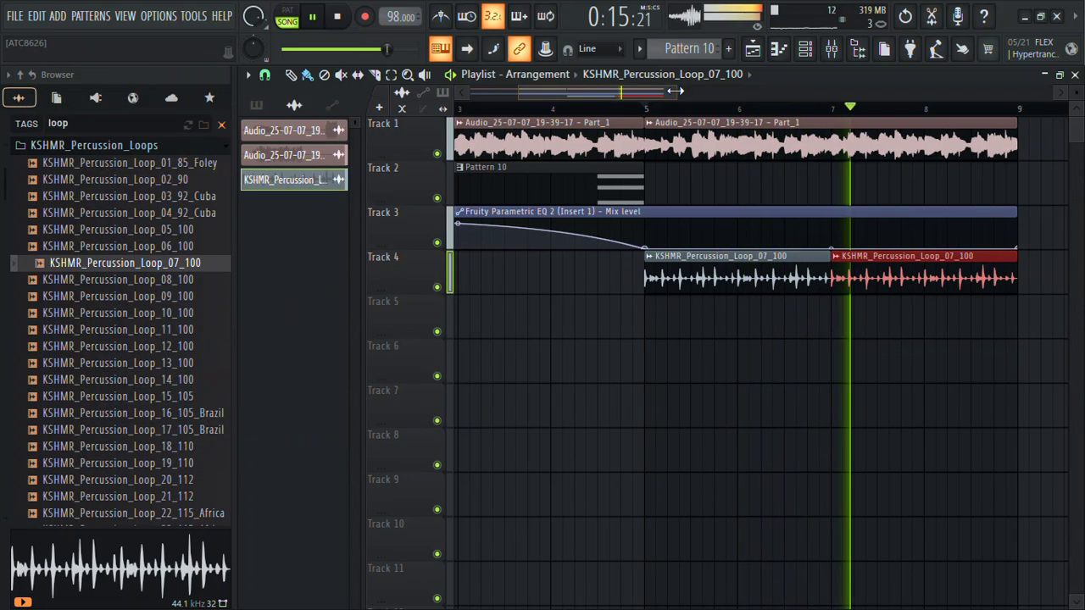
pyautogui.moveTo(676, 91); pyautogui.dragTo(703, 90)
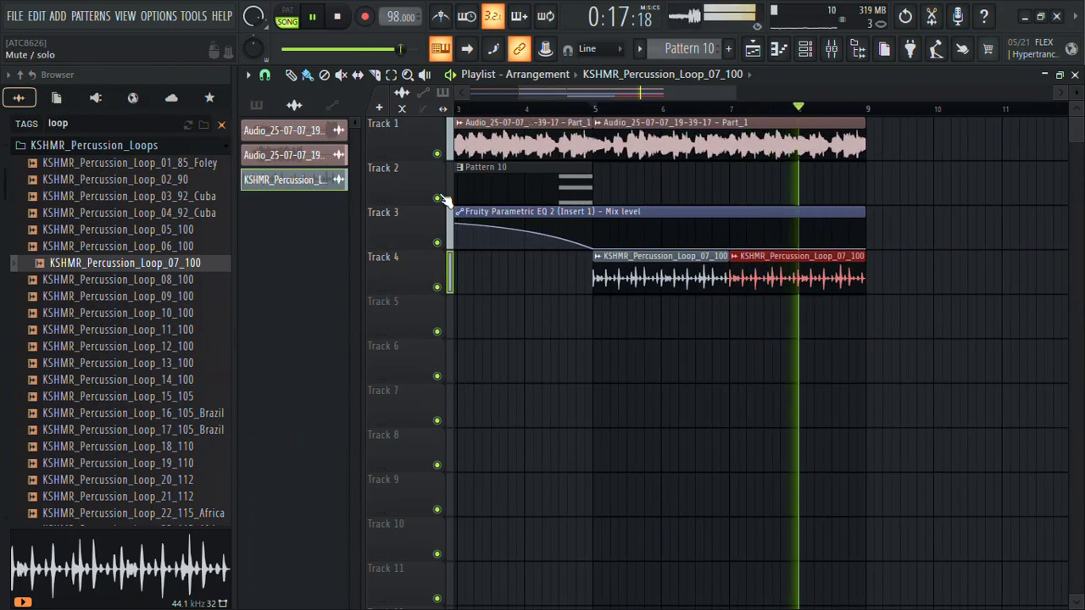
# Stop playback and audition KSHMR percussion loops 05_100, 11_100, 13_100, 14_100, 15_105 and 02_90.
pyautogui.press('space')
pyautogui.click(193, 230)
pyautogui.click(181, 333)
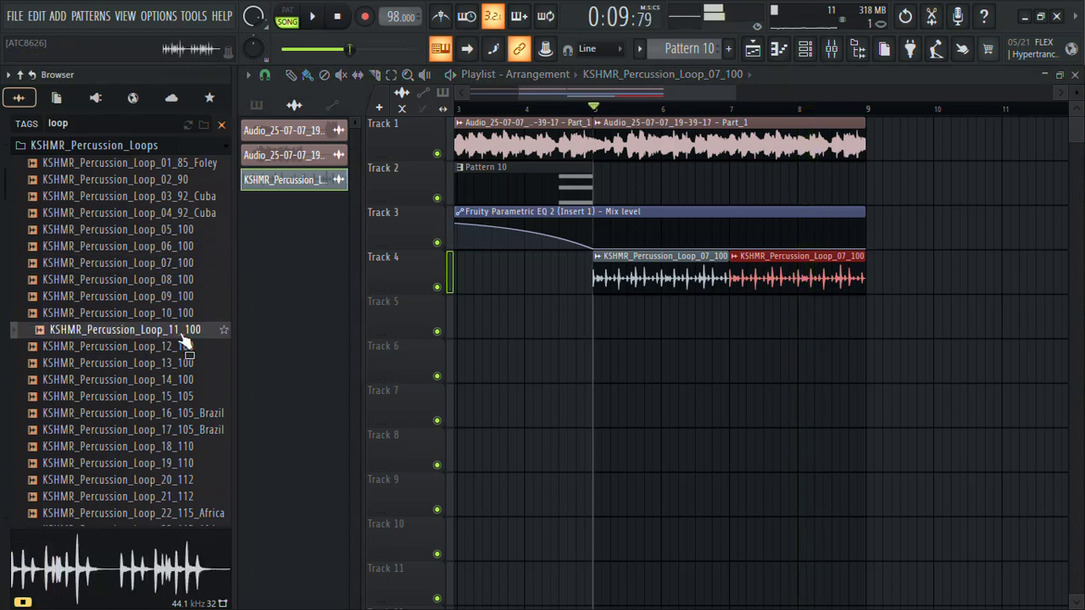
pyautogui.click(186, 234)
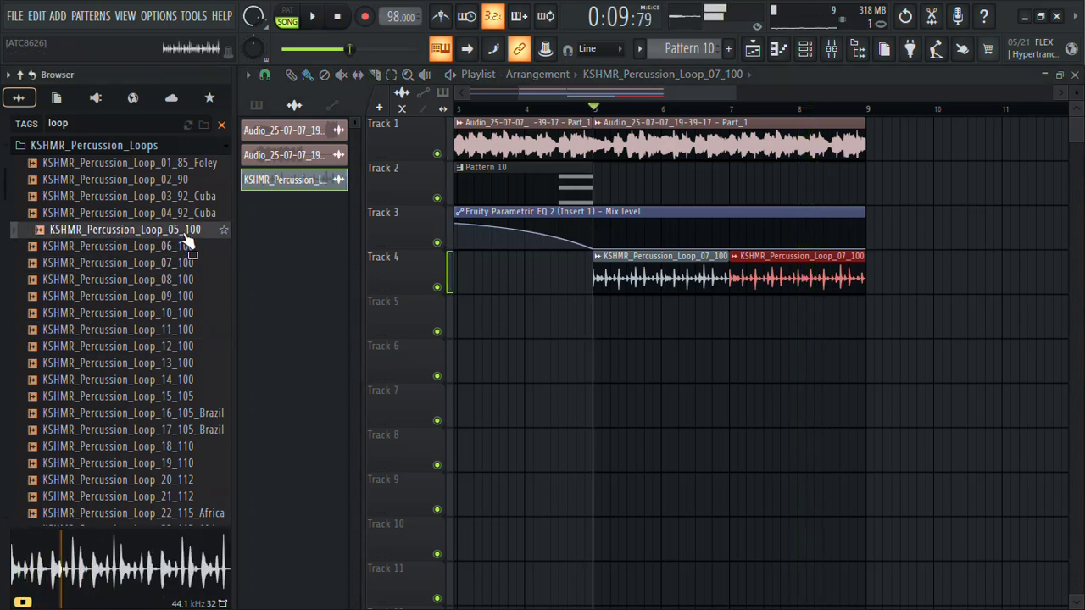
pyautogui.click(189, 362)
pyautogui.click(186, 397)
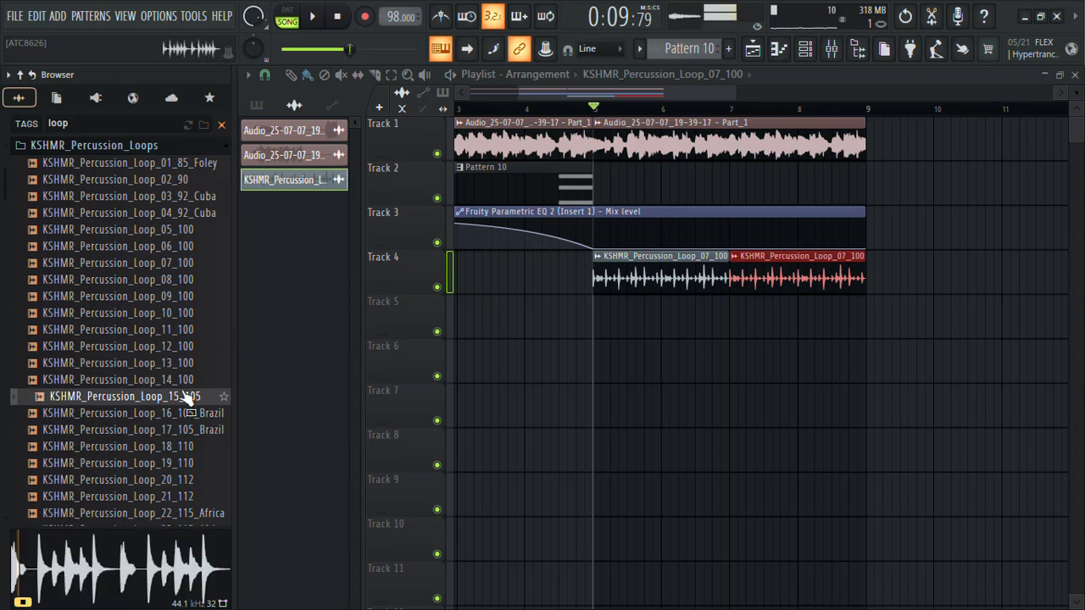
pyautogui.click(181, 381)
pyautogui.click(171, 181)
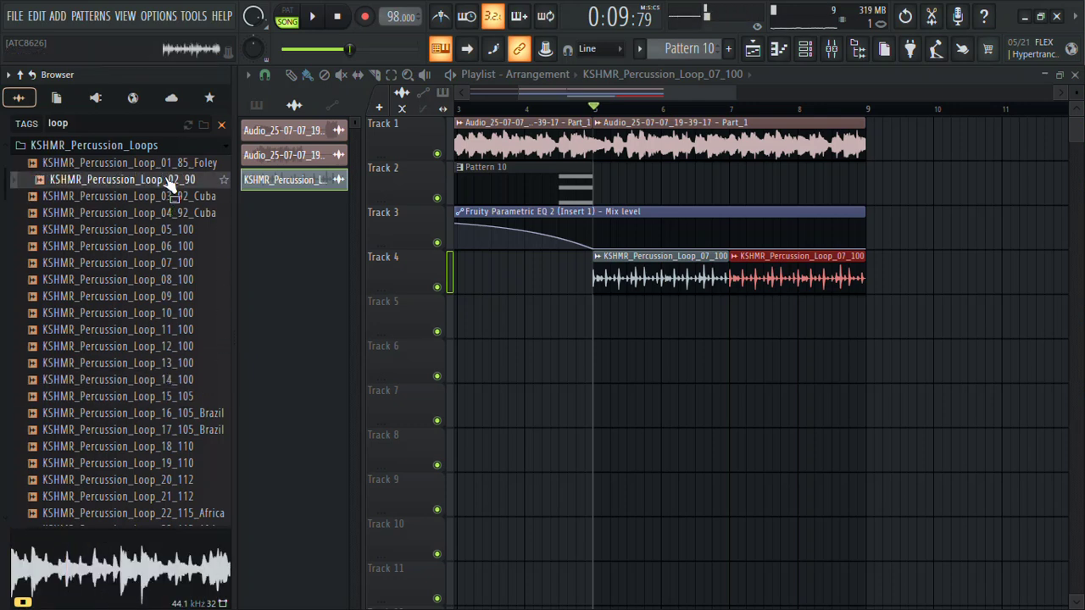
pyautogui.click(185, 400)
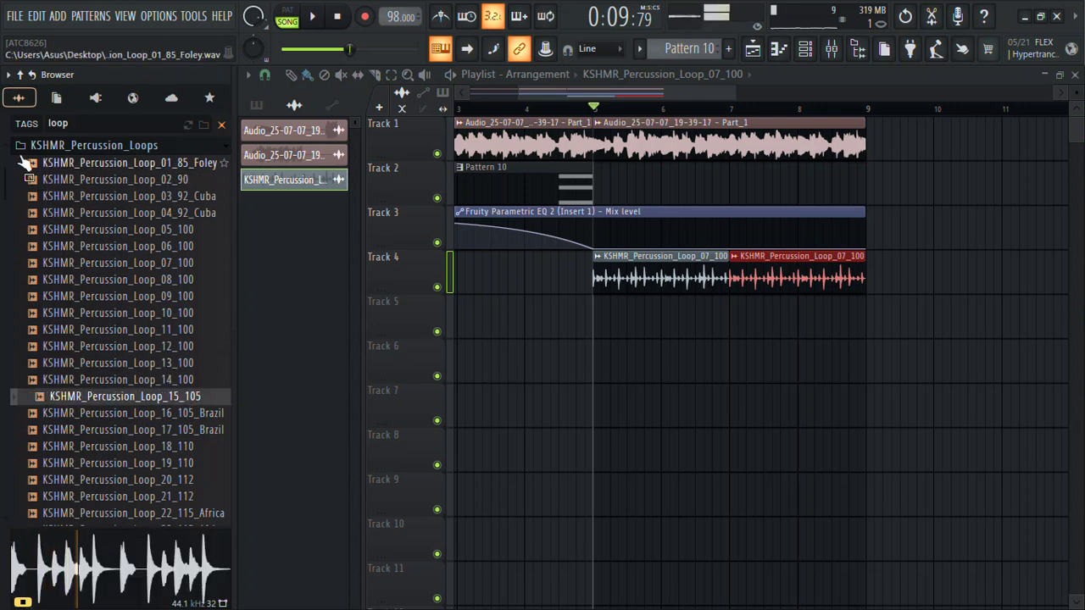
# Open the KSHMR_Marching_Band_Snare_Loops folder and place KSHMR_Marching_Snare_Loop_05_95 on Track 5 at bar 7, with the song playing.
pyautogui.scroll(3, 60, 178)
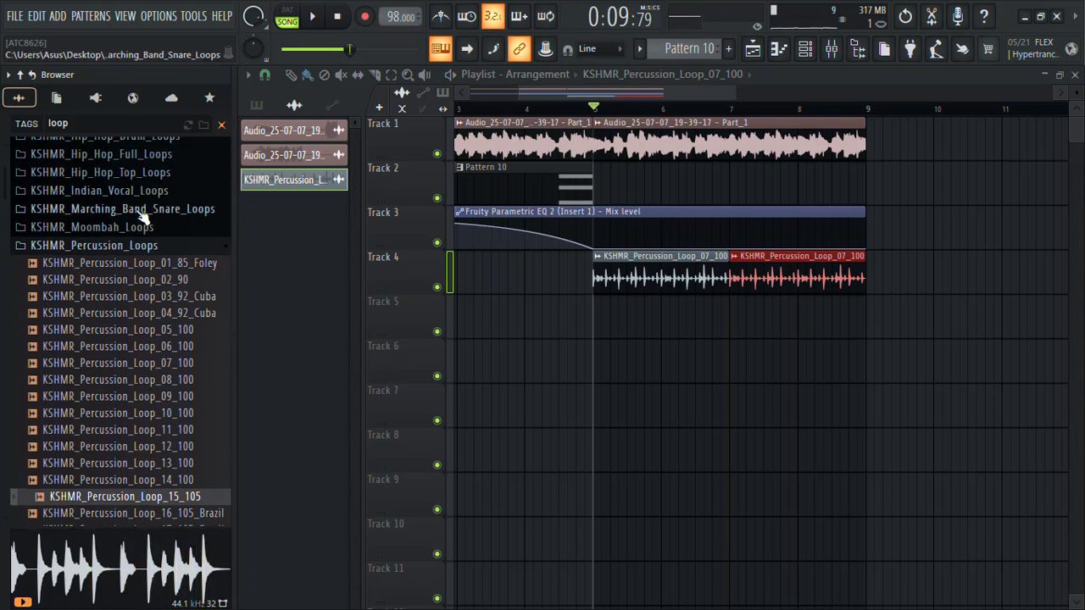
pyautogui.click(142, 212)
pyautogui.click(156, 233)
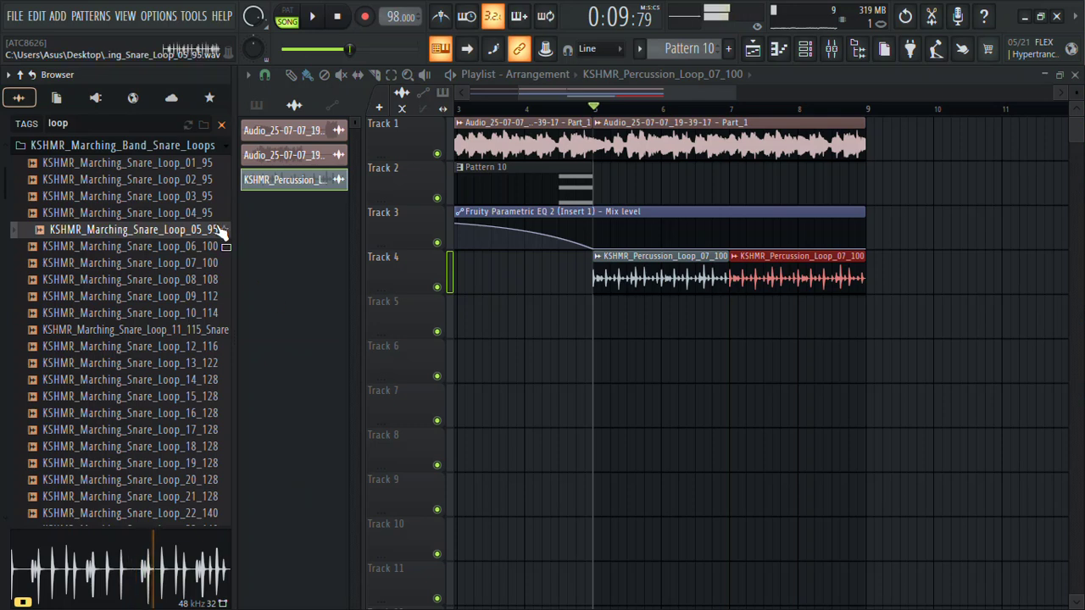
pyautogui.moveTo(218, 231); pyautogui.dragTo(737, 364)
pyautogui.press('space')
pyautogui.moveTo(818, 364); pyautogui.dragTo(824, 316)
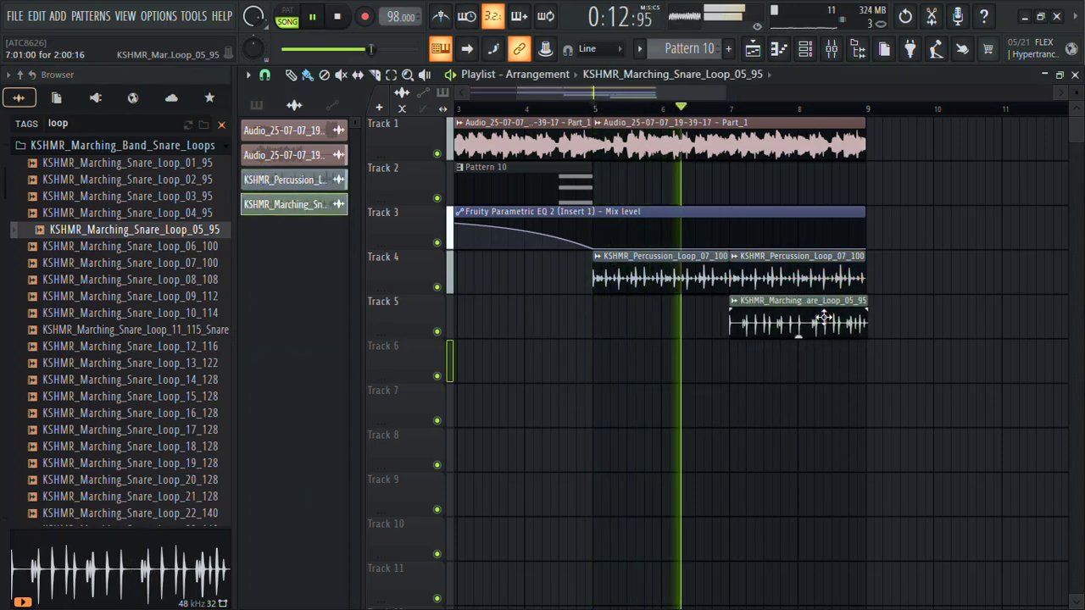
# Set the time stretch of the KSHMR_Marching_Snare_Loop_05_95 clip to 2 bars and close its sample settings.
pyautogui.doubleClick(823, 316)
pyautogui.rightClick(364, 213)
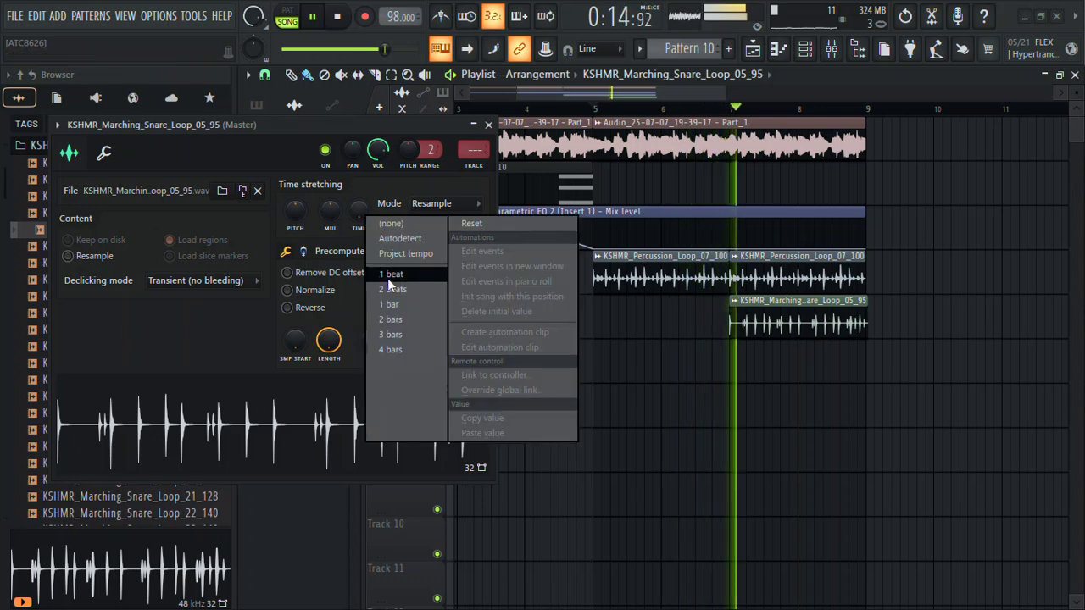
pyautogui.click(390, 320)
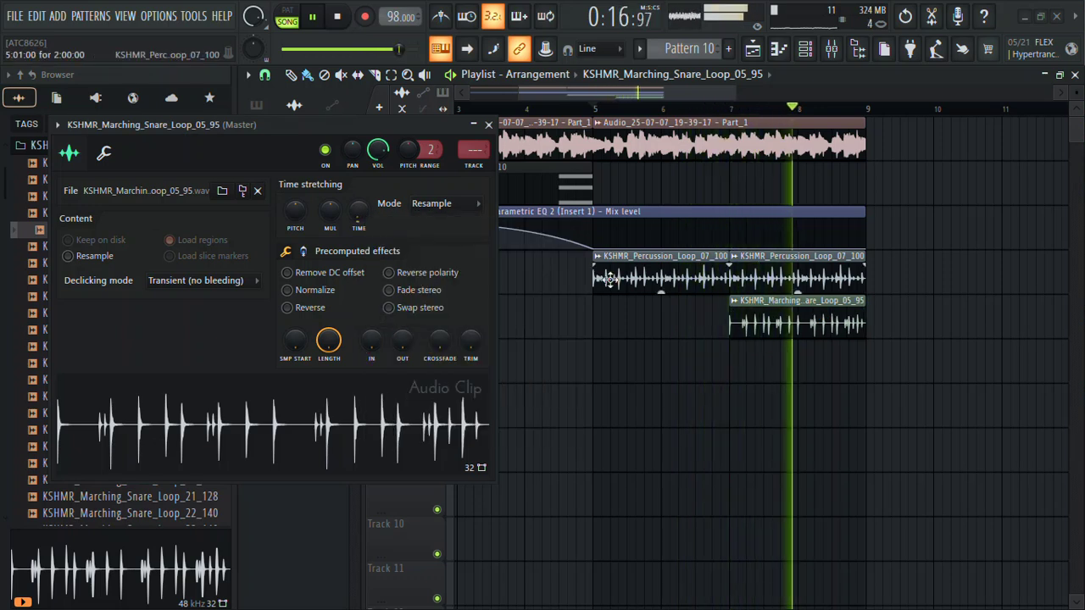
pyautogui.press('Escape')
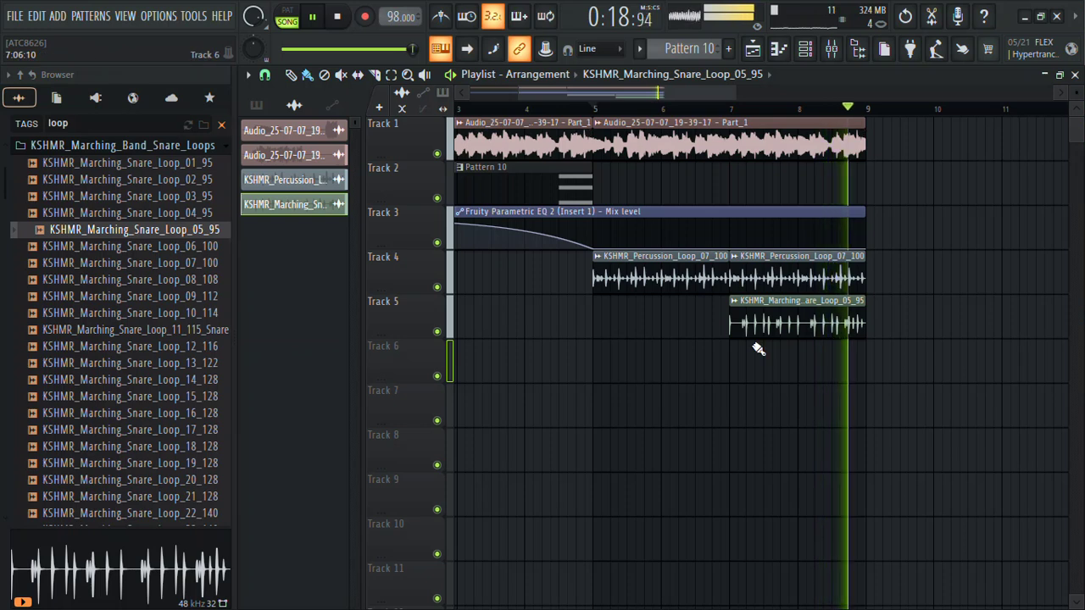
# Audition marching snare loops 01_95 and 06_100, and place KSHMR_Marching_Snare_Loop_06_100 on Track 6 at bar 7.
pyautogui.moveTo(199, 162); pyautogui.dragTo(198, 180)
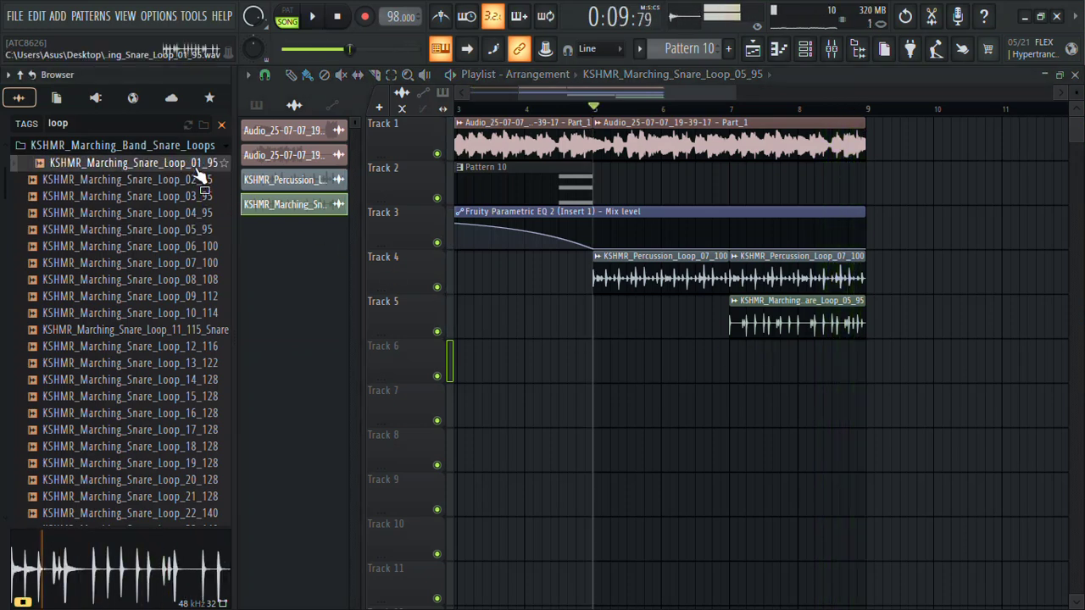
pyautogui.click(195, 247)
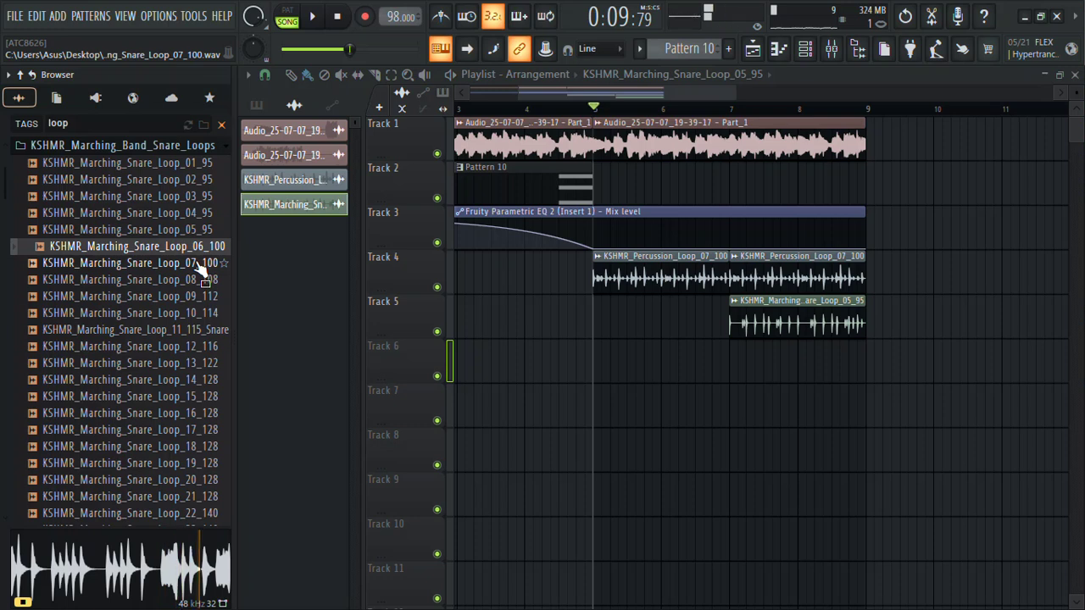
pyautogui.moveTo(203, 257); pyautogui.dragTo(733, 407)
pyautogui.press('space')
pyautogui.moveTo(791, 357); pyautogui.dragTo(792, 359)
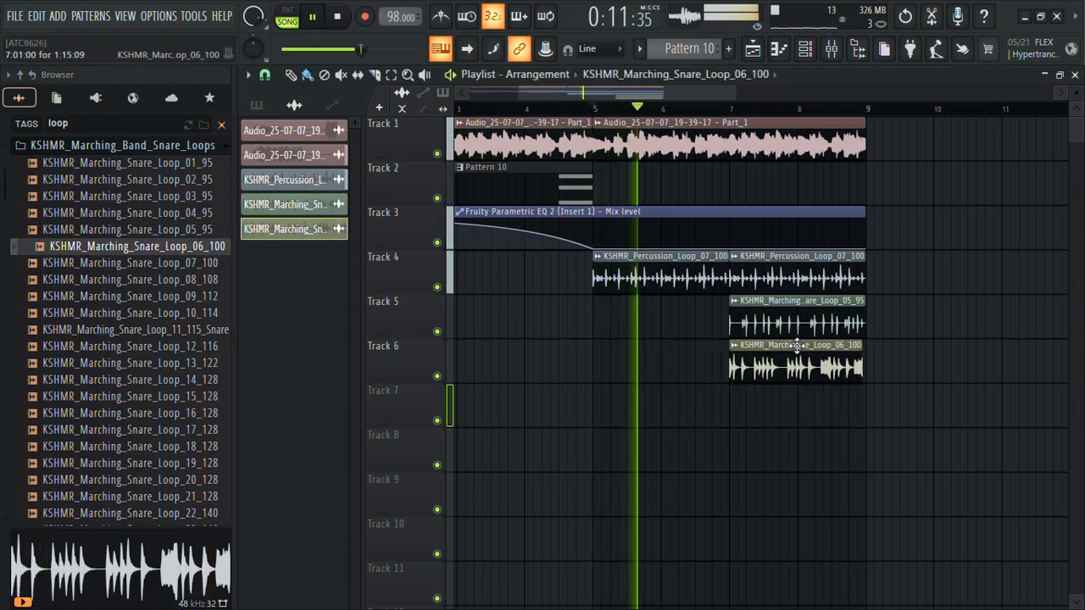
# Try to cut the KSHMR_Marching_Snare_Loop_06_100 clip on Track 6 into slices between bars 7 and 9.
pyautogui.moveTo(518, 89); pyautogui.dragTo(457, 91)
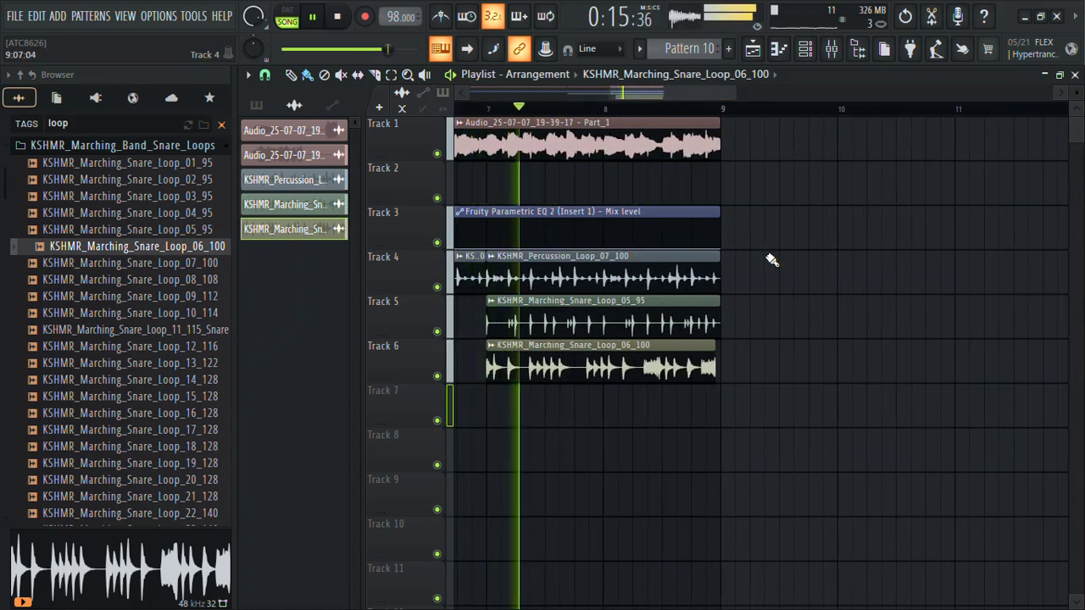
pyautogui.moveTo(722, 258); pyautogui.dragTo(662, 254)
pyautogui.press('space')
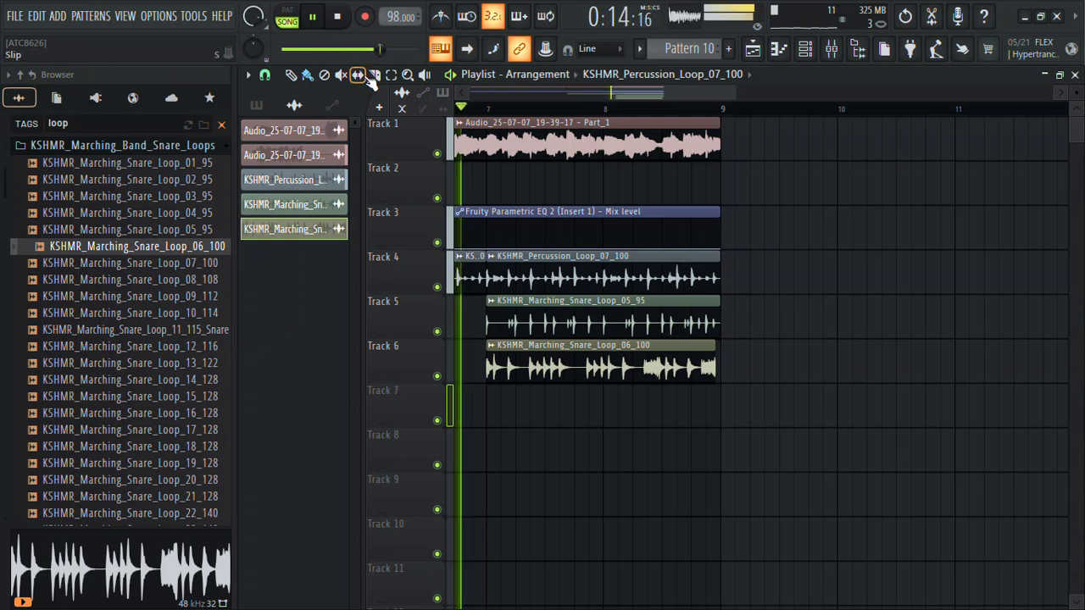
pyautogui.click(516, 373)
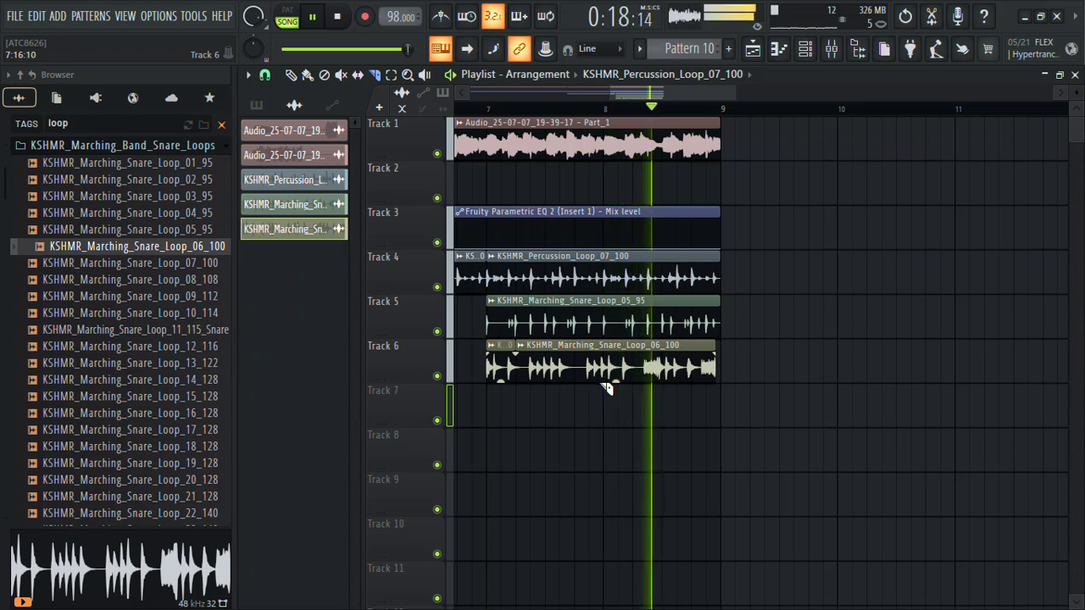
pyautogui.click(613, 364)
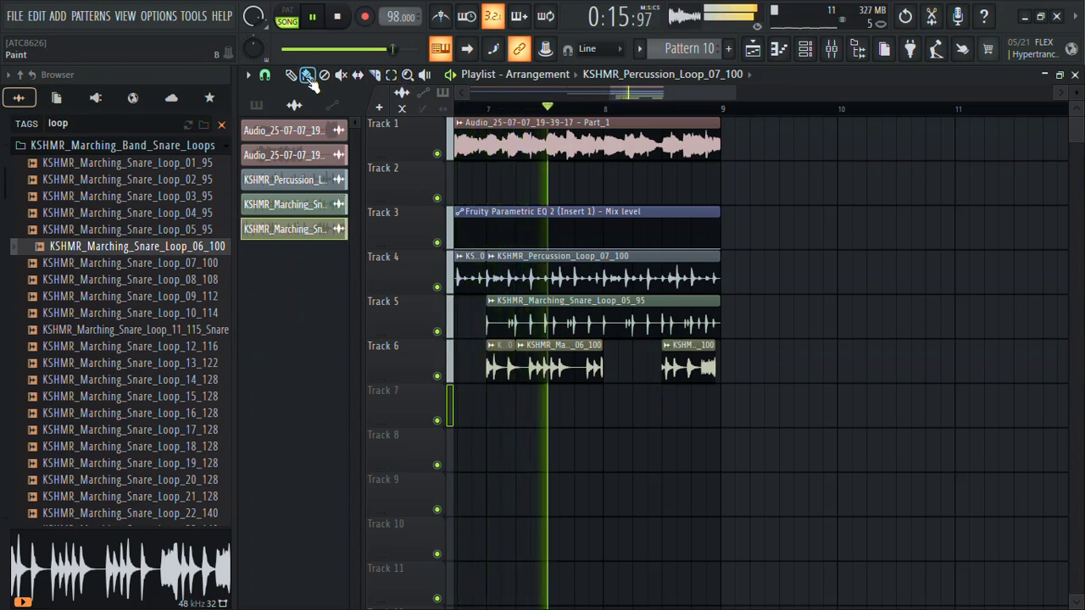
# Try to move the first Track 6 slice to bar 8, delete the middle one and extend the last, then undo the slicing.
pyautogui.moveTo(489, 356); pyautogui.dragTo(606, 356)
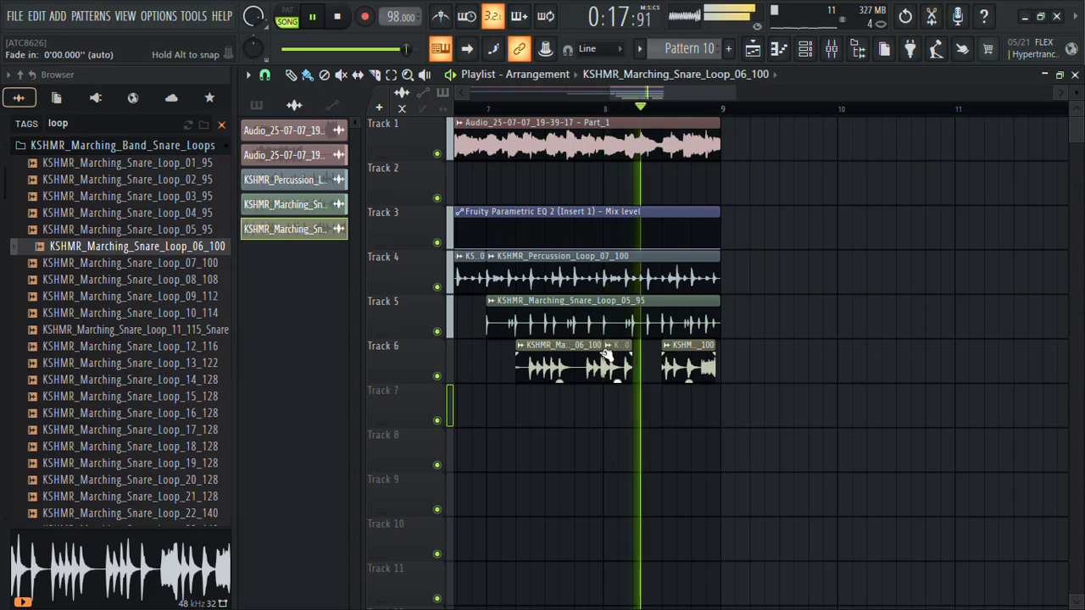
pyautogui.rightClick(574, 356)
pyautogui.hotkey('ctrl', 'z')
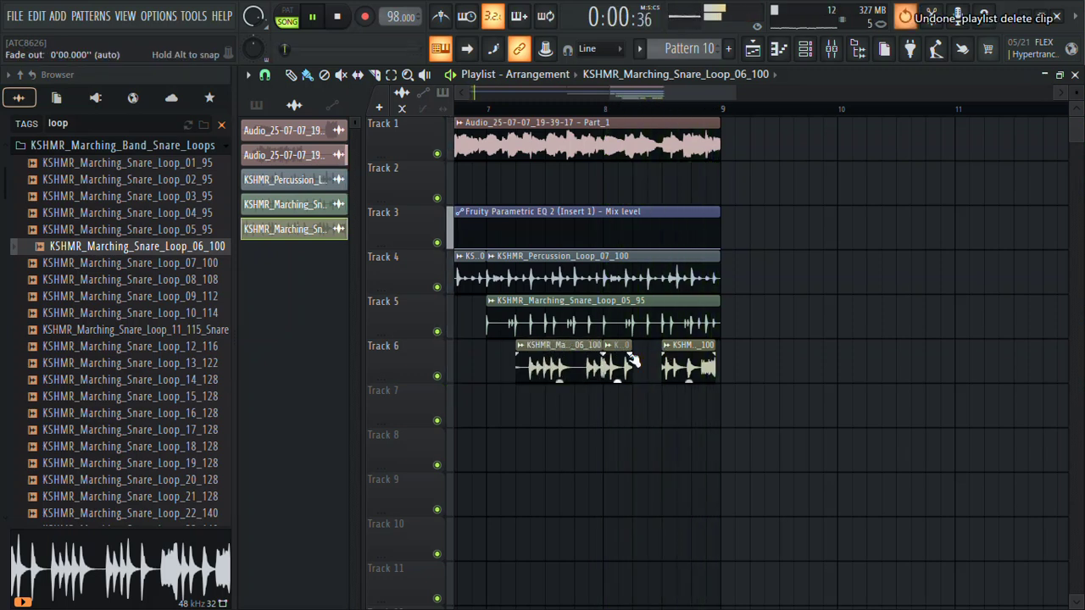
pyautogui.rightClick(667, 351)
pyautogui.click(557, 366)
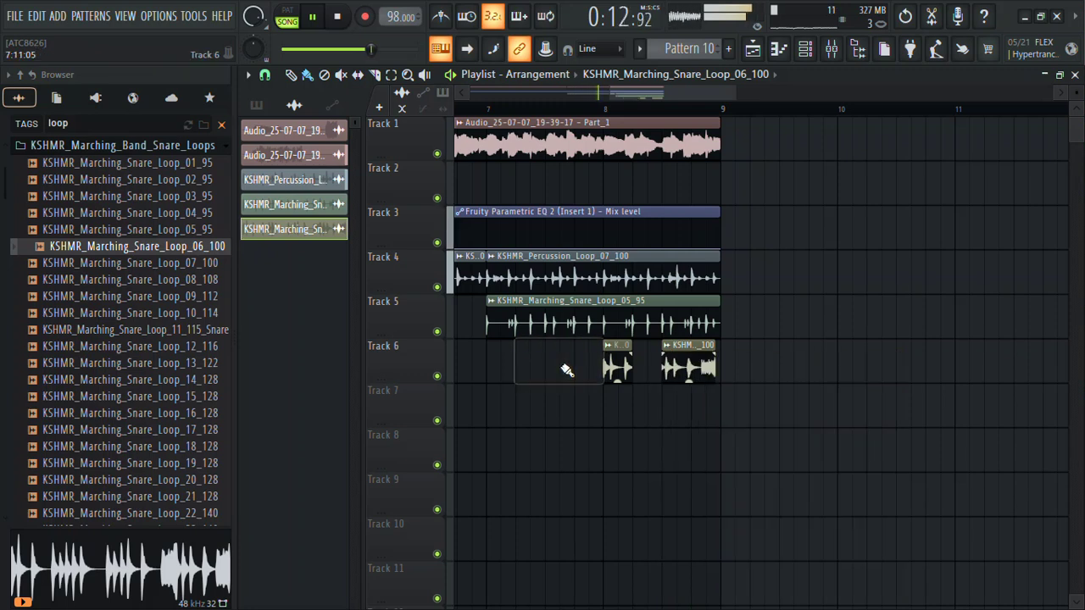
pyautogui.rightClick(660, 348)
pyautogui.press('Escape')
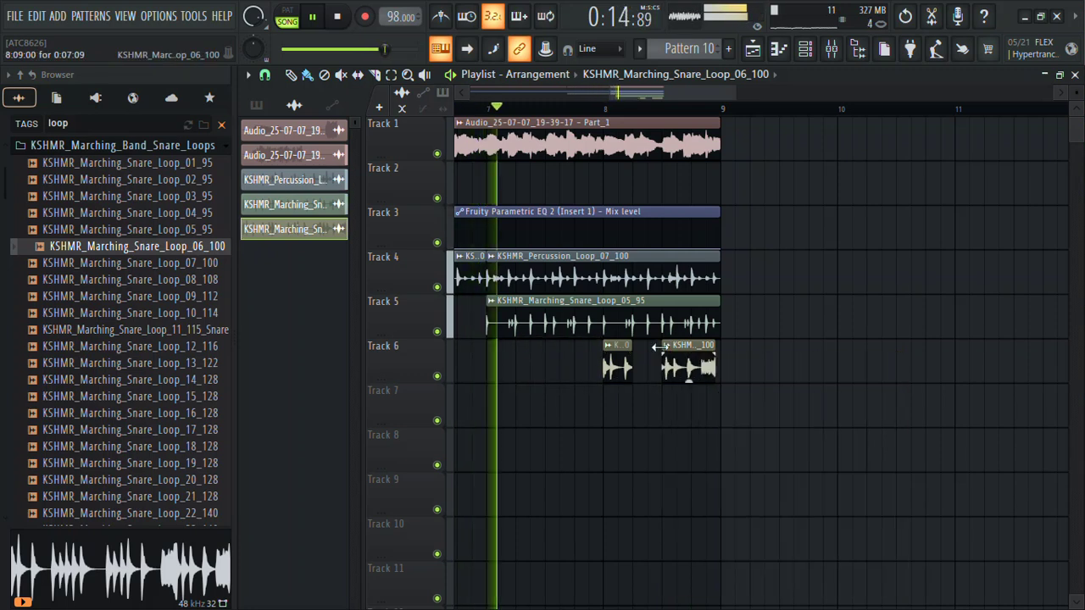
pyautogui.moveTo(660, 348); pyautogui.dragTo(633, 349)
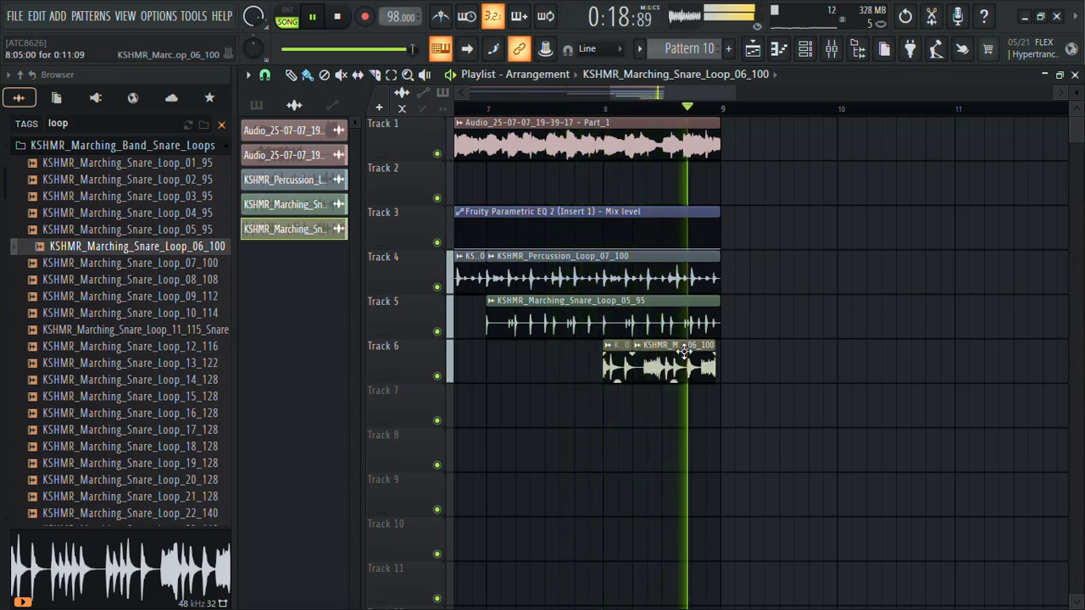
pyautogui.hotkey('ctrl', 'z')
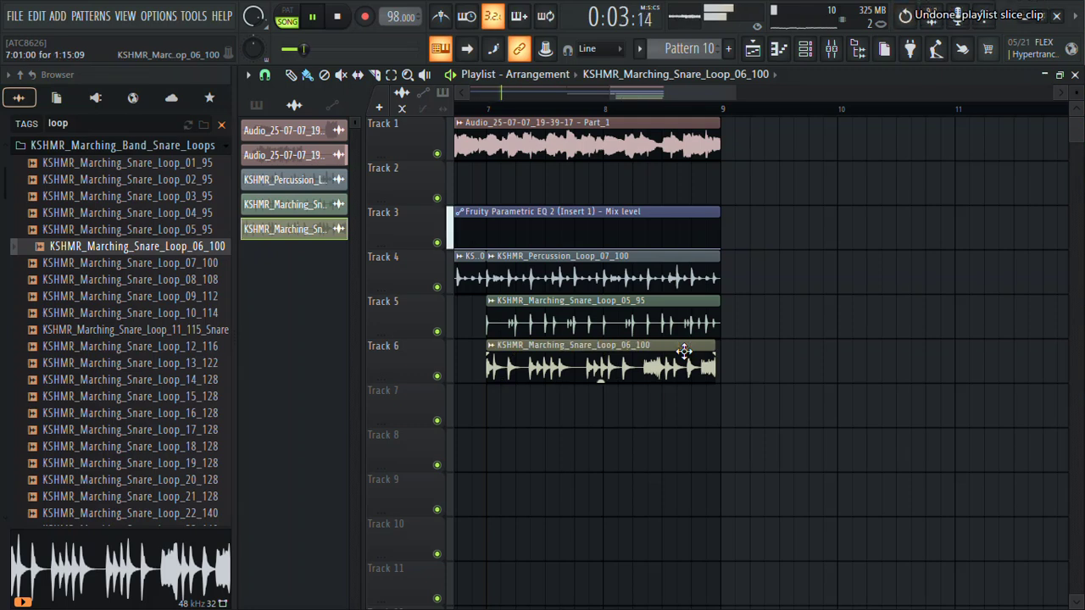
# Set the time stretch of the KSHMR_Marching_Snare_Loop_06_100 clip to 2 bars and close its sample settings.
pyautogui.doubleClick(684, 350)
pyautogui.rightClick(379, 241)
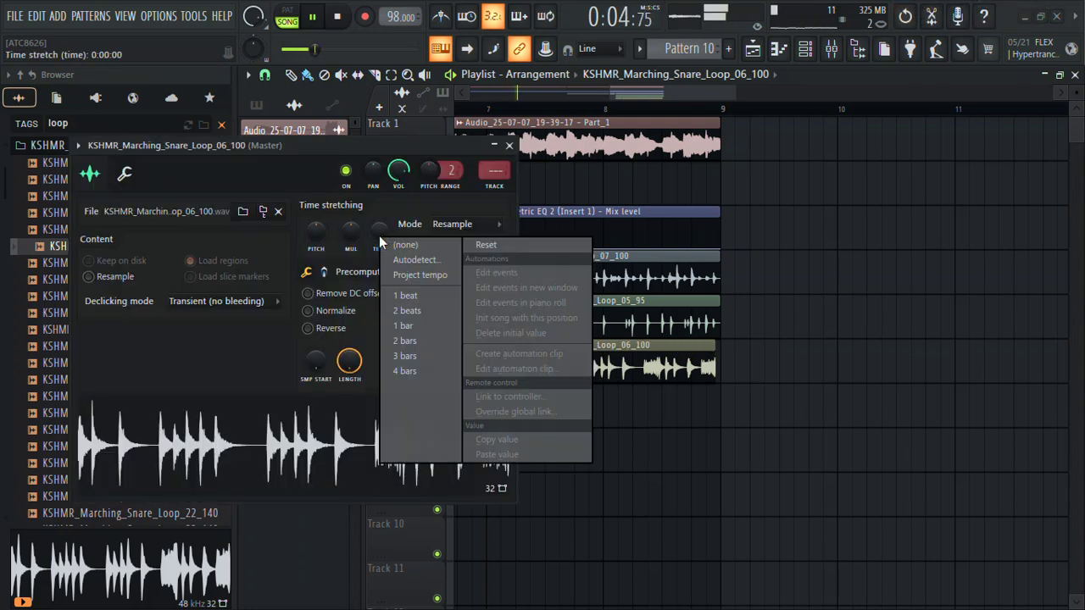
pyautogui.click(407, 340)
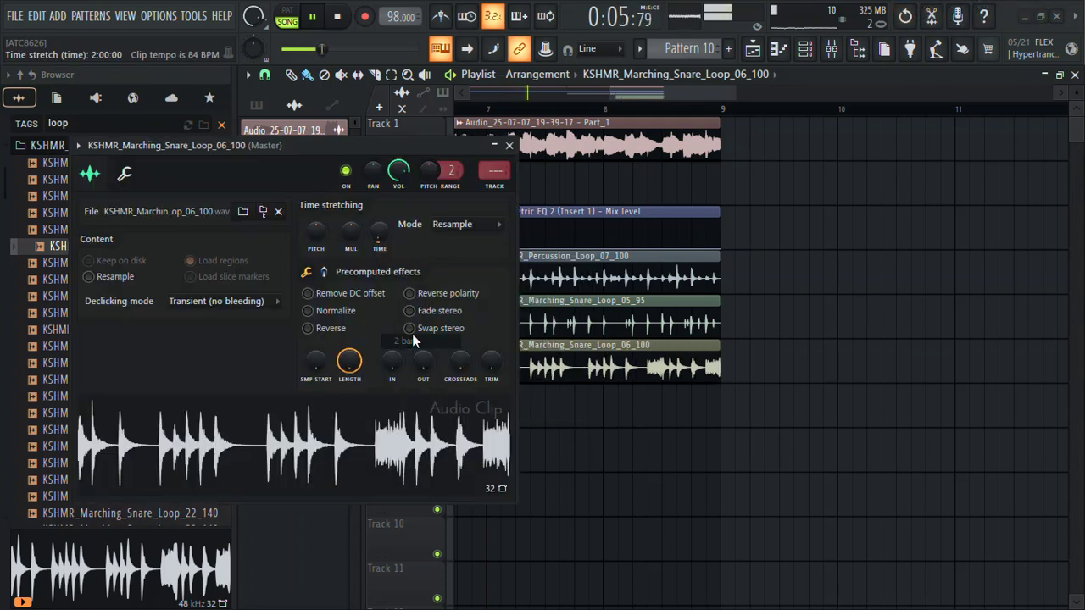
pyautogui.click(509, 146)
# Trim two copies of KSHMR_Marching_Snare_Loop_06_100 to its beginning and its ending, and join them on Track 6 from bar 8 to bar 9.
pyautogui.moveTo(720, 347); pyautogui.dragTo(506, 350)
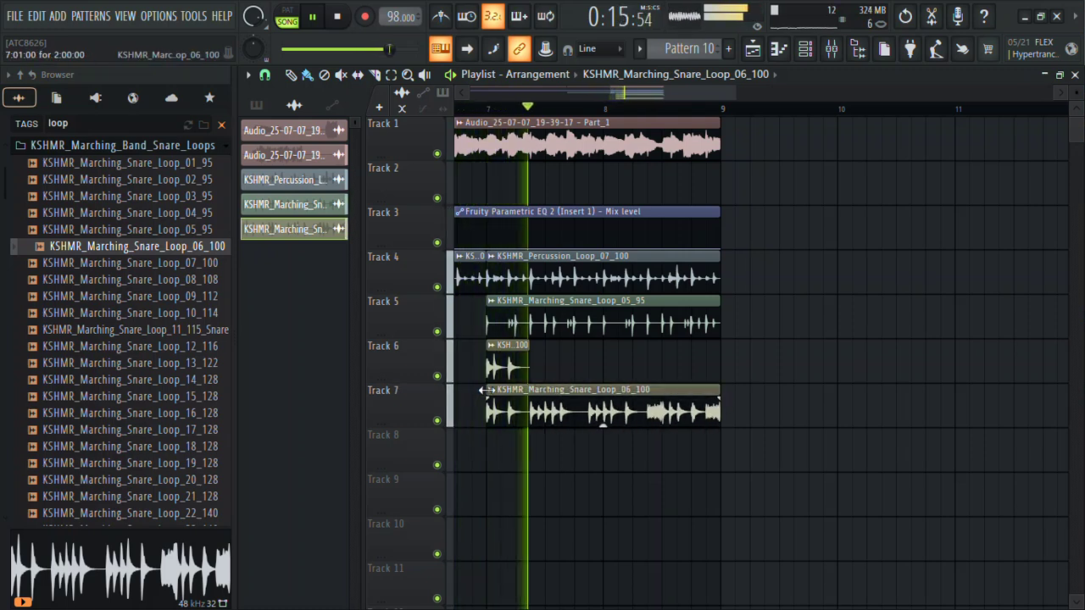
pyautogui.moveTo(486, 390); pyautogui.dragTo(633, 389)
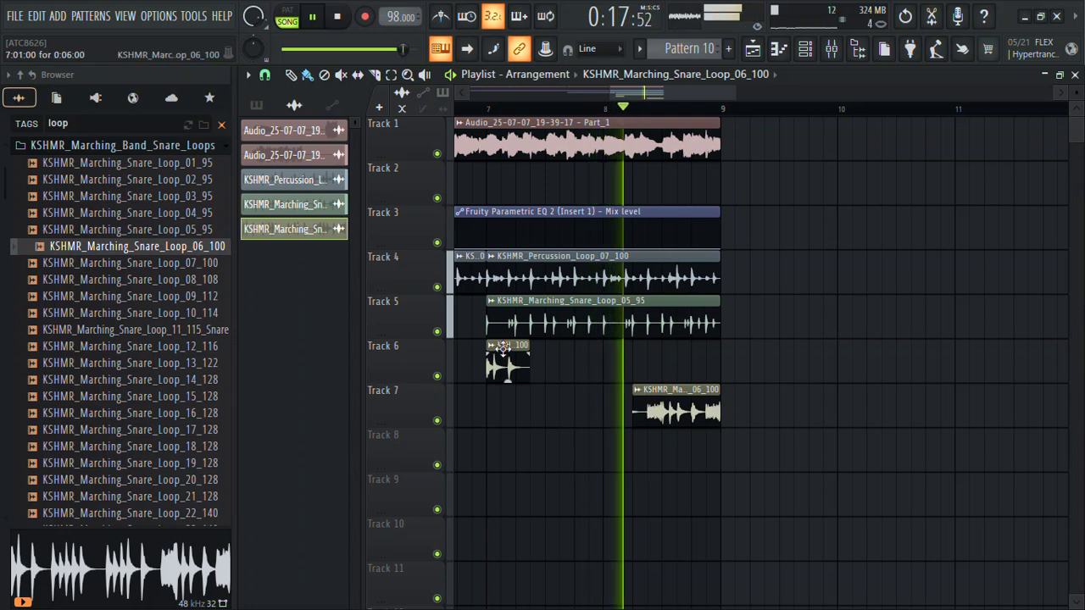
pyautogui.moveTo(504, 356); pyautogui.dragTo(621, 356)
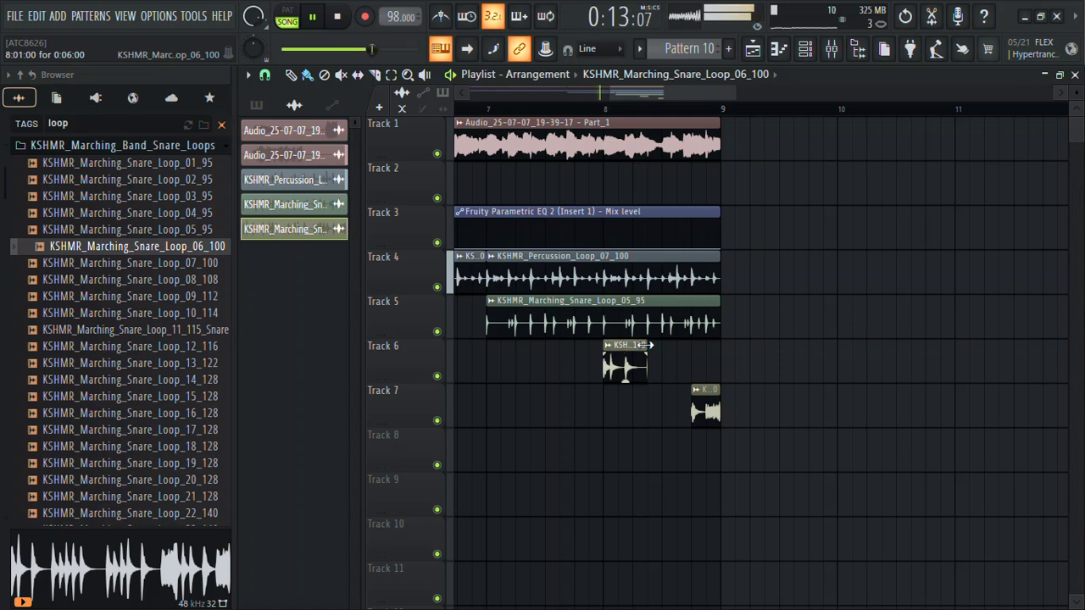
pyautogui.moveTo(709, 388); pyautogui.dragTo(709, 344)
# Shorten the KSHMR_Marching_Snare_Loop_05_95 clip and the second KSHMR_Percussion_Loop_07_100 clip to end at bar 8.
pyautogui.moveTo(718, 301); pyautogui.dragTo(602, 302)
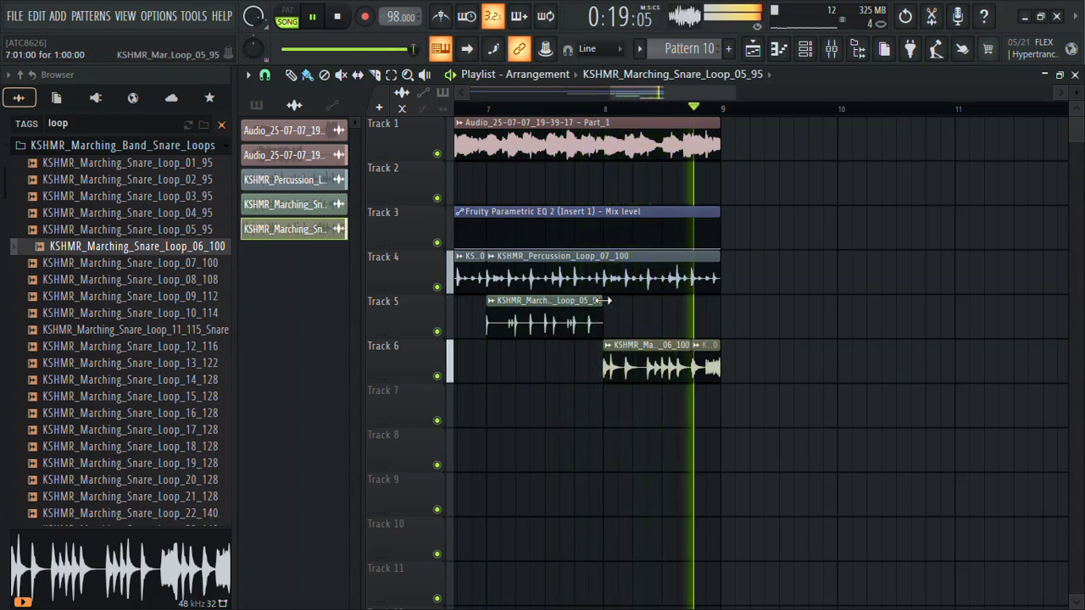
pyautogui.click(717, 260)
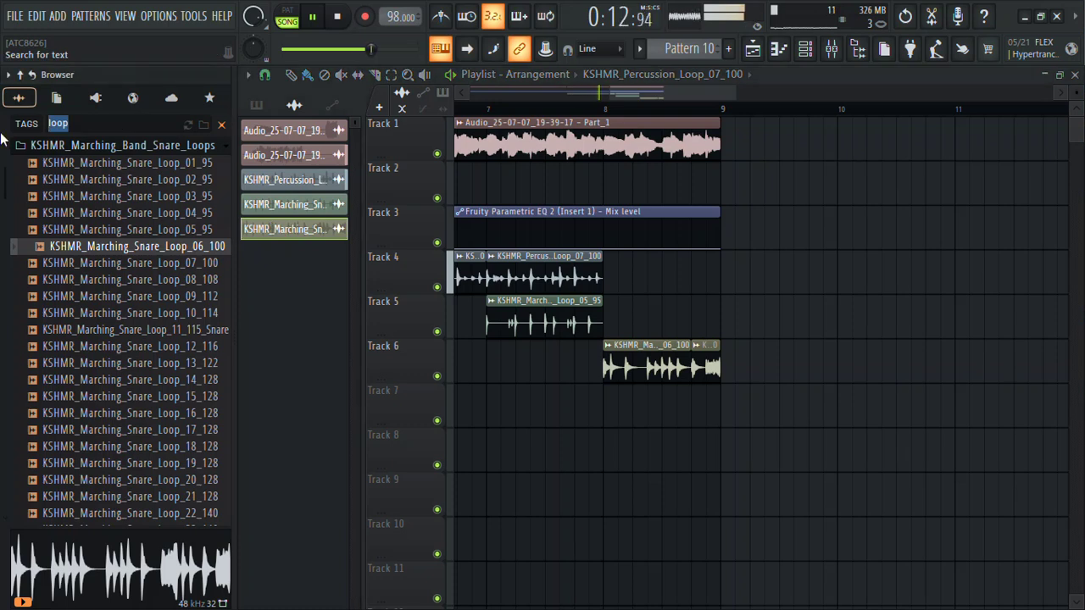
# Search the sample browser for "stomp" and open the stomp folder.
pyautogui.press('BackSpace')
pyautogui.write('to')
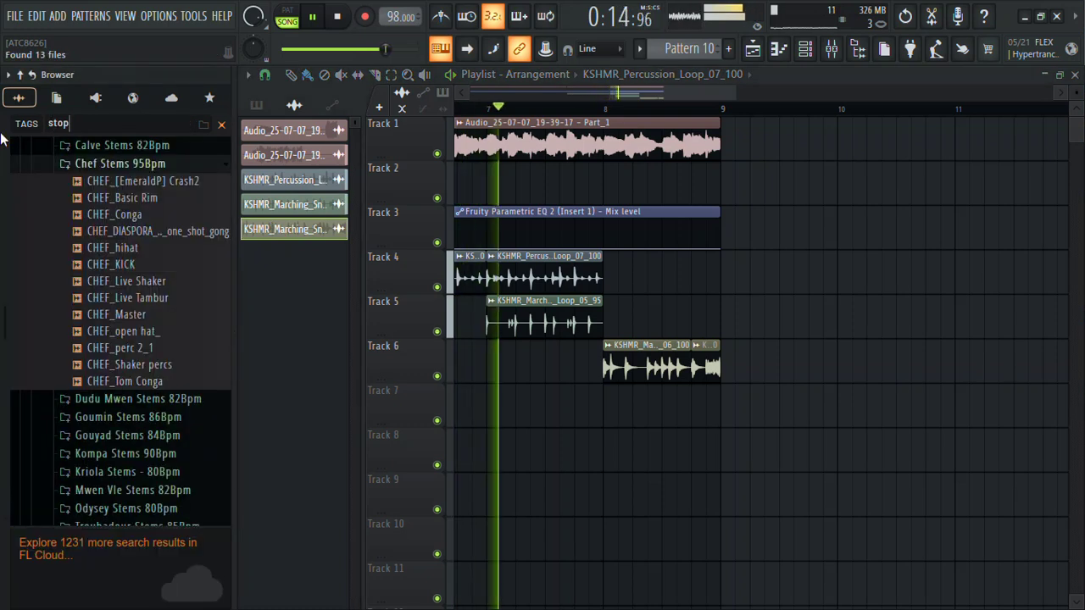
pyautogui.write('mp')
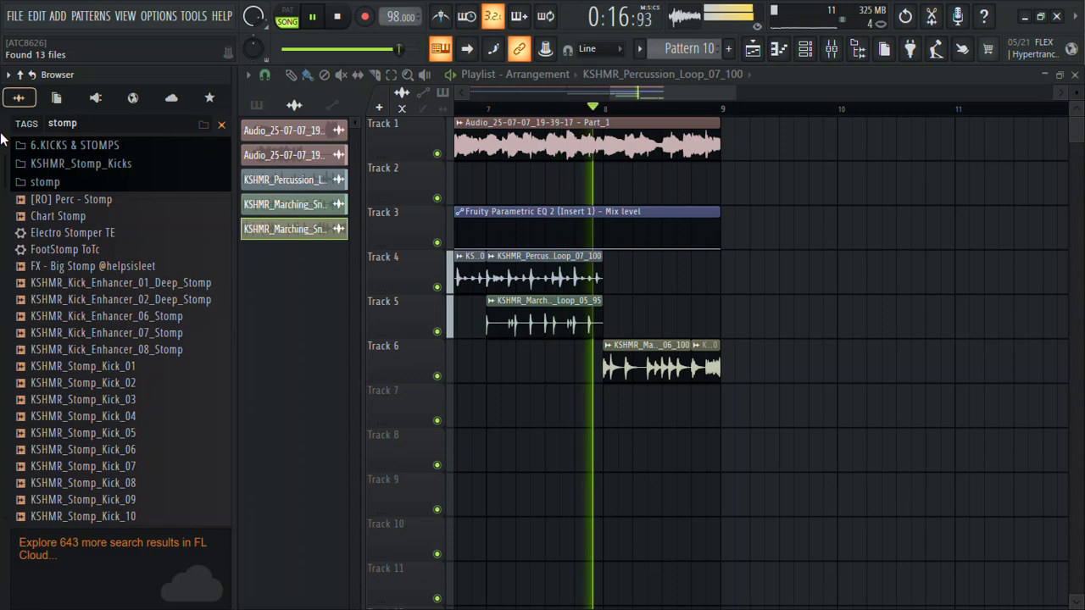
pyautogui.click(93, 189)
# Open the 6.KICKS & STOMPS folder and audition its samples, including Killa, Spring, 1Classic, Big Ass Stomp, Cash, Heavy and Punch.
pyautogui.scroll(2, 2, 157)
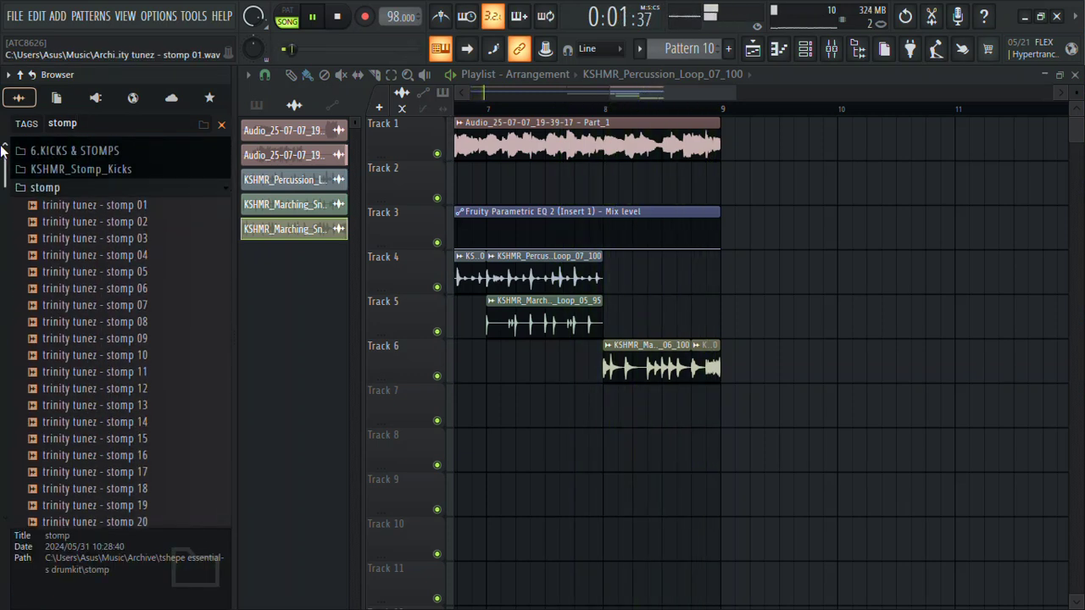
pyautogui.click(38, 146)
pyautogui.click(106, 196)
pyautogui.click(110, 213)
pyautogui.click(123, 263)
pyautogui.click(133, 313)
pyautogui.click(133, 332)
pyautogui.click(136, 346)
pyautogui.click(141, 363)
pyautogui.click(141, 395)
pyautogui.click(141, 314)
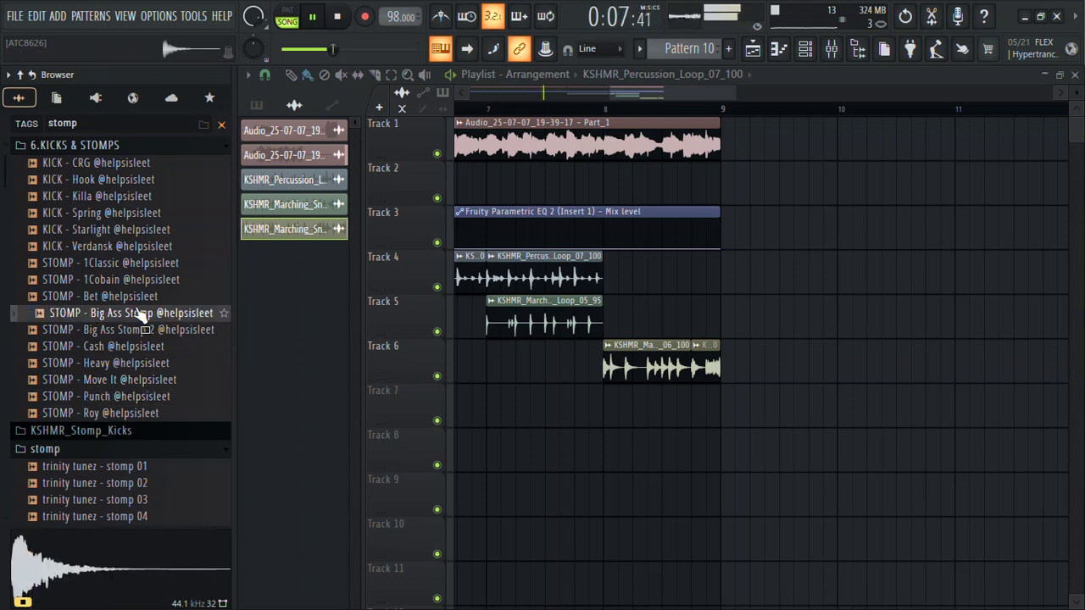
# Open the KSHMR_Stomp_Kicks folder and audition its samples, comparing them with STOMP - Big Ass Stomp 2.
pyautogui.click(118, 430)
pyautogui.click(148, 402)
pyautogui.click(148, 384)
pyautogui.click(148, 468)
pyautogui.click(124, 504)
pyautogui.click(103, 518)
pyautogui.click(128, 246)
pyautogui.click(136, 198)
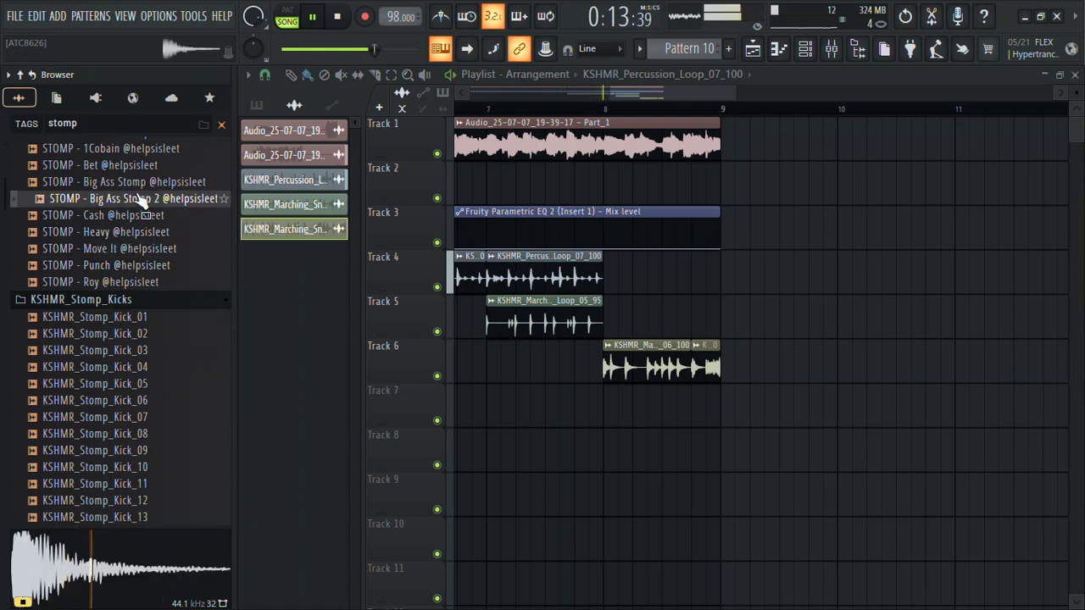
# Place the STOMP - Big Ass Stomp sample on Track 7 at bar 8.
pyautogui.click(144, 182)
pyautogui.moveTo(146, 193); pyautogui.dragTo(637, 412)
pyautogui.doubleClick(637, 412)
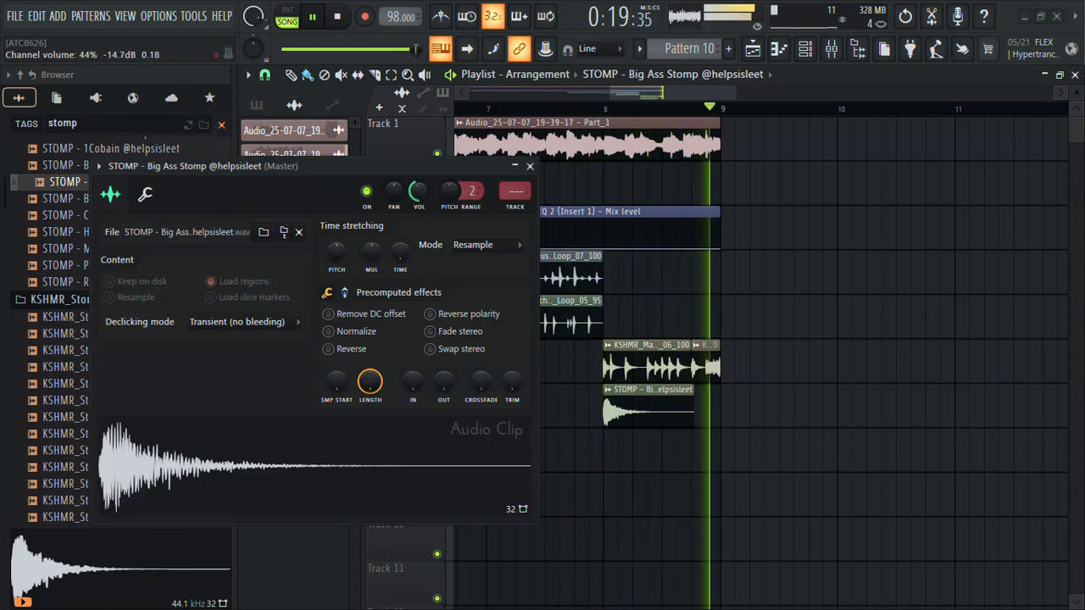
pyautogui.click(530, 167)
# Audition the Big Ass Stomp 2, Bet, Punch, Roy and Move It stomps, and place STOMP - Heavy on Track 7 at bar 9.
pyautogui.click(174, 202)
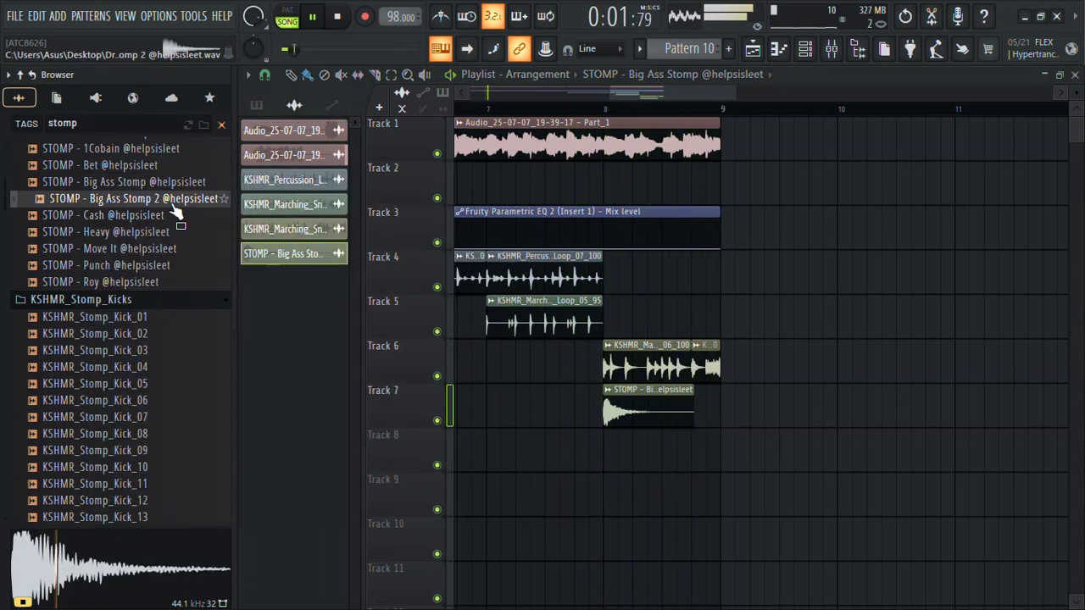
pyautogui.click(150, 167)
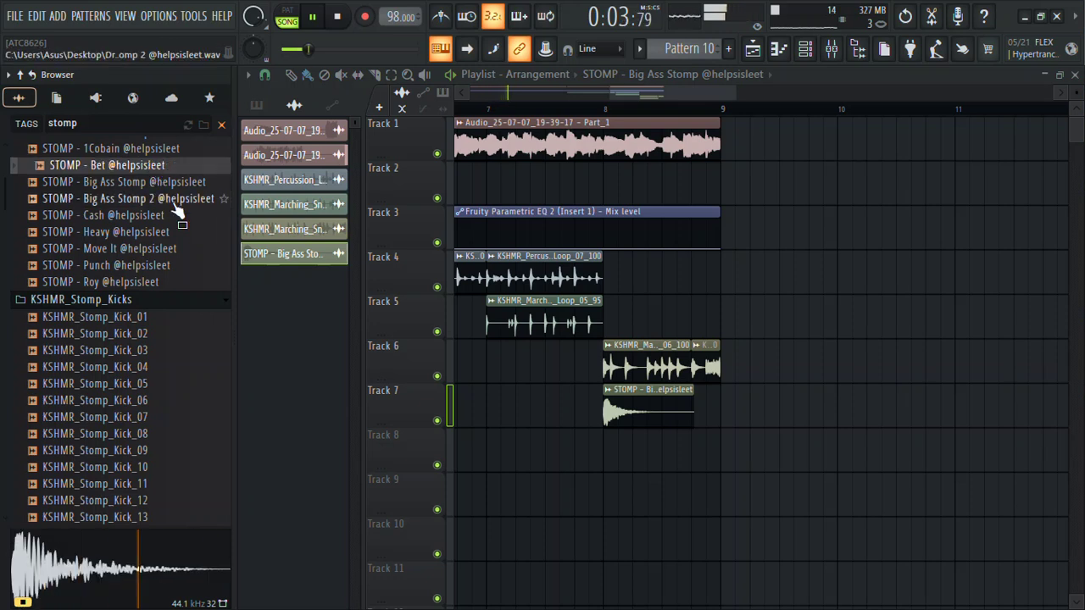
pyautogui.click(165, 265)
pyautogui.click(80, 281)
pyautogui.click(139, 252)
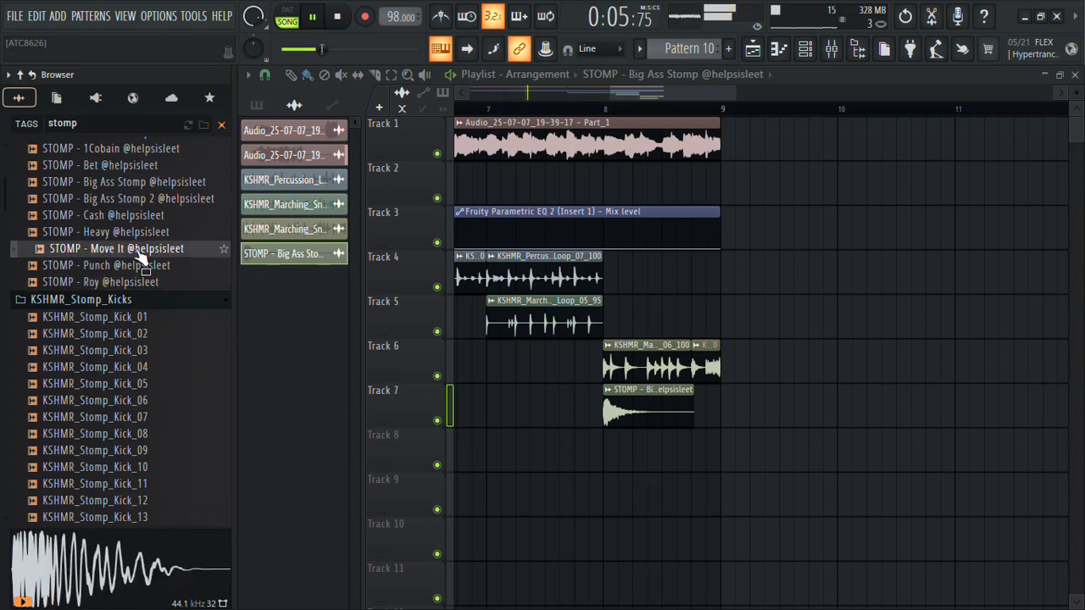
pyautogui.click(89, 233)
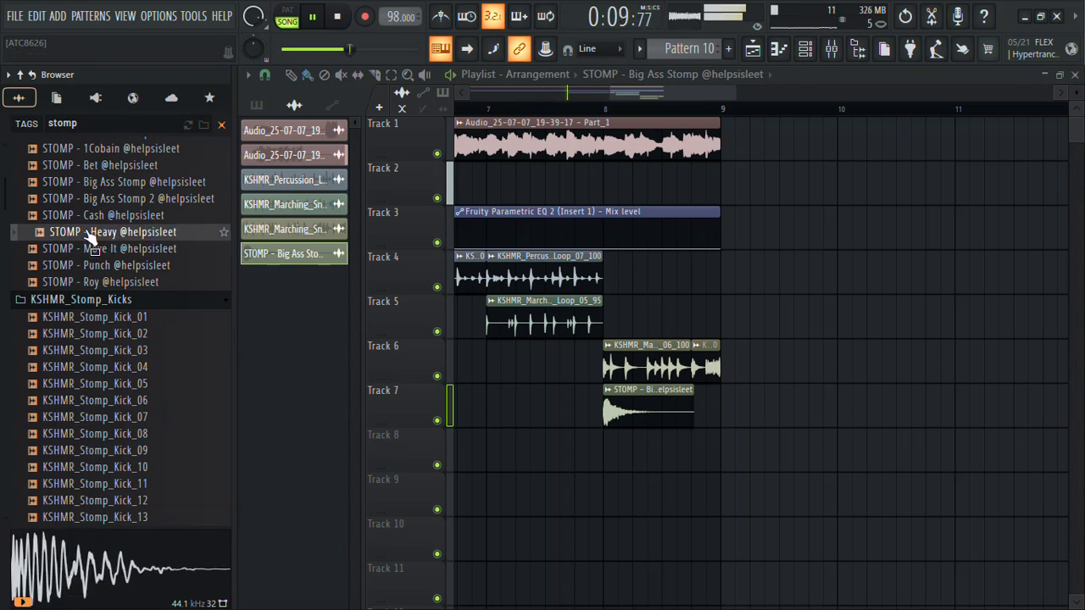
pyautogui.moveTo(781, 404); pyautogui.dragTo(746, 409)
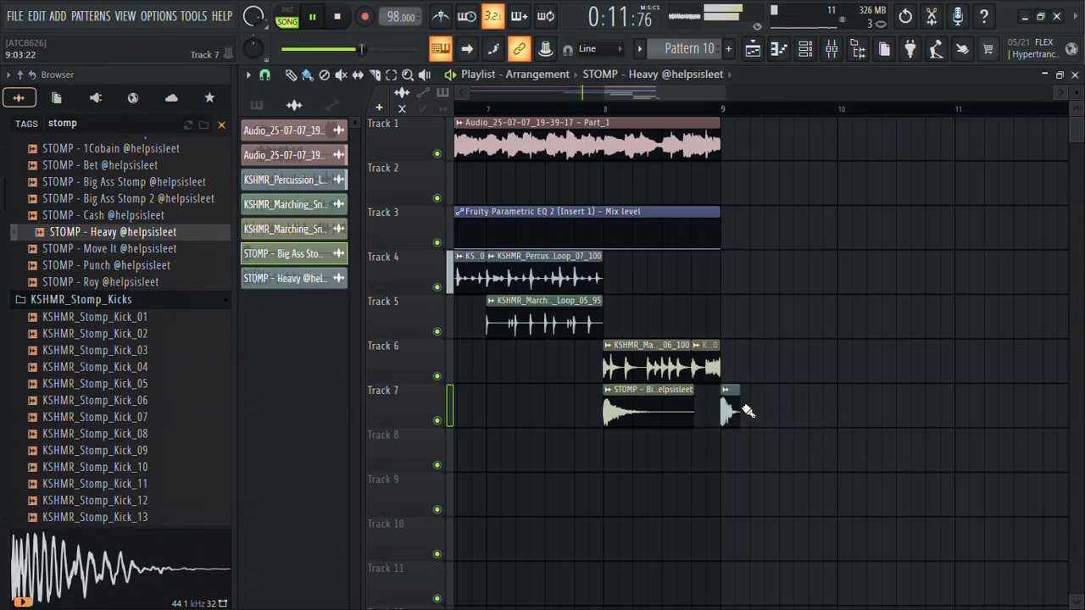
# Duplicate the two Part_1 audio clips on Track 1 so the copies run from bar 9 to bar 17.
pyautogui.moveTo(609, 91); pyautogui.dragTo(766, 149)
pyautogui.hscroll(-3, 719, 136)
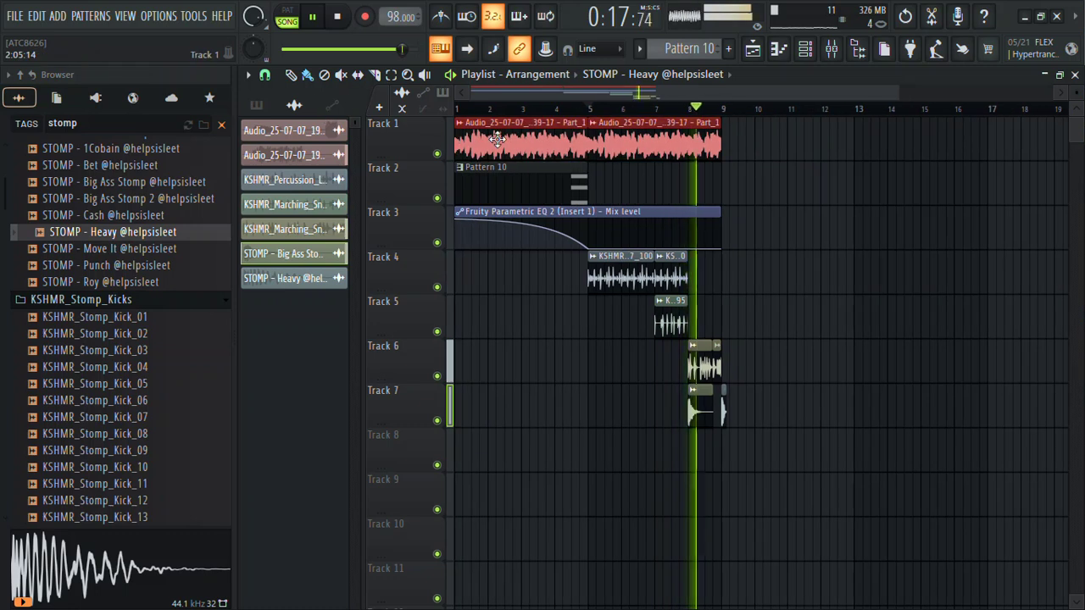
pyautogui.hotkey('ctrl', 'b')
pyautogui.moveTo(775, 156); pyautogui.dragTo(766, 154)
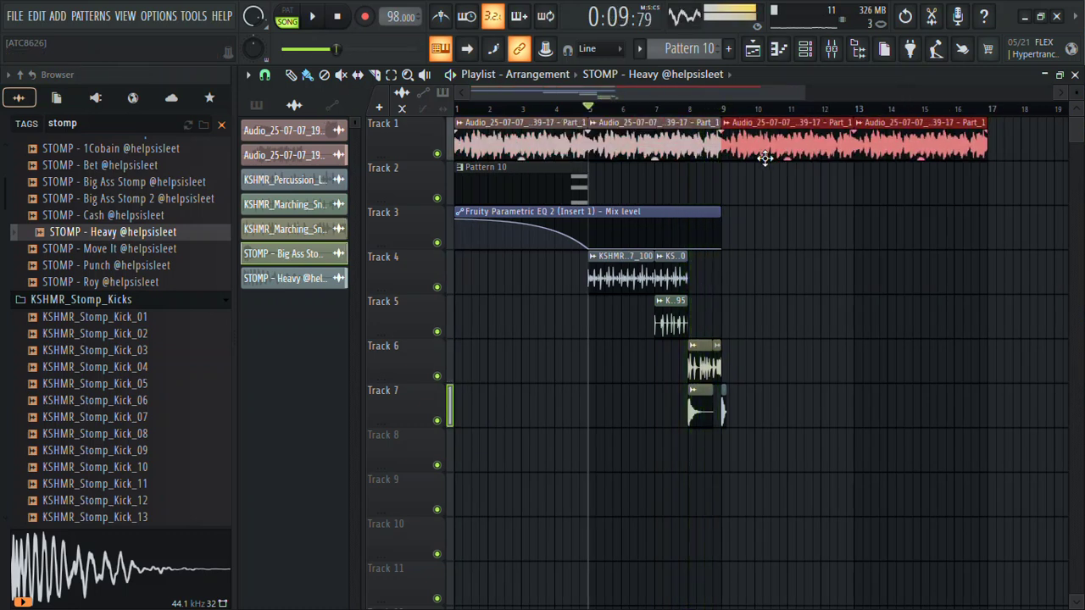
# Place the nine drum patterns from RIM (9) to Hat_Open_-19 on Tracks 8 to 16 starting at bar 9, and hide the browser.
pyautogui.click(291, 104)
pyautogui.click(299, 181)
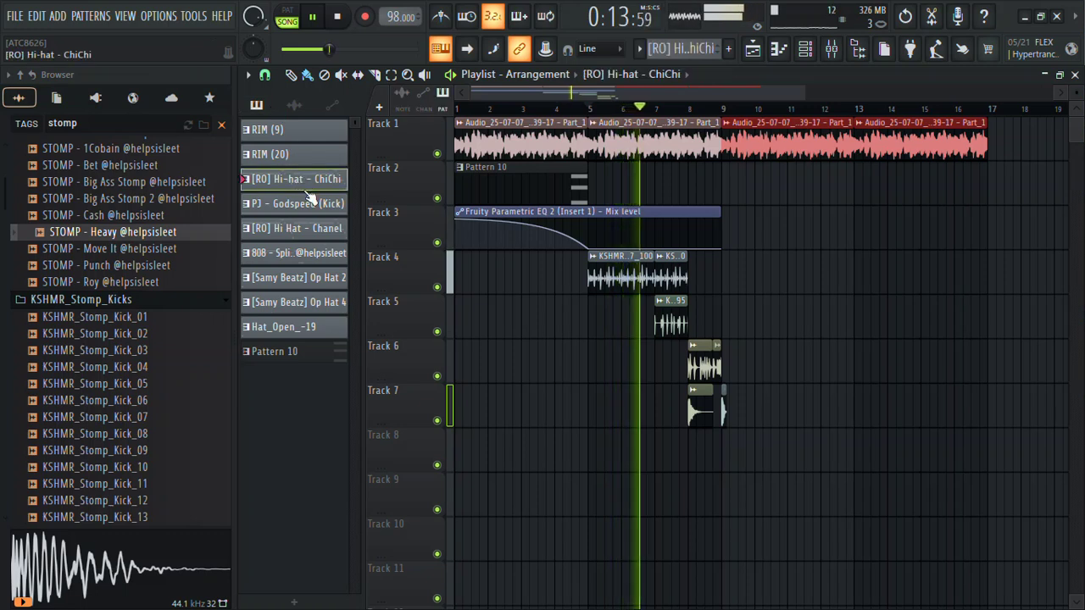
pyautogui.click(310, 130)
pyautogui.click(308, 327)
pyautogui.moveTo(325, 152); pyautogui.dragTo(724, 449)
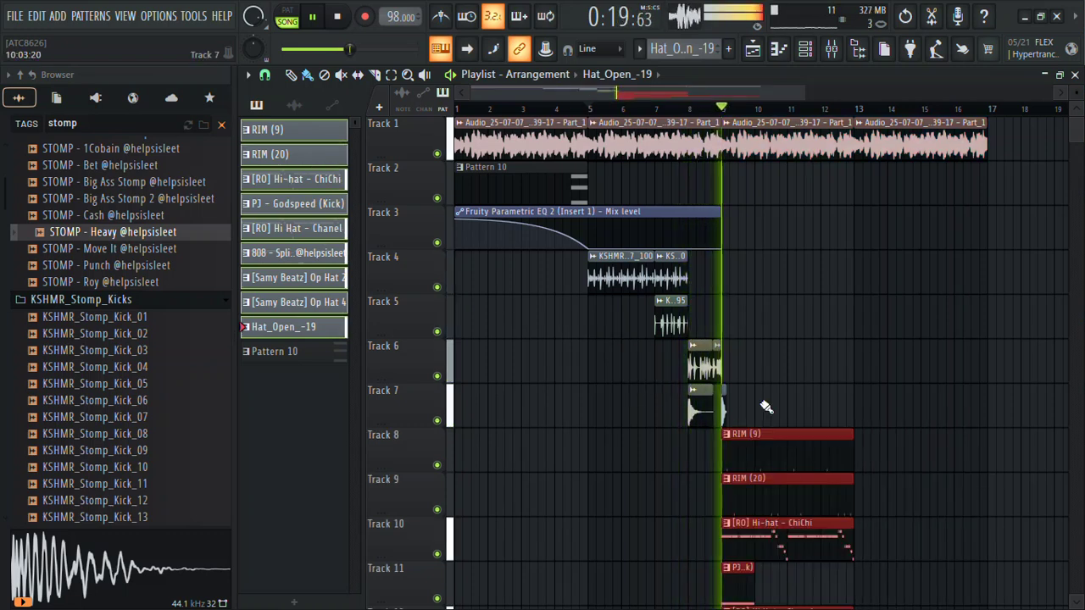
pyautogui.click(856, 55)
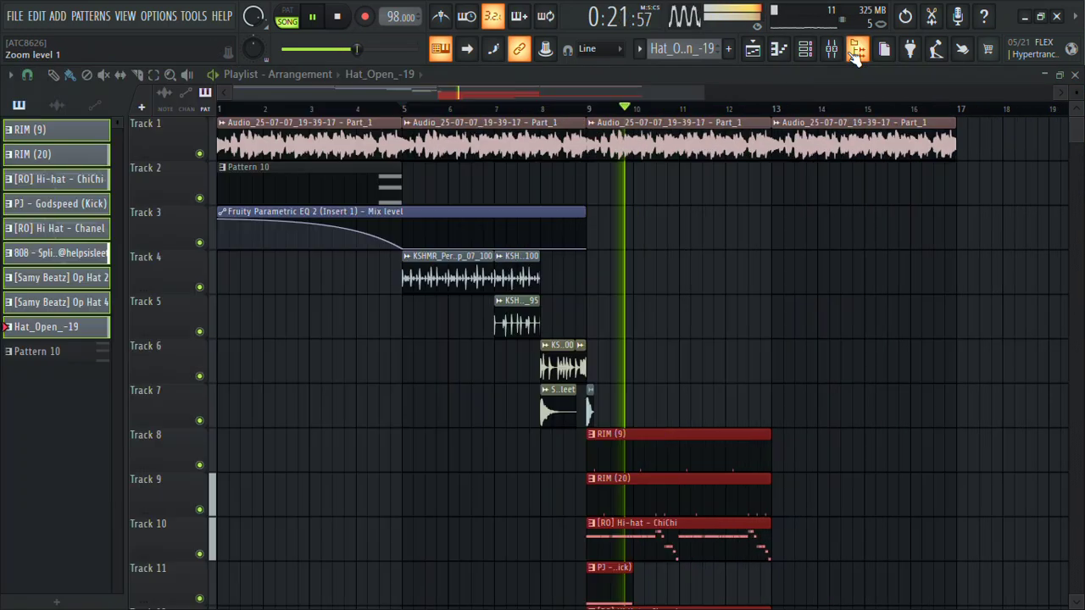
pyautogui.press('space')
pyautogui.press('space')
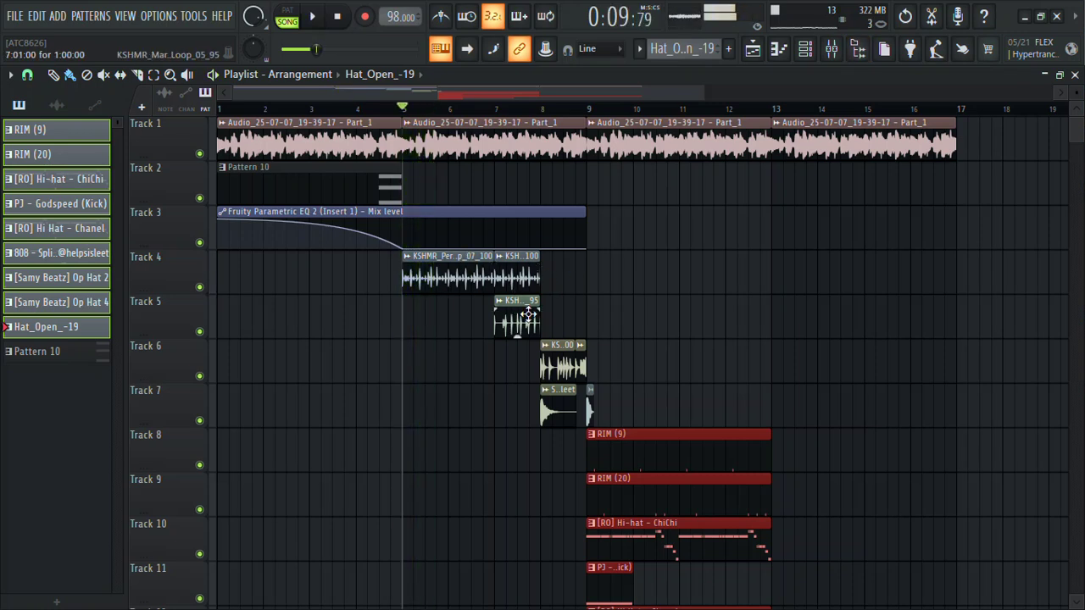
# Try a copy of the KSHMR_Marching_Snare_Loop_05_95 clip on Track 5 from bar 9 to bar 11 with Track 7 muted, and delete the copy.
pyautogui.moveTo(515, 312); pyautogui.dragTo(608, 312)
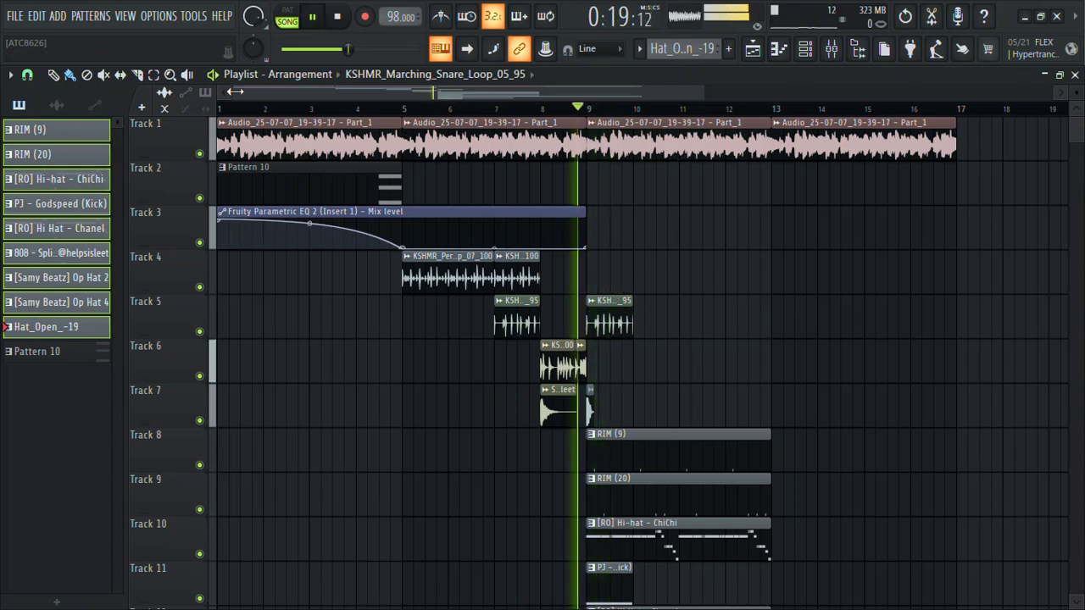
pyautogui.moveTo(234, 92); pyautogui.dragTo(397, 95)
pyautogui.moveTo(691, 108); pyautogui.dragTo(597, 111)
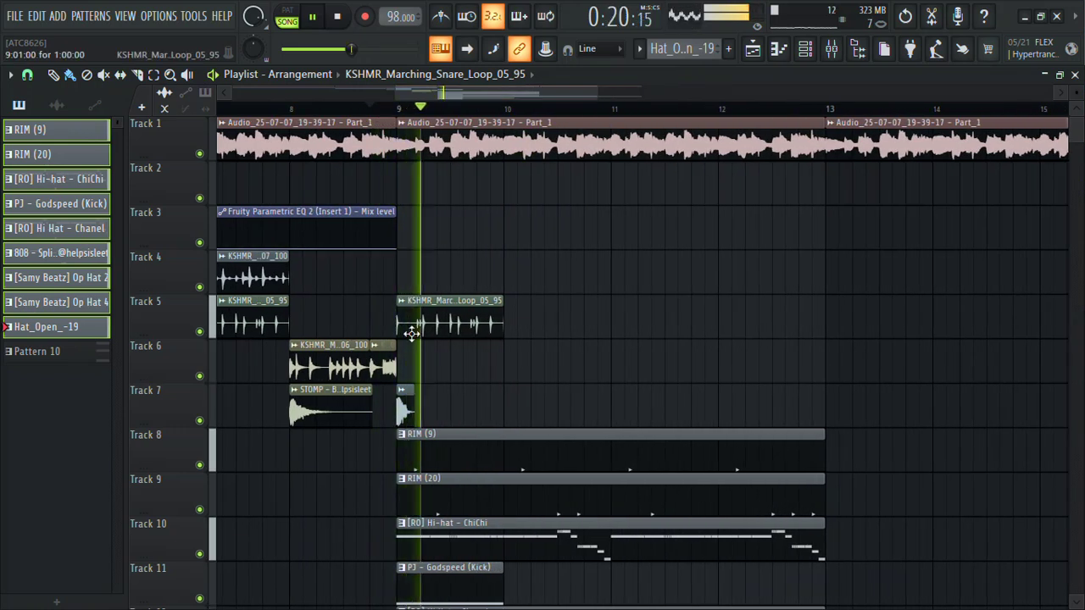
pyautogui.click(200, 421)
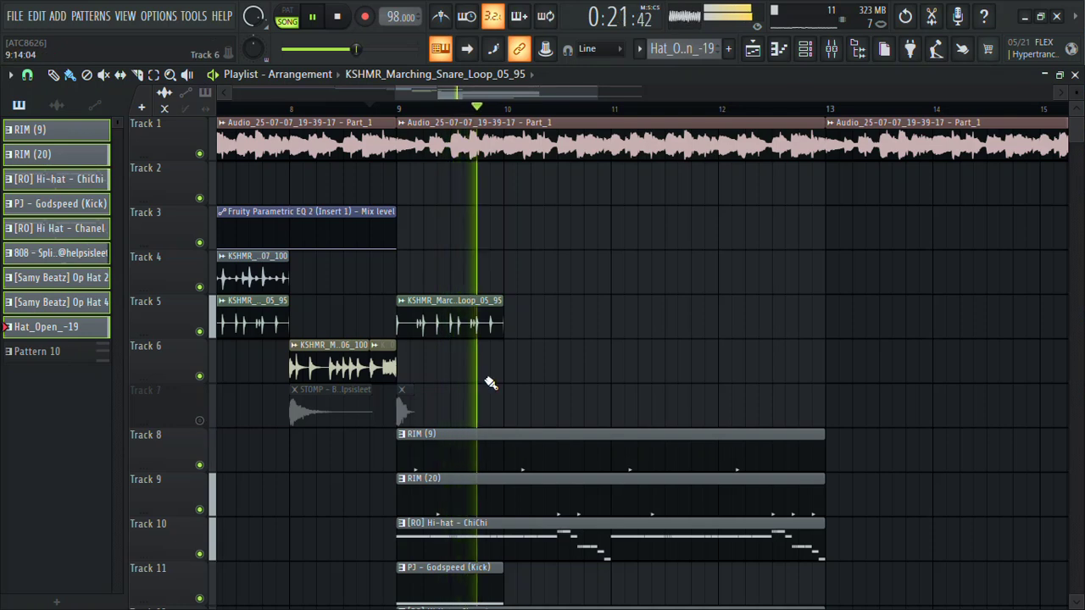
pyautogui.moveTo(505, 299); pyautogui.dragTo(607, 301)
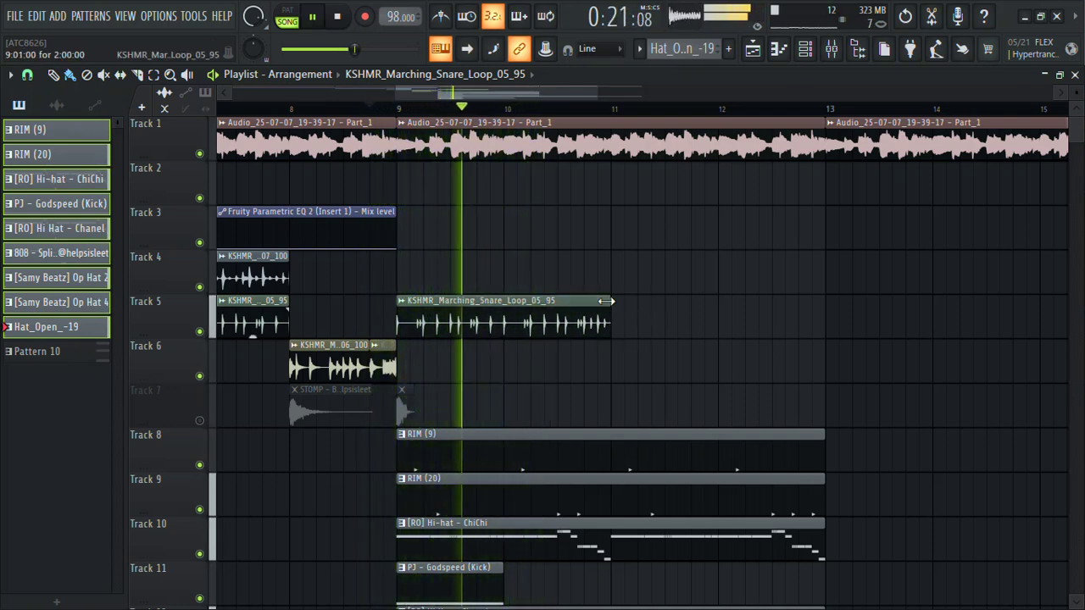
pyautogui.rightClick(483, 306)
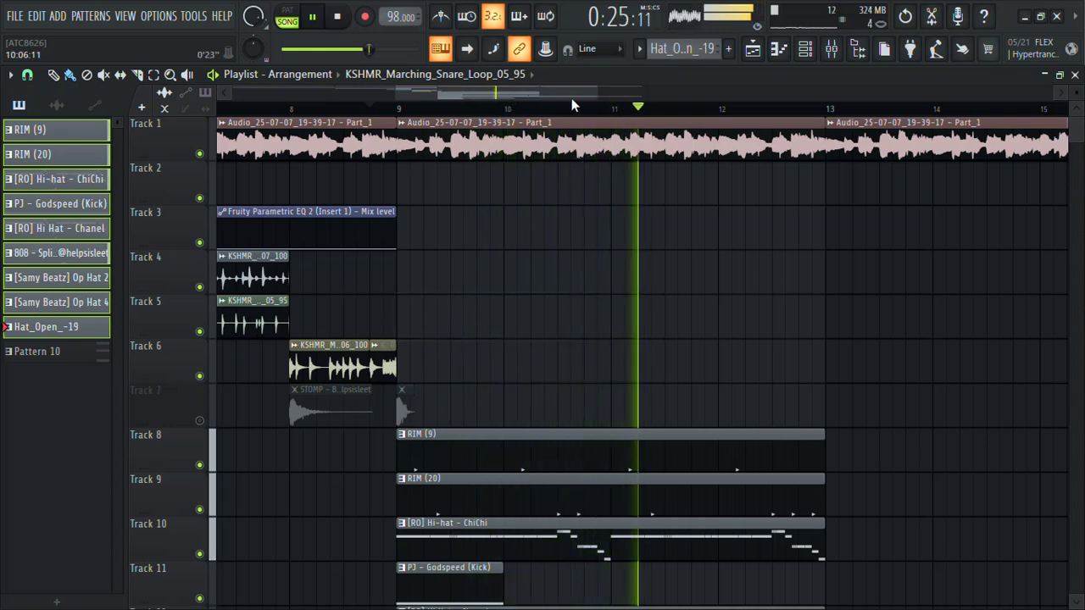
# Duplicate the drum pattern clips on Tracks 8 to 12 and Tracks 14 to 16 so the copies start at bar 13.
pyautogui.scroll(-3, 770, 110)
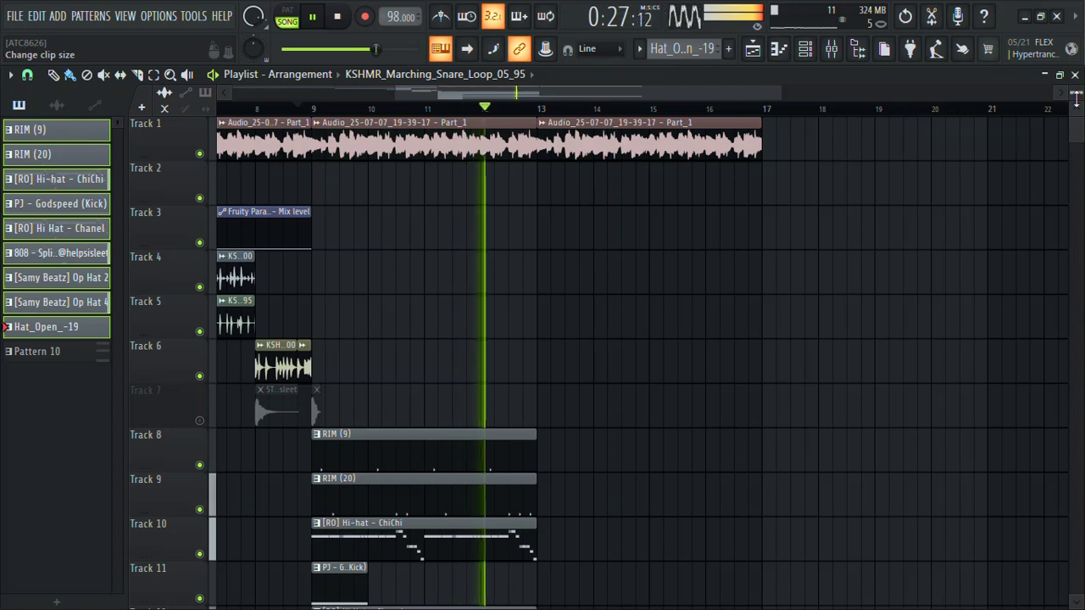
pyautogui.scroll(-2, 770, 110)
pyautogui.moveTo(1077, 92); pyautogui.dragTo(1077, 96)
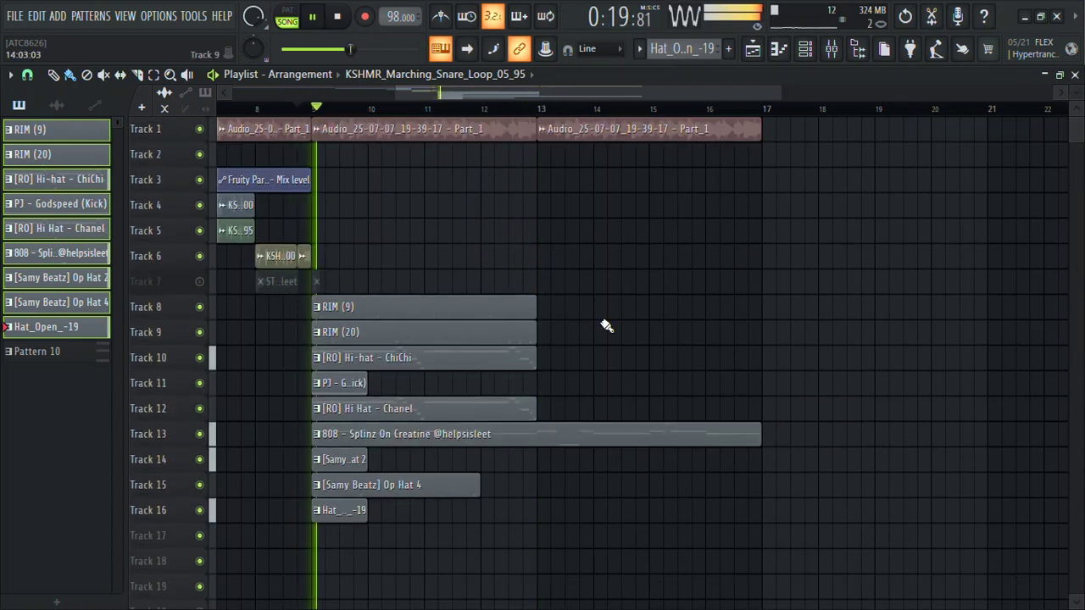
pyautogui.moveTo(563, 421); pyautogui.dragTo(554, 312)
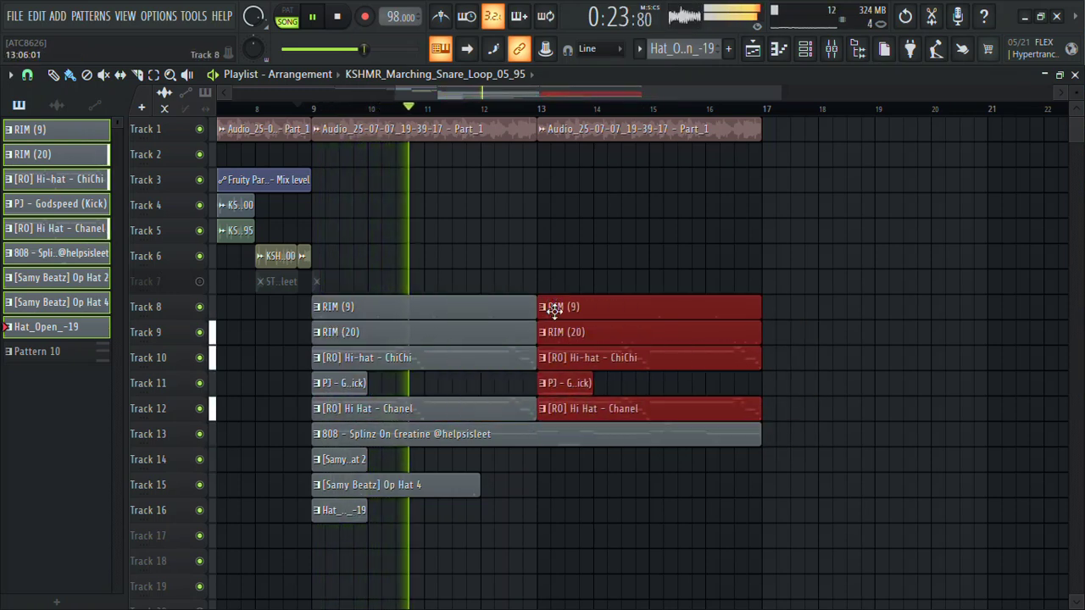
pyautogui.moveTo(403, 471); pyautogui.dragTo(567, 500)
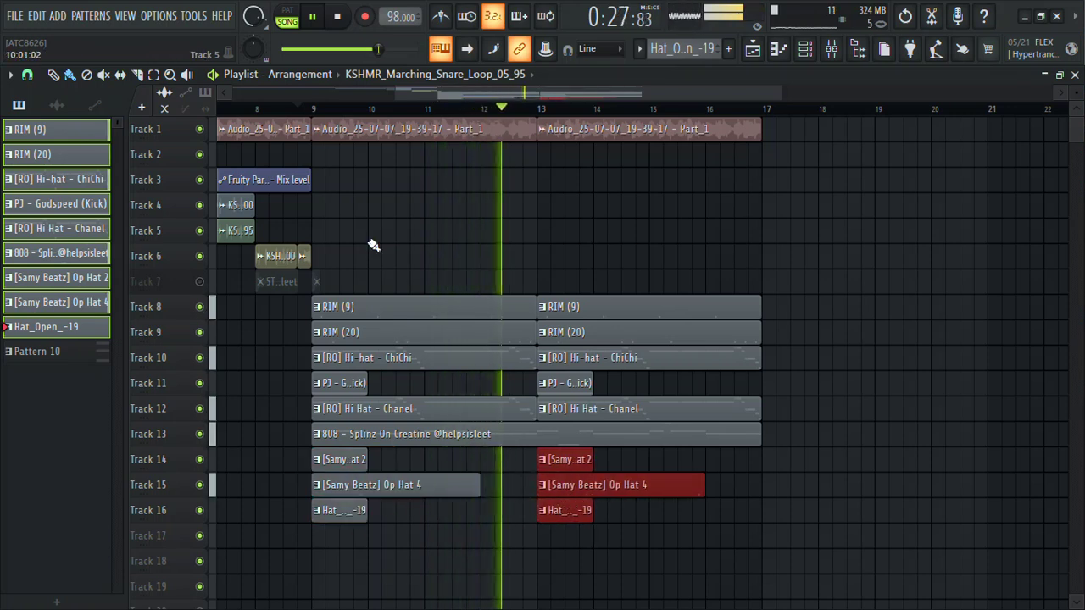
# Unmute Track 7 and delete the STOMP - Heavy audio clip from the project.
pyautogui.scroll(-2, 1071, 93)
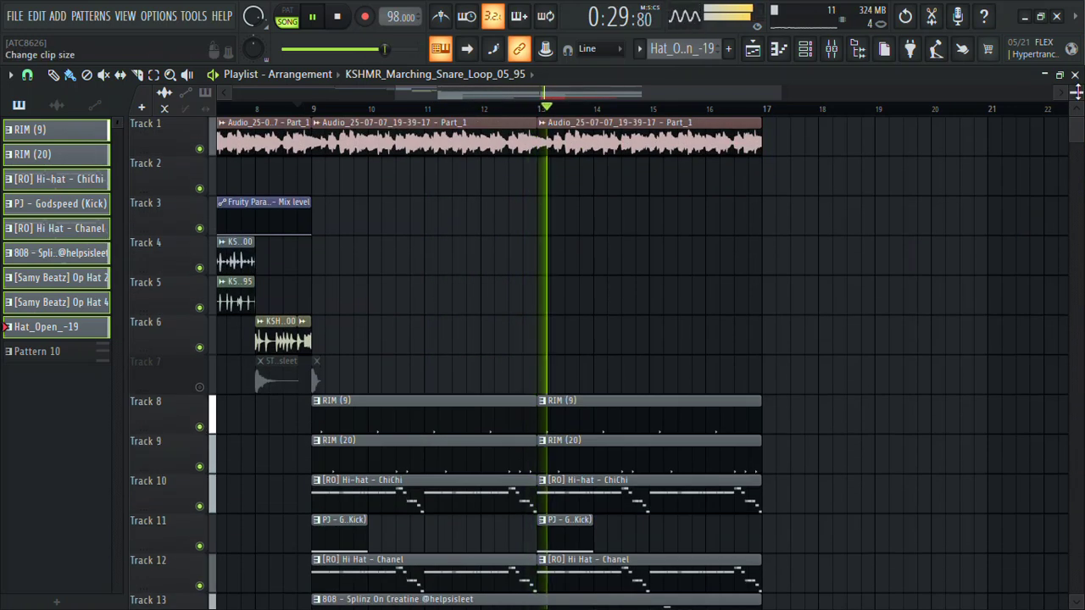
pyautogui.moveTo(395, 90); pyautogui.dragTo(339, 90)
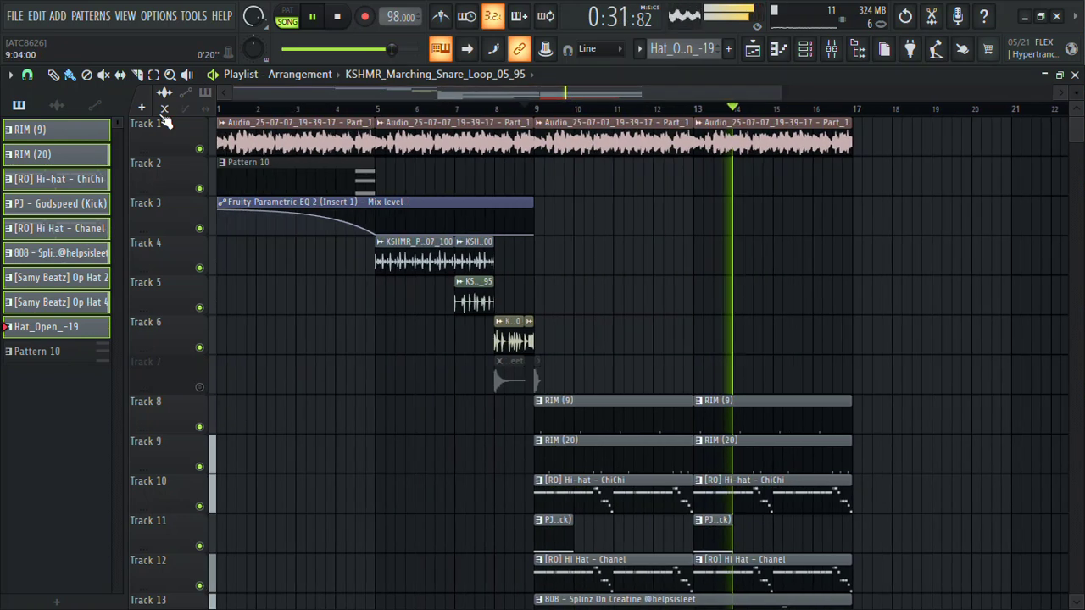
pyautogui.press('space')
pyautogui.click(200, 387)
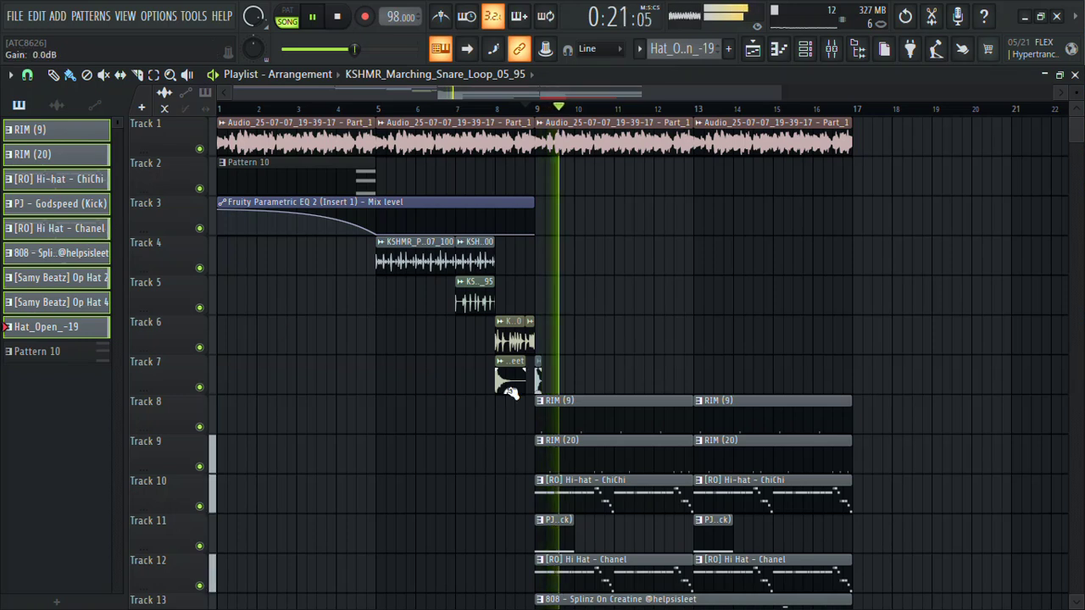
pyautogui.click(537, 386)
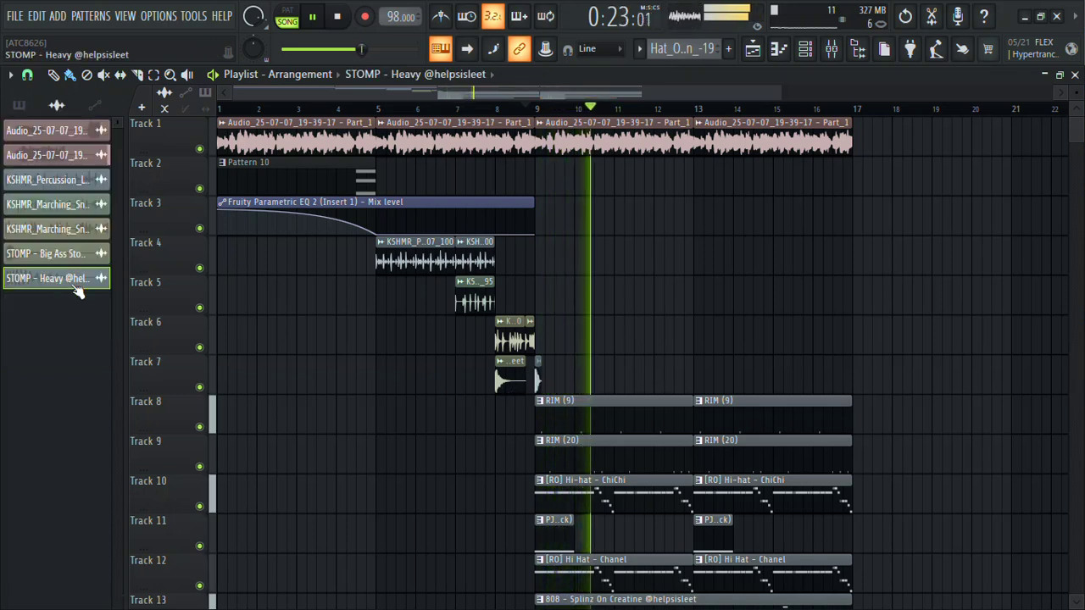
pyautogui.rightClick(60, 288)
pyautogui.click(75, 472)
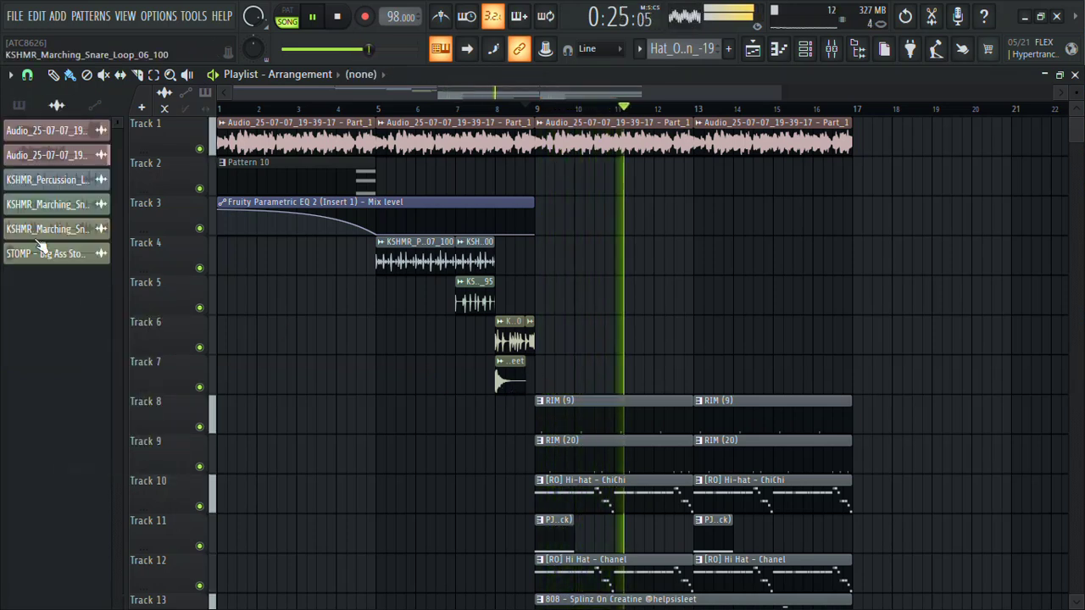
# Place two KSHMR_Percussion_Loop_07_100 clips back to back on Track 4 from bar 13 to bar 17.
pyautogui.click(380, 263)
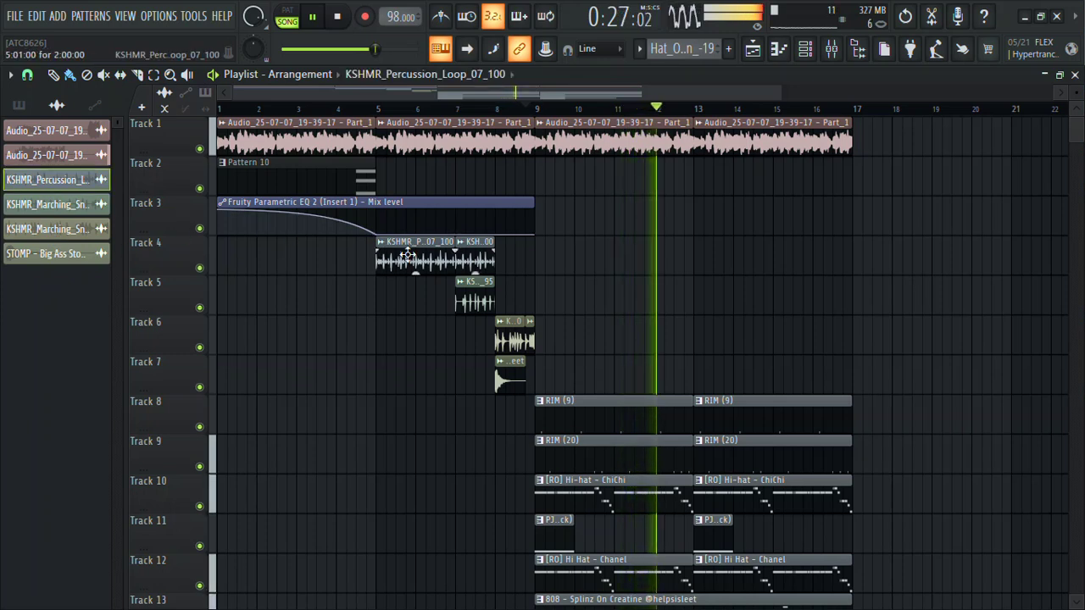
pyautogui.click(695, 262)
pyautogui.click(800, 258)
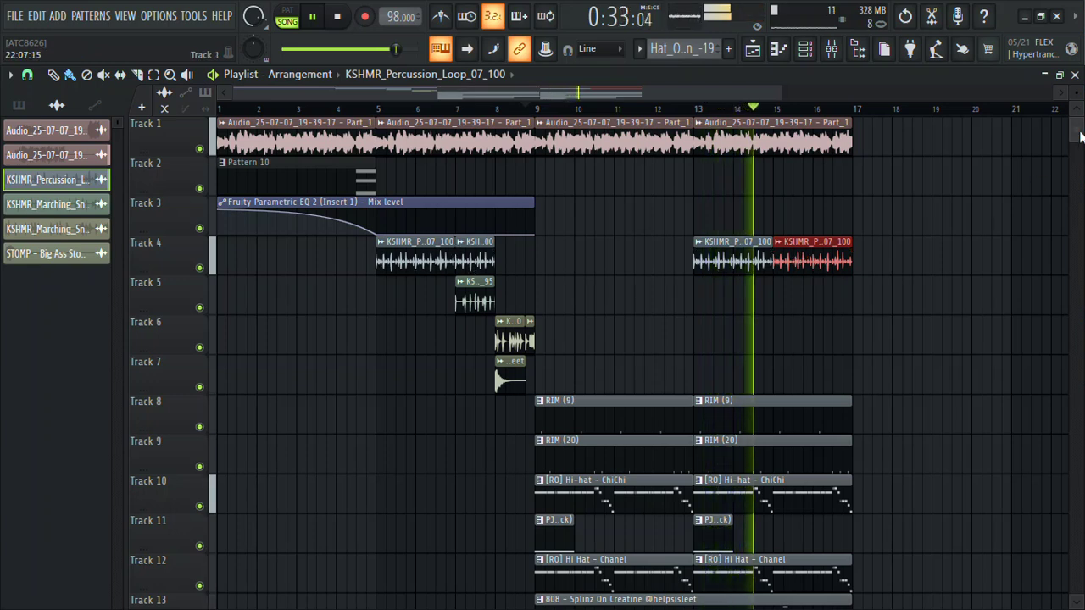
# Extend the Fruity Parametric EQ 2 mix level automation to about bar 21, flat until bar 17, jumping up there and sloping down to the end.
pyautogui.scroll(-6, 1079, 136)
pyautogui.scroll(6, 1078, 136)
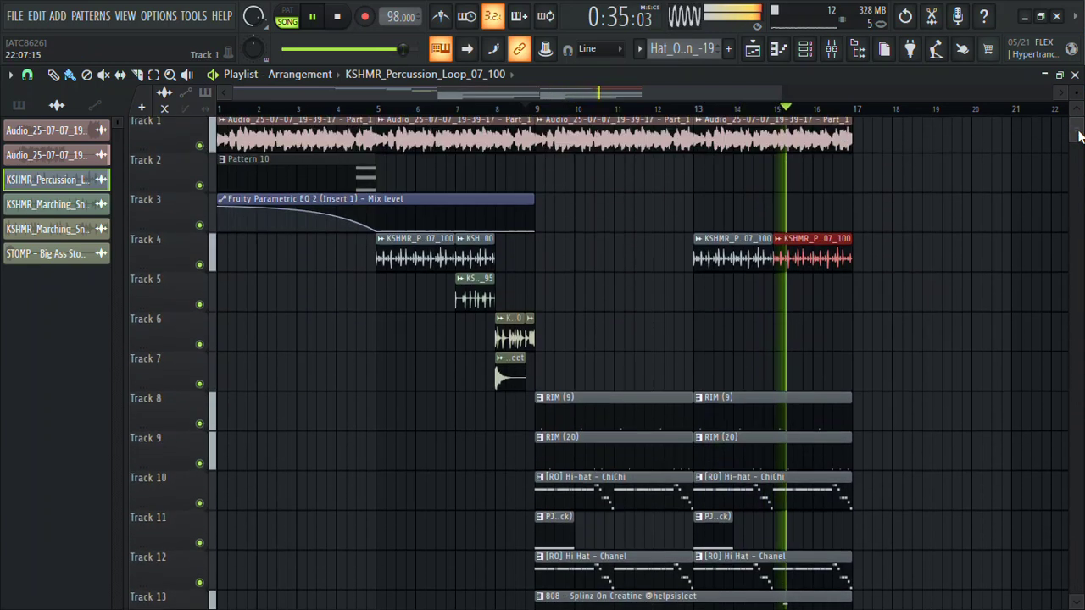
pyautogui.scroll(-4, 635, 365)
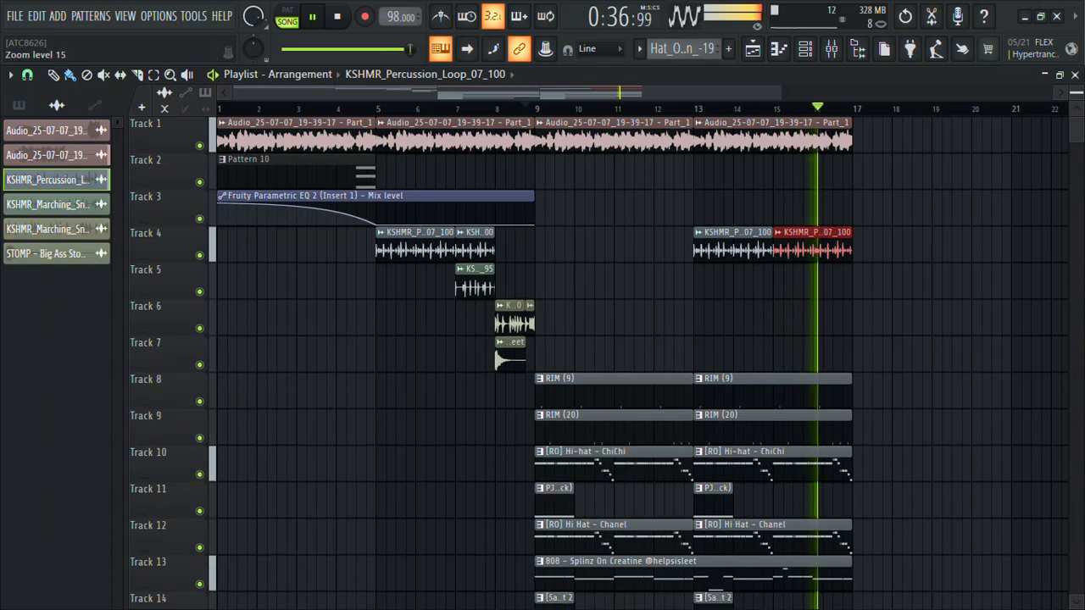
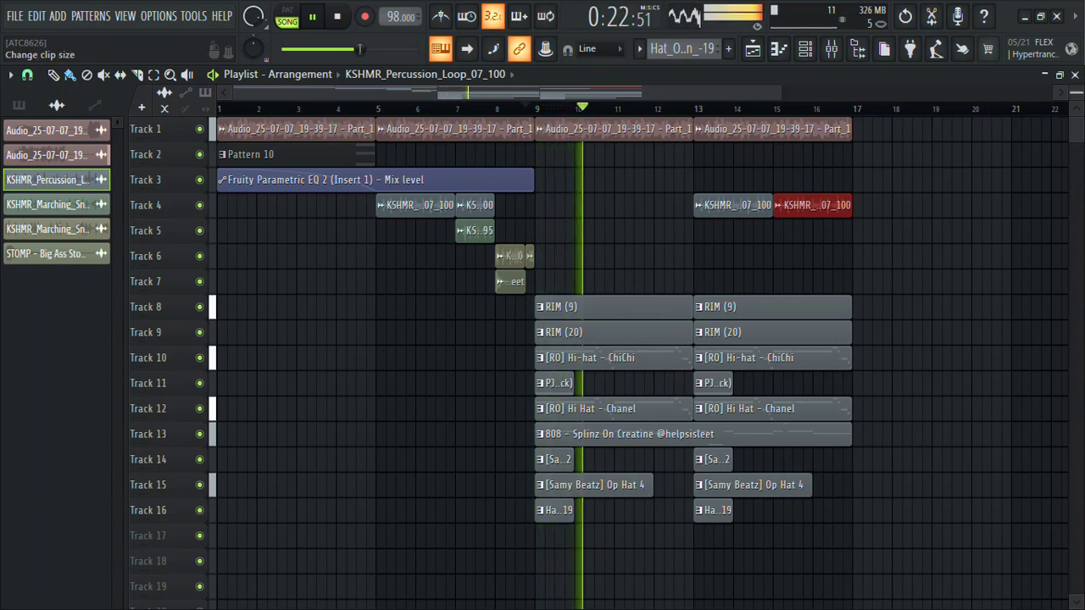
pyautogui.scroll(3, 1077, 96)
pyautogui.moveTo(533, 234); pyautogui.dragTo(1022, 239)
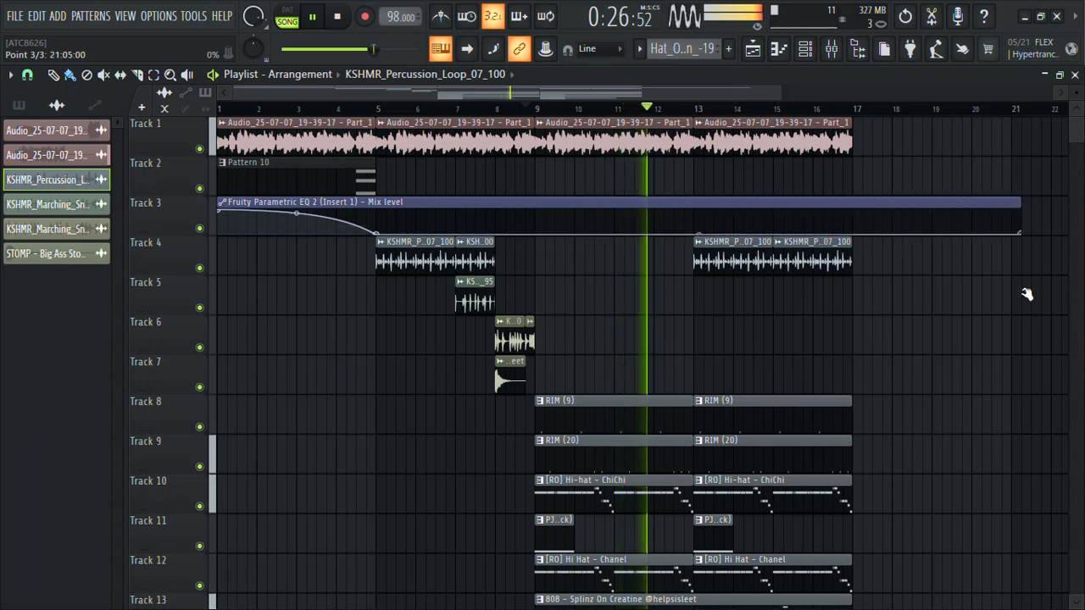
pyautogui.moveTo(852, 226); pyautogui.dragTo(853, 178)
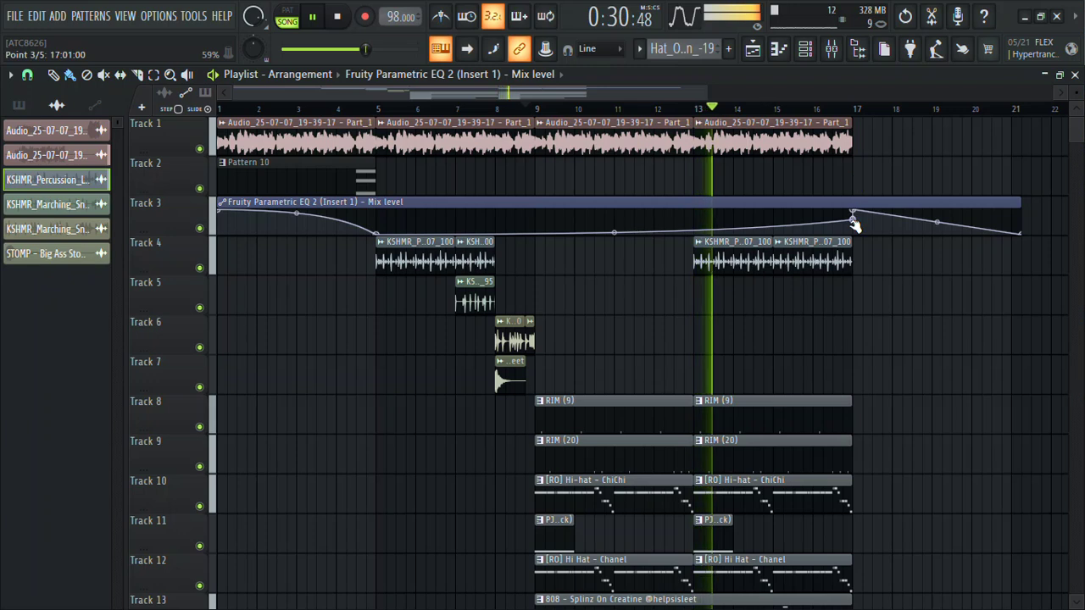
pyautogui.moveTo(853, 222); pyautogui.dragTo(854, 234)
# Place another four-bar Part_1 audio clip on Track 1 at bar 17.
pyautogui.click(856, 140)
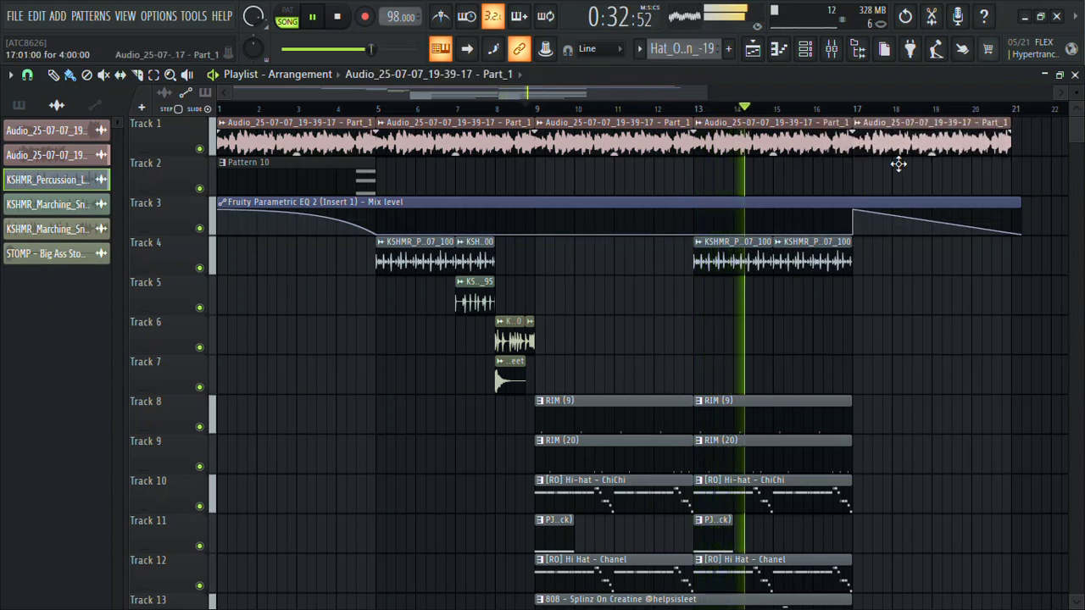
# Raise the end point of the Fruity Parametric EQ 2 mix level automation so it runs flat from bar 17 to the end.
pyautogui.moveTo(703, 94); pyautogui.dragTo(1075, 106)
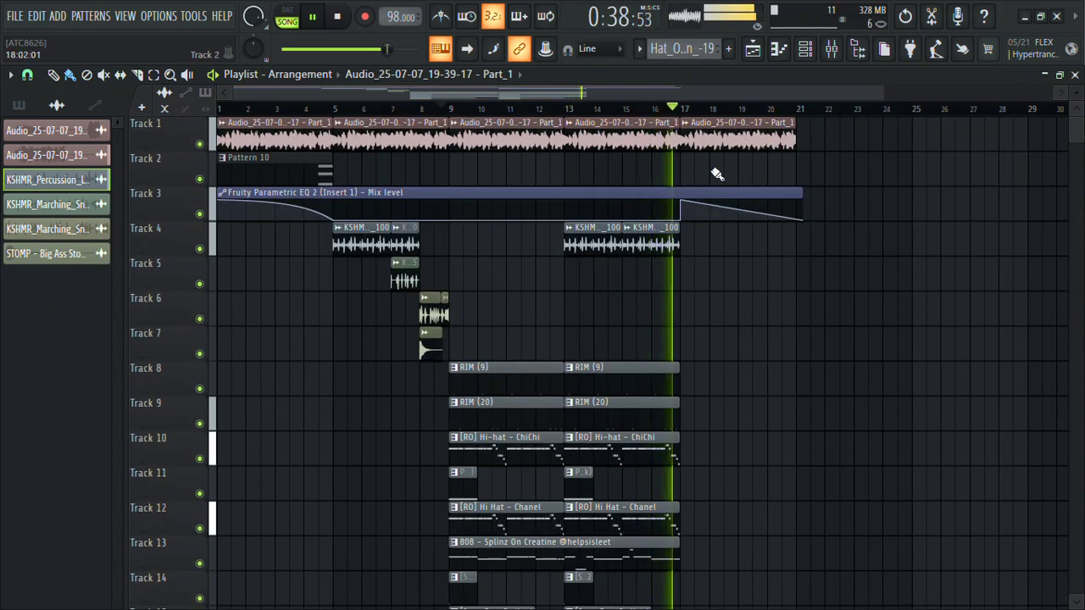
pyautogui.moveTo(801, 219); pyautogui.dragTo(792, 191)
# Search the sample browser for "impa" and place the Up & Down Lifter 9 sample from the Impacts folder on Track 5 at bar 9.
pyautogui.click(882, 48)
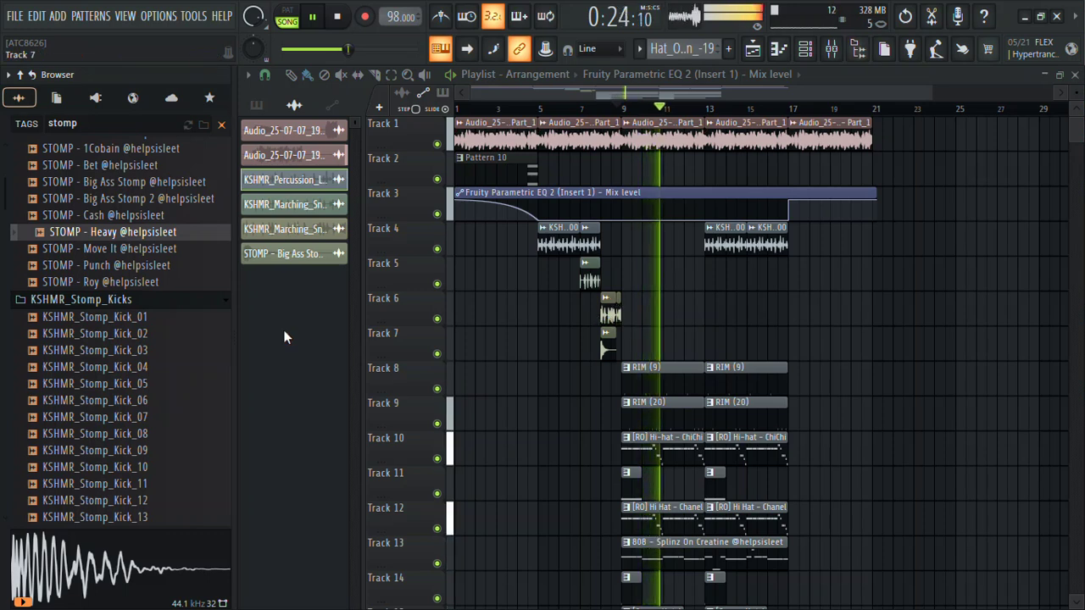
pyautogui.click(22, 116)
pyautogui.write('impa')
pyautogui.click(49, 181)
pyautogui.click(93, 199)
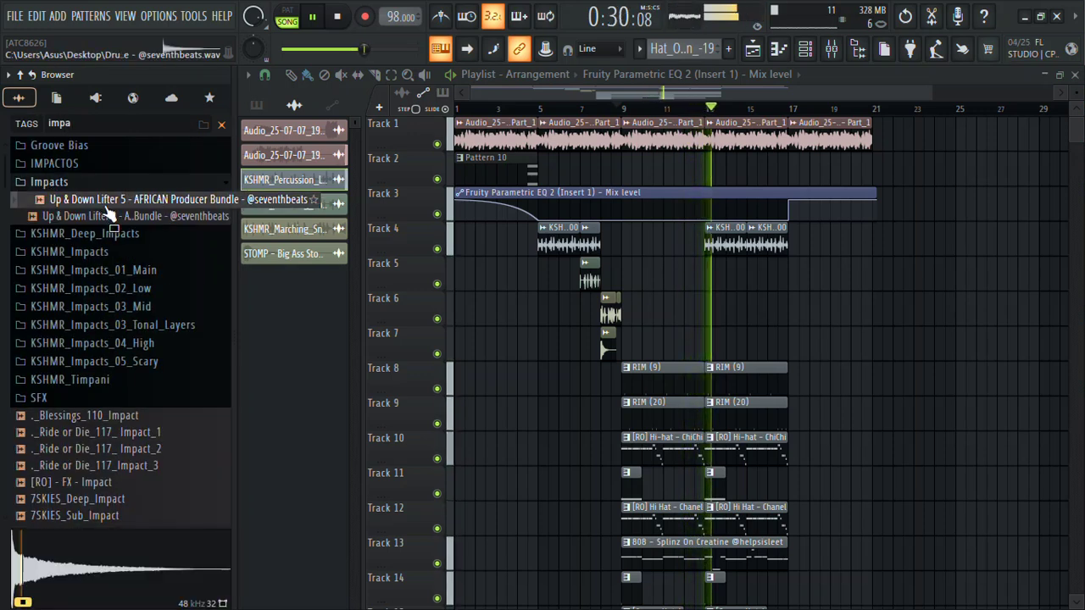
pyautogui.moveTo(109, 215); pyautogui.dragTo(619, 273)
pyautogui.press('space')
pyautogui.press('space')
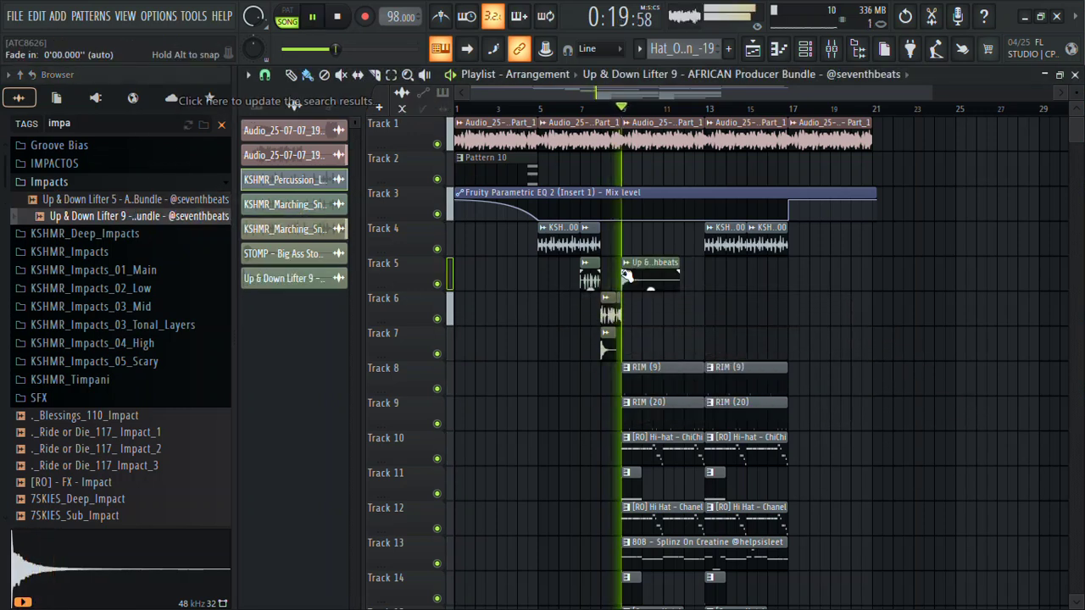
pyautogui.doubleClick(642, 274)
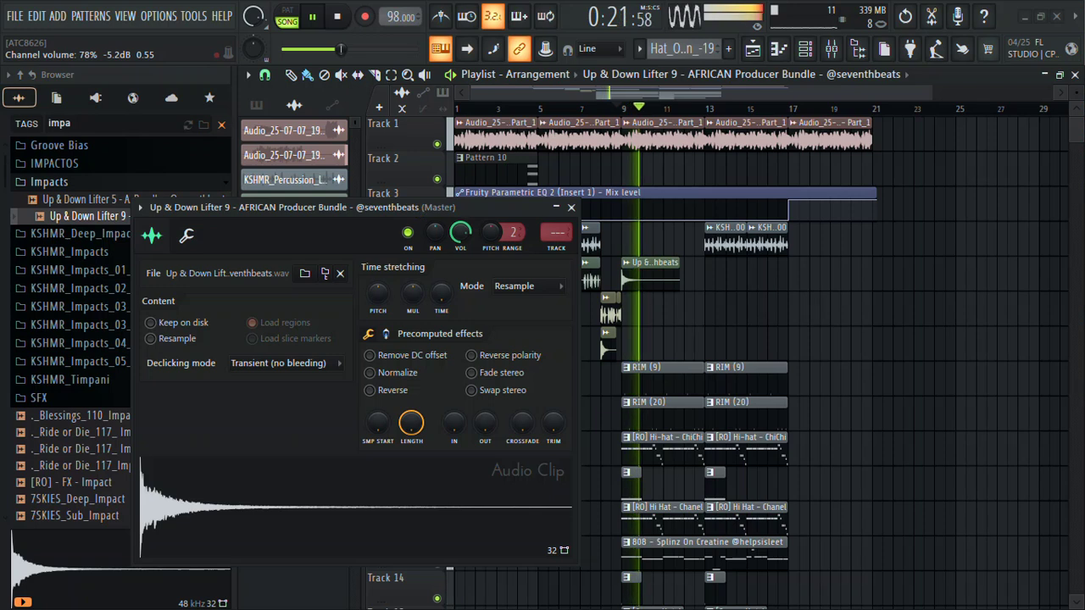
pyautogui.click(556, 209)
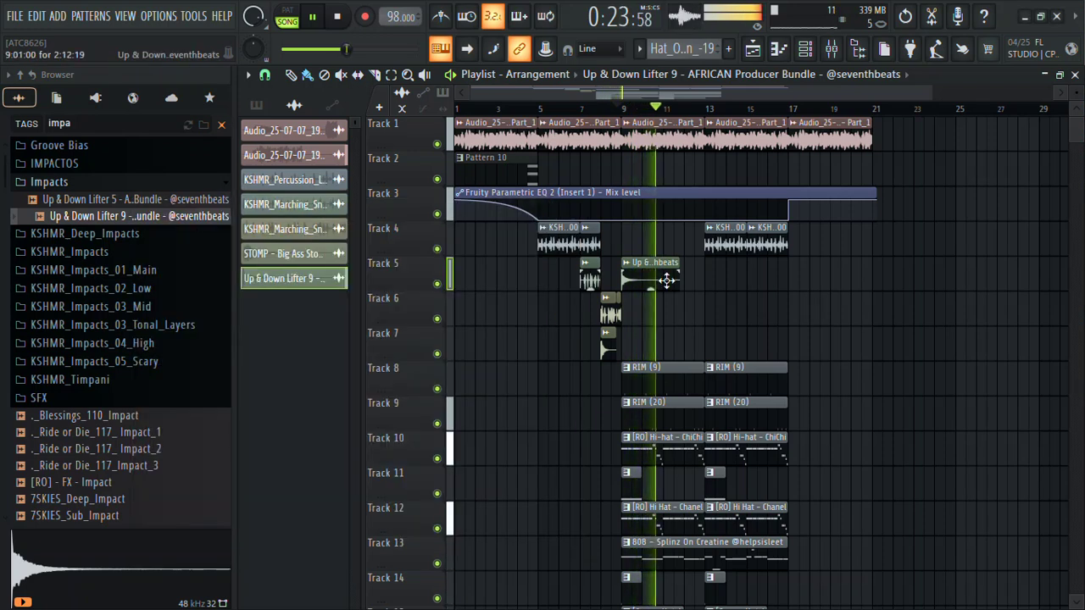
# Audition impact samples in the KSHMR_Impacts_03_Mid and KSHMR_Impacts_04_High folders.
pyautogui.click(93, 307)
pyautogui.click(146, 341)
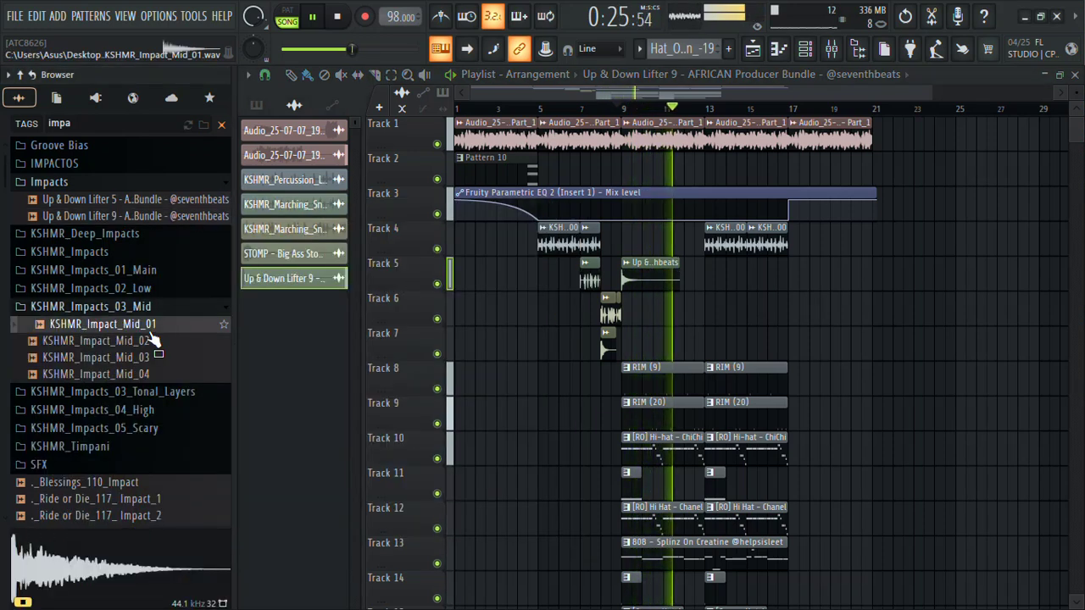
pyautogui.click(142, 359)
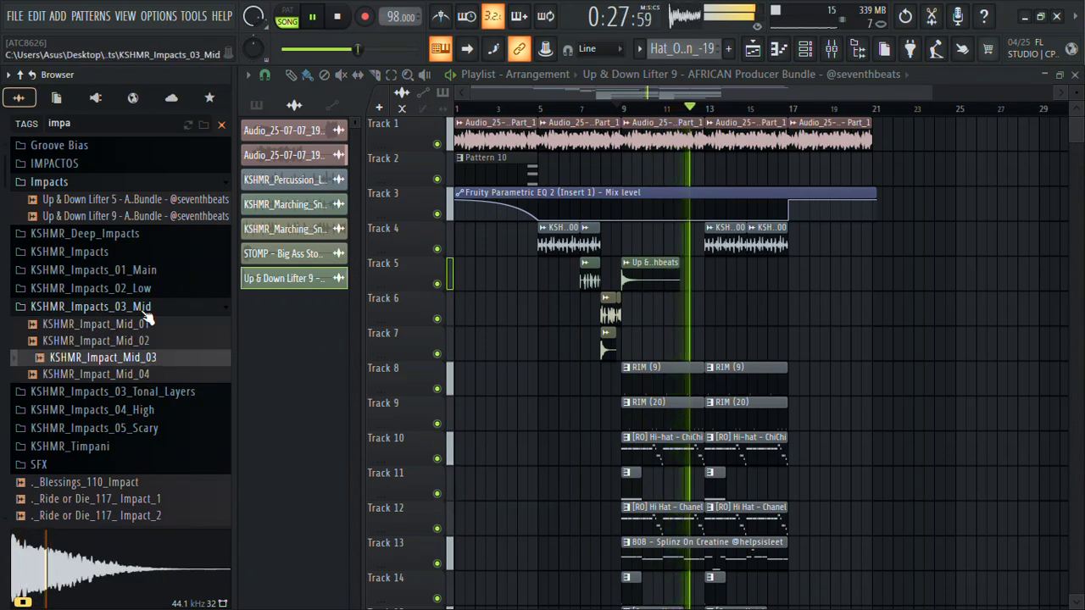
pyautogui.click(157, 409)
pyautogui.click(169, 417)
pyautogui.click(134, 403)
pyautogui.click(131, 451)
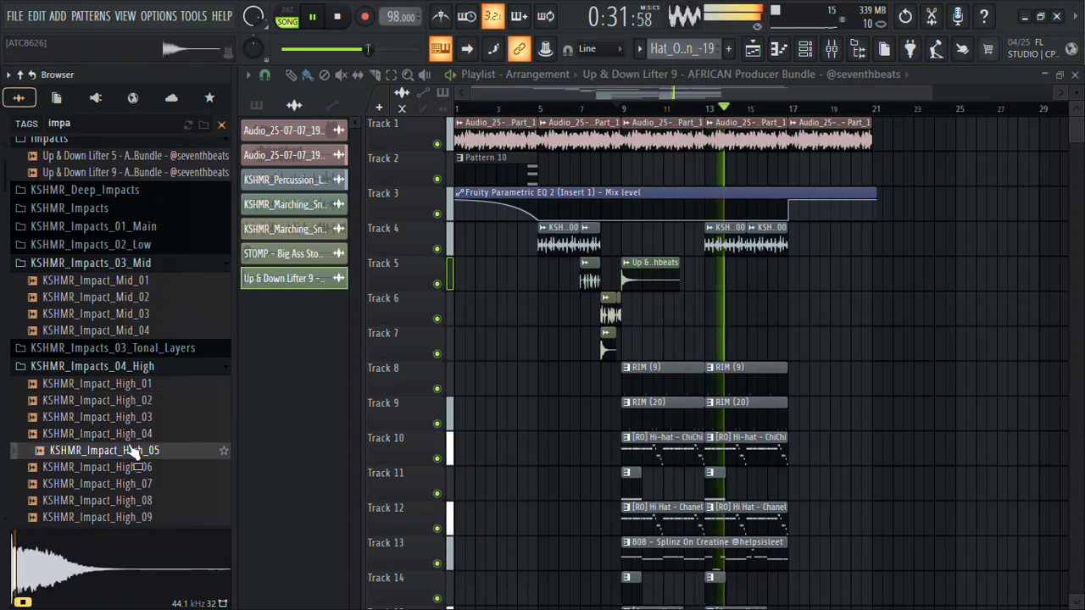
pyautogui.click(127, 462)
pyautogui.click(127, 402)
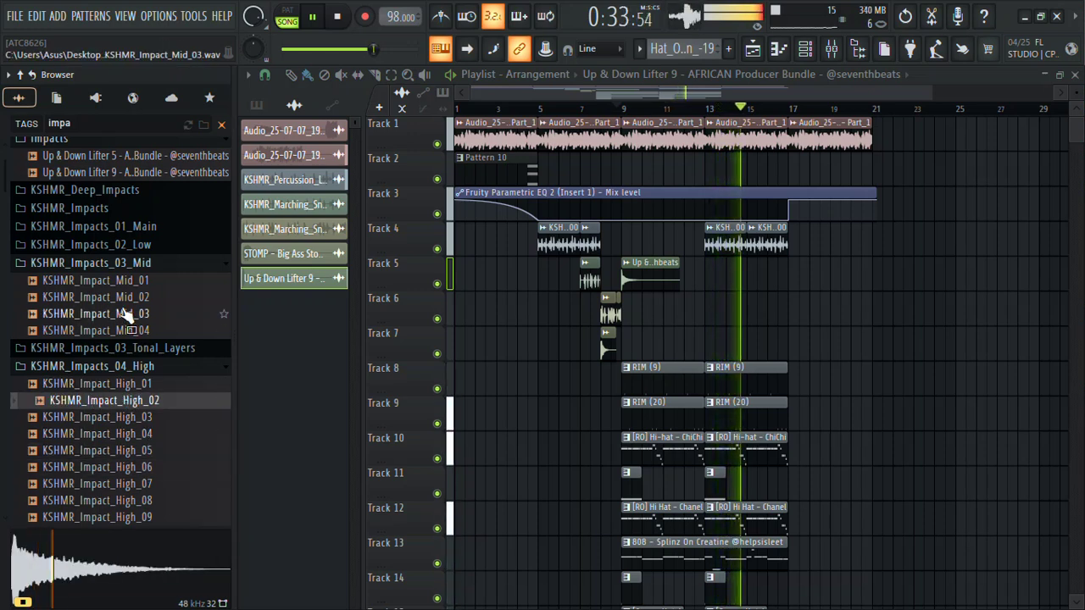
# Audition samples in the KSHMR_Impacts_01_Main, KSHMR_Timpani and KSHMR_Impacts_05_Scary folders.
pyautogui.click(110, 226)
pyautogui.click(131, 250)
pyautogui.click(125, 285)
pyautogui.click(138, 349)
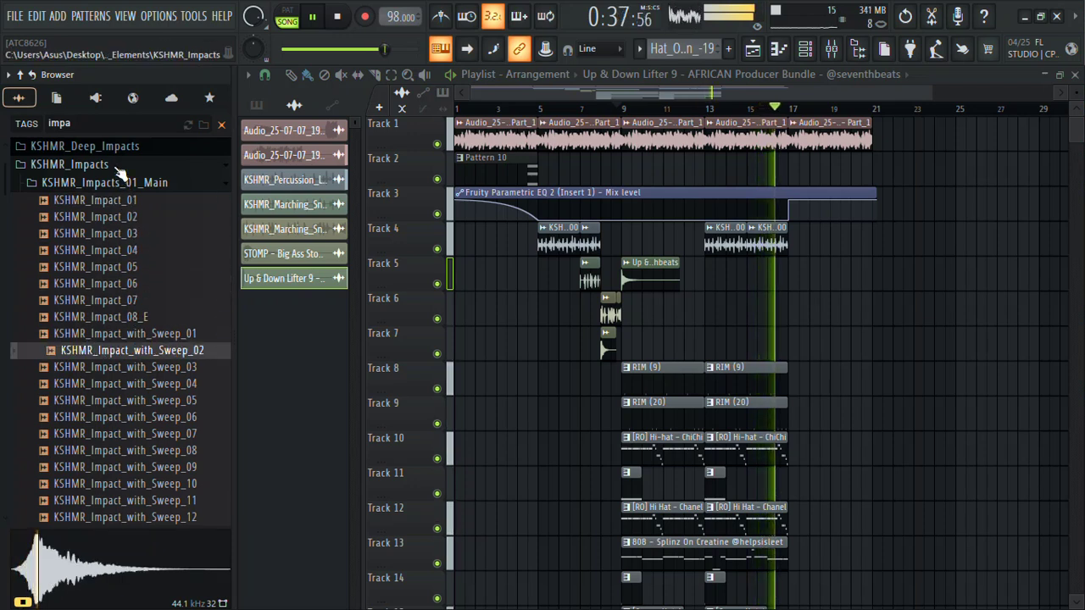
pyautogui.click(118, 166)
pyautogui.click(146, 219)
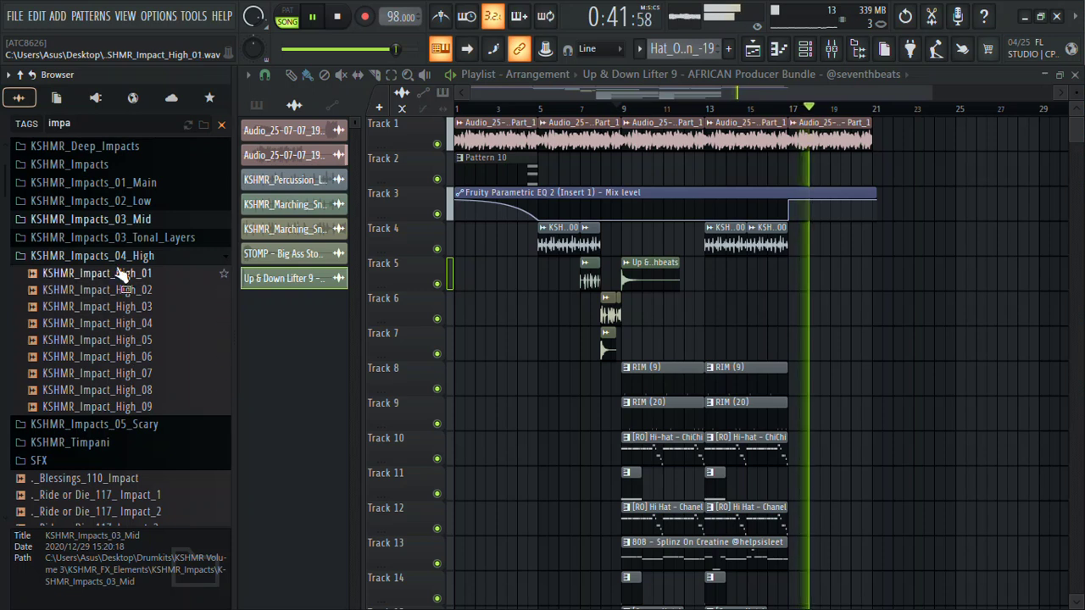
pyautogui.click(121, 442)
pyautogui.click(142, 435)
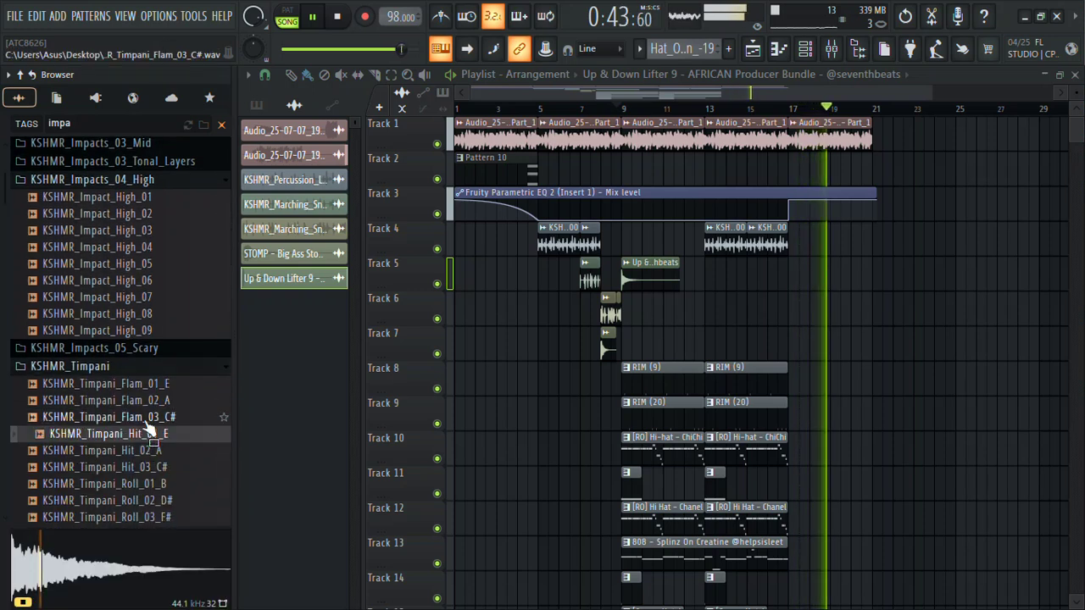
pyautogui.click(145, 347)
pyautogui.click(145, 367)
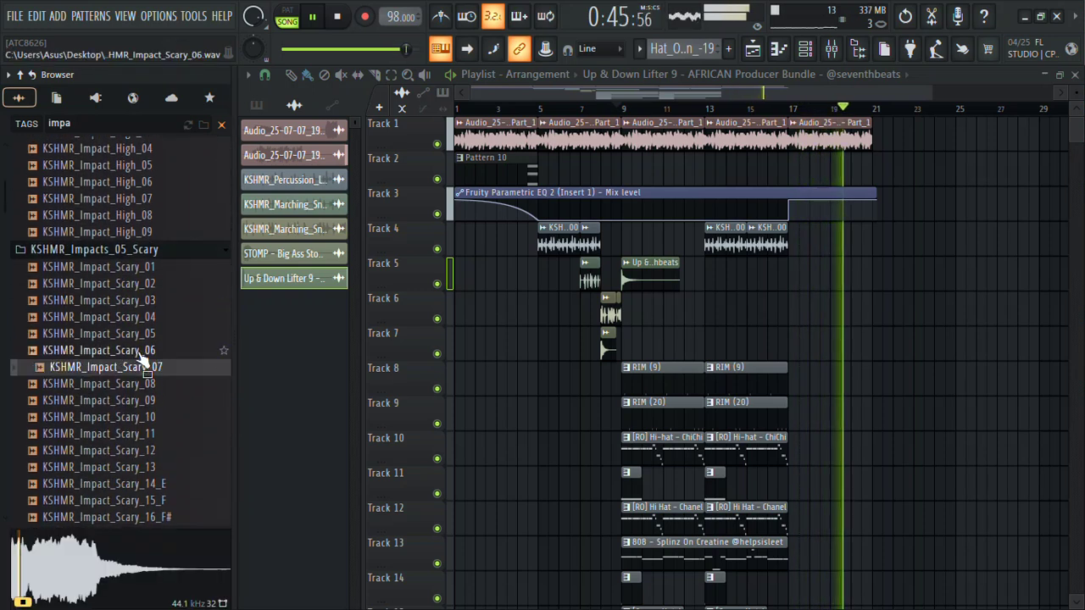
pyautogui.click(140, 517)
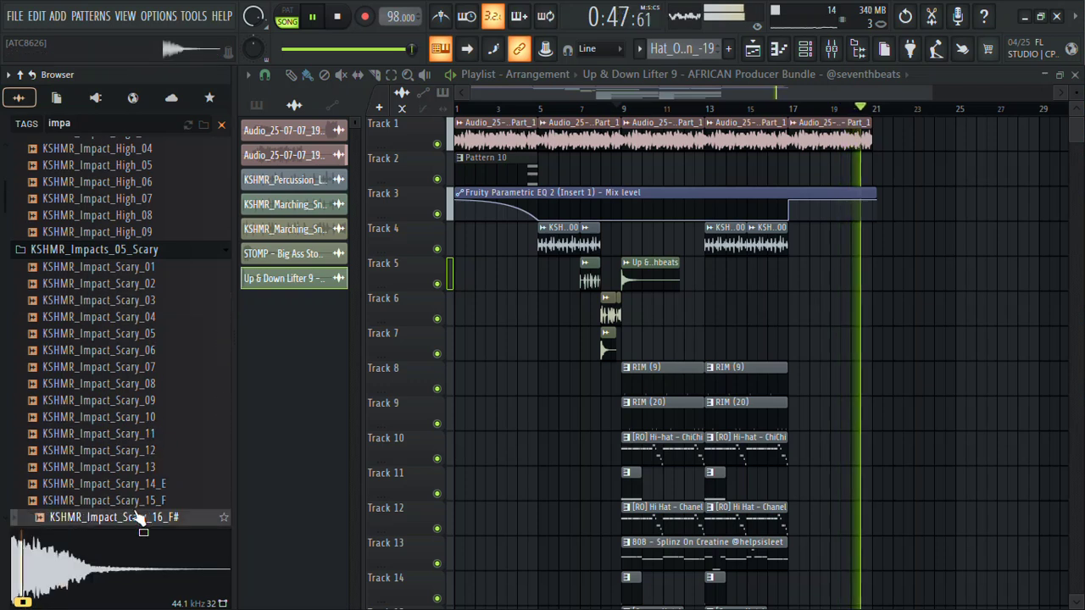
# Place the KSHMR_Impact_Scary_03 sample on Track 5 shortly before bar 17 and hide the browser.
pyautogui.click(136, 283)
pyautogui.click(140, 300)
pyautogui.moveTo(136, 301); pyautogui.dragTo(789, 271)
pyautogui.press('space')
pyautogui.click(862, 49)
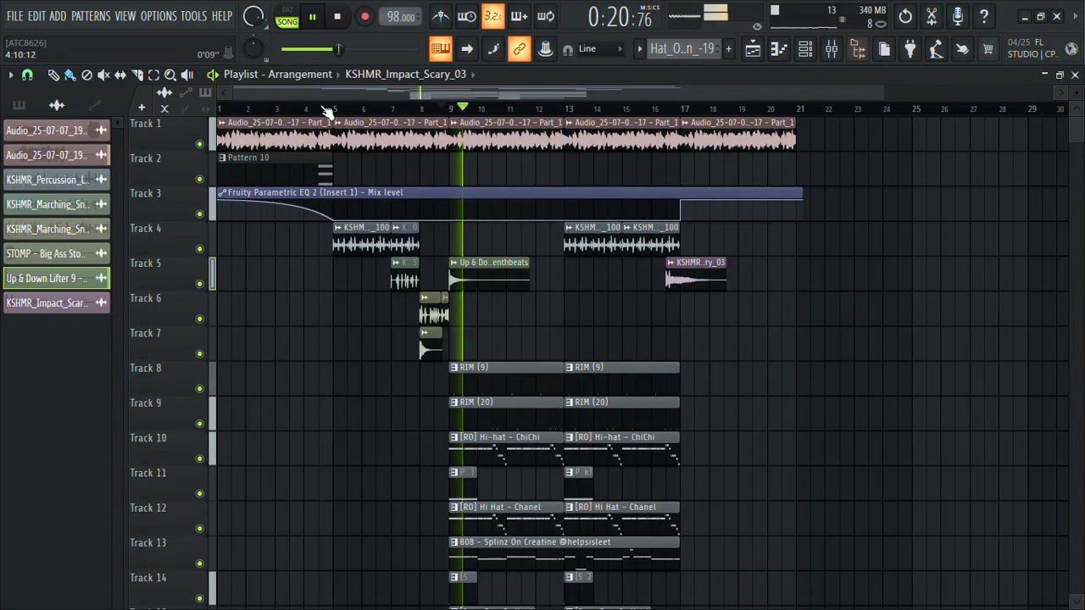
# Align the KSHMR_Impact_Scary_03 clip on Track 5 so its main hit lands at bar 17, removing the stray copy on Track 4.
pyautogui.moveTo(238, 91); pyautogui.dragTo(649, 112)
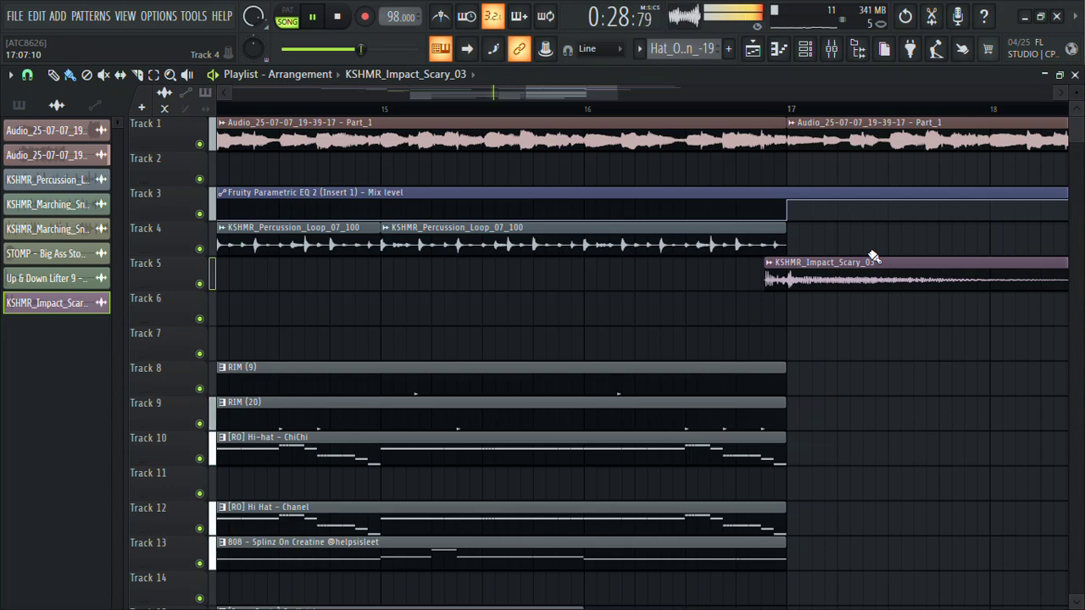
pyautogui.click(871, 252)
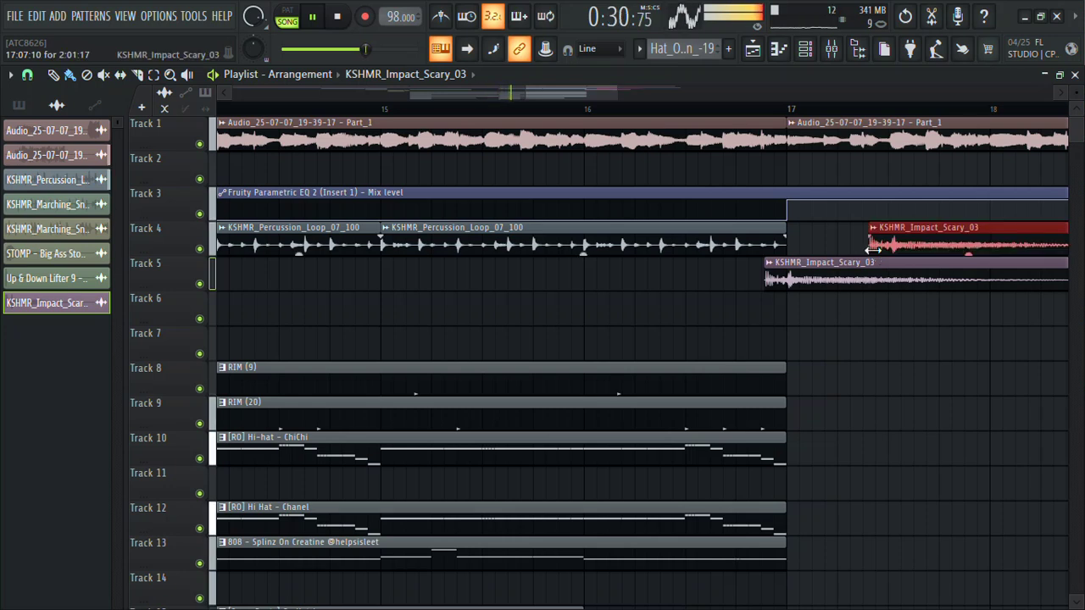
pyautogui.rightClick(873, 251)
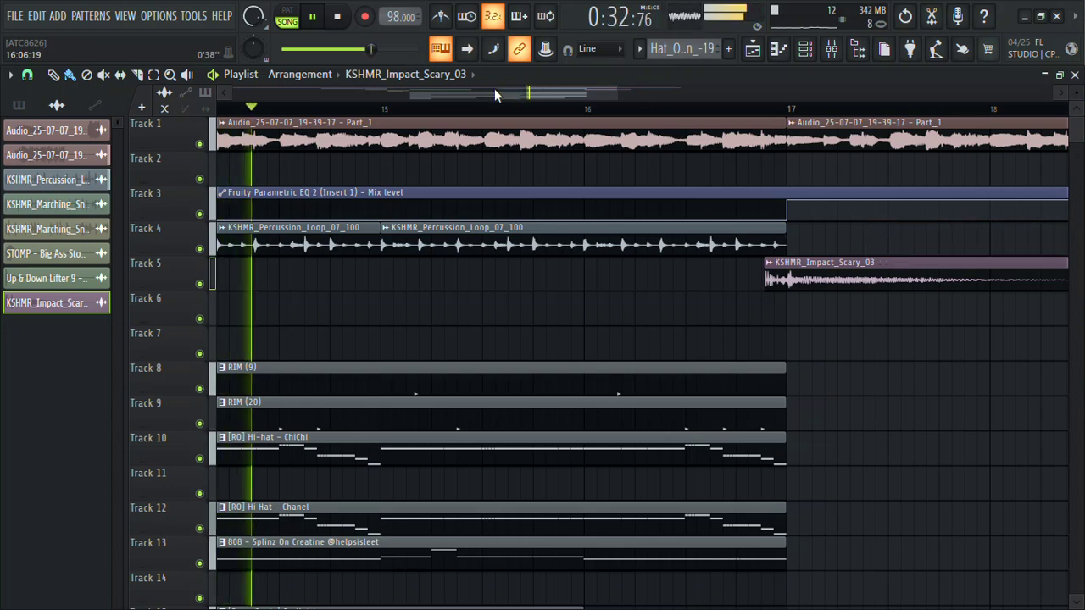
pyautogui.moveTo(411, 92); pyautogui.dragTo(125, 100)
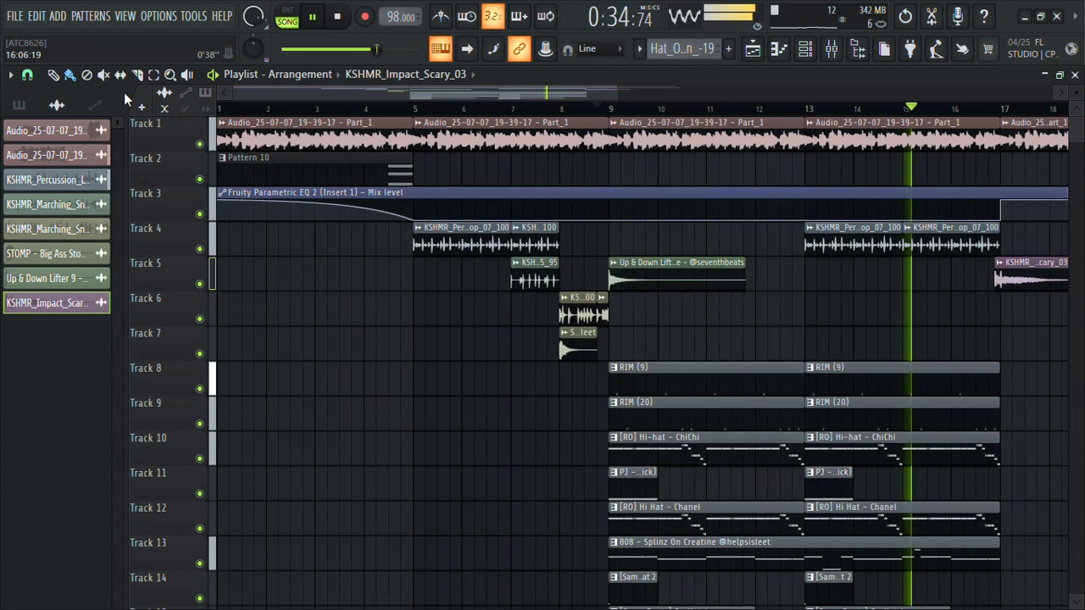
pyautogui.moveTo(619, 84); pyautogui.dragTo(790, 116)
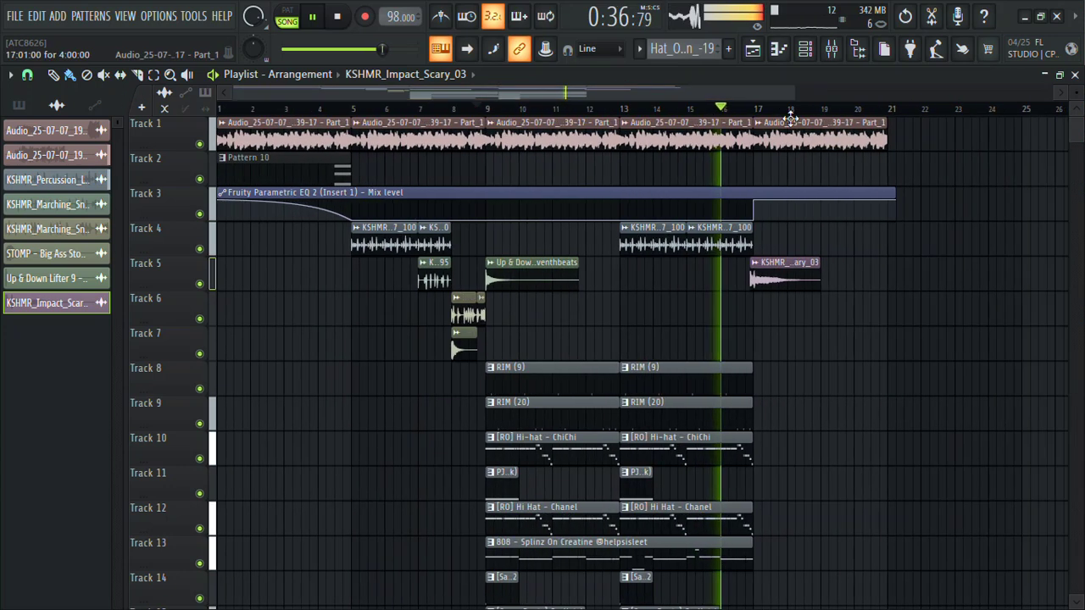
# Place another STOMP - Big Ass Stomp clip on Track 7 at bar 17 and play the transition.
pyautogui.scroll(-3, 753, 339)
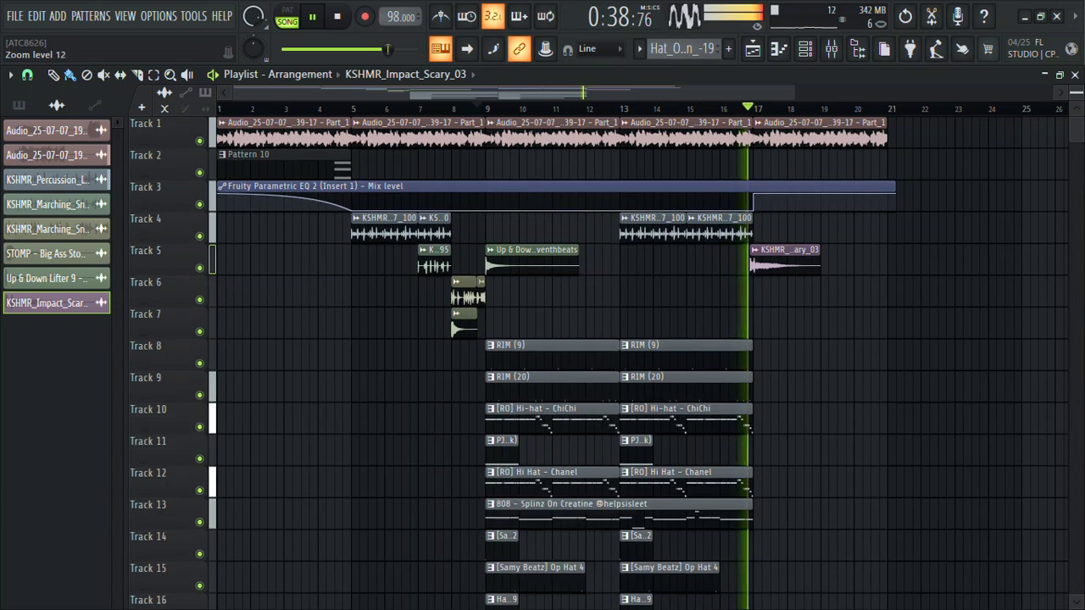
pyautogui.press('space')
pyautogui.press('space')
pyautogui.scroll(2, 479, 358)
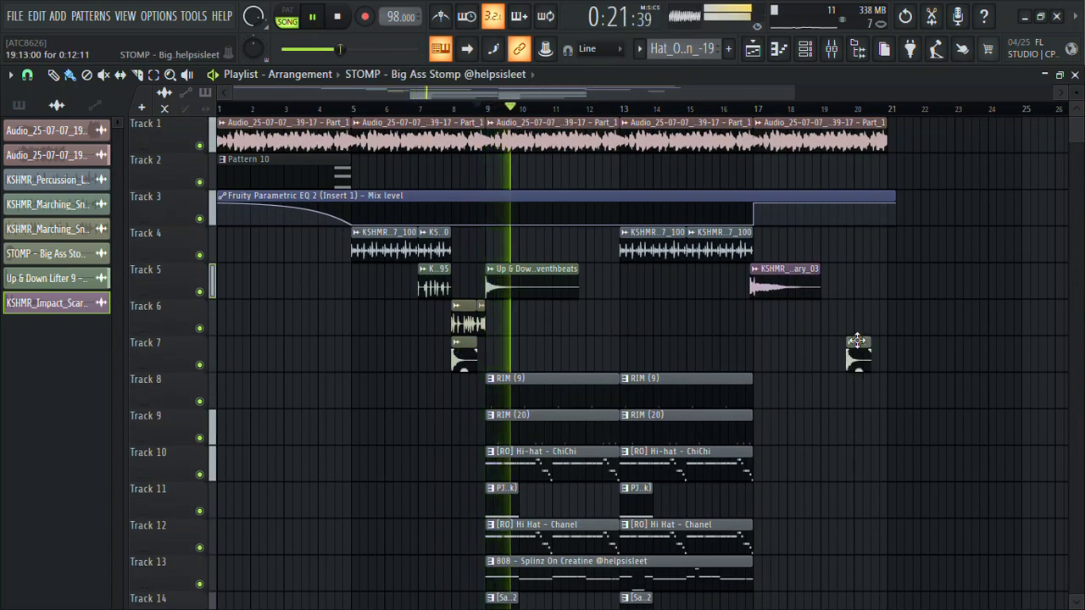
pyautogui.moveTo(858, 340); pyautogui.dragTo(775, 346)
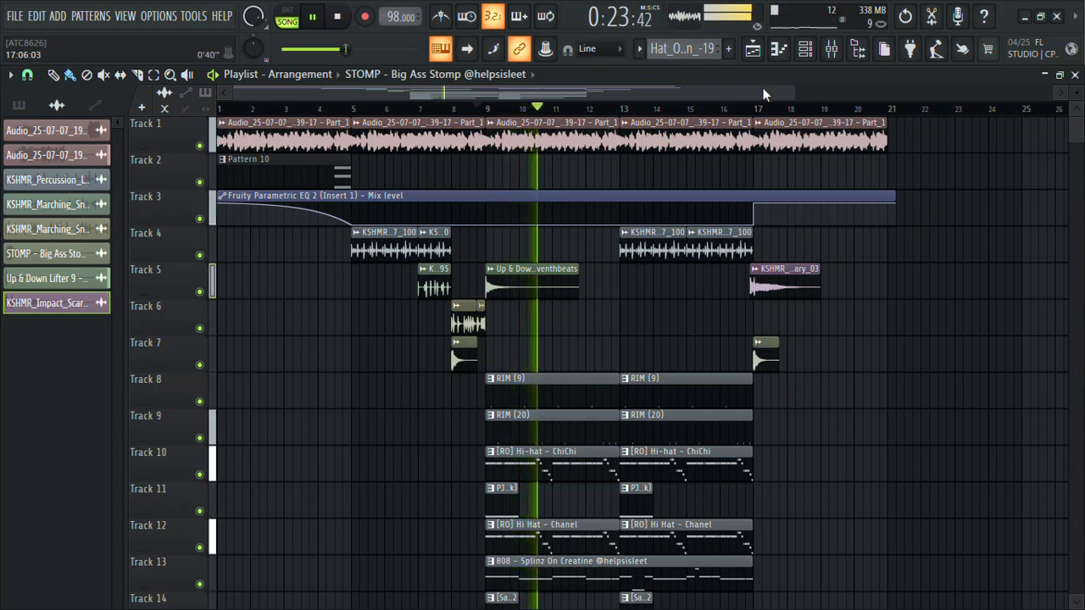
pyautogui.click(742, 111)
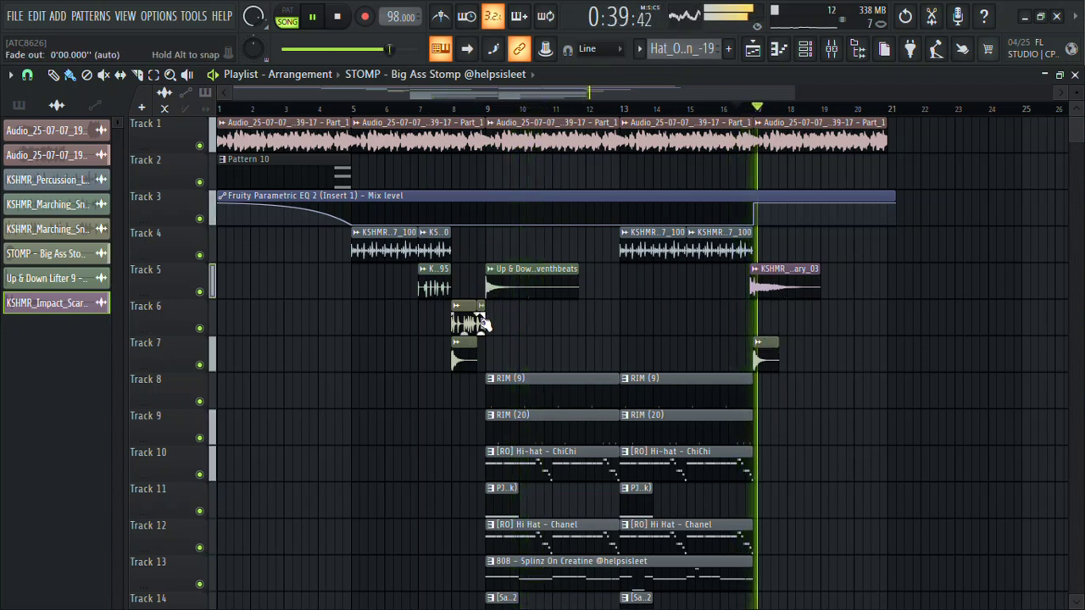
pyautogui.hotkey('alt', 'F8')
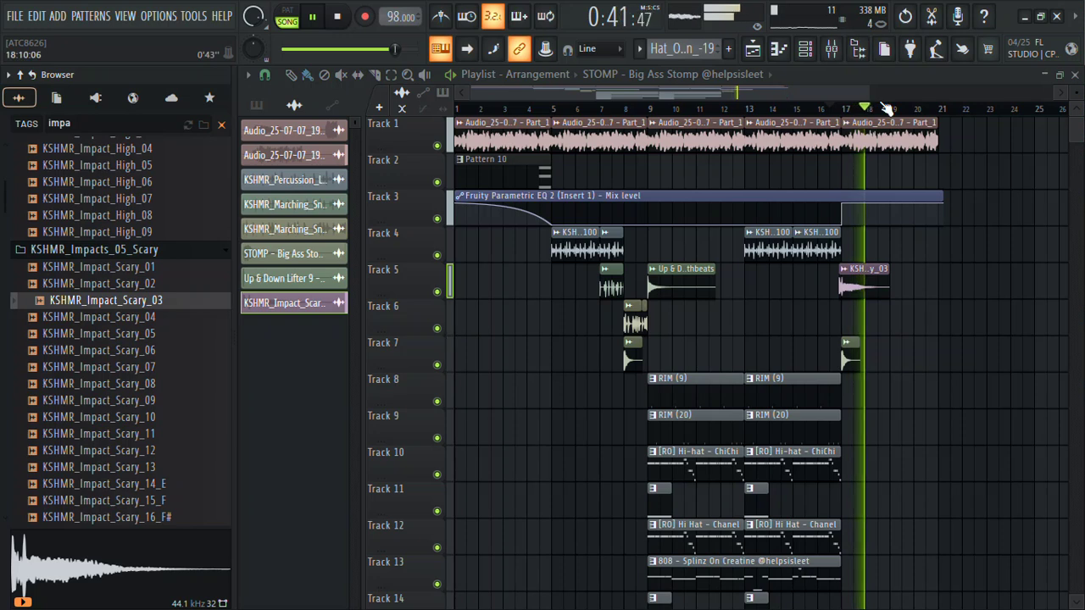
pyautogui.moveTo(871, 93); pyautogui.dragTo(725, 104)
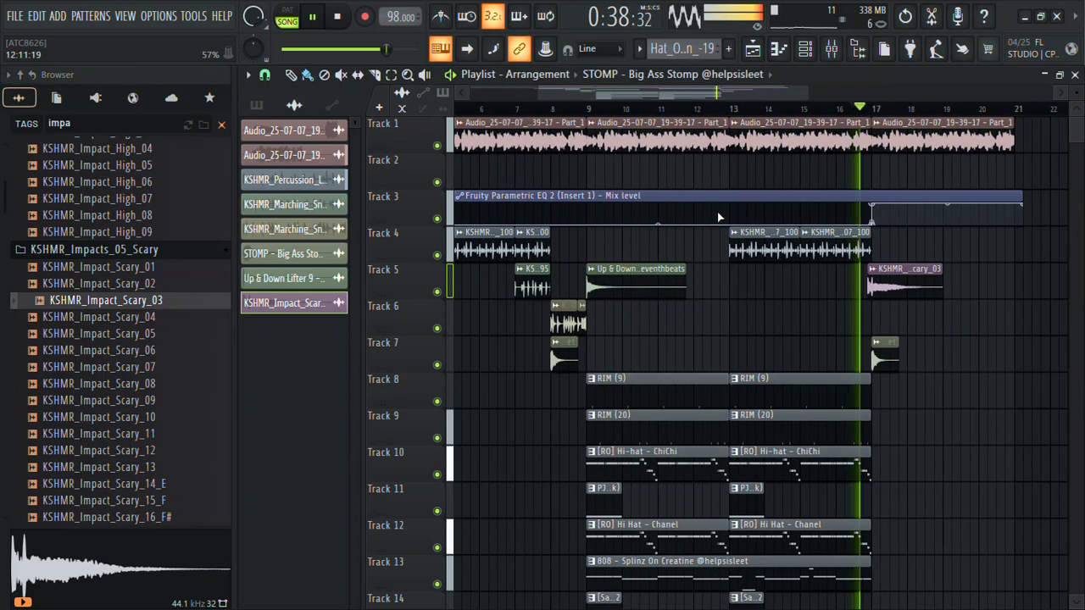
pyautogui.press('space')
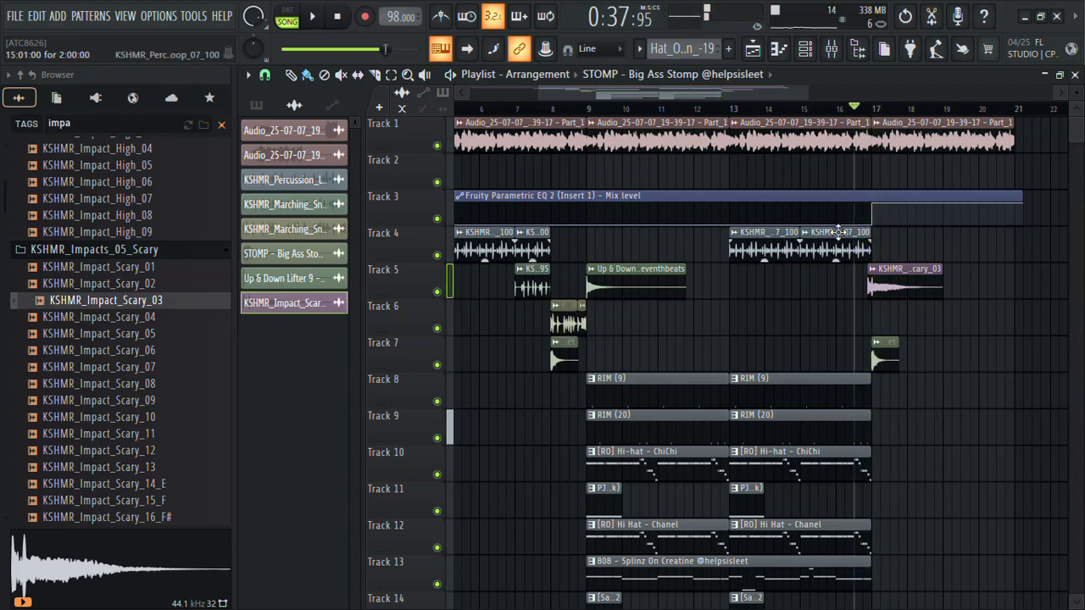
pyautogui.click(838, 231)
pyautogui.click(904, 230)
pyautogui.rightClick(912, 247)
# Place a KSHMR_Marching_Snare_Loop_05_95 clip on Track 6 from bar 17 to bar 19 and play it back.
pyautogui.click(532, 281)
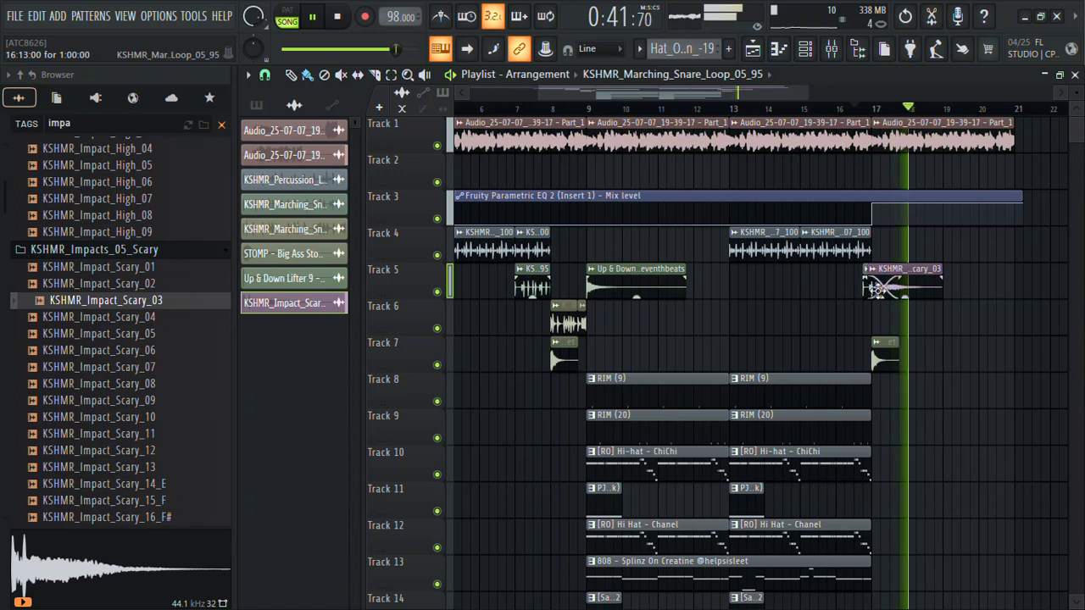
pyautogui.click(885, 323)
pyautogui.moveTo(902, 305); pyautogui.dragTo(942, 319)
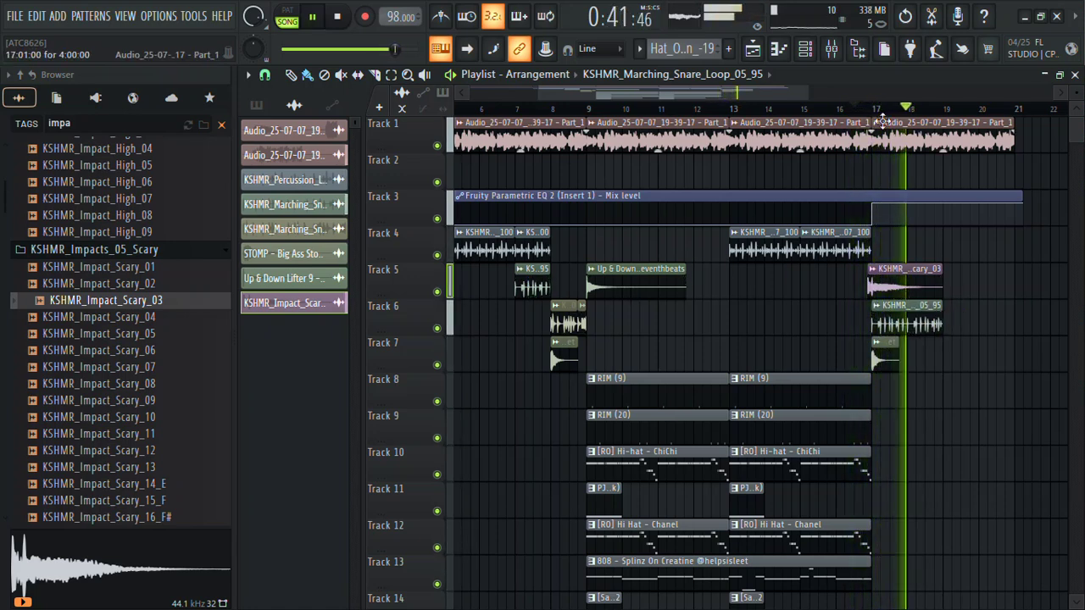
pyautogui.click(859, 49)
pyautogui.press('space')
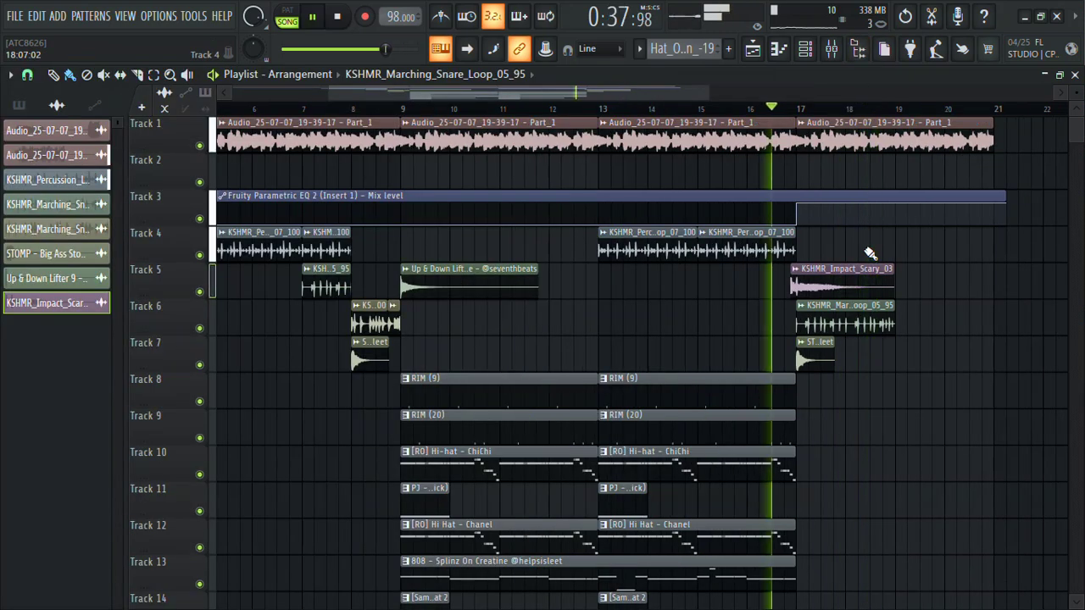
# Copy the short end slice of the Track 6 snare loop to the last beat before bar 17 and delete the marching snare clip at bar 17.
pyautogui.click(381, 322)
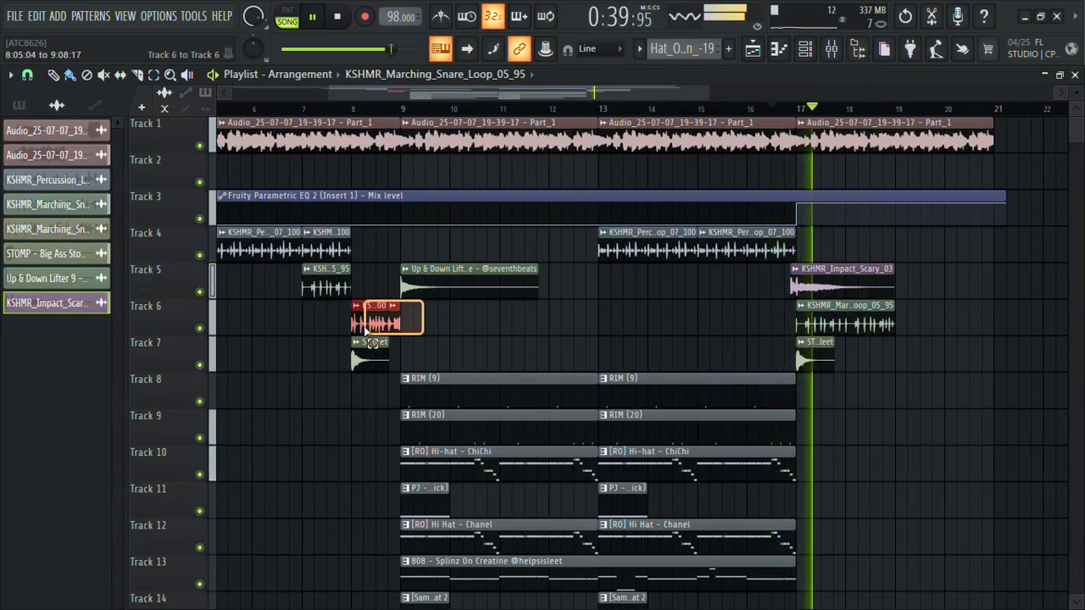
pyautogui.click(594, 326)
pyautogui.moveTo(603, 356); pyautogui.dragTo(780, 314)
pyautogui.rightClick(766, 339)
pyautogui.click(766, 314)
pyautogui.press('space')
pyautogui.press('space')
pyautogui.rightClick(848, 316)
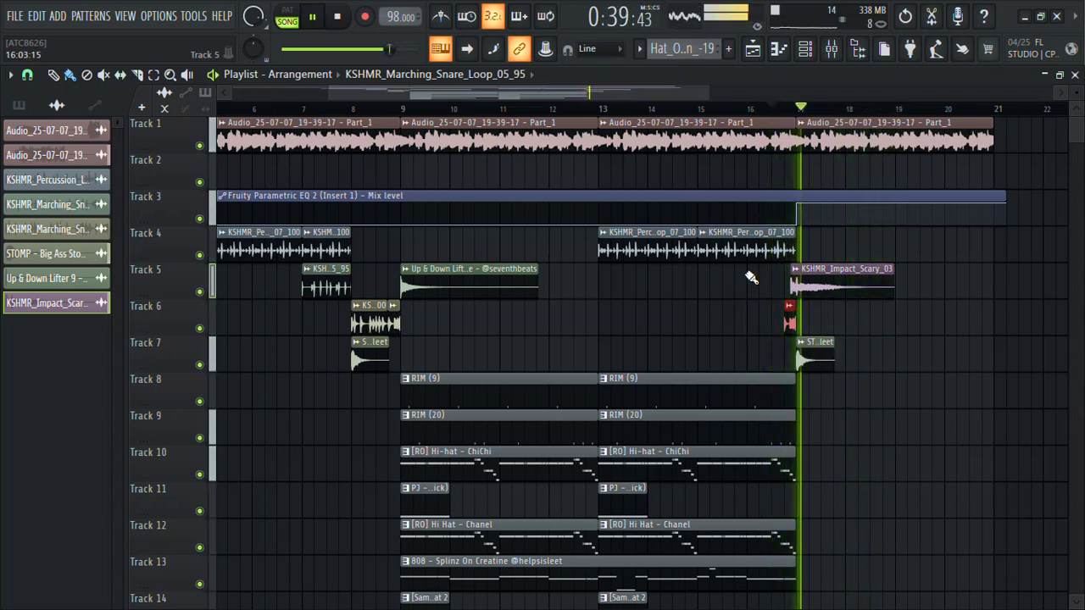
# Place a KSHMR_Percussion_Loop_07_100 clip on Track 4 at bar 17 and extend it to two bars.
pyautogui.click(329, 249)
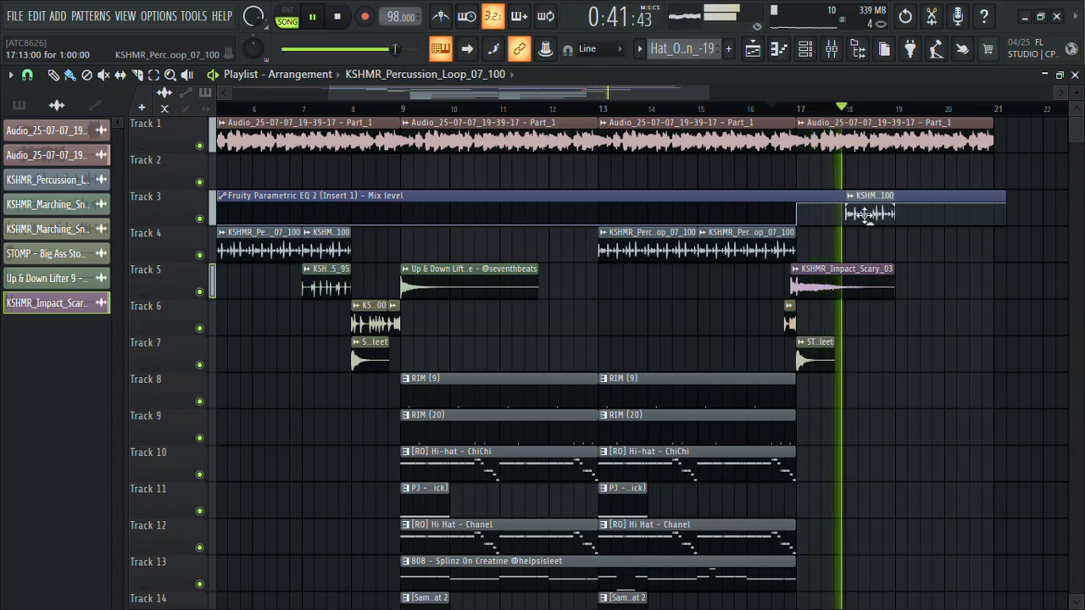
pyautogui.click(800, 247)
pyautogui.press('space')
pyautogui.press('space')
pyautogui.moveTo(845, 237); pyautogui.dragTo(893, 244)
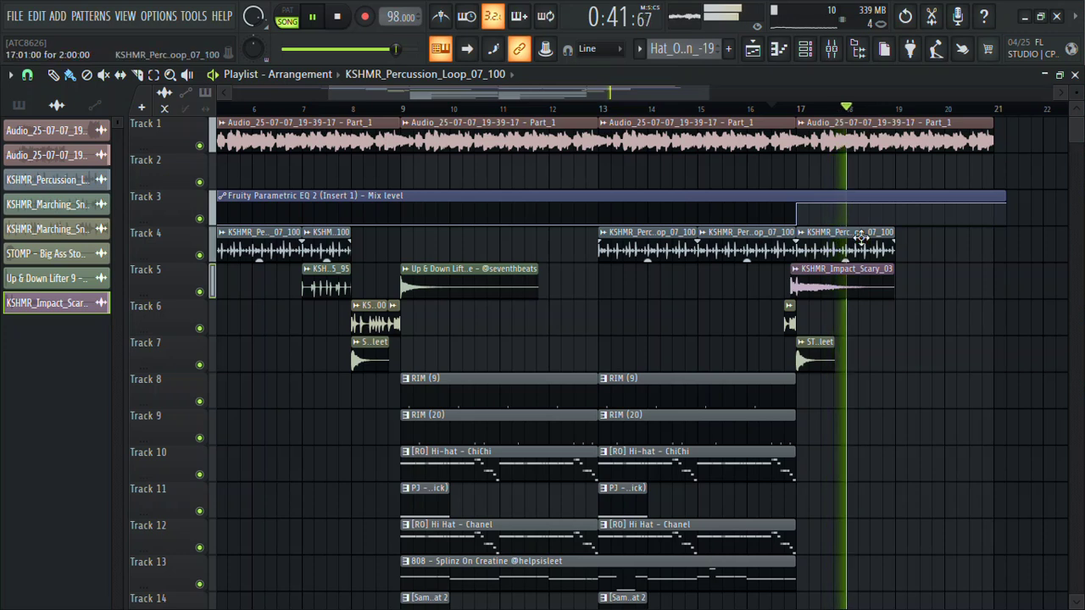
# Copy the Track 4 KSHMR_Percussion_Loop_07_100 clip from bar 17 to bar 19 and play back the section.
pyautogui.press('space')
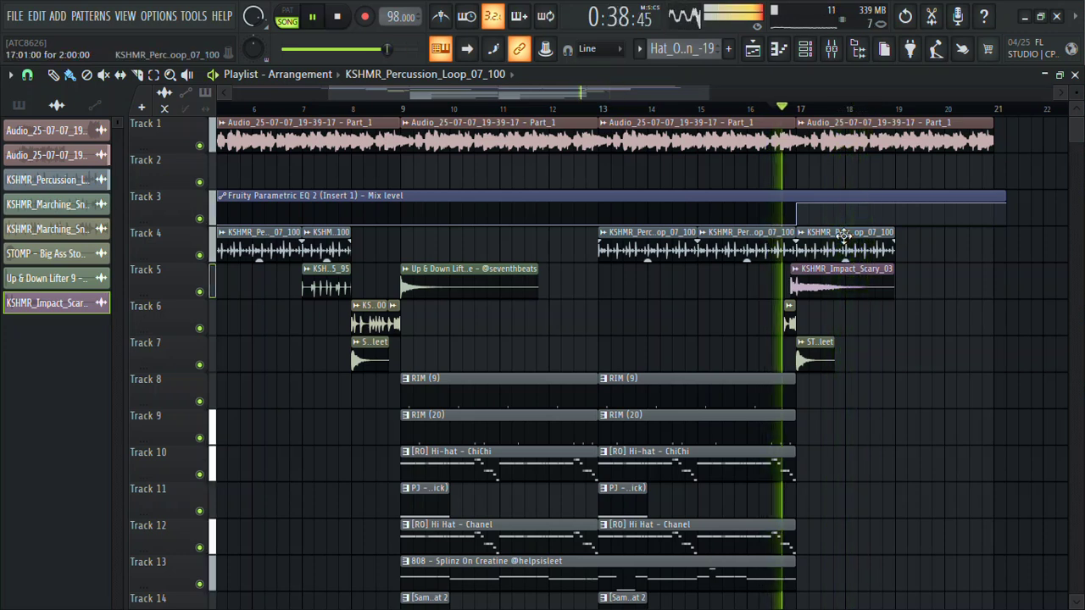
pyautogui.moveTo(843, 235); pyautogui.dragTo(979, 243)
pyautogui.moveTo(959, 238); pyautogui.dragTo(947, 236)
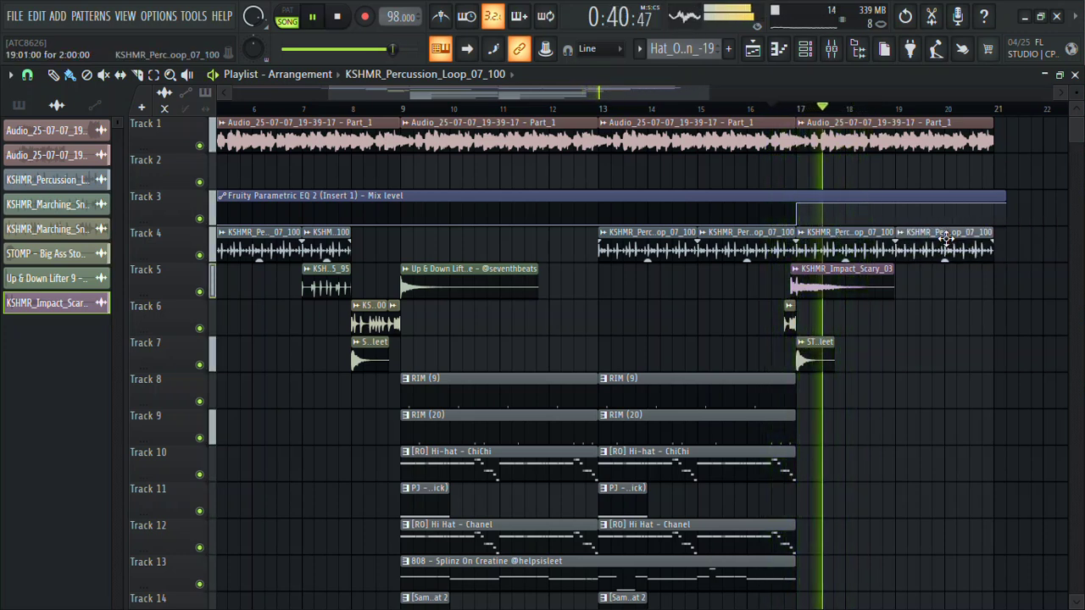
# Extend the Track 3 Mix level automation past bar 21 and curve it down to the minimum from bar 21.
pyautogui.moveTo(1076, 92)
pyautogui.mouseDown()
pyautogui.moveTo(1076, 113)
pyautogui.moveTo(1075, 100)
pyautogui.mouseUp()
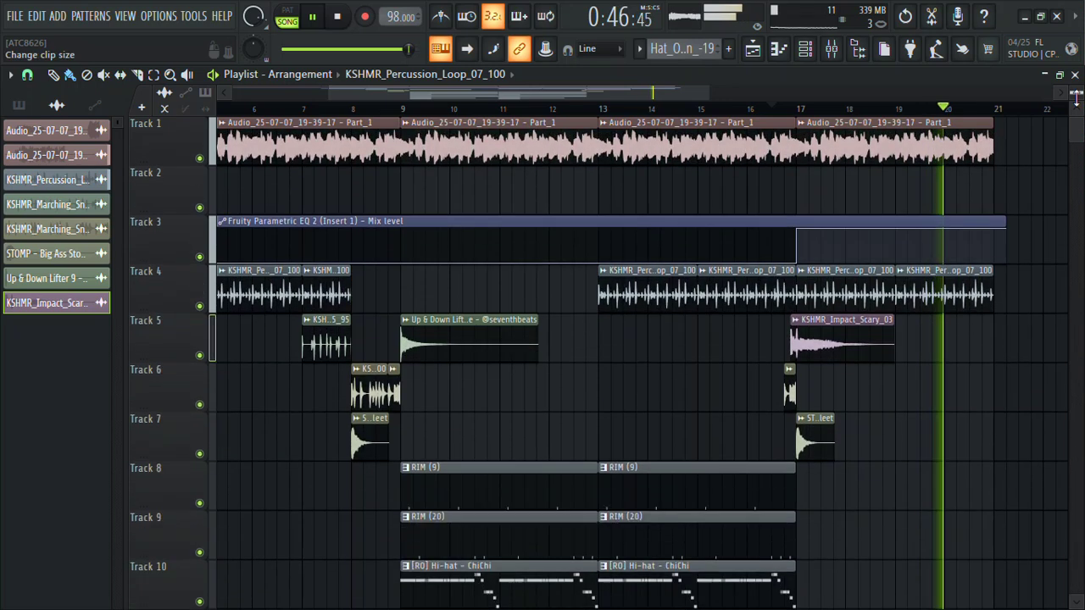
pyautogui.rightClick(1004, 228)
pyautogui.click(998, 225)
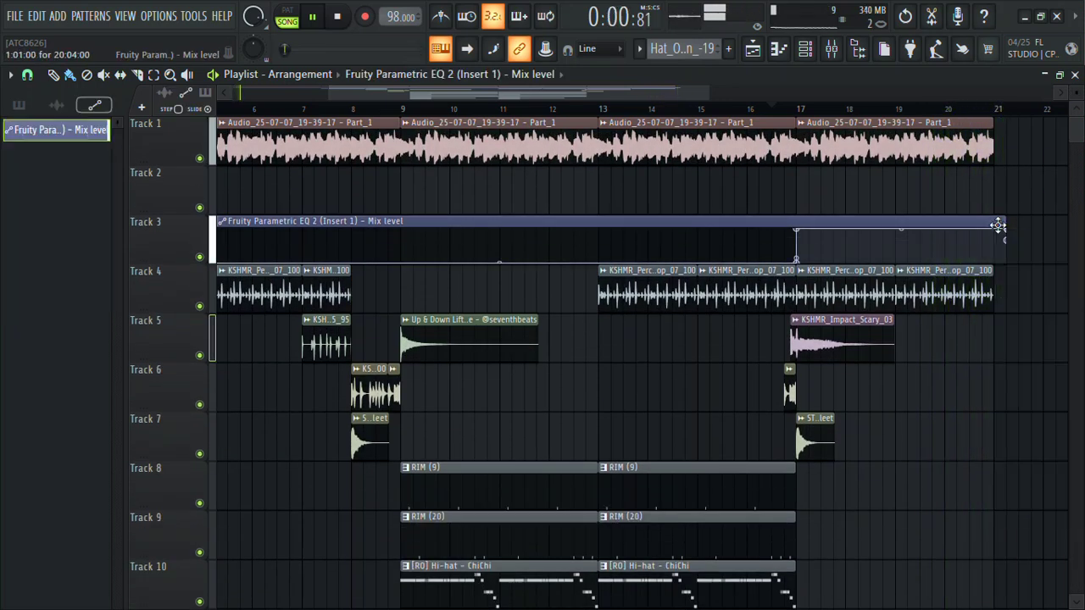
pyautogui.moveTo(1008, 241); pyautogui.dragTo(965, 247)
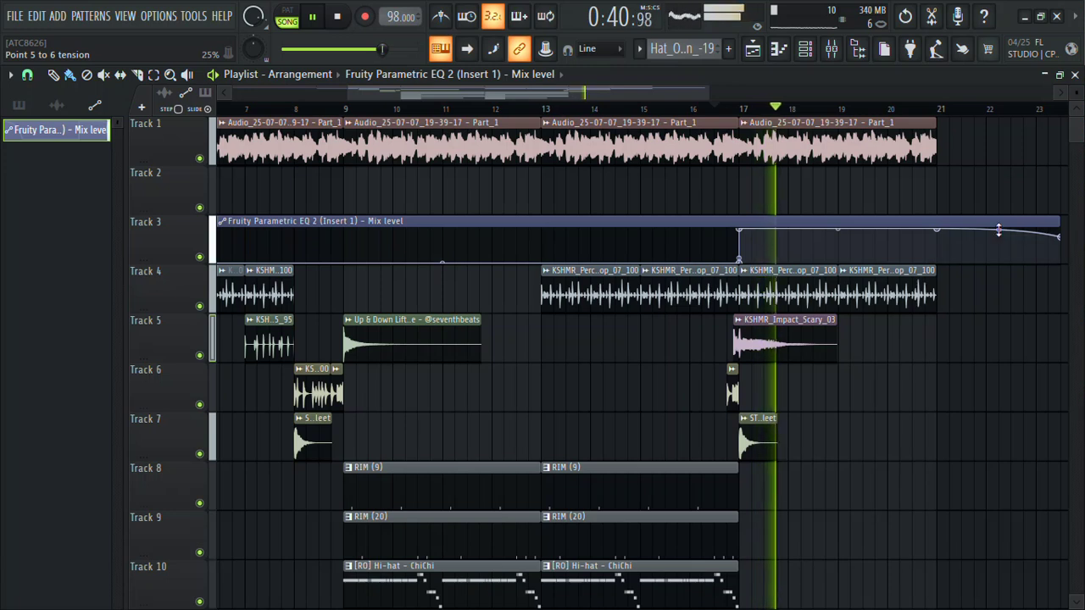
pyautogui.moveTo(967, 233); pyautogui.dragTo(960, 264)
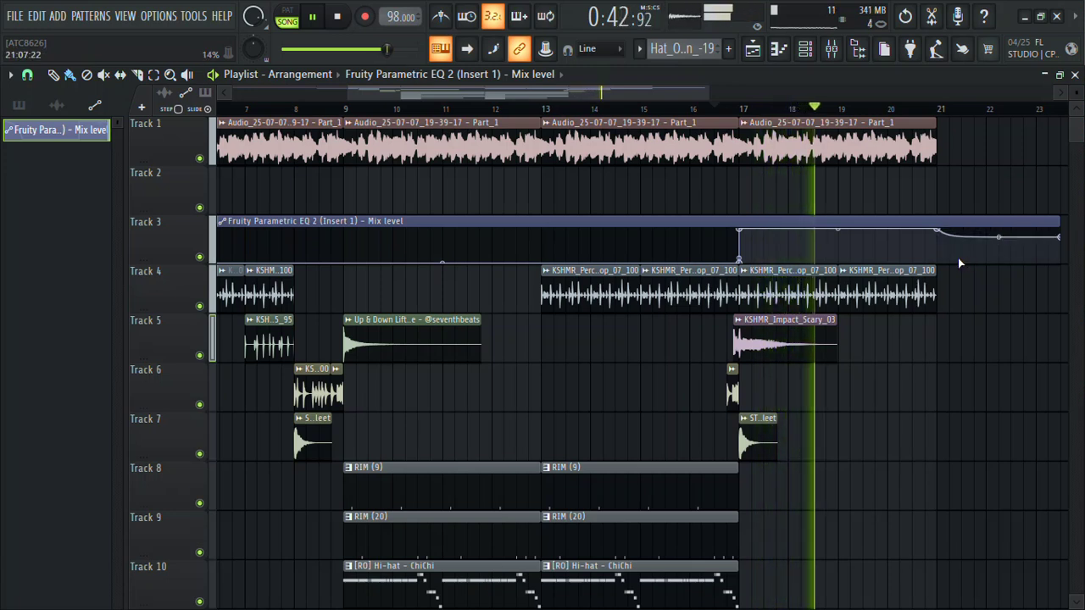
pyautogui.moveTo(1062, 239); pyautogui.dragTo(1063, 263)
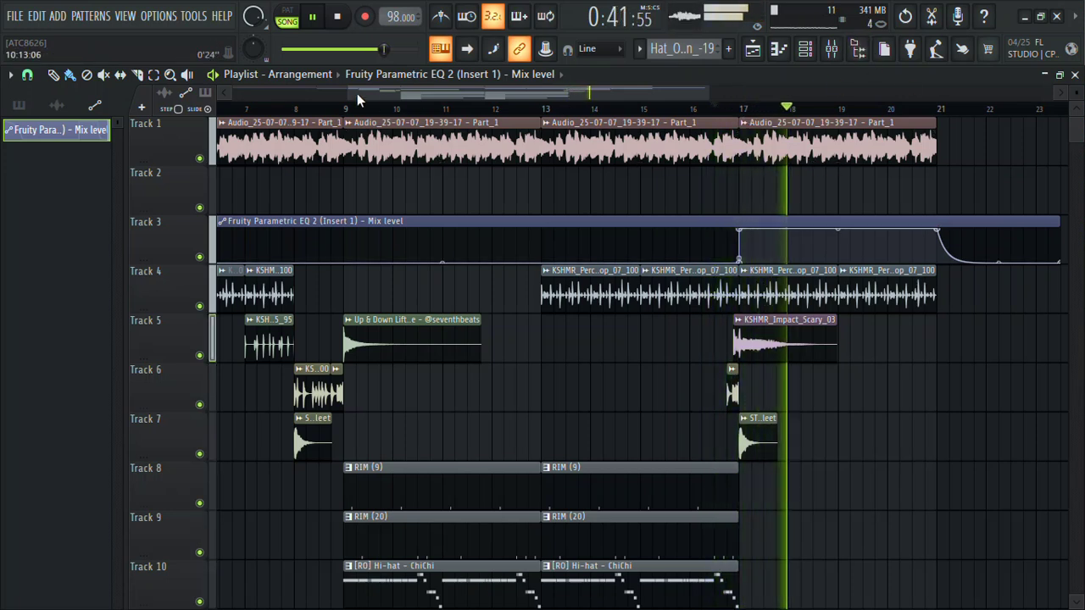
# Copy the drum and 808 clips starting at bar 9 on Tracks 8 to 16 to bar 21.
pyautogui.moveTo(362, 94); pyautogui.dragTo(237, 94)
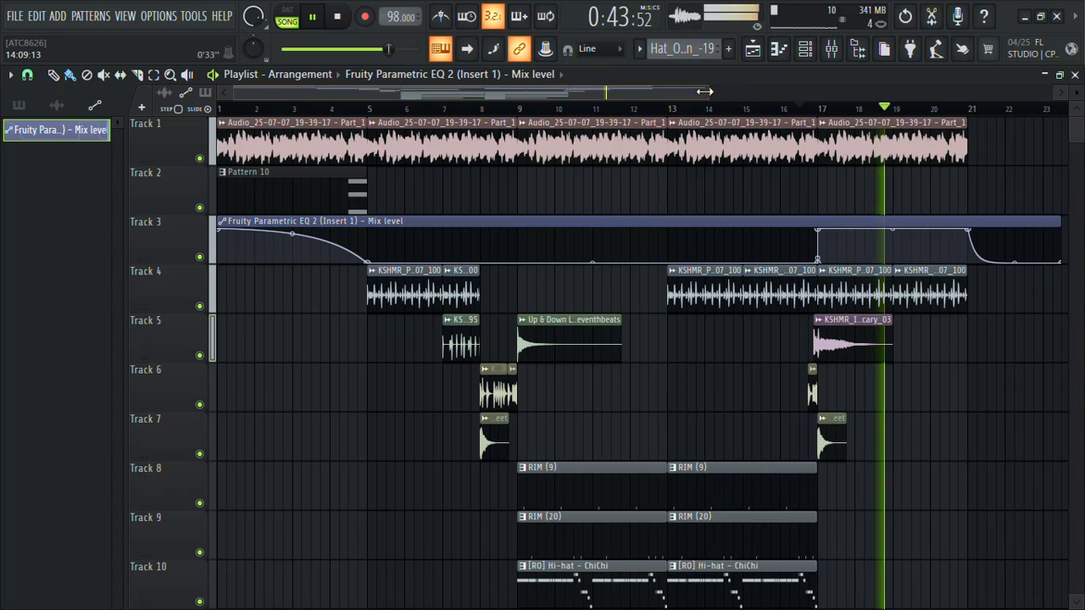
pyautogui.moveTo(704, 92); pyautogui.dragTo(898, 93)
pyautogui.scroll(-2, 621, 92)
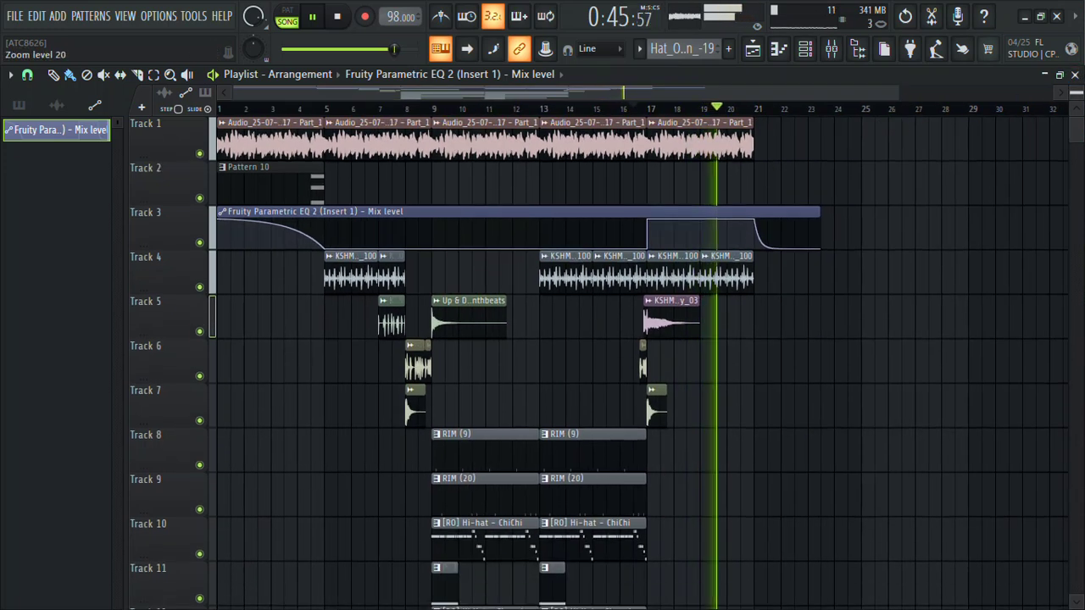
pyautogui.scroll(-6, 622, 92)
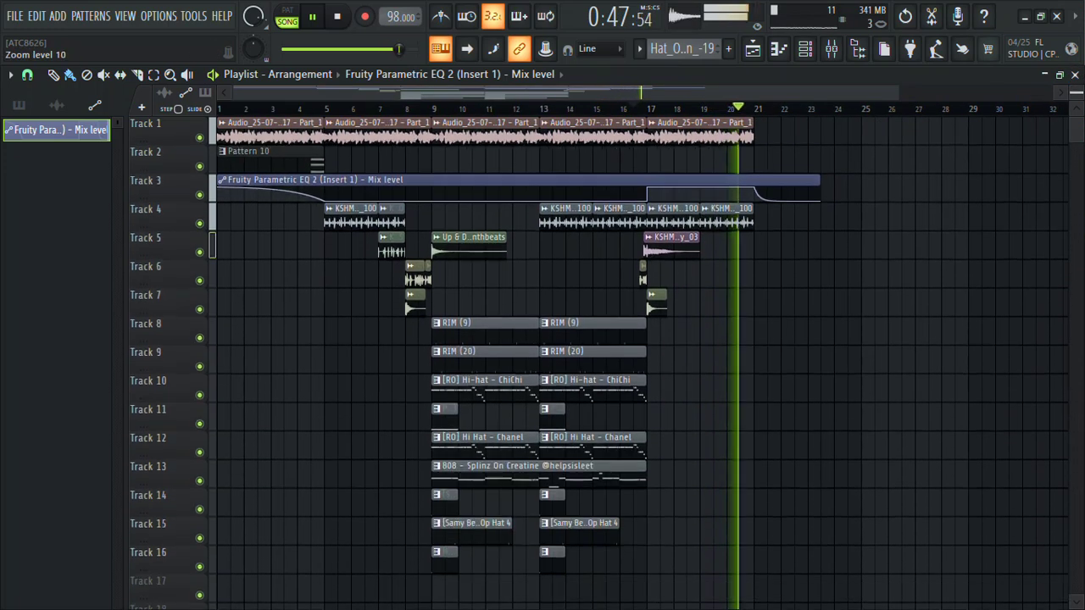
pyautogui.scroll(1, 621, 92)
pyautogui.click(635, 108)
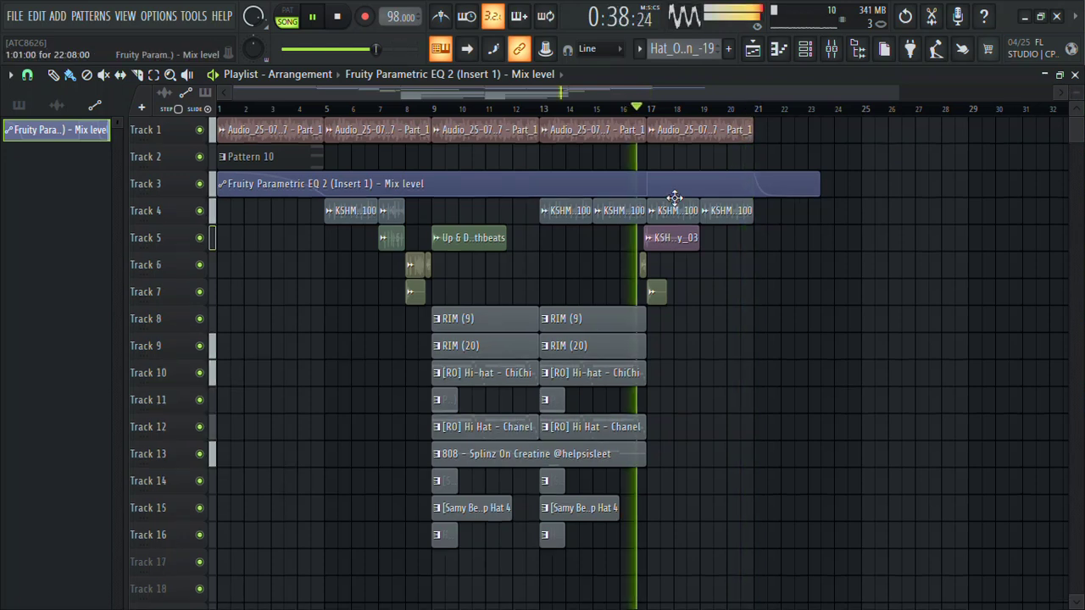
pyautogui.moveTo(487, 291); pyautogui.dragTo(449, 574)
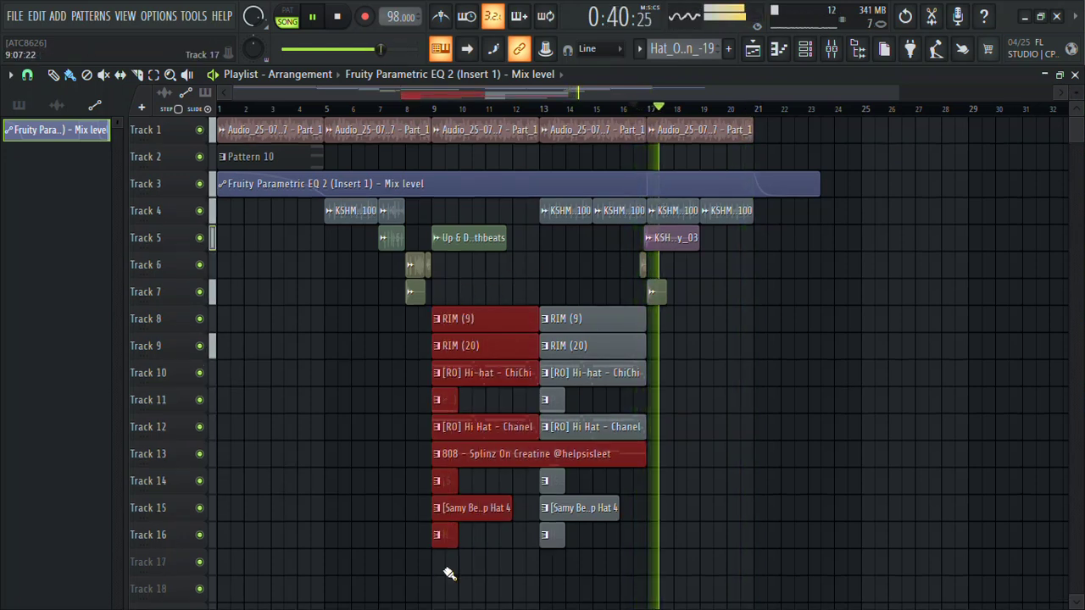
pyautogui.moveTo(485, 332); pyautogui.dragTo(811, 322)
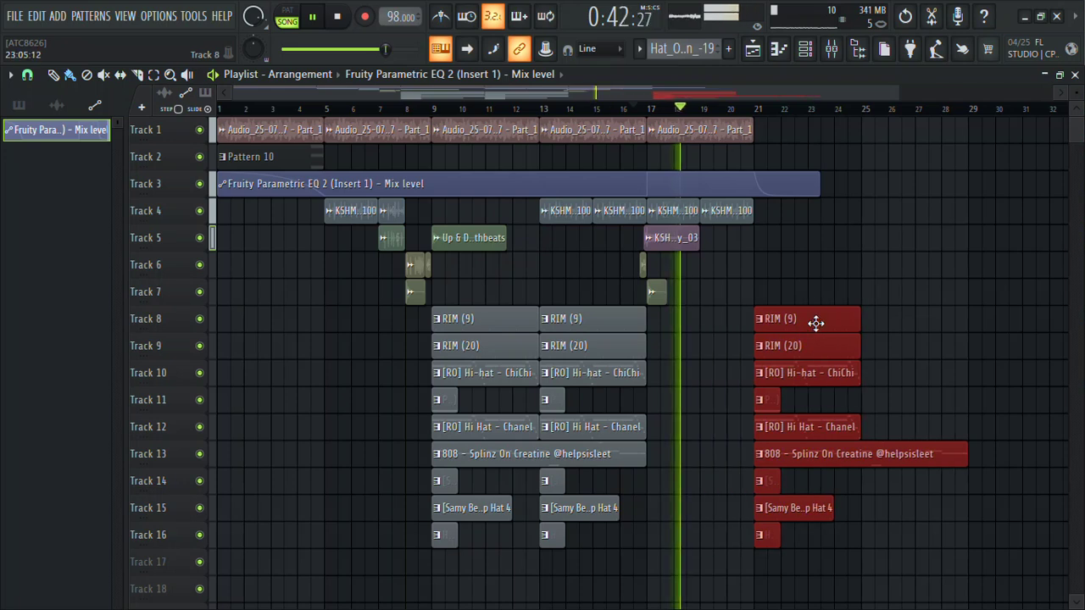
# Copy the Track 5 Up & Down Lifter and Track 1 audio clips to bar 21, and Track 2's Pattern 10 to bar 17.
pyautogui.moveTo(469, 237); pyautogui.dragTo(798, 234)
pyautogui.moveTo(723, 129); pyautogui.dragTo(829, 103)
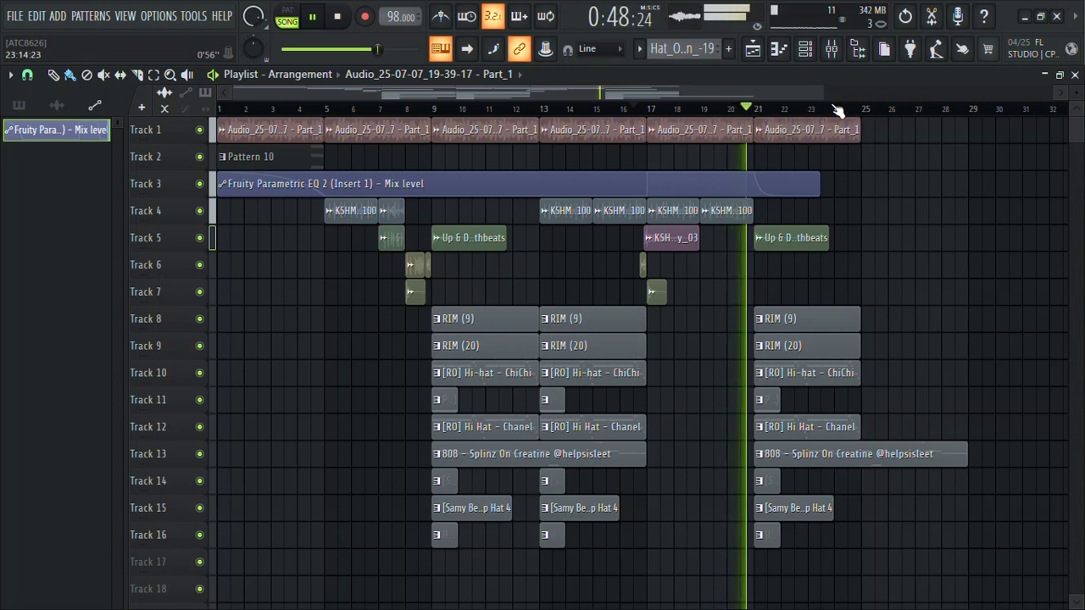
pyautogui.click(233, 160)
pyautogui.moveTo(604, 176); pyautogui.dragTo(668, 139)
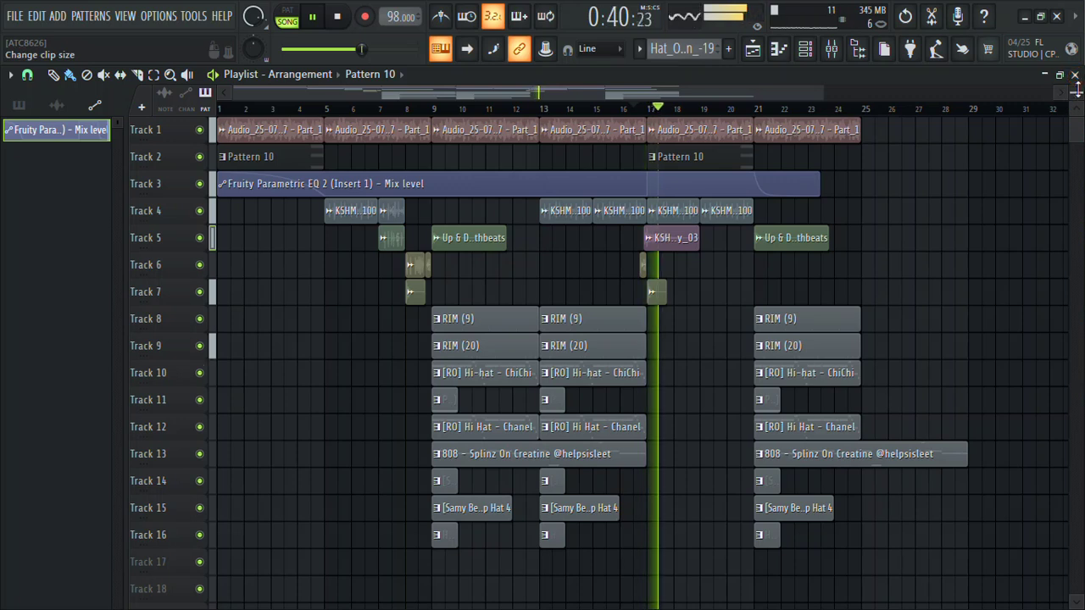
# Lower the trinity tunez - choir 31 mixer track's volume to -8.9 and return to the playlist.
pyautogui.moveTo(1077, 93); pyautogui.dragTo(1076, 81)
pyautogui.click(833, 48)
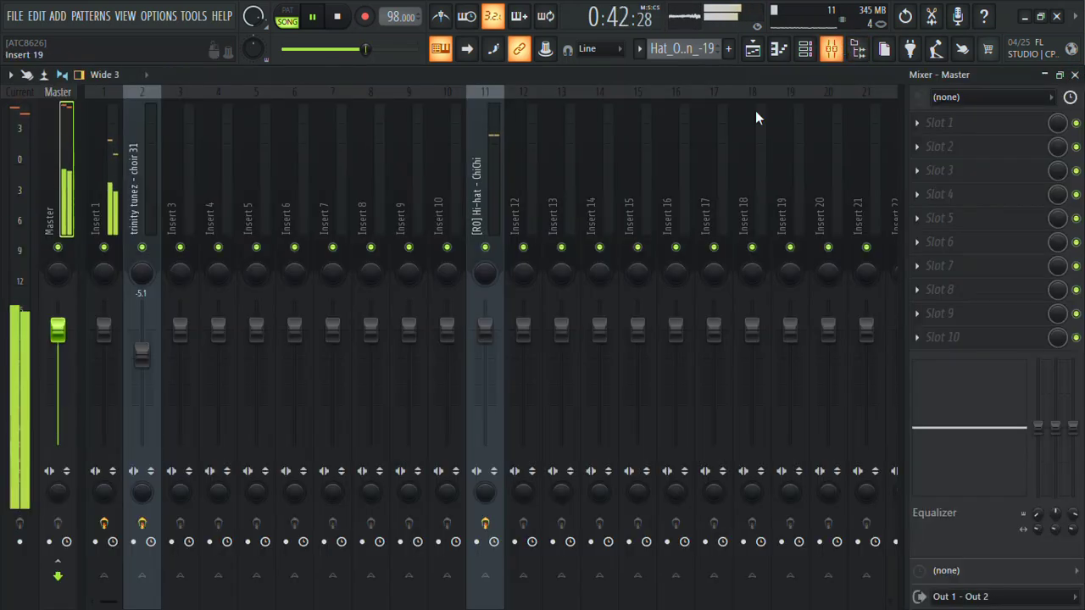
pyautogui.click(142, 354)
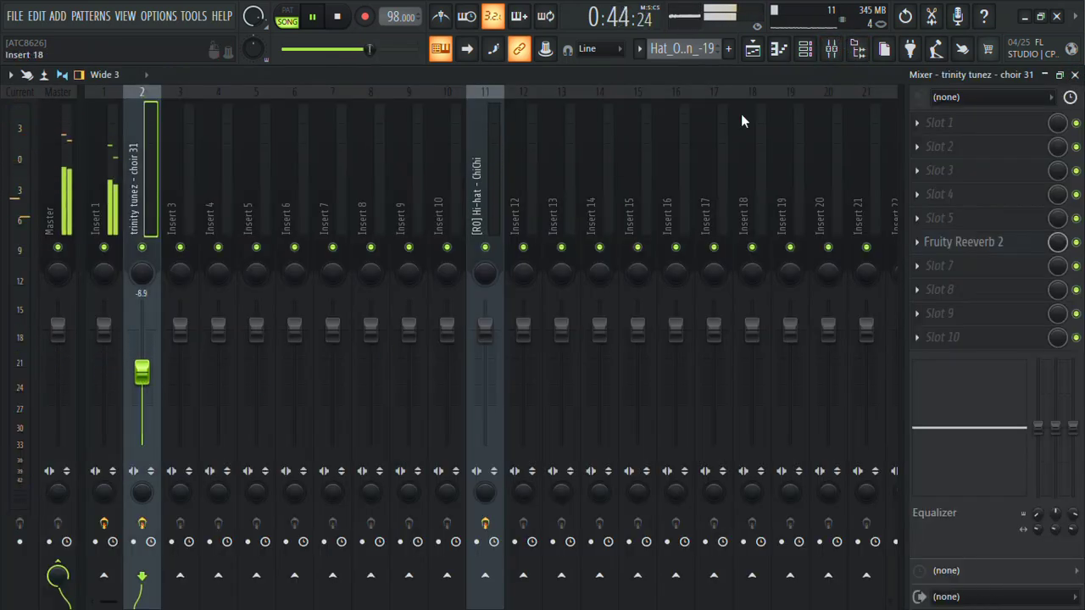
pyautogui.click(753, 51)
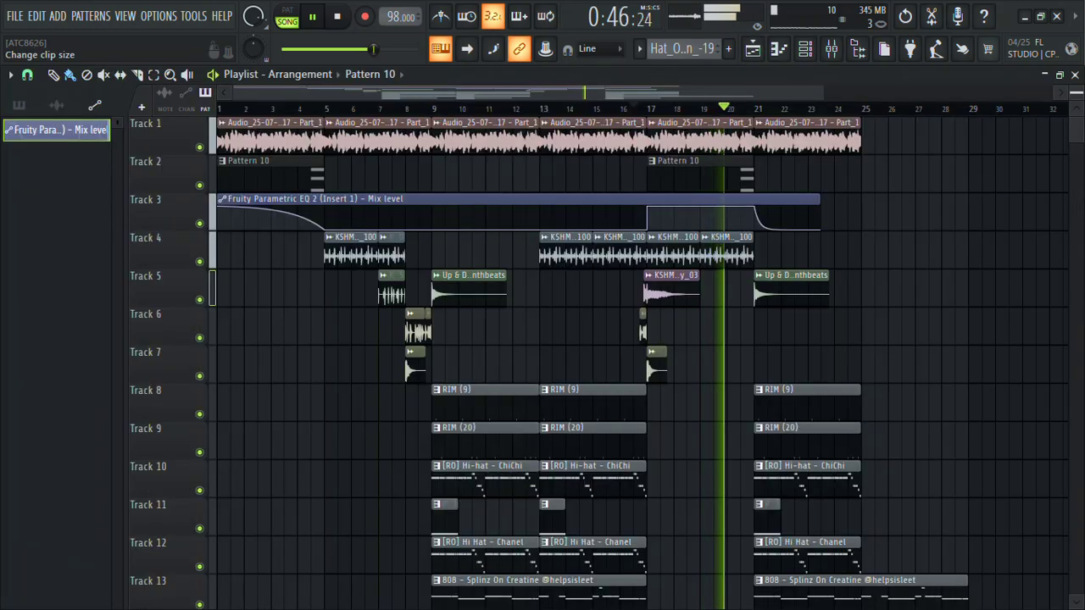
# Slice the Track 13 808 clip between bars 21 and 25 and remove pieces to leave rhythmic gaps.
pyautogui.moveTo(1075, 88); pyautogui.dragTo(1076, 91)
pyautogui.scroll(-7, 1075, 144)
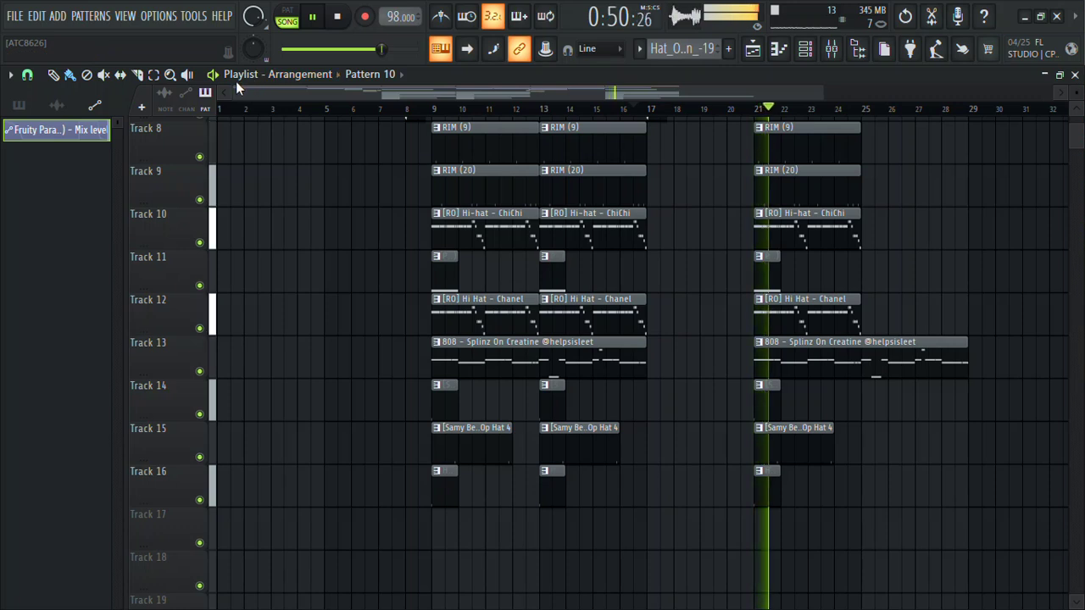
pyautogui.moveTo(236, 88); pyautogui.dragTo(529, 90)
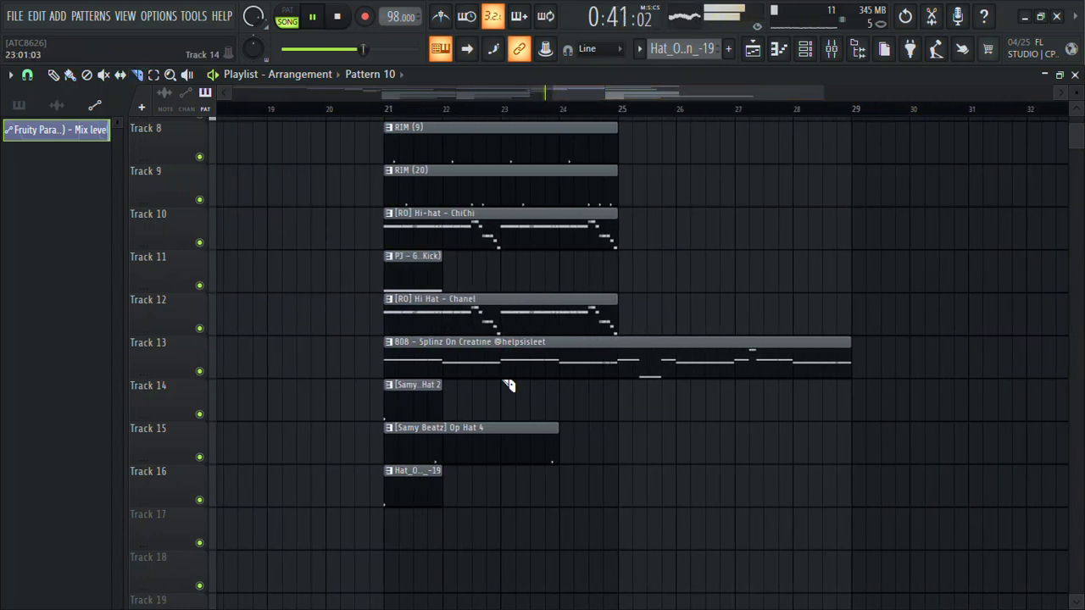
pyautogui.moveTo(434, 364); pyautogui.dragTo(446, 339)
pyautogui.moveTo(490, 383); pyautogui.dragTo(506, 341)
pyautogui.moveTo(547, 379); pyautogui.dragTo(548, 343)
pyautogui.moveTo(566, 385); pyautogui.dragTo(569, 347)
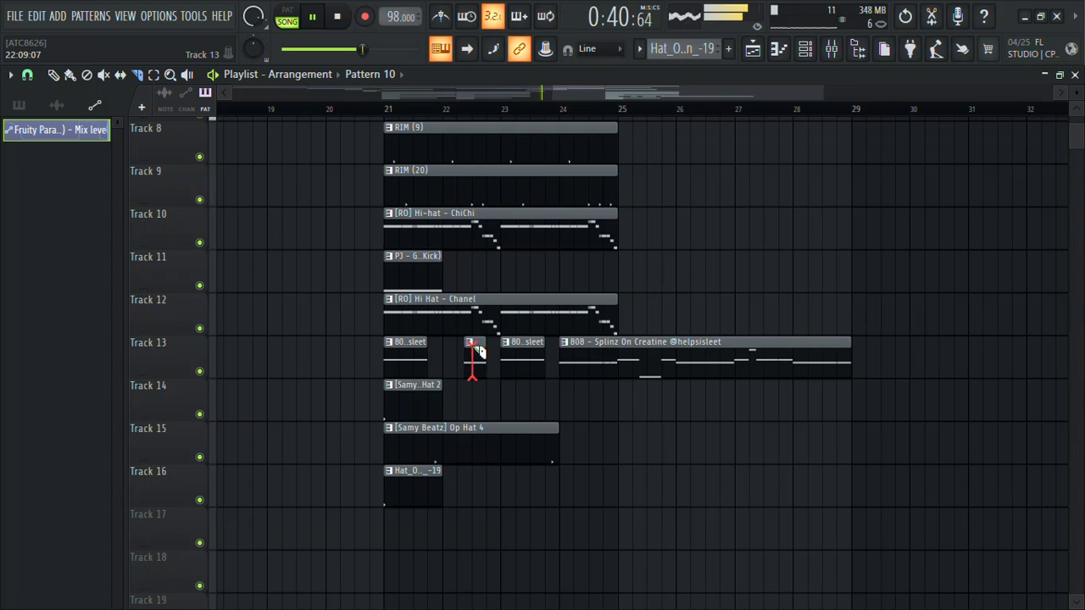
pyautogui.click(581, 365)
pyautogui.click(591, 363)
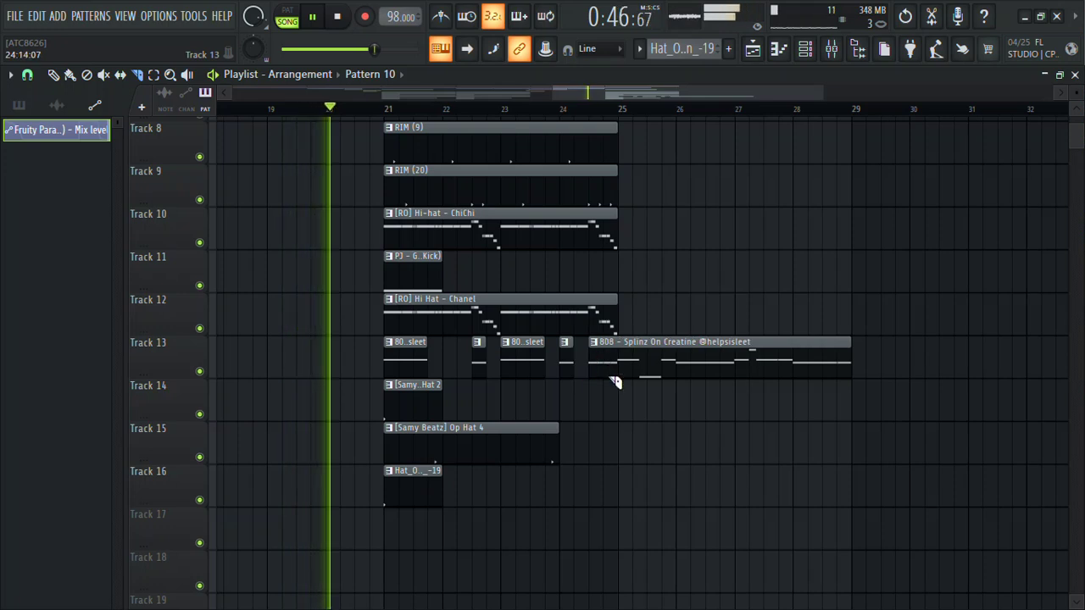
pyautogui.click(606, 373)
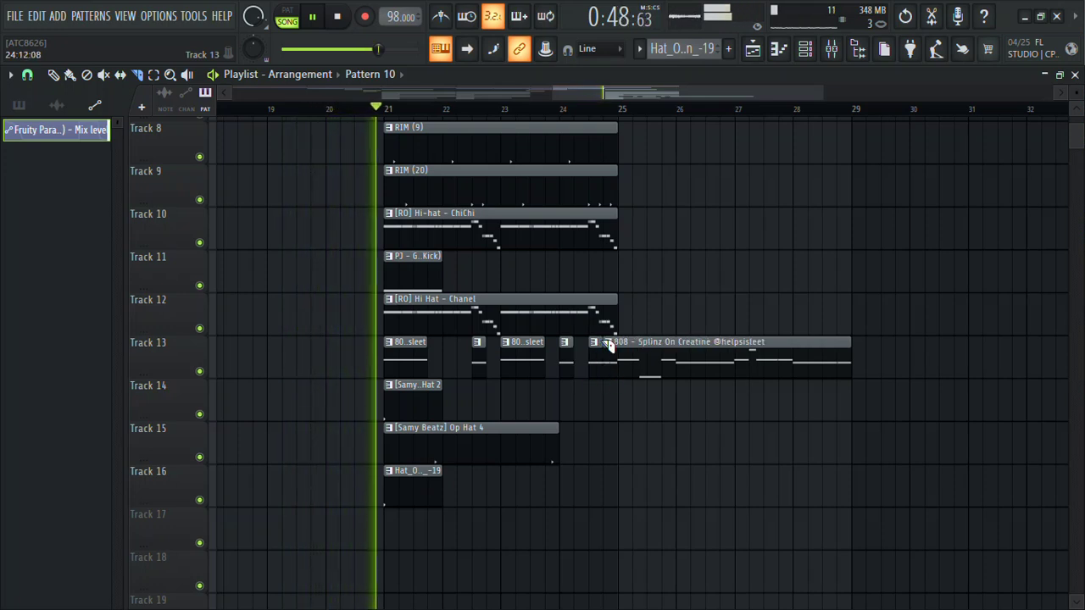
pyautogui.click(623, 376)
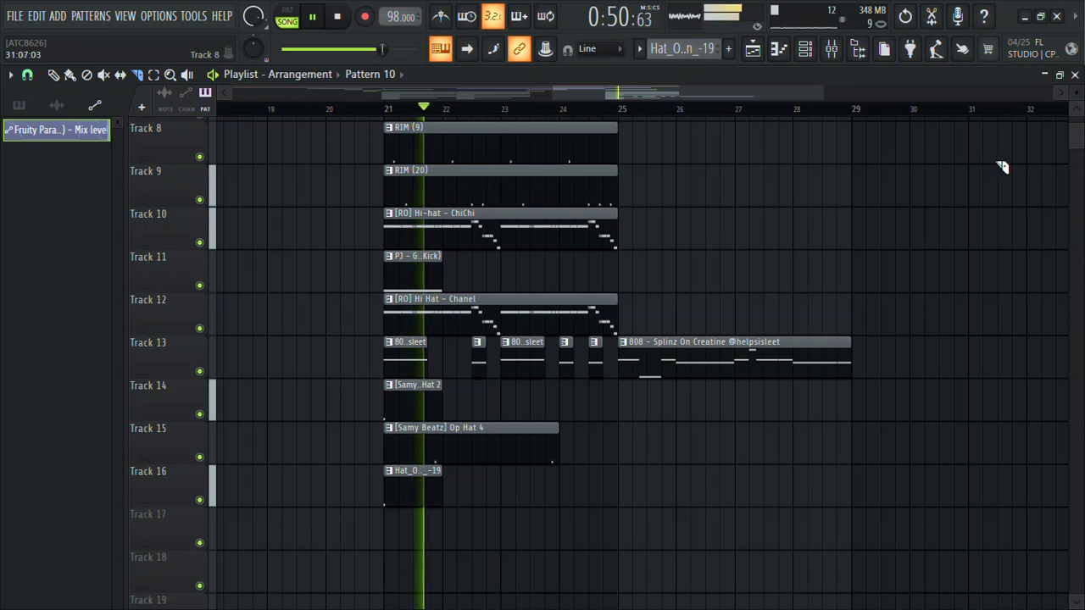
# Copy the drum clips at bar 21 on Tracks 8 to 12 and 14 to 16 to bar 25 and play back the section.
pyautogui.click(69, 74)
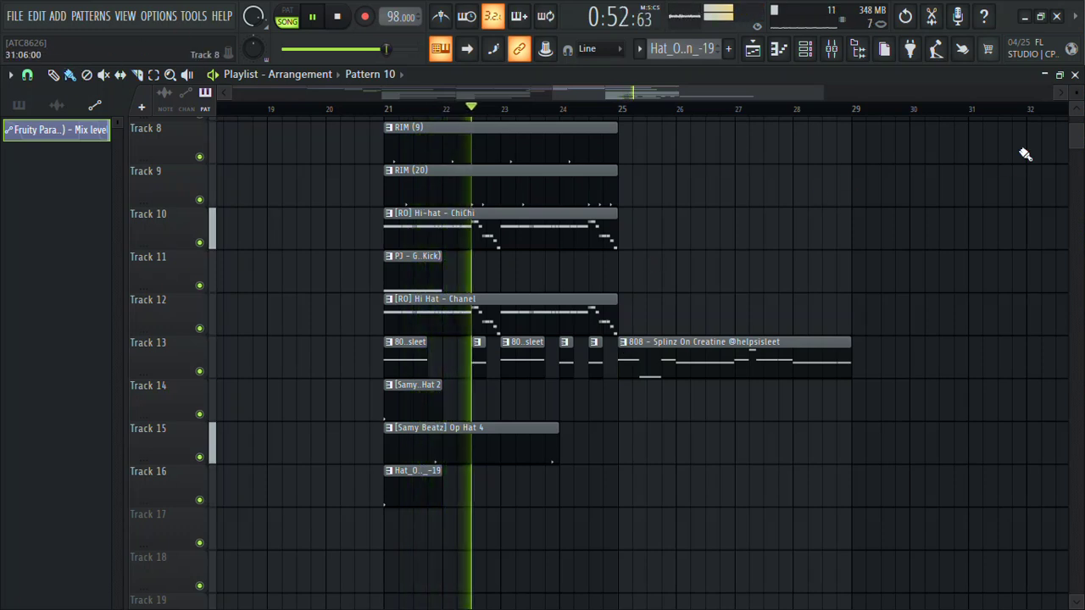
pyautogui.scroll(3, 601, 471)
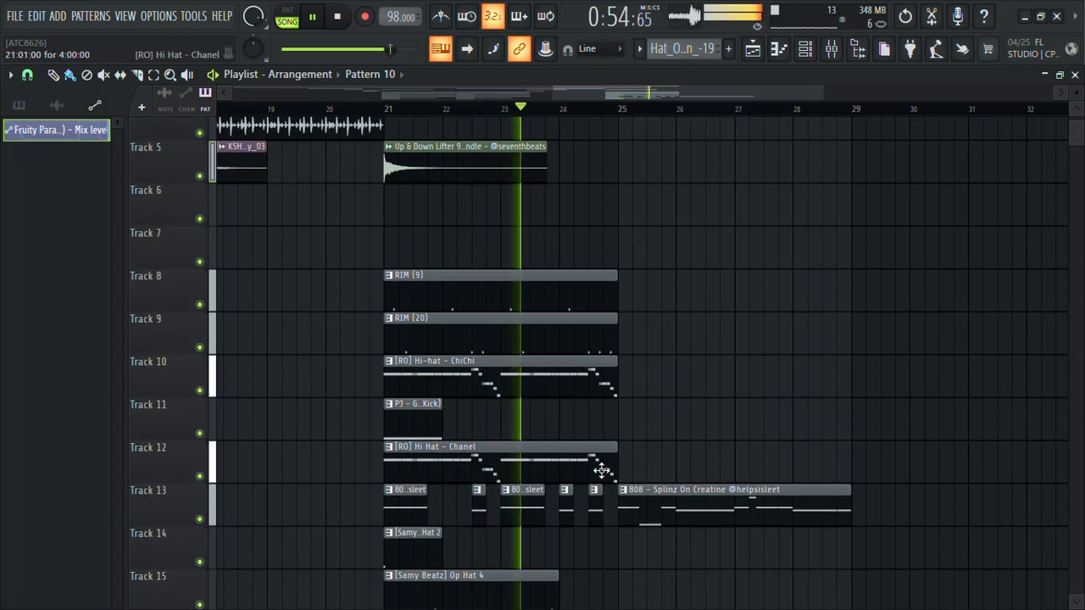
pyautogui.moveTo(642, 473); pyautogui.dragTo(634, 294)
pyautogui.scroll(-2, 628, 294)
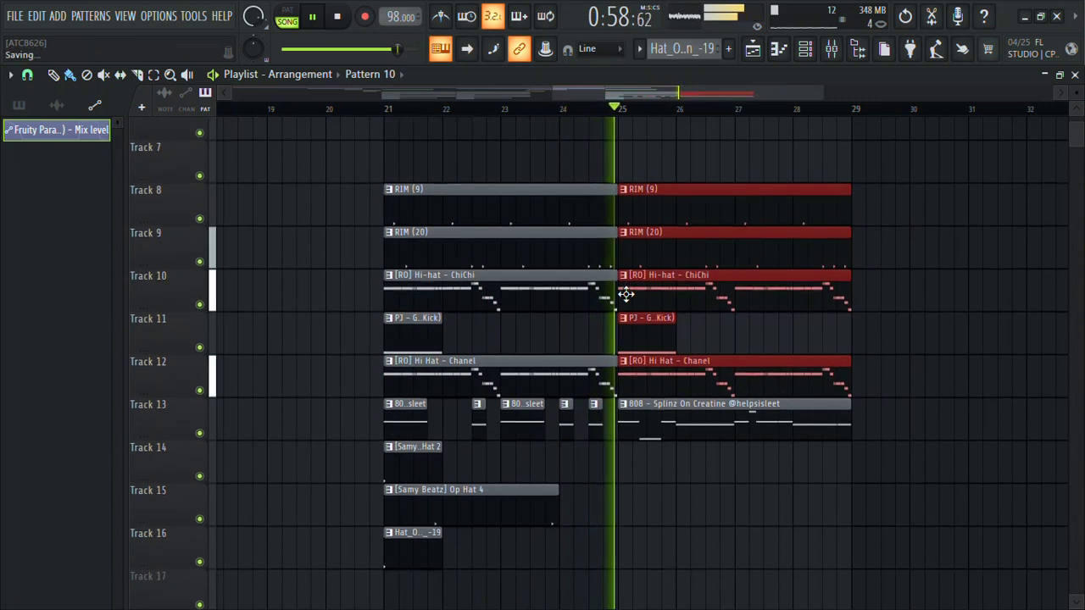
pyautogui.scroll(-1, 626, 294)
pyautogui.keyDown('ctrl'); pyautogui.click(578, 429); pyautogui.keyUp('ctrl')
pyautogui.moveTo(578, 428); pyautogui.dragTo(637, 494)
pyautogui.press('space')
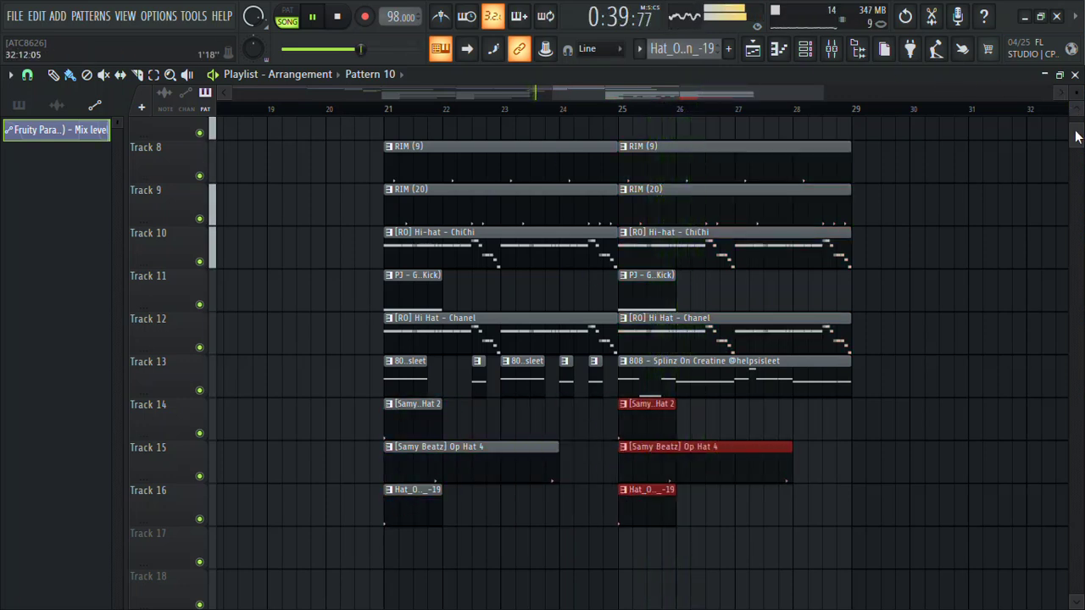
# Copy the Track 1 audio clip from bar 21 to bar 25.
pyautogui.scroll(2, 1076, 137)
pyautogui.scroll(5, 1076, 137)
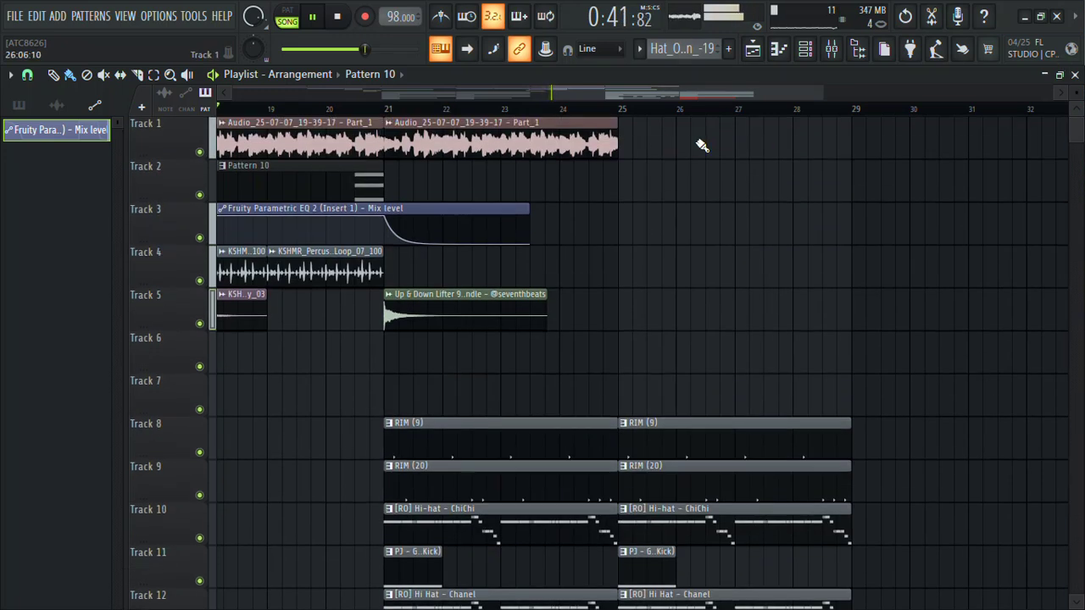
pyautogui.moveTo(467, 132); pyautogui.dragTo(706, 133)
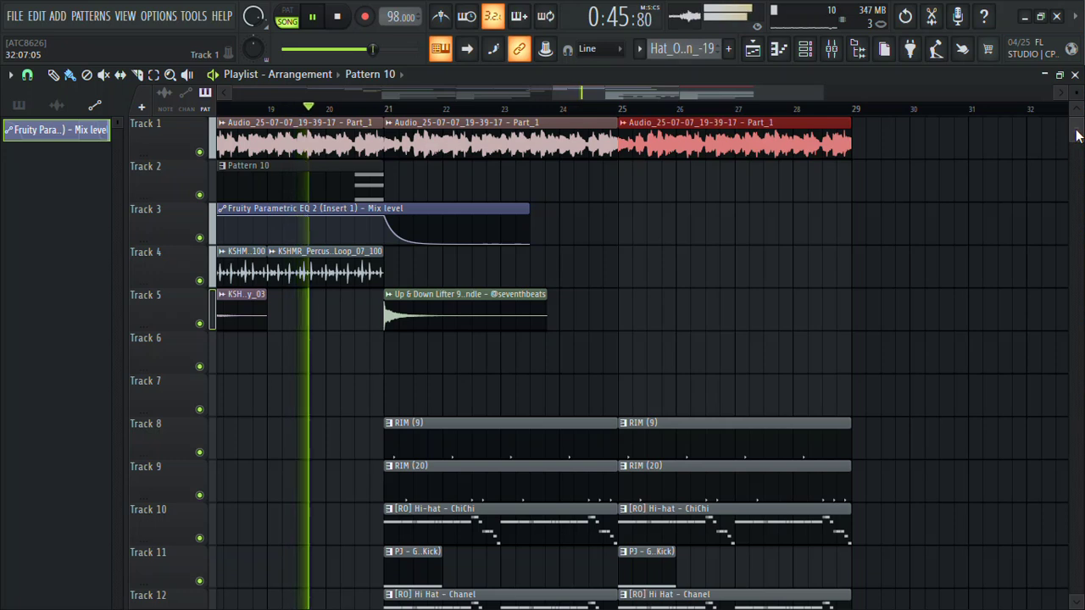
# Slice the Track 13 808 clip from bar 25 to just past bar 27 and remove pieces to leave gaps.
pyautogui.scroll(-8, 1076, 143)
pyautogui.scroll(-1, 1077, 143)
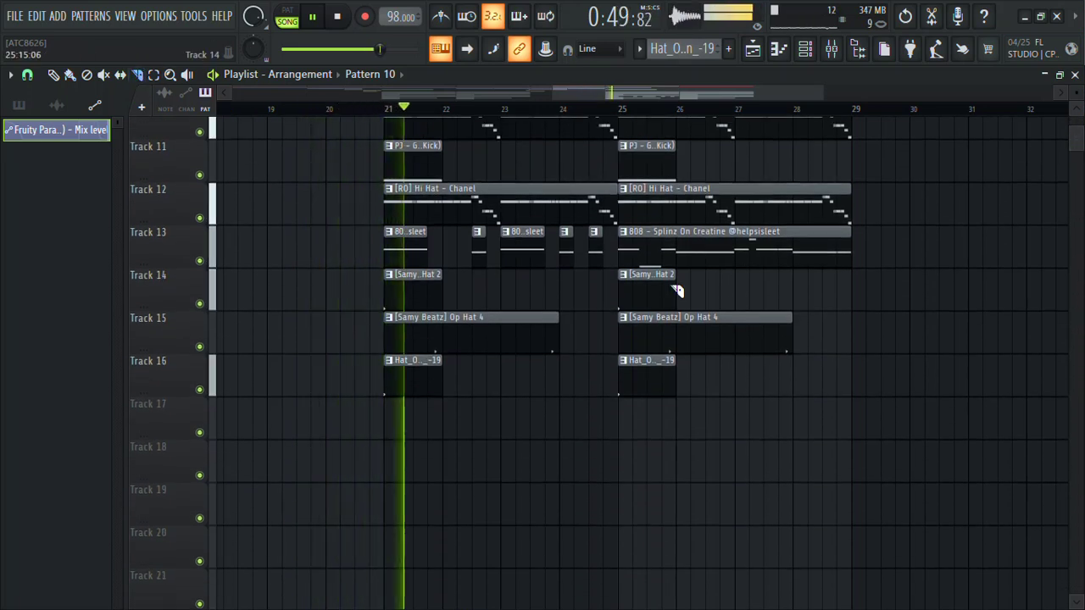
pyautogui.click(671, 244)
pyautogui.moveTo(671, 244); pyautogui.dragTo(751, 242)
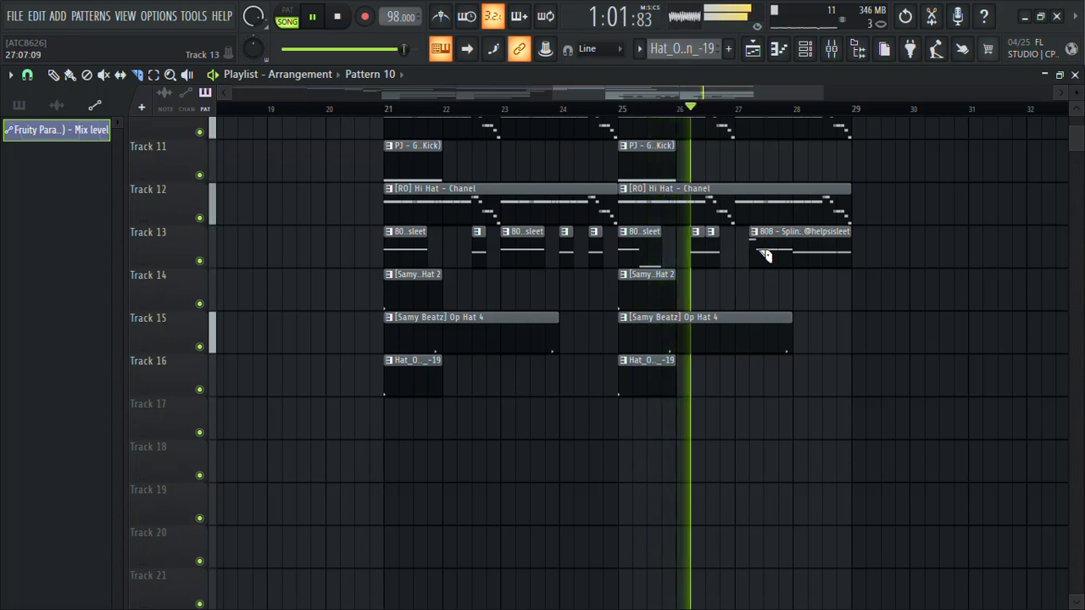
# Undo the last slices of the Track 13 808 clip and re-slice bars 26 to 29, removing pieces to leave rhythmic gaps.
pyautogui.hotkey('ctrl', 'z')
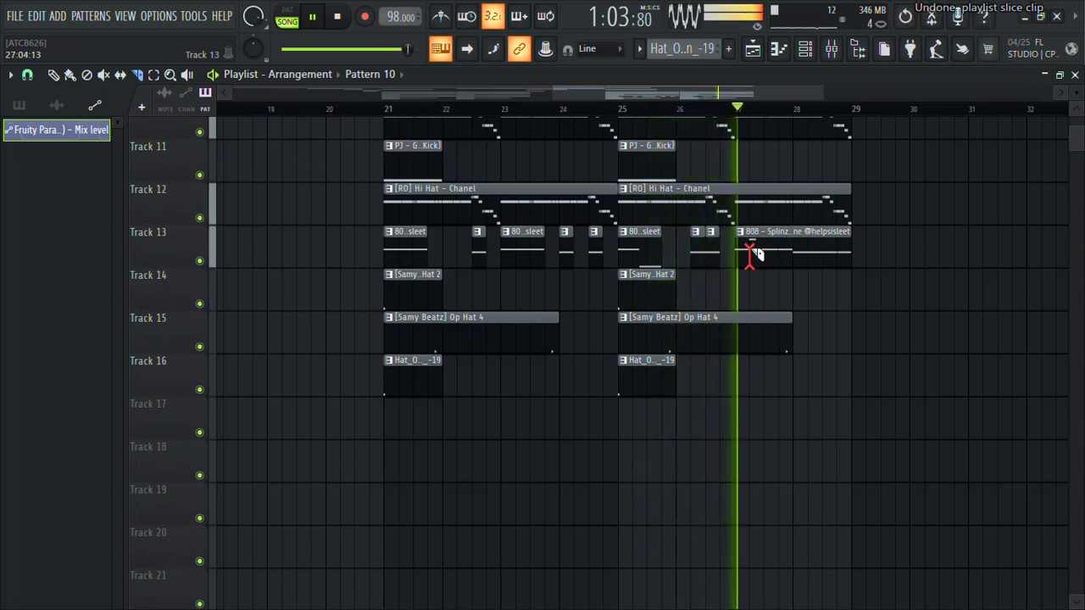
pyautogui.hotkey('ctrl', 'z')
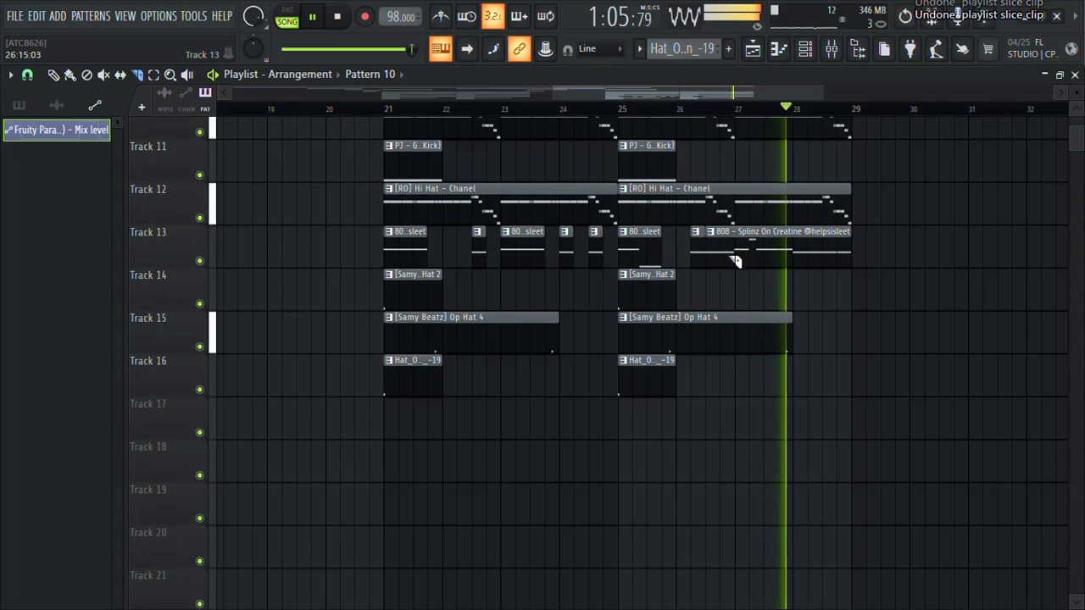
pyautogui.moveTo(707, 246); pyautogui.dragTo(735, 262)
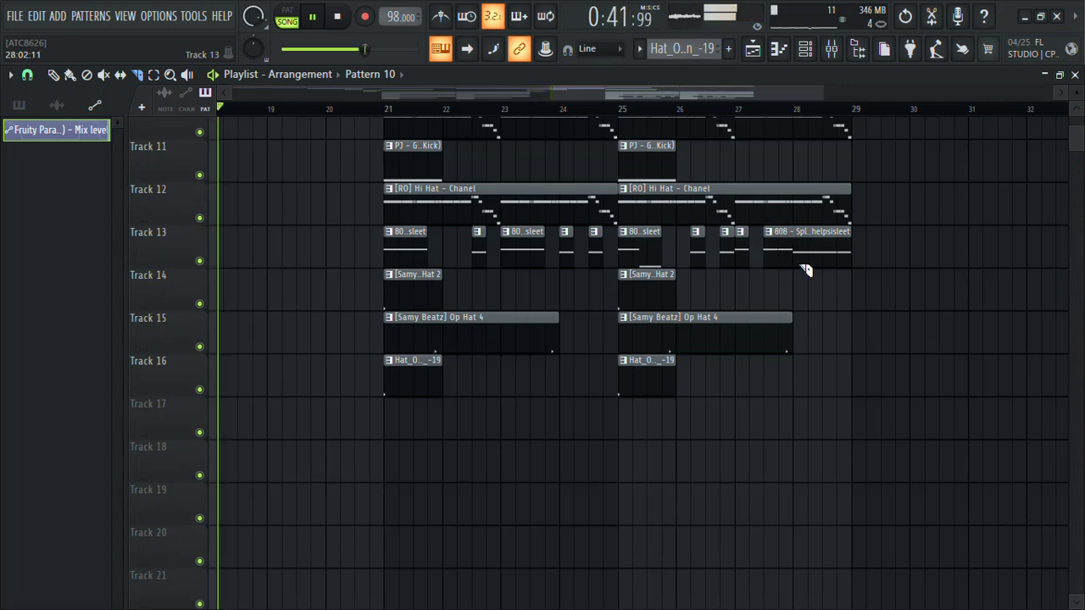
pyautogui.moveTo(805, 269); pyautogui.dragTo(835, 235)
pyautogui.hotkey('ctrl', 'z')
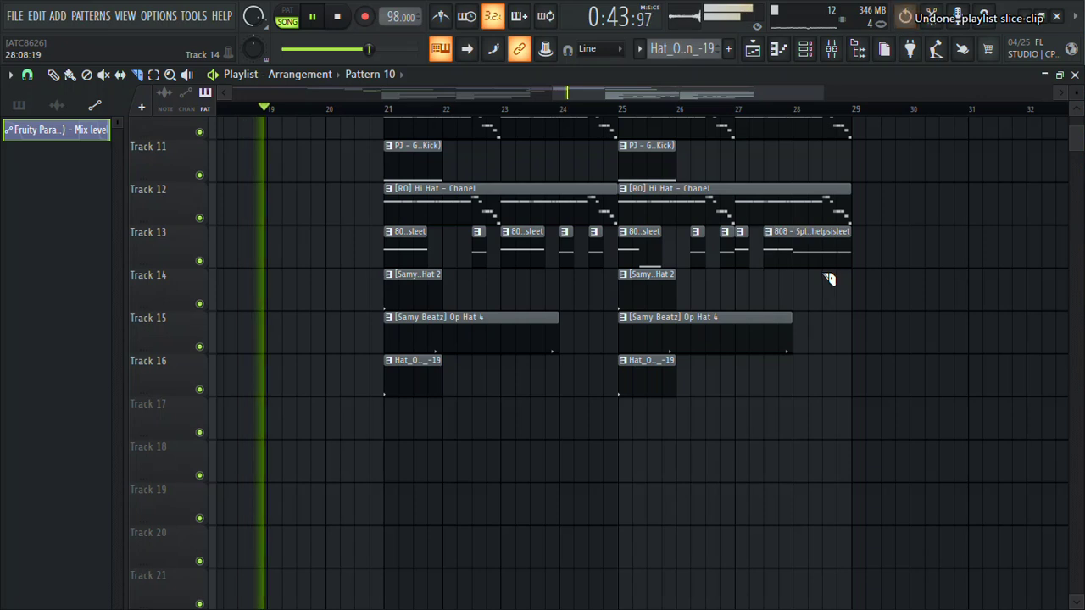
pyautogui.moveTo(805, 265); pyautogui.dragTo(819, 233)
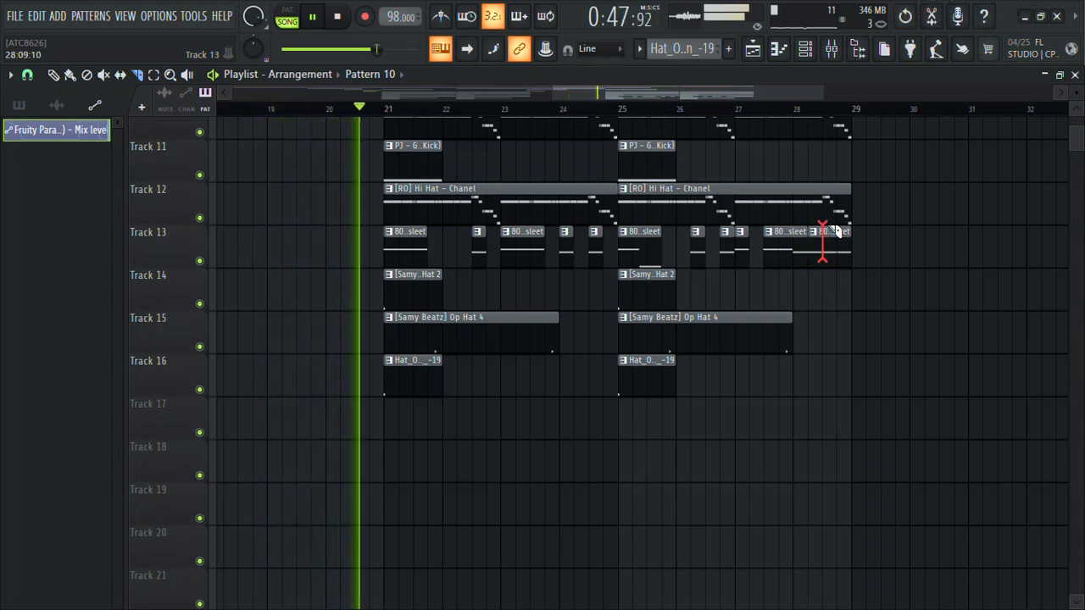
pyautogui.rightClick(838, 242)
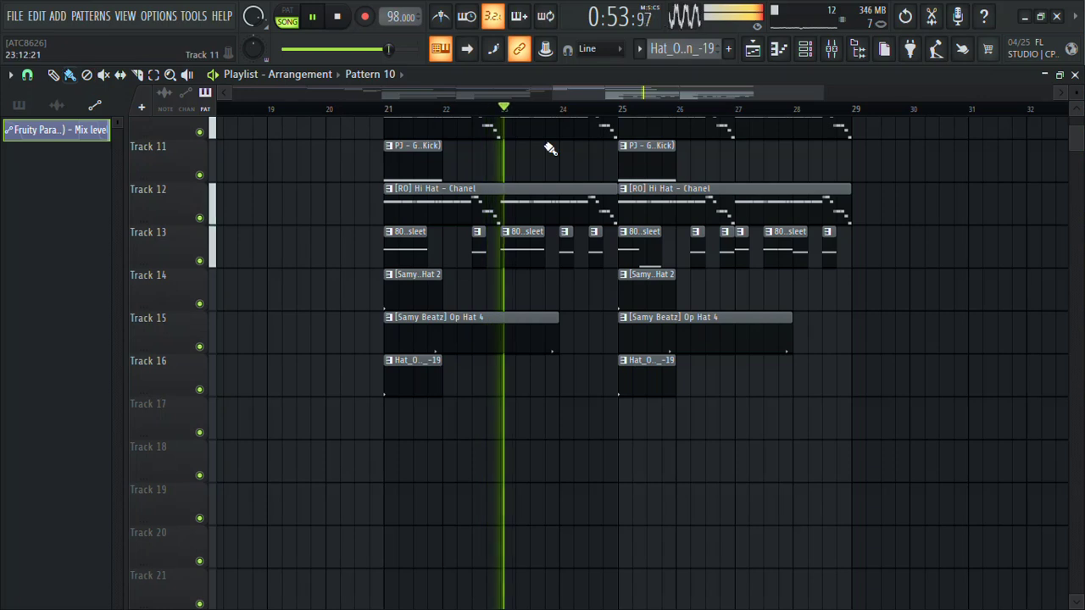
# Place the KSHMR percussion loop on Track 4 and the marching snare loop on Track 5 from bar 29 to bar 33.
pyautogui.moveTo(752, 92); pyautogui.dragTo(1051, 91)
pyautogui.moveTo(1081, 133)
pyautogui.mouseDown()
pyautogui.moveTo(1078, 93)
pyautogui.moveTo(1075, 129)
pyautogui.mouseUp()
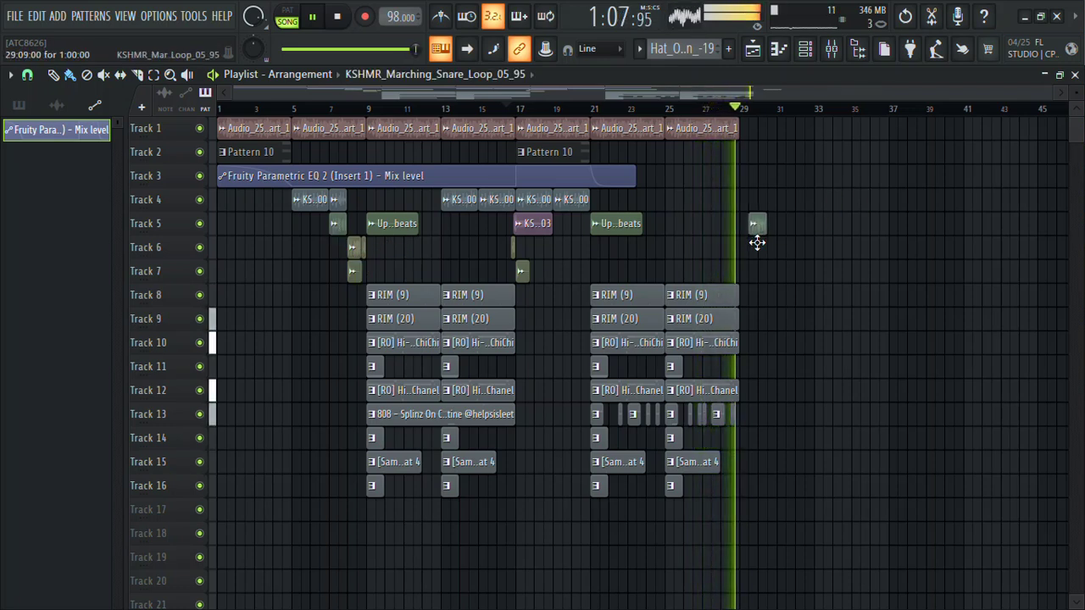
pyautogui.moveTo(734, 241); pyautogui.dragTo(753, 234)
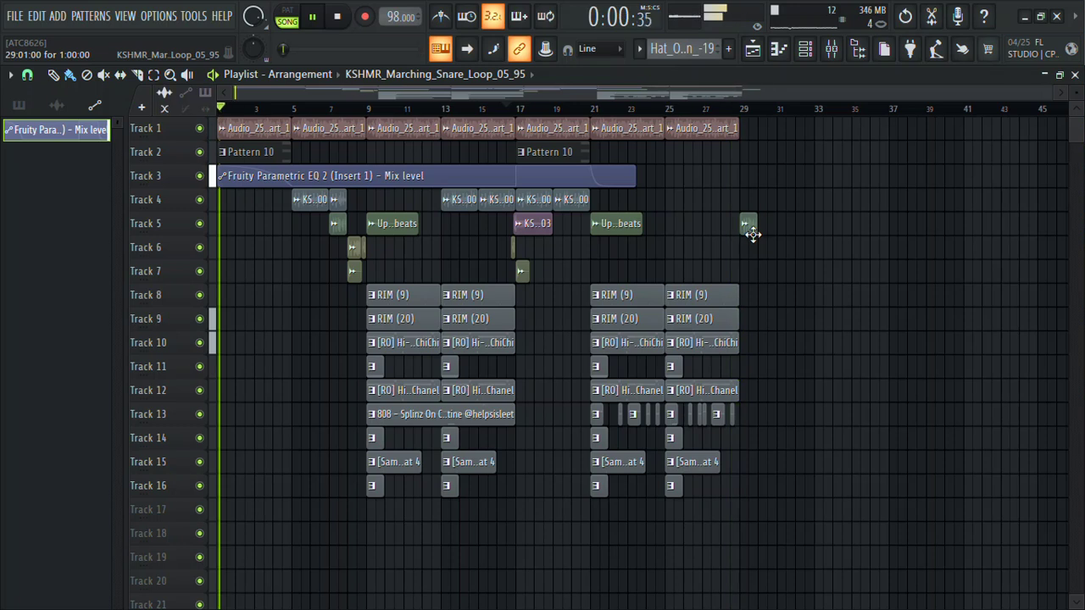
pyautogui.click(736, 109)
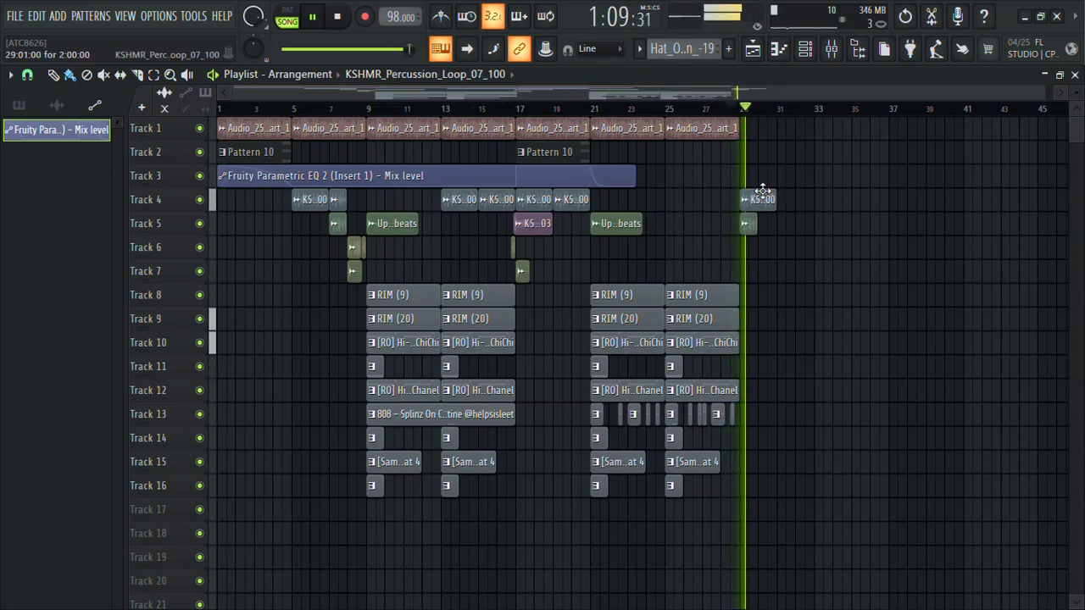
pyautogui.moveTo(769, 231); pyautogui.dragTo(811, 238)
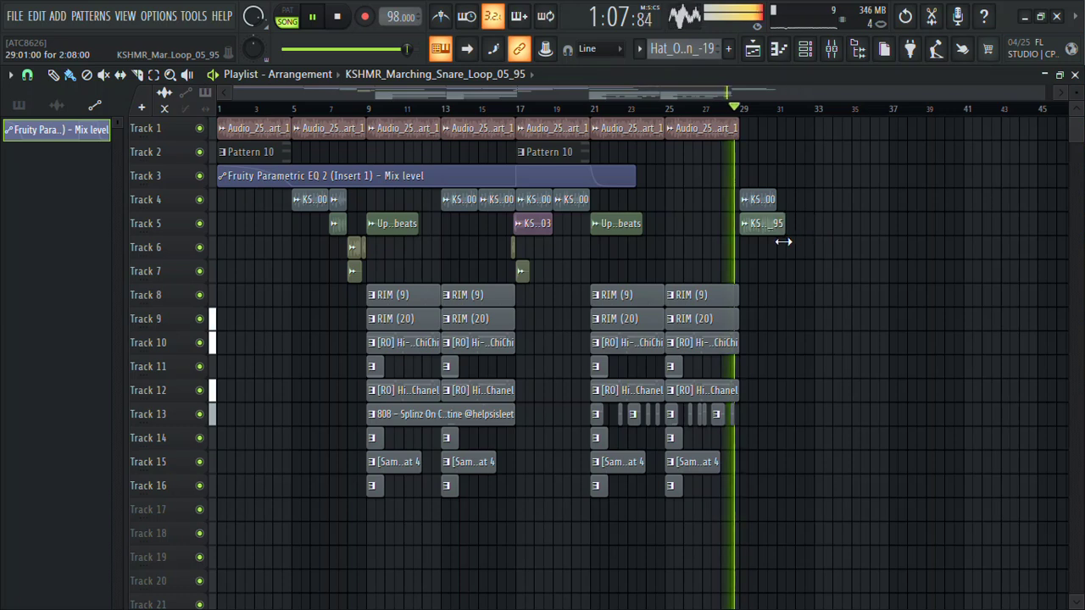
pyautogui.moveTo(760, 205); pyautogui.dragTo(797, 208)
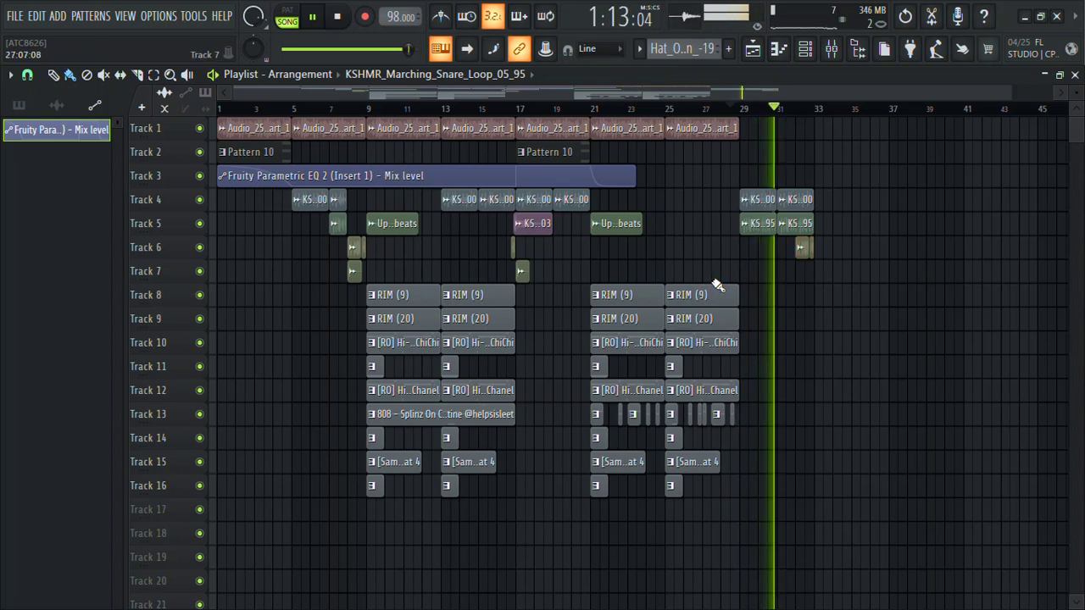
# Copy all drum and 808 clips on Tracks 8 to 16 so the copies start at bar 33 on Tracks 7 to 15.
pyautogui.moveTo(757, 305); pyautogui.dragTo(375, 492)
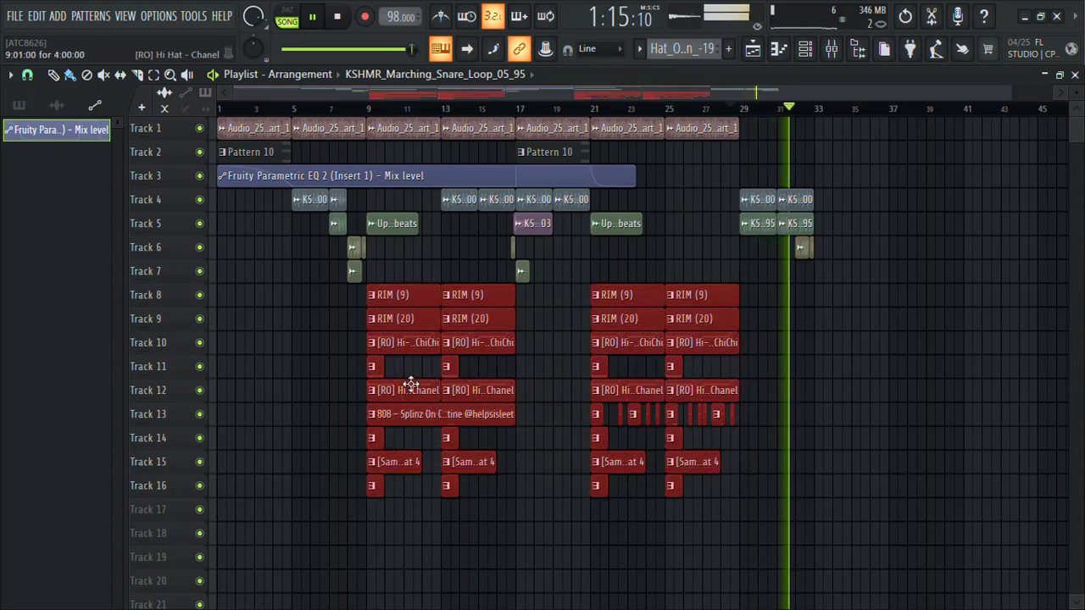
pyautogui.moveTo(400, 299); pyautogui.dragTo(851, 284)
pyautogui.press('space')
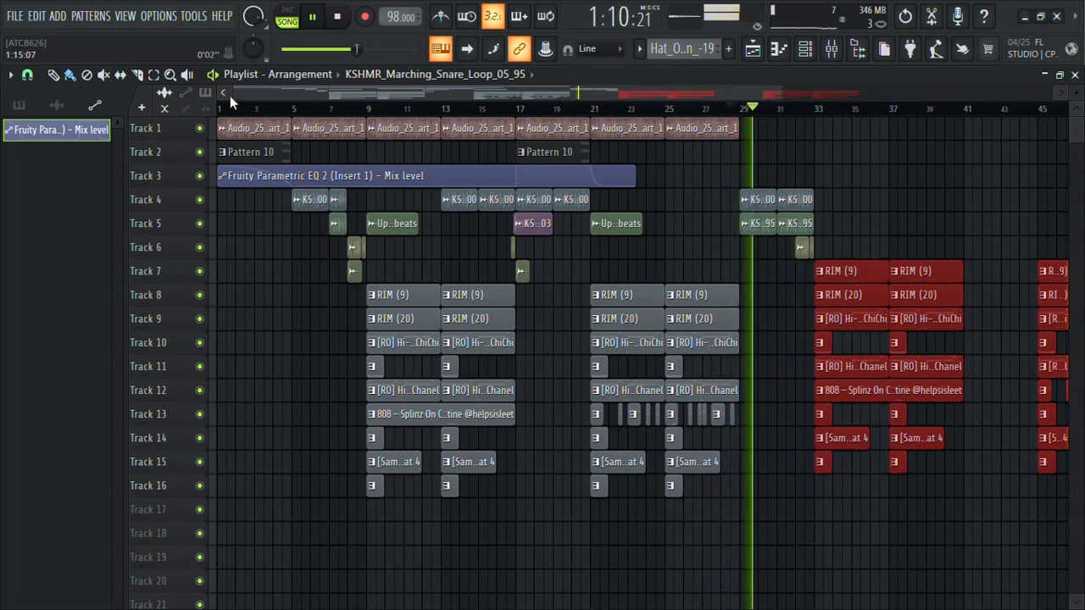
pyautogui.moveTo(232, 94)
pyautogui.mouseDown()
pyautogui.moveTo(323, 102)
pyautogui.moveTo(304, 111)
pyautogui.moveTo(213, 104)
pyautogui.mouseUp()
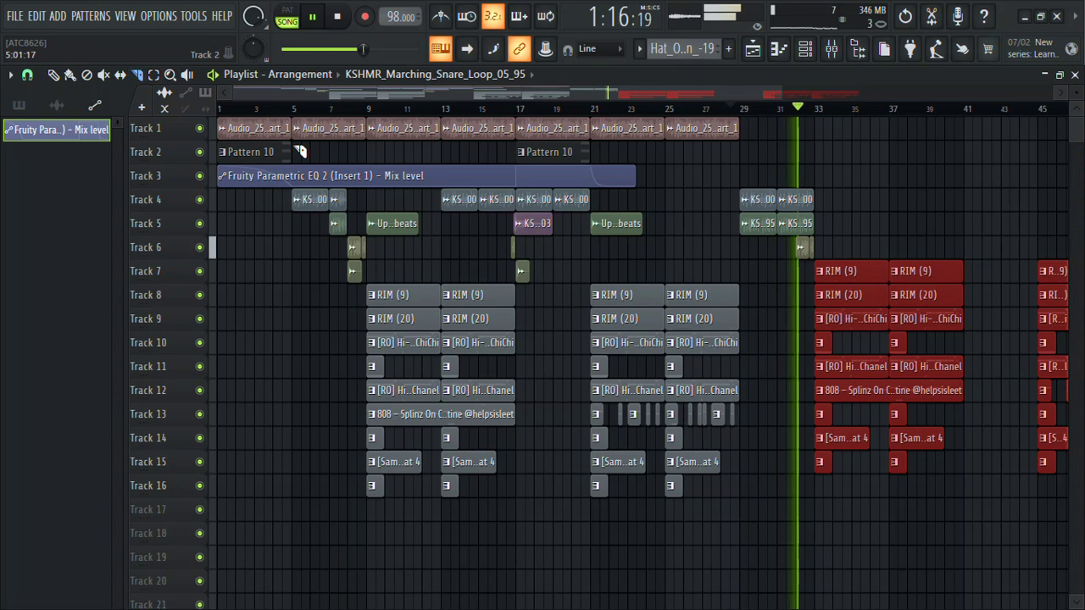
# Slice the Track 3 EQ automation clip at bar 9 and copy the Track 1 to 7 clips from bars 9 to 29 to bar 33.
pyautogui.click(376, 171)
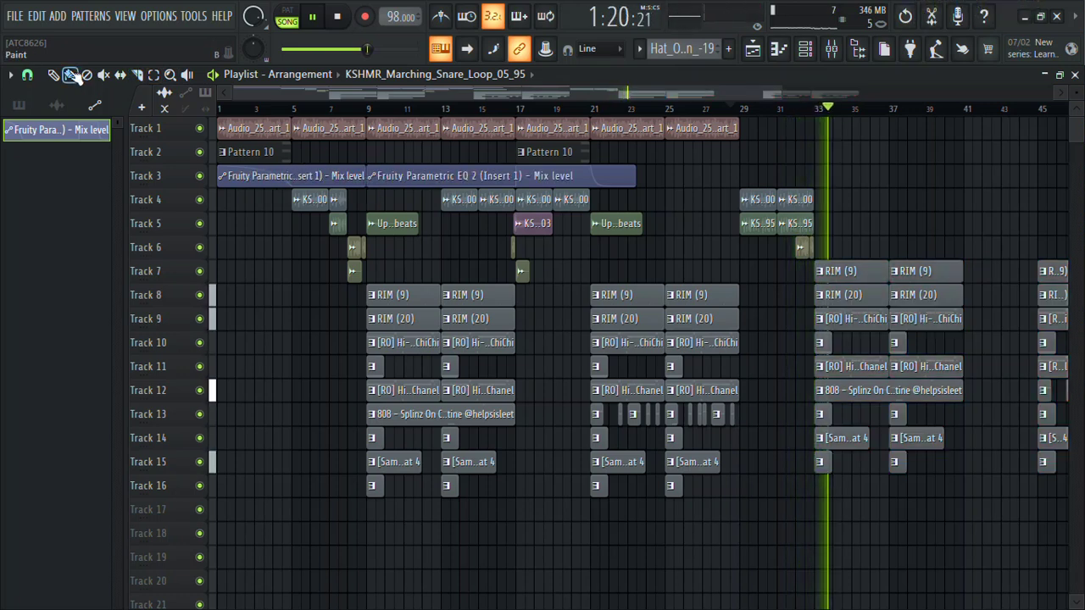
pyautogui.moveTo(744, 188); pyautogui.dragTo(426, 119)
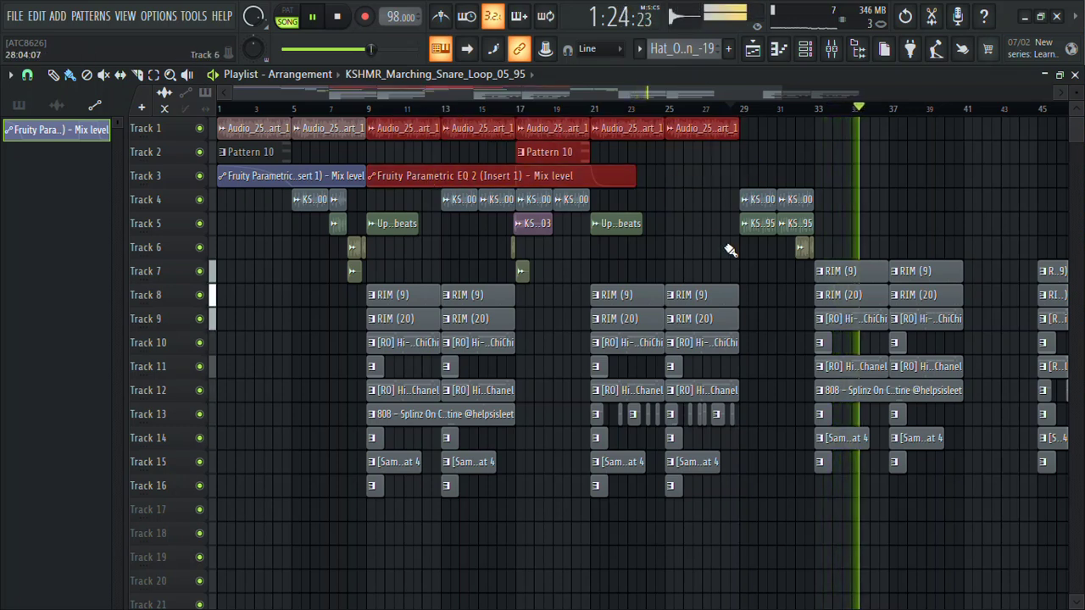
pyautogui.moveTo(728, 258); pyautogui.dragTo(872, 123)
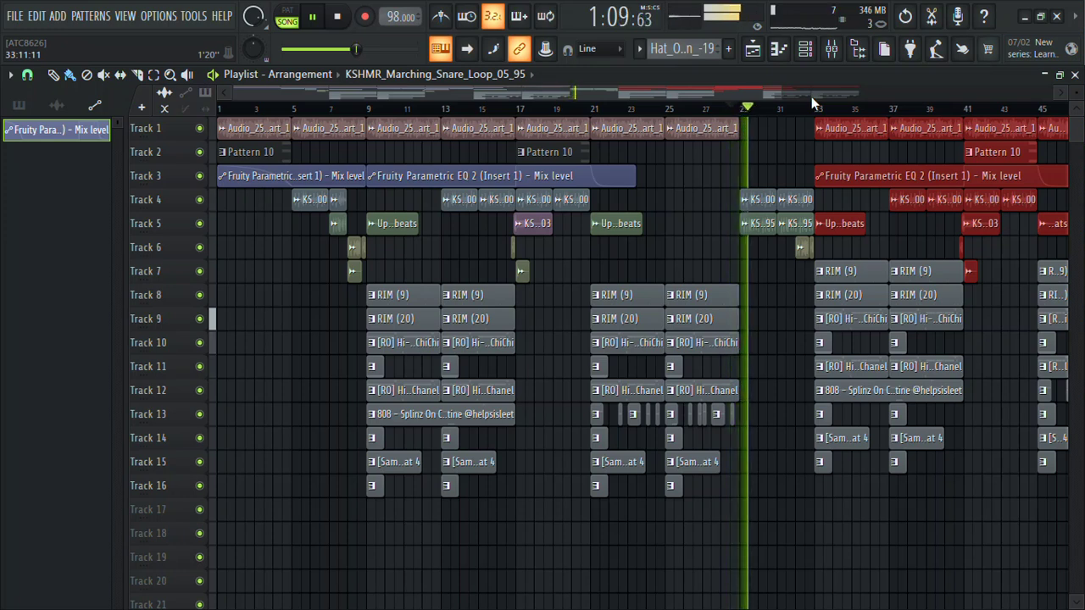
pyautogui.moveTo(756, 88); pyautogui.dragTo(860, 86)
# Stop playback and add a soundtypo - SynthEdit instrument channel, closing its plugin window.
pyautogui.click(805, 49)
pyautogui.press('space')
pyautogui.click(108, 138)
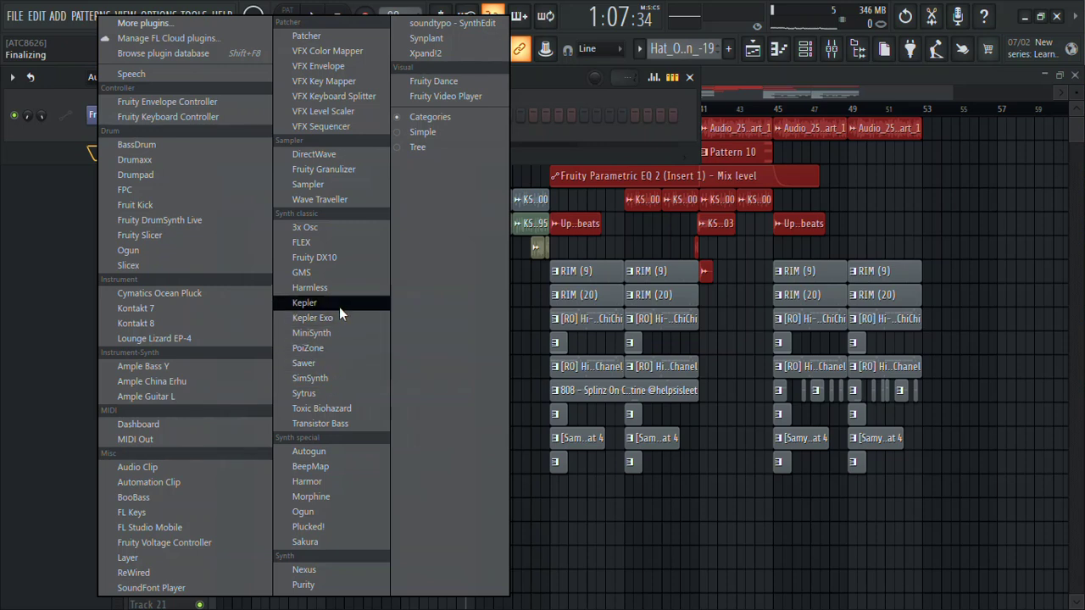
pyautogui.click(447, 23)
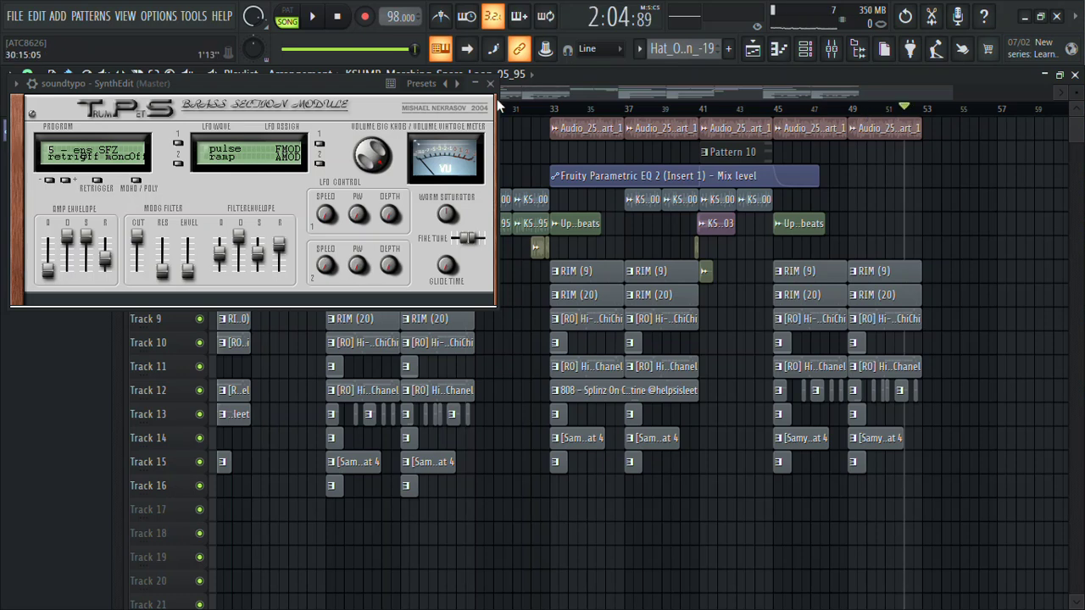
pyautogui.click(481, 89)
pyautogui.click(481, 88)
pyautogui.click(490, 84)
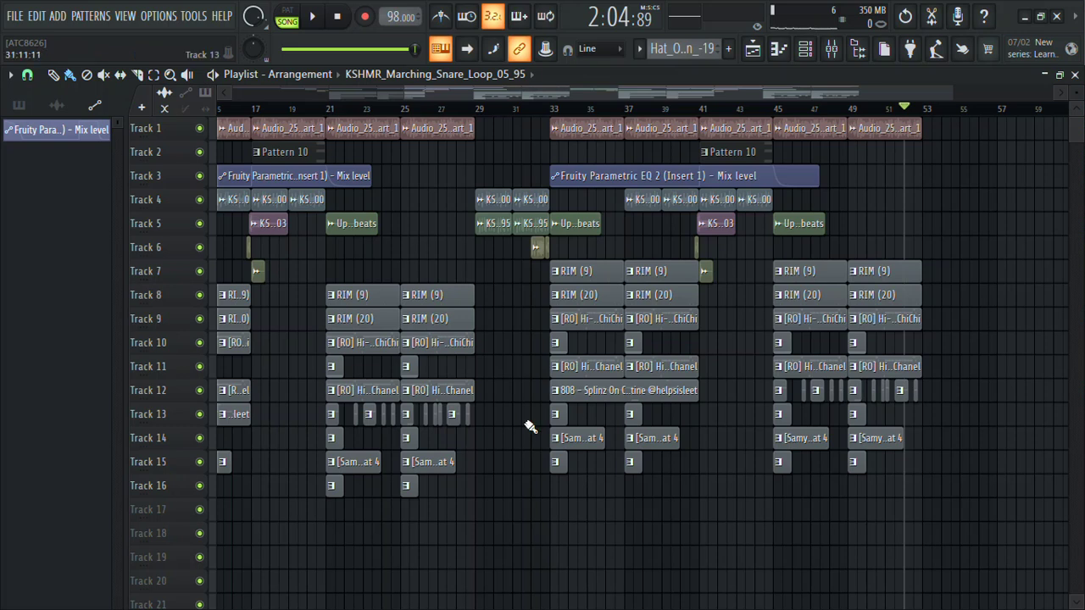
# Copy the notes of the 808 pattern and place a new Pattern 11 clip on Track 16 at bar 29.
pyautogui.doubleClick(456, 423)
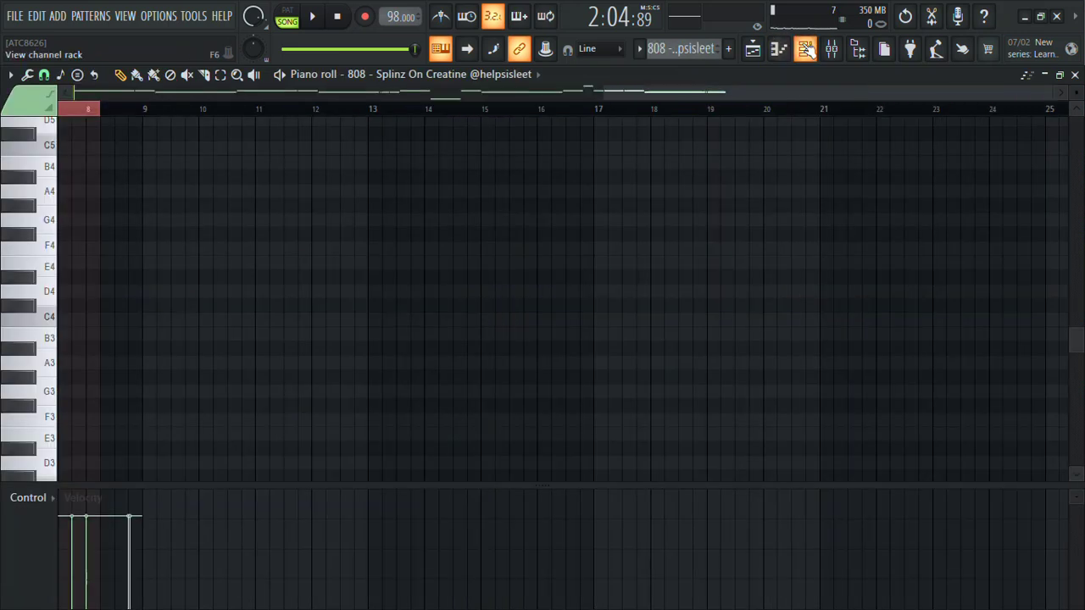
pyautogui.click(805, 48)
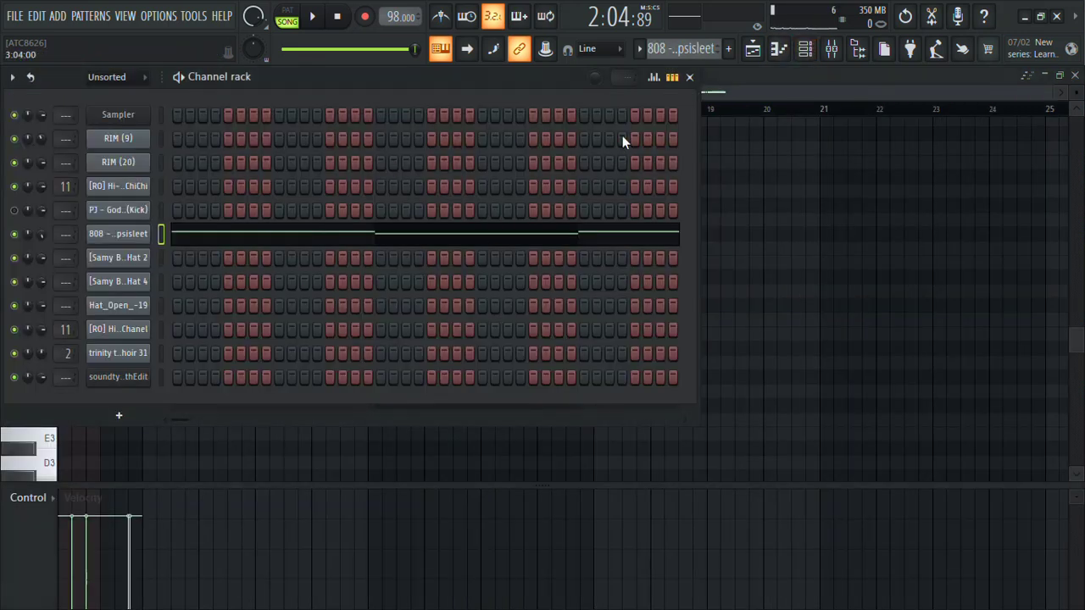
pyautogui.click(752, 49)
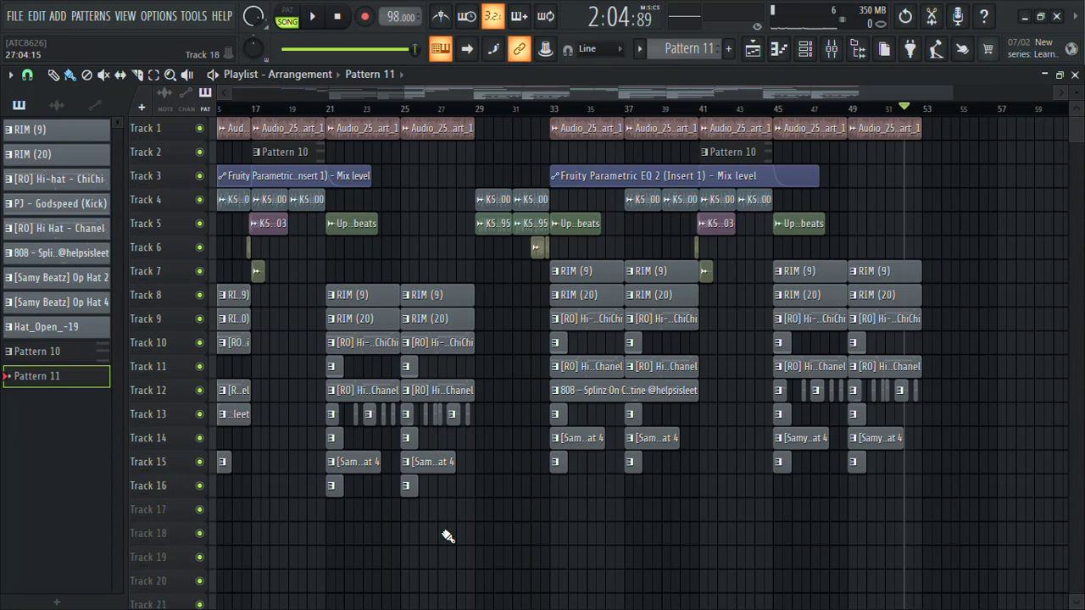
pyautogui.press('space')
pyautogui.click(431, 109)
pyautogui.click(481, 489)
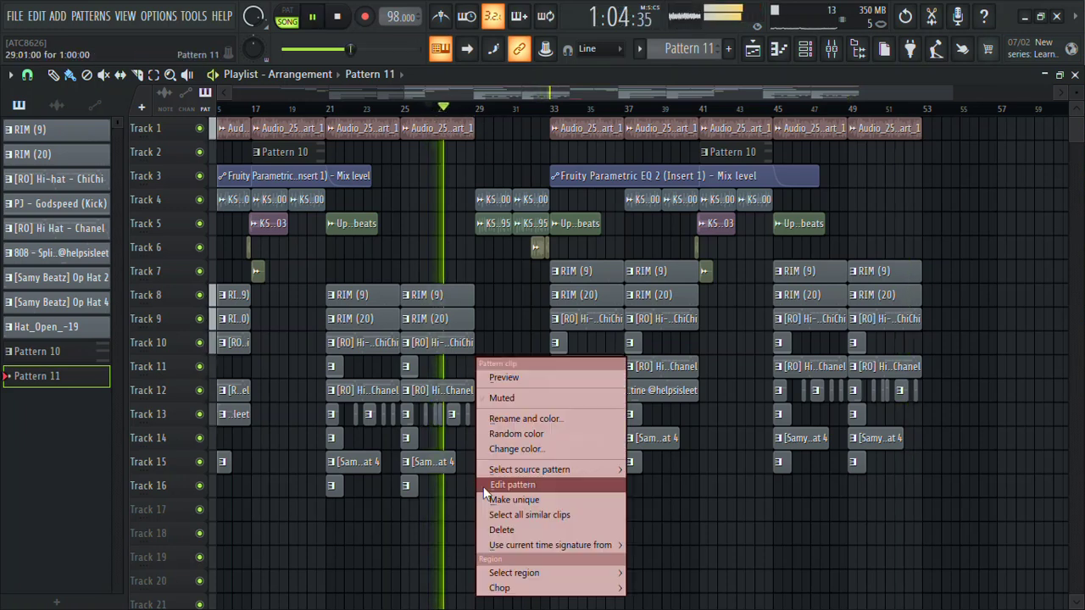
# Paste the 808 notes into the soundtypo - SynthEdit channel of Pattern 11 and open them in its piano roll.
pyautogui.doubleClick(484, 492)
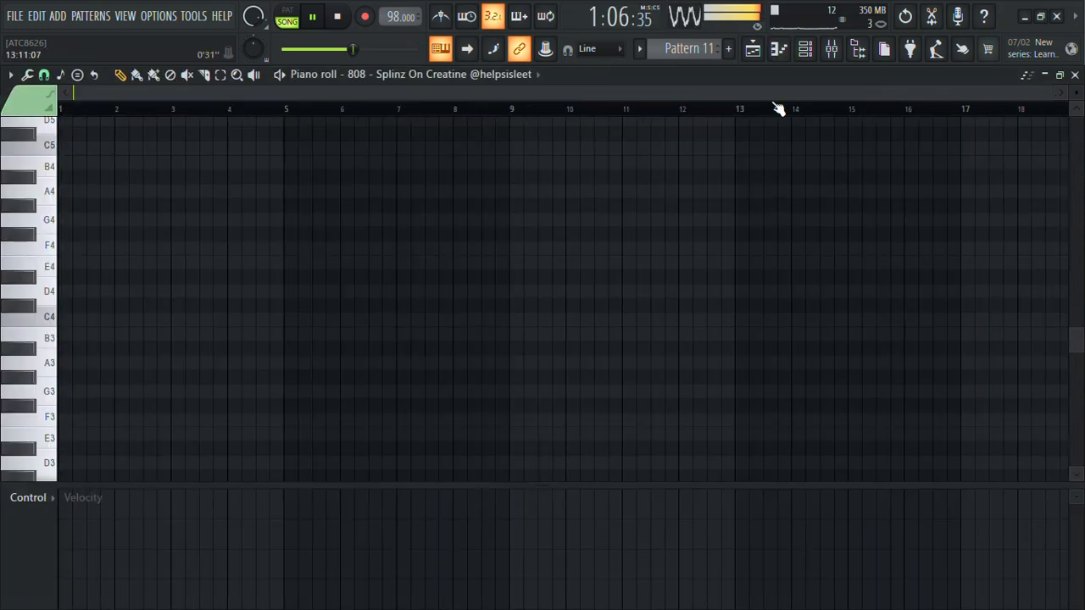
pyautogui.click(816, 47)
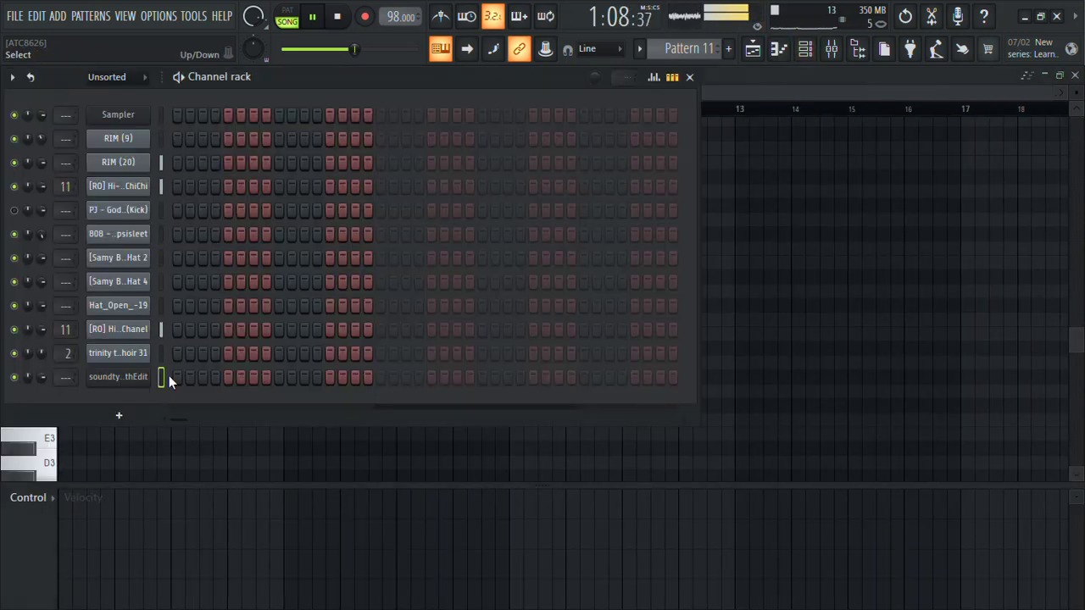
pyautogui.hotkey('ctrl', 'v')
pyautogui.click(251, 383)
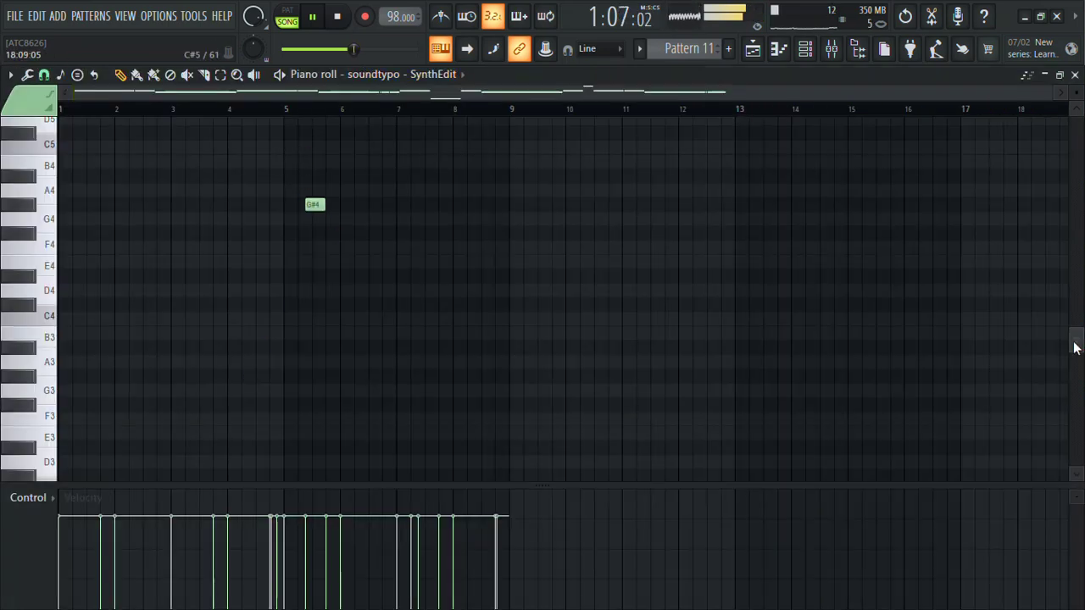
pyautogui.scroll(5, 1074, 347)
pyautogui.moveTo(1048, 98); pyautogui.dragTo(261, 299)
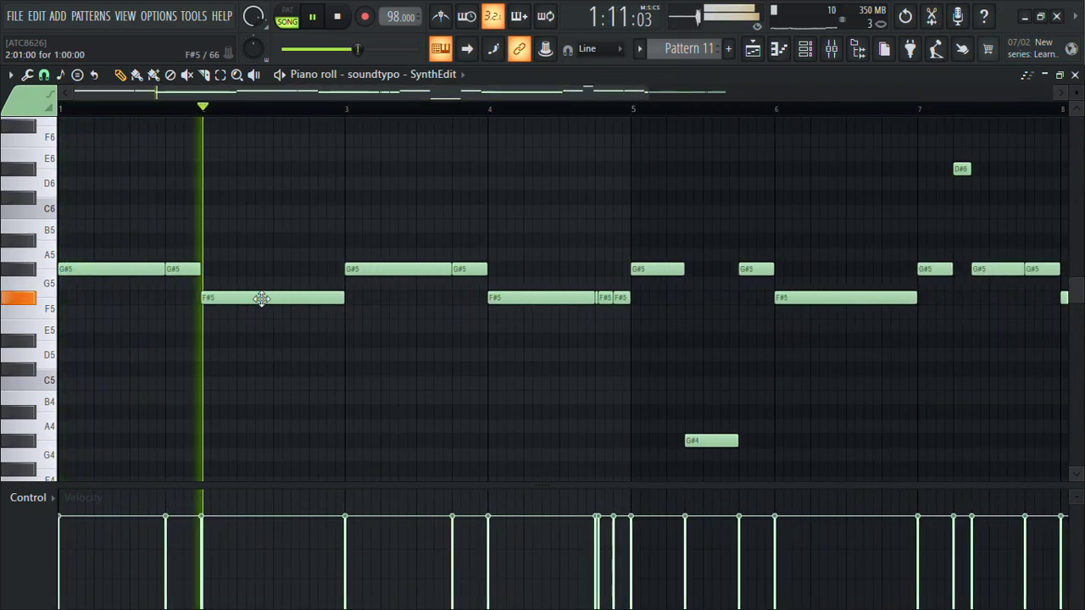
# Build a G#5, B5 and D#6 chord spanning bars 1 and 2, deleting the short second G#5 and the F#5 note.
pyautogui.rightClick(182, 269)
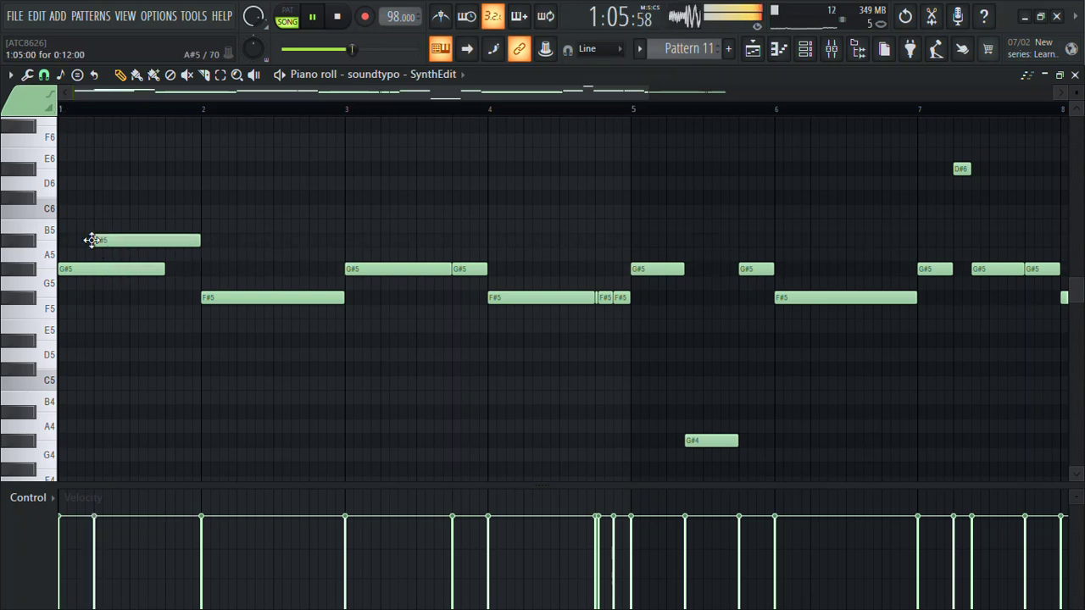
pyautogui.moveTo(70, 140)
pyautogui.mouseDown()
pyautogui.moveTo(68, 160)
pyautogui.moveTo(32, 194)
pyautogui.mouseUp()
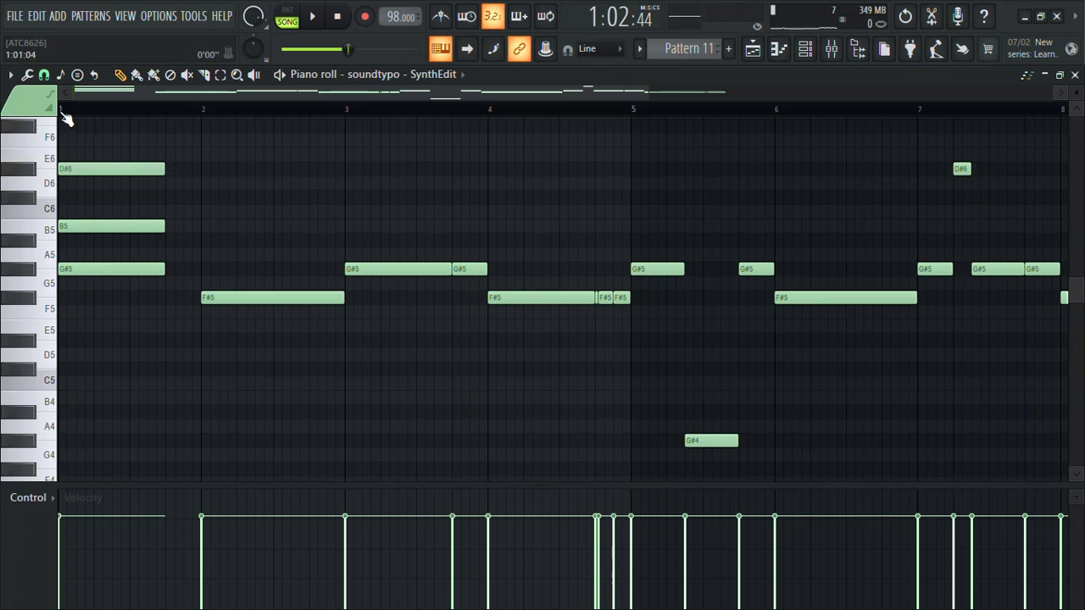
pyautogui.click(244, 254)
pyautogui.rightClick(253, 256)
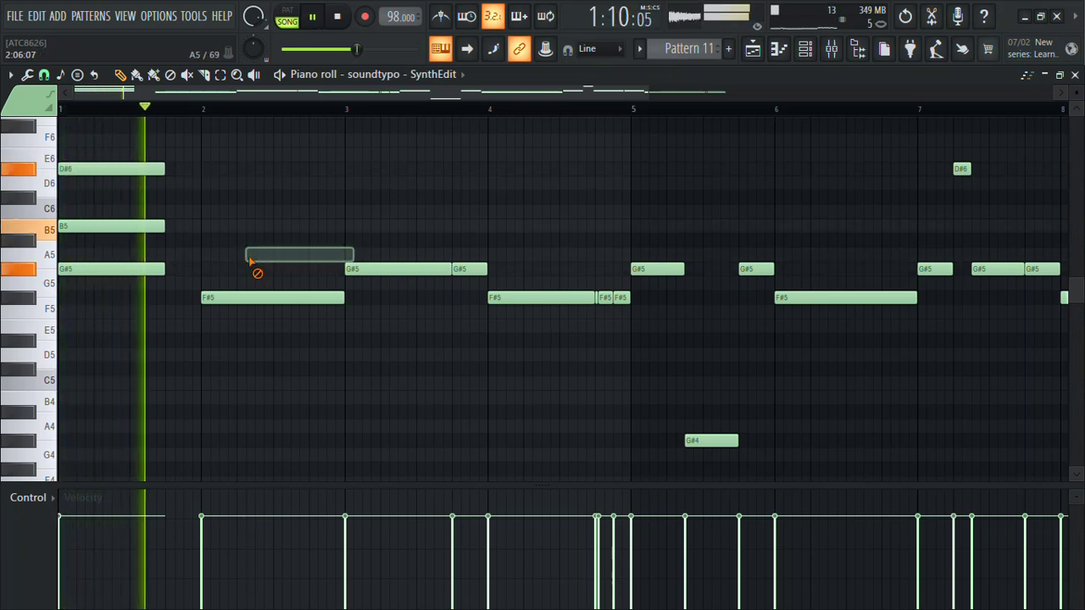
pyautogui.rightClick(213, 296)
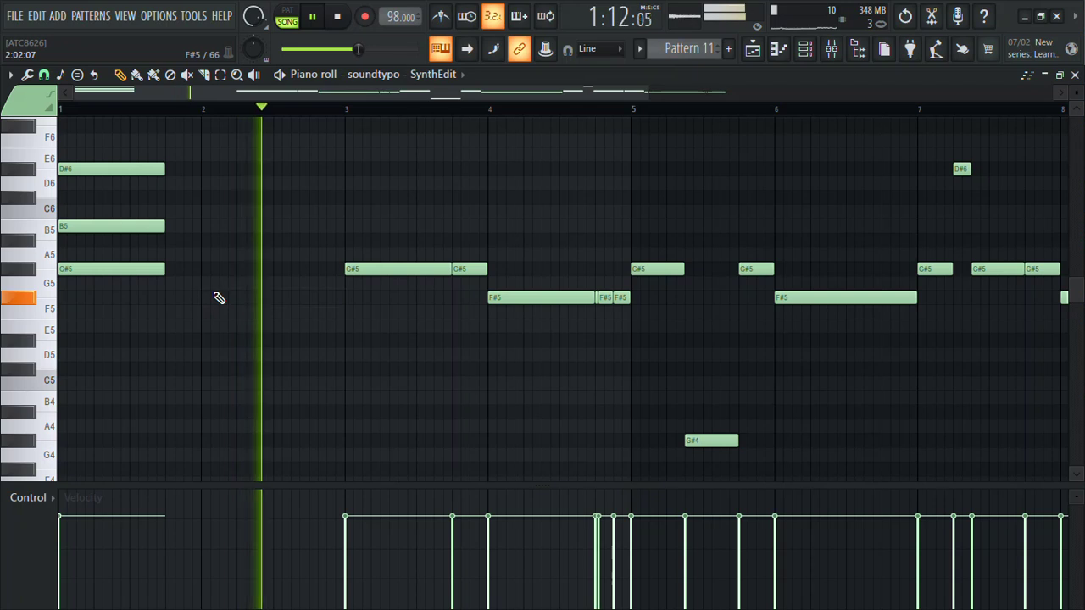
pyautogui.hotkey('ctrl', 'l')
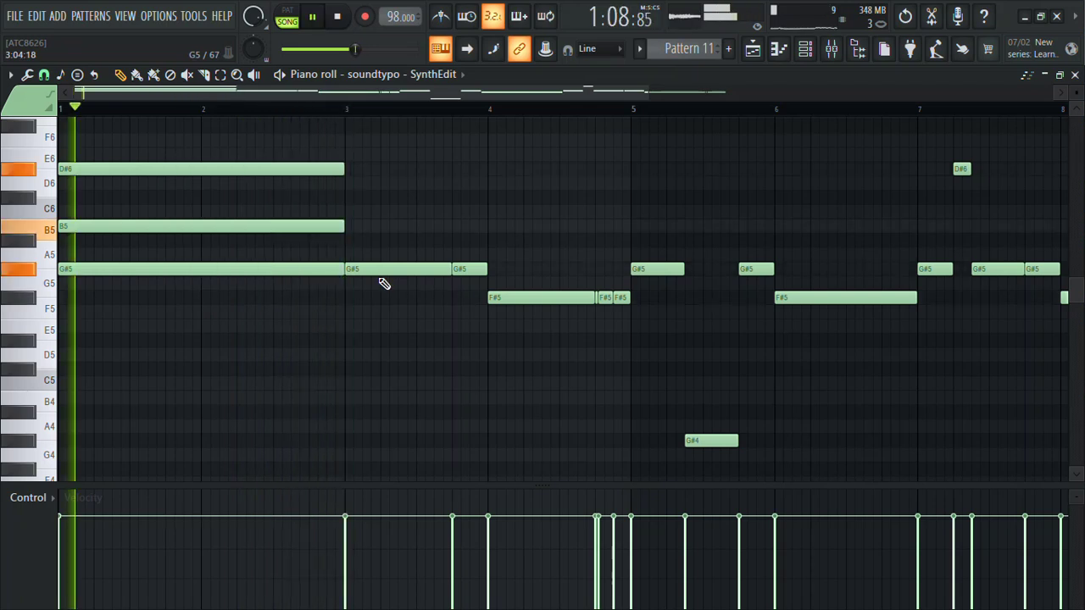
# Transpose all notes down one octave and delete the two G#4 notes in bar 3.
pyautogui.hotkey('ctrl', 'Down')
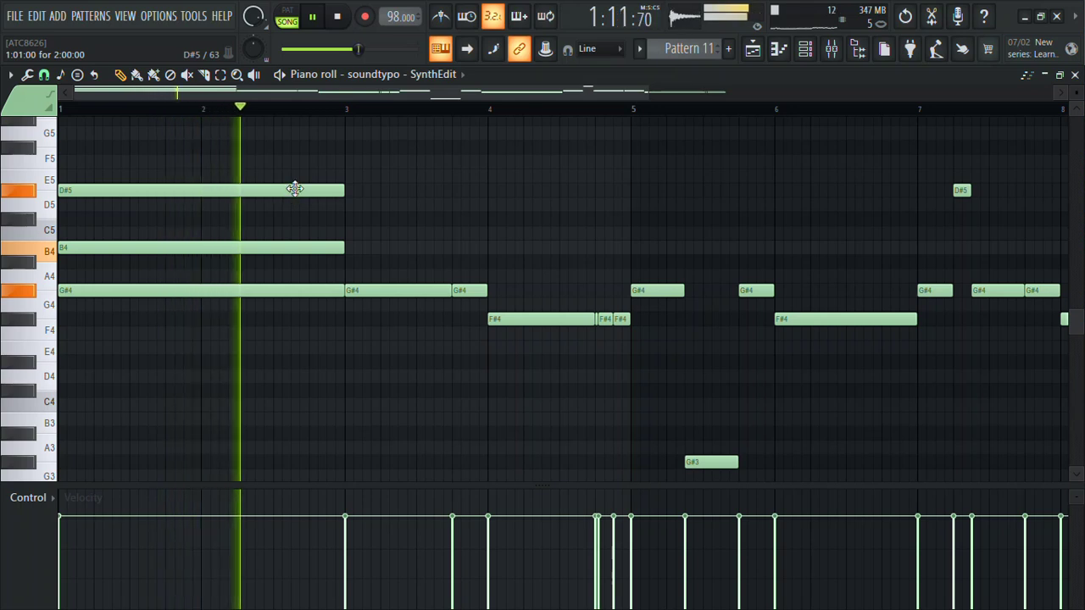
pyautogui.rightClick(448, 290)
pyautogui.rightClick(470, 292)
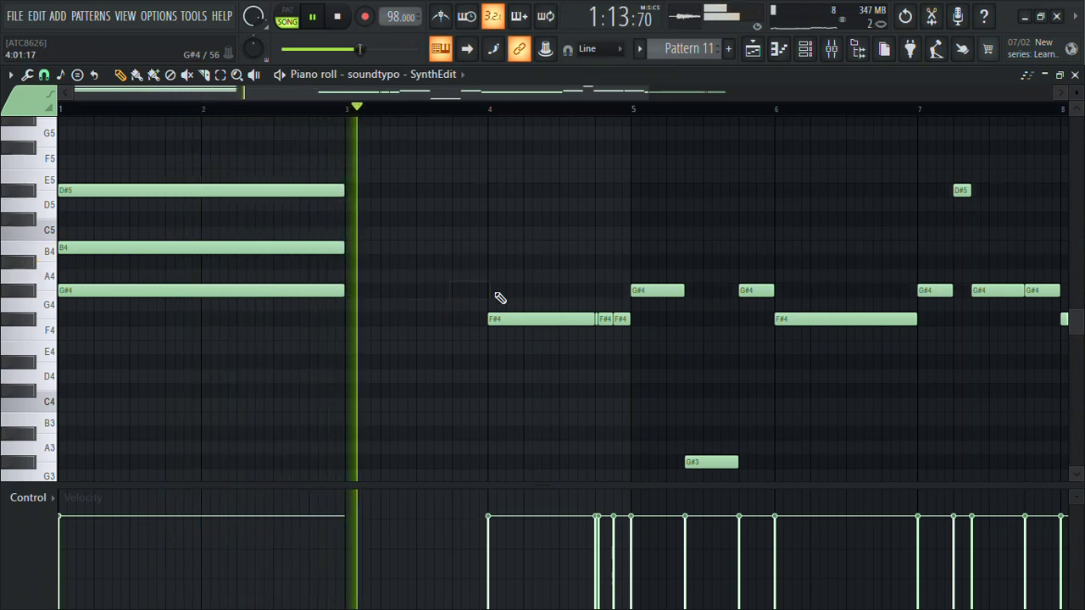
# Delete the long F#4 note in bar 4 and add a D#4 note near the end of bar 6.
pyautogui.rightClick(573, 319)
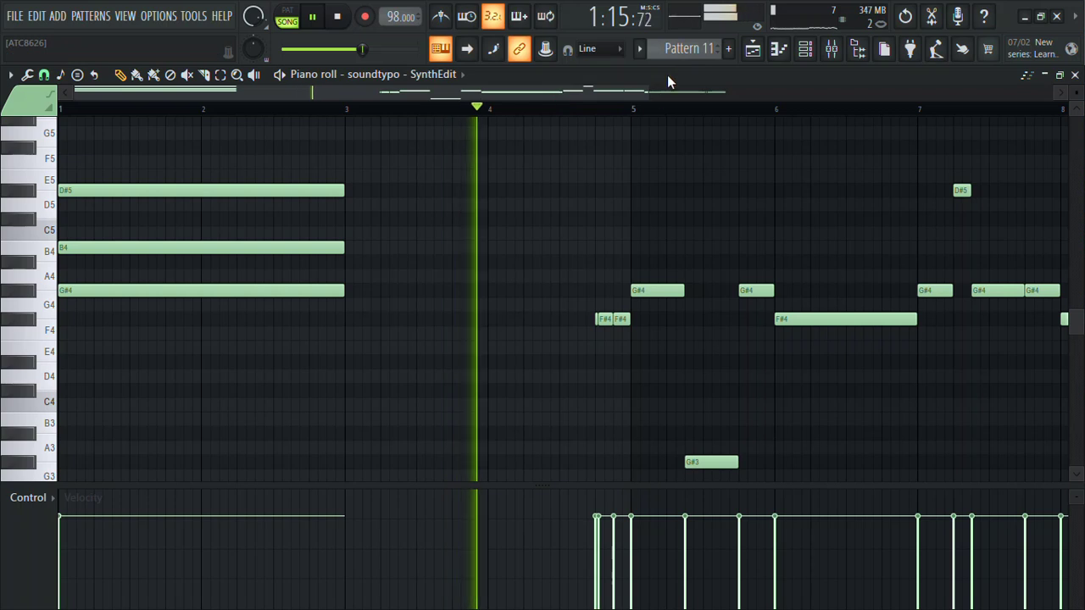
pyautogui.moveTo(649, 88); pyautogui.dragTo(628, 368)
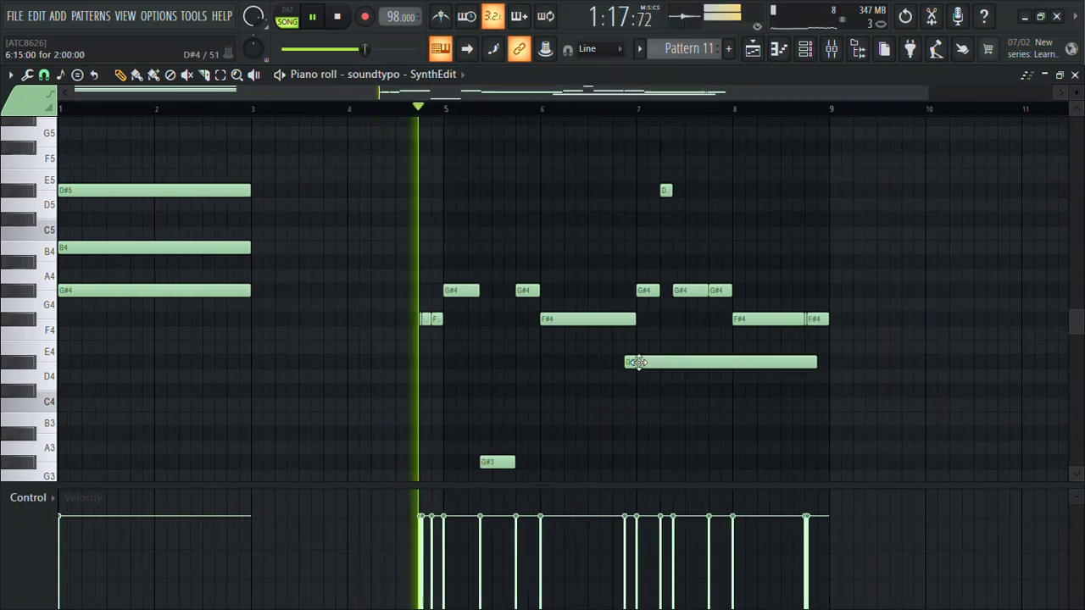
pyautogui.moveTo(801, 479); pyautogui.dragTo(427, 132)
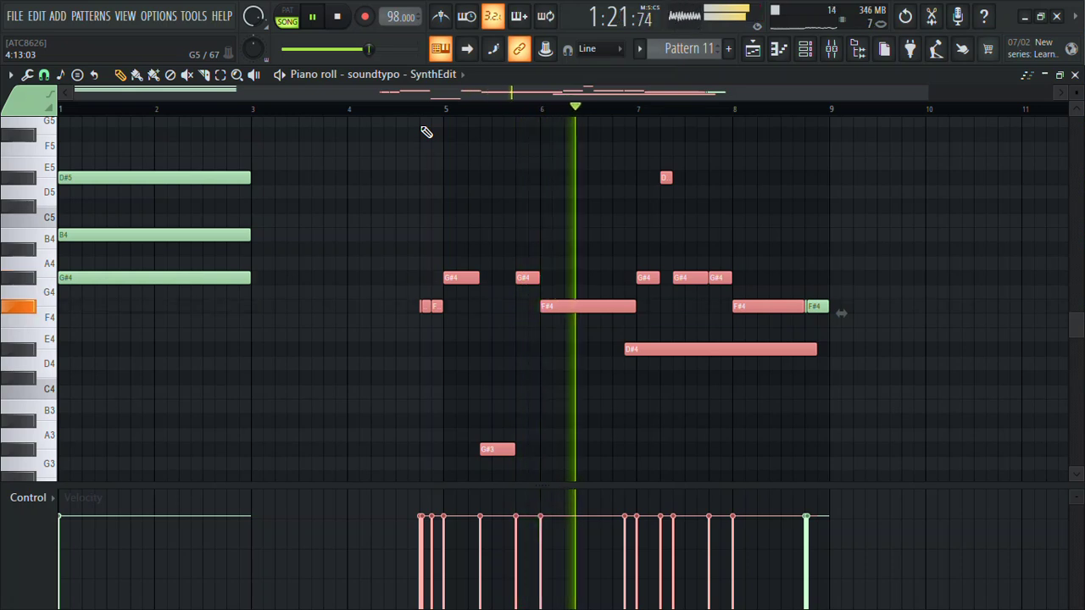
pyautogui.hotkey('ctrl', 'd')
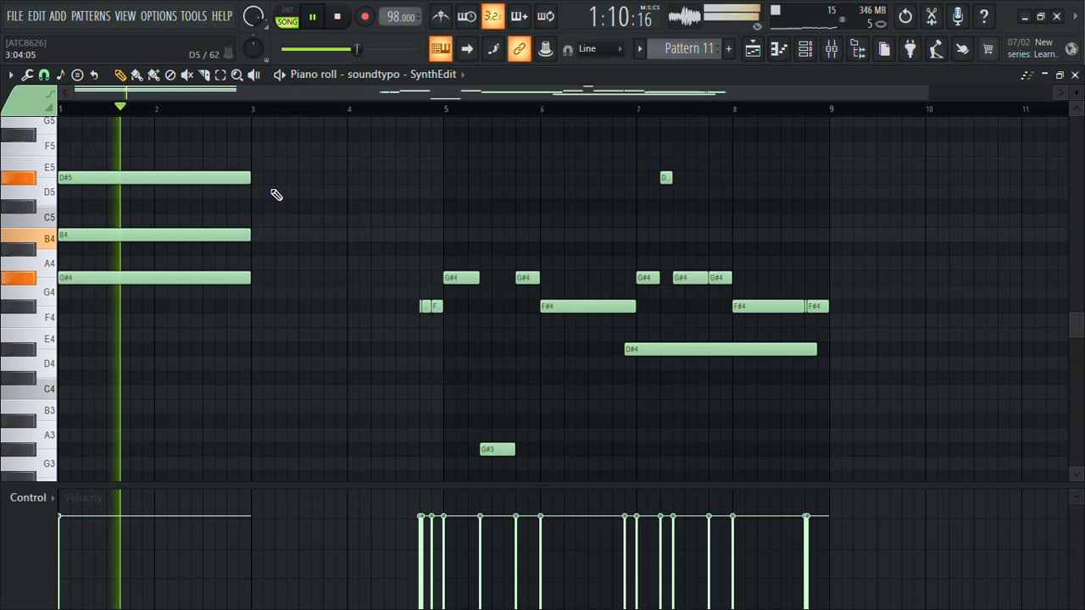
# Delete the leftover short F#4 notes just before bar 5 and duplicate the G#4, B4 and D#5 chord into bars 3 and 4.
pyautogui.rightClick(432, 306)
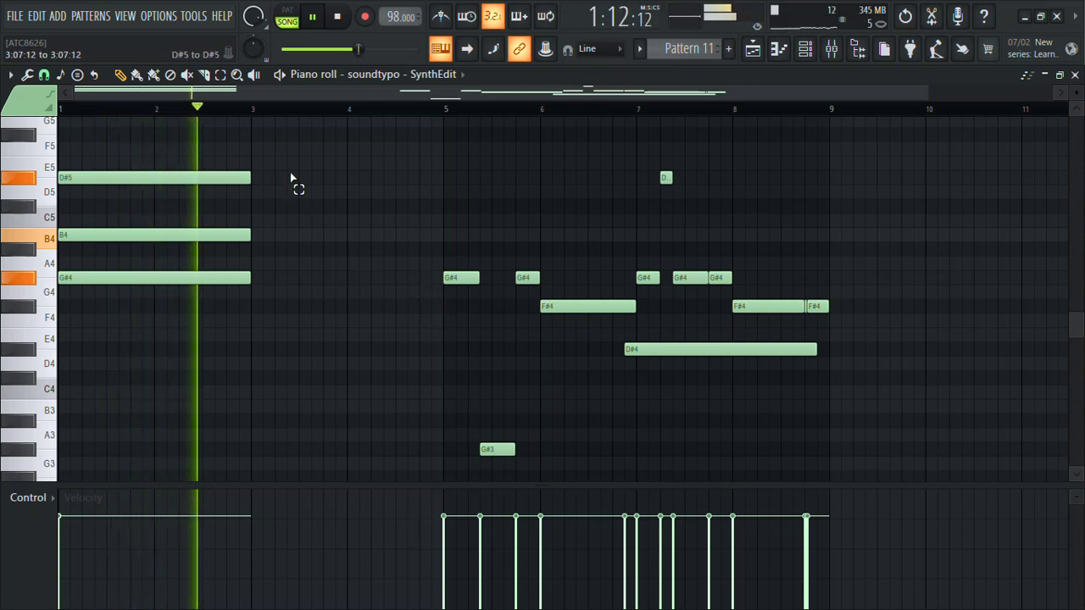
pyautogui.moveTo(296, 182); pyautogui.dragTo(132, 294)
pyautogui.hotkey('ctrl', 'b')
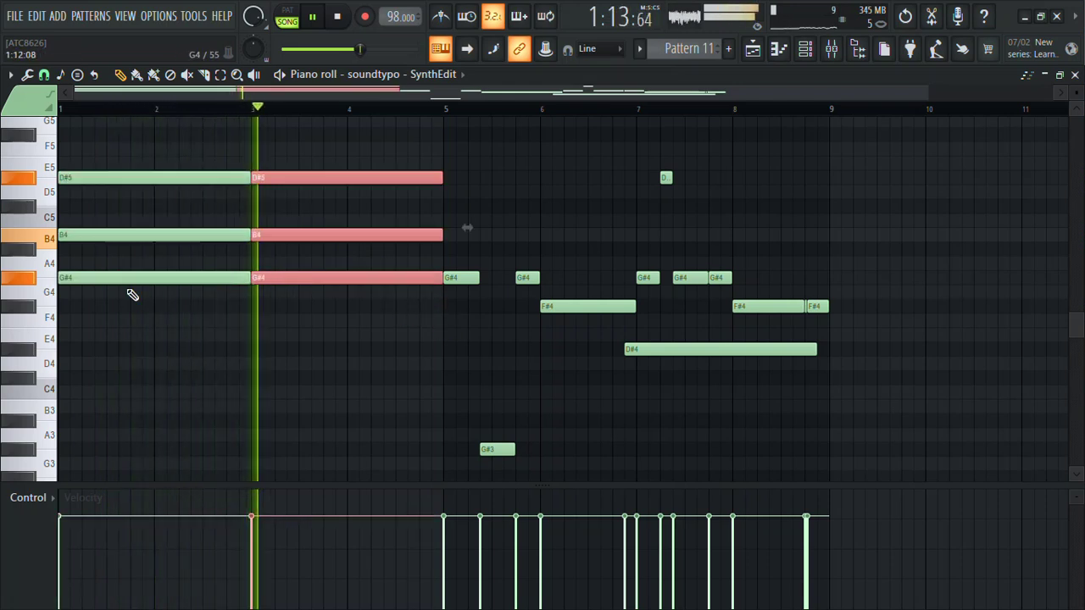
# Lower the first G#4 note of bar 7 to E4 and shorten the overlapping F#4 and D#4 notes in bar 6.
pyautogui.click(556, 229)
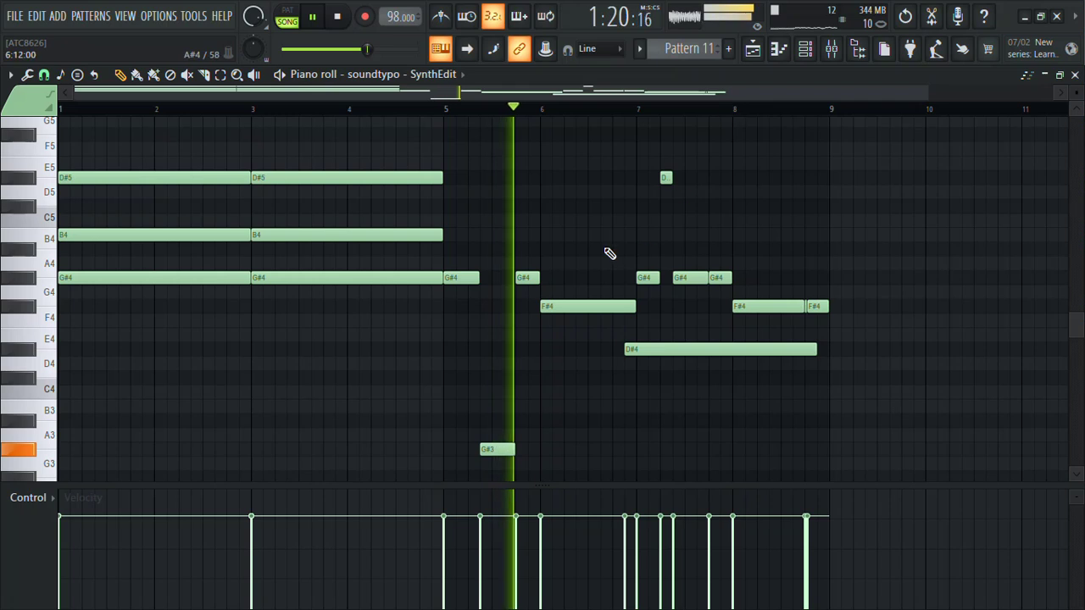
pyautogui.moveTo(823, 161); pyautogui.dragTo(641, 262)
pyautogui.click(700, 224)
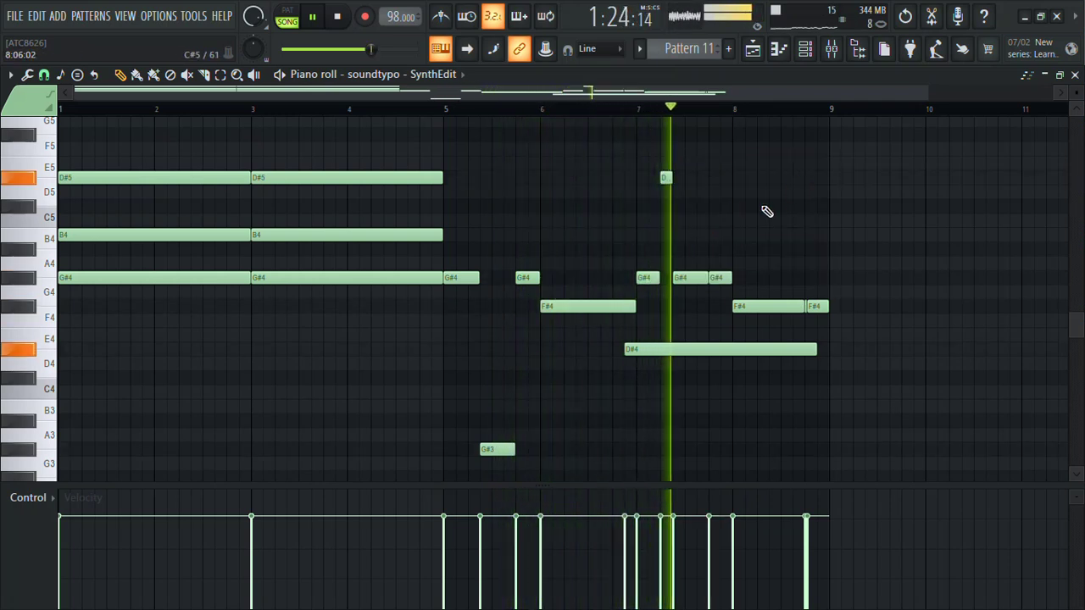
pyautogui.press('space')
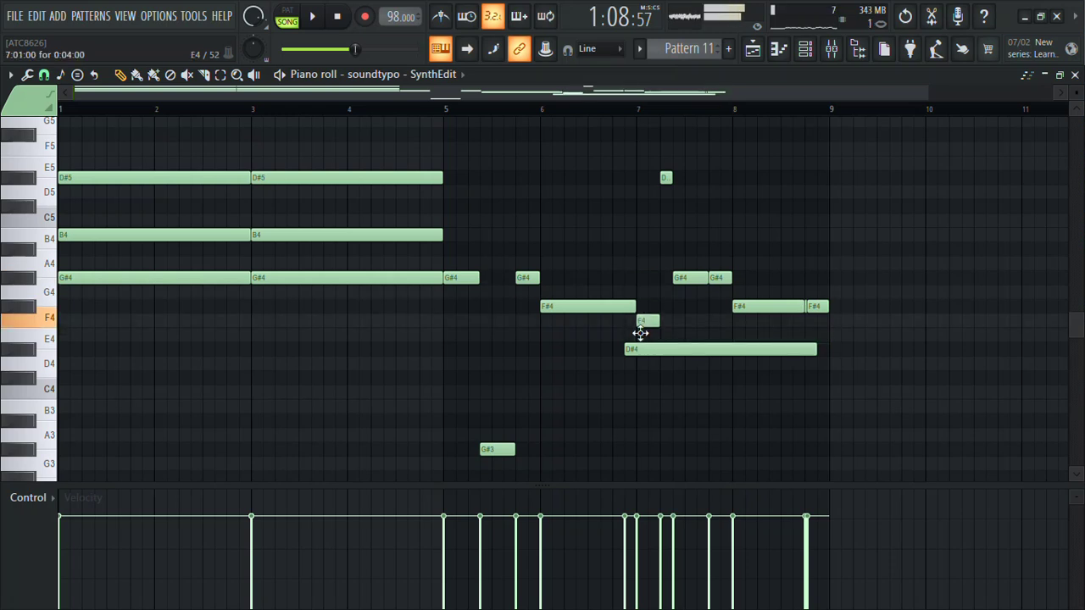
pyautogui.hotkey('ctrl', 'z')
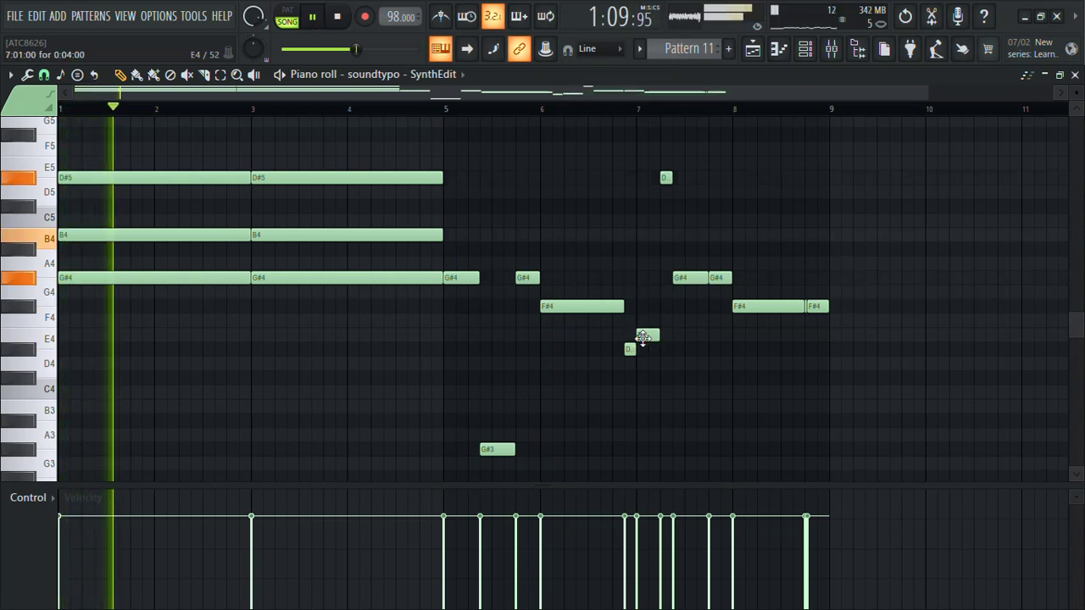
# Try transposing all the notes in bars 5 to 8 up two octaves.
pyautogui.moveTo(844, 163); pyautogui.dragTo(461, 455)
pyautogui.hotkey('ctrl', 'Up')
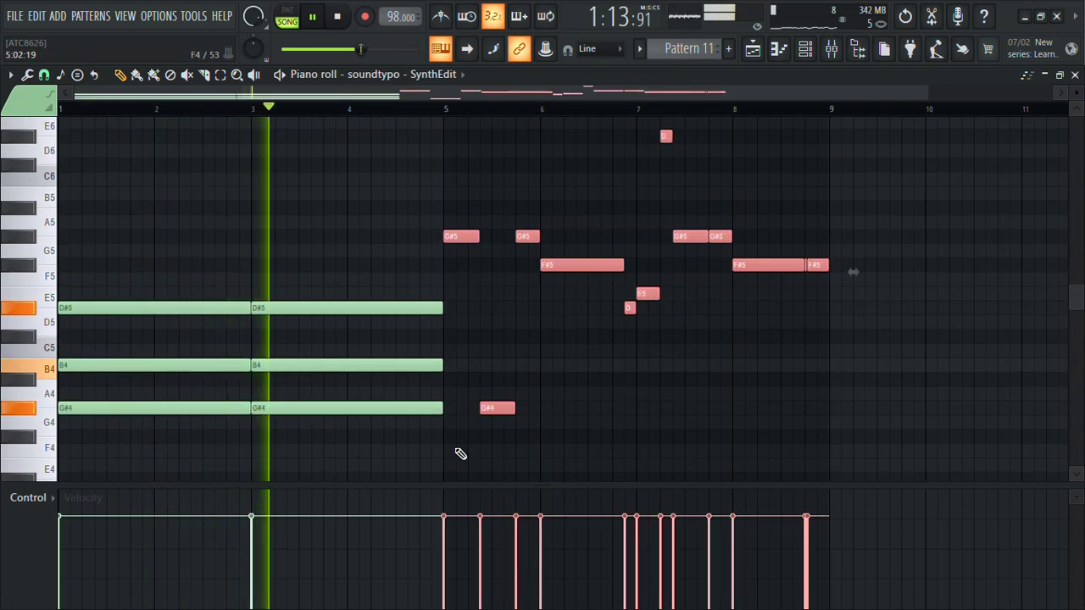
pyautogui.hotkey('ctrl', 'Up')
pyautogui.scroll(-5, 460, 452)
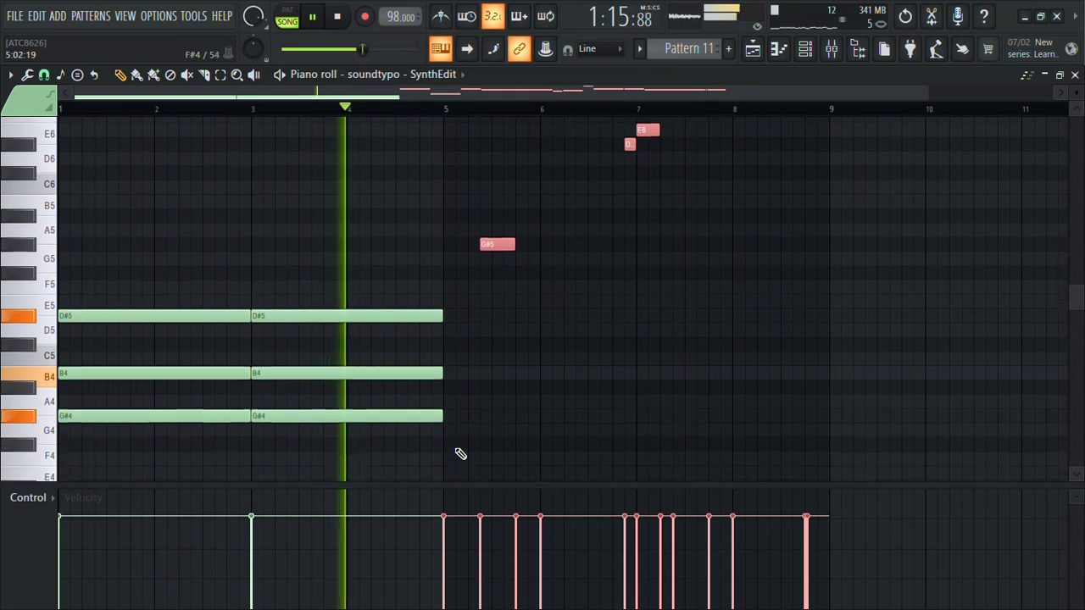
# Duplicate the held G#4, B4 and D#5 chords across bars 5 to 8 and play the pattern from bar 5.
pyautogui.moveTo(446, 304); pyautogui.dragTo(204, 412)
pyautogui.hotkey('ctrl', 'b')
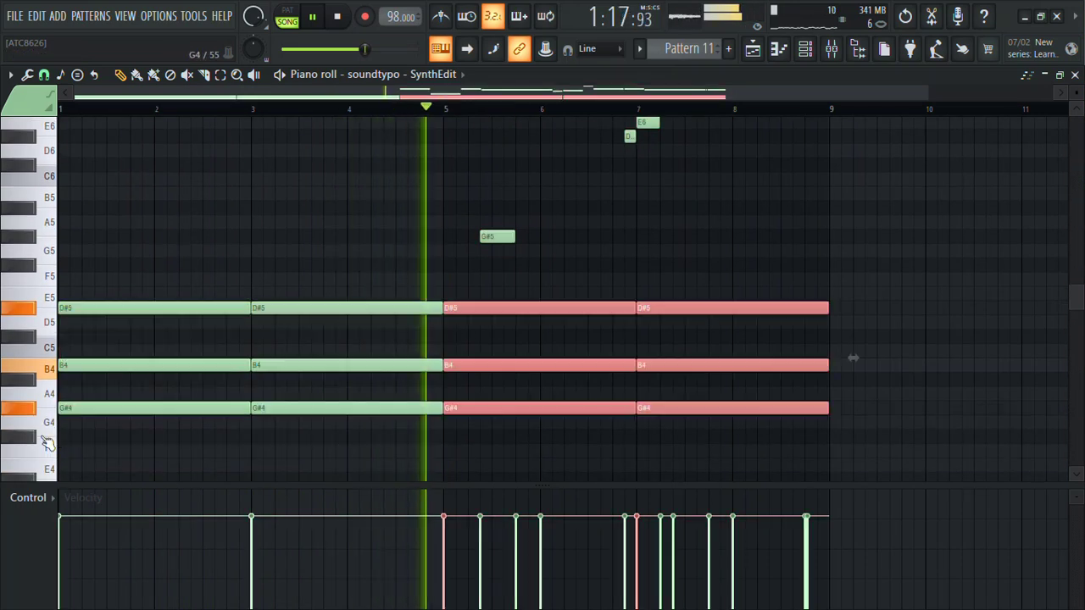
pyautogui.hotkey('ctrl', 'd')
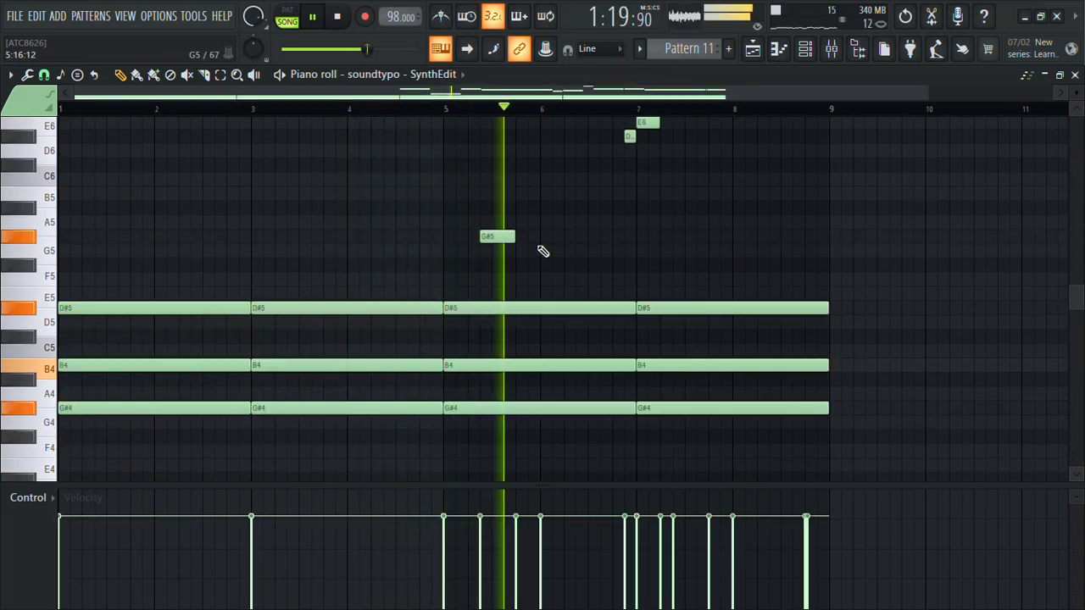
pyautogui.click(447, 108)
pyautogui.scroll(4, 452, 110)
pyautogui.scroll(-6, 452, 111)
pyautogui.scroll(5, 452, 111)
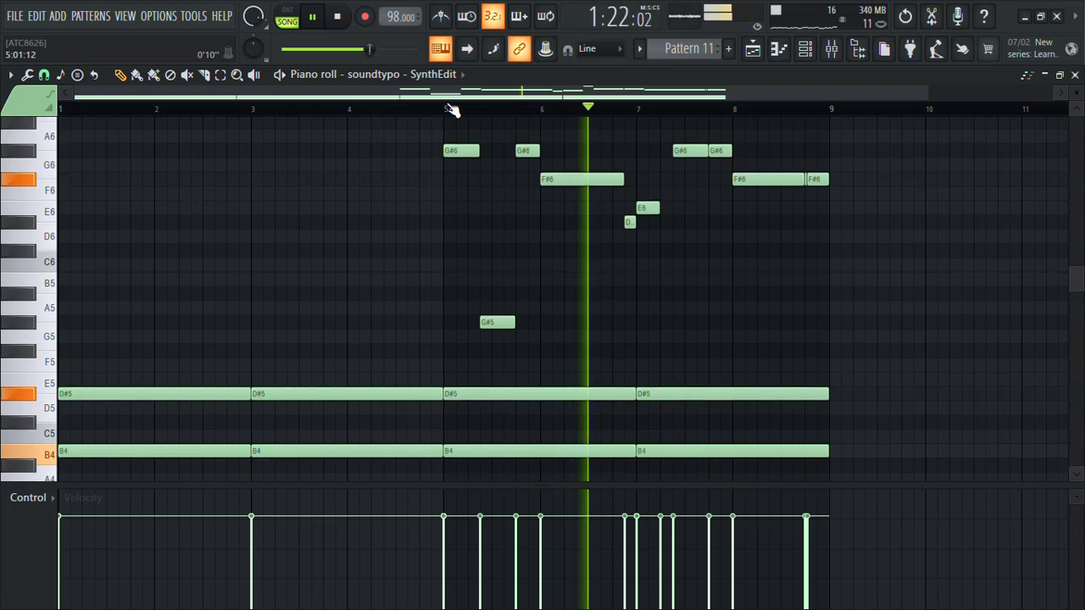
pyautogui.scroll(-2, 450, 109)
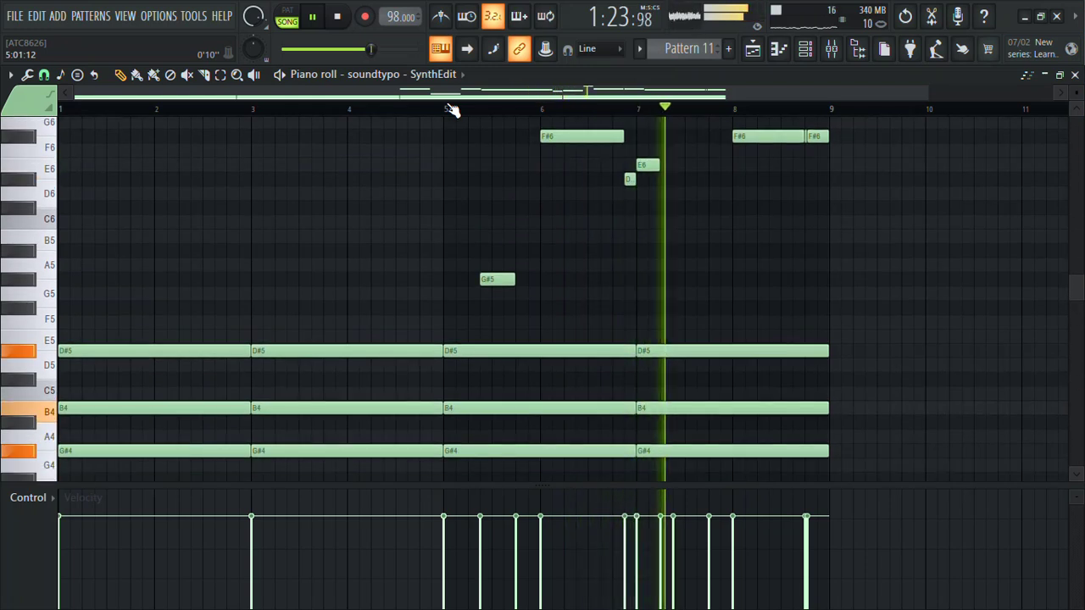
# Delete the held G#4, B4 and D#5 chord notes in bars 5 to 8.
pyautogui.rightClick(642, 351)
pyautogui.rightClick(593, 351)
pyautogui.rightClick(604, 408)
pyautogui.rightClick(612, 450)
pyautogui.rightClick(669, 451)
pyautogui.rightClick(691, 408)
# Undo the chord edits and the octave transposition in bars 5 to 8, and deselect the notes.
pyautogui.hotkey('ctrl', 'alt', 'z')
pyautogui.hotkey('ctrl', 'alt', 'z')
pyautogui.hotkey('ctrl', 'alt', 'z')
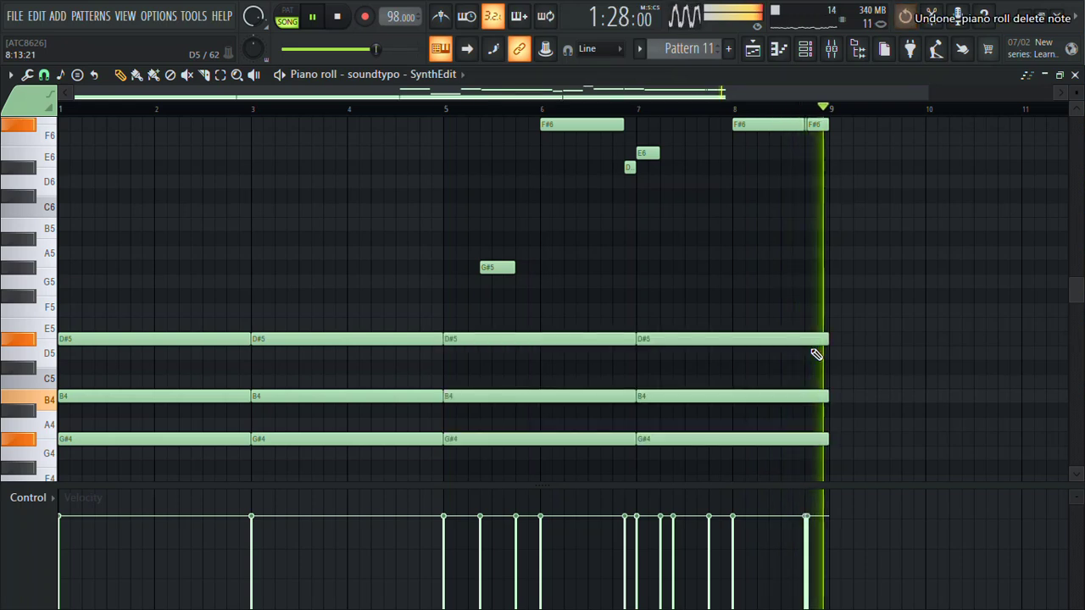
pyautogui.hotkey('ctrl', 'alt', 'z')
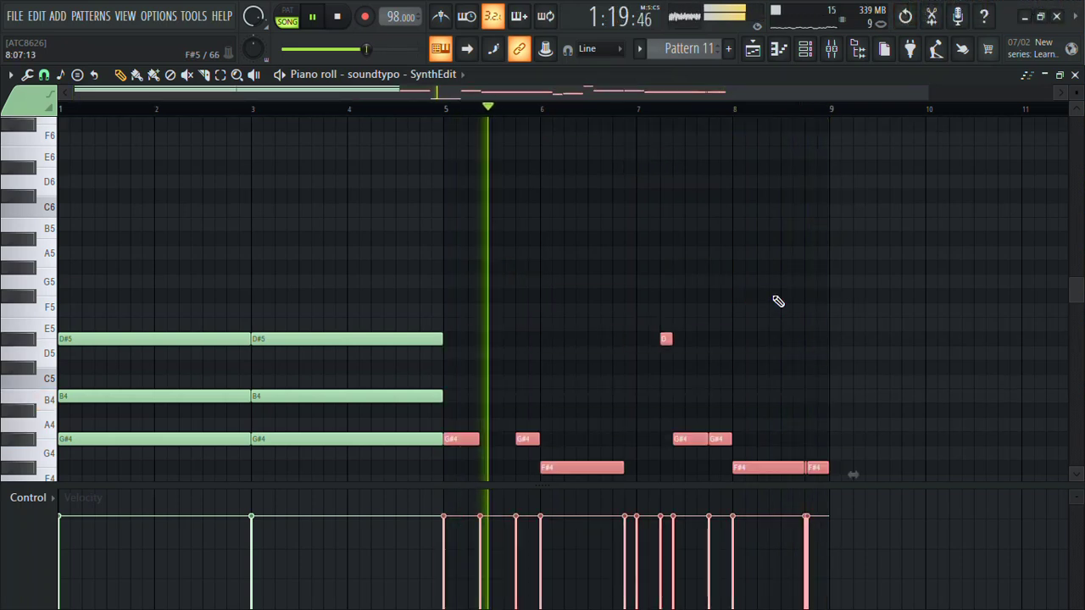
pyautogui.scroll(-5, 778, 301)
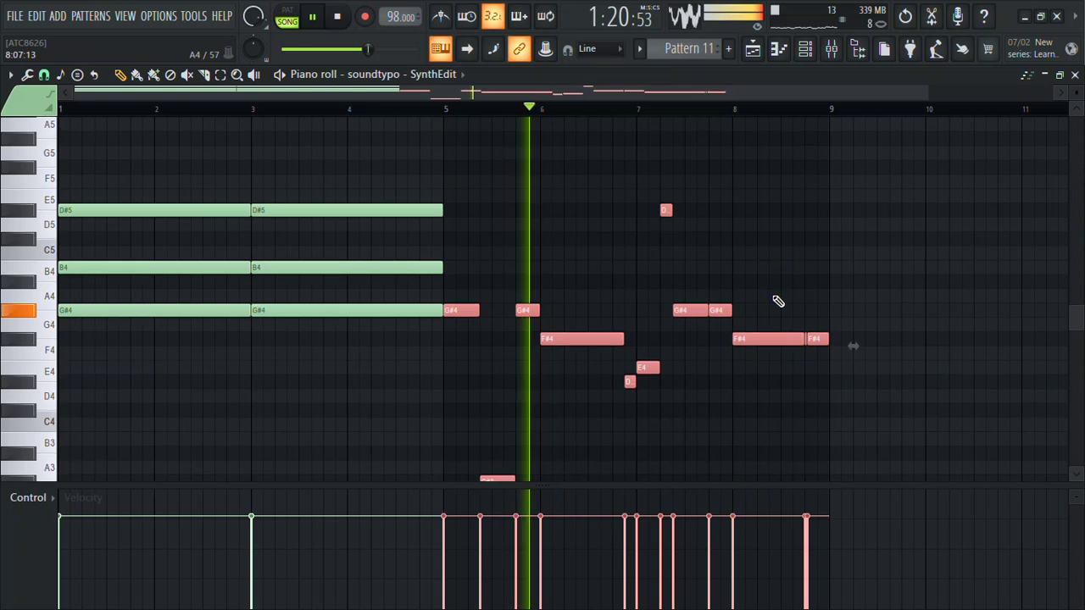
pyautogui.click(799, 194)
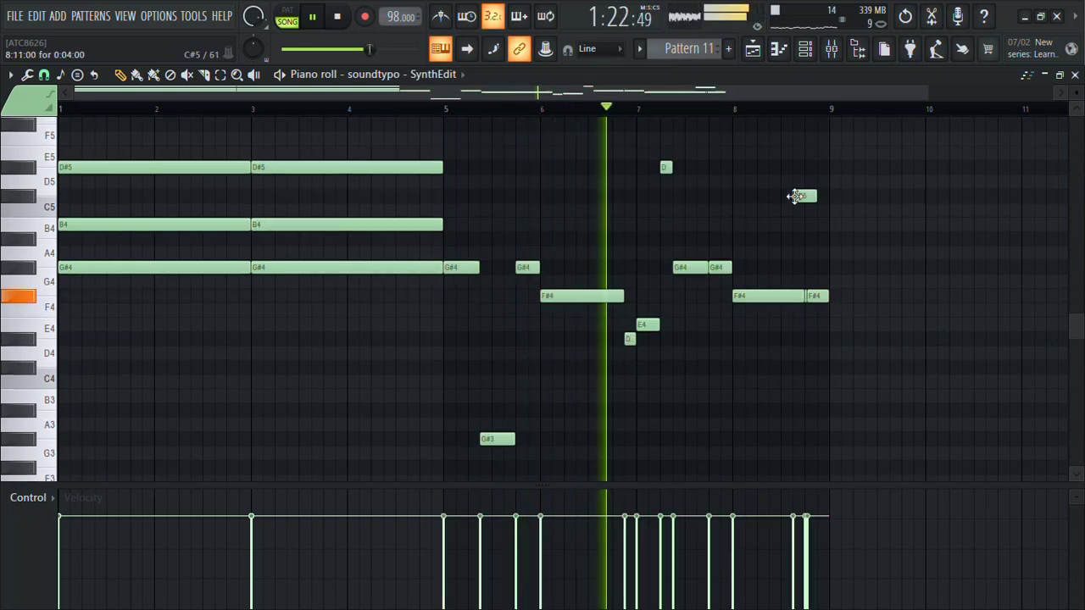
# Delete the short D#5 and the longer G#4 note in bar 7, extending the E4 note over the D#5's position.
pyautogui.press('space')
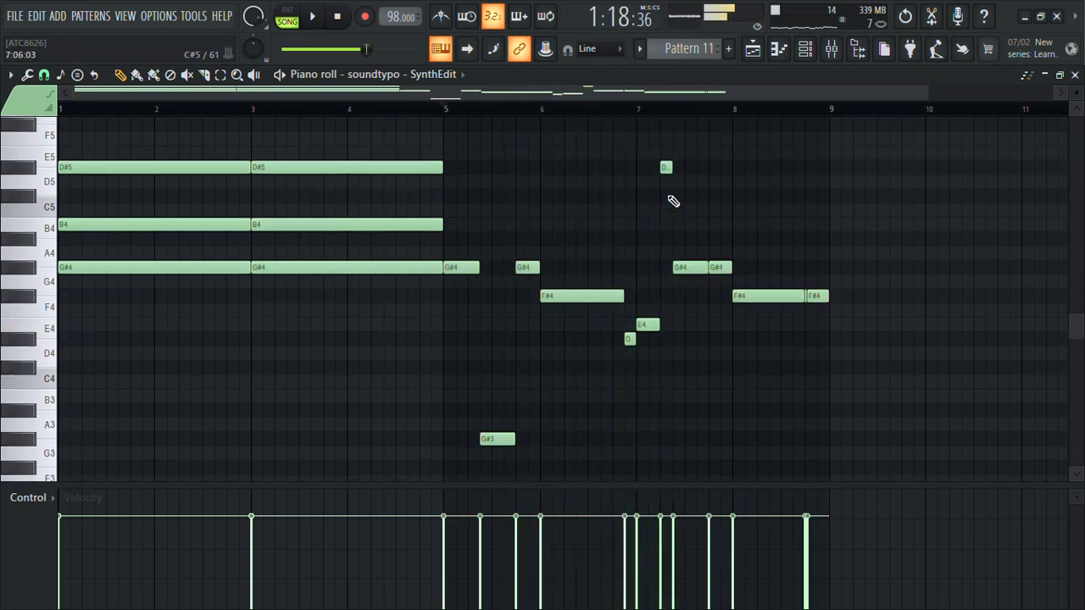
pyautogui.rightClick(667, 168)
pyautogui.click(616, 109)
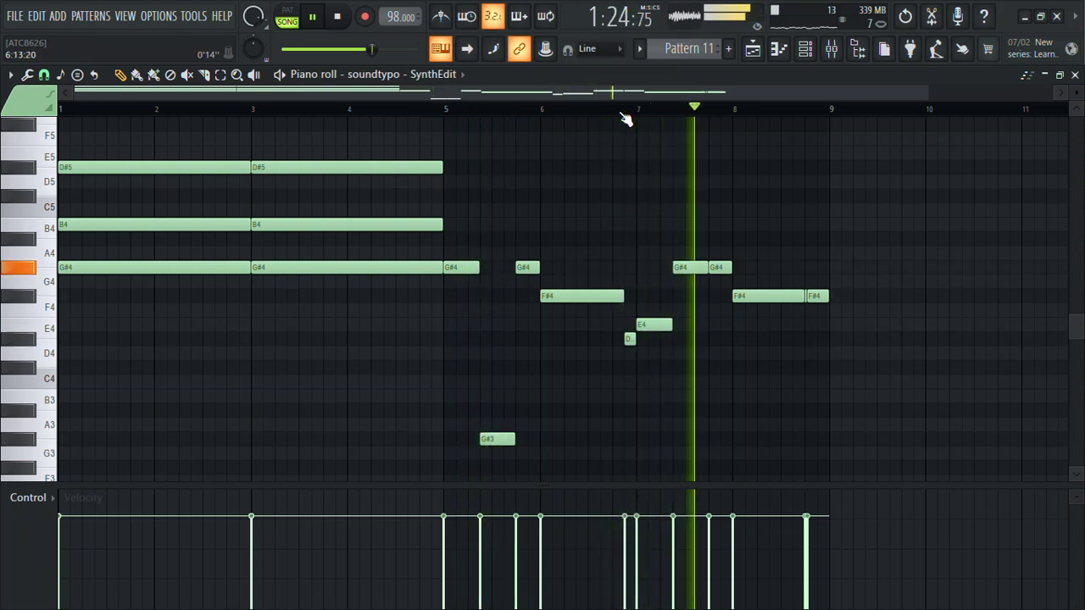
pyautogui.rightClick(691, 267)
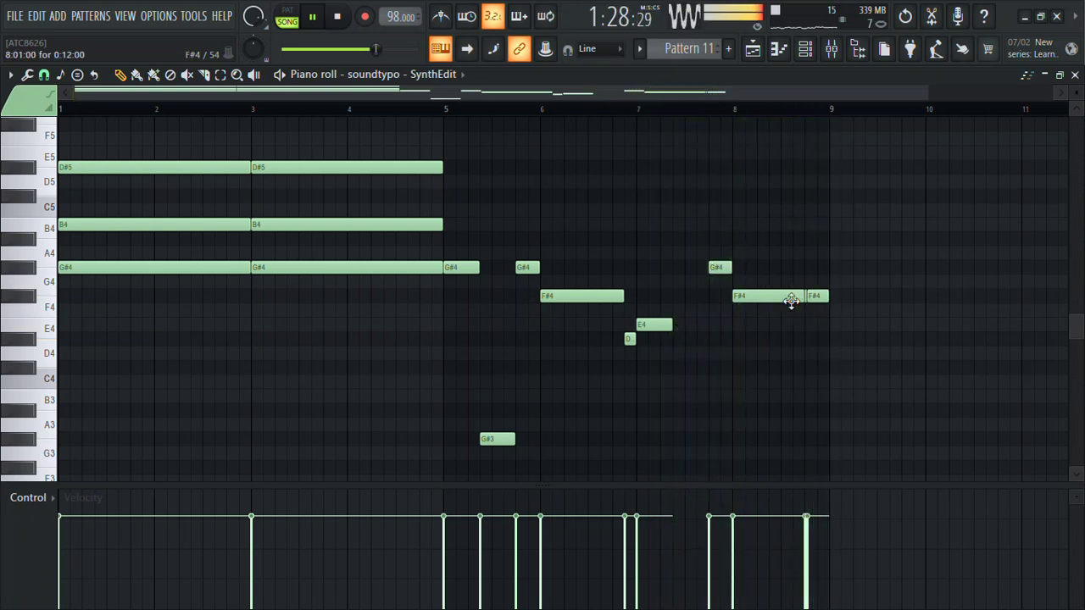
pyautogui.click(633, 110)
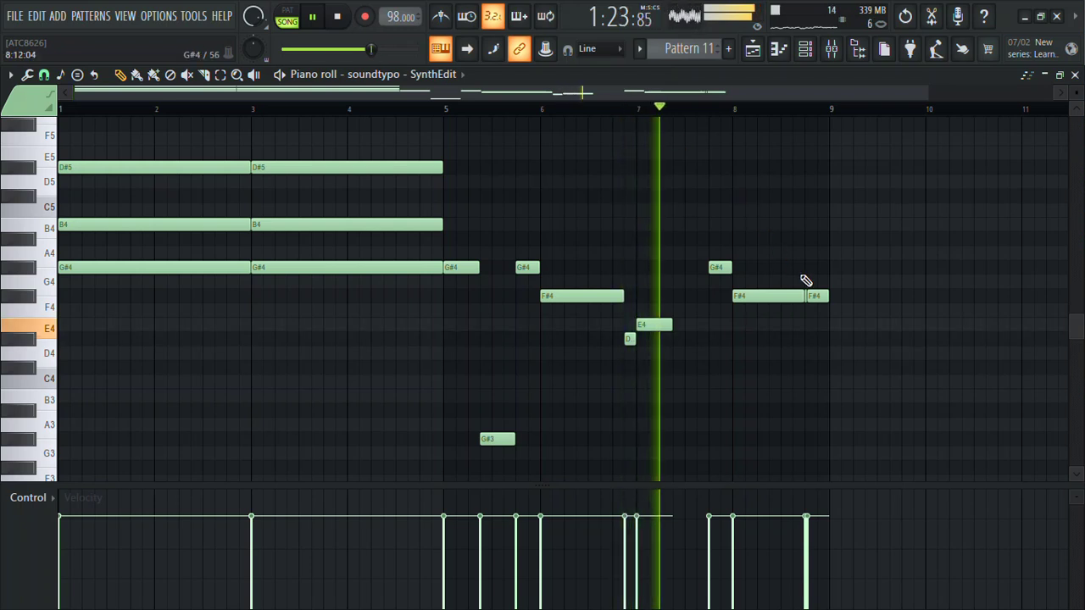
# Add a short note on the third beat of bar 7 and set its pitch to G#3.
pyautogui.press('space')
pyautogui.press('space')
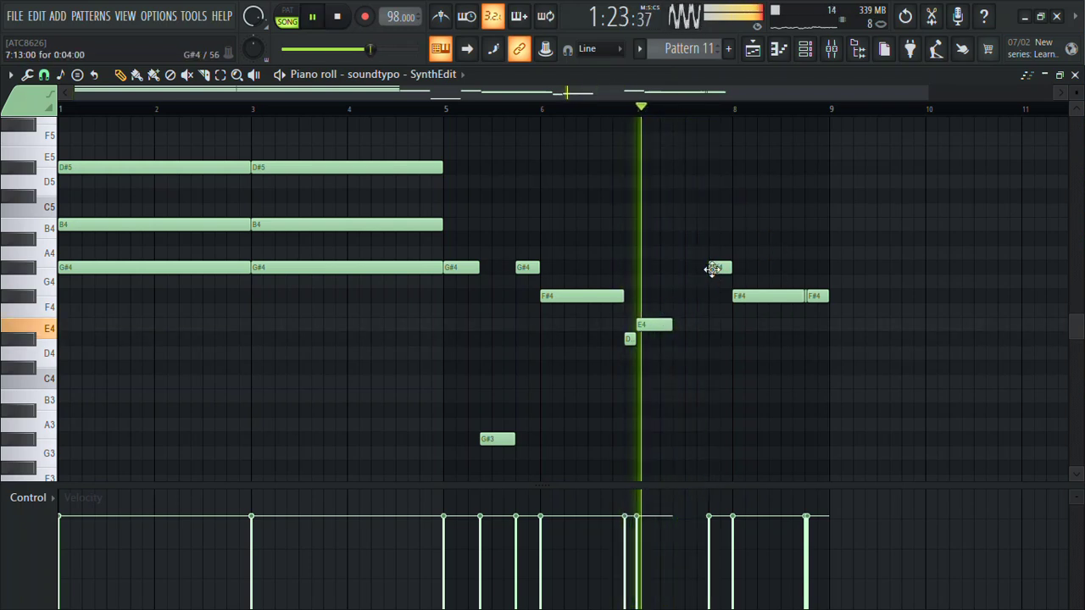
pyautogui.click(688, 311)
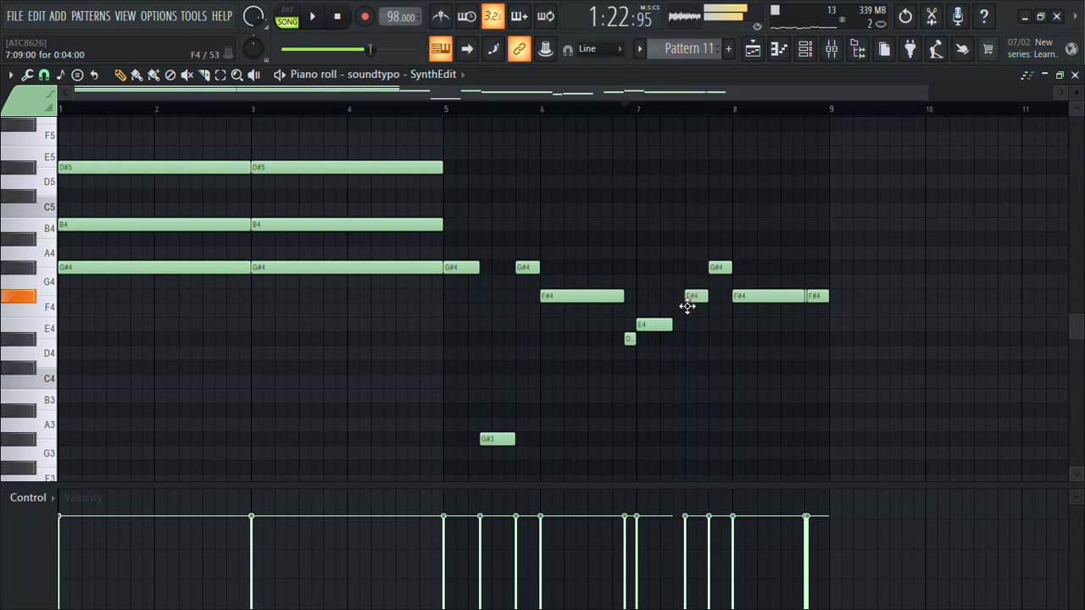
pyautogui.moveTo(688, 318); pyautogui.dragTo(685, 344)
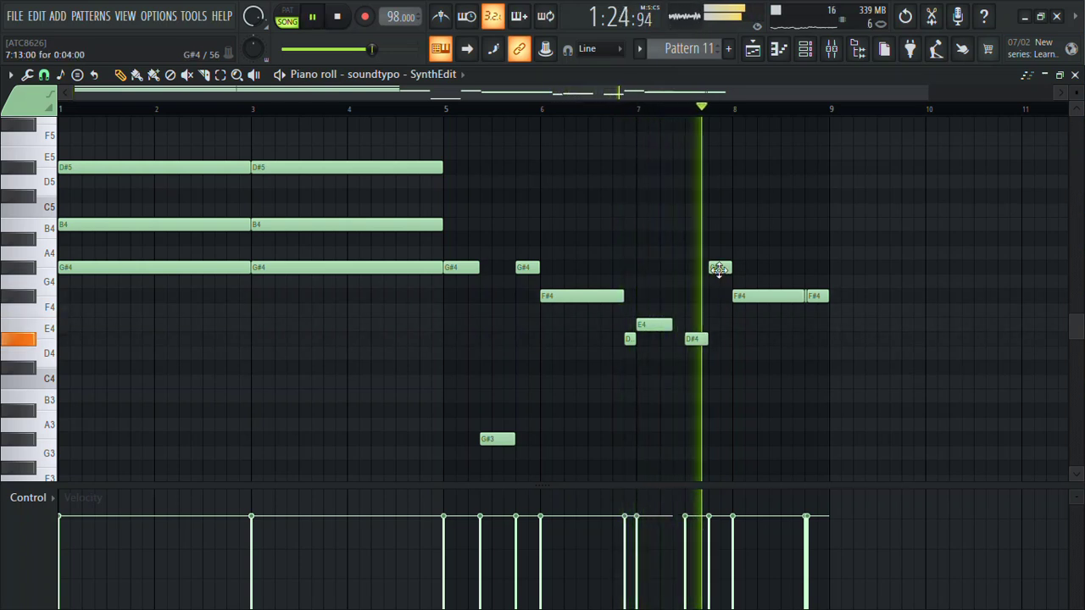
pyautogui.press('space')
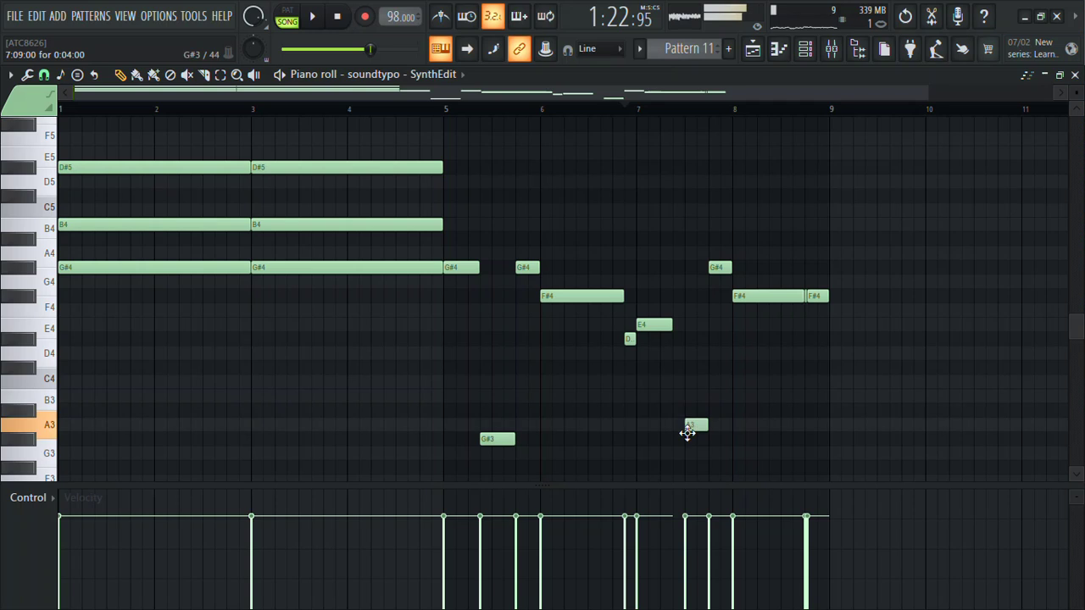
pyautogui.press('space')
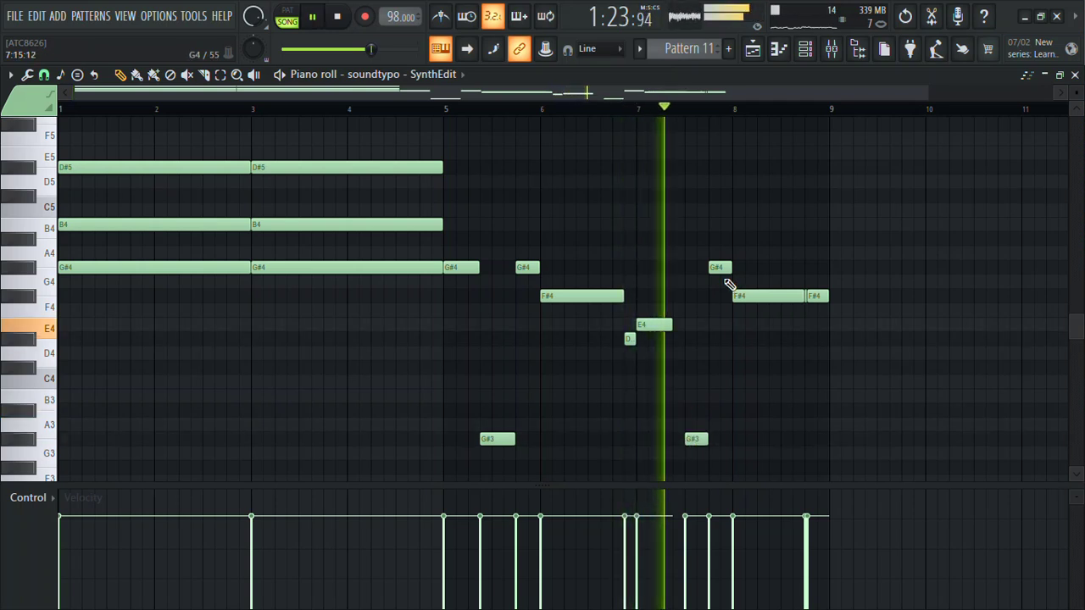
# Replace the last G#4 of bar 7 with D#4, and delete bar 8's short F#4 notes so one F#4 fills the bar.
pyautogui.press('space')
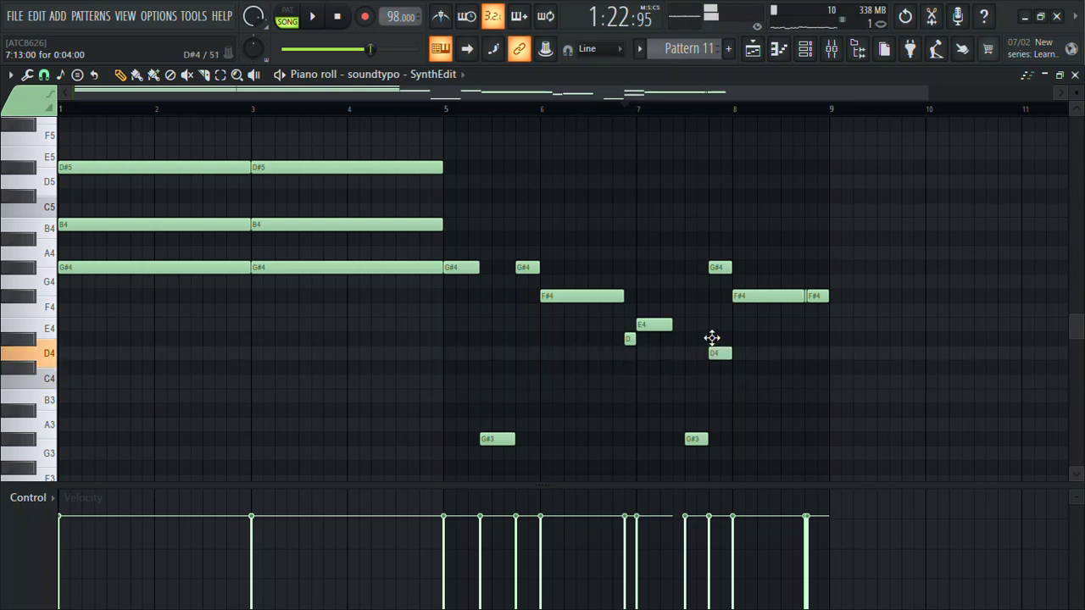
pyautogui.press('space')
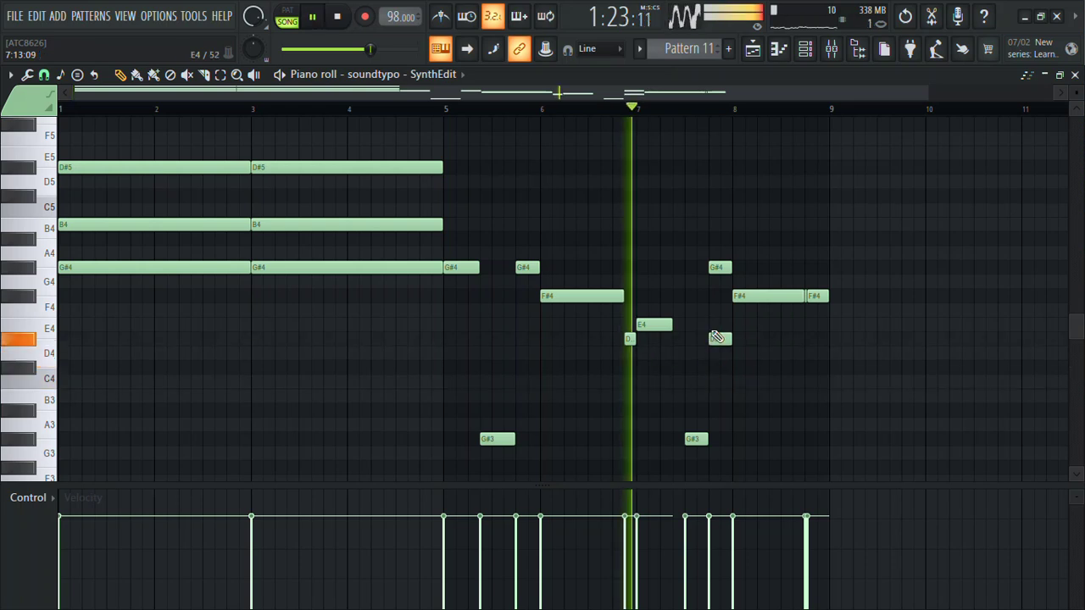
pyautogui.rightClick(819, 296)
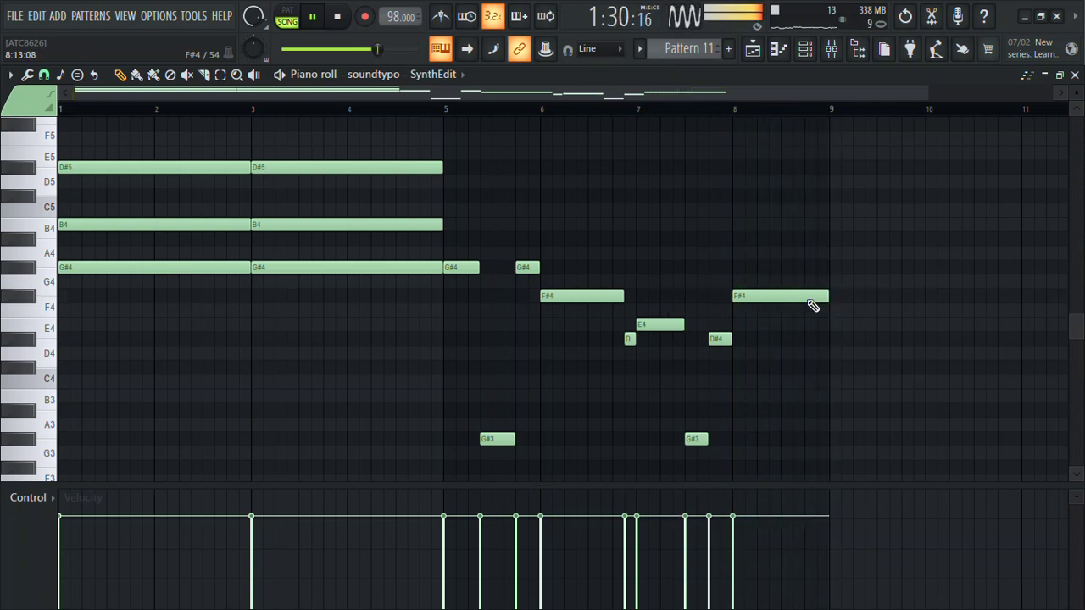
# Close the piano roll and clone the soundtypo - SynthEdit channel.
pyautogui.click(1074, 75)
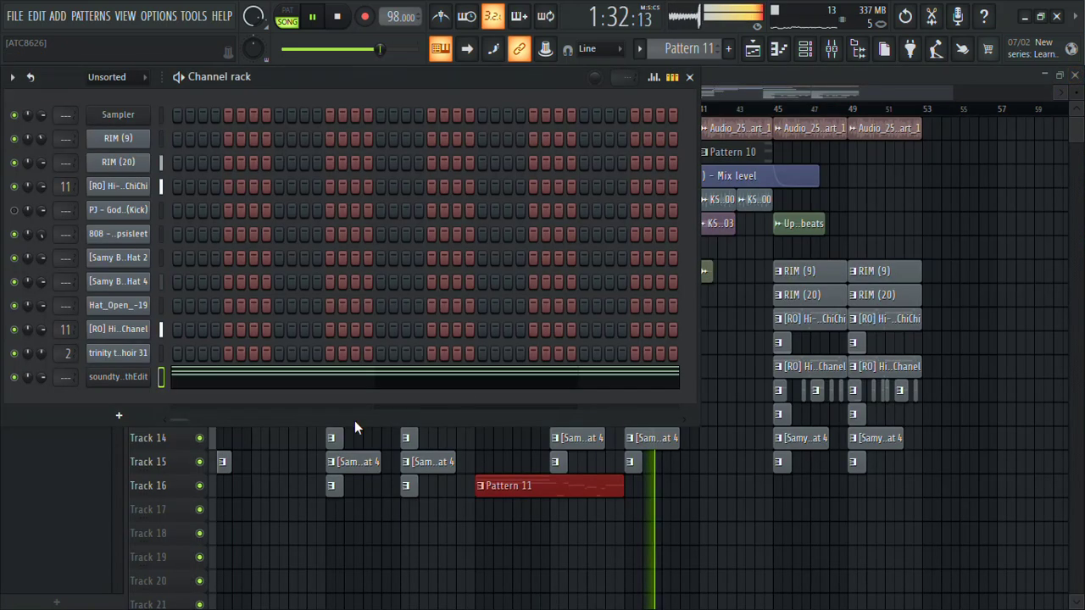
pyautogui.rightClick(146, 375)
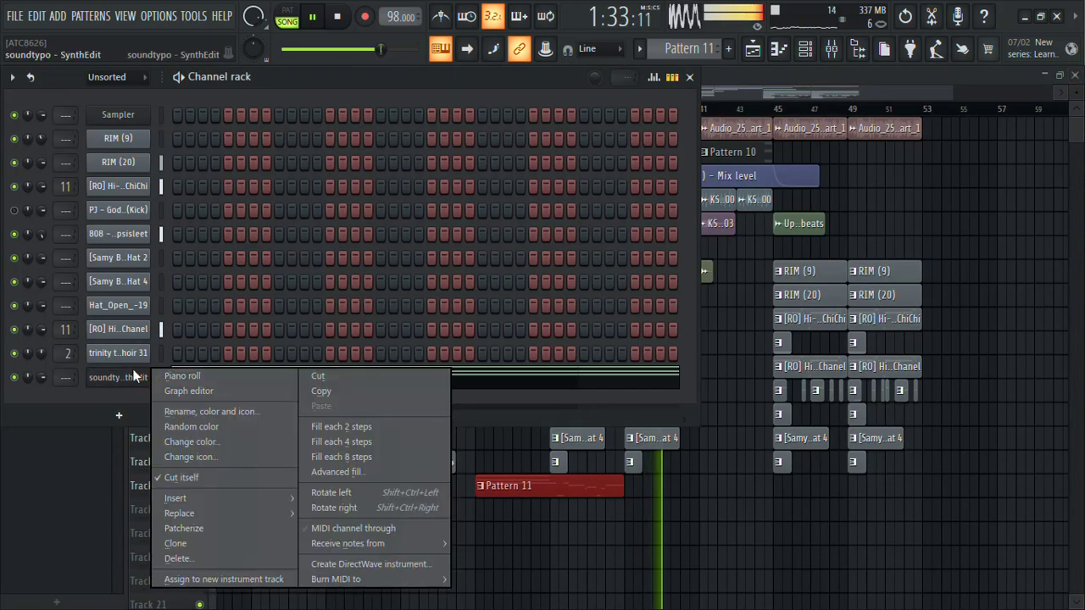
pyautogui.click(174, 542)
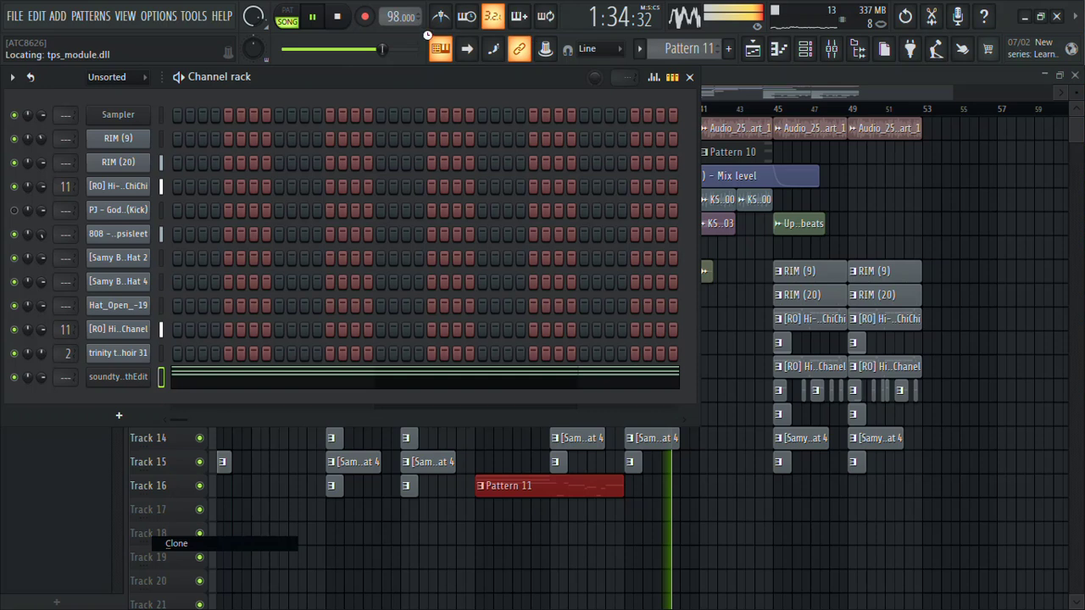
# Delete the second Fruity Parametric EQ 2 mix-level automation clip on Track 3 and extend the first clip to about bar 43.
pyautogui.click(343, 18)
pyautogui.click(511, 104)
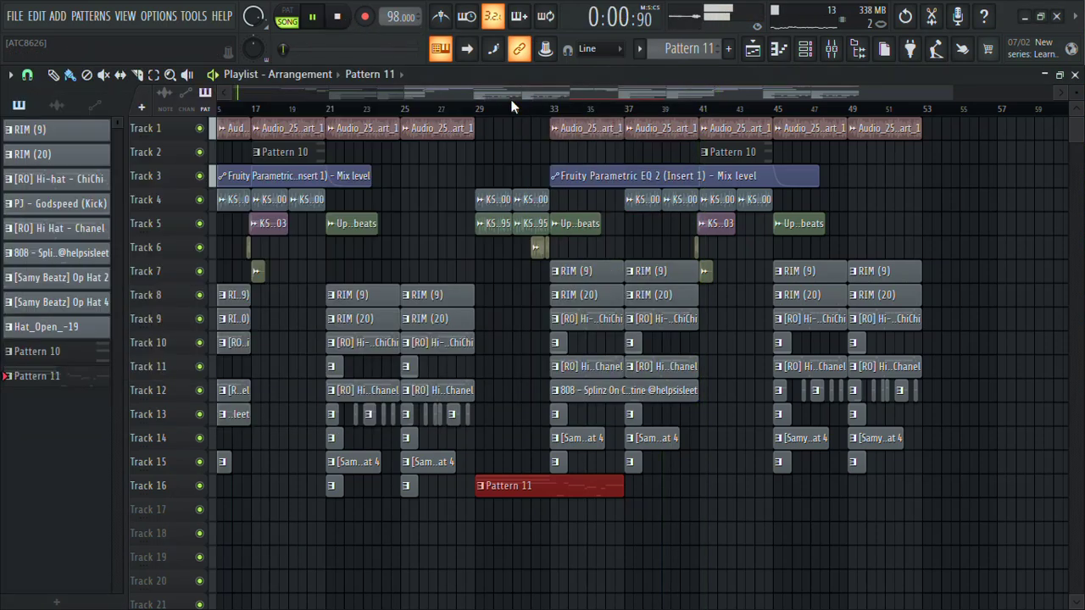
pyautogui.moveTo(1078, 95)
pyautogui.mouseDown()
pyautogui.moveTo(1077, 145)
pyautogui.moveTo(1081, 106)
pyautogui.mouseUp()
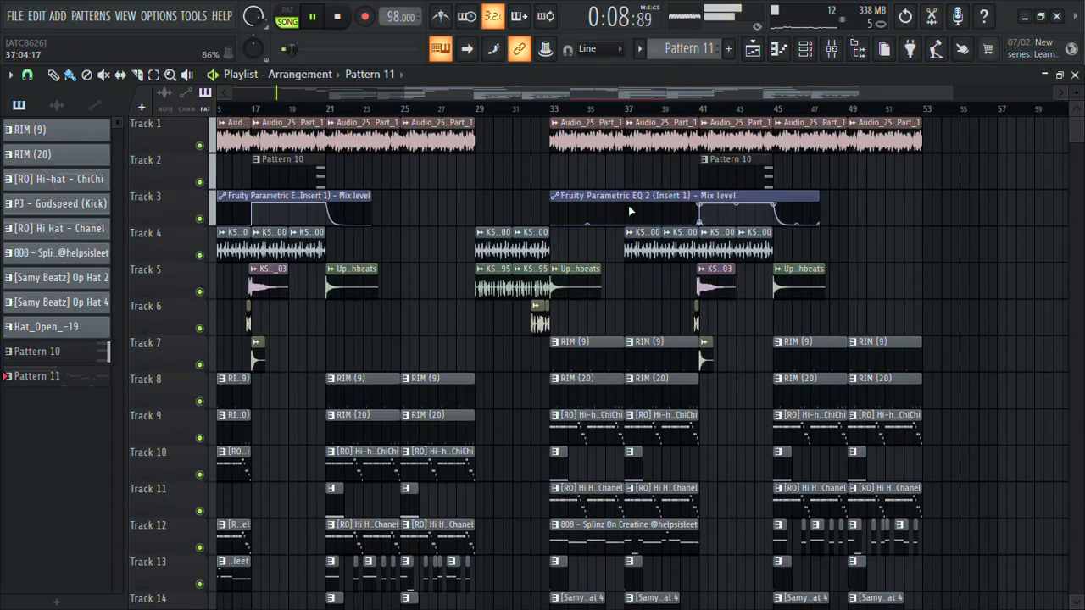
pyautogui.rightClick(685, 211)
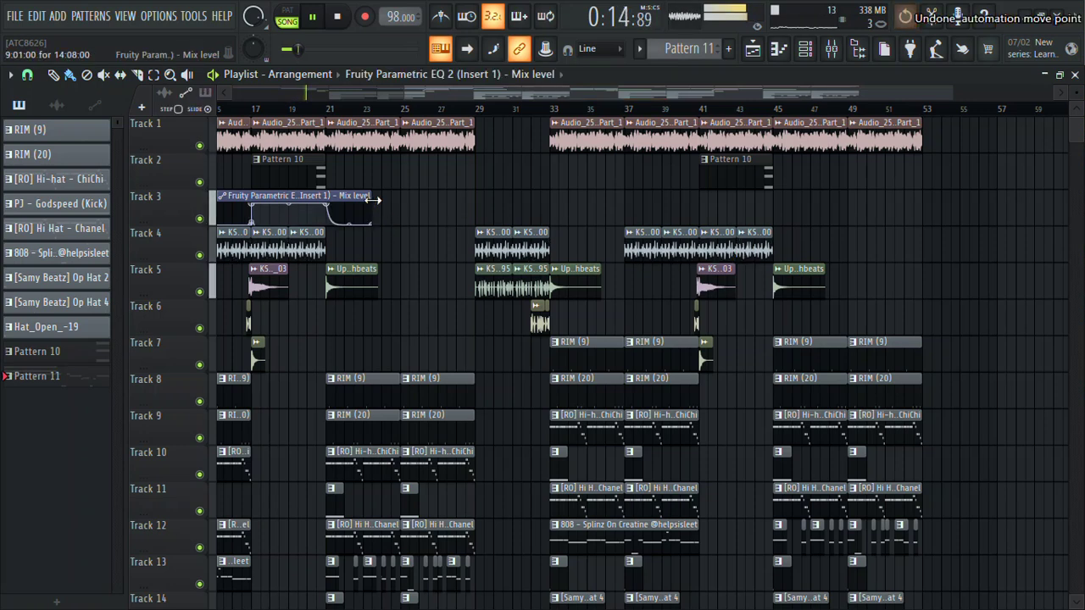
pyautogui.moveTo(375, 194); pyautogui.dragTo(725, 222)
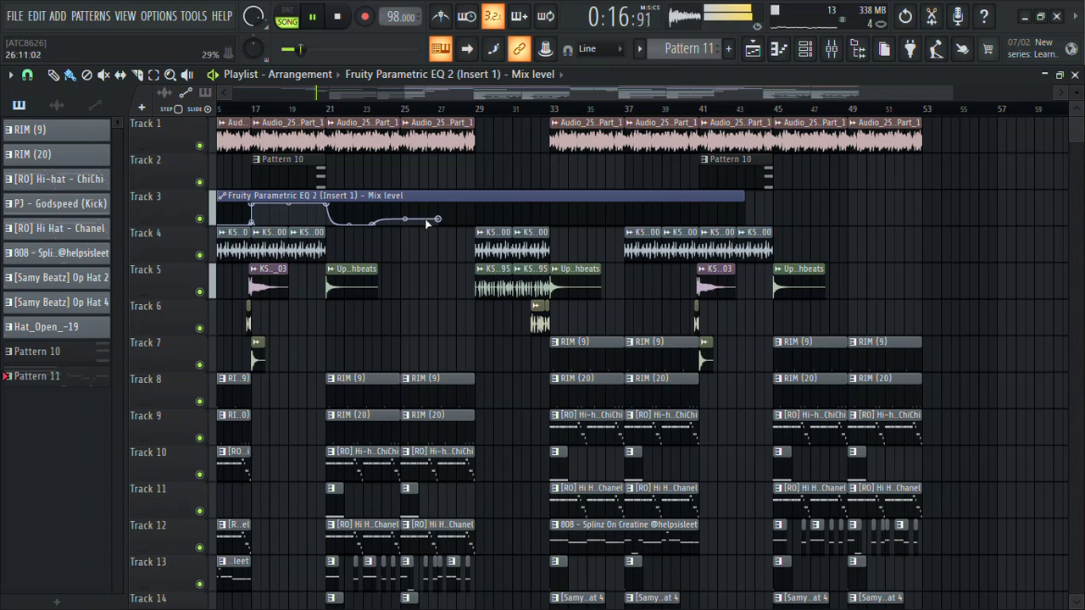
# Shape the extended automation to hold 0% until bar 33, jump to maximum there, and drop to 0% at bar 41.
pyautogui.moveTo(439, 217); pyautogui.dragTo(651, 188)
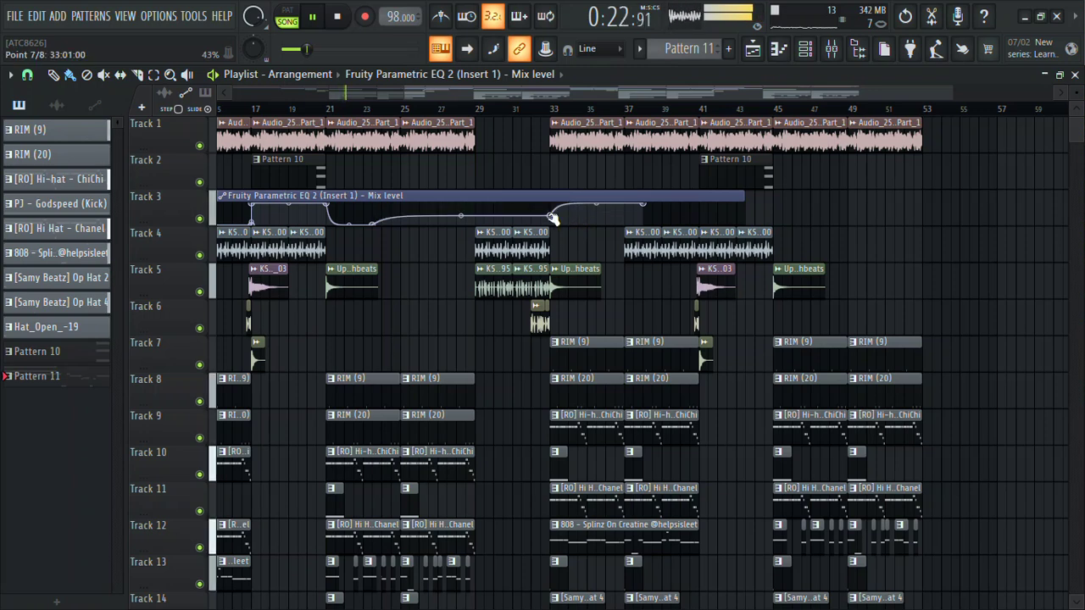
pyautogui.moveTo(552, 218); pyautogui.dragTo(554, 235)
pyautogui.click(544, 107)
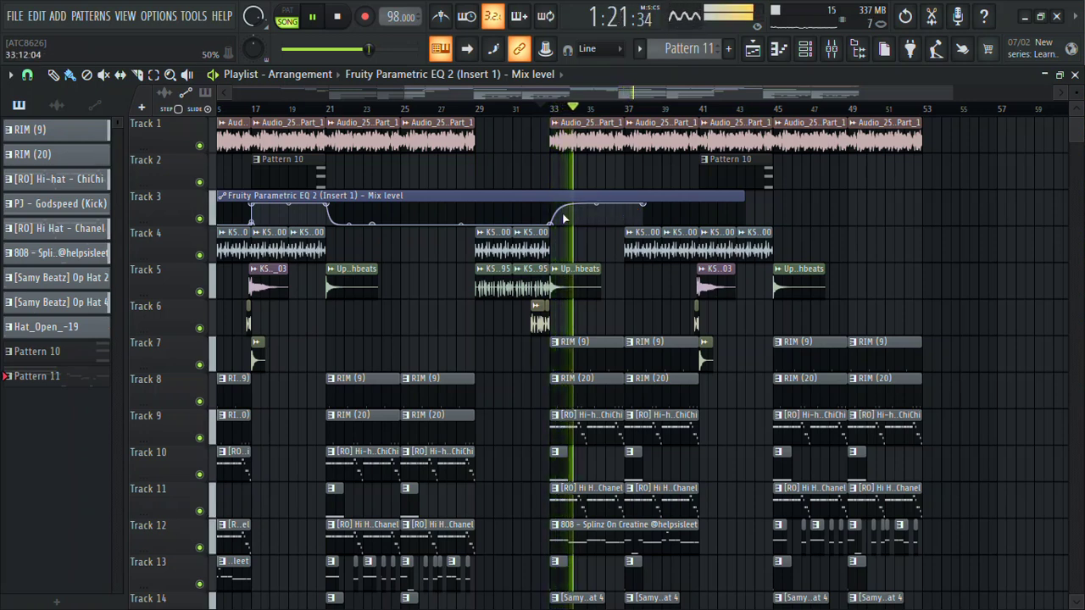
pyautogui.moveTo(559, 214); pyautogui.dragTo(550, 198)
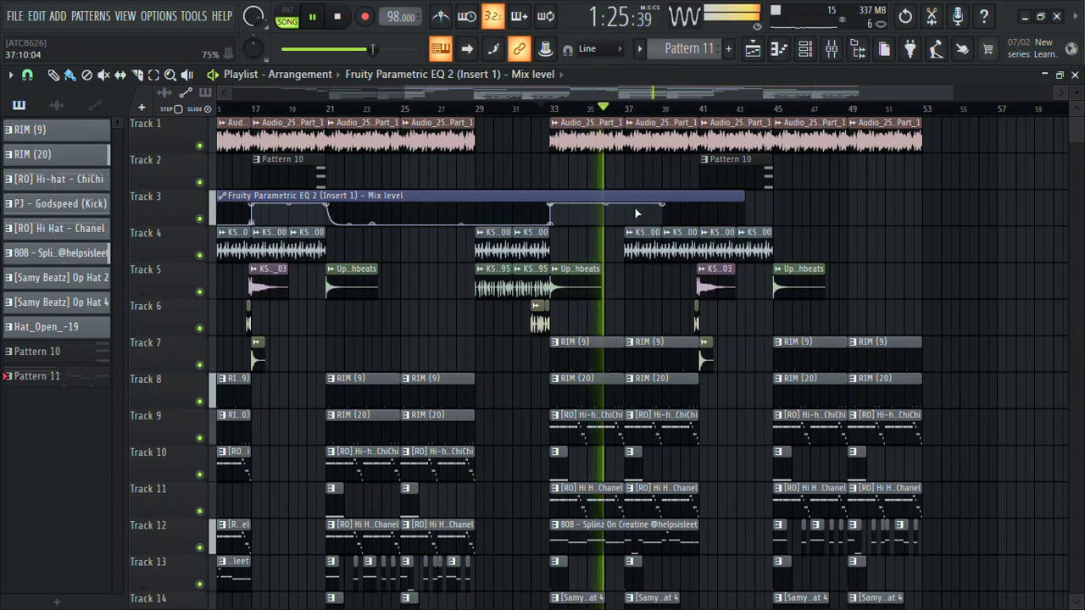
pyautogui.moveTo(637, 214); pyautogui.dragTo(714, 243)
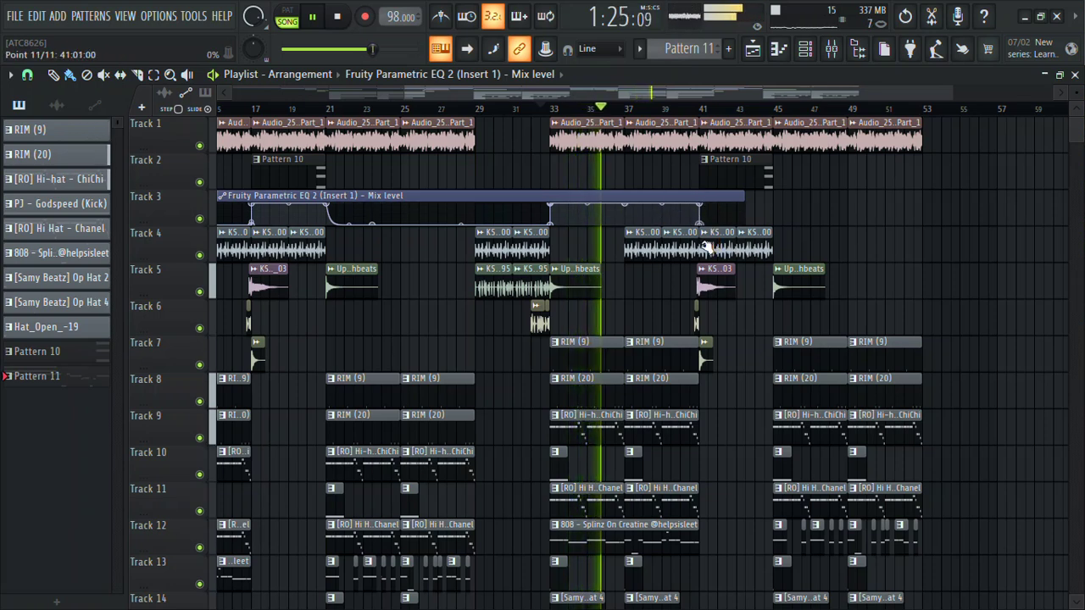
# Open Pattern 11's soundtypo - SynthEdit notes in the piano roll and delete the G#3 and D#4 at the end of bar 7.
pyautogui.scroll(-13, 1077, 144)
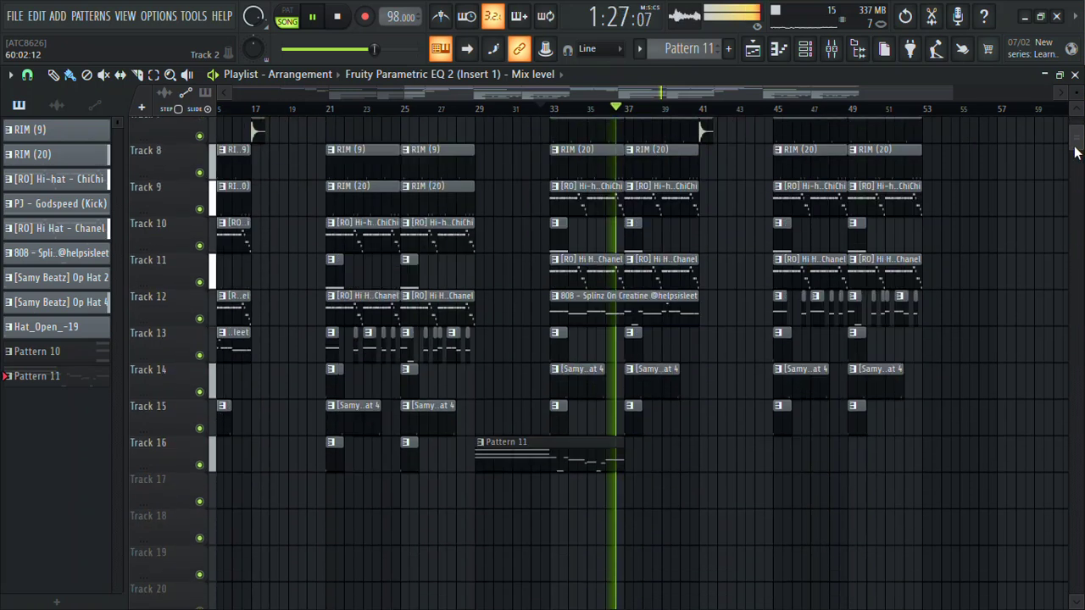
pyautogui.moveTo(503, 229); pyautogui.dragTo(567, 229)
pyautogui.doubleClick(567, 230)
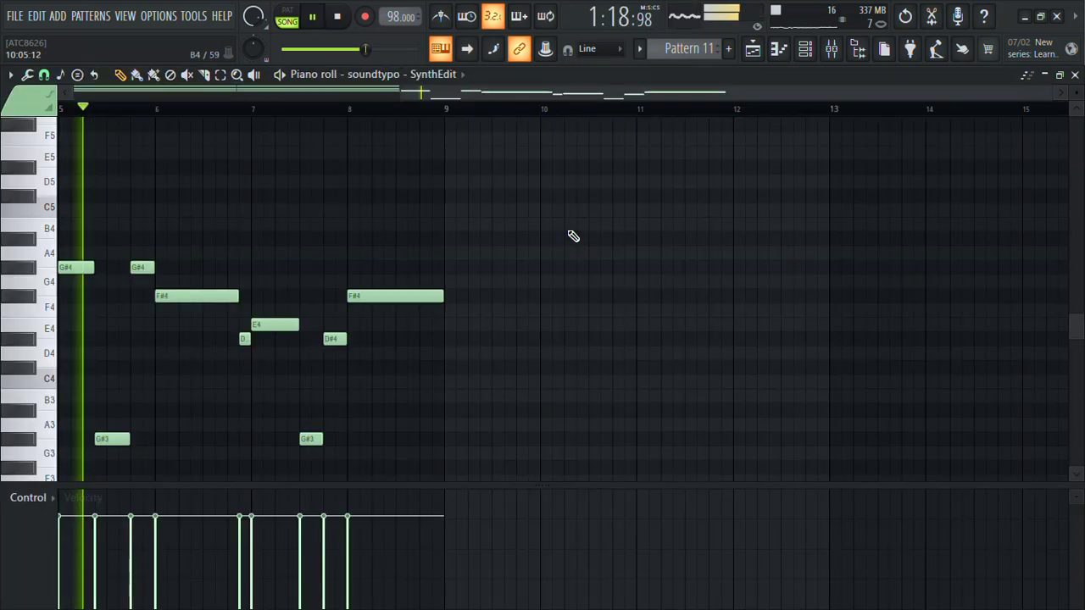
pyautogui.moveTo(792, 96); pyautogui.dragTo(672, 101)
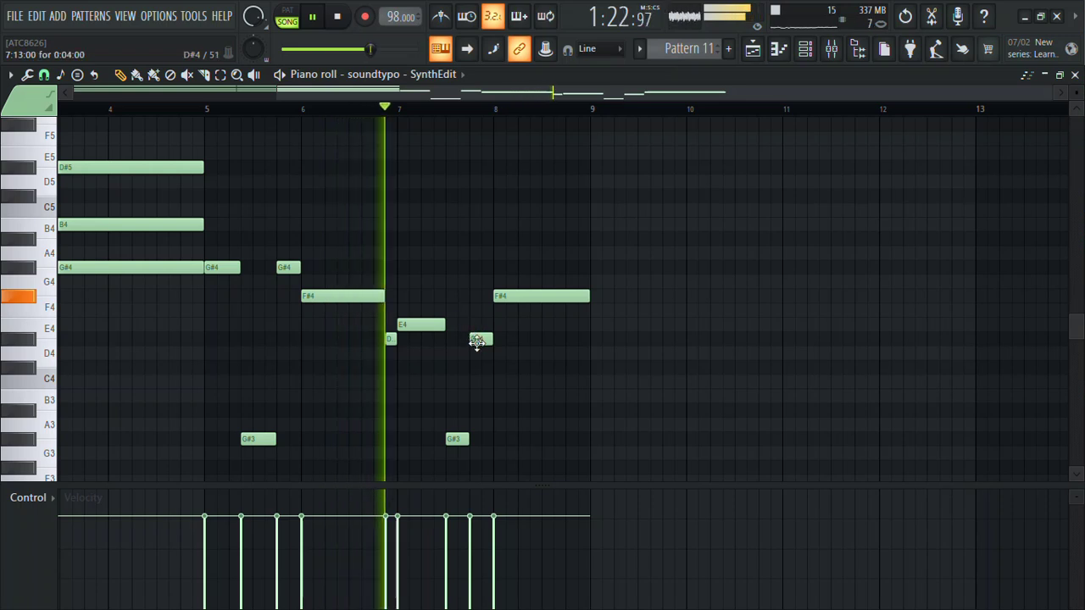
pyautogui.rightClick(457, 439)
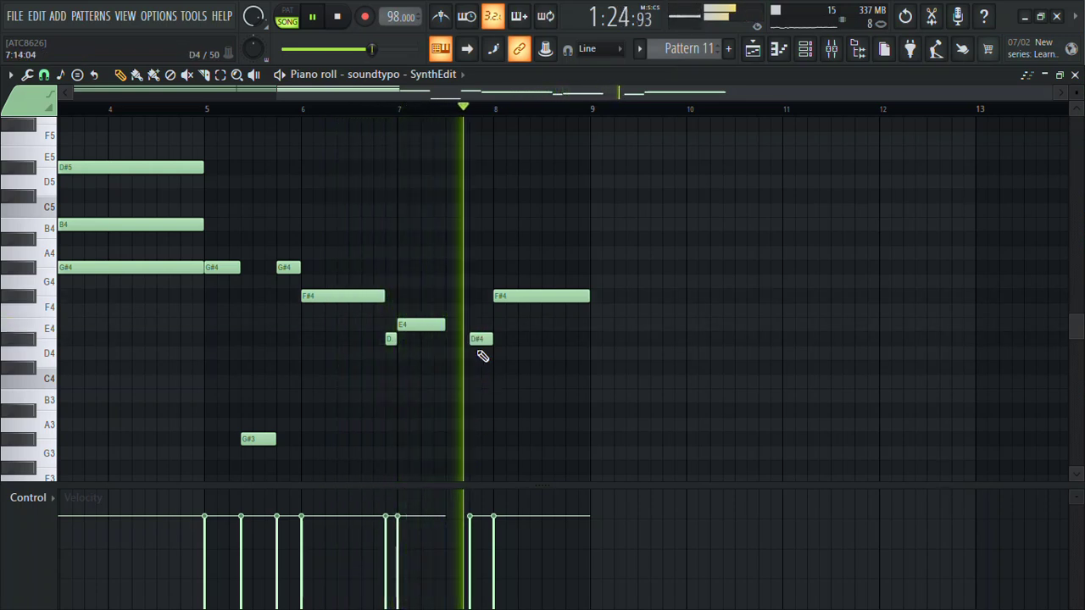
pyautogui.rightClick(480, 341)
# Lower bar 8's F#4 to E4 and extend bar 7's E4 up to the start of bar 8.
pyautogui.click(387, 108)
pyautogui.moveTo(512, 295); pyautogui.dragTo(512, 326)
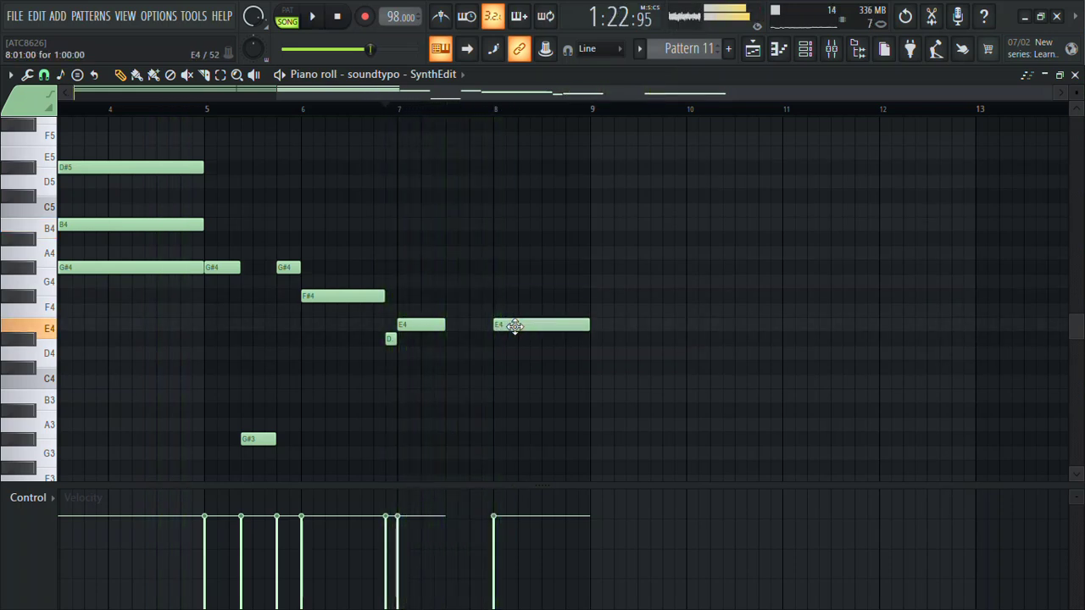
pyautogui.hotkey('ctrl', 'l')
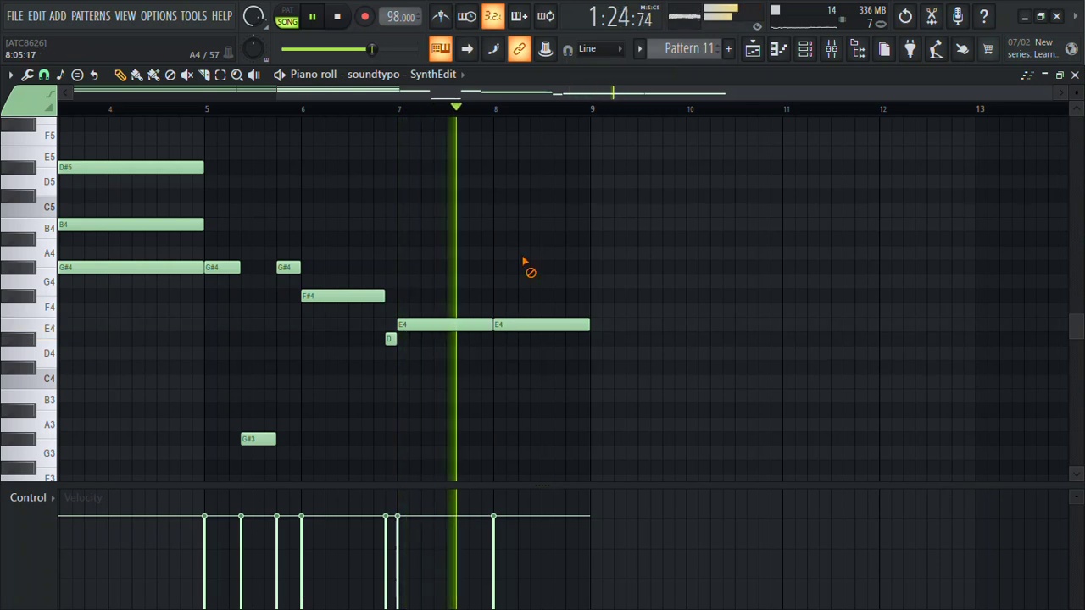
# Duplicate the melody notes of bars 5 to 8 into bars 9 to 12.
pyautogui.moveTo(520, 247); pyautogui.dragTo(228, 451)
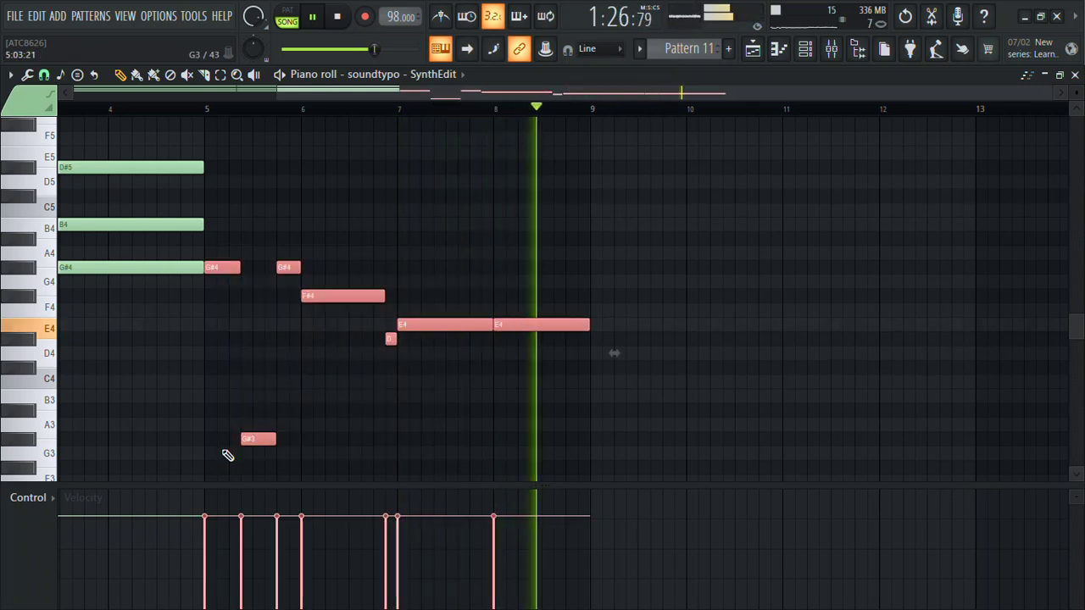
pyautogui.hotkey('ctrl', 'b')
pyautogui.hotkey('ctrl', 'd')
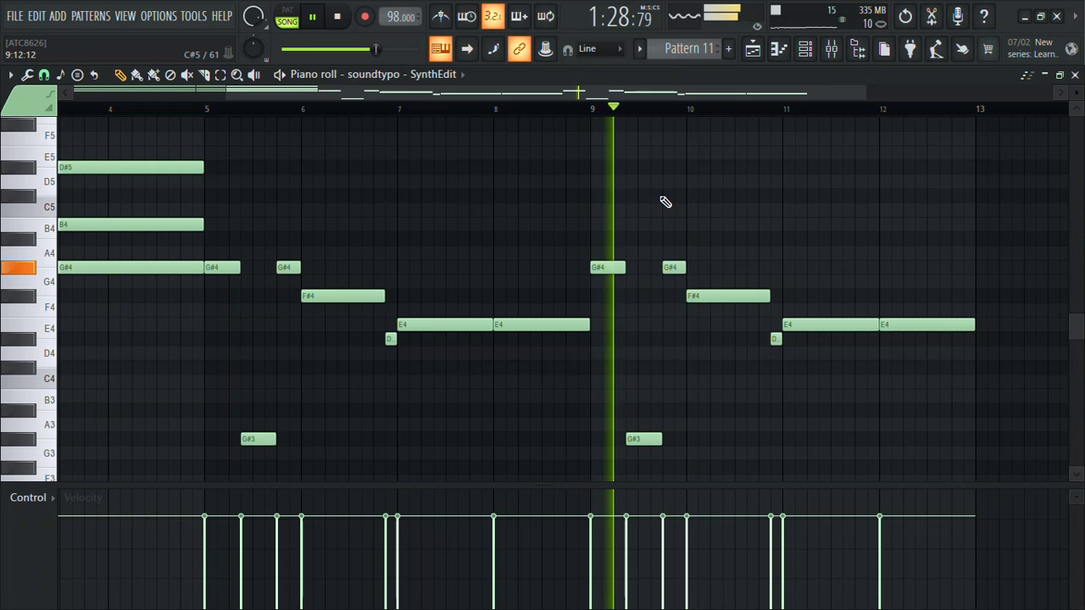
# Raise the long F#4 in bar 10 to A#4 and play back the duplicated phrase.
pyautogui.press('space')
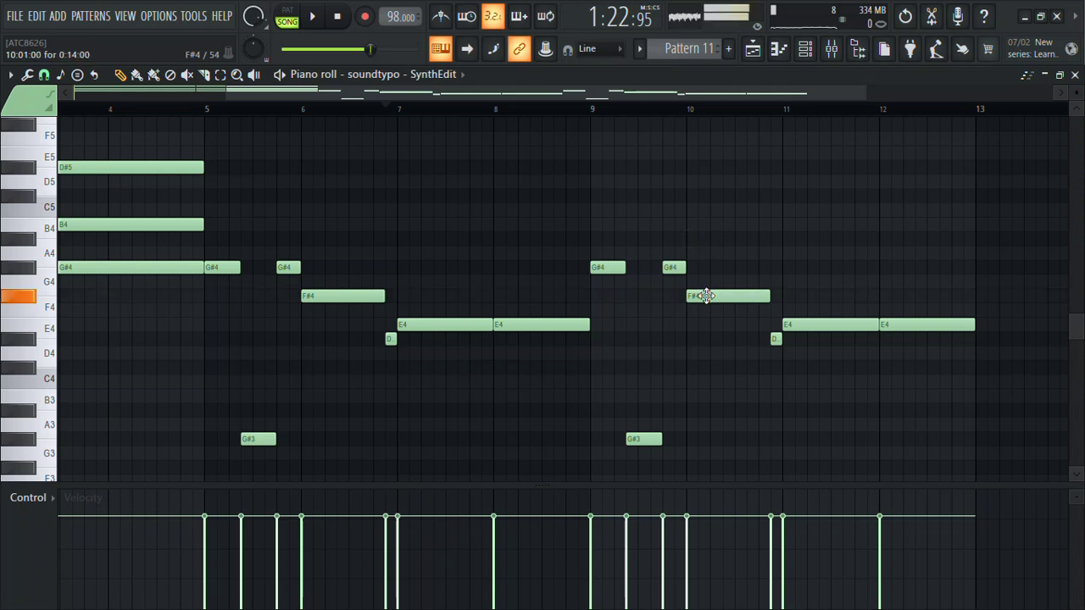
pyautogui.moveTo(706, 295); pyautogui.dragTo(708, 237)
pyautogui.press('space')
pyautogui.click(598, 112)
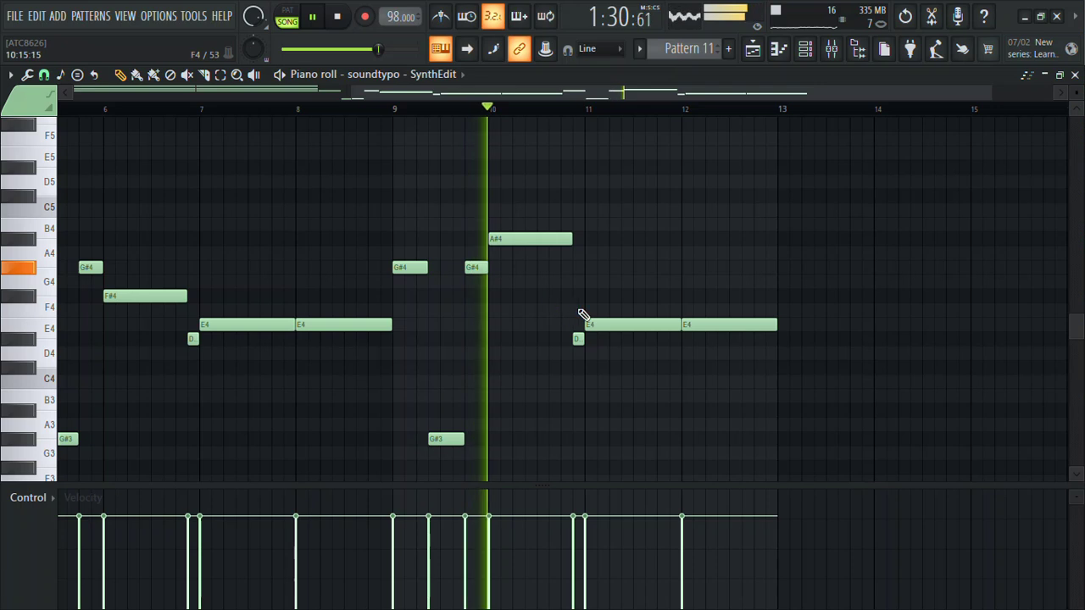
# Try the short D#4 at the end of bar 10 at G#4 and play the phrase back.
pyautogui.click(585, 339)
pyautogui.rightClick(578, 339)
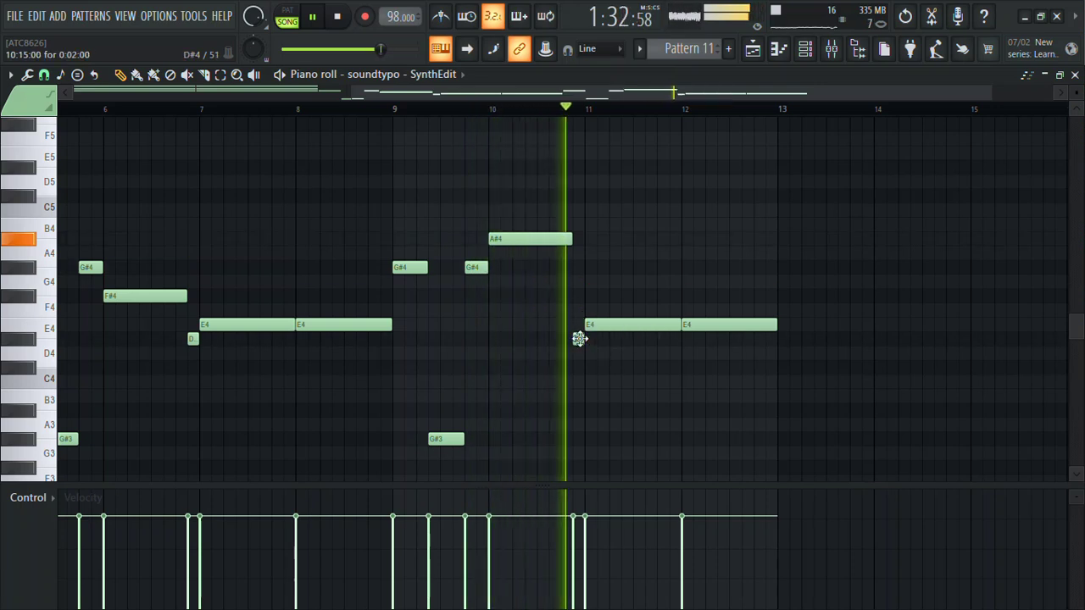
pyautogui.press('space')
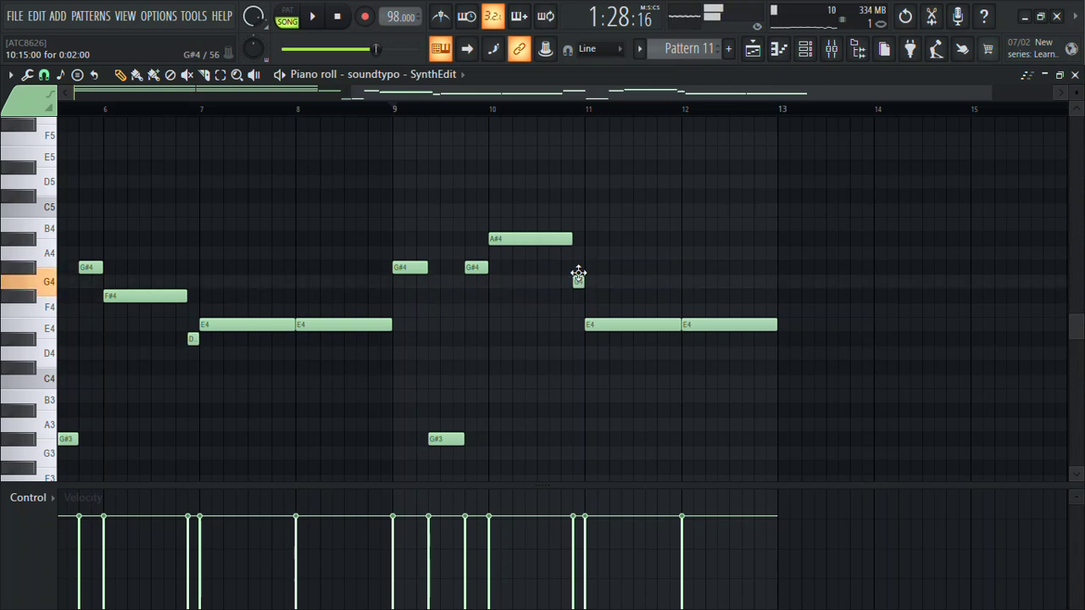
pyautogui.moveTo(613, 329)
pyautogui.mouseDown()
pyautogui.moveTo(615, 295)
pyautogui.moveTo(612, 329)
pyautogui.mouseUp()
pyautogui.press('space')
pyautogui.scroll(2, 540, 116)
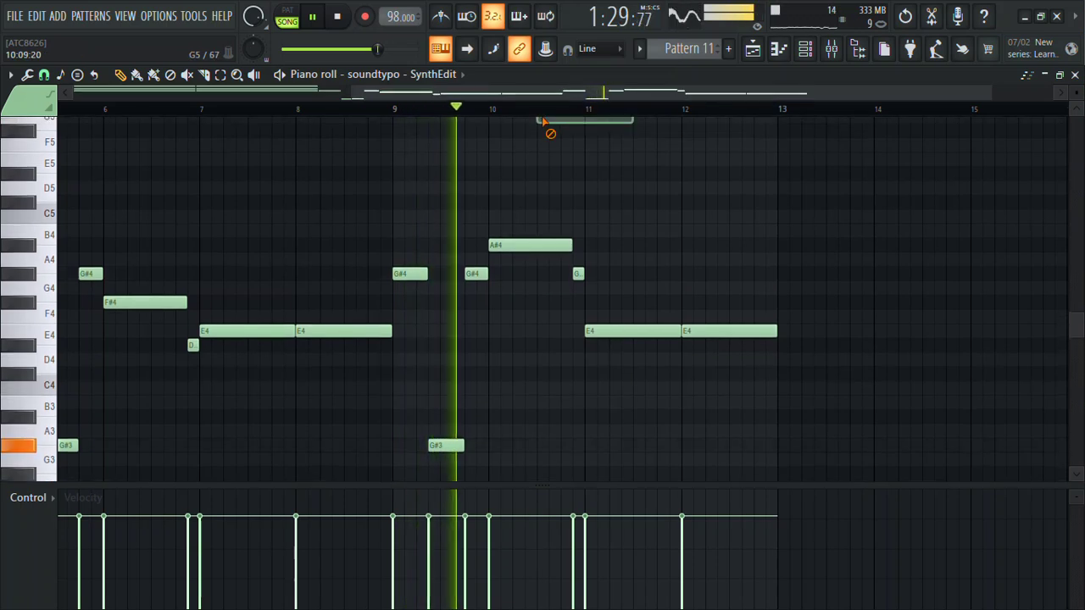
# Try bar 11's E4 at F#4 while playing from the middle of bar 10.
pyautogui.click(550, 110)
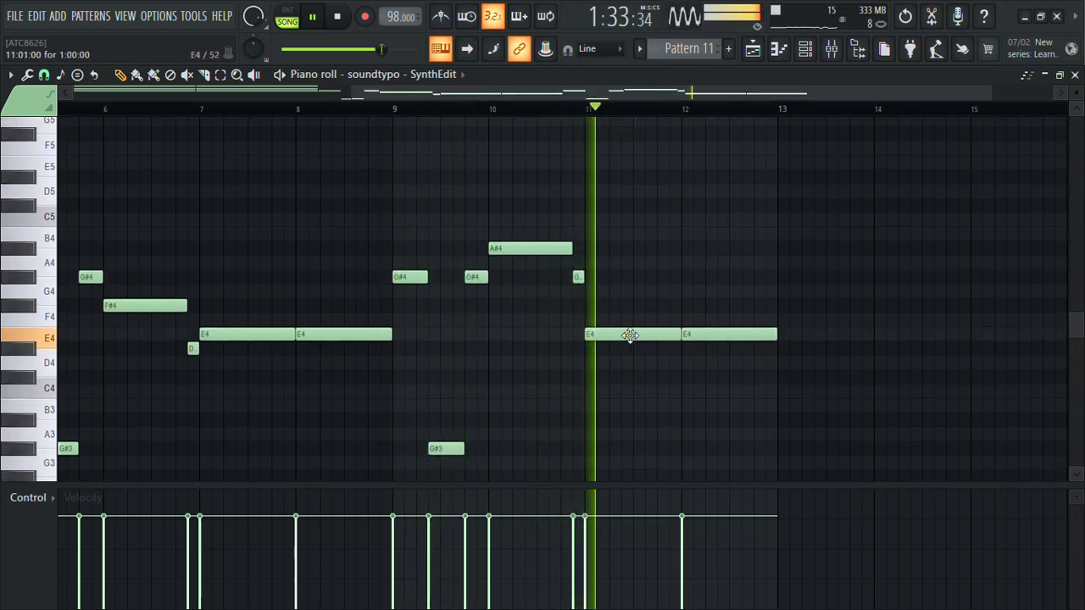
pyautogui.moveTo(602, 334); pyautogui.dragTo(601, 303)
pyautogui.press('space')
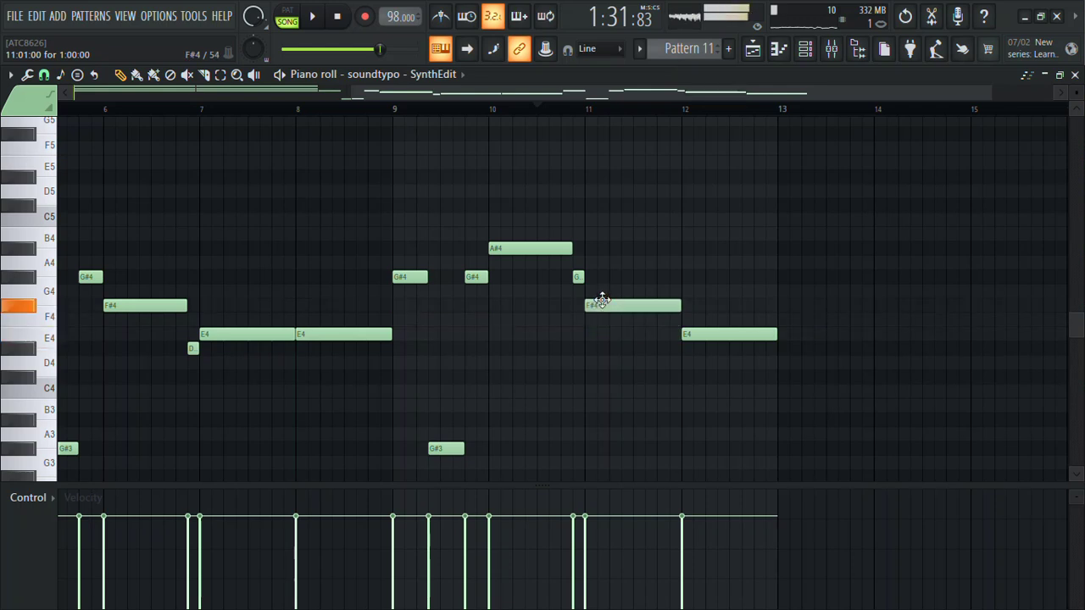
# Lower the short note at the end of bar 10 to F#4 and move bar 11's note back to E4.
pyautogui.press('space')
pyautogui.click(573, 305)
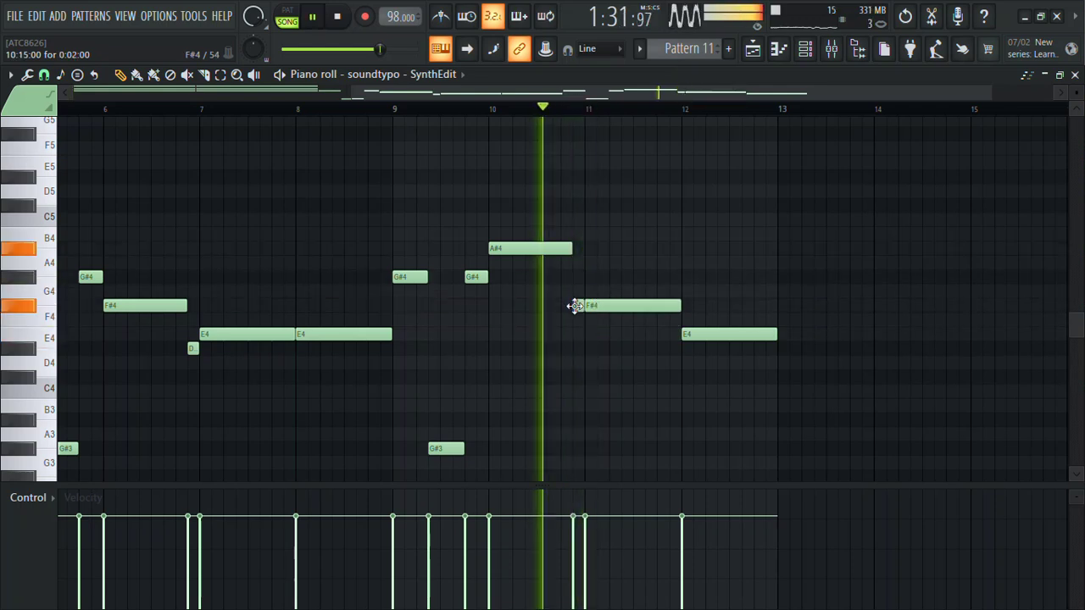
pyautogui.moveTo(598, 306); pyautogui.dragTo(598, 340)
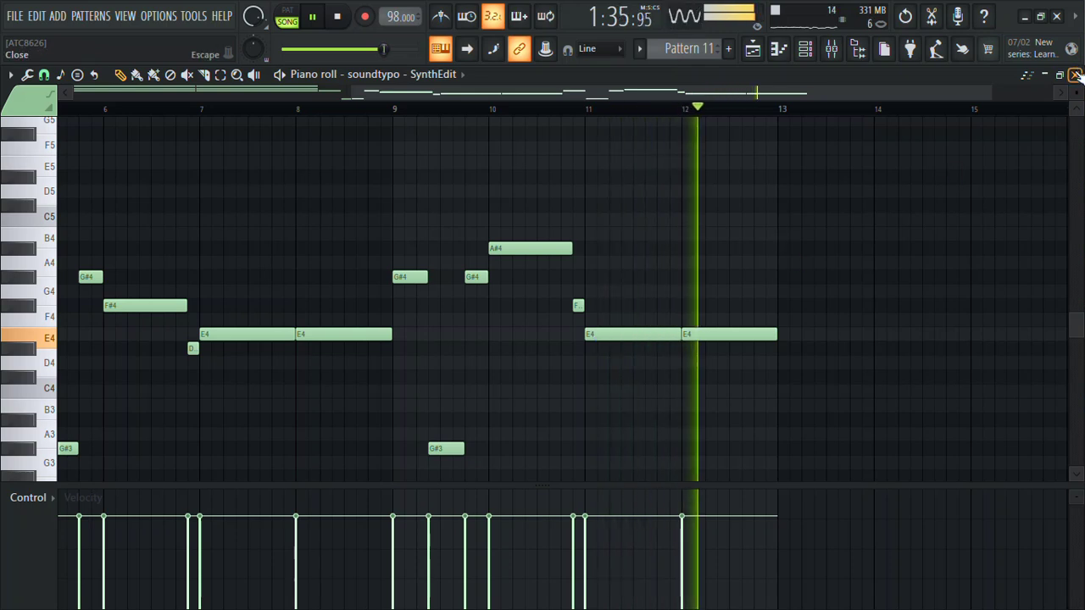
# Close the piano roll and copy the finished SynthEdit notes into the cloned SynthEdit #2 channel.
pyautogui.click(753, 49)
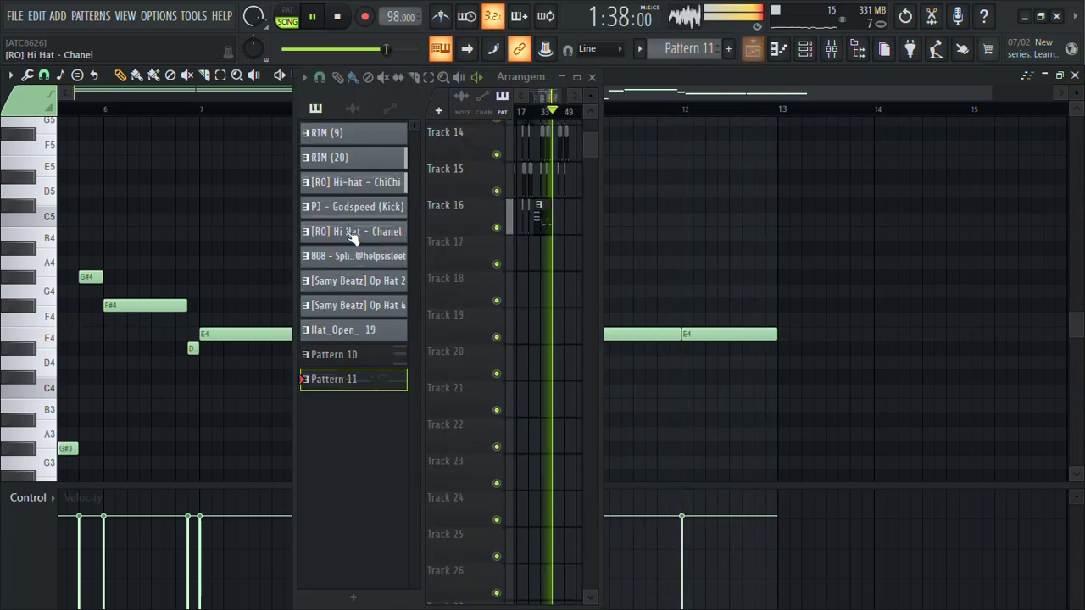
pyautogui.click(1076, 75)
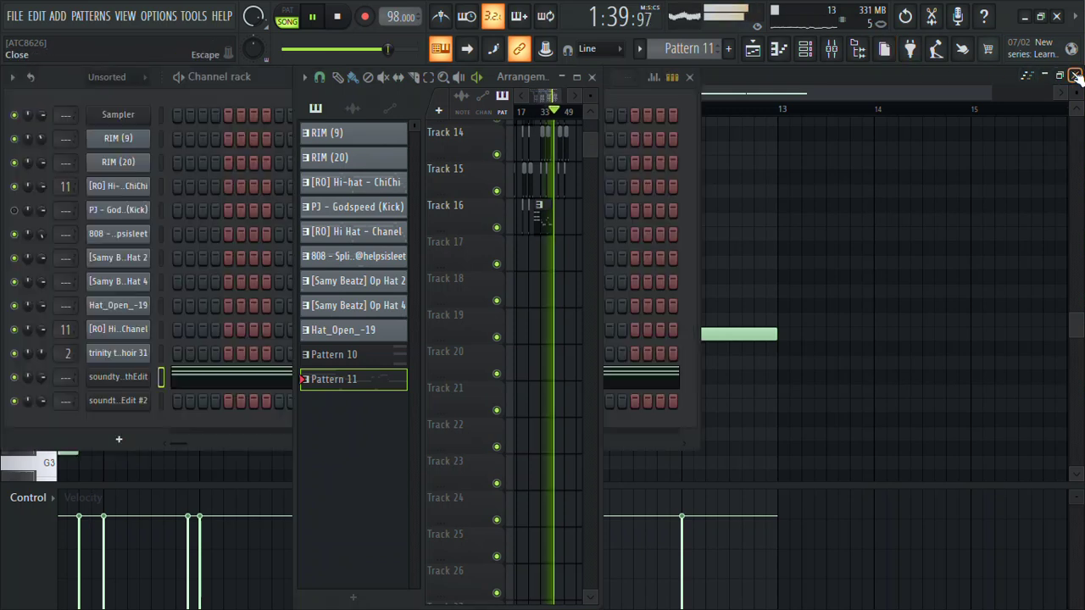
pyautogui.click(161, 402)
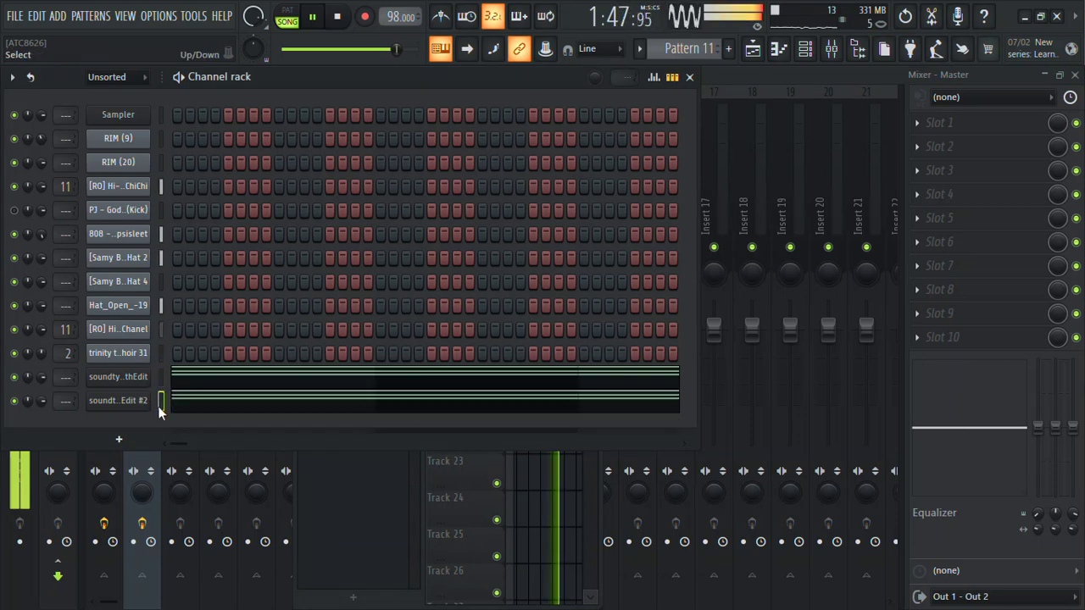
# Maximize the playlist and play the song from just before bar 29.
pyautogui.click(753, 49)
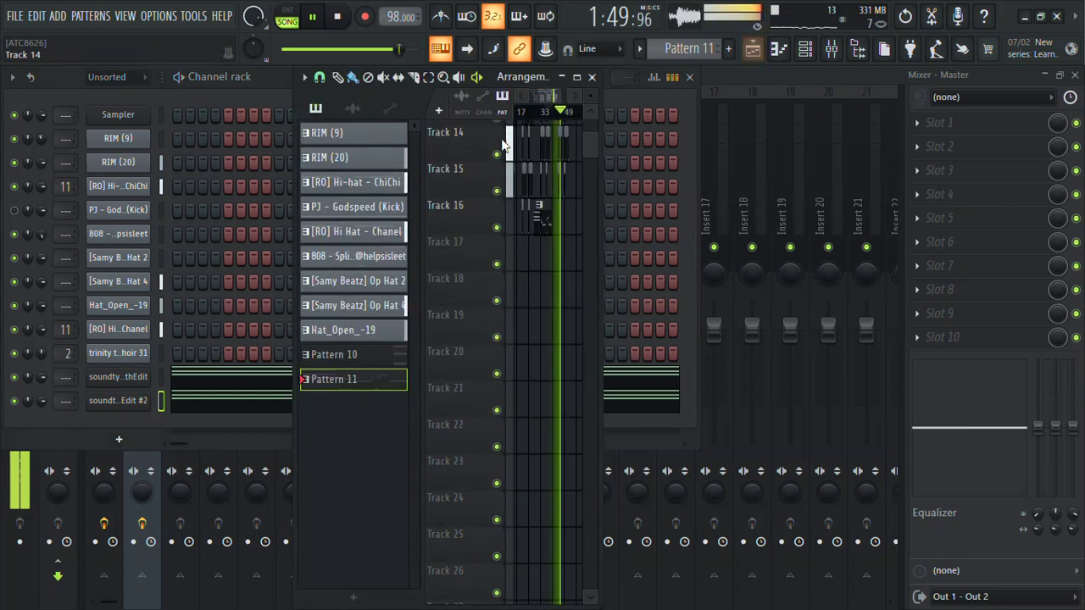
pyautogui.doubleClick(578, 78)
pyautogui.click(467, 108)
# Change the SynthEdit #2 instrument's program to 6 - fat SECTION and close its window.
pyautogui.click(815, 55)
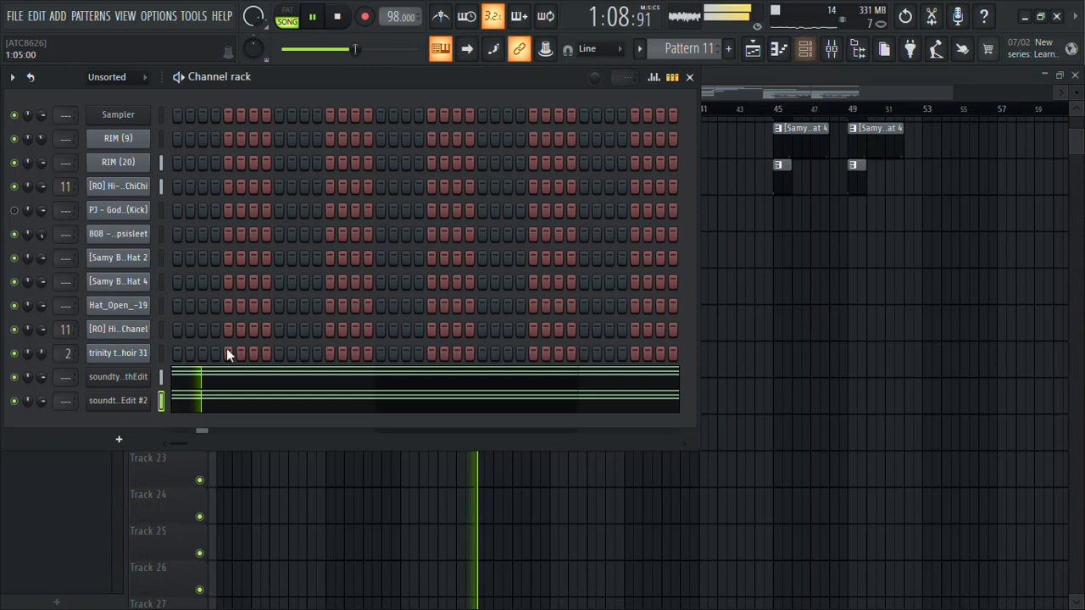
pyautogui.click(118, 401)
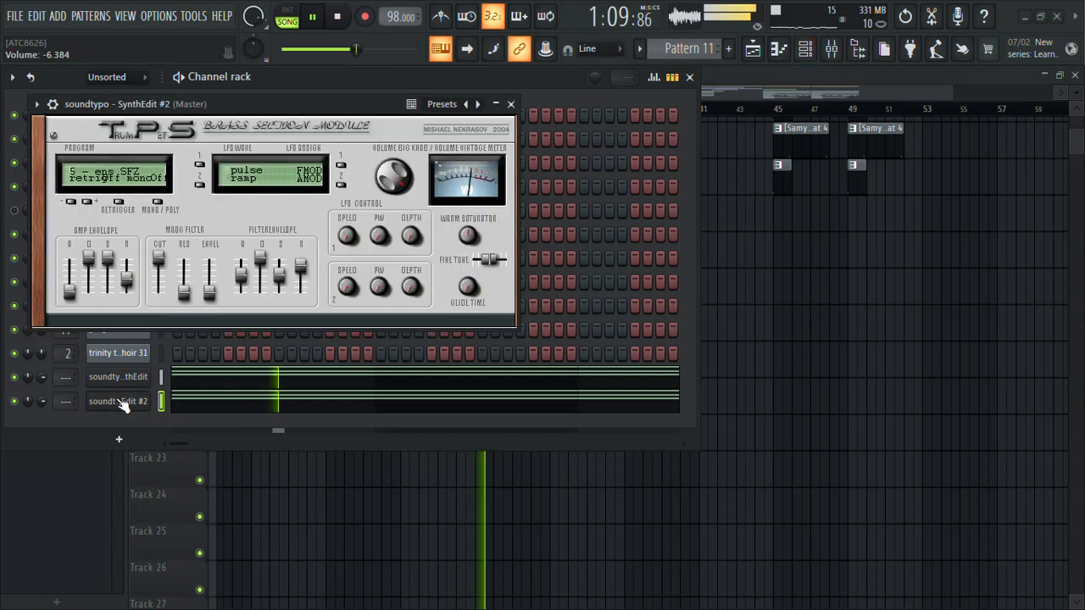
pyautogui.click(129, 170)
pyautogui.click(97, 182)
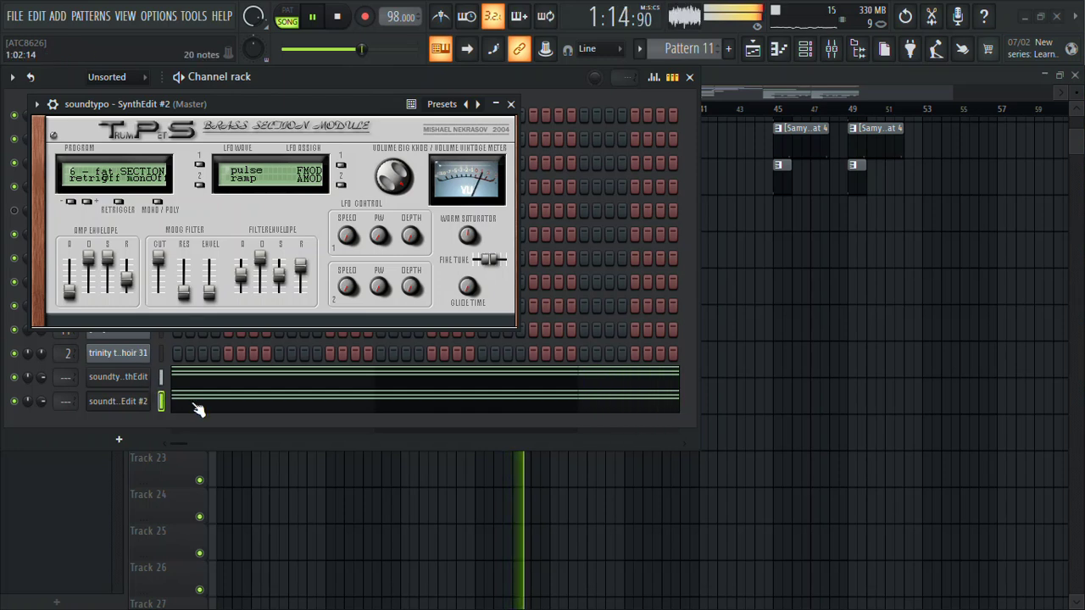
pyautogui.click(134, 175)
pyautogui.click(506, 127)
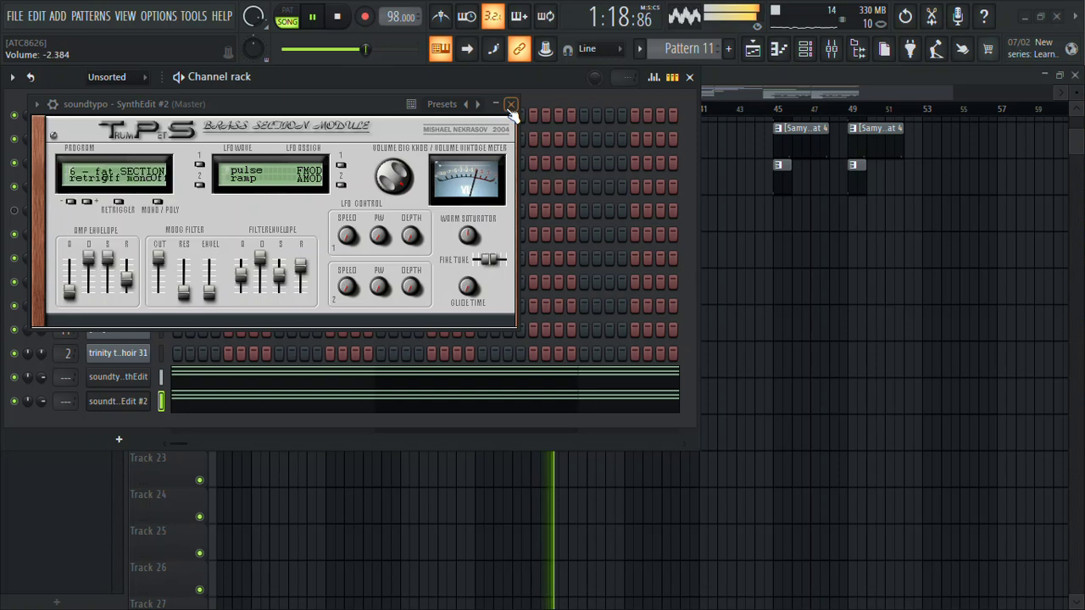
pyautogui.click(510, 103)
# Transpose all SynthEdit #2 notes down one octave and play the pattern from its start.
pyautogui.click(314, 405)
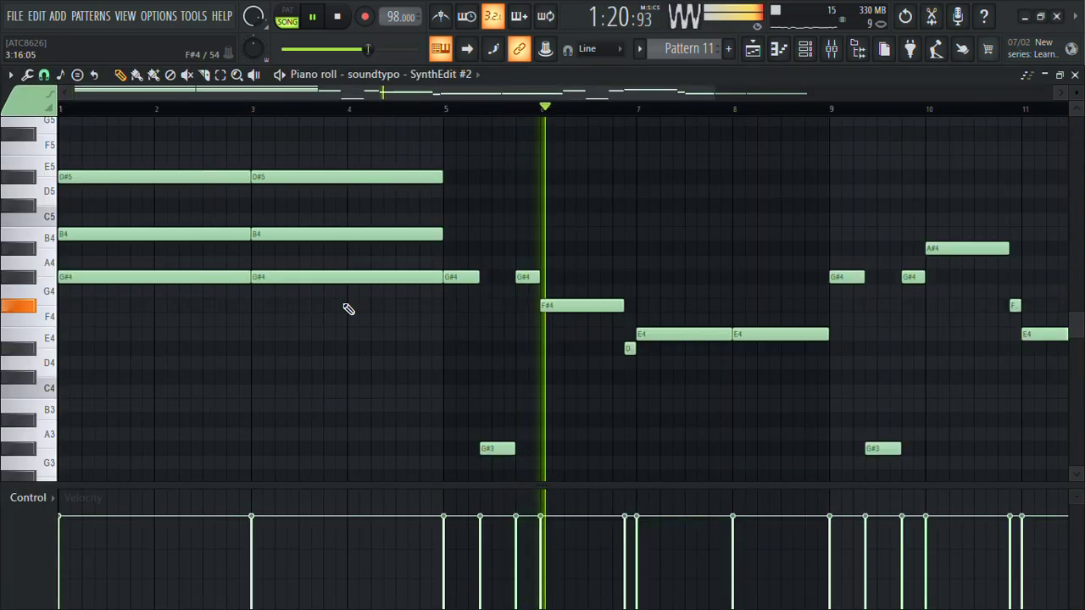
pyautogui.scroll(1, 339, 297)
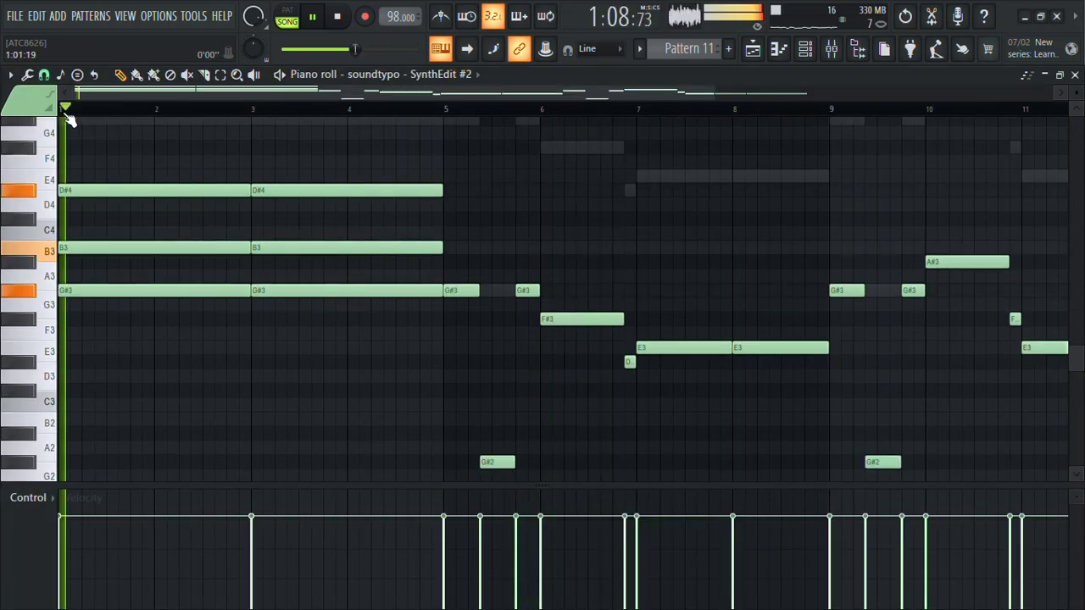
# Mute the original SynthEdit channel and try programs 7 - fat SFZ and 8 - fat SHFL on SynthEdit #2.
pyautogui.click(805, 50)
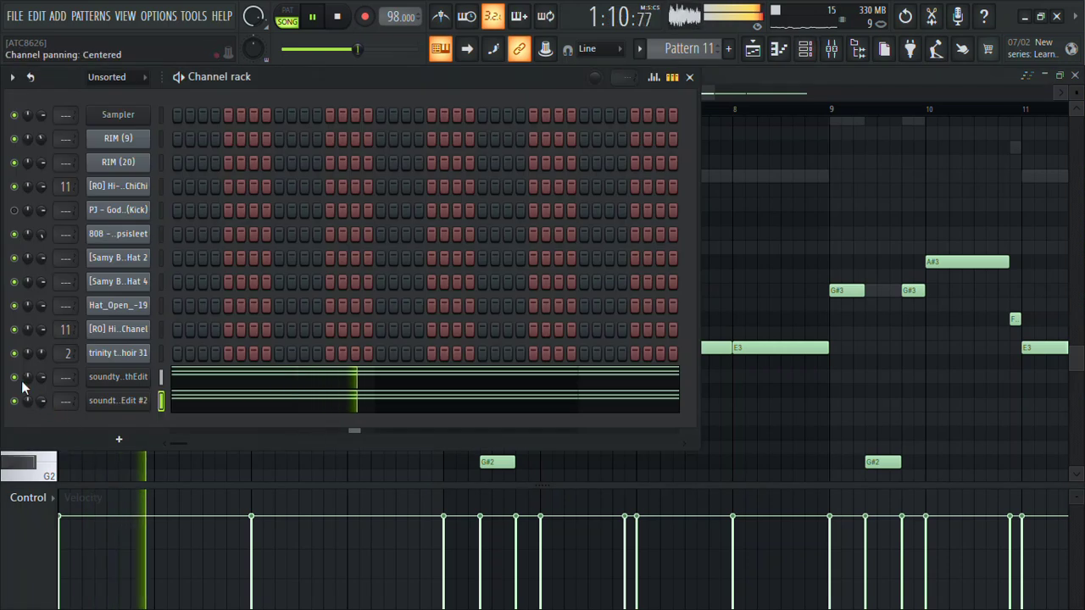
pyautogui.click(106, 405)
pyautogui.click(136, 174)
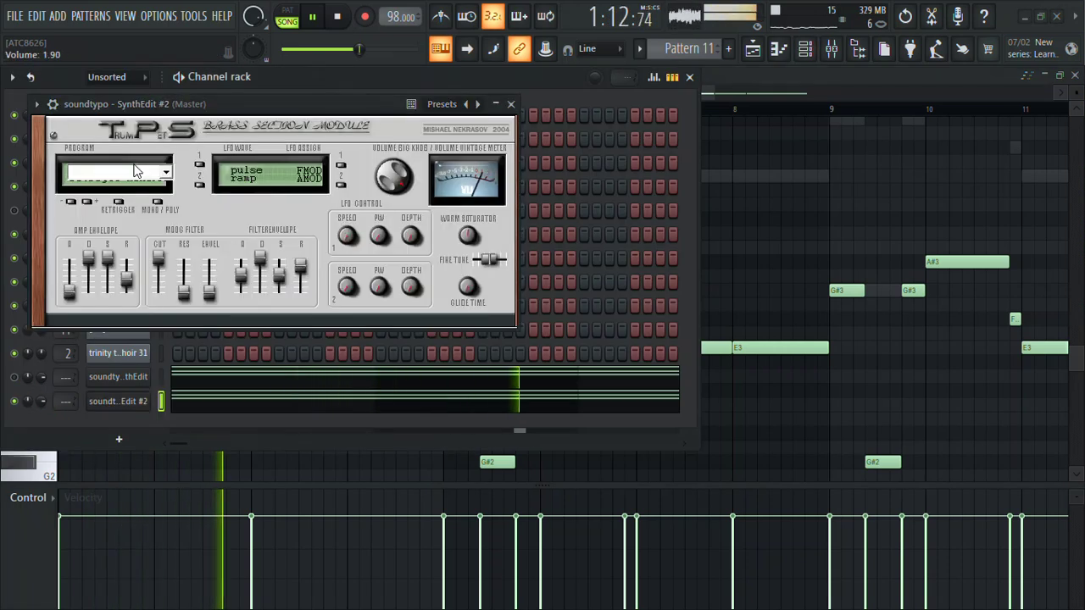
pyautogui.click(145, 196)
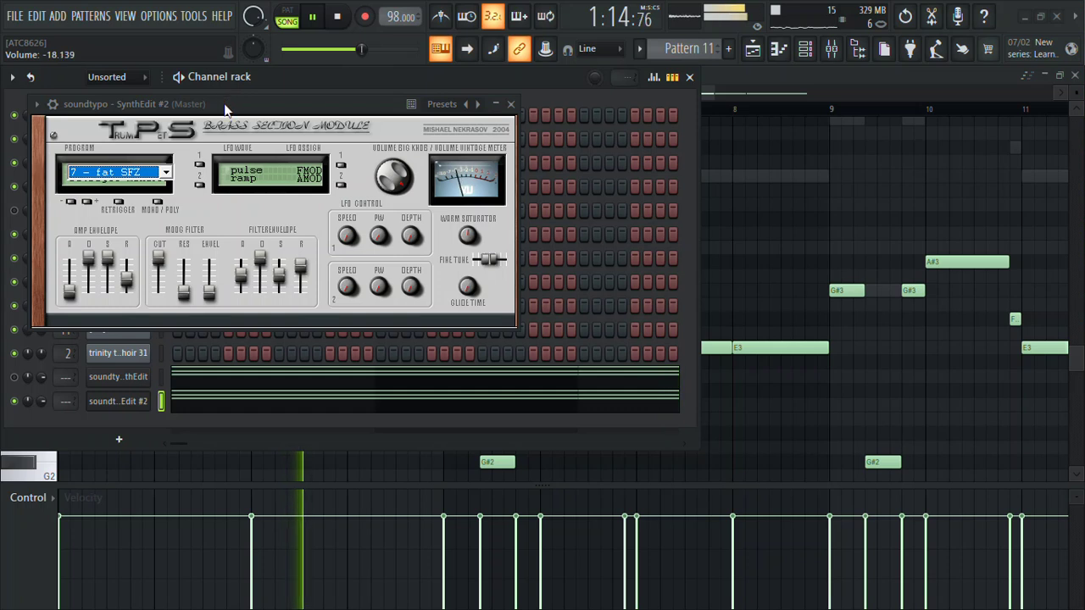
pyautogui.click(134, 180)
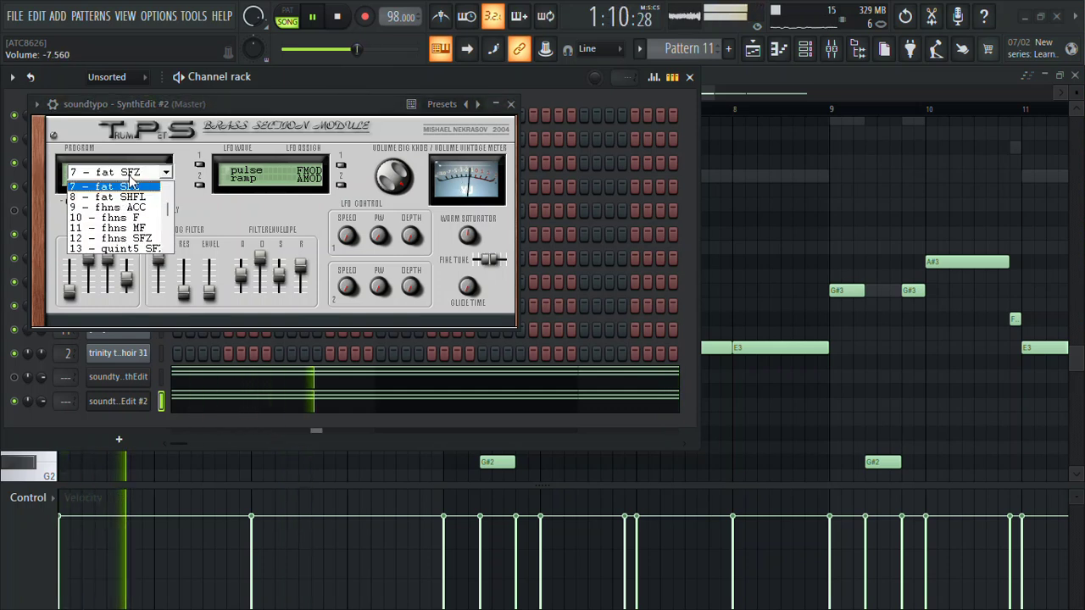
pyautogui.click(136, 199)
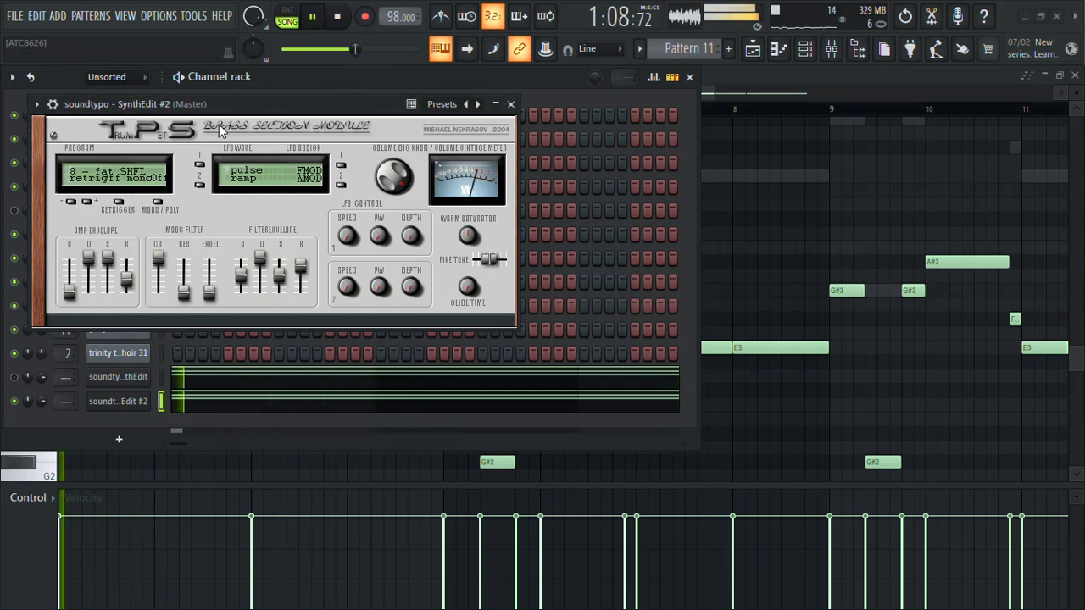
# Transpose the SynthEdit #2 notes up one octave, set its program to 9 - fhns ACC and close the instrument window.
pyautogui.click(199, 404)
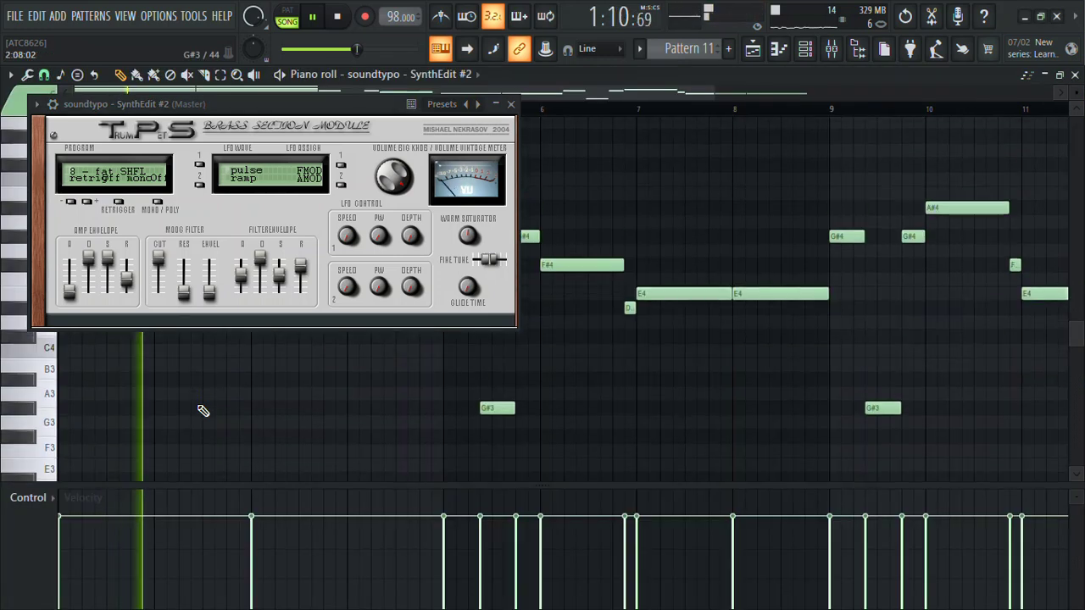
pyautogui.click(123, 169)
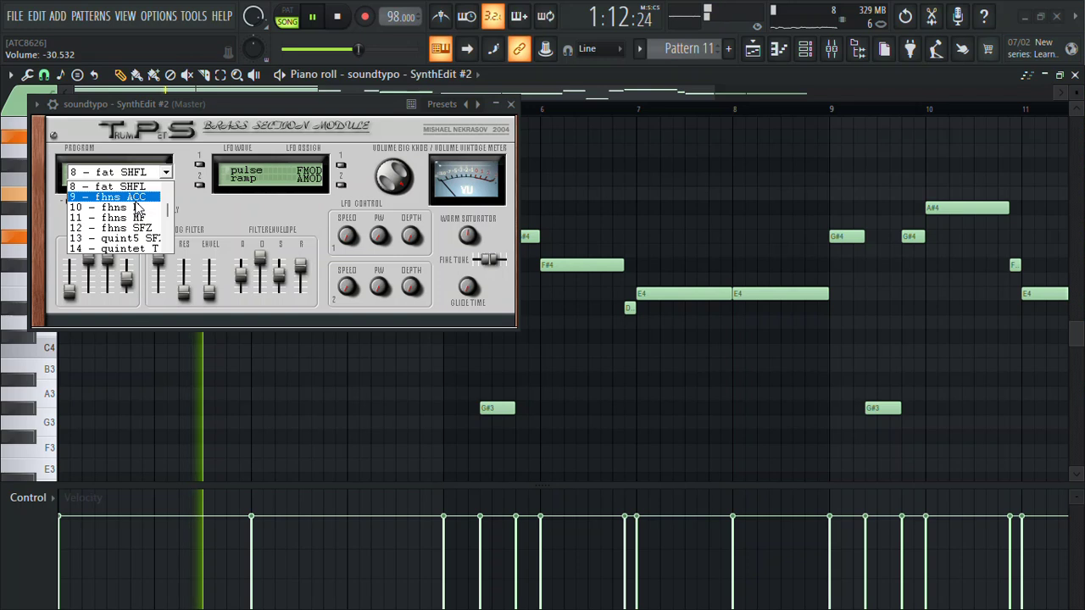
pyautogui.click(136, 196)
pyautogui.click(127, 172)
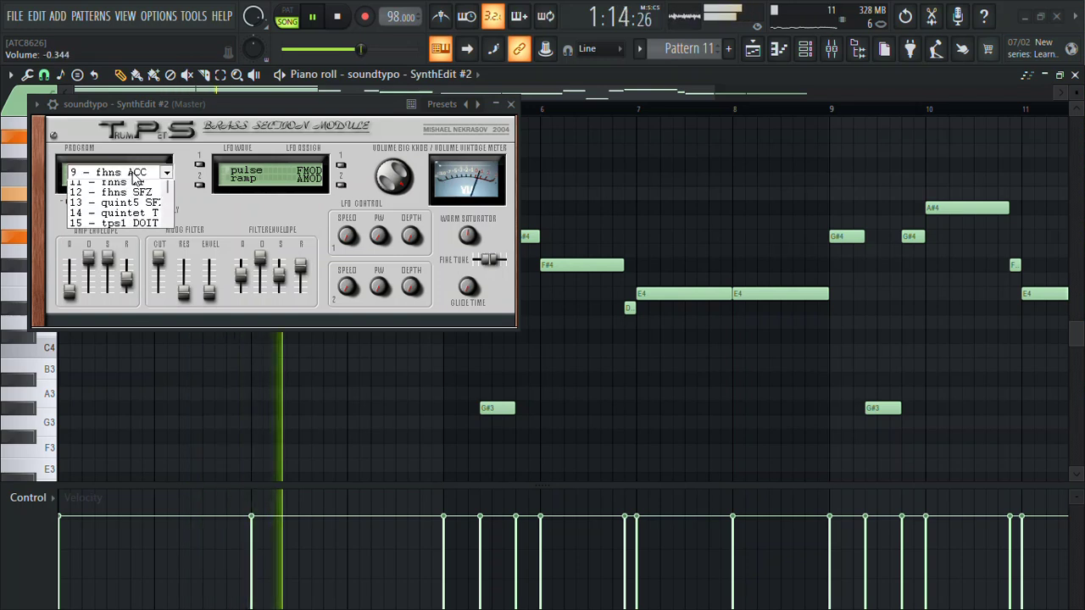
pyautogui.click(511, 103)
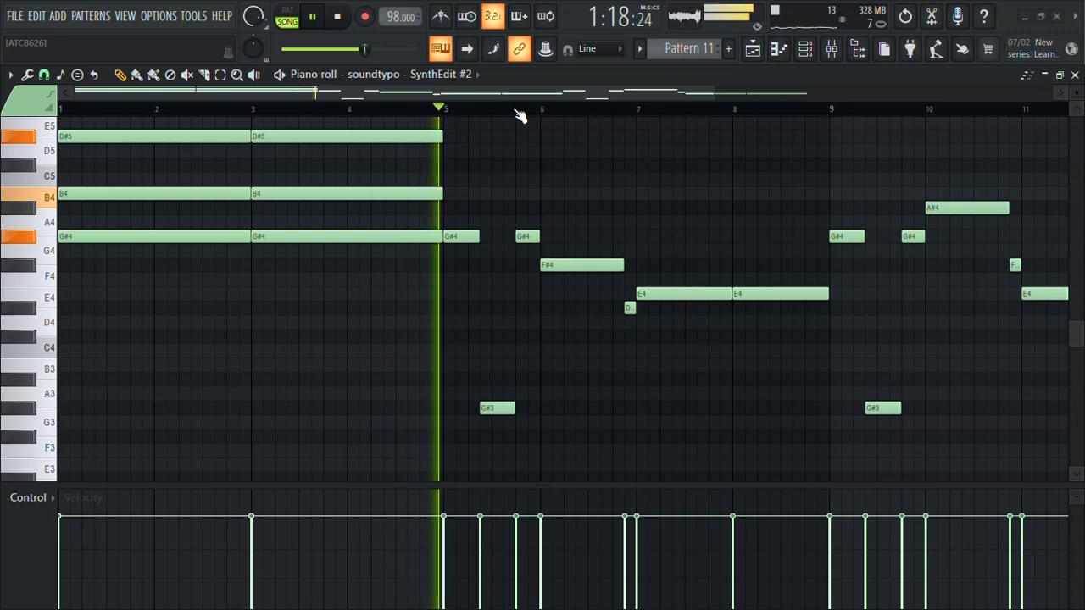
# Shorten the G#4, B4 and D#5 chord notes starting at bars 1 and 3 of SynthEdit #2 to one bar each.
pyautogui.click(805, 49)
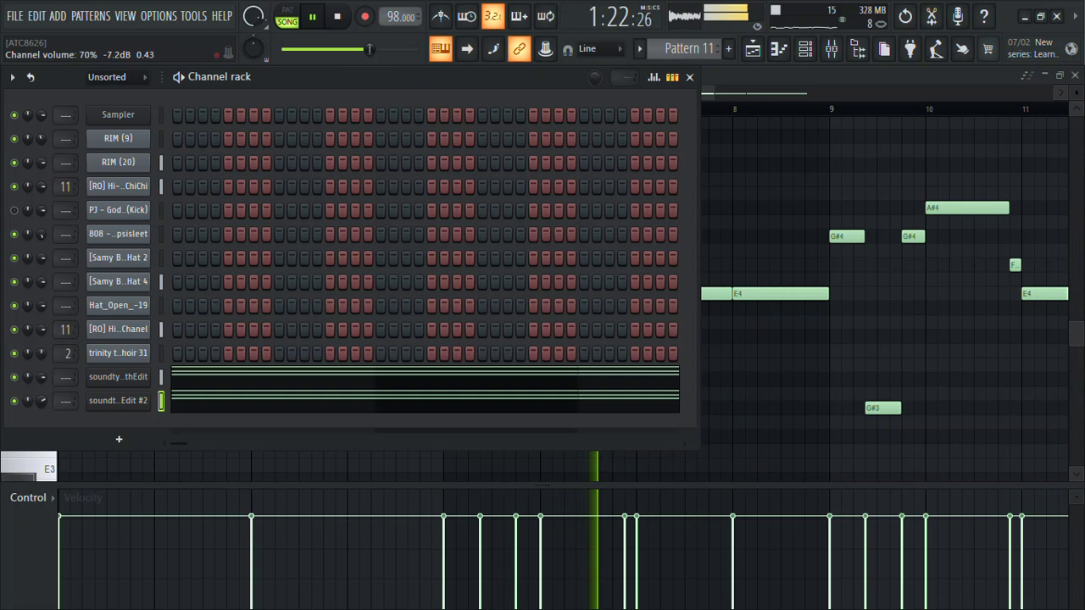
pyautogui.click(206, 410)
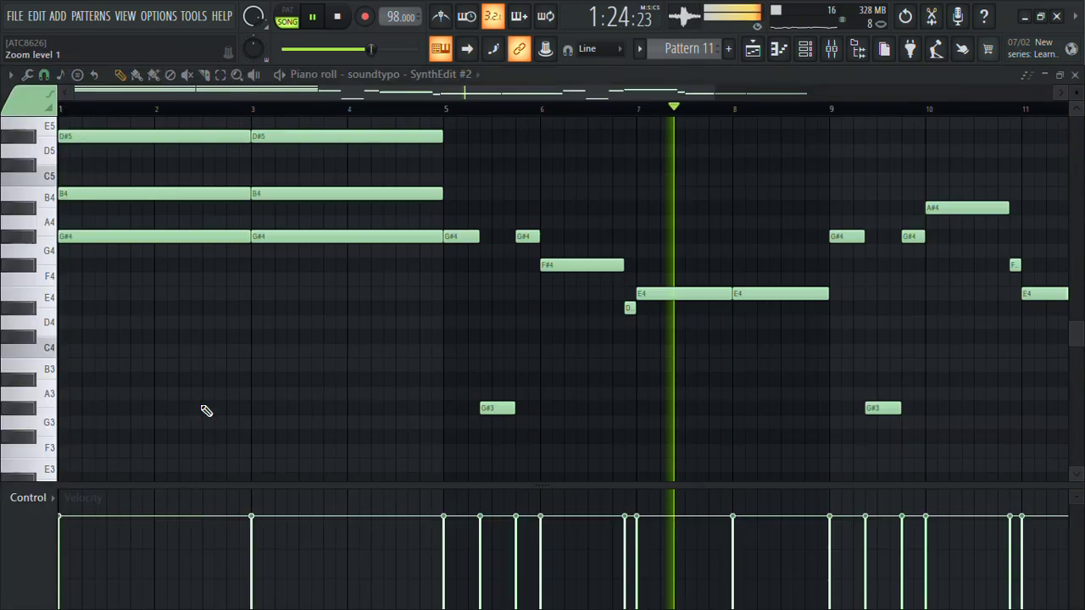
pyautogui.moveTo(187, 293); pyautogui.dragTo(392, 286)
pyautogui.scroll(-5, 390, 286)
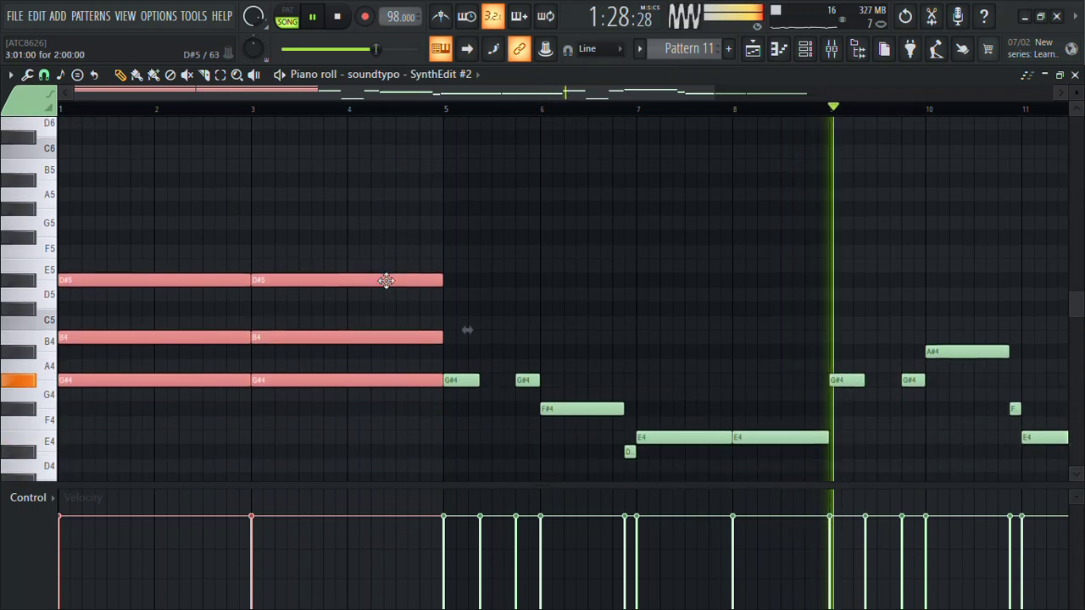
pyautogui.moveTo(446, 279); pyautogui.dragTo(351, 277)
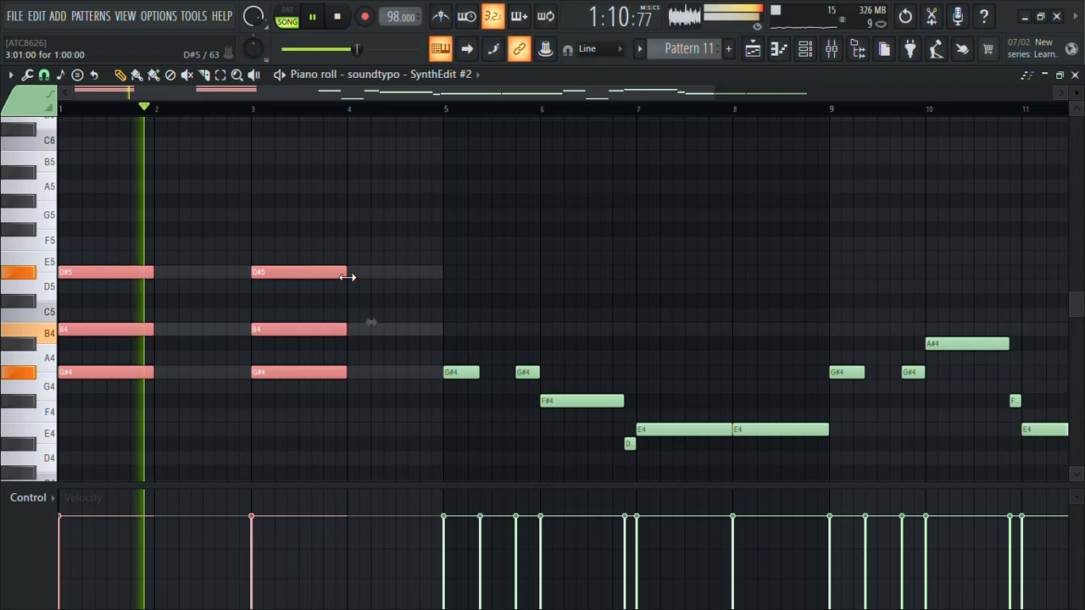
# Clone the SynthEdit #2 channel and set the clone's program to 10 - fhns F.
pyautogui.click(807, 53)
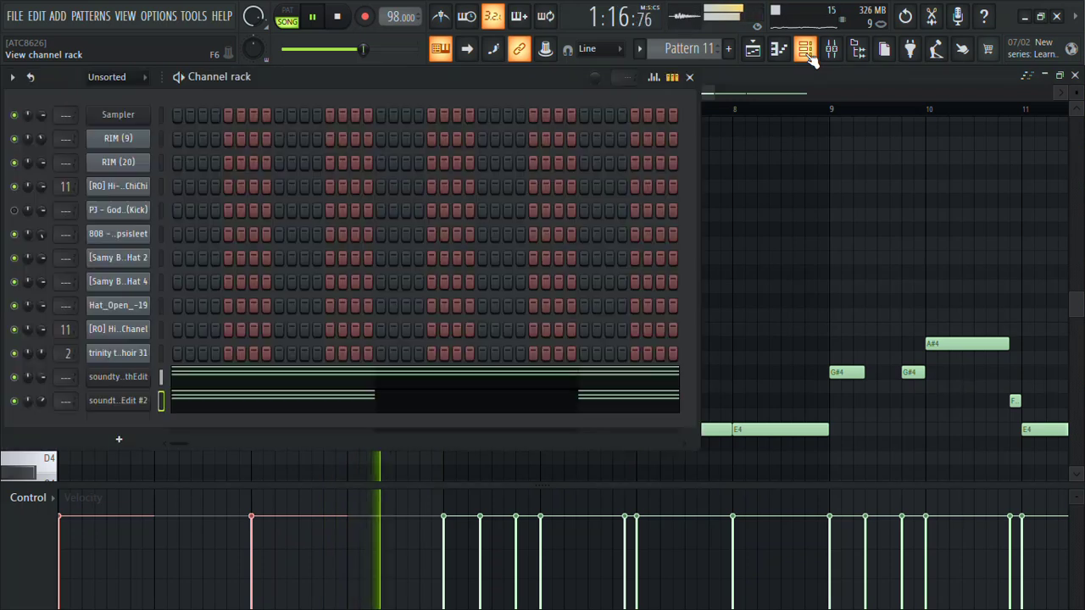
pyautogui.rightClick(133, 401)
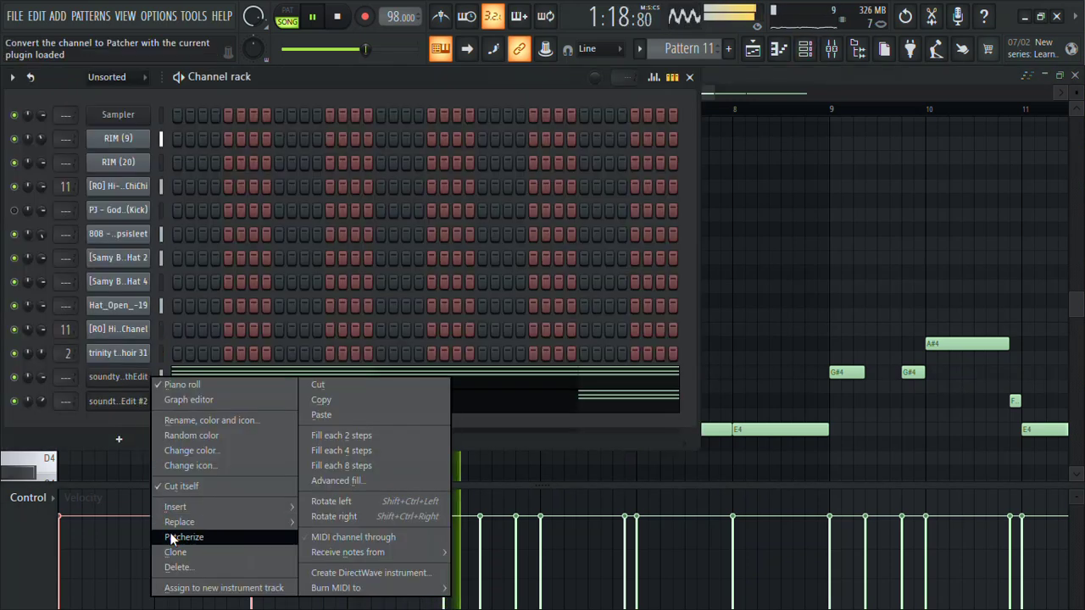
pyautogui.click(186, 552)
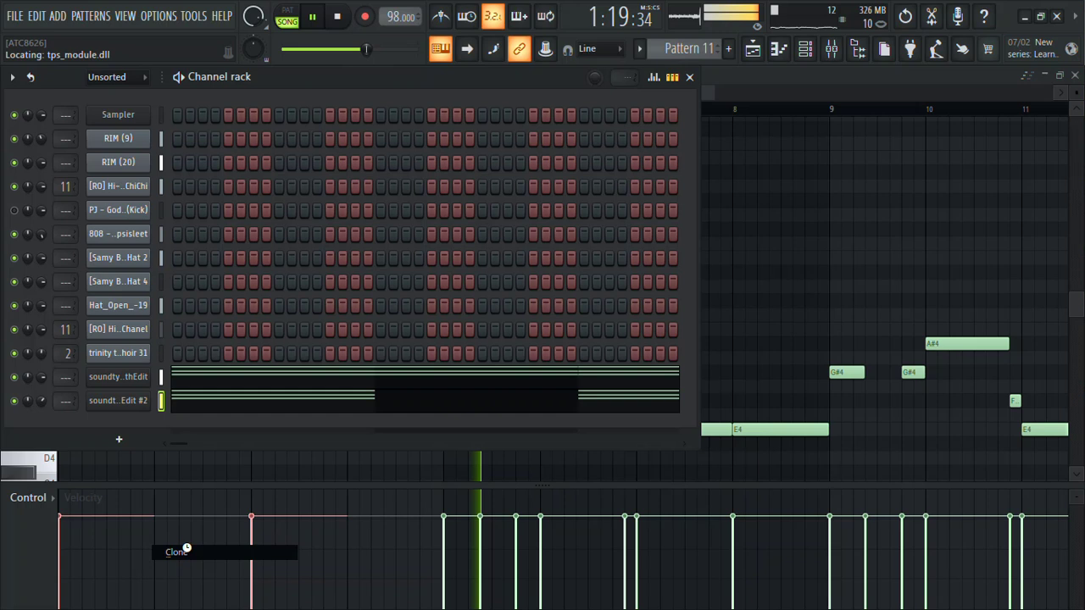
pyautogui.click(148, 206)
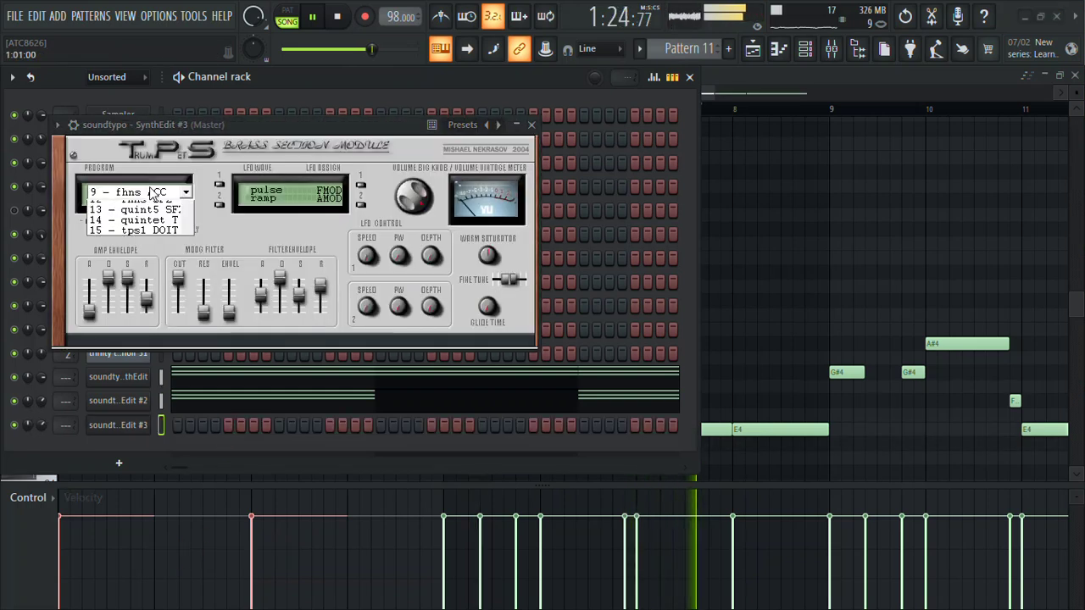
pyautogui.click(166, 218)
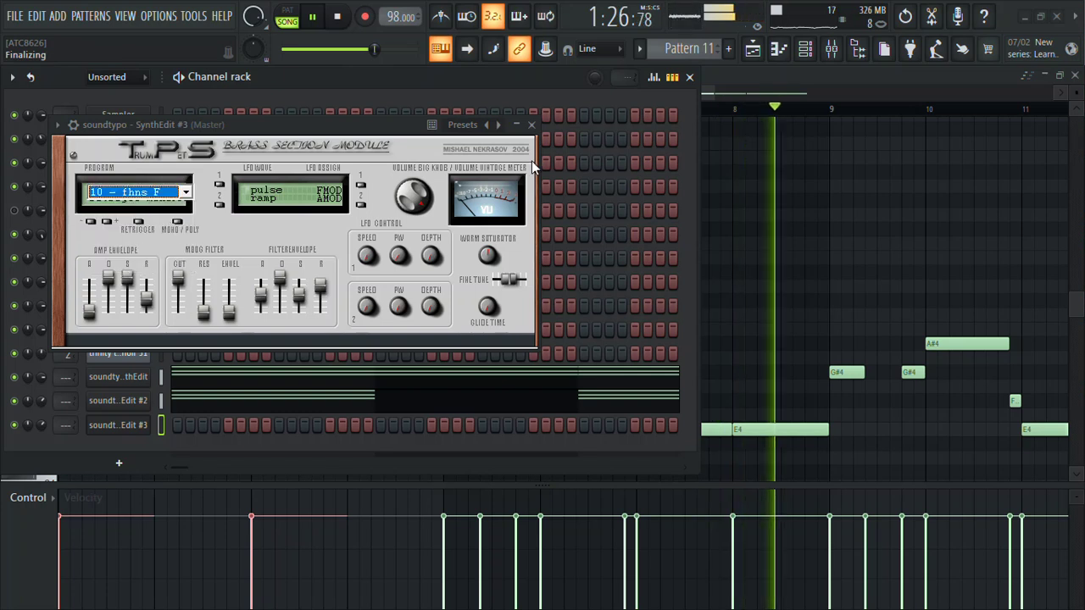
pyautogui.click(531, 125)
# Copy the SynthEdit #2 notes into the cloned SynthEdit #3 channel and pause playback.
pyautogui.click(161, 401)
pyautogui.click(161, 424)
pyautogui.hotkey('ctrl', 'v')
pyautogui.press('space')
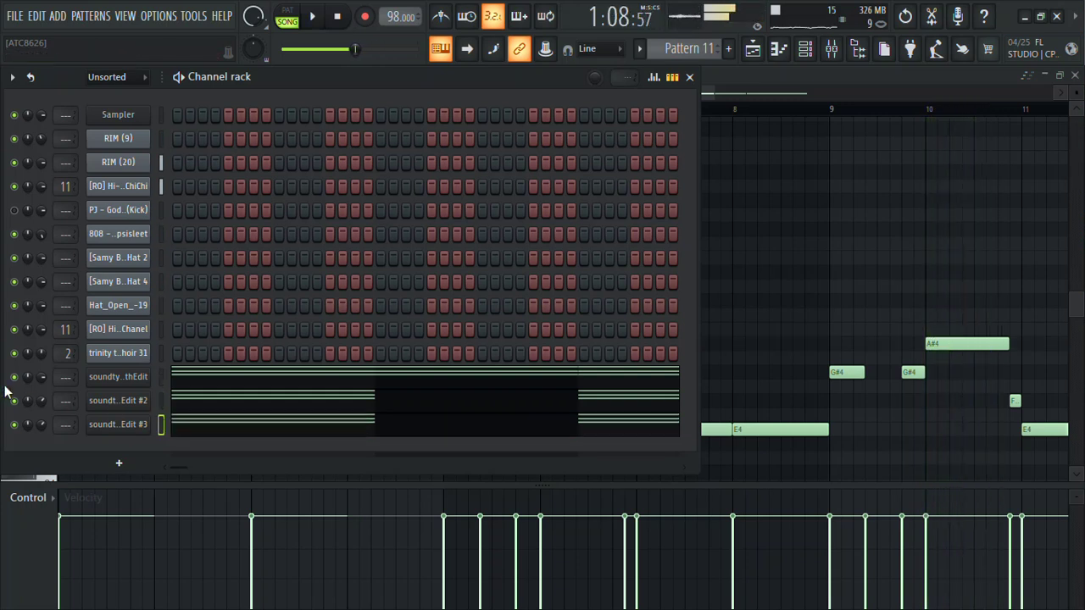
# Mute the first two SynthEdit channels and replay the section to hear SynthEdit #3 without them.
pyautogui.click(14, 399)
pyautogui.press('space')
pyautogui.press('space')
pyautogui.press('space')
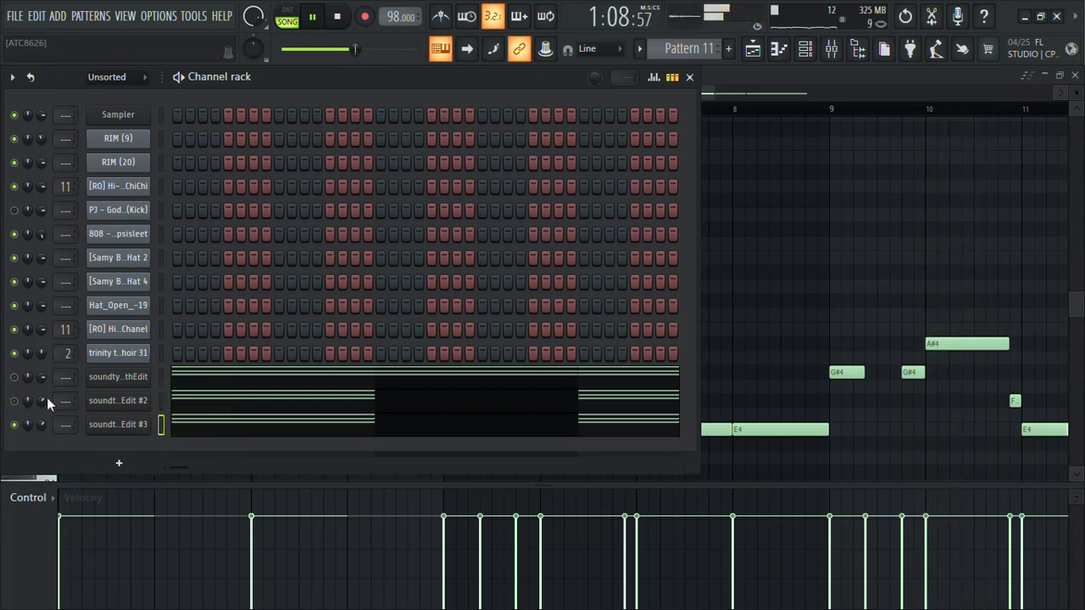
# Open the SynthEdit #3 instrument and try programs 11 - fhns MF and 12 - fhns SFZ.
pyautogui.click(127, 424)
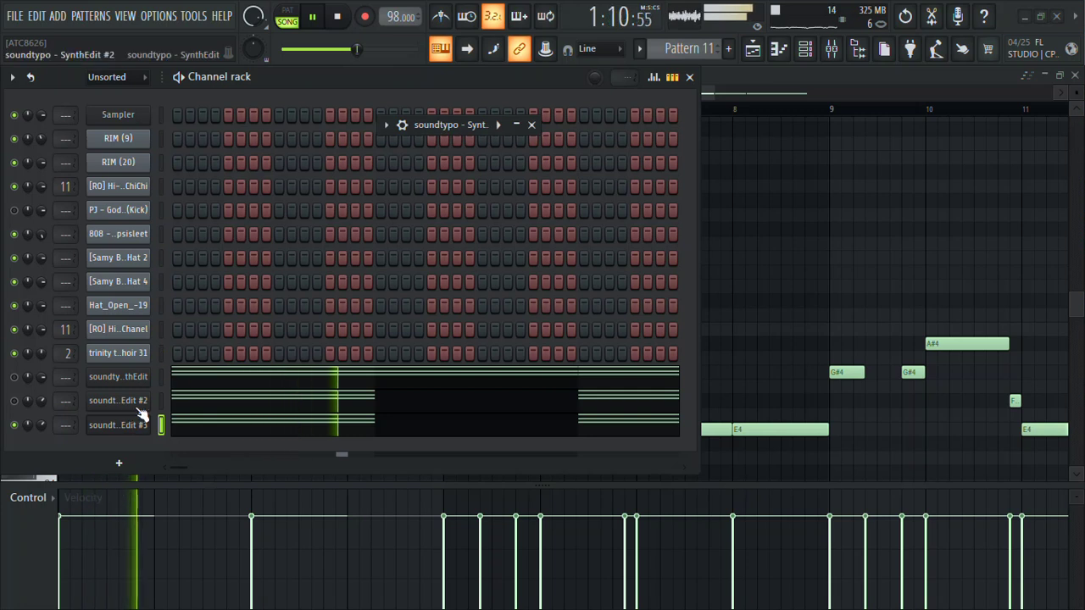
pyautogui.click(521, 126)
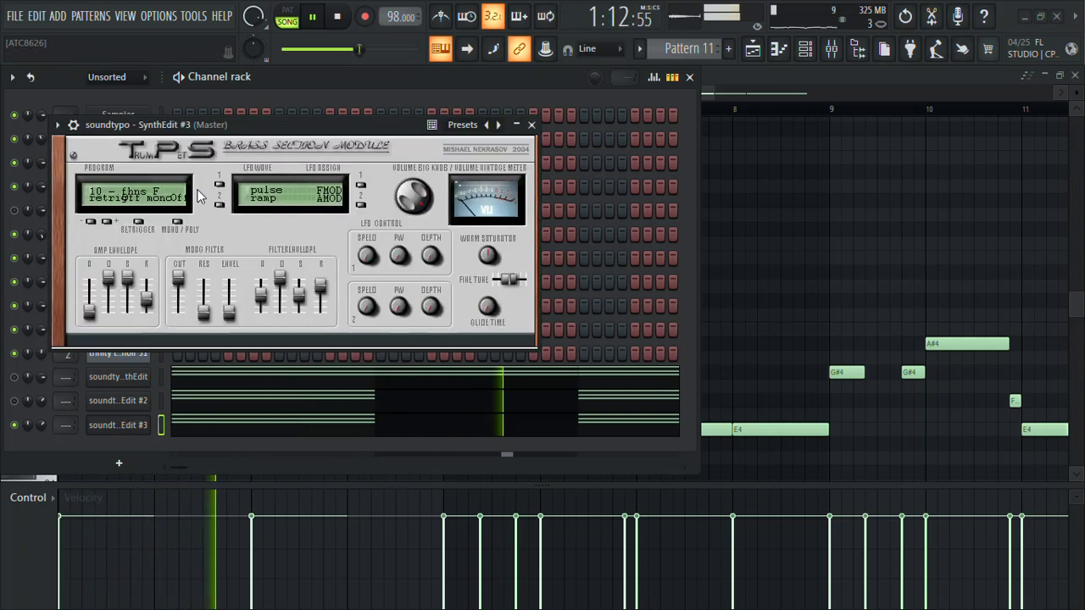
pyautogui.click(155, 193)
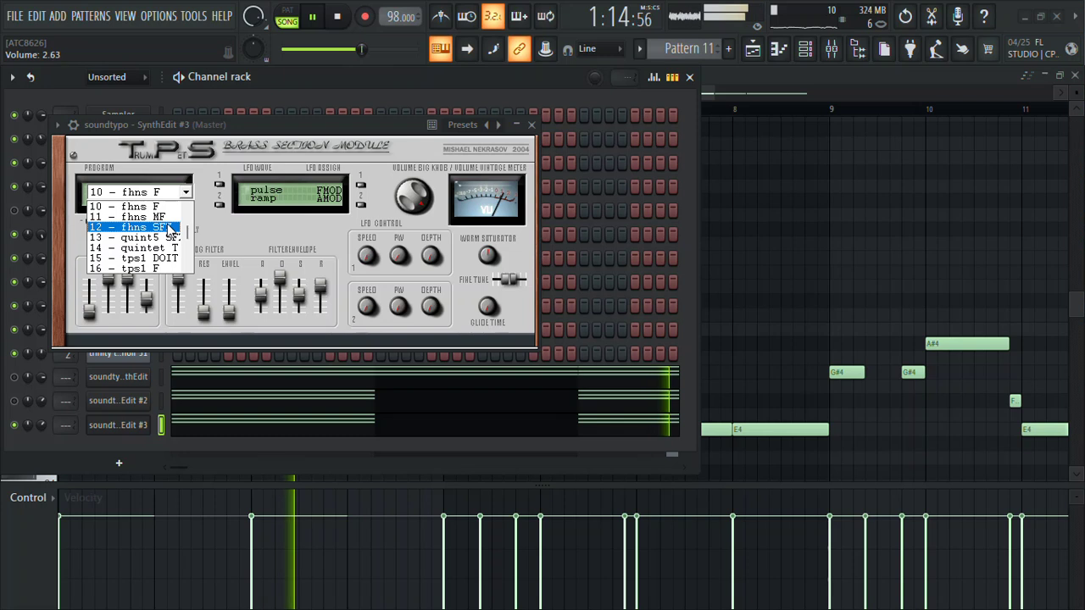
pyautogui.click(167, 222)
pyautogui.click(163, 207)
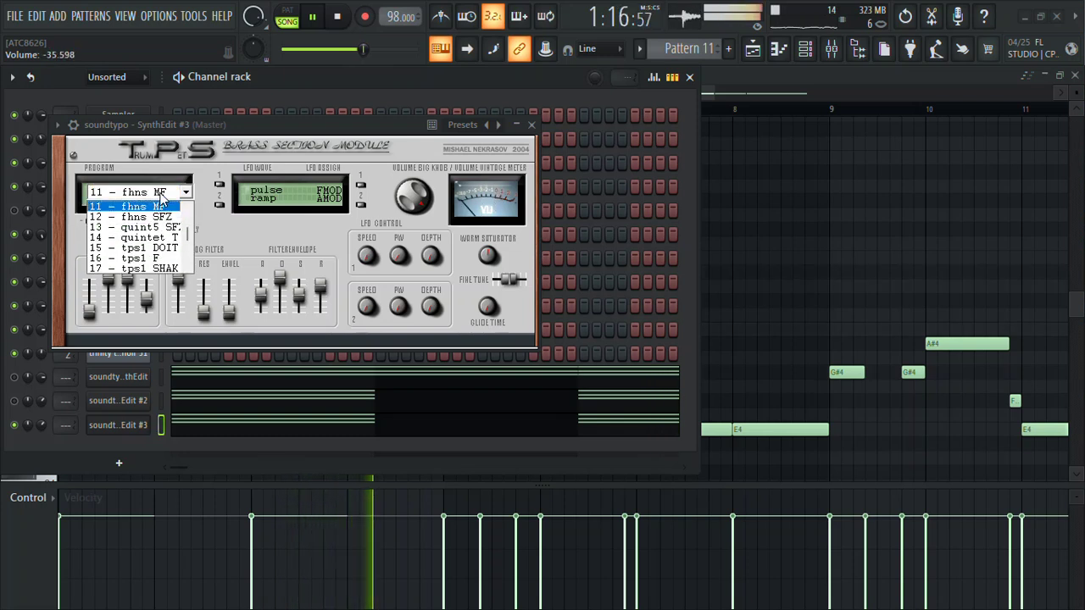
pyautogui.click(169, 222)
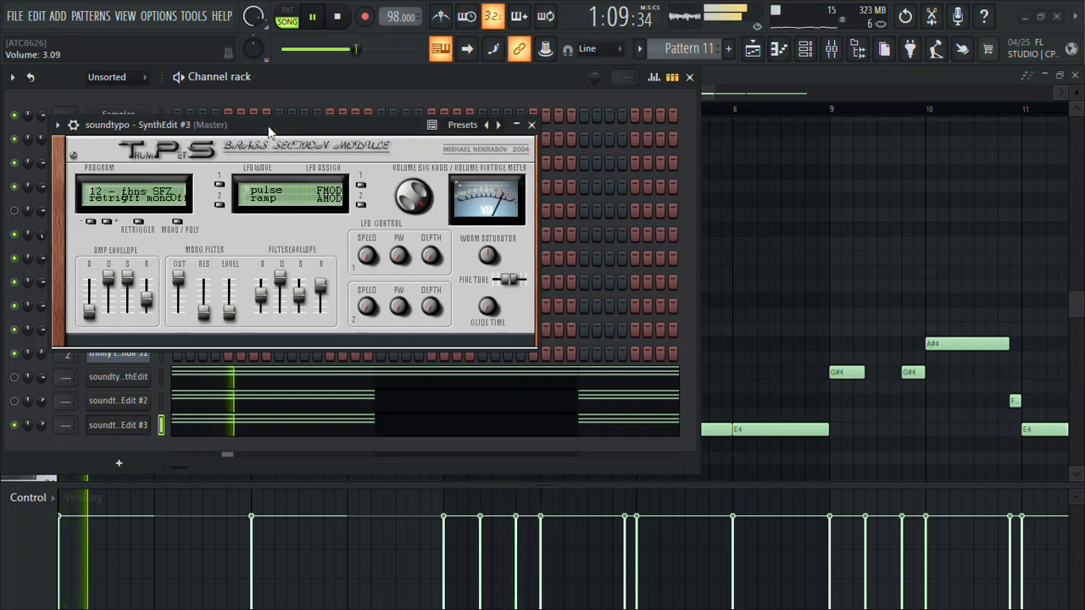
# Try programs 16 - tps1 F and 20 - tps4 F on SynthEdit #3 during playback.
pyautogui.click(161, 202)
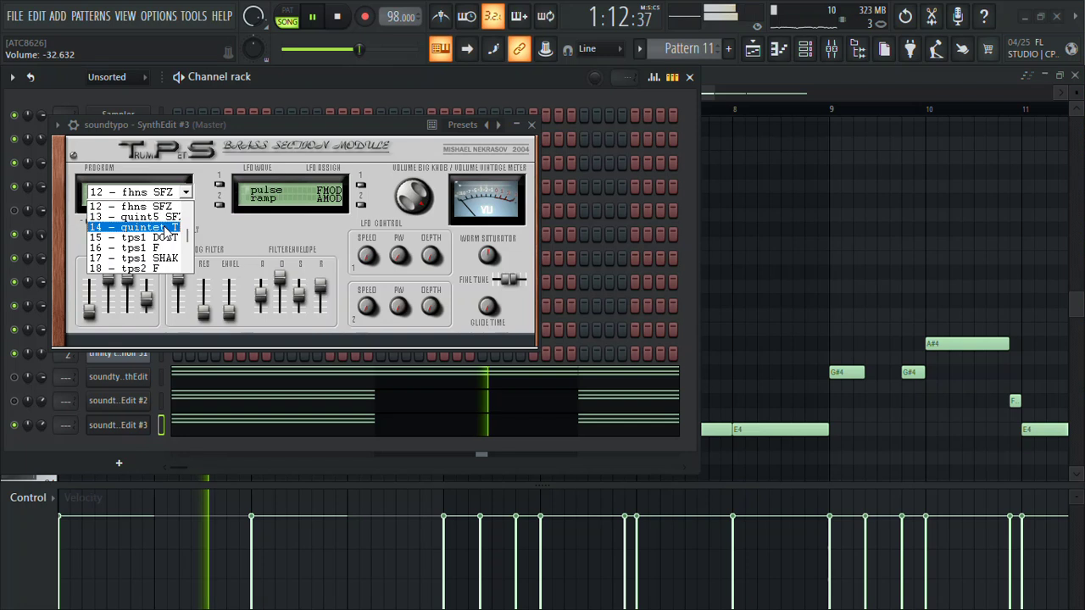
pyautogui.click(164, 248)
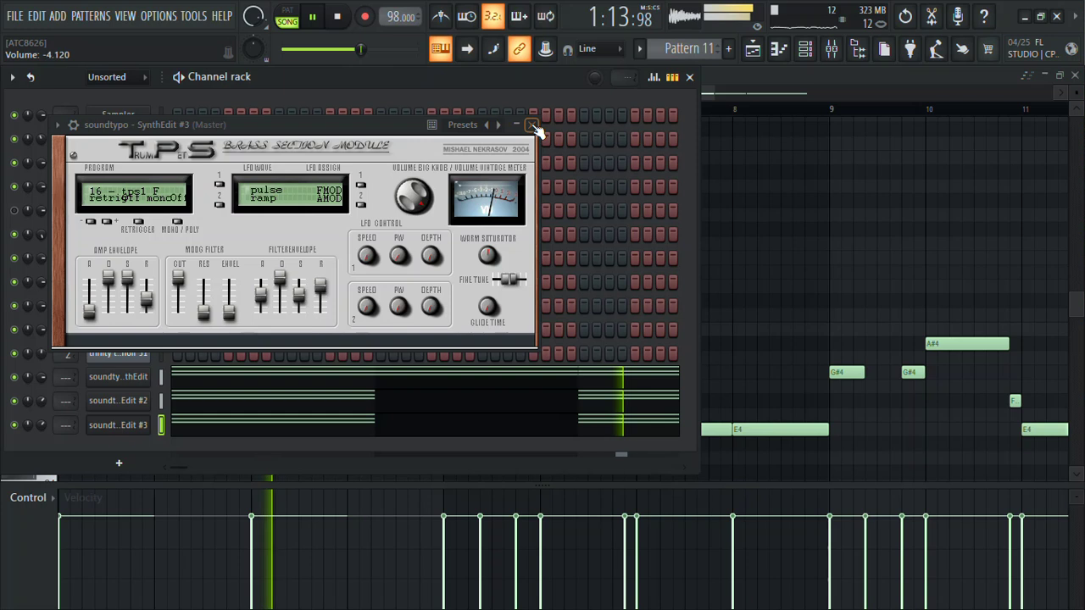
pyautogui.click(161, 194)
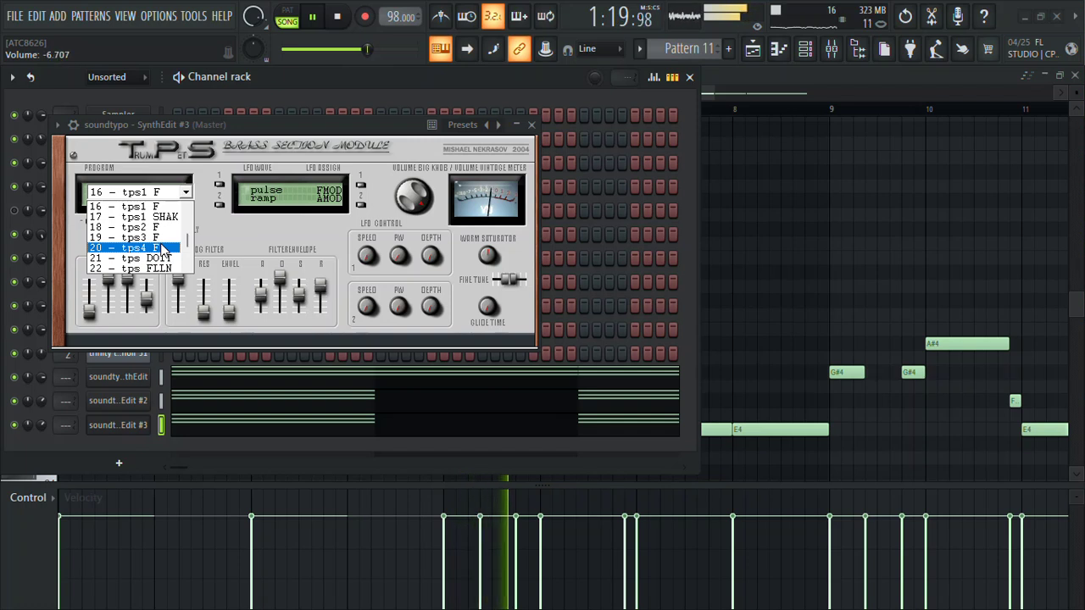
pyautogui.click(163, 248)
pyautogui.click(161, 203)
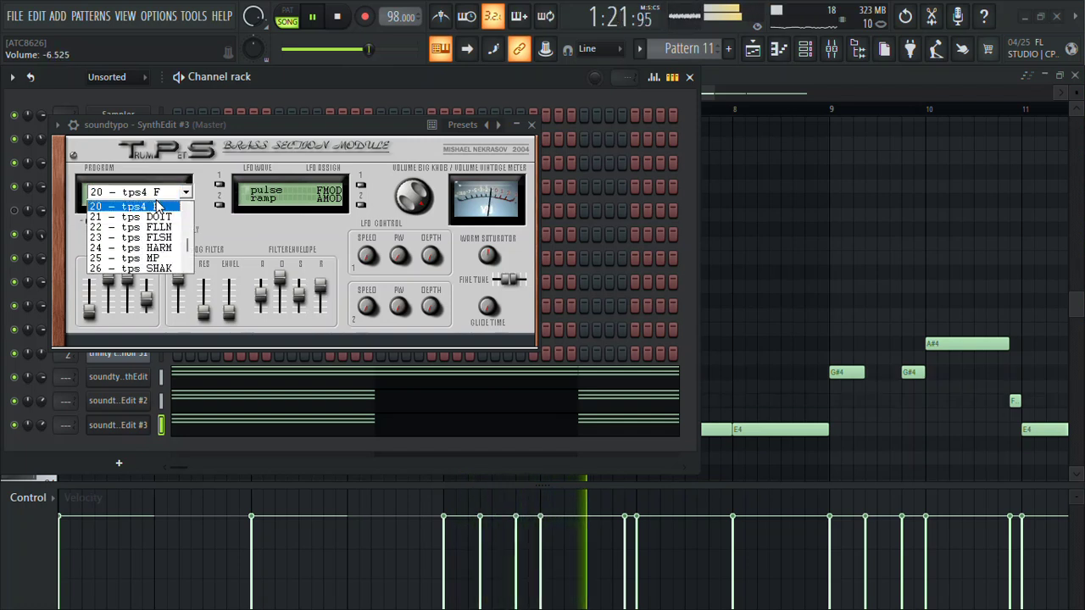
pyautogui.click(216, 219)
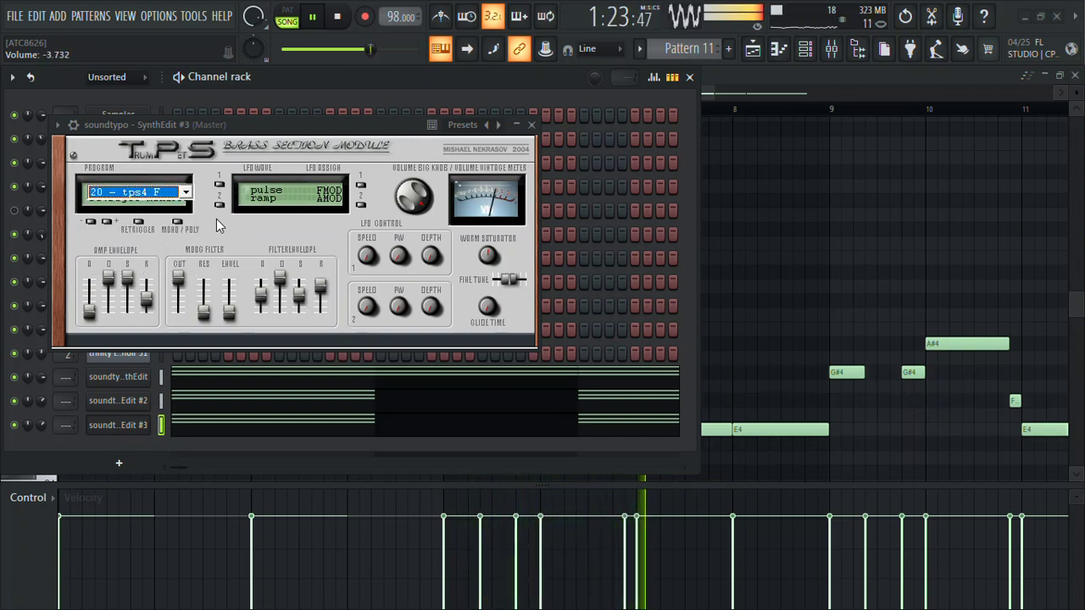
# Try 24 - tps HARM on SynthEdit #3, set its program to 30 - trmbns1 F and close the instrument window.
pyautogui.click(152, 195)
pyautogui.click(153, 247)
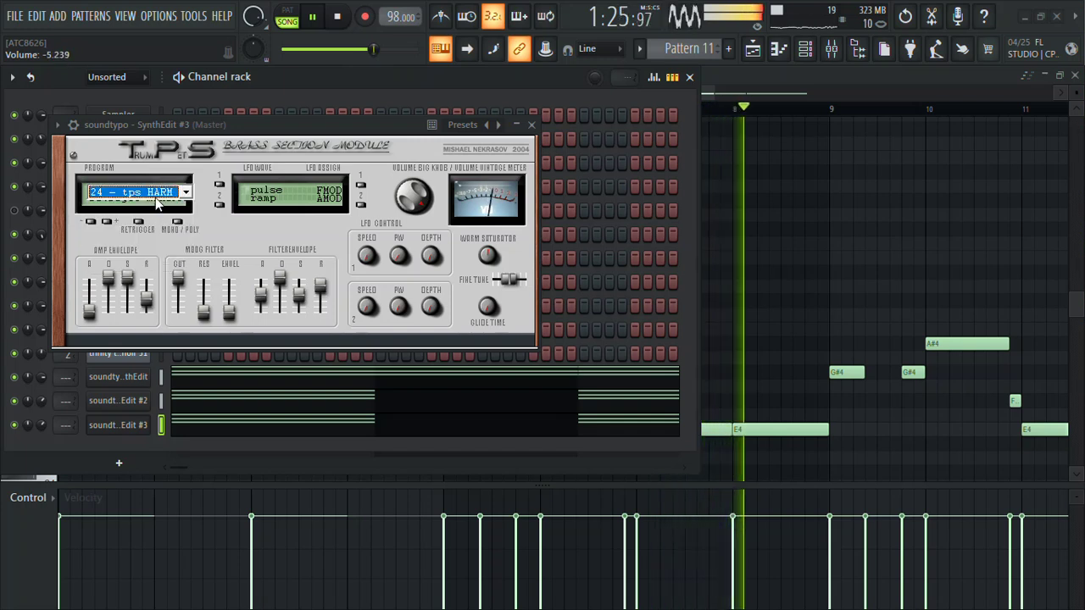
pyautogui.click(158, 194)
pyautogui.click(140, 268)
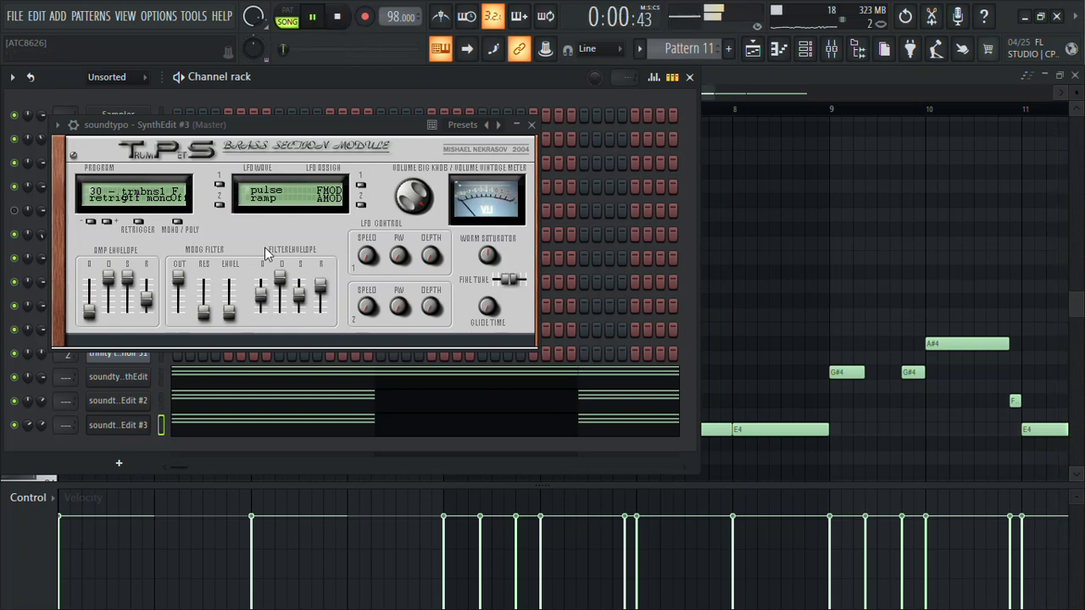
pyautogui.click(532, 125)
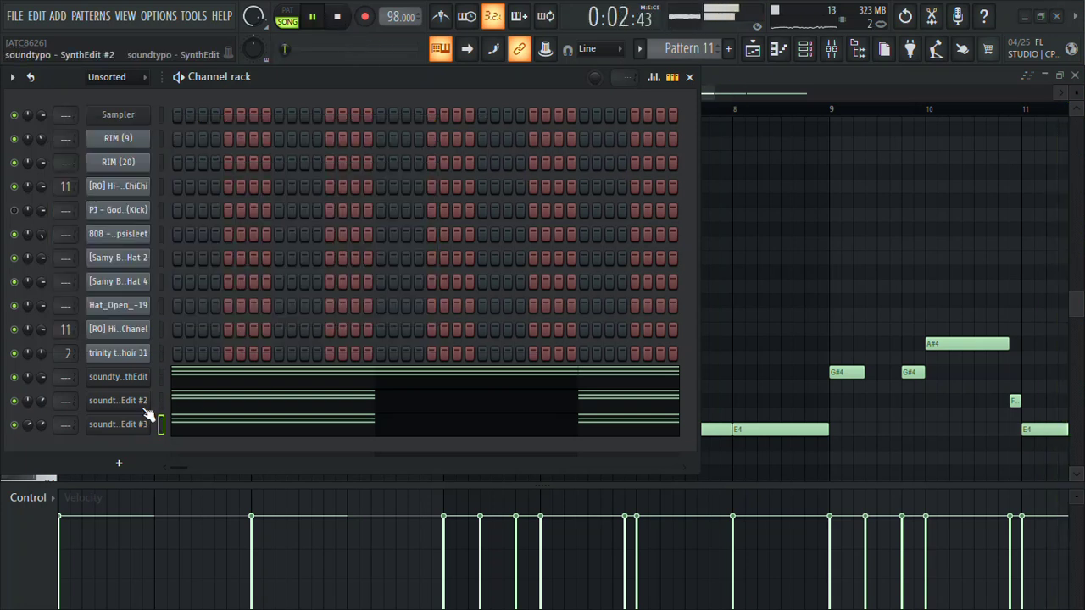
# Play the arrangement from bar 29 and mute the SynthEdit #2 channel.
pyautogui.click(754, 50)
pyautogui.click(478, 110)
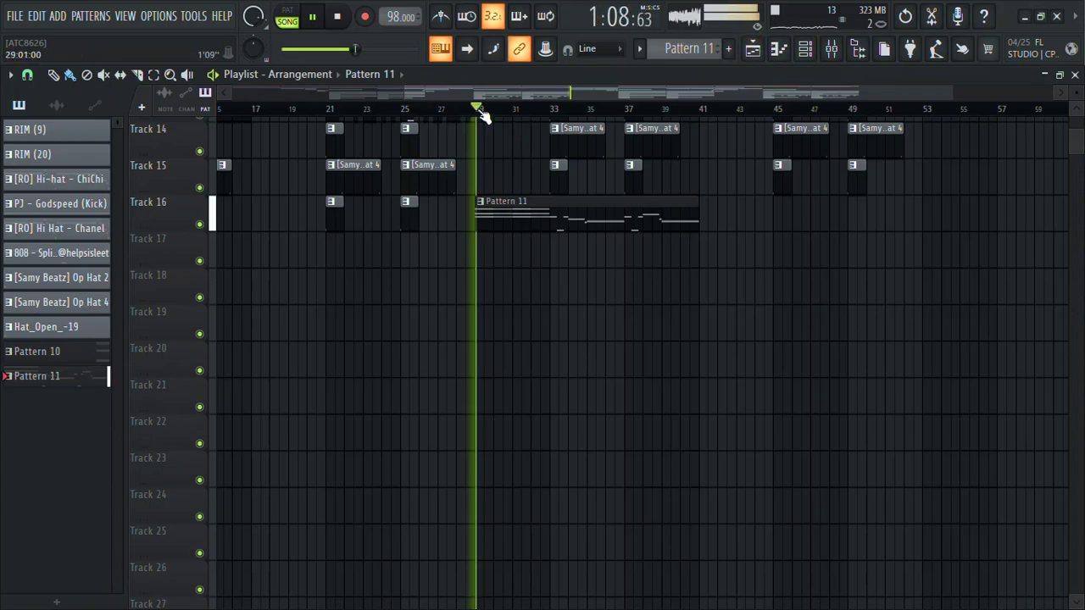
pyautogui.click(805, 48)
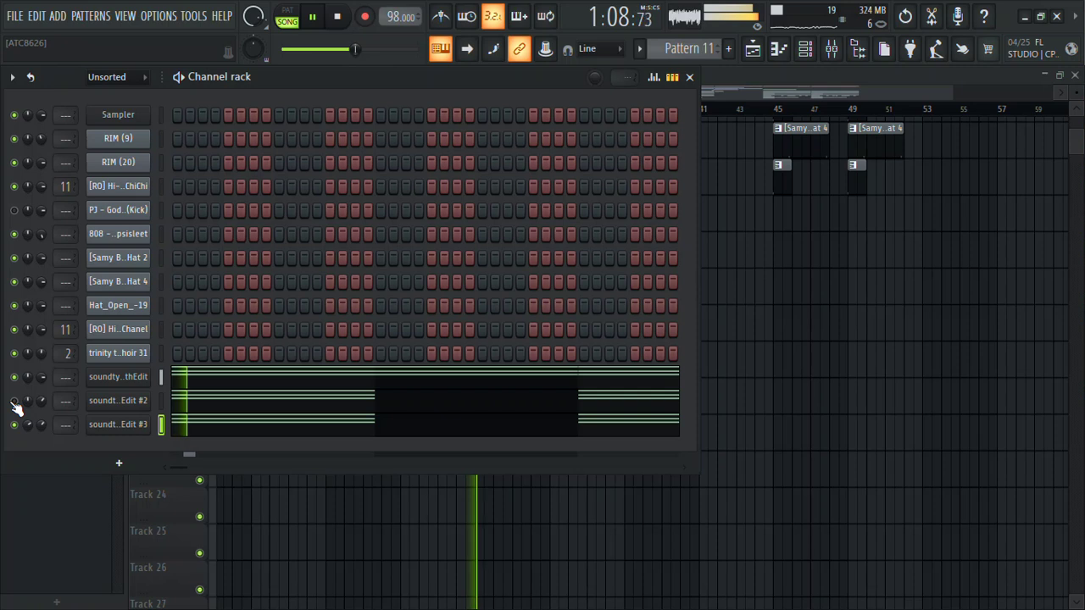
# Audition SynthEdit #3 on its own, adjust its channel volume and unmute the other SynthEdit channels.
pyautogui.press('space')
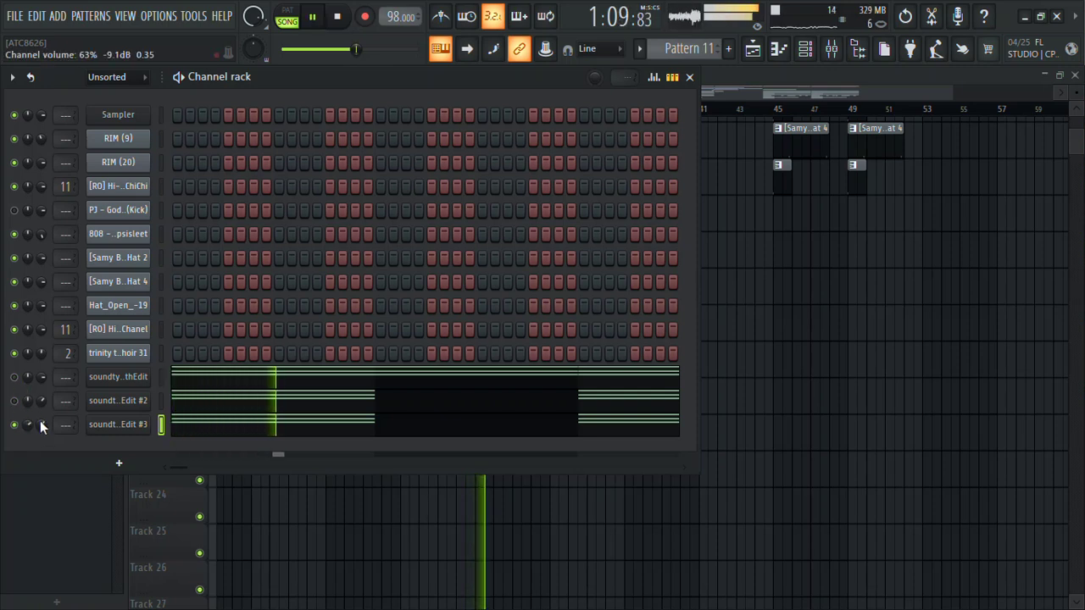
pyautogui.press('space')
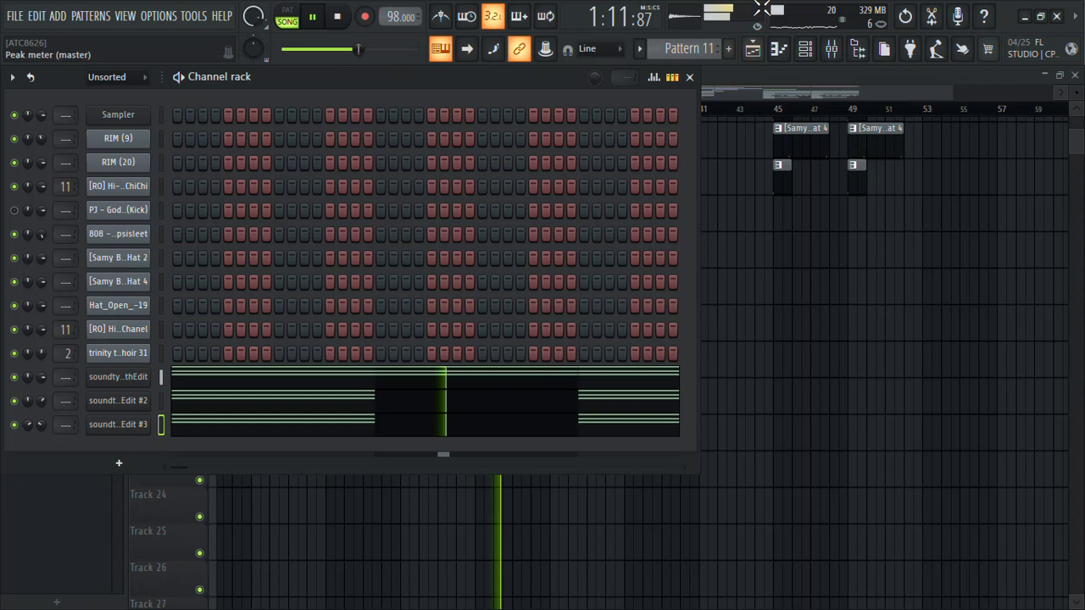
# Mute all the melody notes from bar 5 onward in the SynthEdit #3 piano roll, including the two low G#3 notes.
pyautogui.click(552, 433)
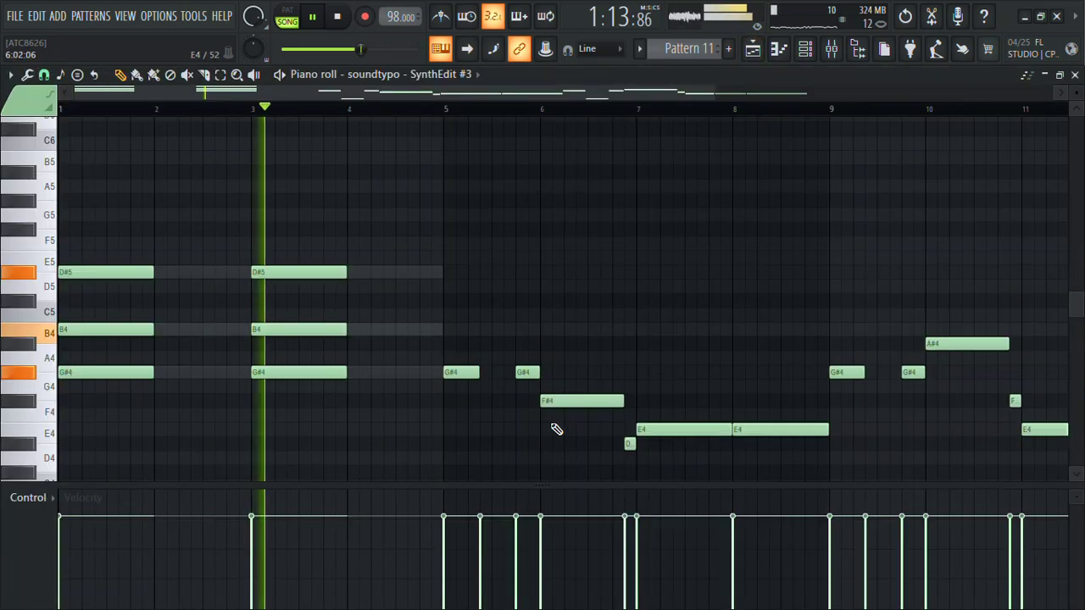
pyautogui.click(717, 96)
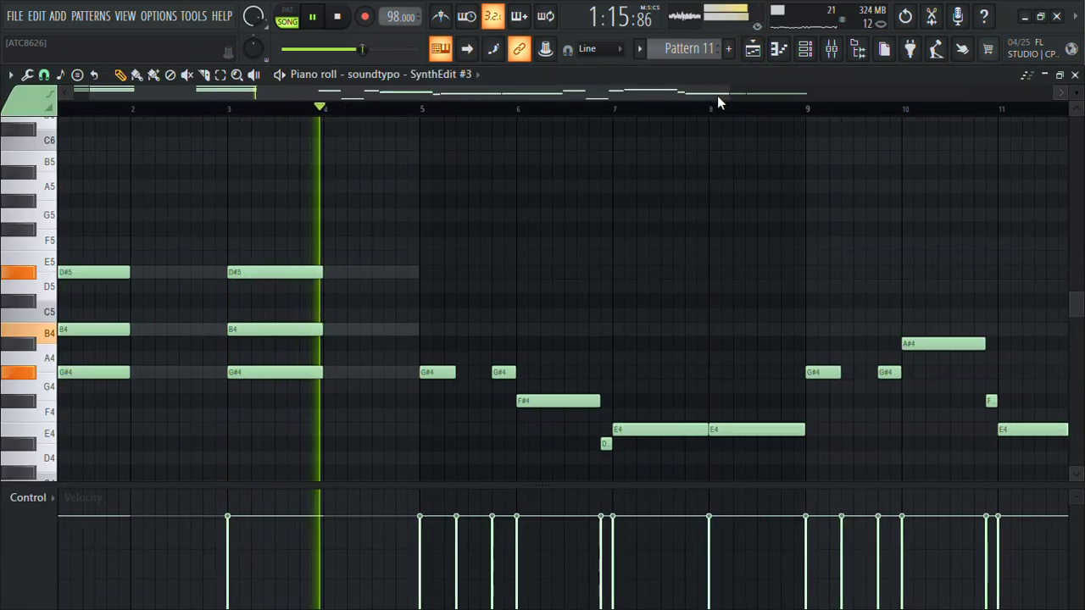
pyautogui.moveTo(726, 97); pyautogui.dragTo(321, 462)
pyautogui.hotkey('alt', 'm')
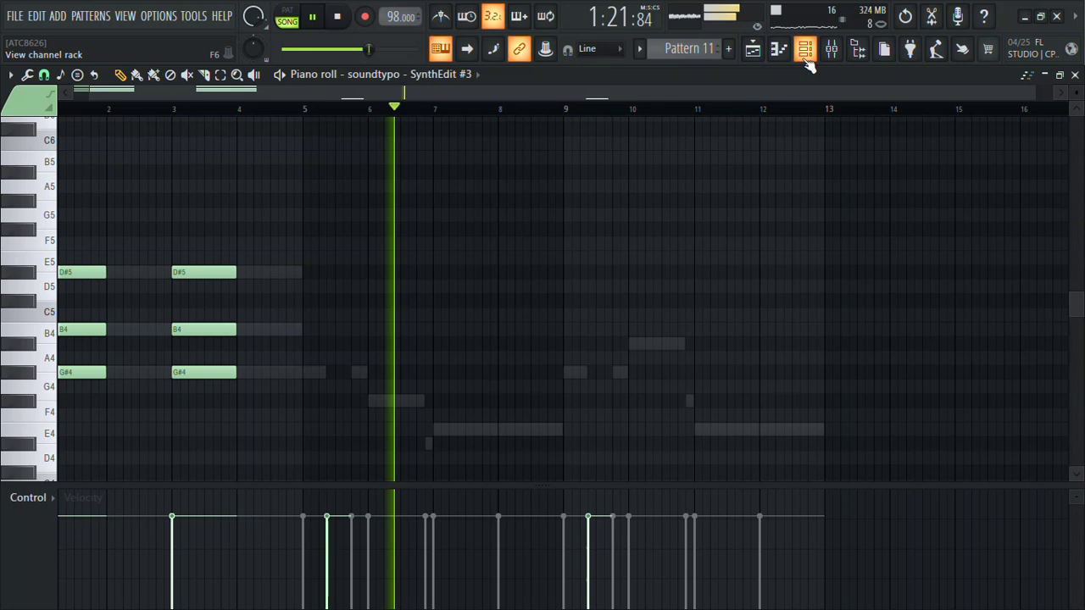
pyautogui.scroll(-5, 864, 123)
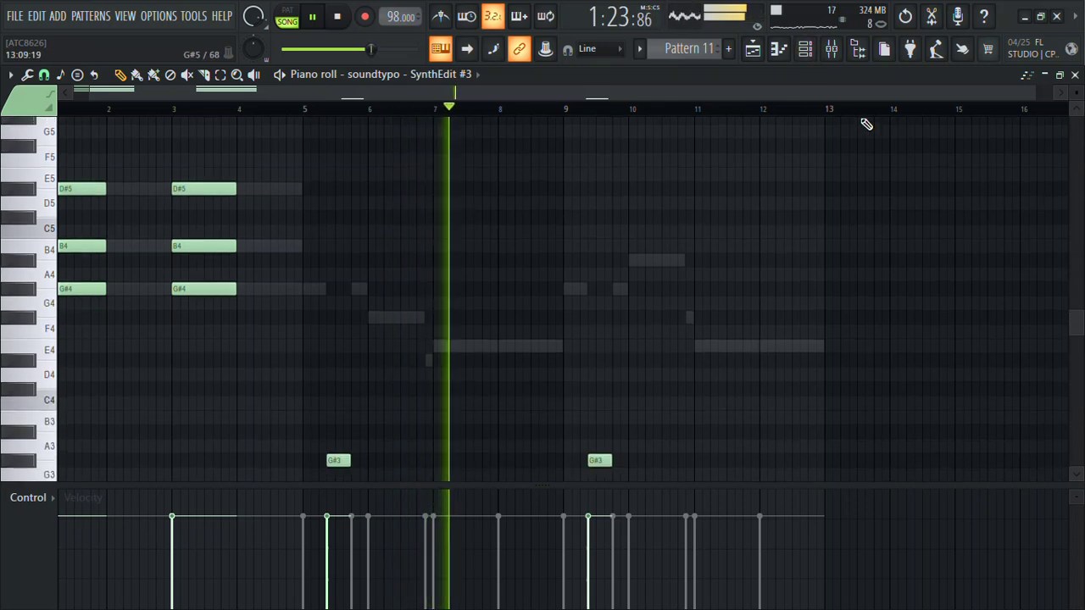
pyautogui.moveTo(780, 288); pyautogui.dragTo(291, 460)
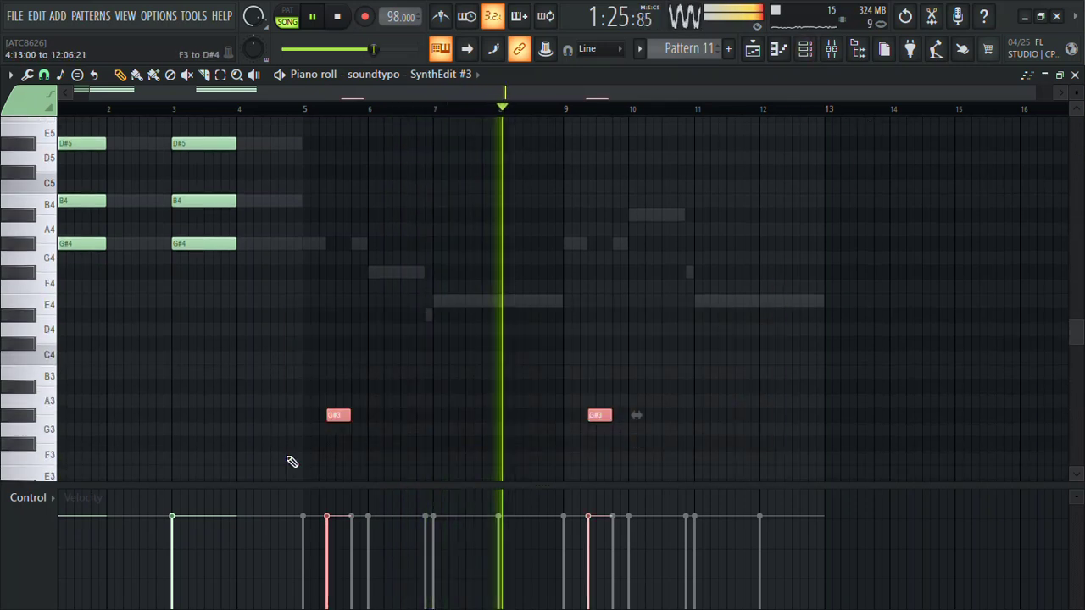
pyautogui.hotkey('alt', 'm')
# Shorten the 808 pattern clip on playlist track 12 that starts at bar 33 so it ends at about bar 38.
pyautogui.click(768, 49)
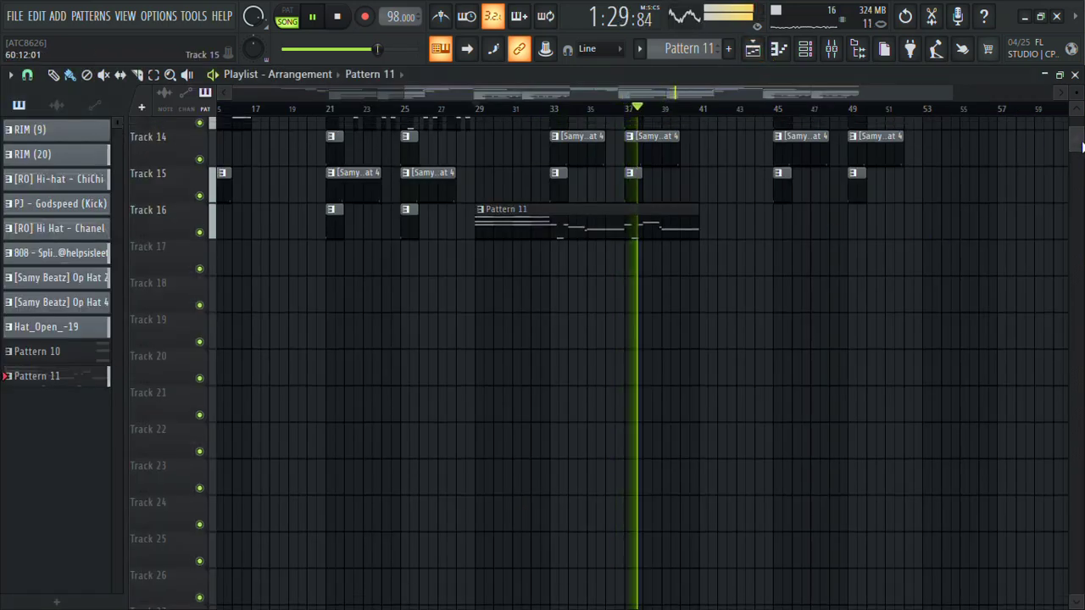
pyautogui.scroll(10, 1082, 156)
pyautogui.scroll(4, 1083, 155)
pyautogui.scroll(-8, 1083, 155)
pyautogui.scroll(4, 1082, 155)
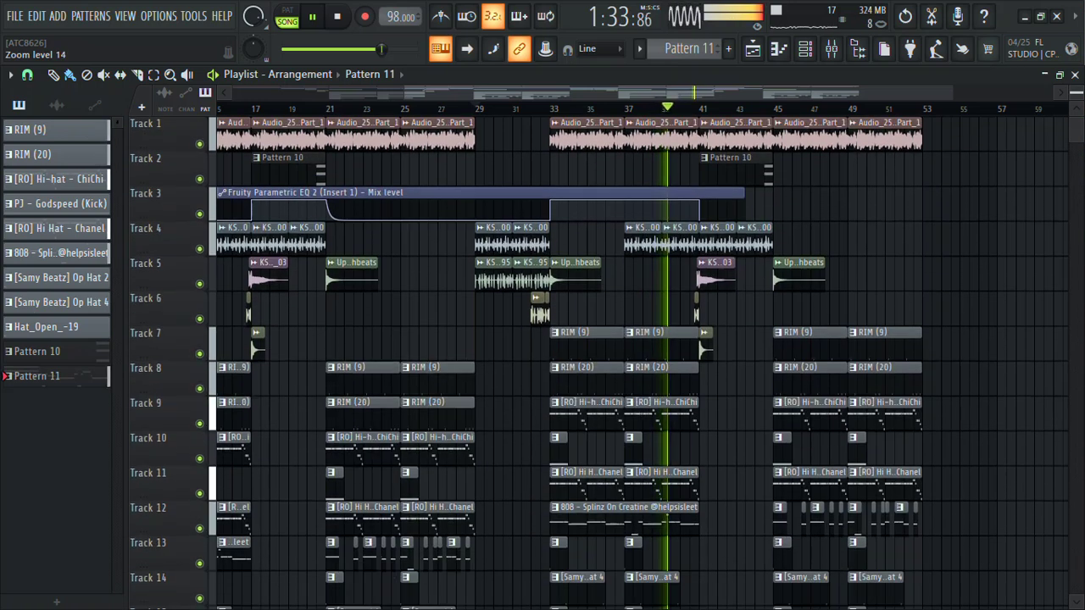
pyautogui.scroll(3, 1076, 151)
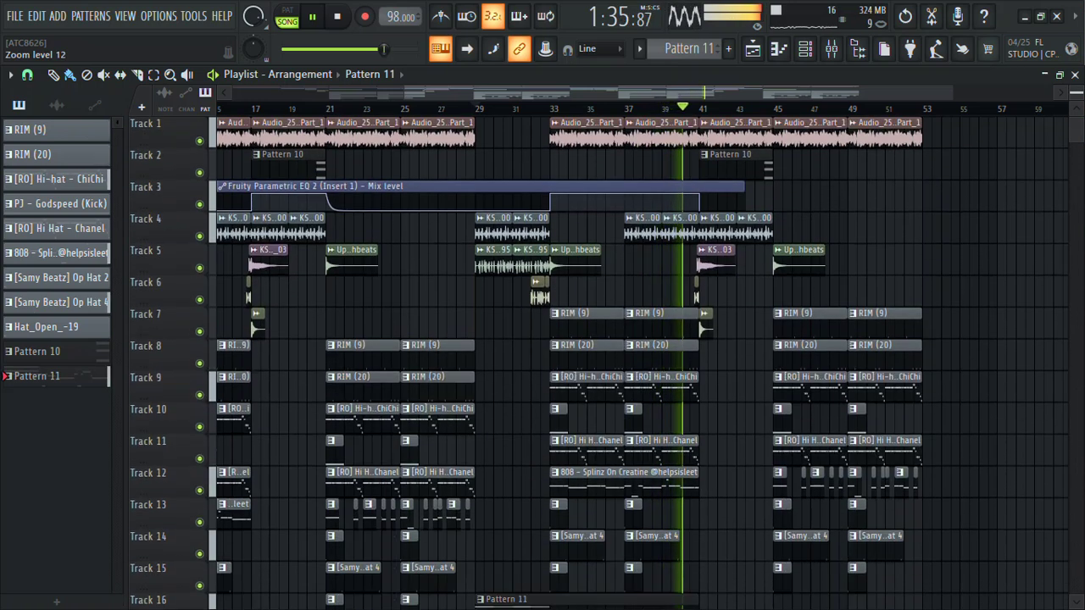
pyautogui.scroll(5, 1076, 151)
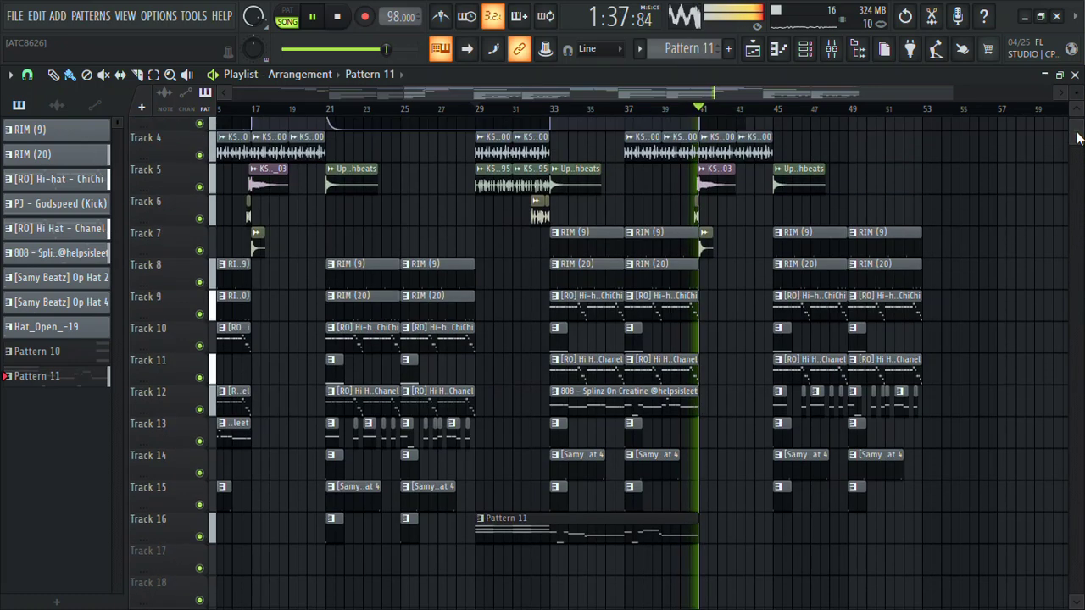
pyautogui.moveTo(693, 394); pyautogui.dragTo(640, 397)
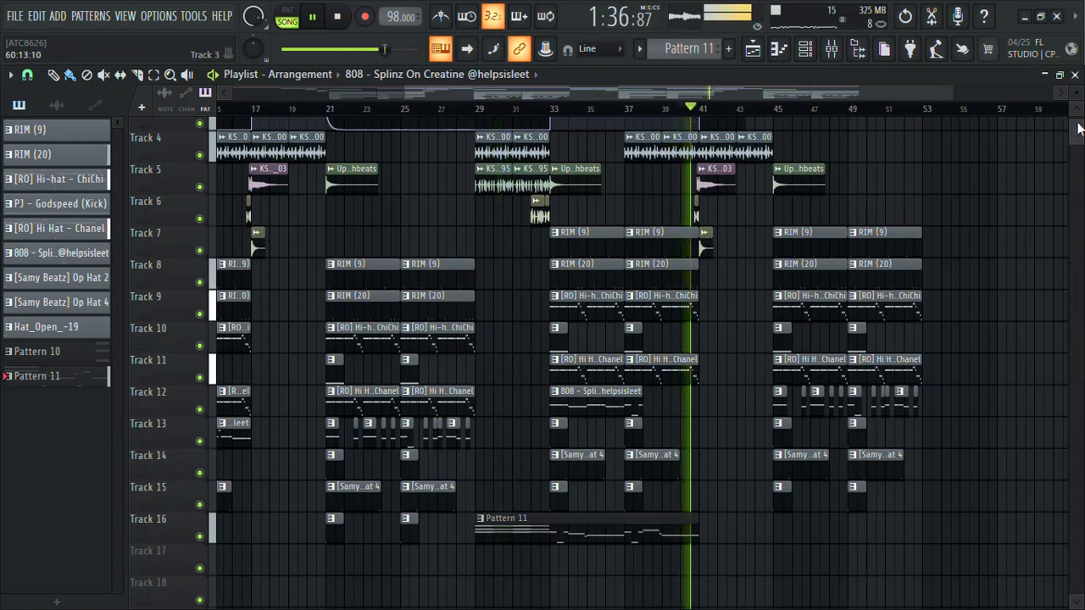
# Extend the EQ Mix level automation on track 3 to bar 53 and delete its point just before bar 41.
pyautogui.scroll(3, 1078, 127)
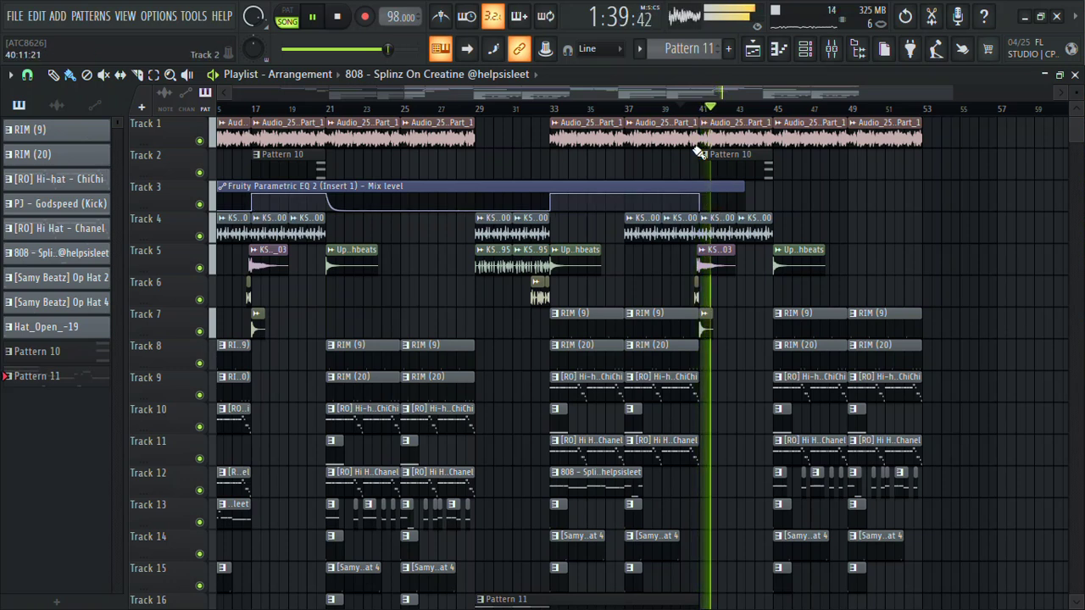
pyautogui.click(621, 110)
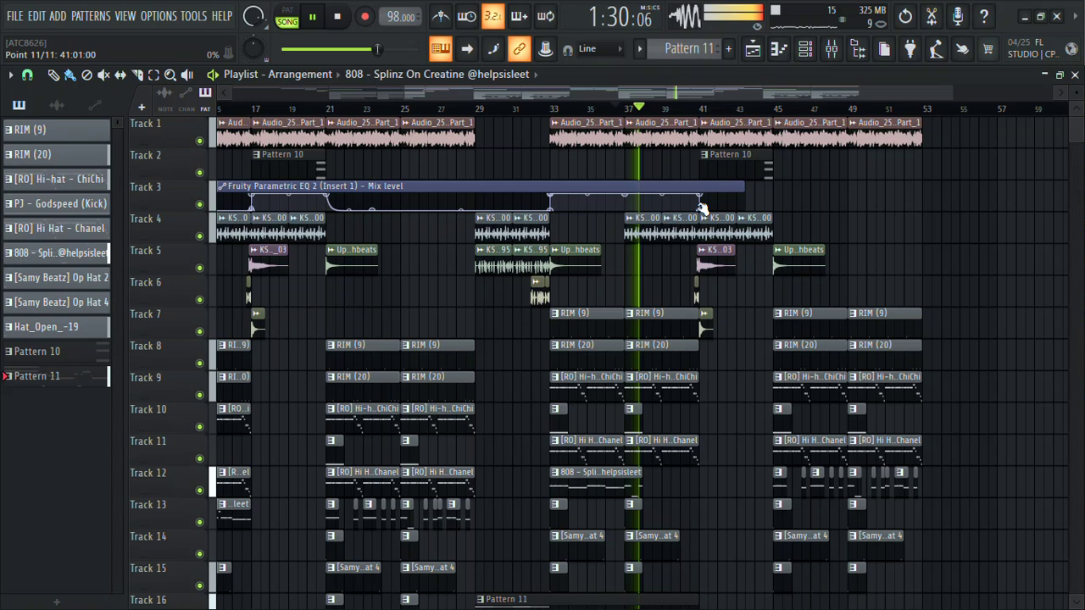
pyautogui.moveTo(740, 200); pyautogui.dragTo(922, 200)
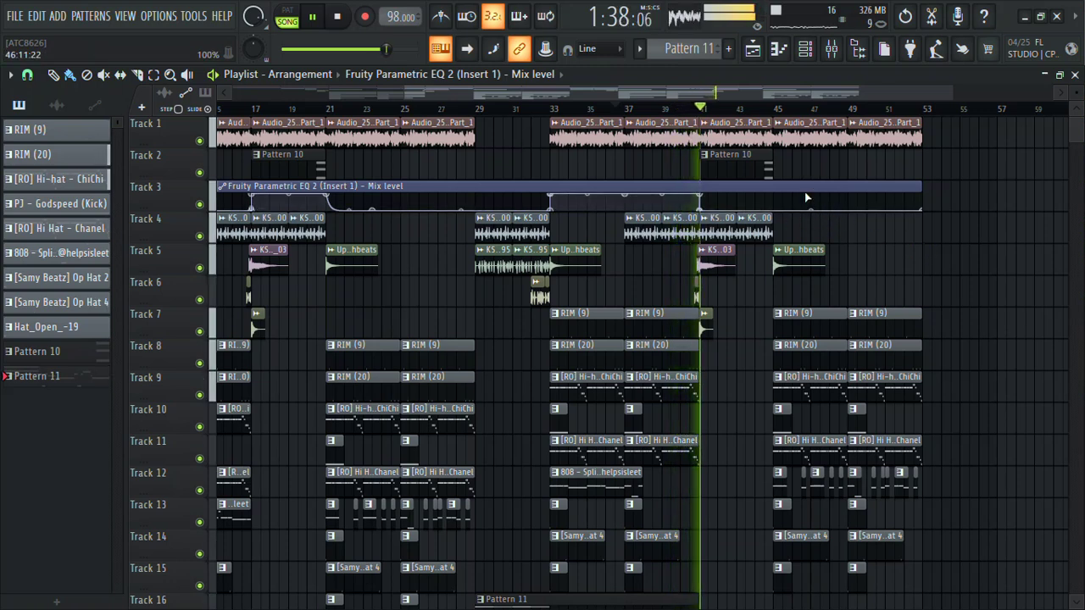
pyautogui.rightClick(697, 195)
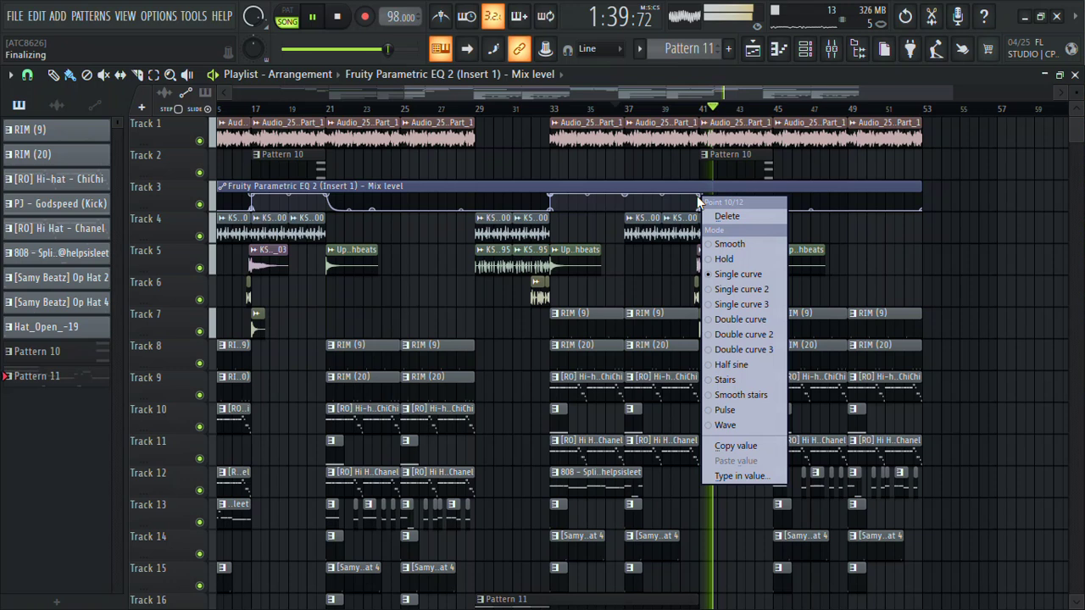
pyautogui.click(714, 211)
pyautogui.press('space')
pyautogui.press('space')
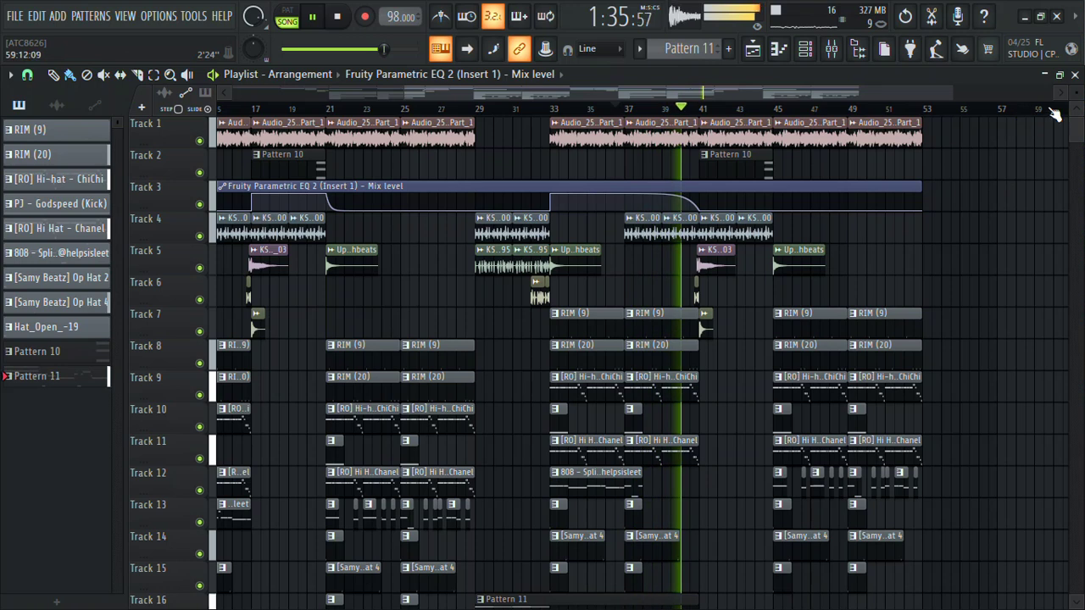
# Play the arrangement from bar 39 and review the transition into the final section across all tracks.
pyautogui.moveTo(1078, 93)
pyautogui.mouseDown()
pyautogui.moveTo(1078, 83)
pyautogui.moveTo(1078, 95)
pyautogui.mouseUp()
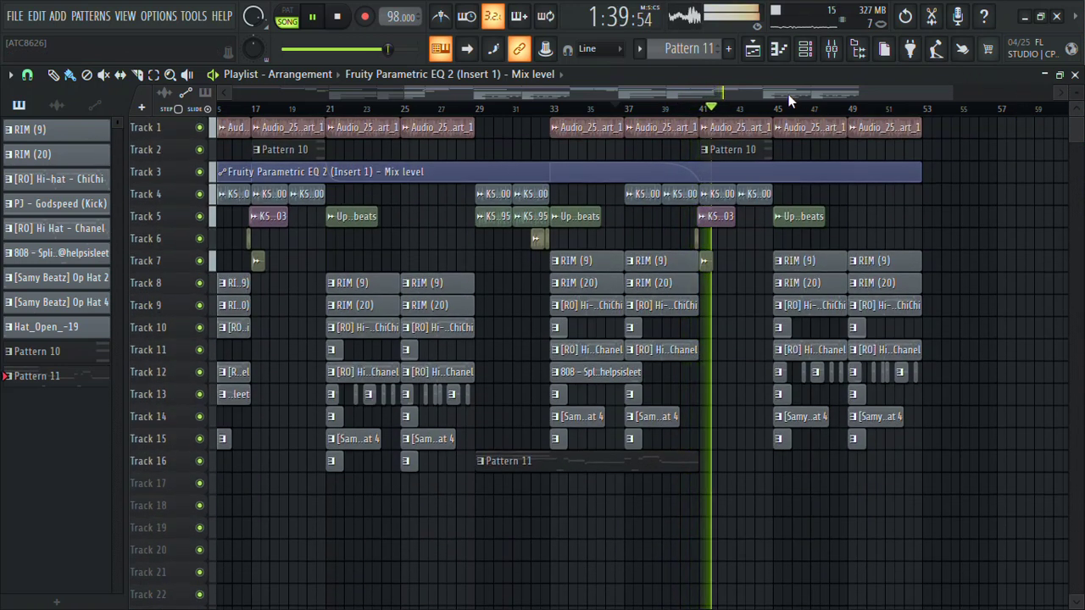
pyautogui.click(692, 110)
pyautogui.click(672, 110)
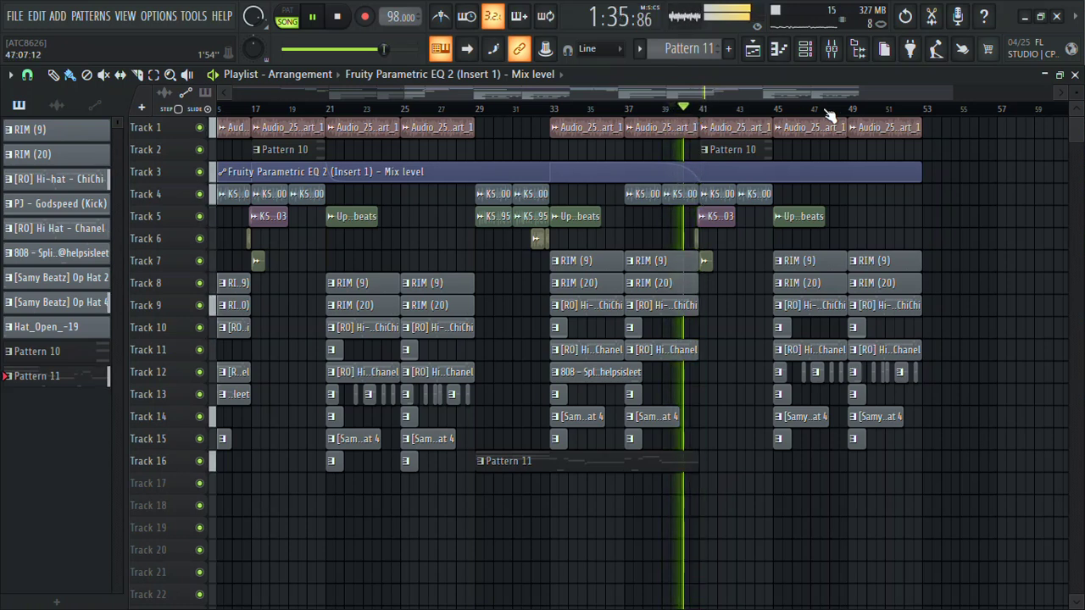
pyautogui.scroll(3, 593, 364)
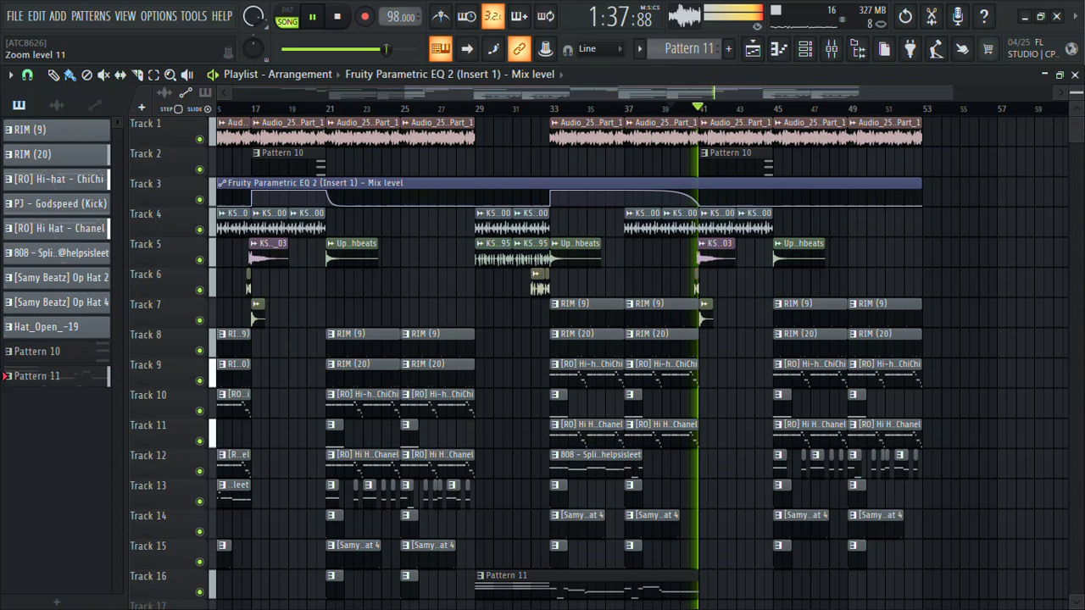
pyautogui.scroll(2, 593, 364)
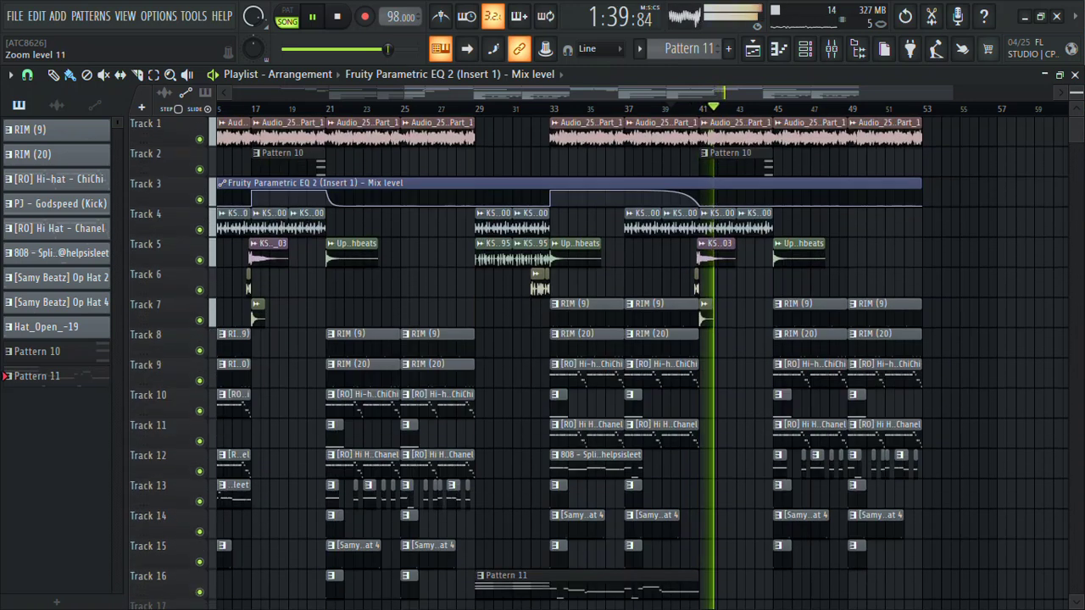
pyautogui.scroll(-5, 593, 364)
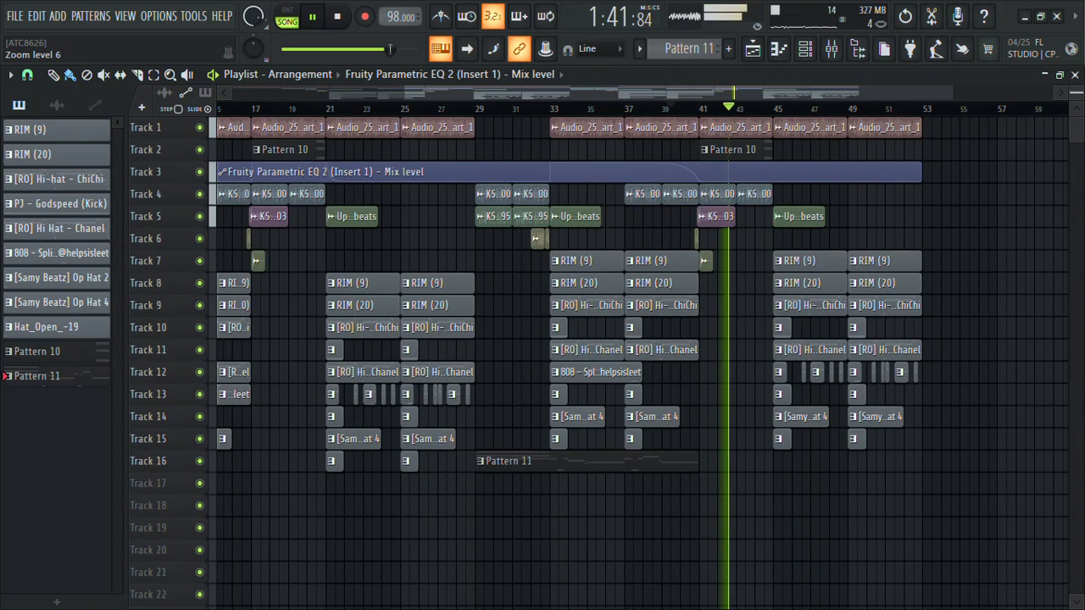
pyautogui.scroll(3, 593, 365)
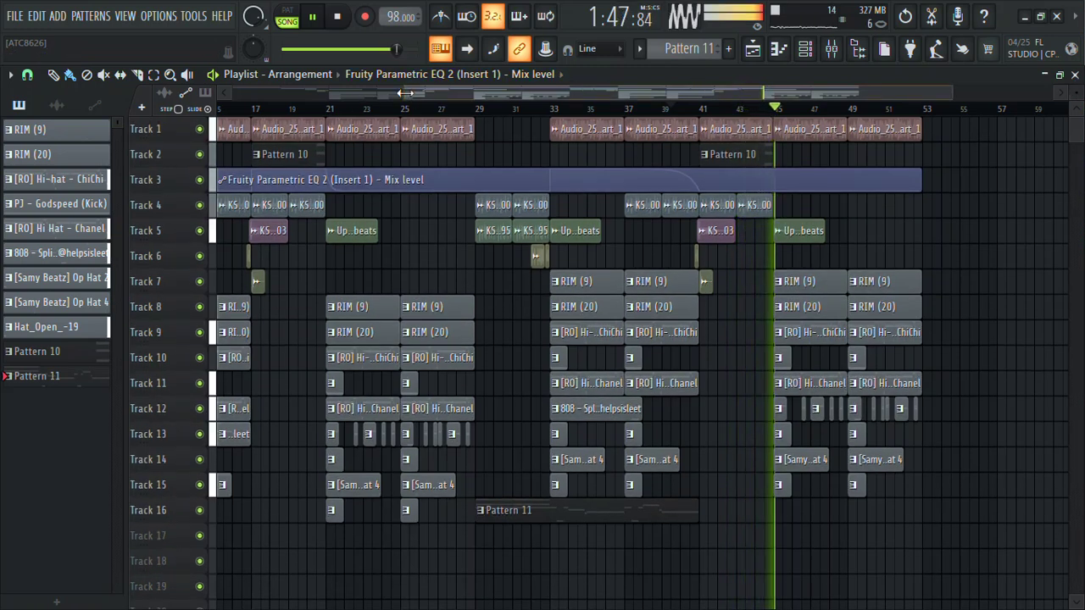
pyautogui.scroll(-3, 355, 96)
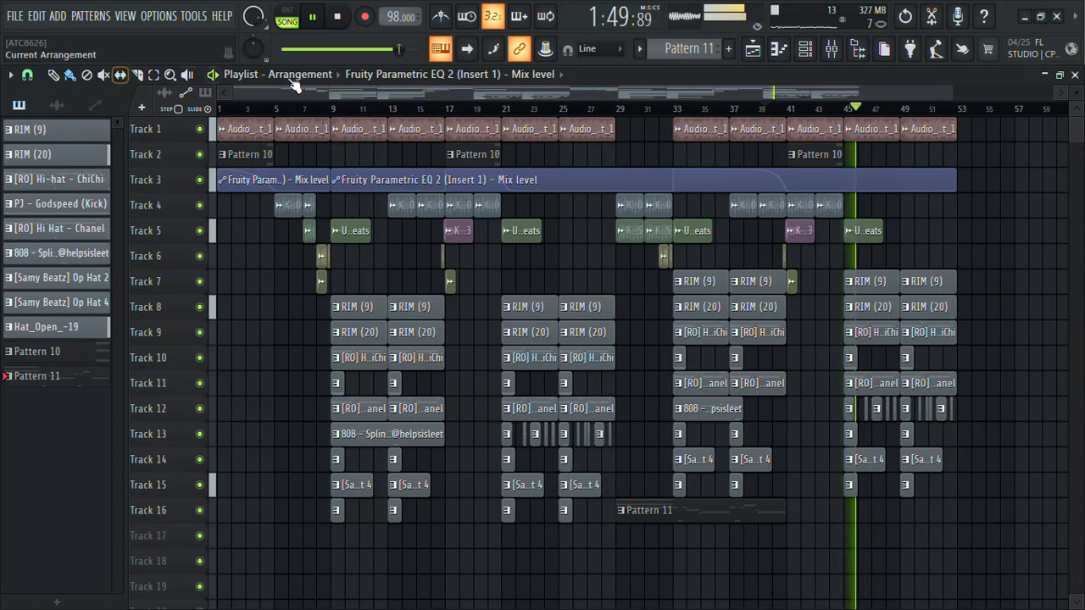
pyautogui.scroll(-2, 972, 105)
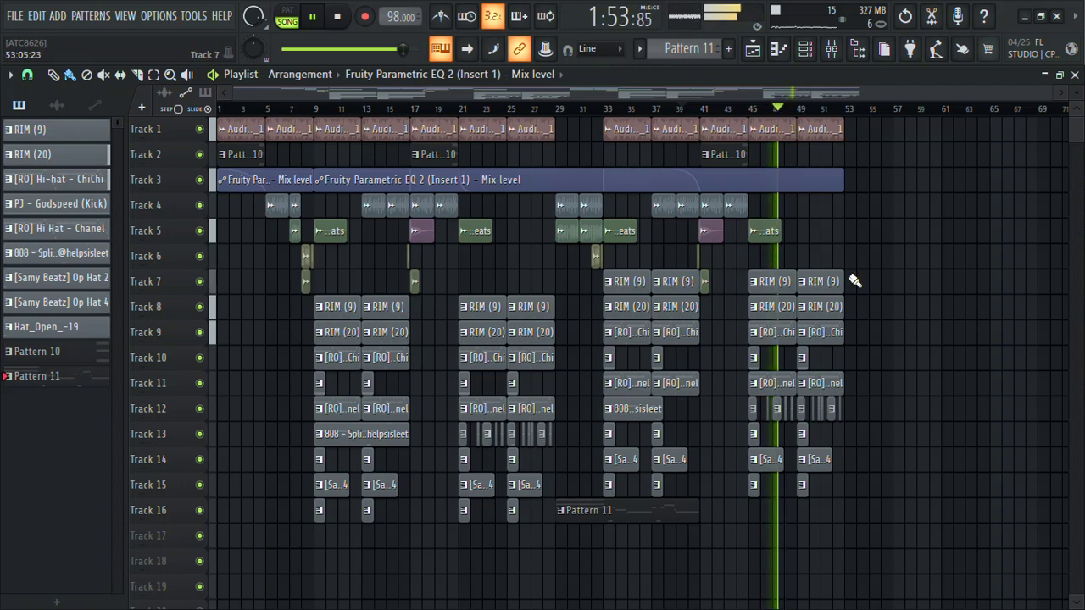
# Move all pattern clips after bar 29 on tracks 7 to 16 down by one track.
pyautogui.moveTo(869, 280); pyautogui.dragTo(726, 518)
pyautogui.moveTo(691, 254); pyautogui.dragTo(608, 502)
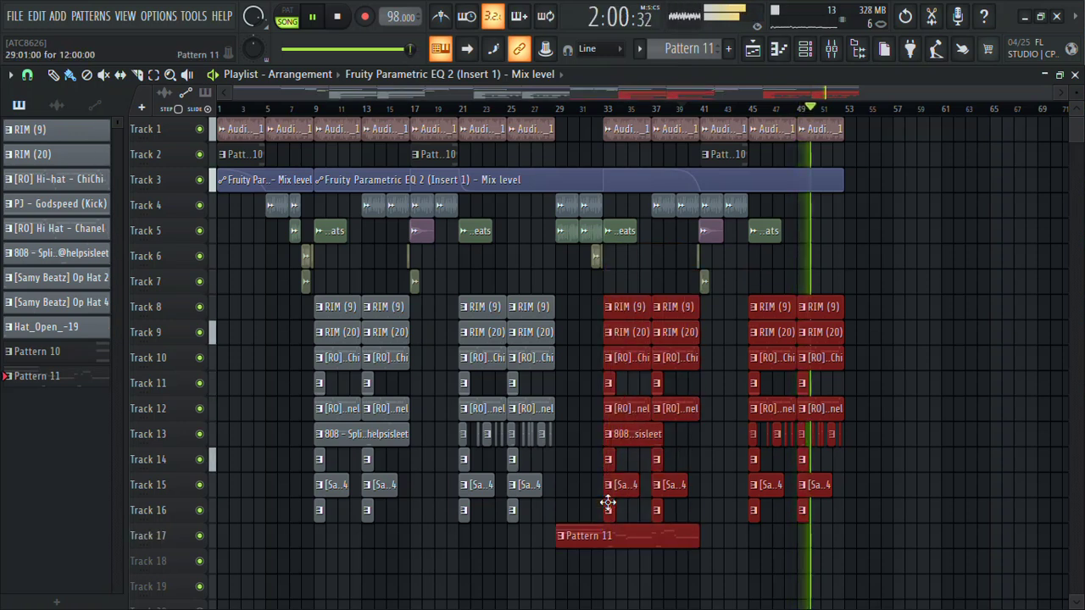
pyautogui.click(760, 279)
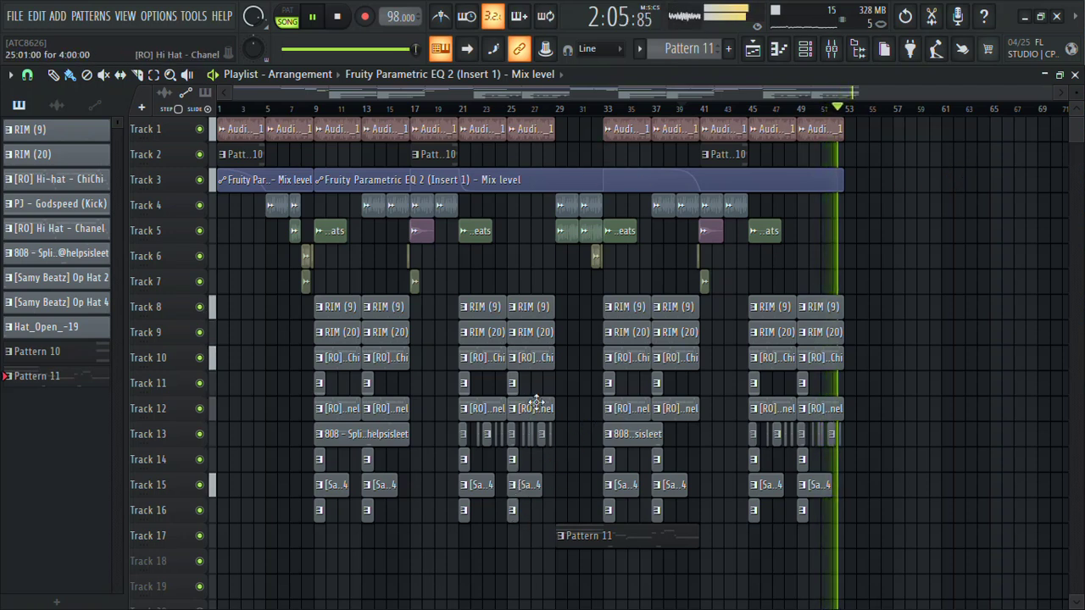
# Copy two percussion loop clips on track 4 and an audio melody clip on track 1 to bar 53.
pyautogui.click(396, 204)
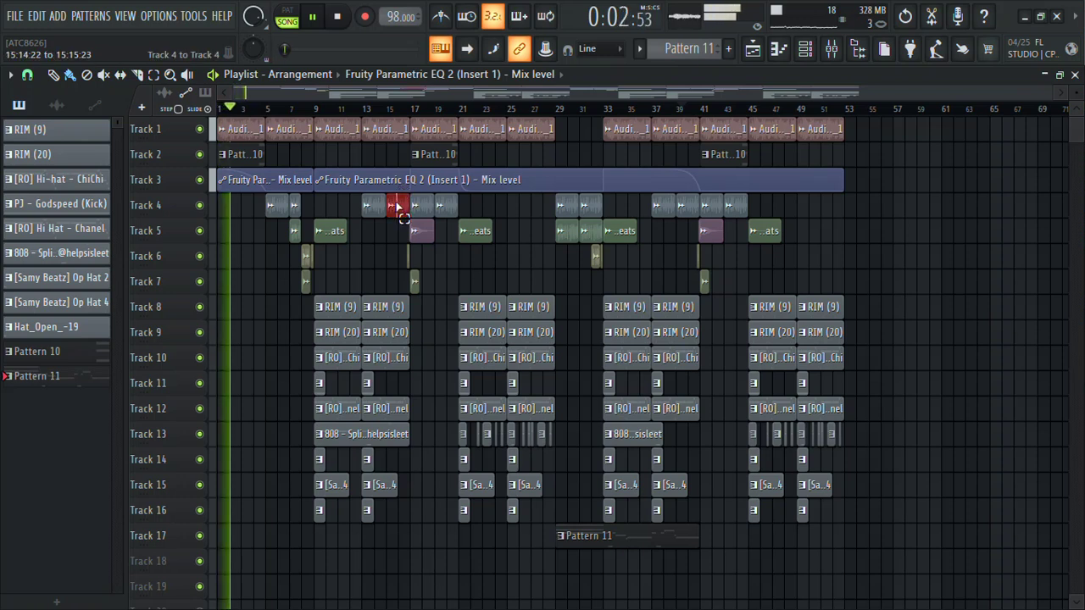
pyautogui.moveTo(397, 212); pyautogui.dragTo(879, 216)
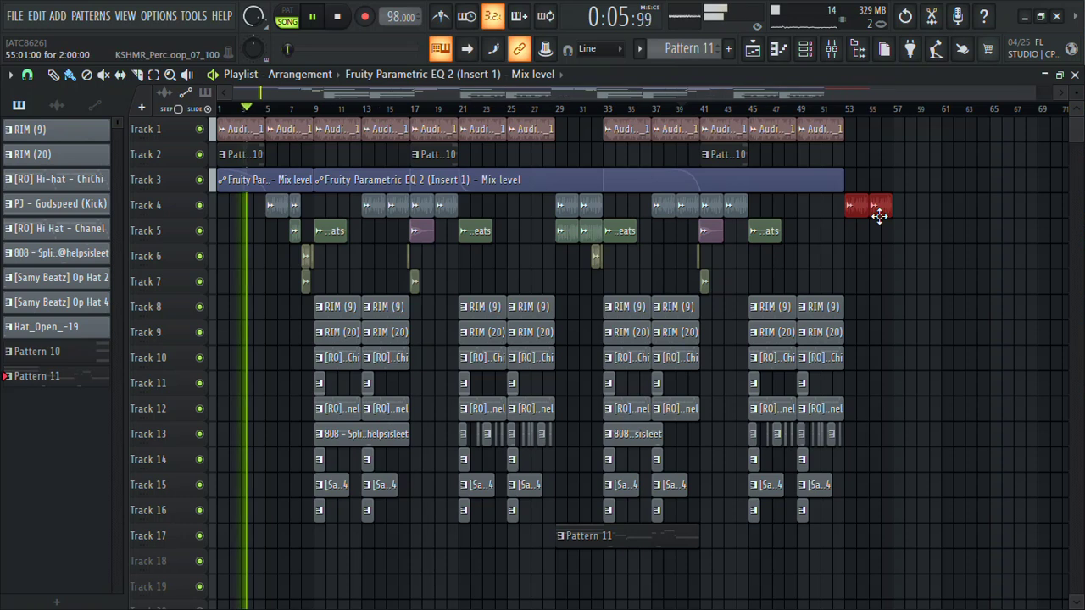
pyautogui.click(835, 110)
pyautogui.moveTo(892, 128); pyautogui.dragTo(879, 129)
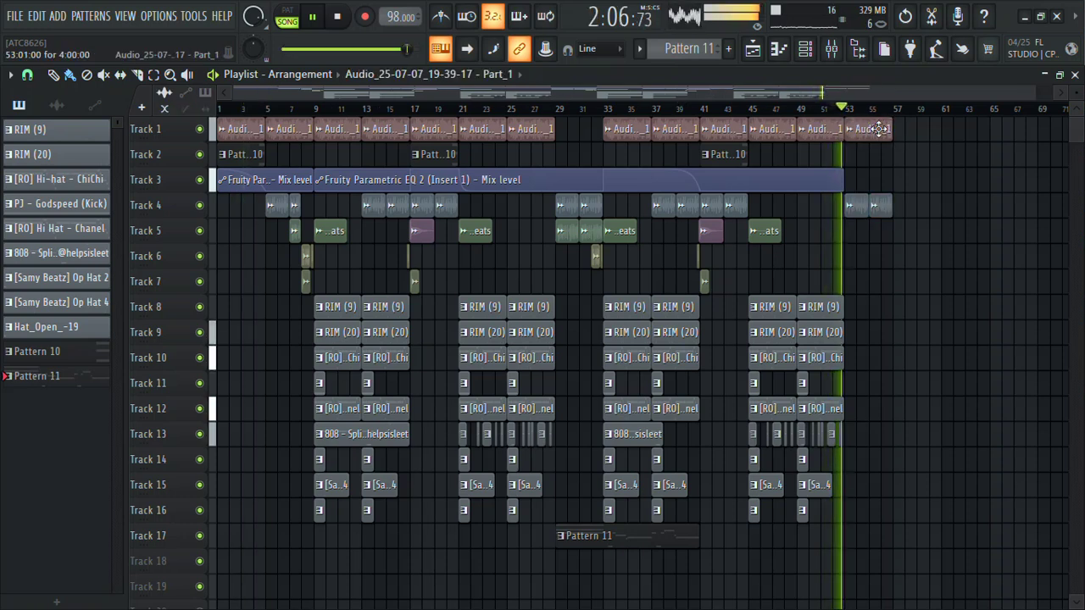
# Extend the Mix level automation to bar 62 with a curved rise peaking at bar 61, deleting the extra point at bar 56.
pyautogui.click(1078, 91)
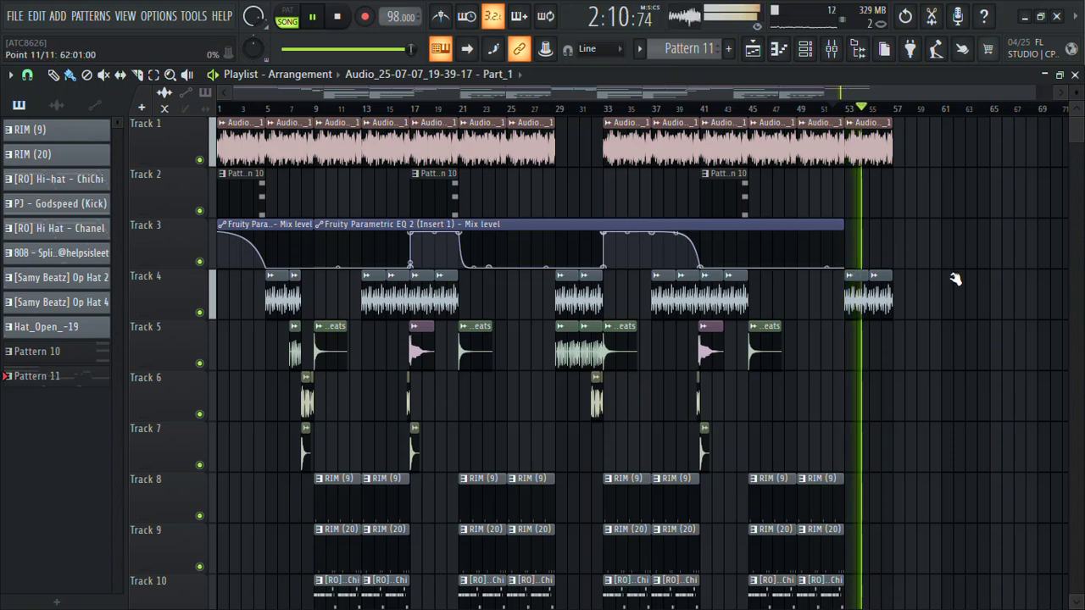
pyautogui.click(837, 224)
pyautogui.moveTo(837, 223); pyautogui.dragTo(951, 223)
pyautogui.moveTo(895, 264); pyautogui.dragTo(942, 233)
pyautogui.click(882, 266)
pyautogui.rightClick(881, 266)
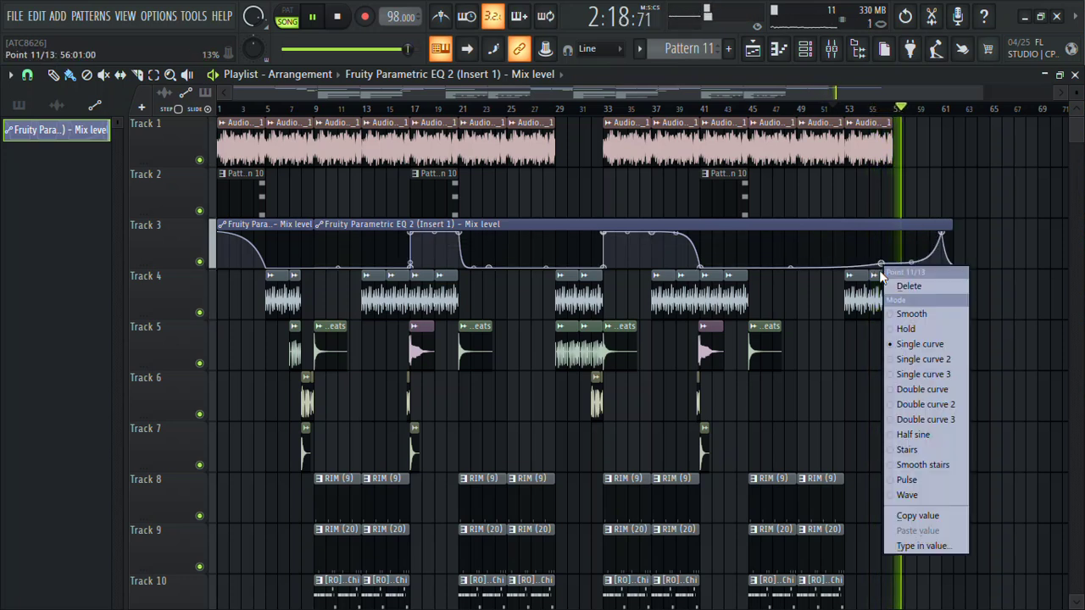
pyautogui.click(908, 286)
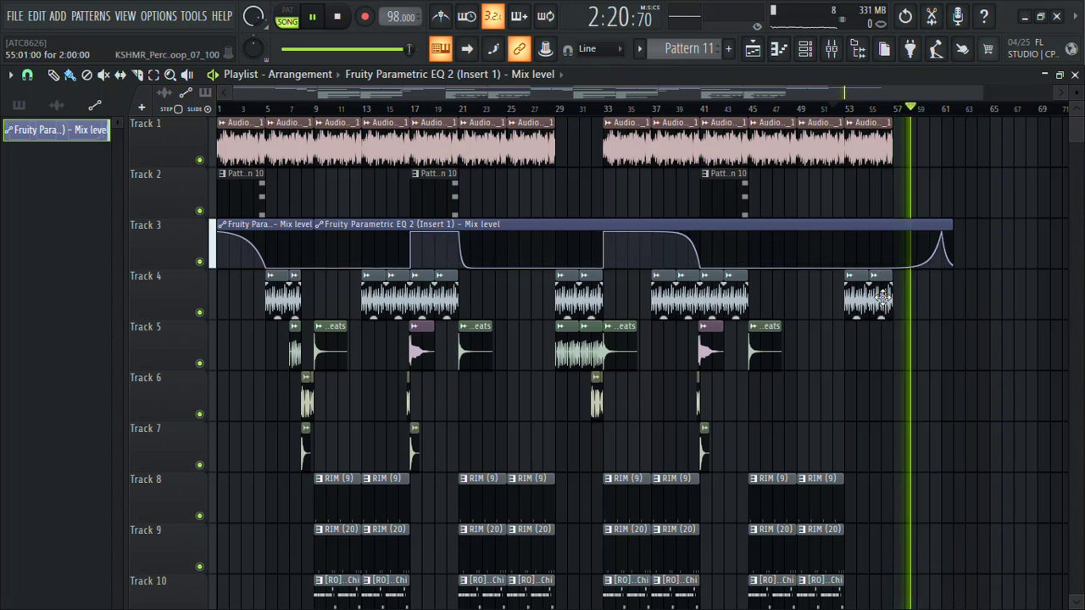
# Add another copy of the audio melody clip on track 1 at bar 57 and play from about bar 56.
pyautogui.moveTo(863, 147); pyautogui.dragTo(908, 144)
pyautogui.click(886, 107)
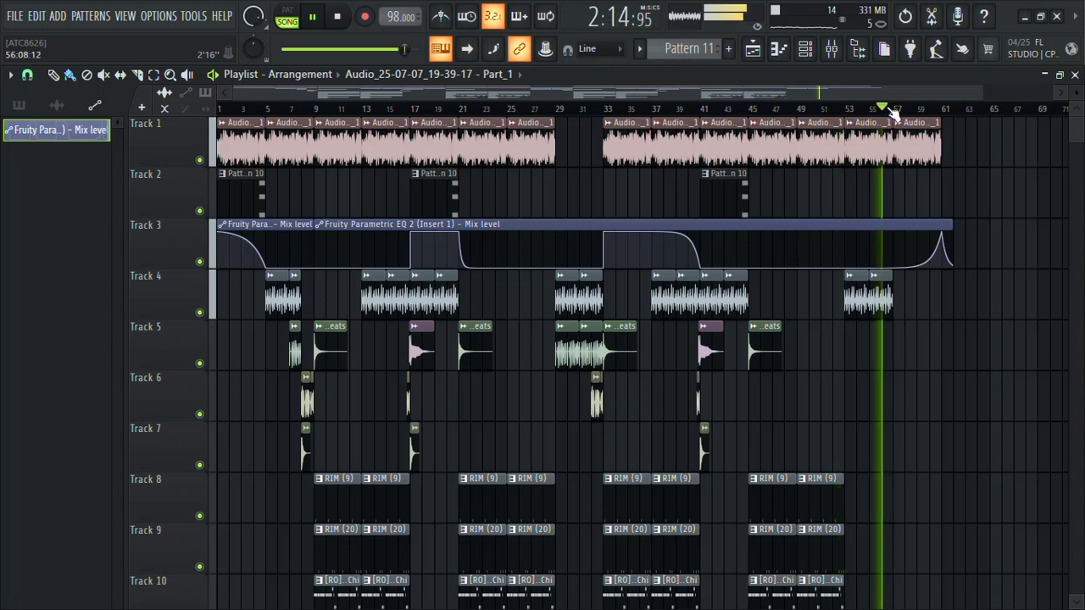
# Copy the two percussion loop clips at bar 53 on track 4 to bar 57.
pyautogui.moveTo(909, 314); pyautogui.dragTo(859, 313)
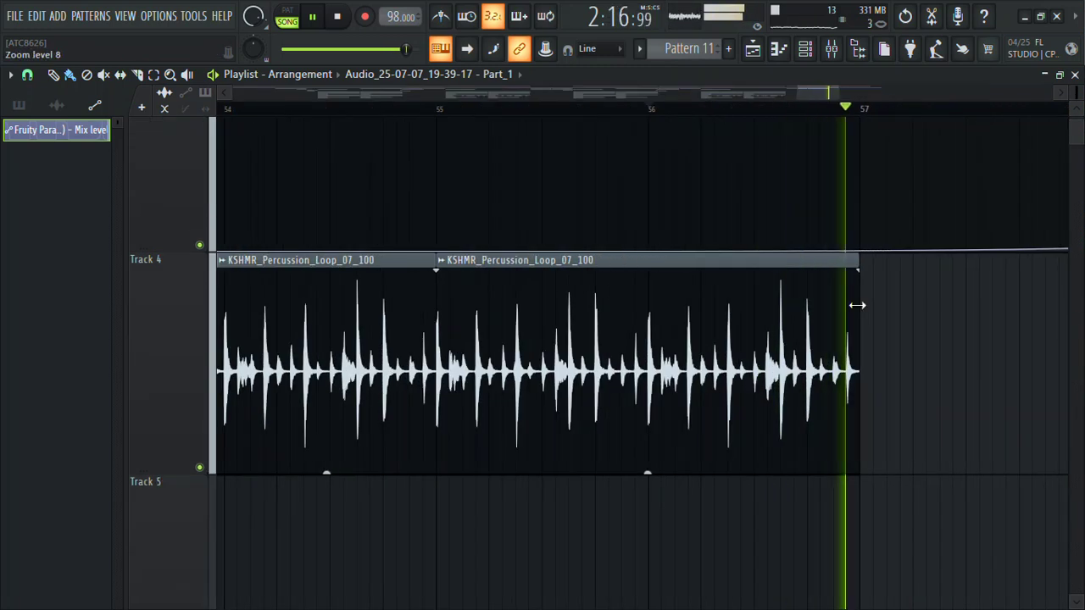
pyautogui.keyDown('ctrl'); pyautogui.rightClick(862, 310); pyautogui.keyUp('ctrl')
pyautogui.moveTo(998, 263); pyautogui.dragTo(1004, 204)
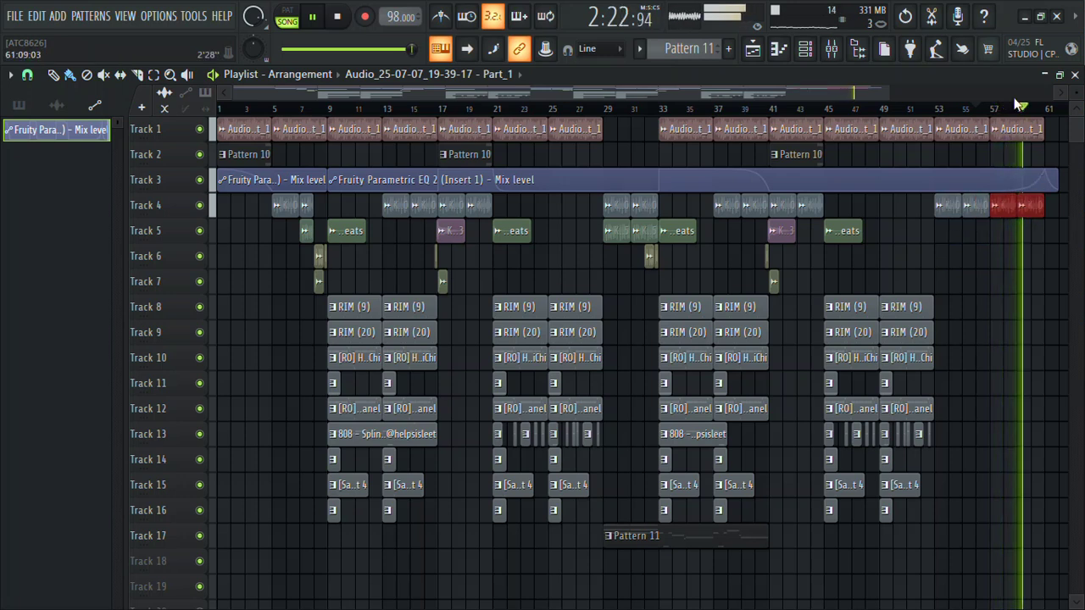
# Move the Mix level automation peak from bar 61 to bar 59 and add a point at bar 61 to hold the full level.
pyautogui.hscroll(3, 691, 157)
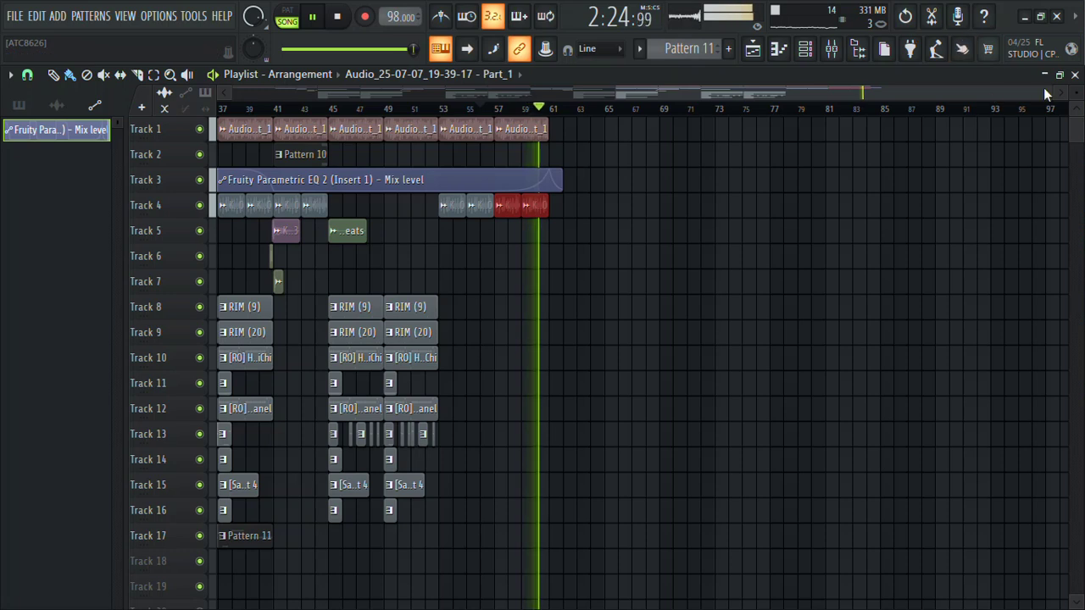
pyautogui.moveTo(1051, 89); pyautogui.dragTo(669, 91)
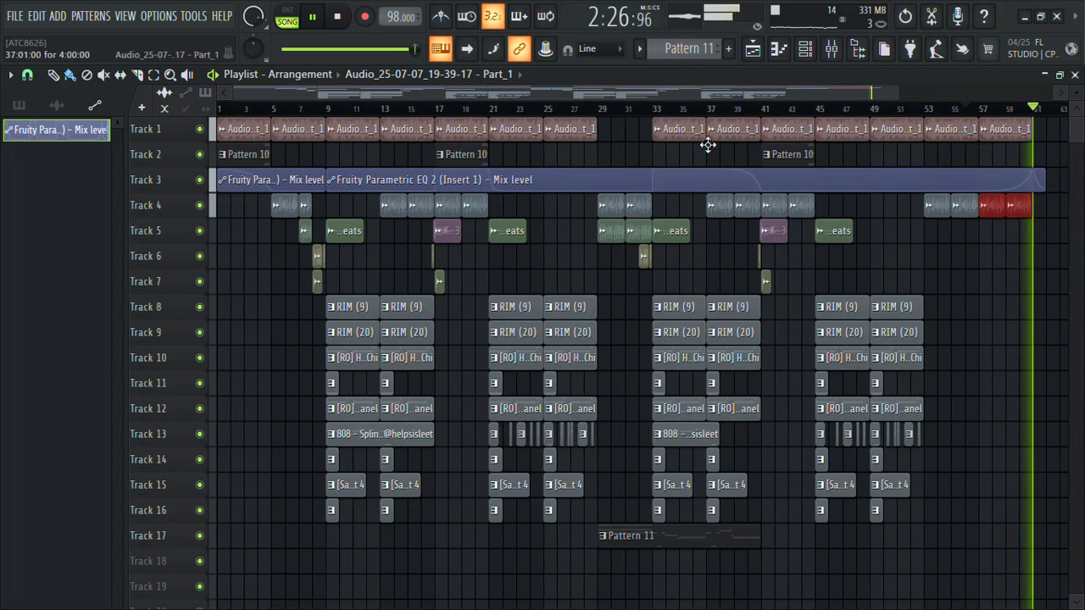
pyautogui.moveTo(250, 93); pyautogui.dragTo(788, 92)
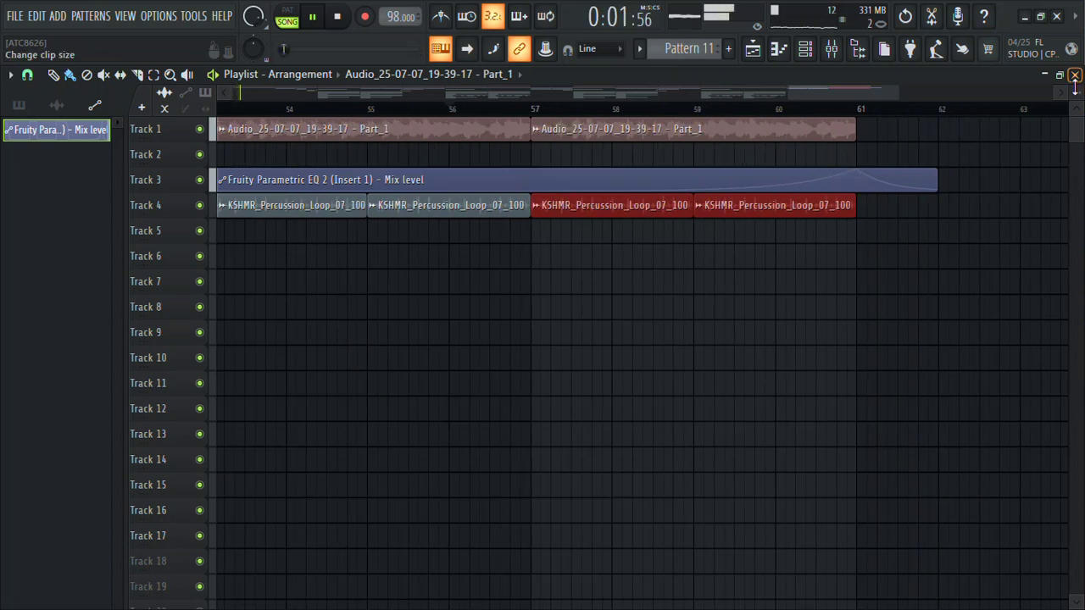
pyautogui.moveTo(1075, 93); pyautogui.dragTo(1075, 77)
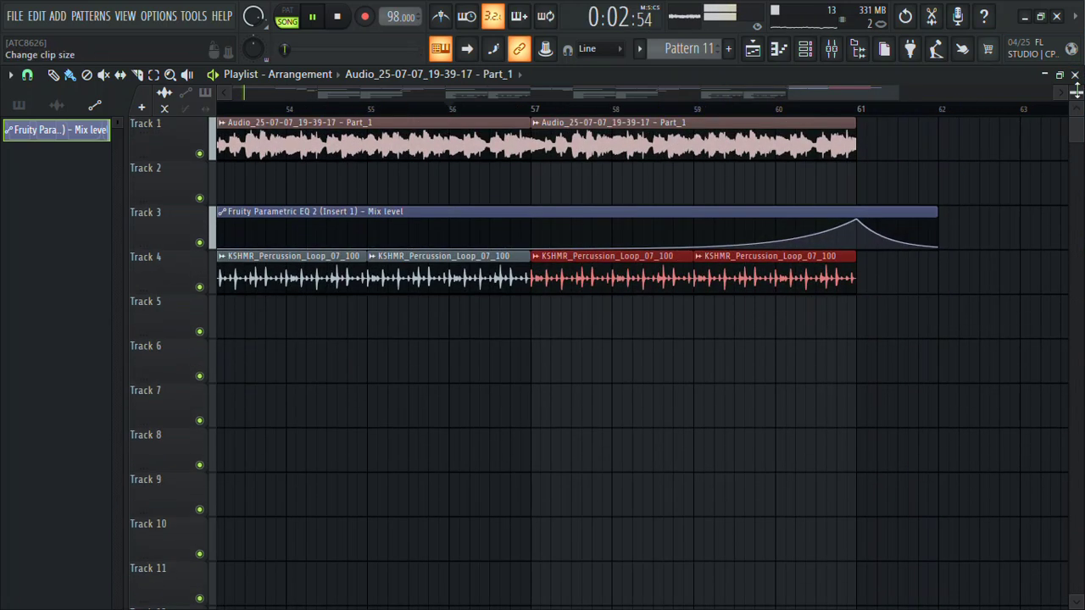
pyautogui.click(859, 220)
pyautogui.moveTo(859, 221); pyautogui.dragTo(695, 189)
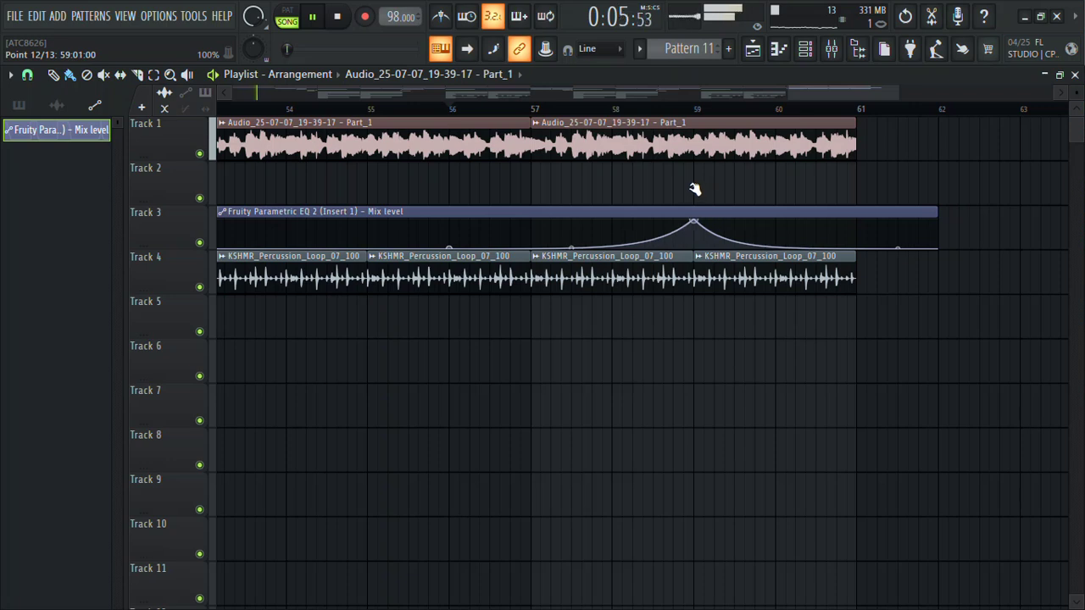
pyautogui.rightClick(842, 224)
pyautogui.moveTo(842, 224); pyautogui.dragTo(858, 225)
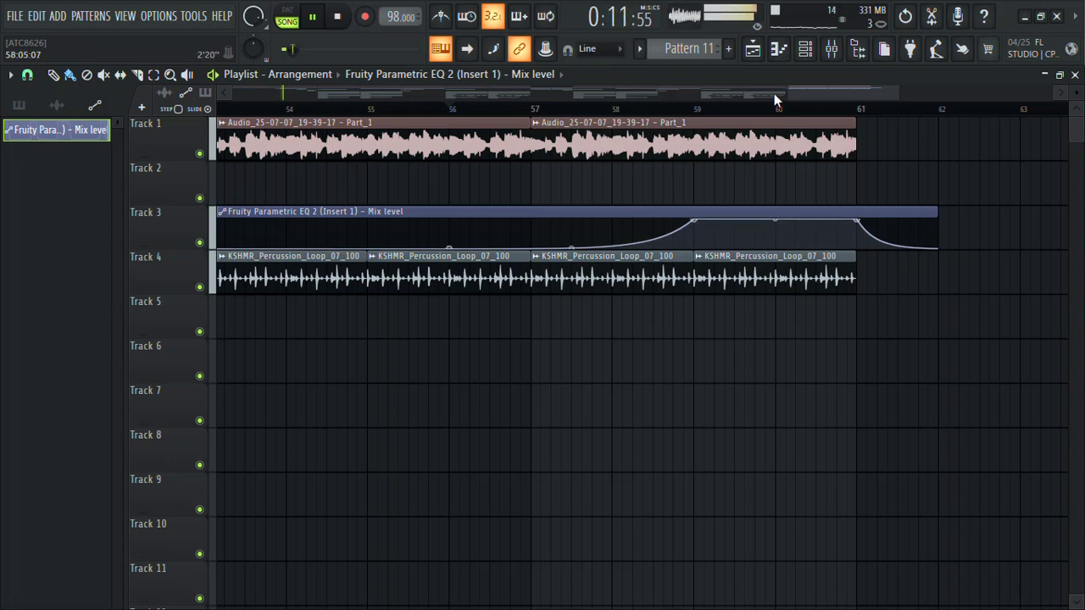
pyautogui.moveTo(784, 93); pyautogui.dragTo(314, 93)
pyautogui.scroll(2, 788, 94)
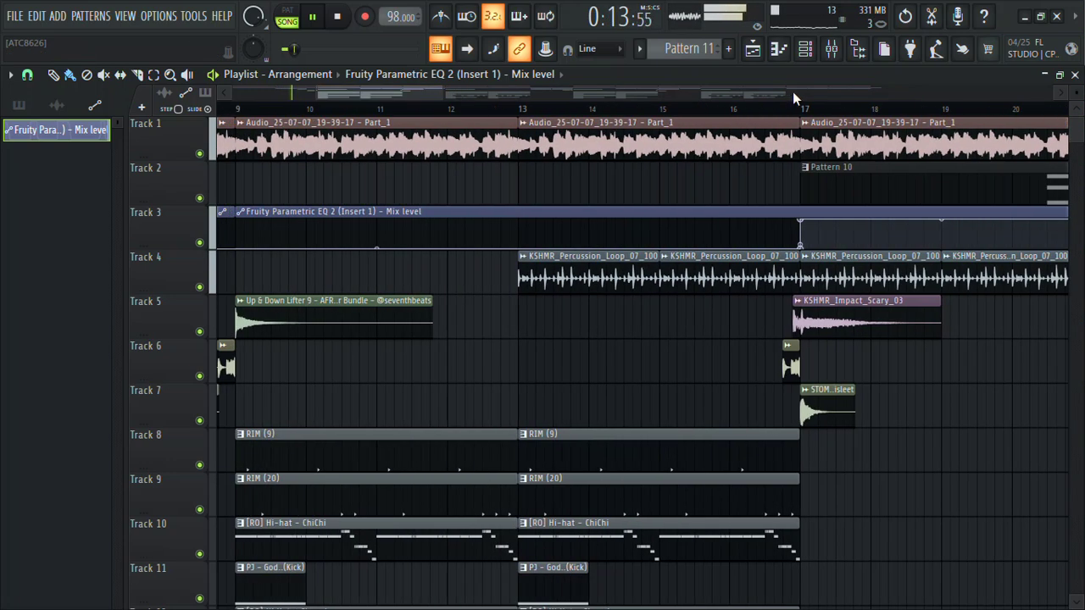
pyautogui.scroll(4, 315, 91)
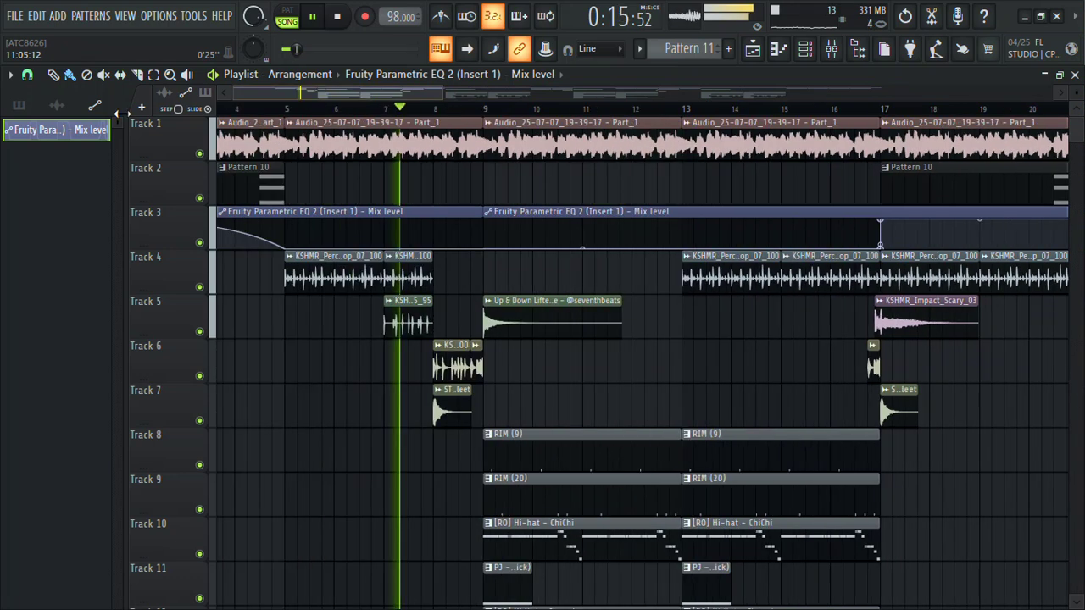
pyautogui.moveTo(442, 90); pyautogui.dragTo(1078, 92)
pyautogui.scroll(-4, 1076, 94)
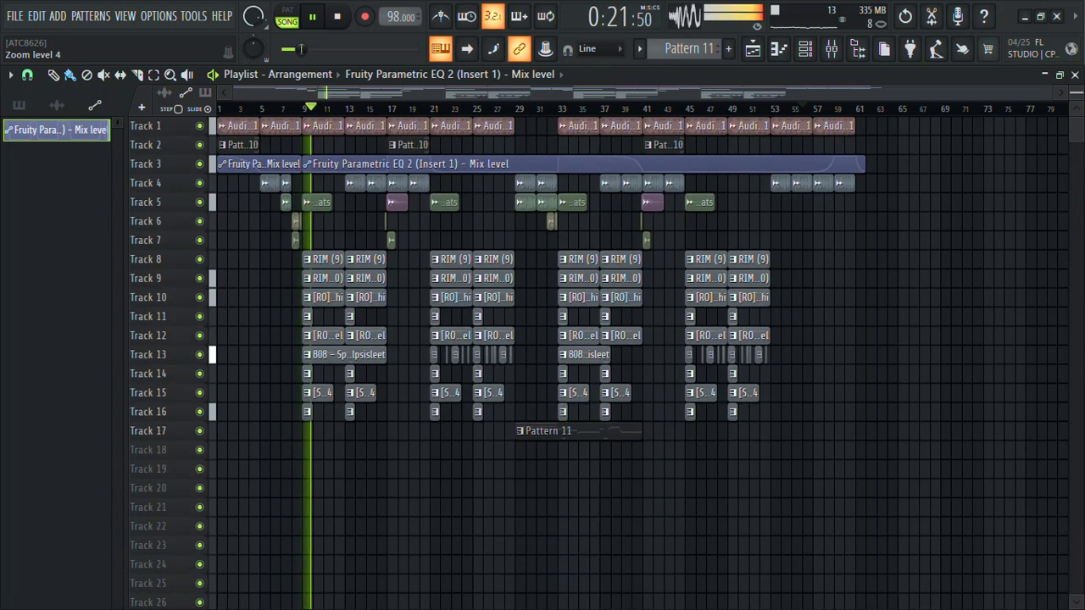
pyautogui.scroll(5, 1078, 92)
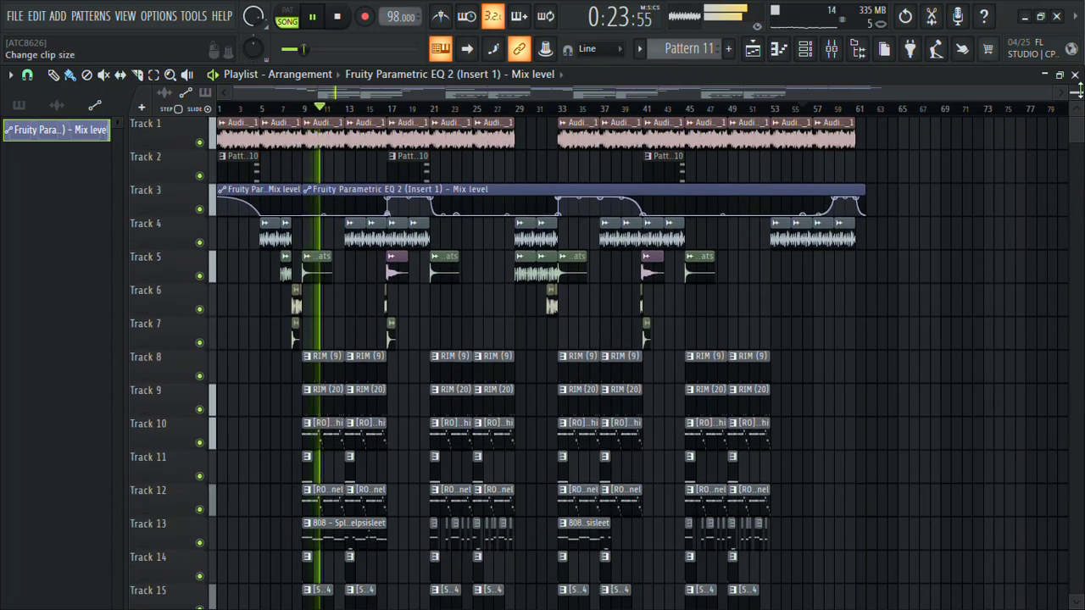
# Start saving the project and choose D:\Music Production\Beats\2025\07 July\flps as its location.
pyautogui.hotkey('ctrl', 's')
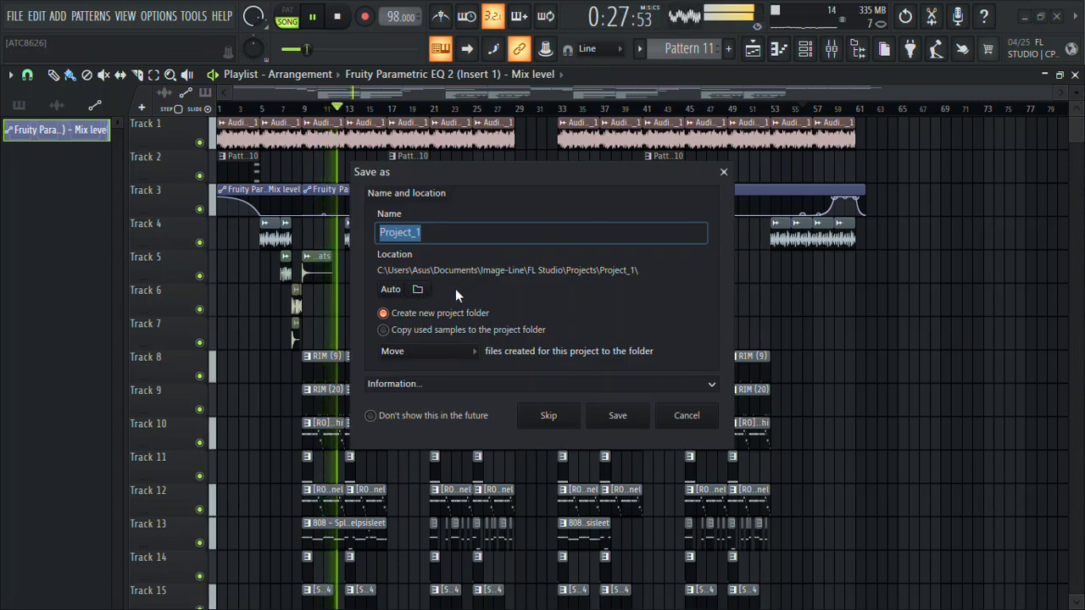
pyautogui.click(419, 290)
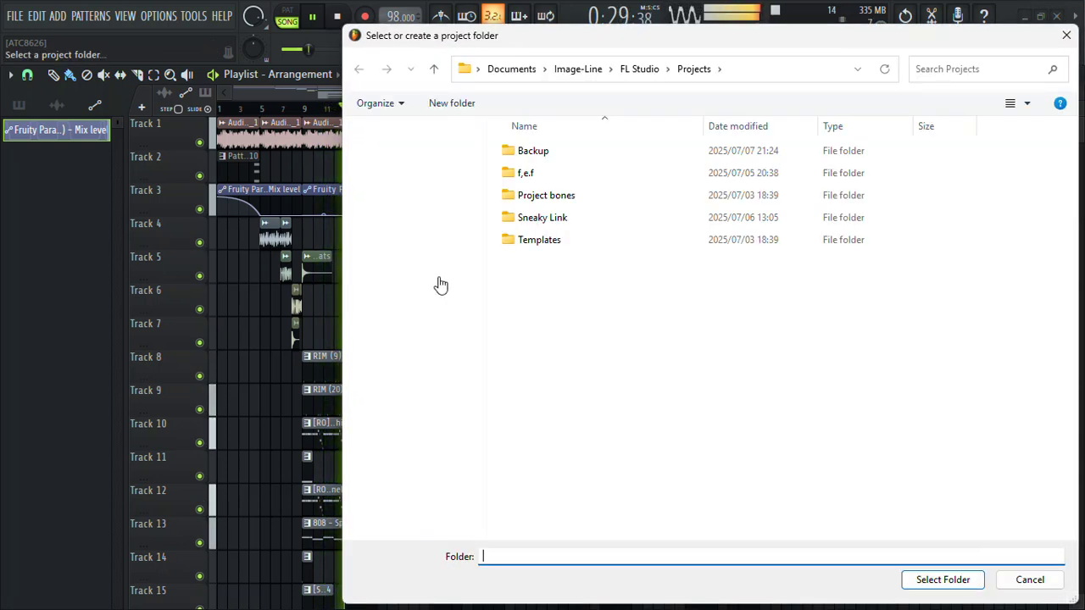
pyautogui.click(416, 515)
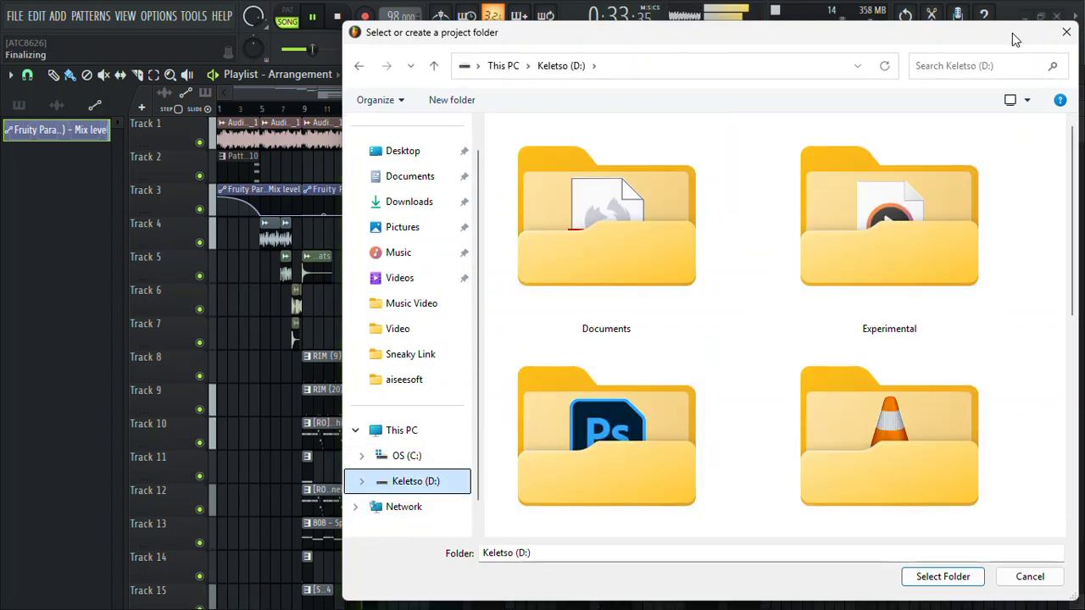
pyautogui.moveTo(1015, 39); pyautogui.dragTo(802, 32)
pyautogui.moveTo(858, 178); pyautogui.dragTo(857, 303)
pyautogui.doubleClick(740, 171)
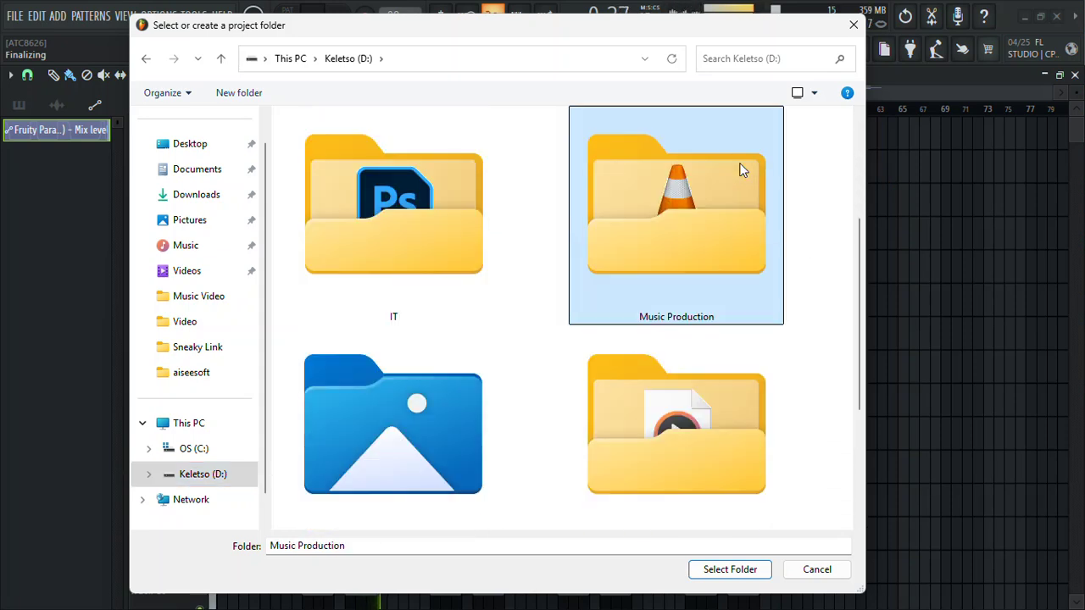
pyautogui.doubleClick(324, 166)
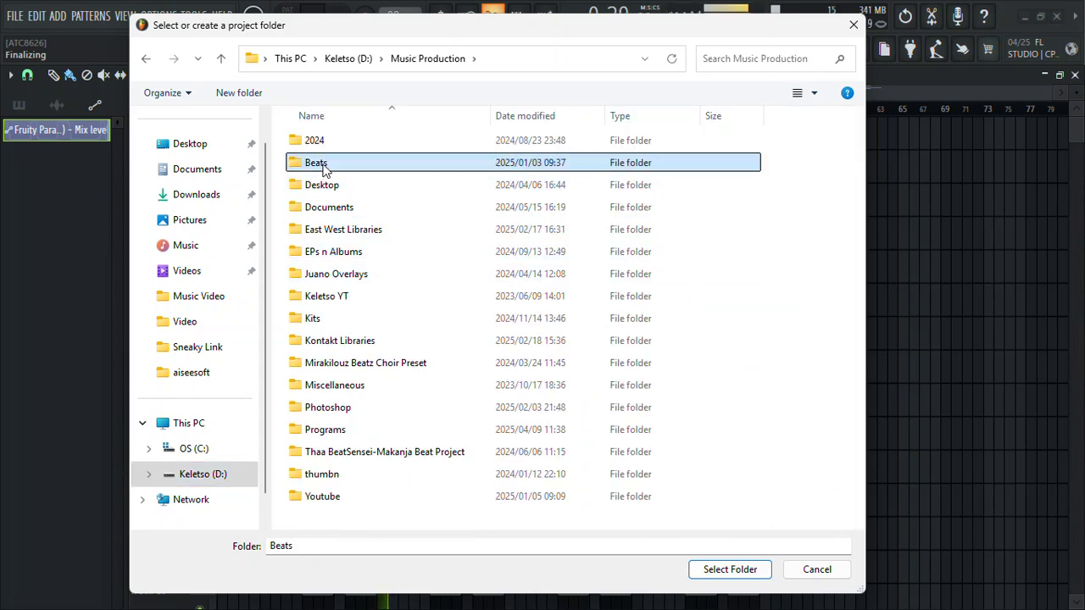
pyautogui.doubleClick(327, 188)
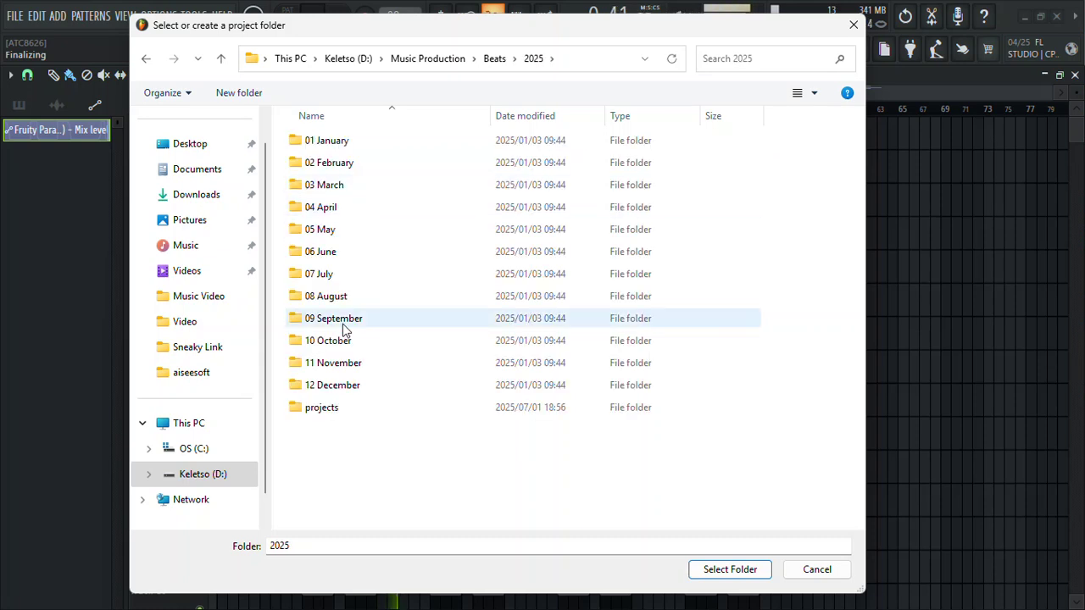
pyautogui.doubleClick(325, 273)
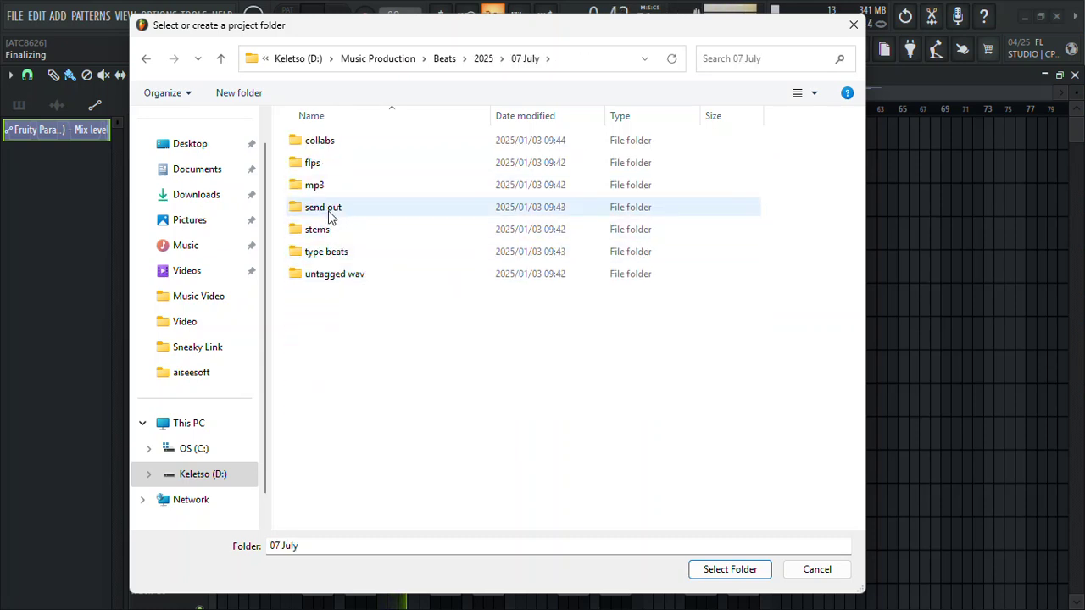
pyautogui.doubleClick(324, 163)
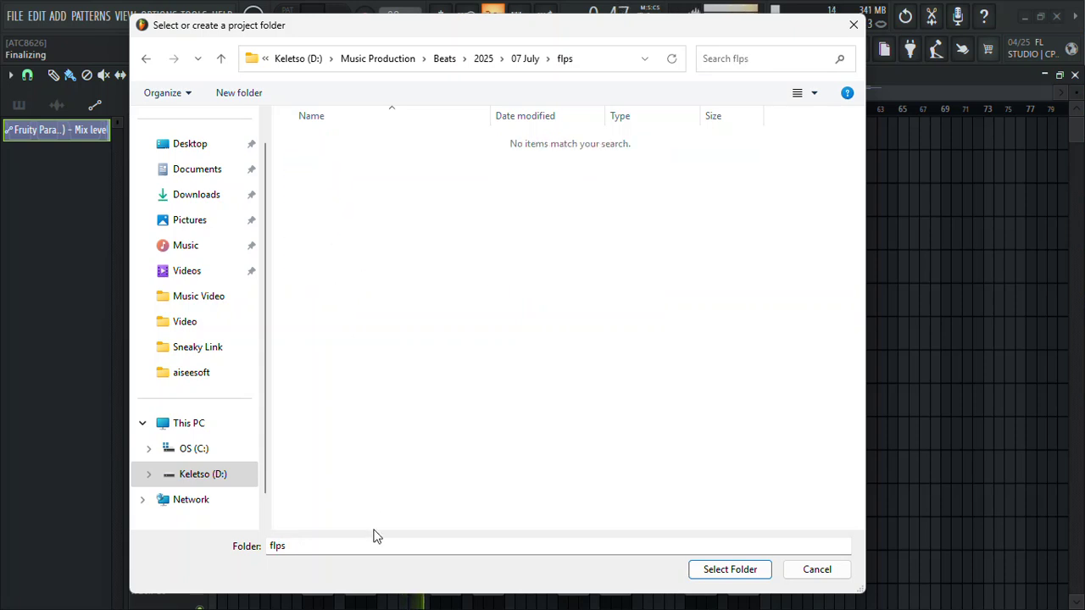
pyautogui.click(722, 567)
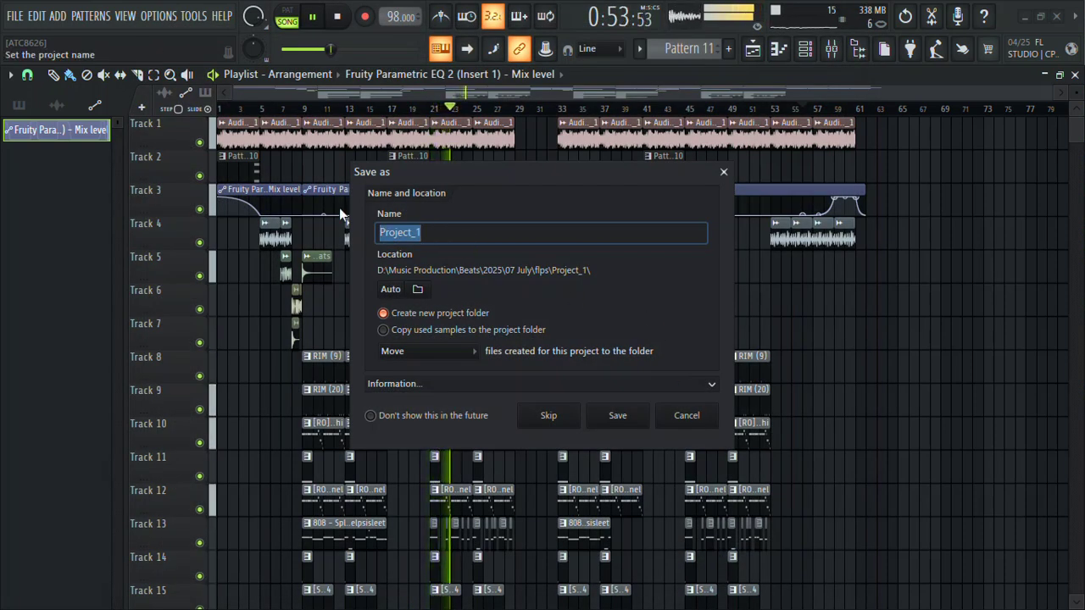
# Name the project Ijele and save it in a new project folder.
pyautogui.write('a')
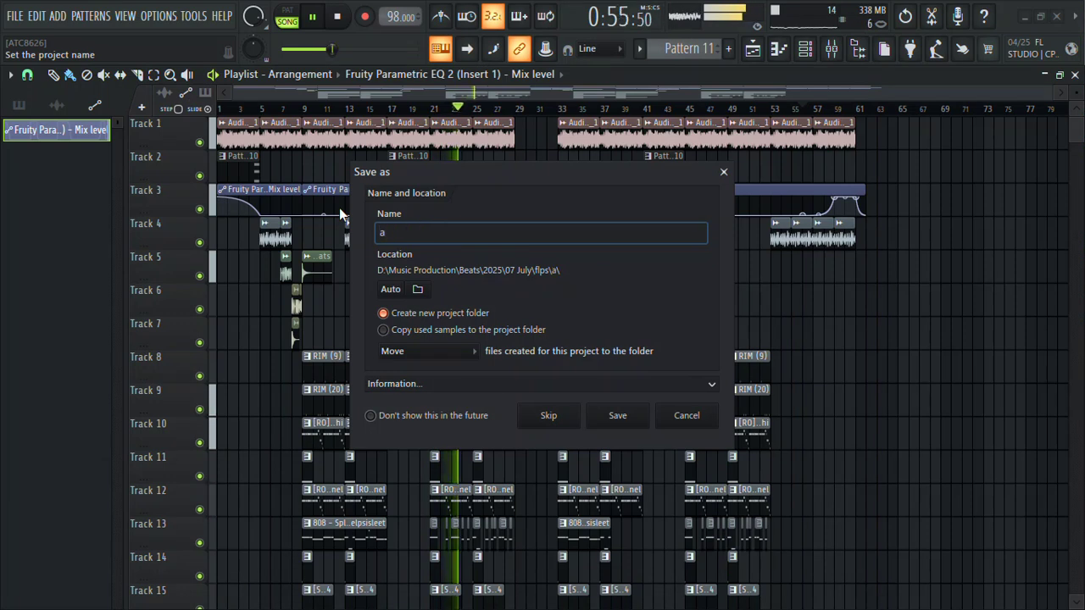
pyautogui.press('BackSpace')
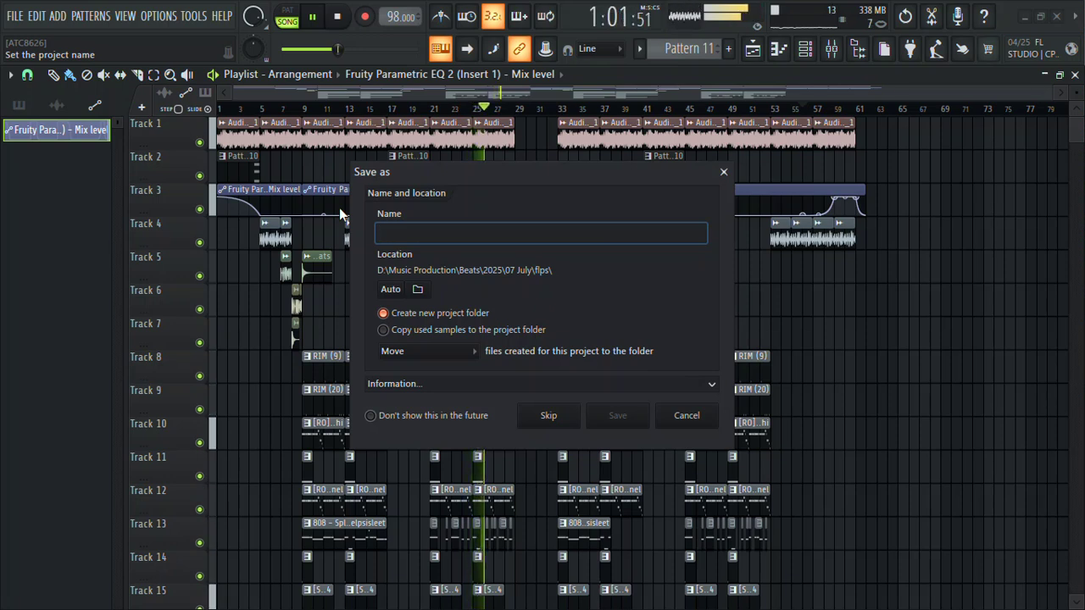
pyautogui.write('l')
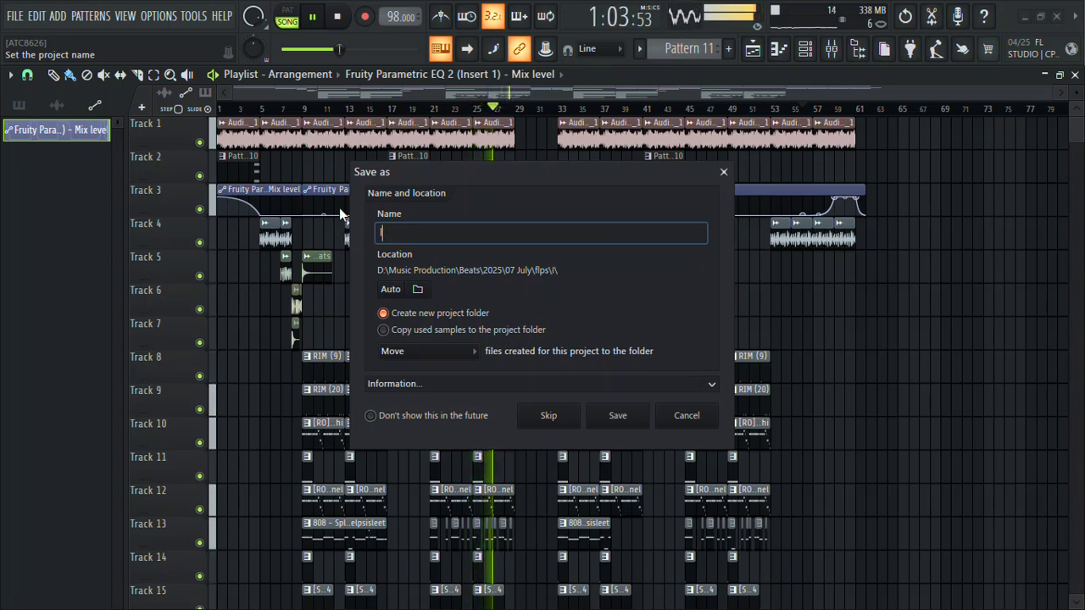
pyautogui.write('je')
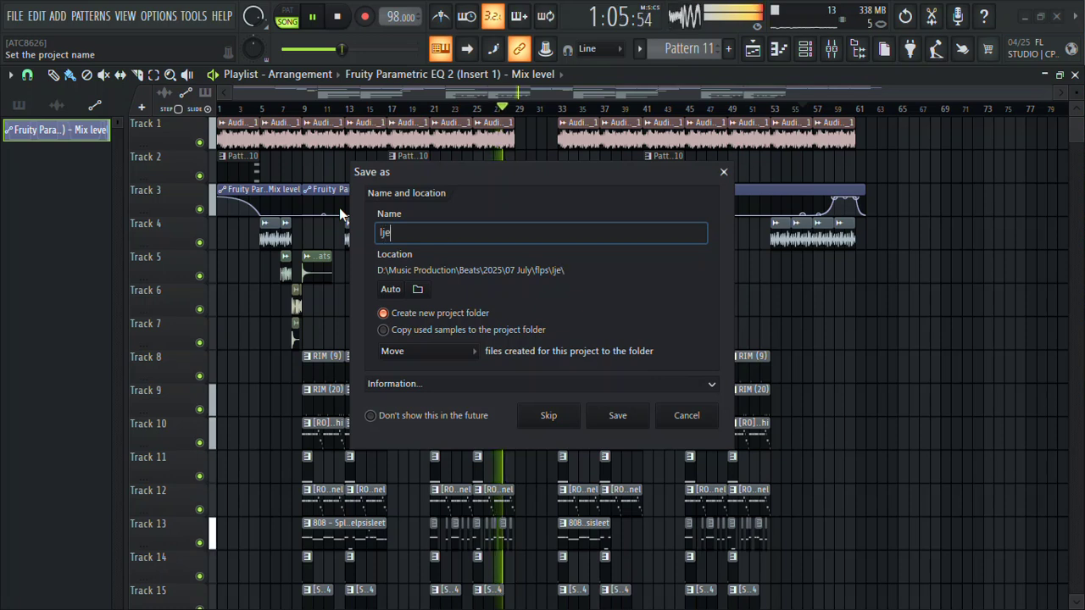
pyautogui.write('le')
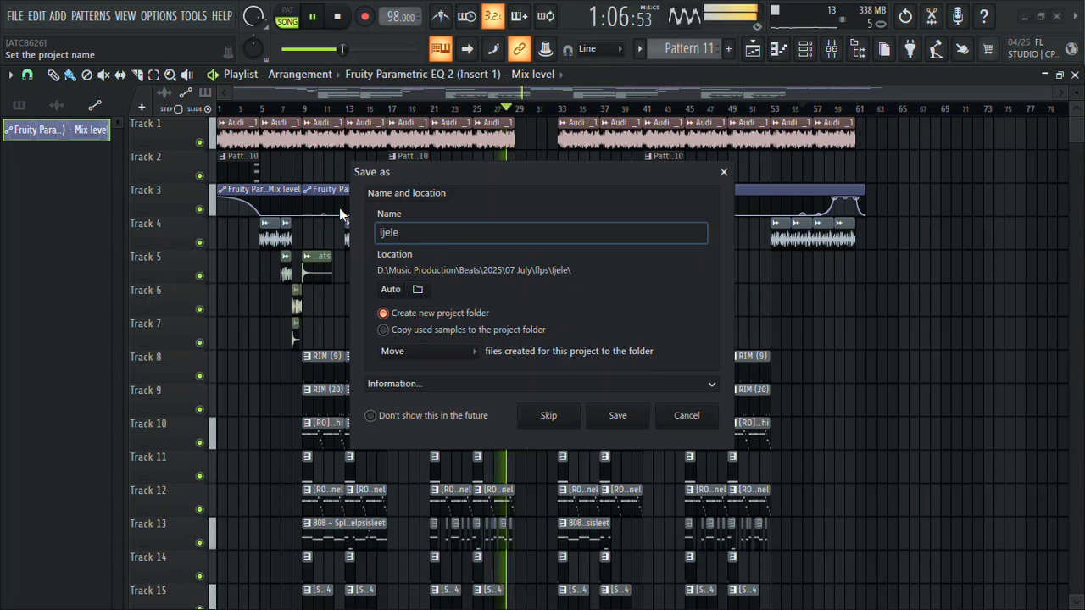
pyautogui.click(618, 415)
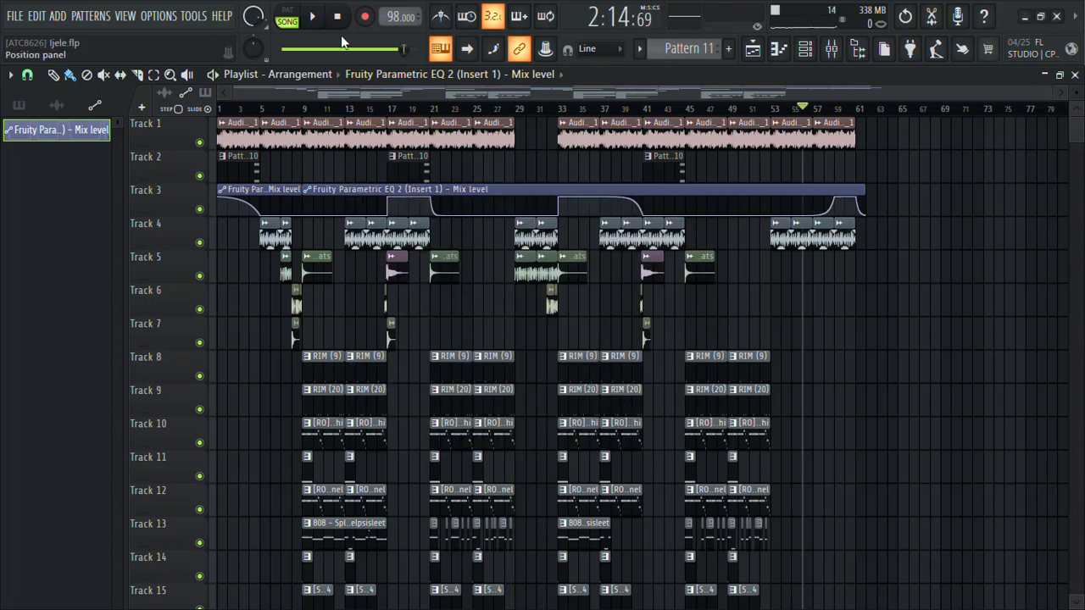
# Play the whole arrangement from the beginning with compact tracks and raise the system volume to 100.
pyautogui.click(338, 18)
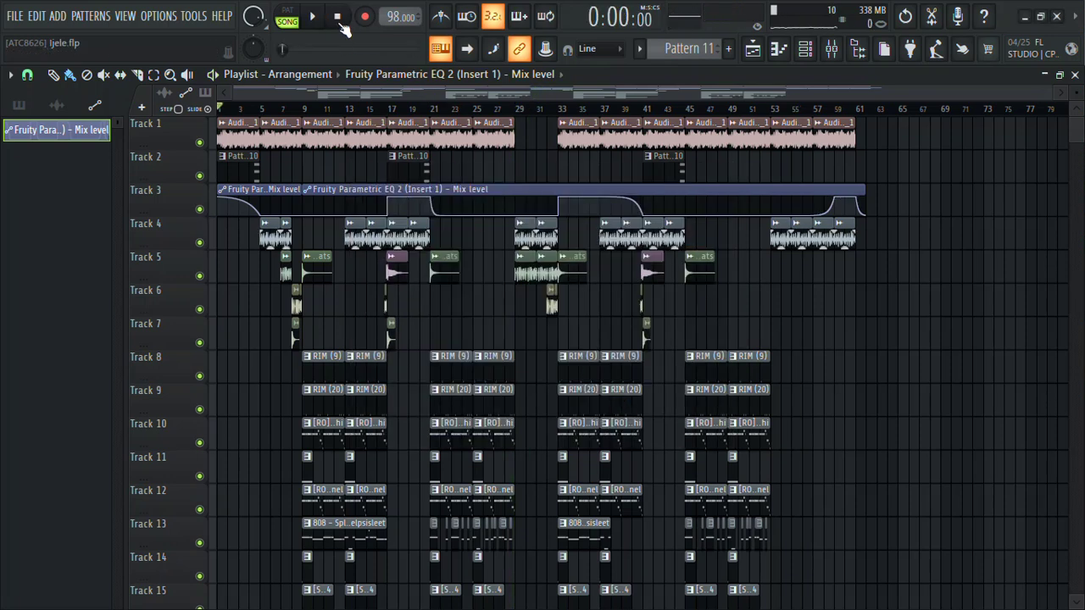
pyautogui.press('space')
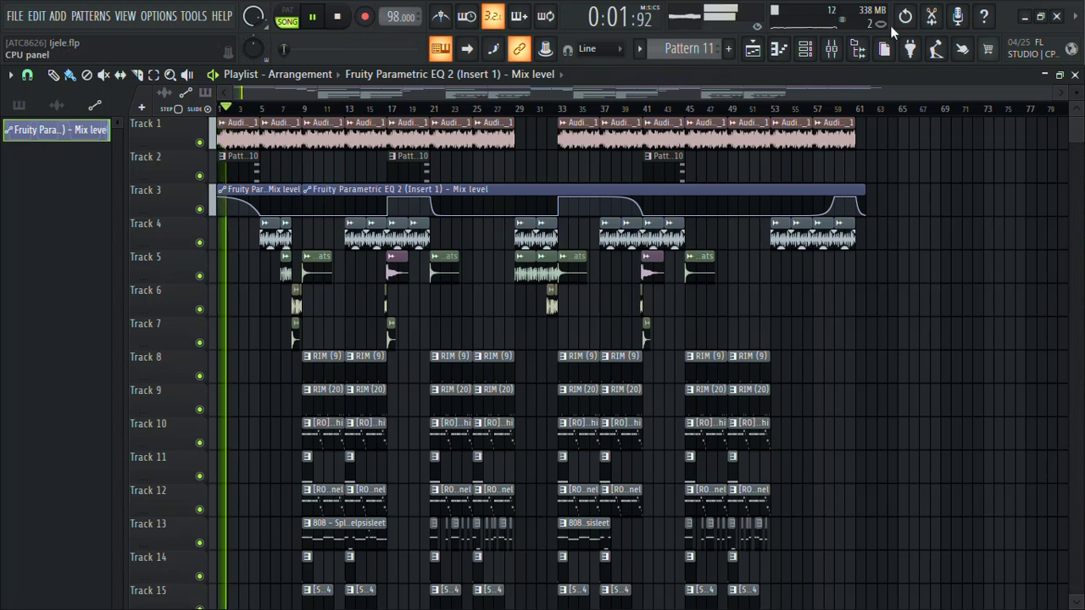
pyautogui.moveTo(1076, 93)
pyautogui.mouseDown()
pyautogui.moveTo(1076, 106)
pyautogui.moveTo(1077, 91)
pyautogui.mouseUp()
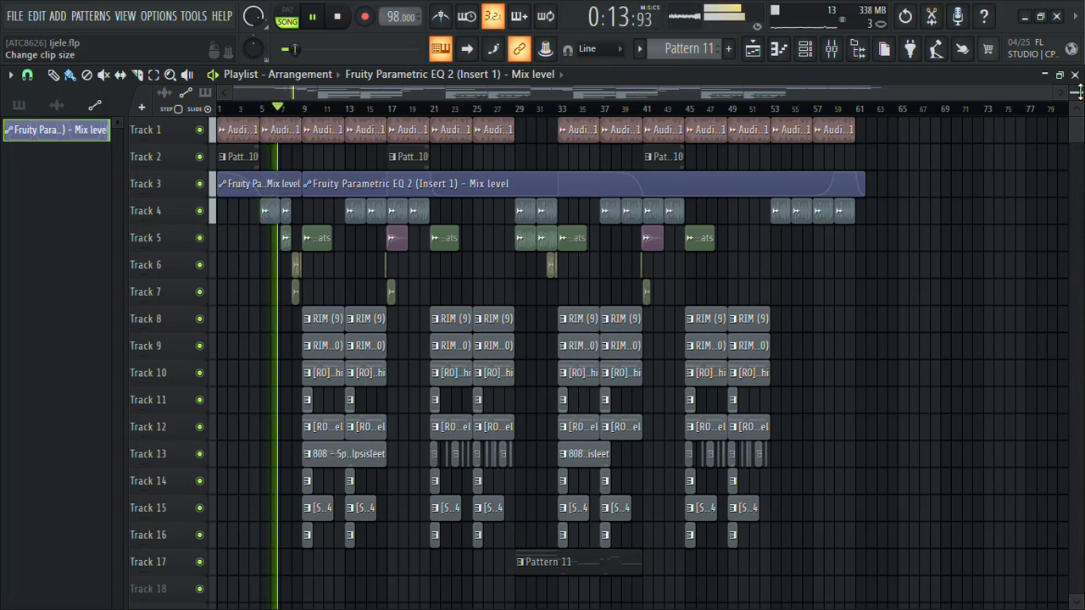
pyautogui.press('XF86AudioRaiseVolume')
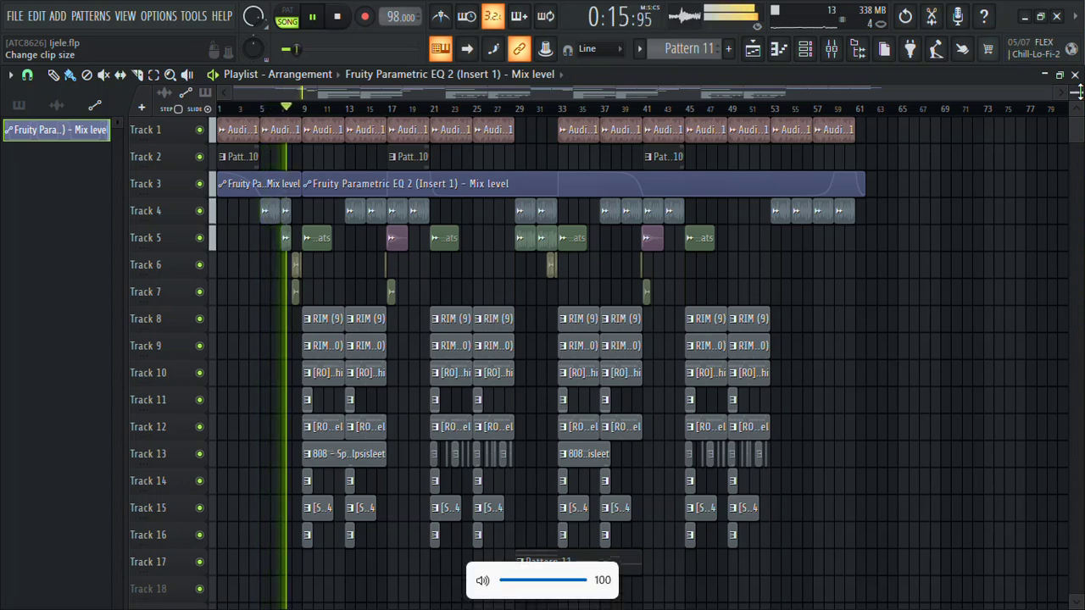